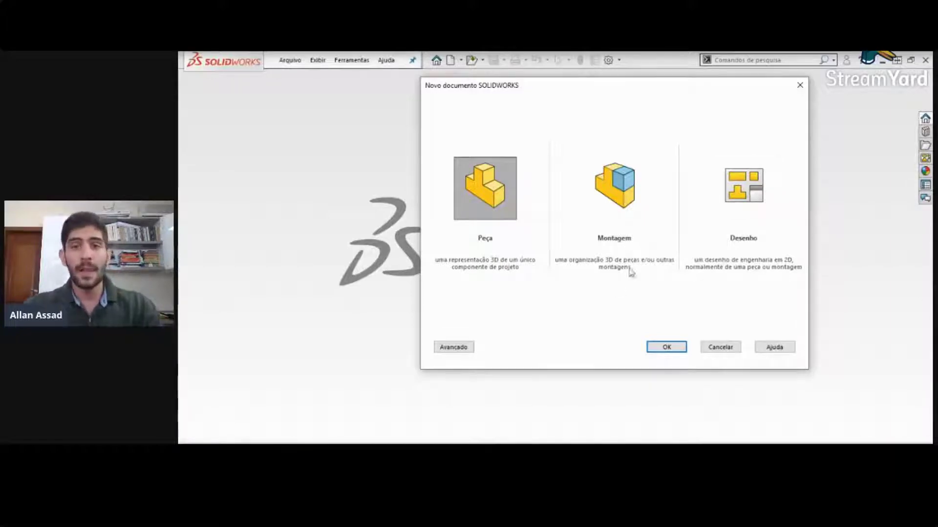
Step: Dismiss the new document dialog and open the recent part Suporte_maq
left_click(796, 89)
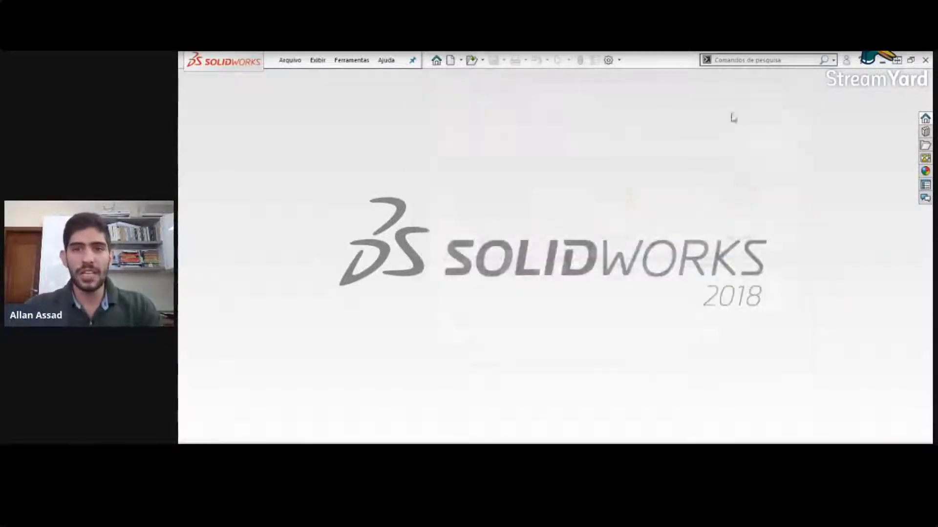
left_click(285, 63)
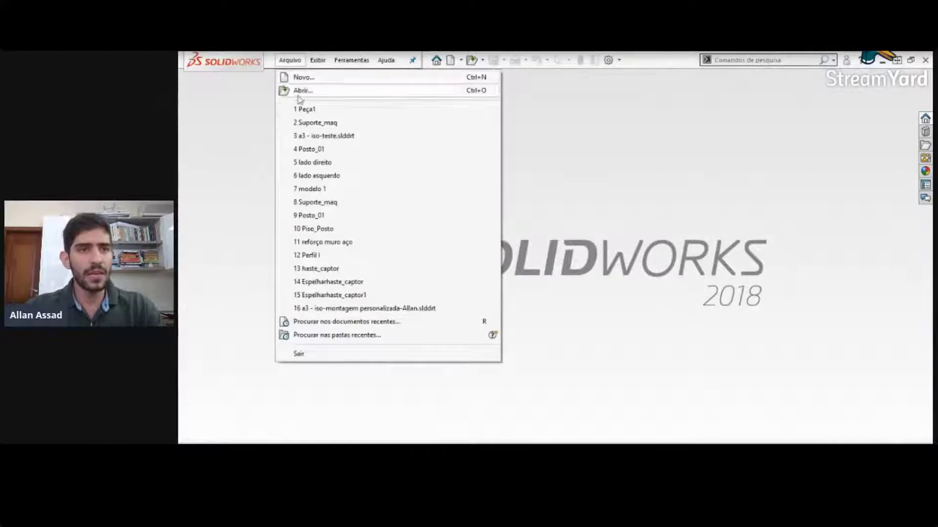
mouse_move(303, 111)
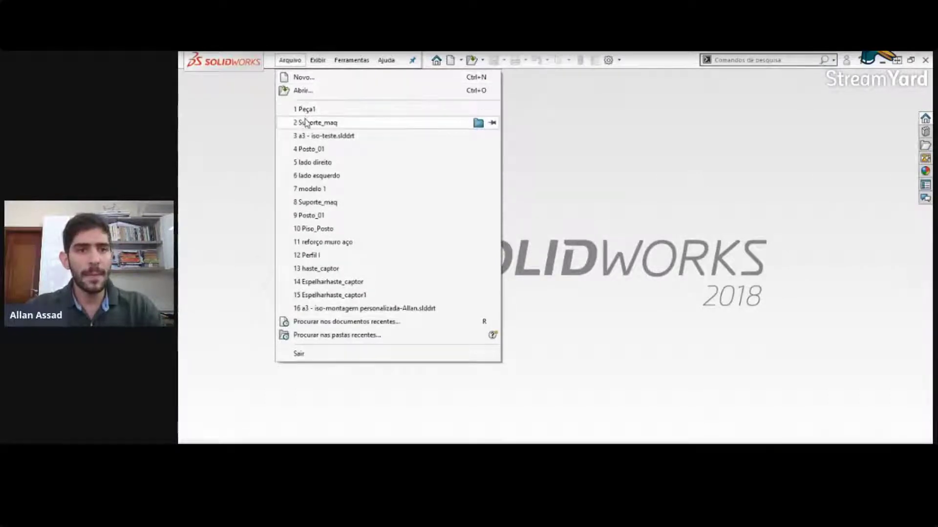
left_click(312, 125)
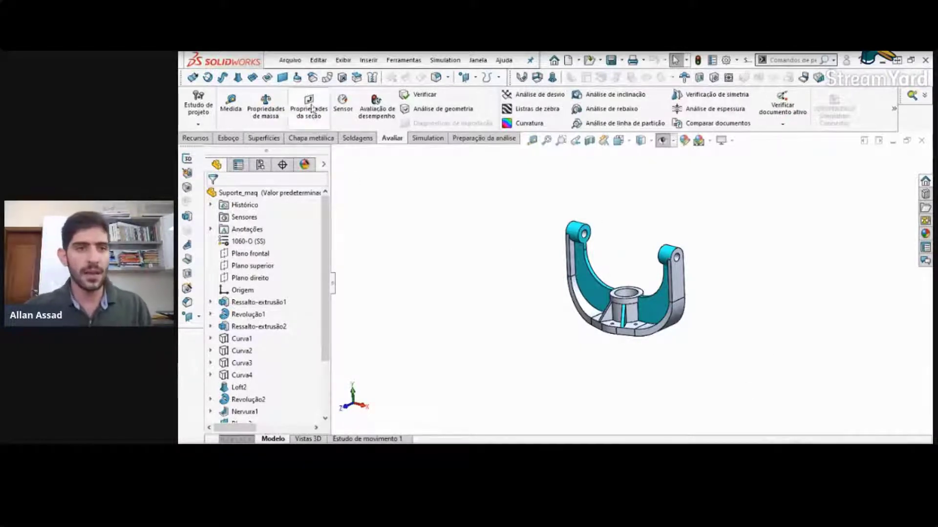
Step: Create a new drawing document (Desenho) while the Suporte_maq part is open
left_click(292, 60)
left_click(302, 77)
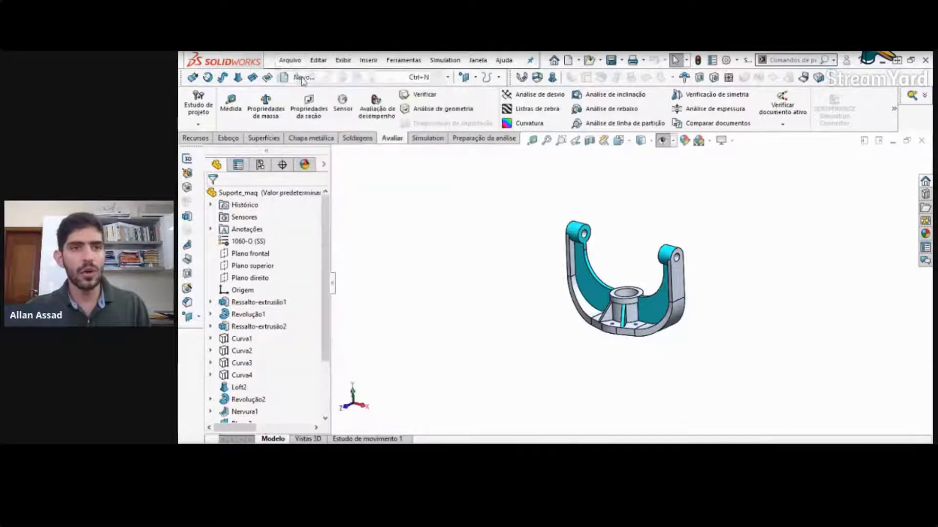
left_click(706, 229)
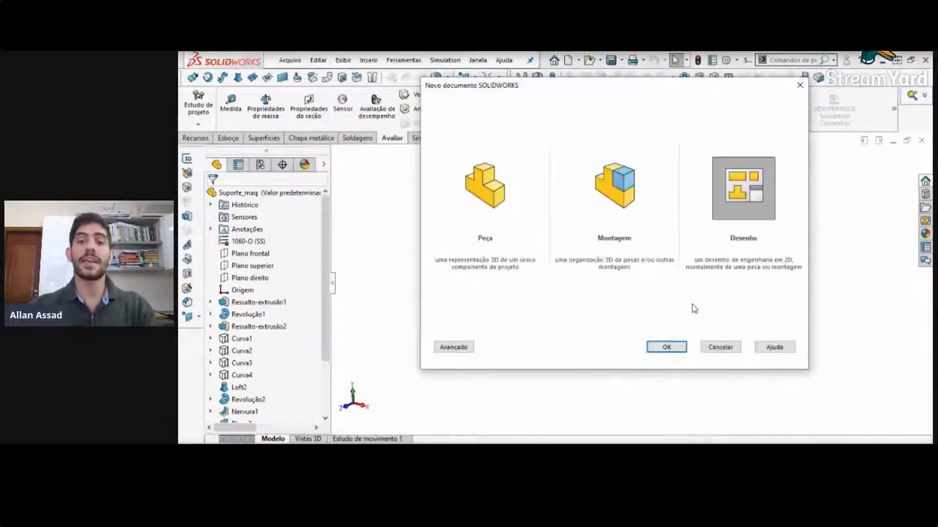
left_click(668, 346)
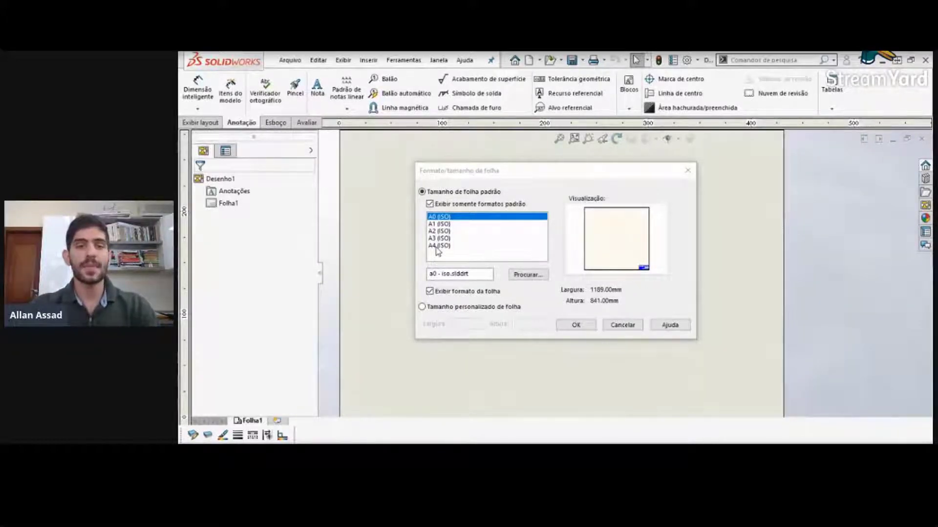
Step: Compare the custom sheet size option with the standard ISO sheet formats from A0 to A4 in the preview
left_click(422, 307)
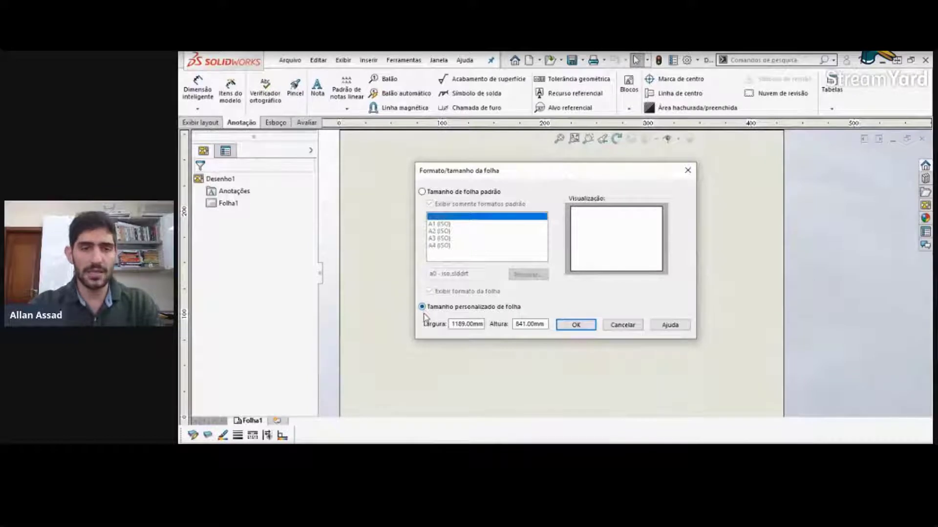
left_click(422, 192)
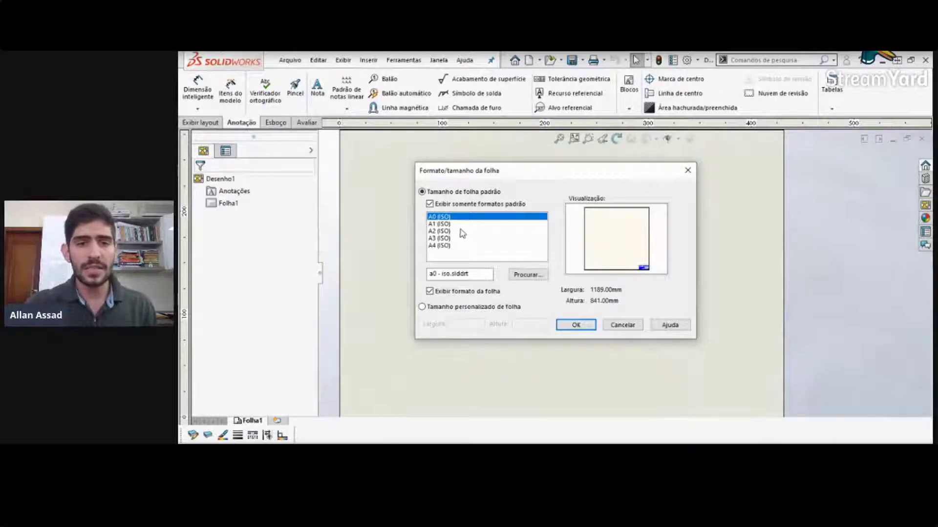
left_click(443, 238)
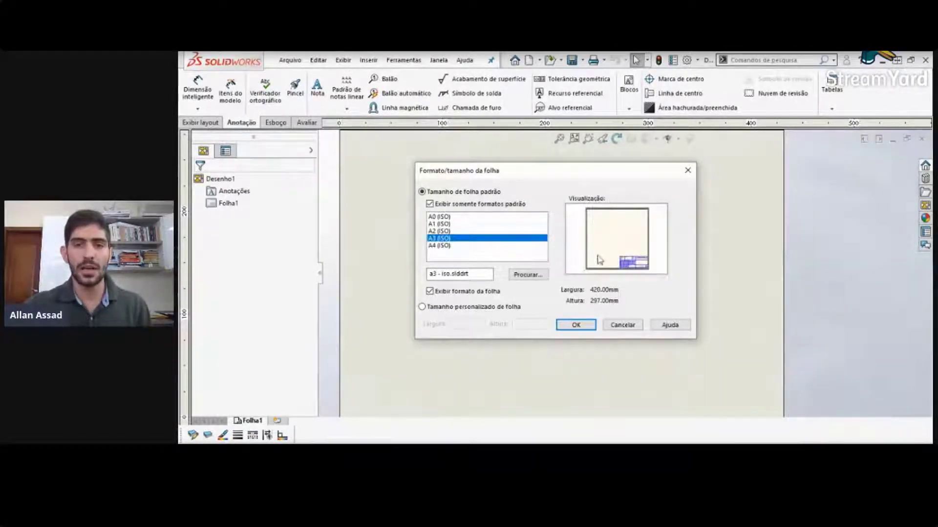
left_click(439, 217)
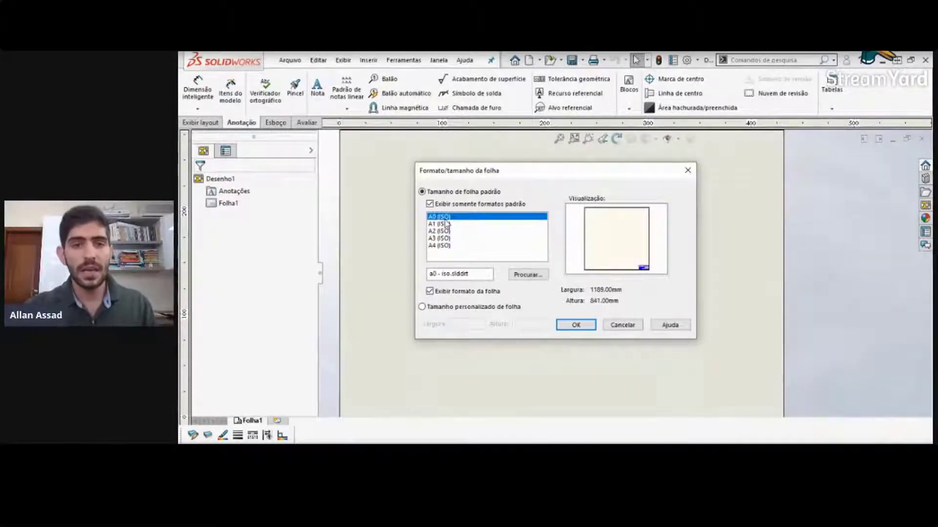
left_click(445, 224)
left_click(446, 231)
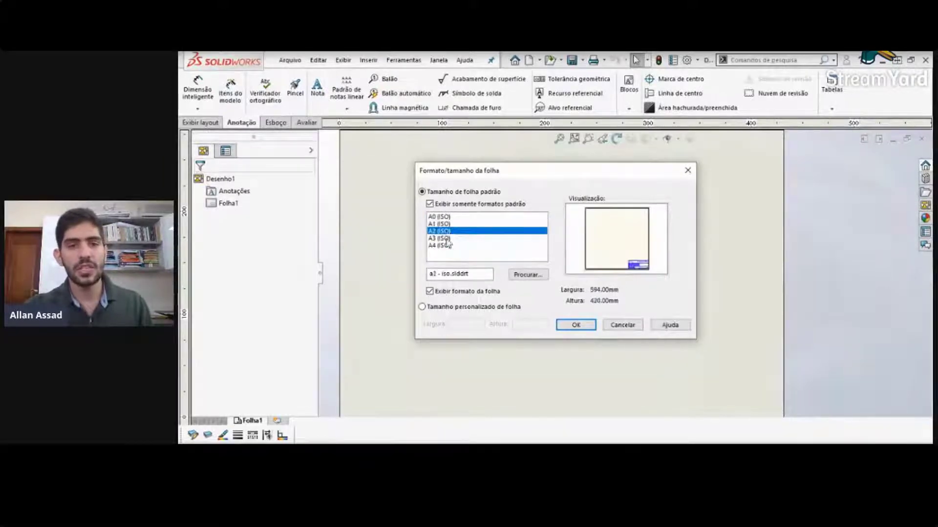
left_click(445, 238)
left_click(446, 246)
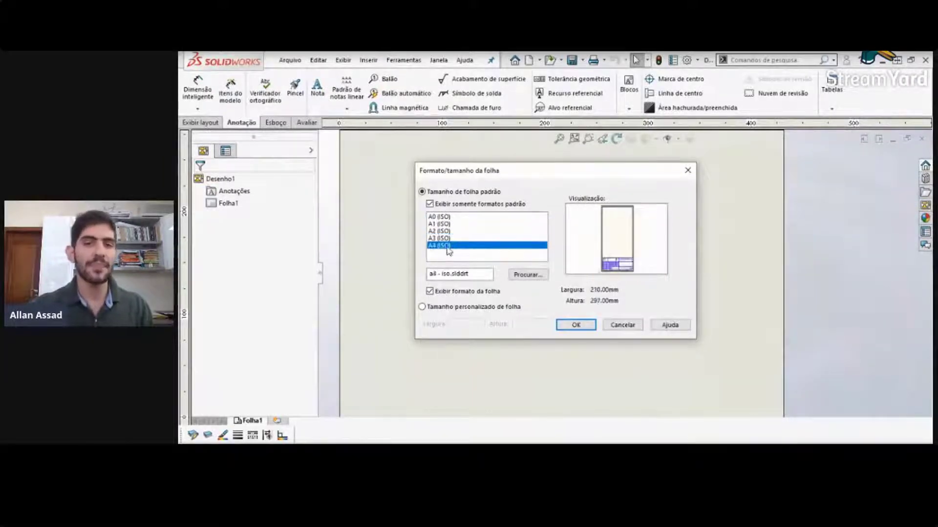
Step: Apply the standard A3 (ISO) sheet format to the drawing and cancel the model view insertion
left_click(440, 238)
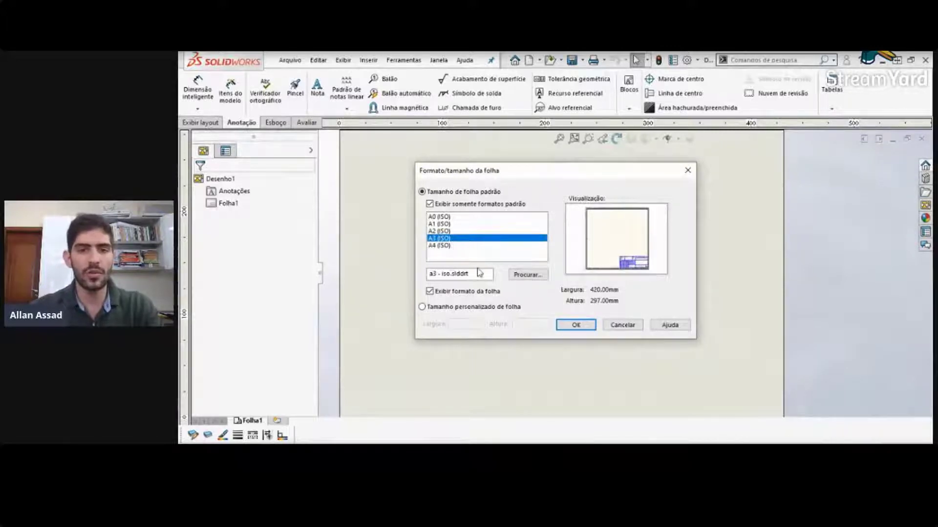
left_click(574, 325)
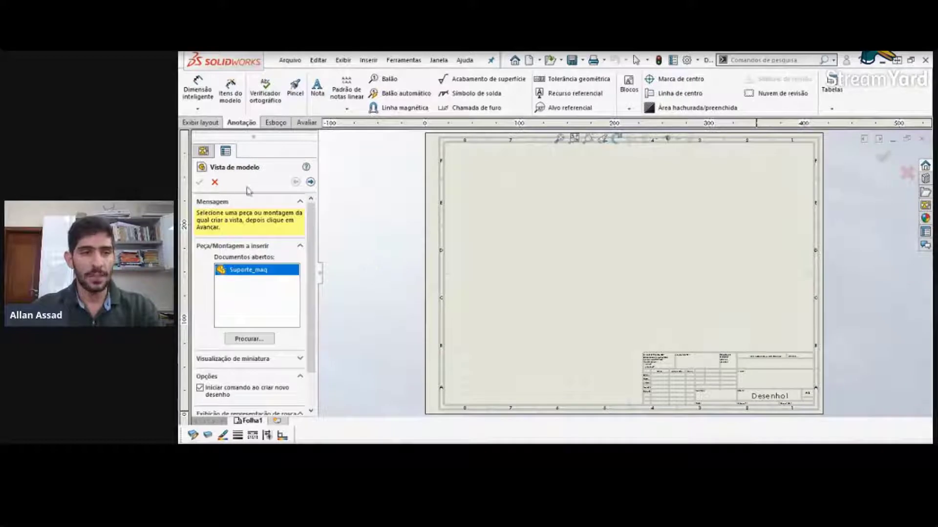
left_click(214, 182)
Step: Examine the title block fields and the border frame of the blank A3 sheet
scroll(703, 362, "down", 5)
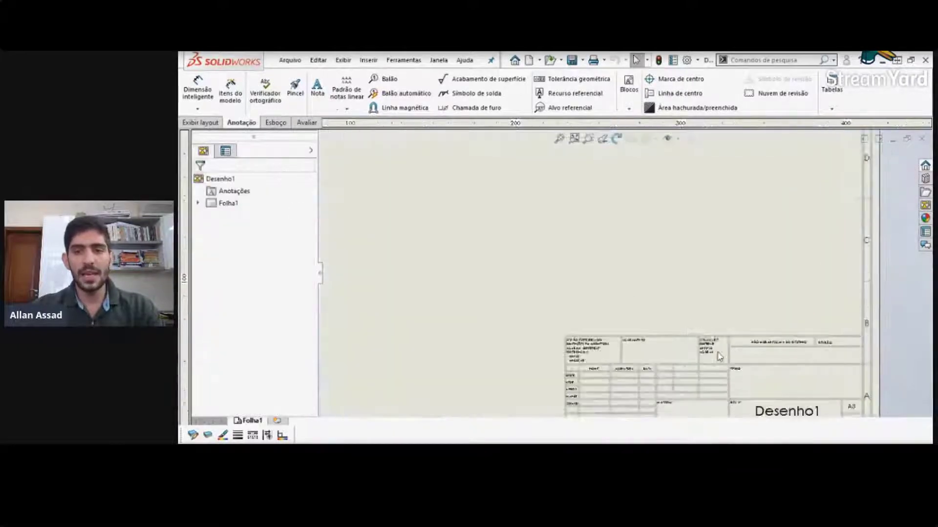
scroll(698, 369, "up", 3)
scroll(688, 366, "down", 3)
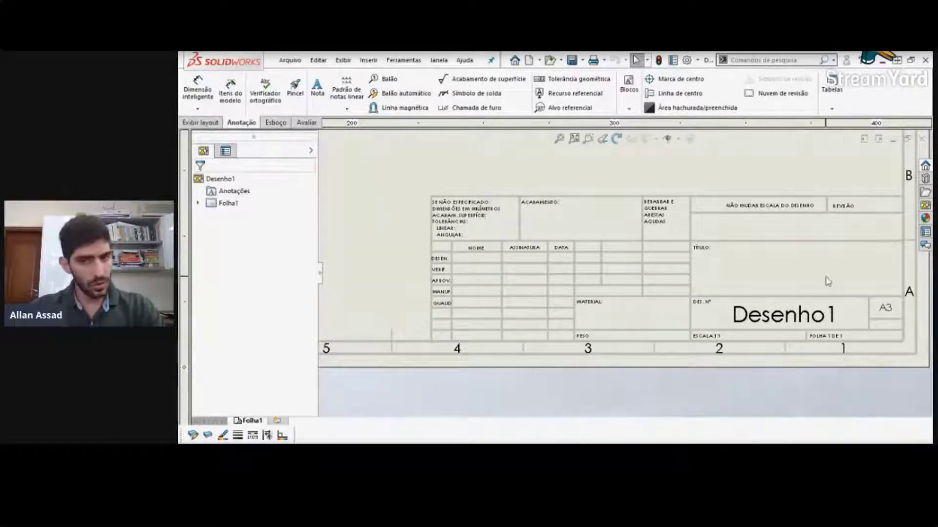
scroll(829, 279, "down", 3)
scroll(704, 266, "down", 2)
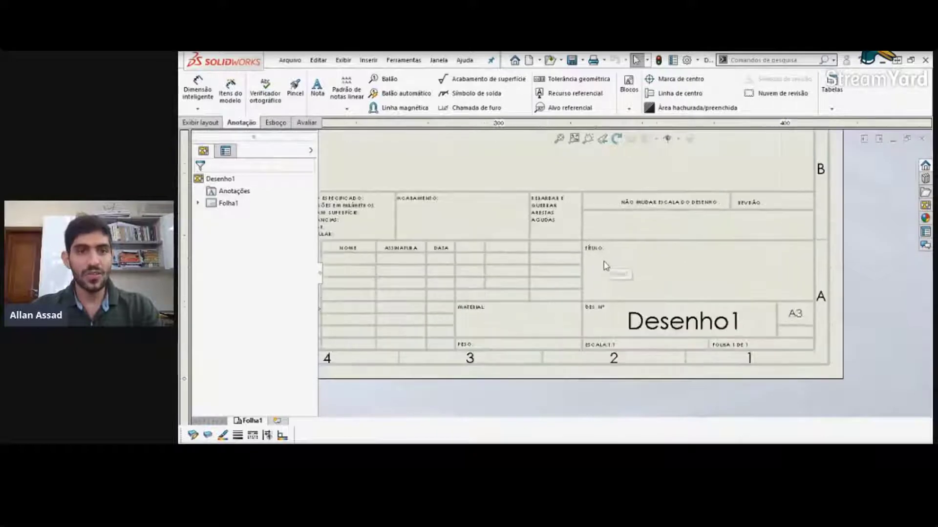
scroll(604, 267, "up", 3)
scroll(584, 274, "down", 1)
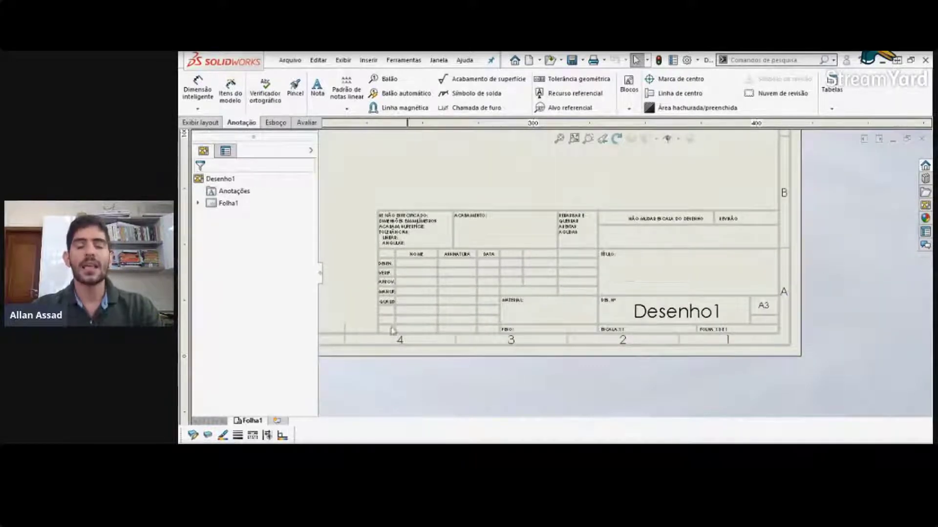
scroll(590, 267, "up", 1)
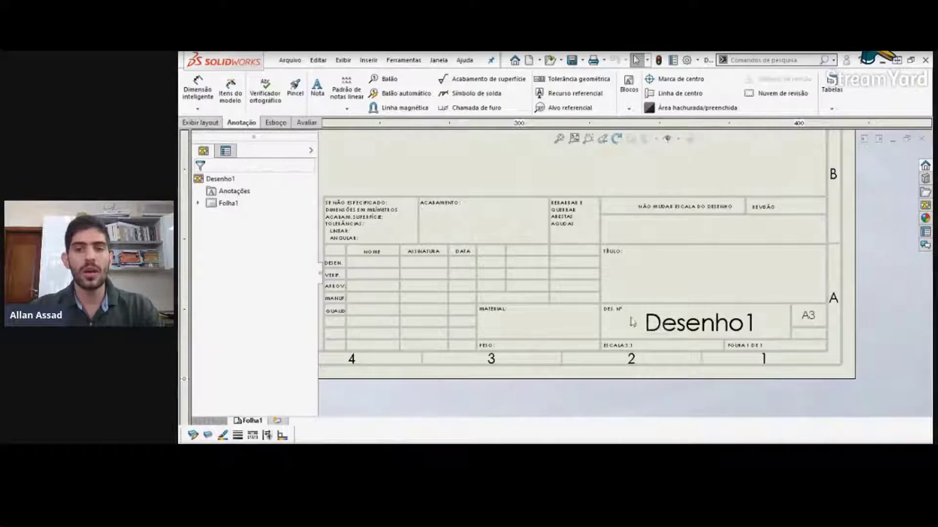
scroll(636, 322, "up", 1)
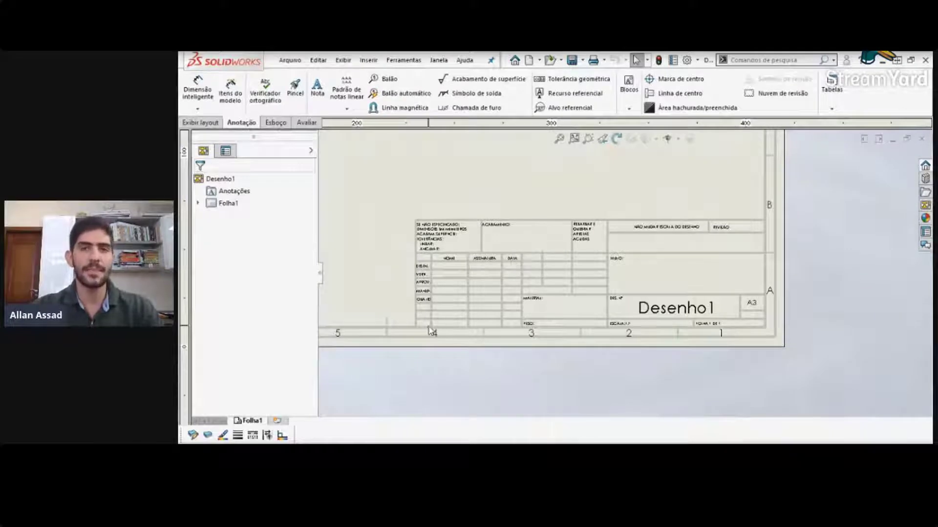
scroll(503, 278, "up", 5)
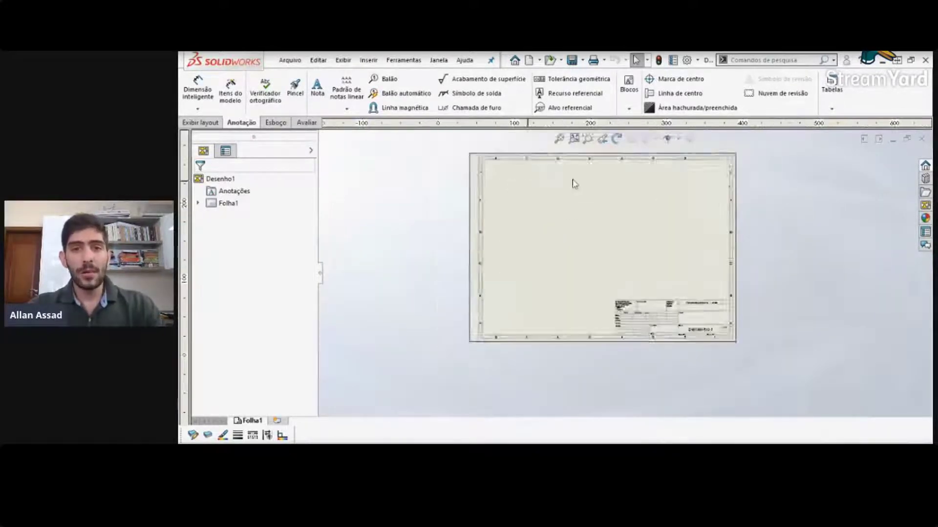
scroll(574, 184, "down", 3)
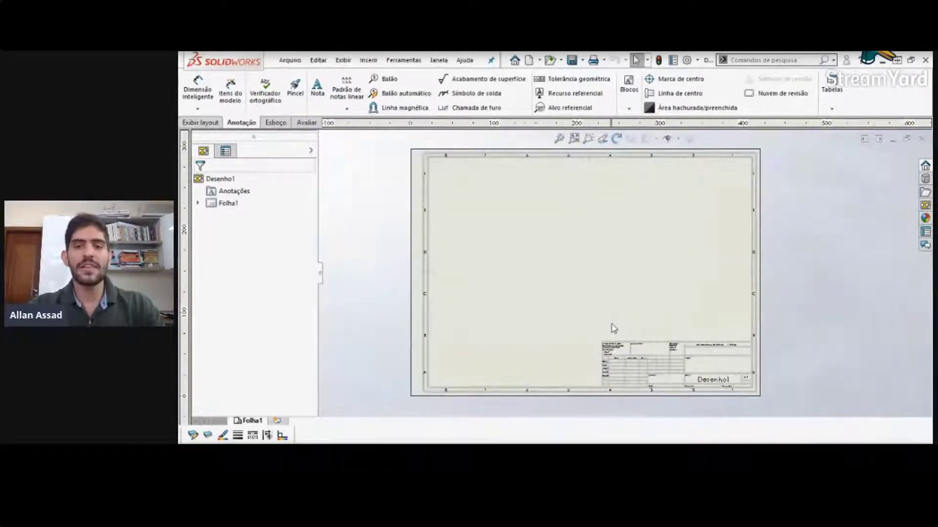
scroll(610, 337, "down", 2)
scroll(493, 273, "up", 4)
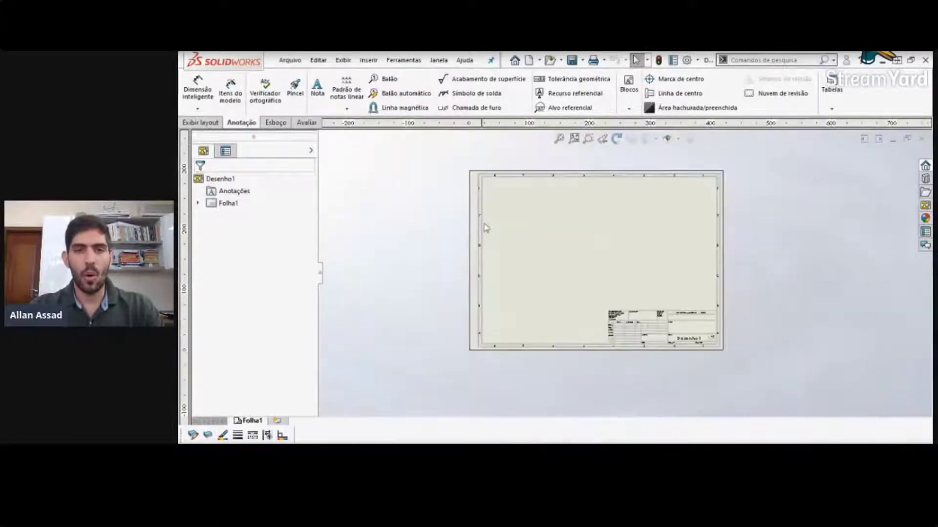
scroll(625, 244, "down", 3)
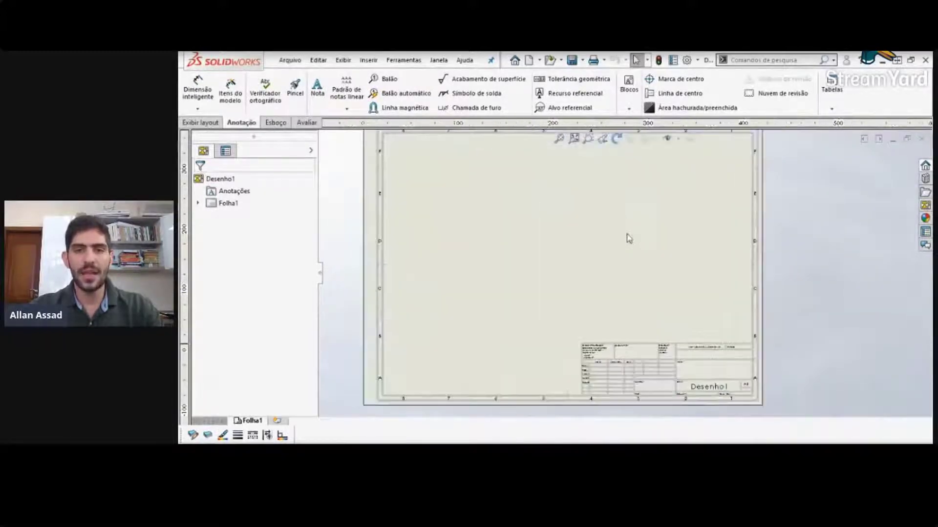
scroll(622, 286, "up", 2)
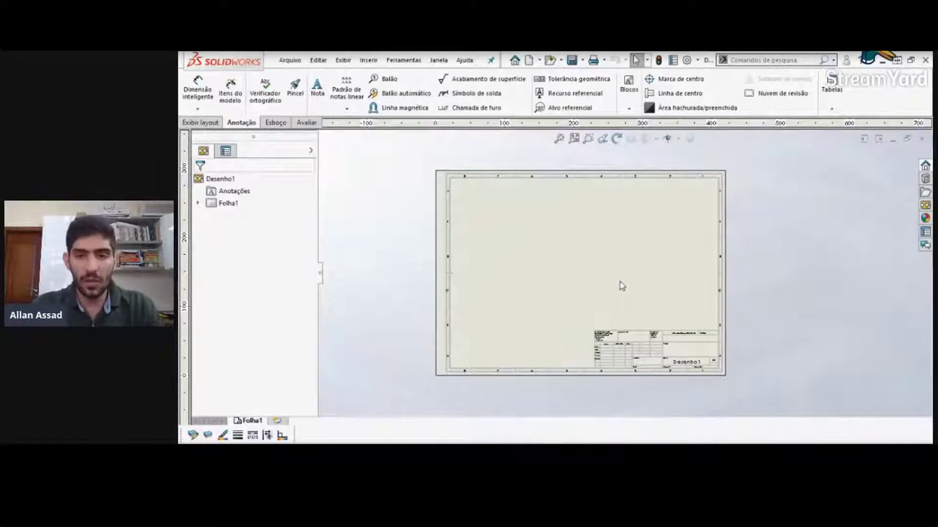
Step: Enter sheet format editing for Folha1 and inspect its border and title block lines
right_click(622, 285)
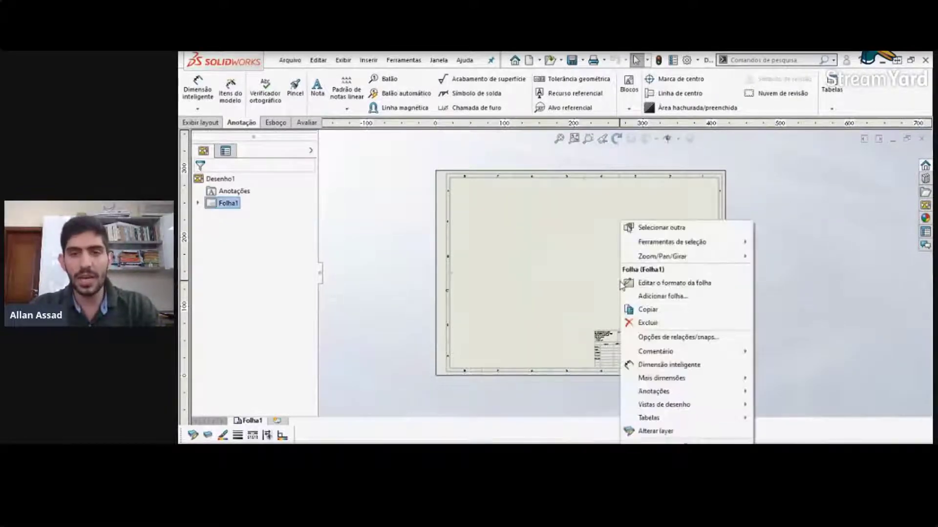
left_click(658, 284)
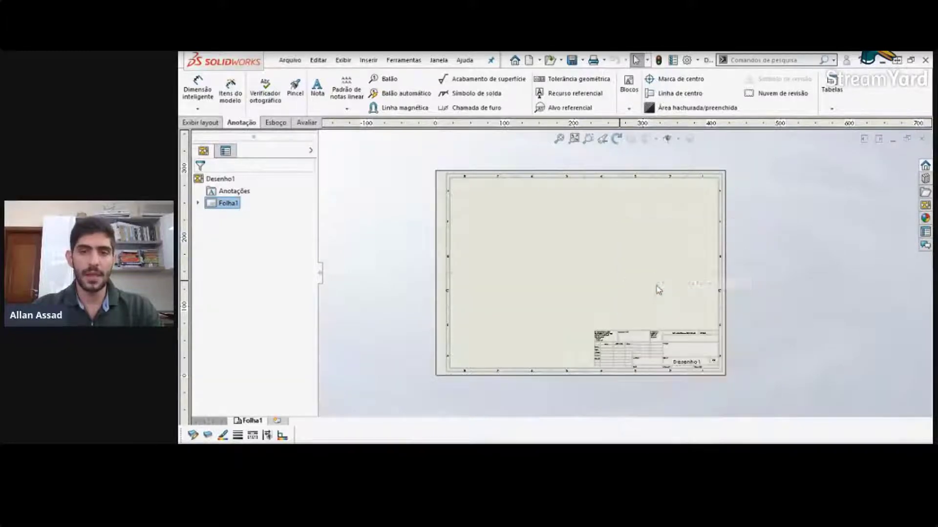
scroll(488, 336, "down", 5)
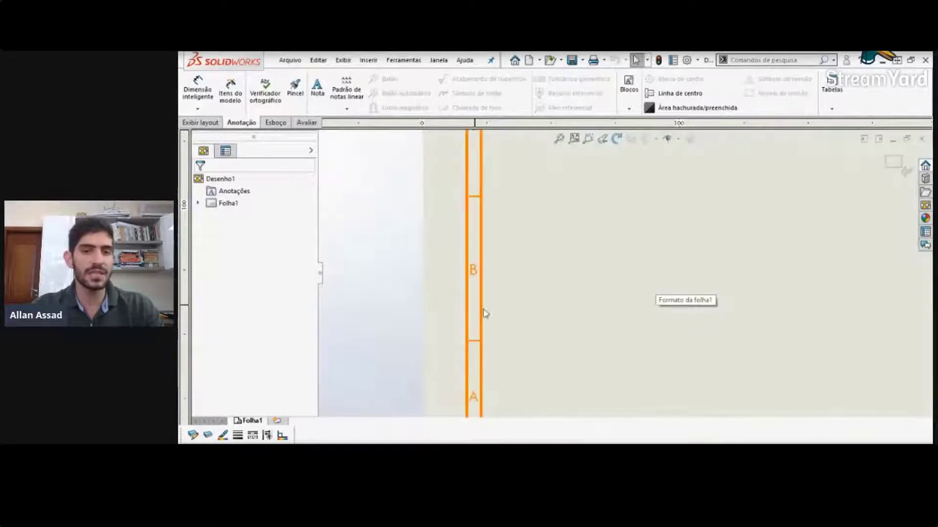
scroll(531, 331, "up", 5)
scroll(884, 283, "down", 5)
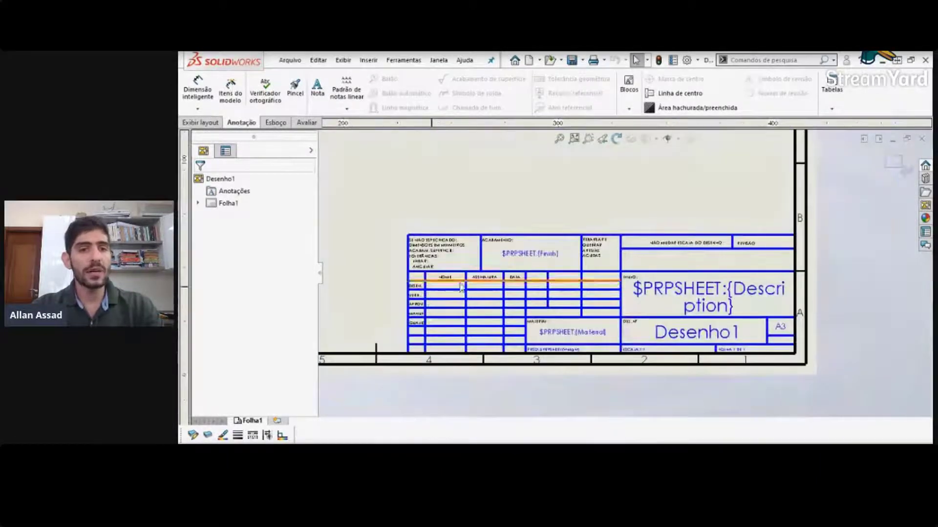
Step: Trim away the inner dividing lines of the title block with Power Trim, keeping its outer frame
left_click(217, 123)
left_click(241, 123)
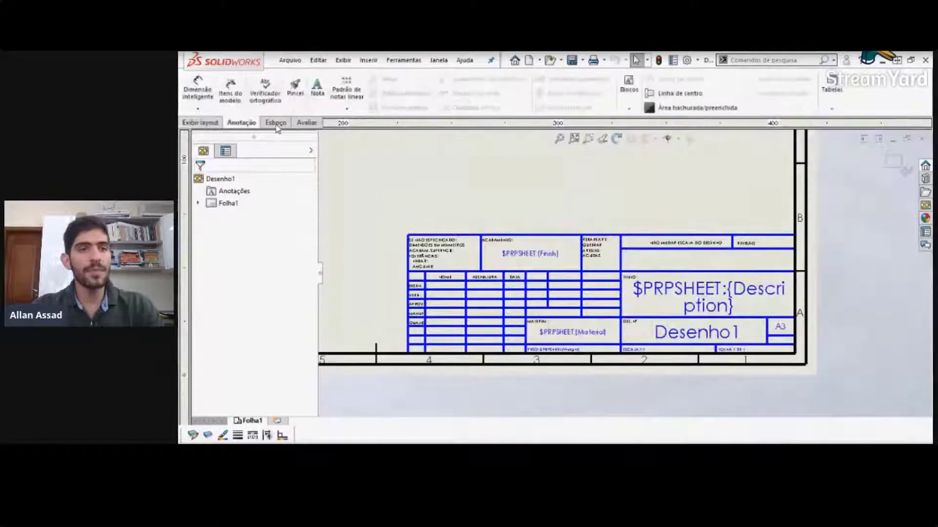
left_click(276, 123)
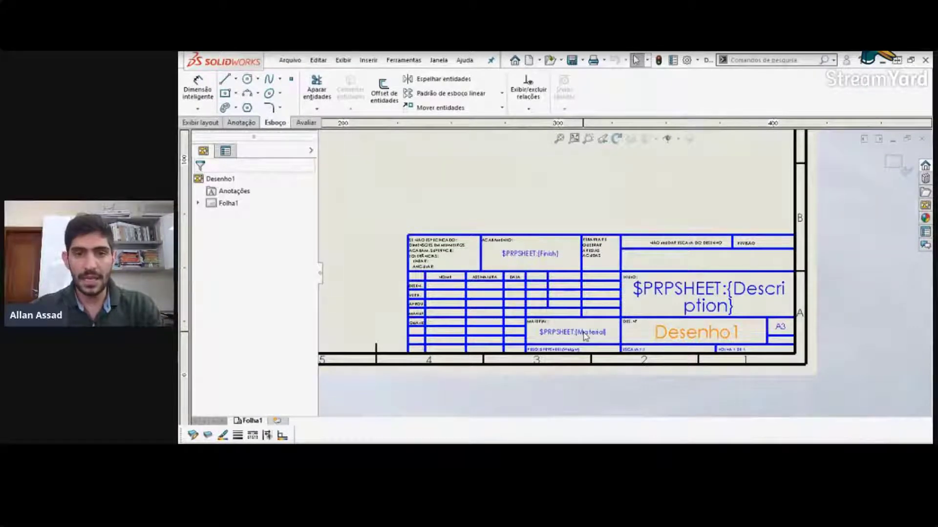
scroll(449, 251, "down", 2)
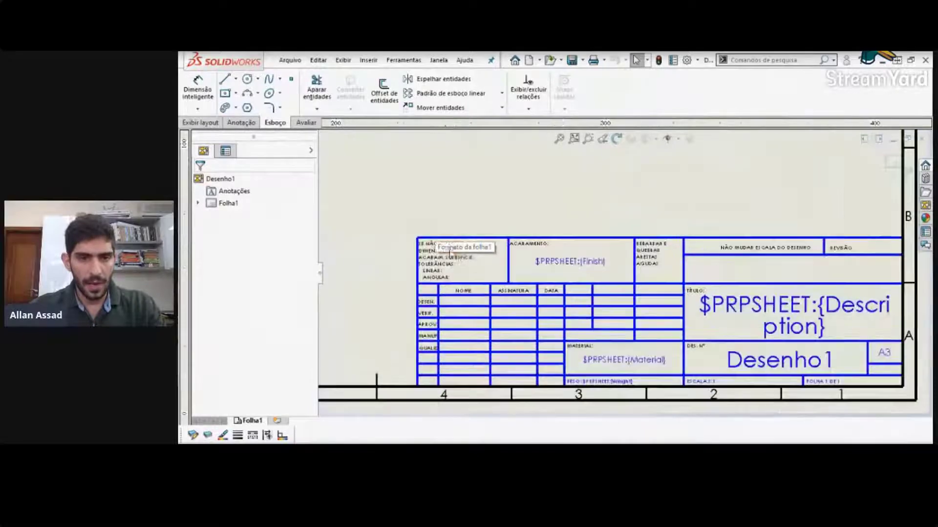
scroll(386, 244, "down", 1)
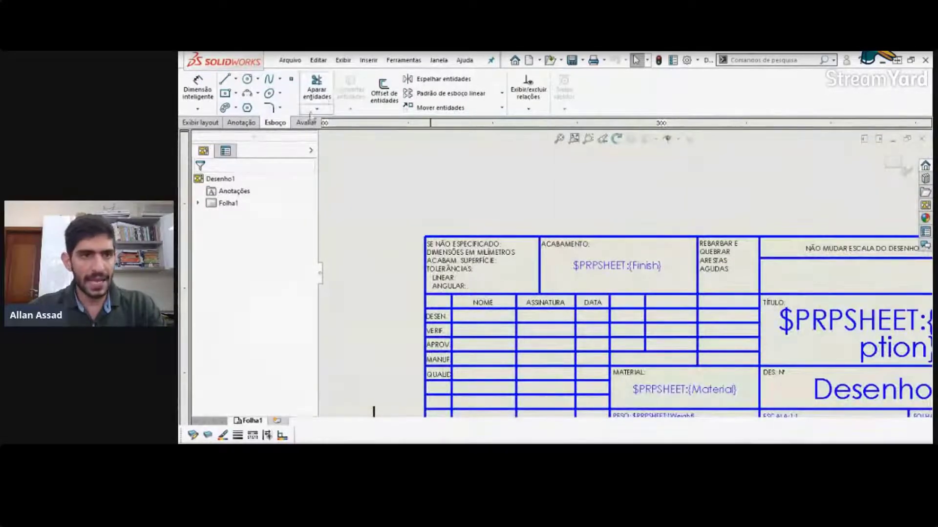
left_click(316, 88)
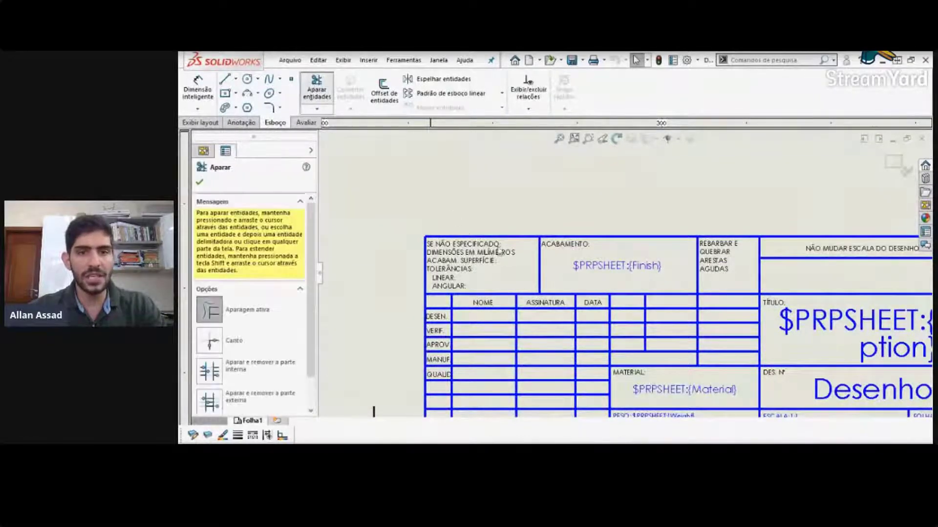
scroll(628, 273, "up", 3)
scroll(628, 272, "down", 1)
mouse_move(568, 283)
left_mouse_down()
mouse_move(788, 280)
mouse_move(821, 358)
mouse_move(685, 351)
mouse_move(654, 312)
mouse_move(688, 315)
mouse_move(672, 324)
mouse_move(684, 333)
mouse_move(713, 312)
mouse_move(650, 320)
mouse_move(636, 293)
mouse_move(610, 299)
mouse_move(594, 337)
mouse_move(596, 323)
mouse_move(567, 298)
mouse_move(535, 323)
mouse_move(542, 296)
mouse_move(590, 313)
mouse_move(598, 337)
mouse_move(571, 359)
mouse_move(552, 320)
mouse_move(566, 331)
mouse_move(537, 336)
mouse_move(542, 357)
mouse_move(571, 342)
mouse_move(537, 319)
mouse_move(640, 356)
mouse_move(603, 357)
mouse_move(623, 356)
mouse_move(610, 345)
left_mouse_up()
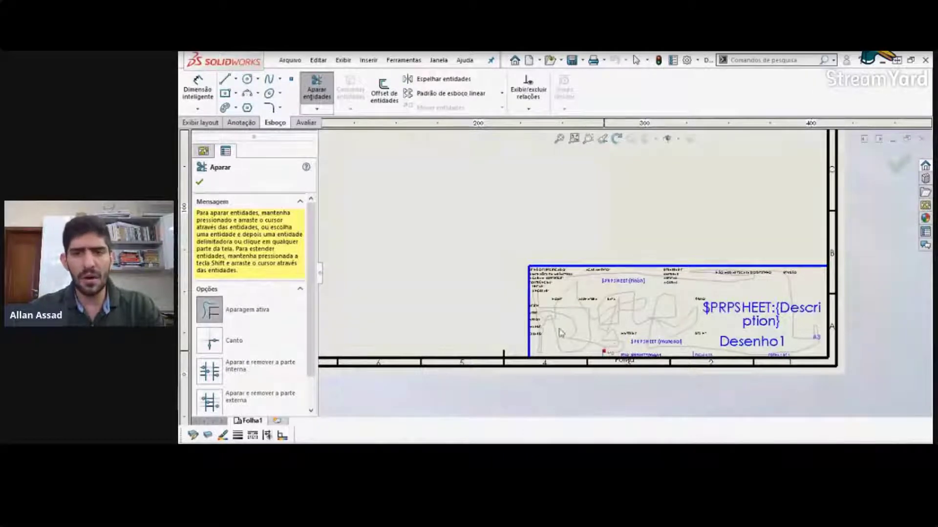
left_click_drag(652, 310, 606, 323)
Step: Trim a leftover short line segment along the title block's lower edge and close the Trim command
scroll(597, 332, "down", 3)
scroll(606, 346, "up", 4)
scroll(605, 348, "up", 2)
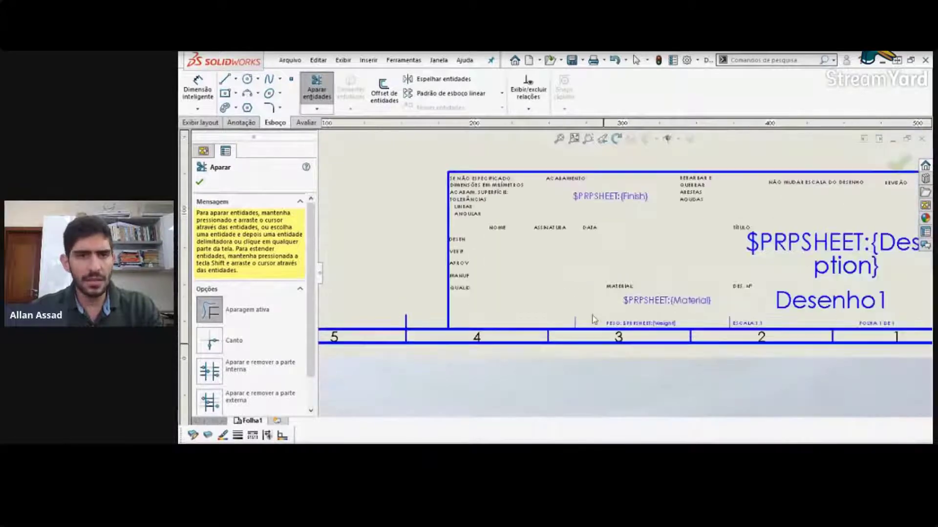
left_click(318, 90)
left_click(317, 90)
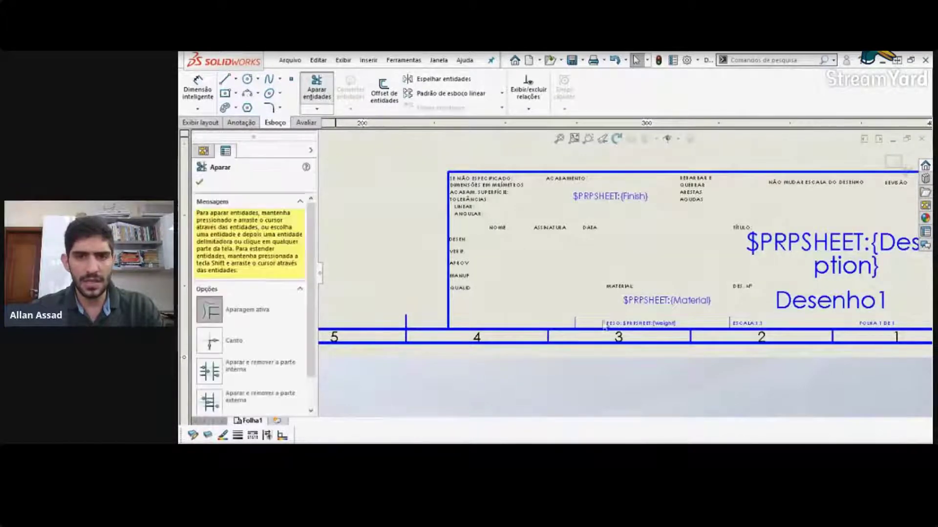
scroll(625, 276, "down", 3)
scroll(674, 276, "up", 1)
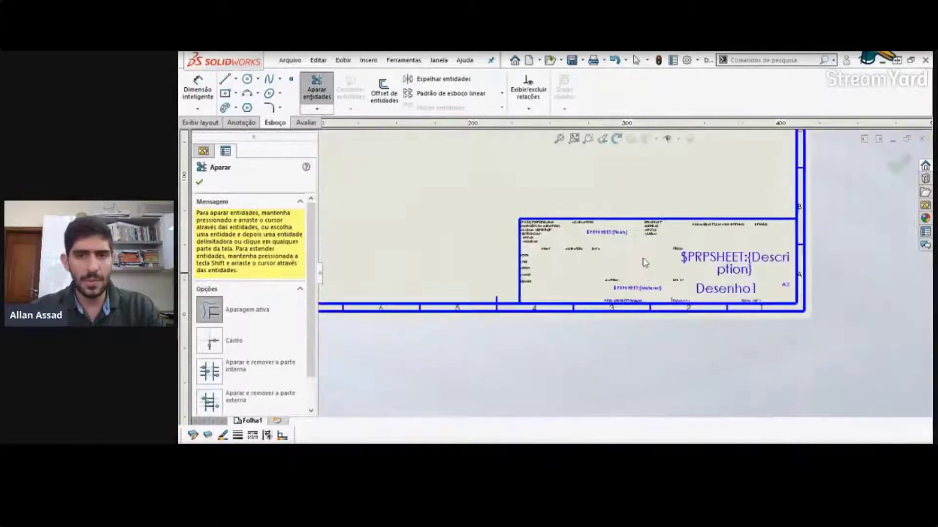
scroll(616, 211, "up", 1)
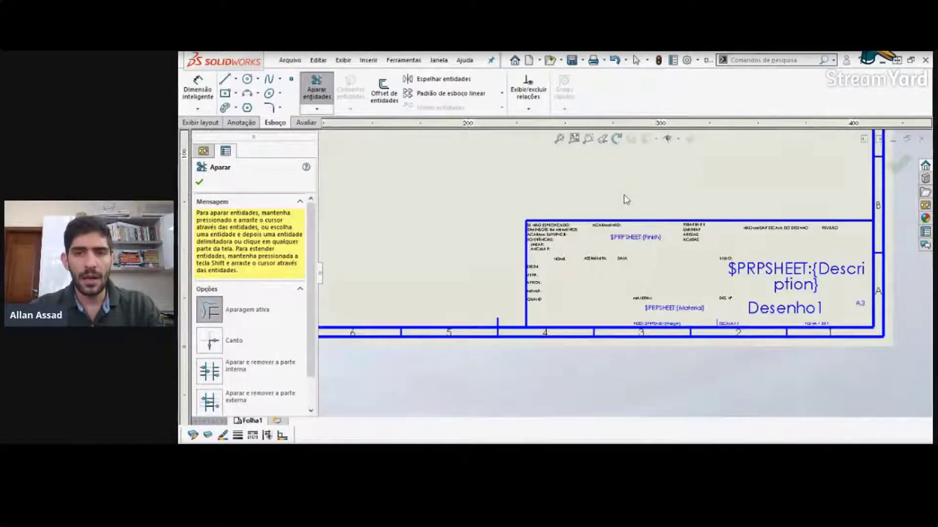
key("Escape")
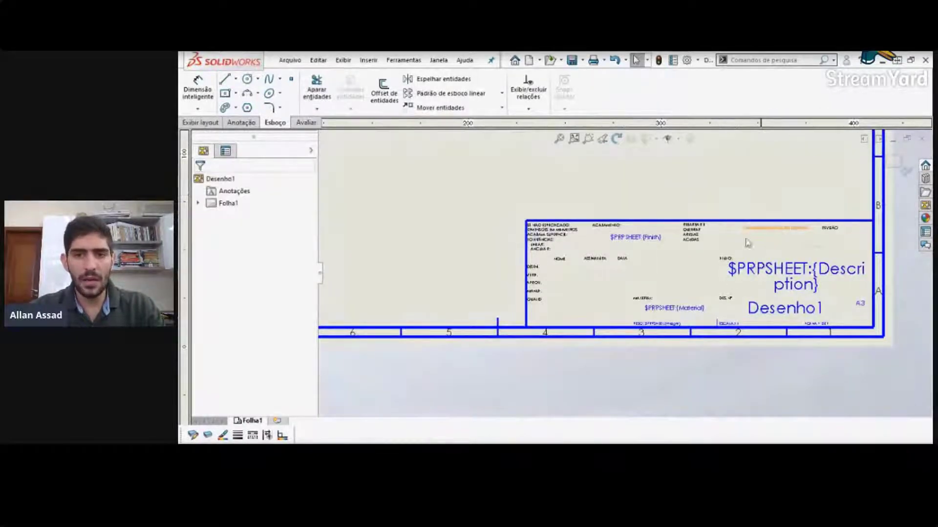
Step: Delete the tolerance note, finish, material, title, drawing number and column header texts, and the row labels from the title block
left_click(553, 244)
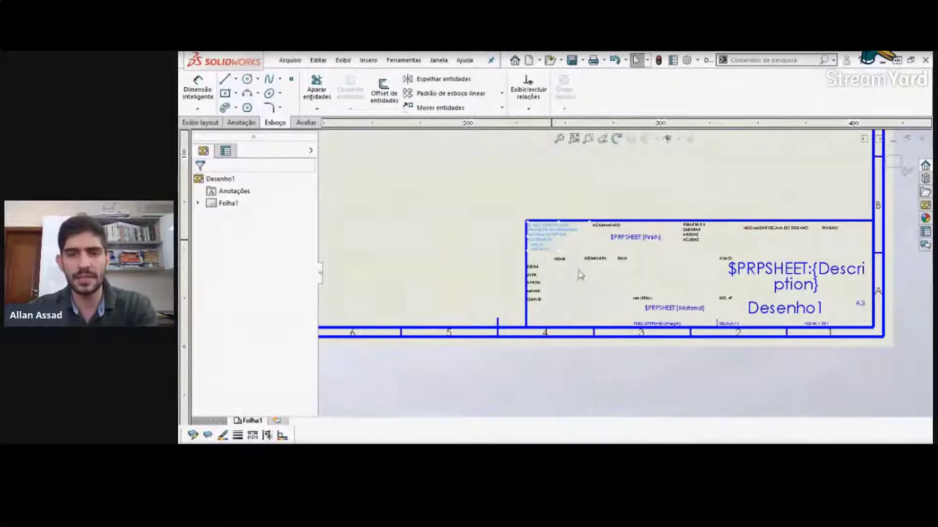
key("Delete")
left_click_drag(843, 321, 574, 228)
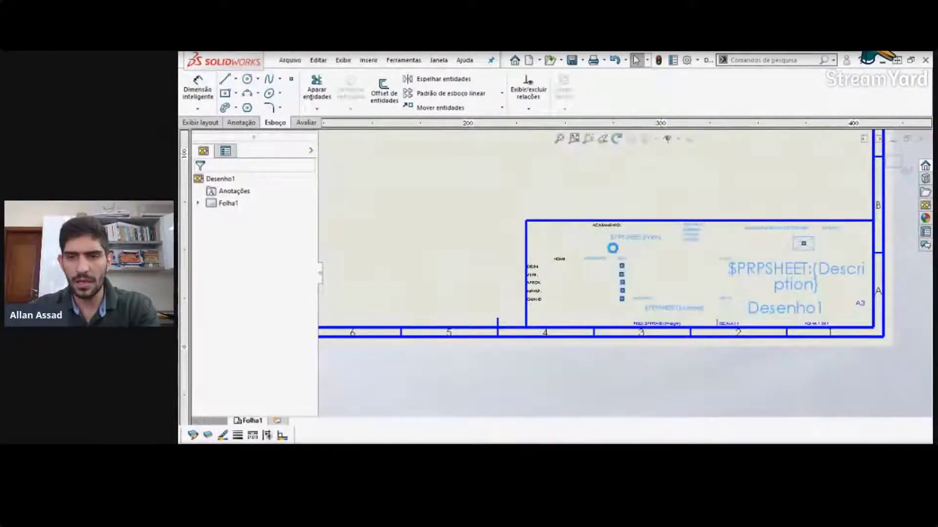
key("Delete")
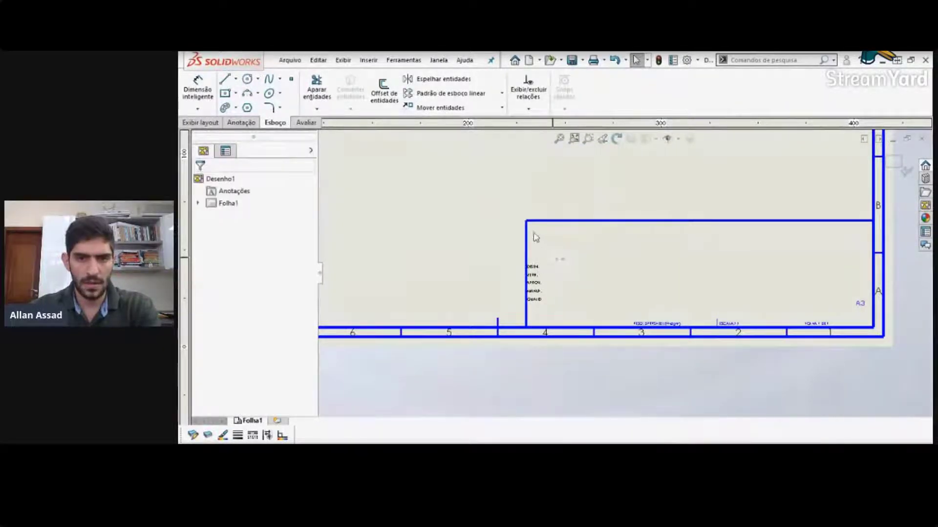
left_click_drag(555, 250, 531, 306)
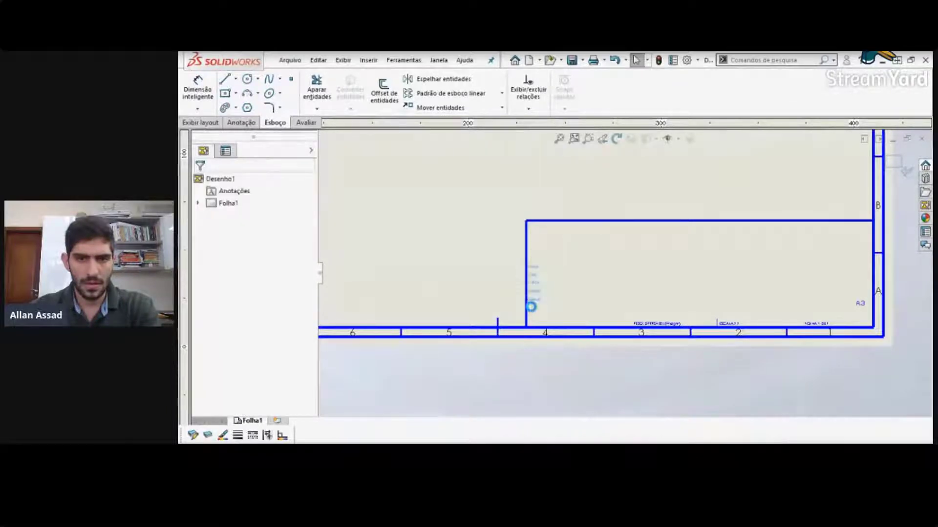
key("Delete")
Step: Delete the weight, scale, sheet number and A3 size texts from the lower part of the title block
left_click(657, 324)
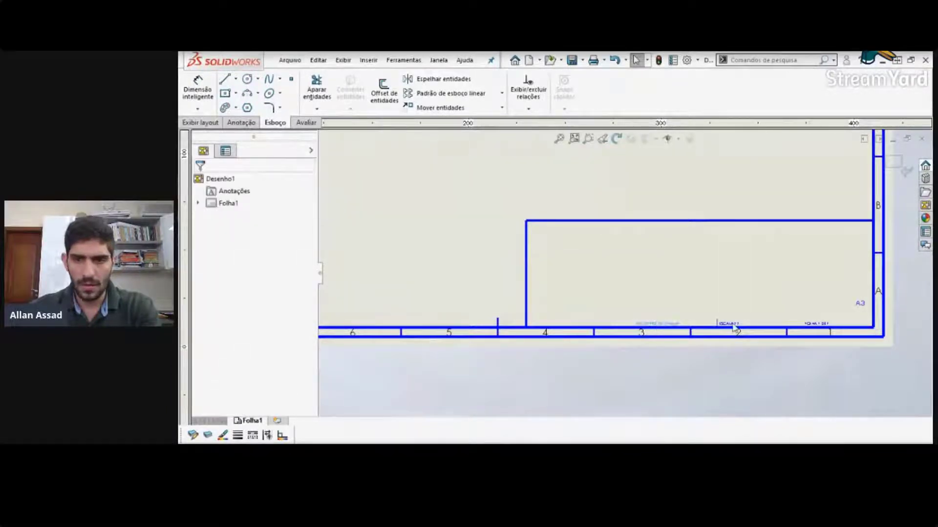
key("Delete")
left_click(735, 323)
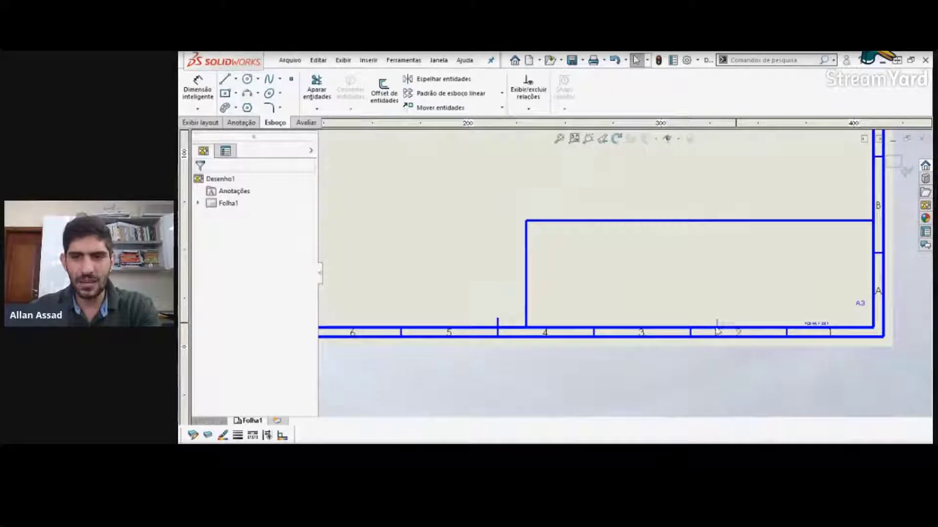
key("Delete")
left_click(821, 324)
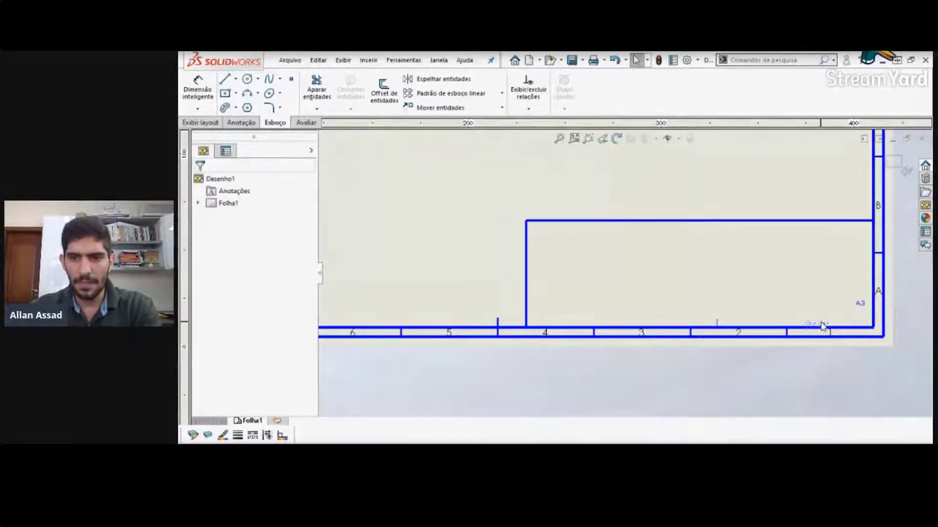
key("Delete")
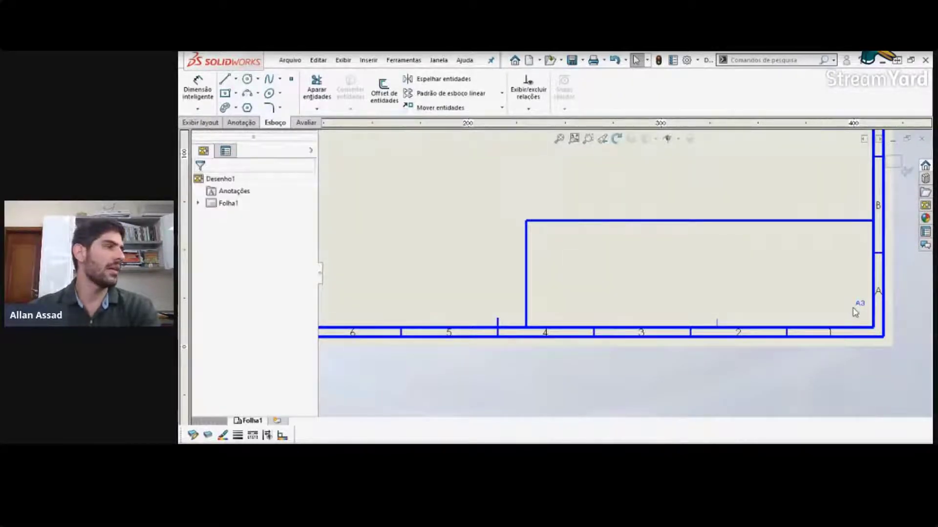
left_click(860, 306)
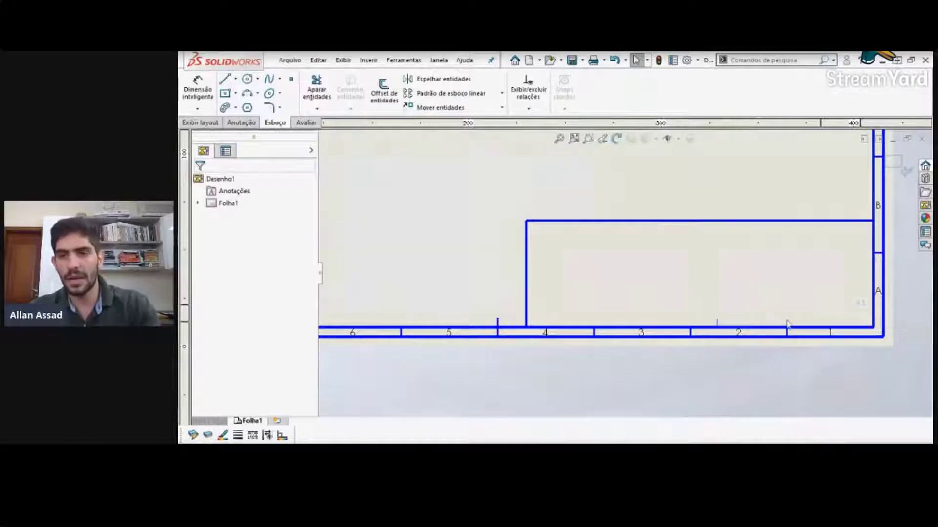
key("Delete")
Step: Trim the last short vertical line left on the title block's lower edge
left_click(316, 90)
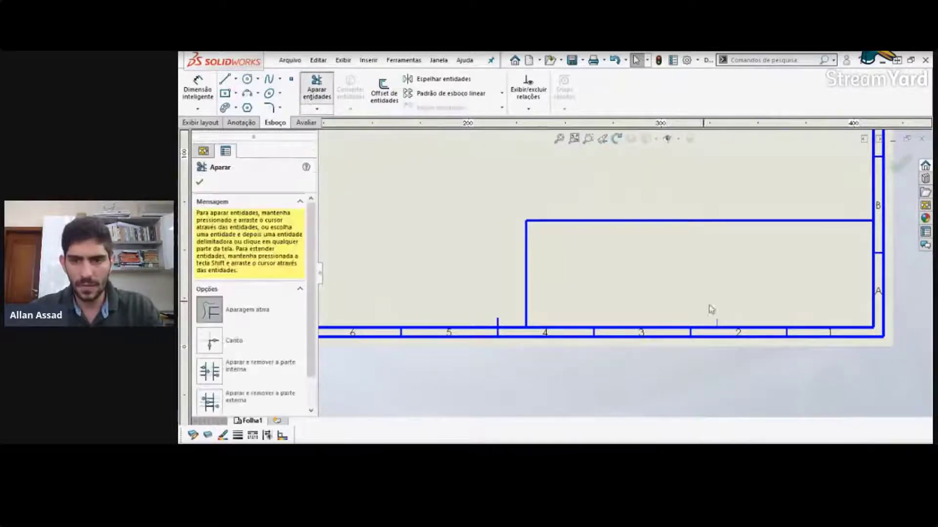
scroll(679, 304, "up", 3)
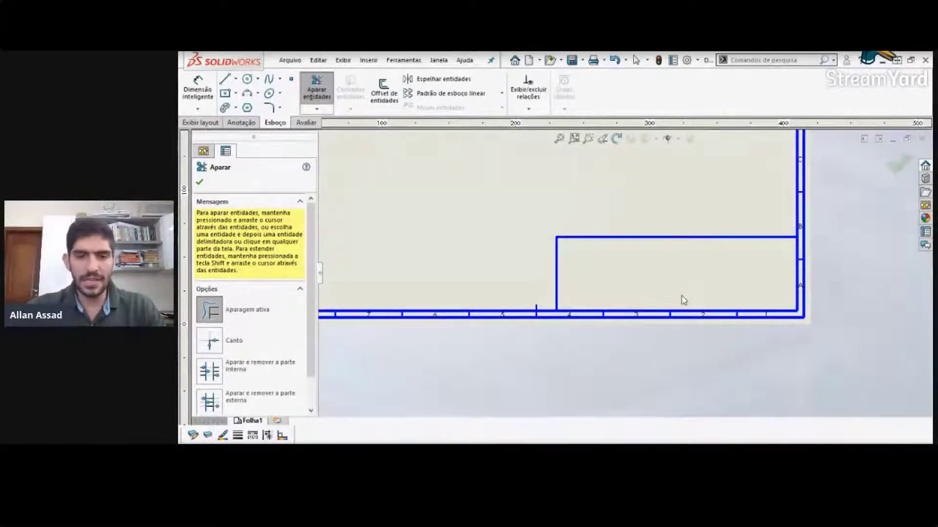
mouse_move(597, 462)
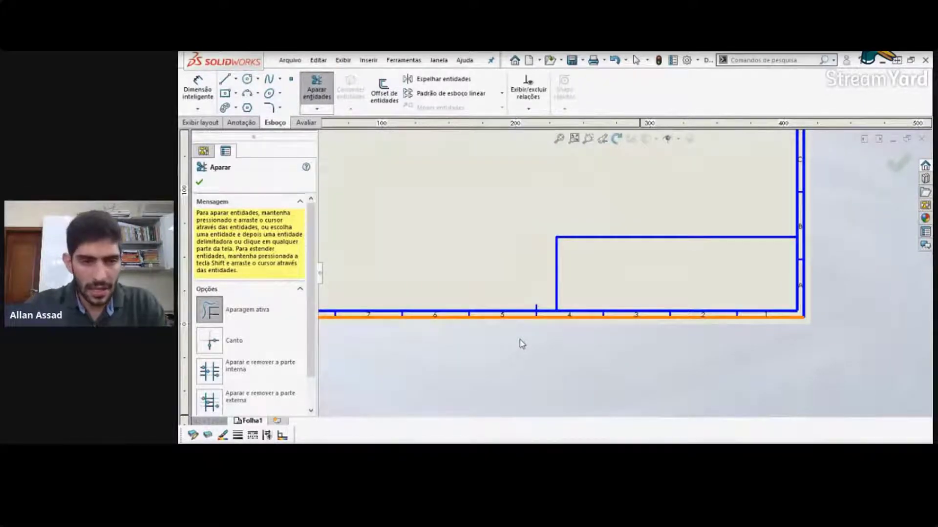
scroll(510, 272, "up", 2)
scroll(580, 252, "down", 3)
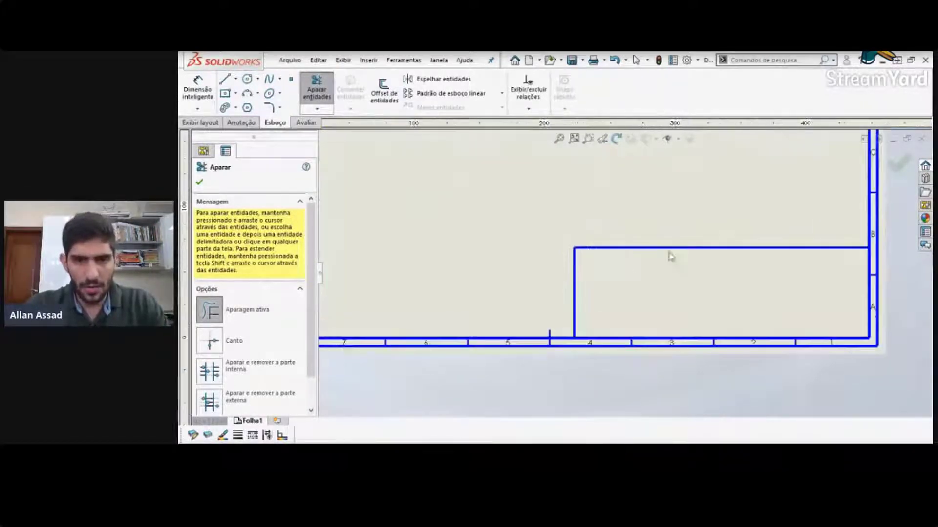
scroll(693, 244, "up", 1)
Step: Dimension the length of the title block's upper edge, placing the dimension above the line
right_click(718, 233)
left_click(731, 259)
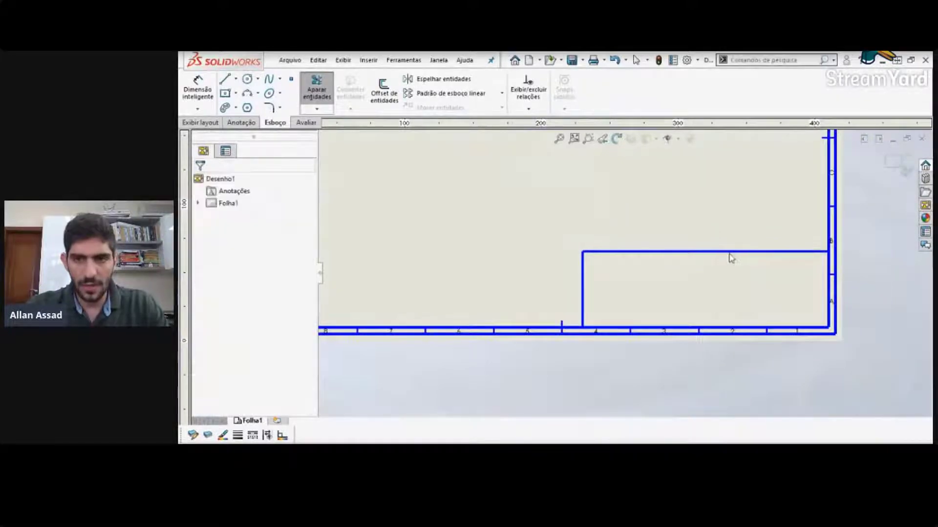
left_click(728, 252)
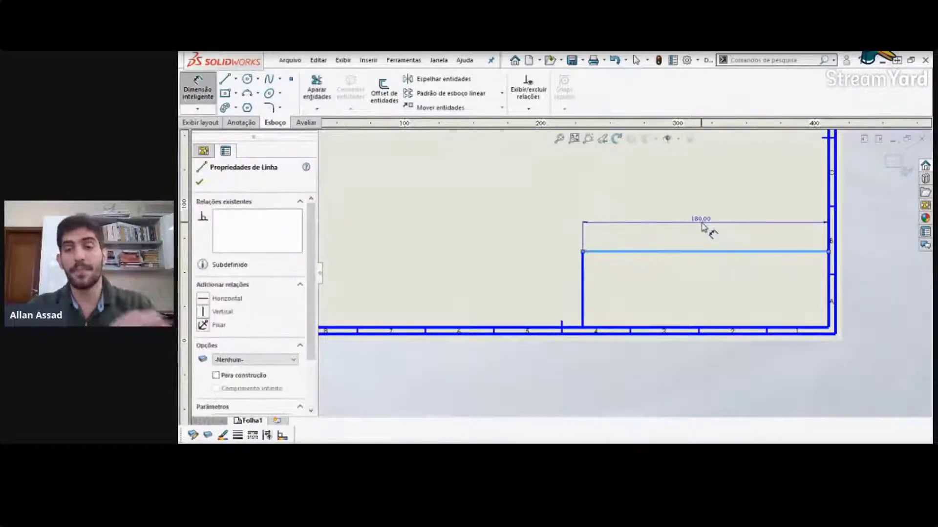
left_click(703, 228)
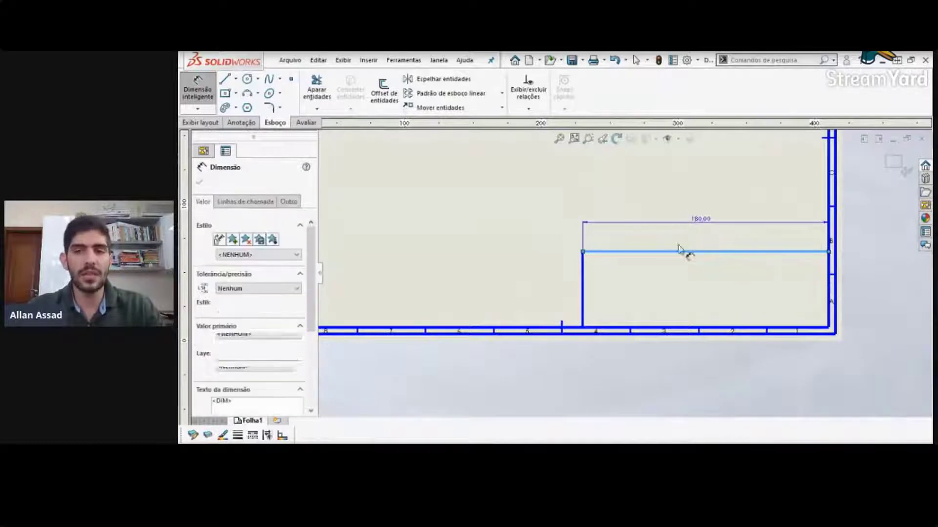
left_click(655, 207)
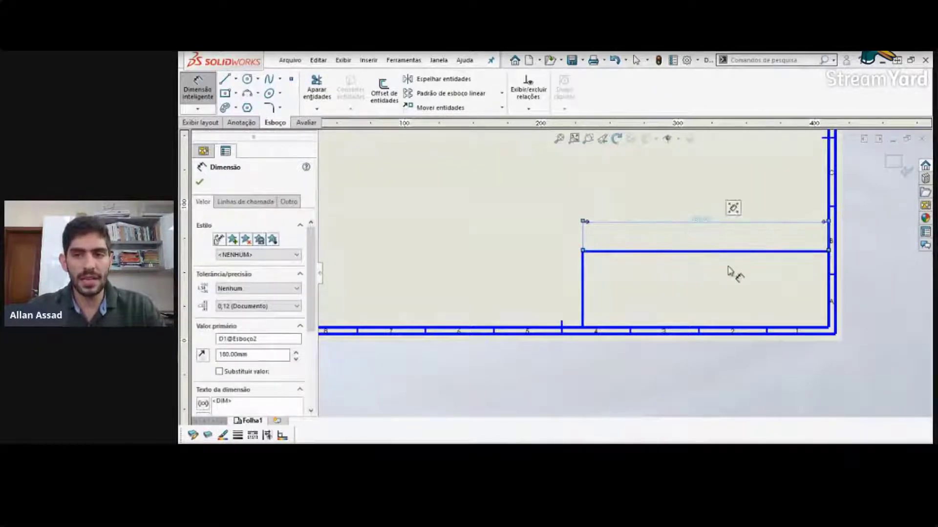
key("Escape")
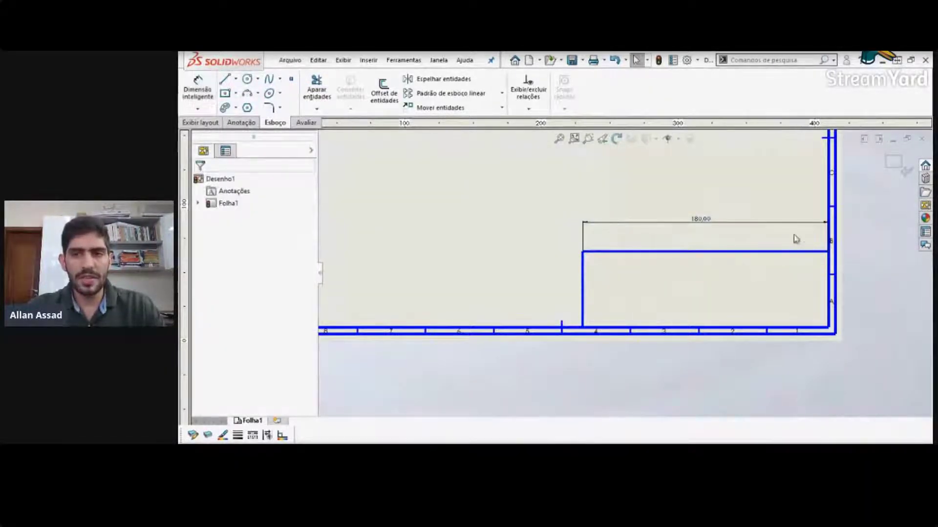
Step: Add Fix relations to the right vertical line and the bottom horizontal line of the inner border frame
left_click(828, 205)
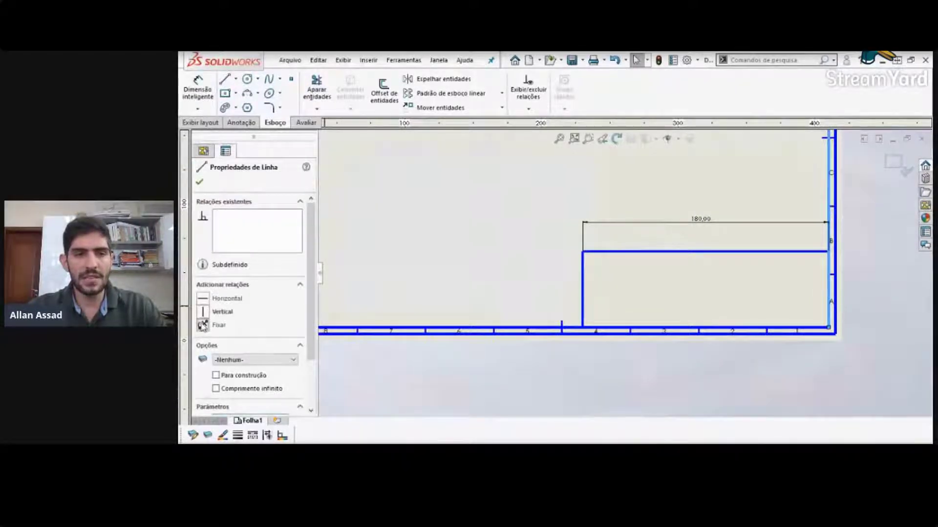
left_click(202, 325)
left_click(678, 282)
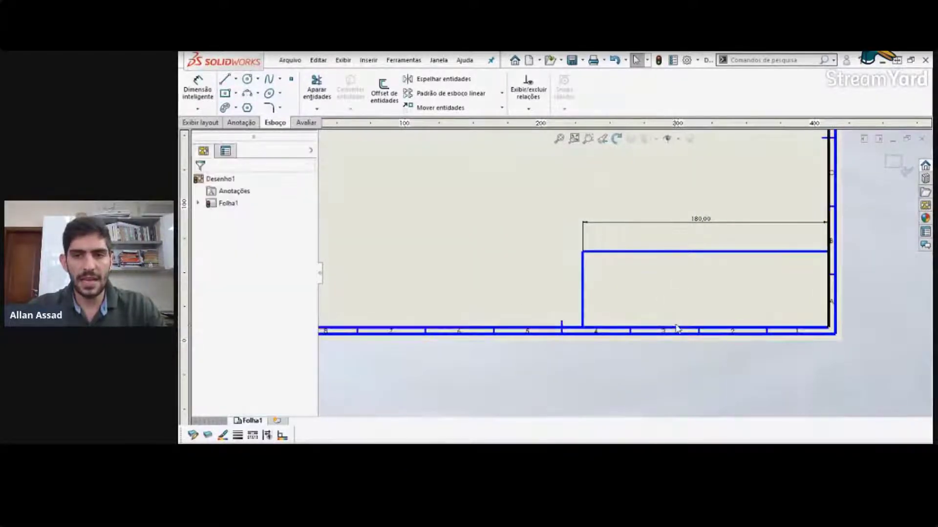
left_click(679, 330)
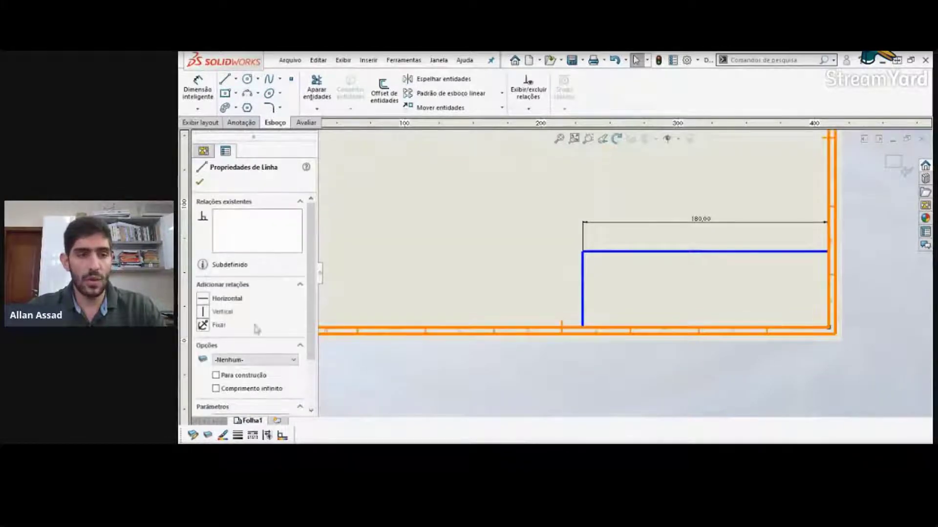
left_click(202, 324)
left_click(368, 288)
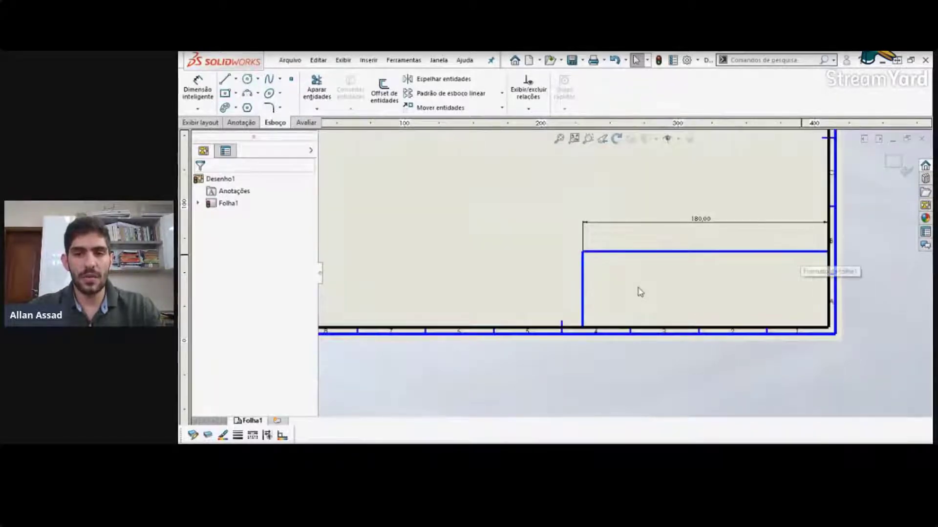
Step: Dimension the title block's left vertical edge to 56 mm, placing the dimension outside the block
scroll(615, 292, "down", 2)
key("s")
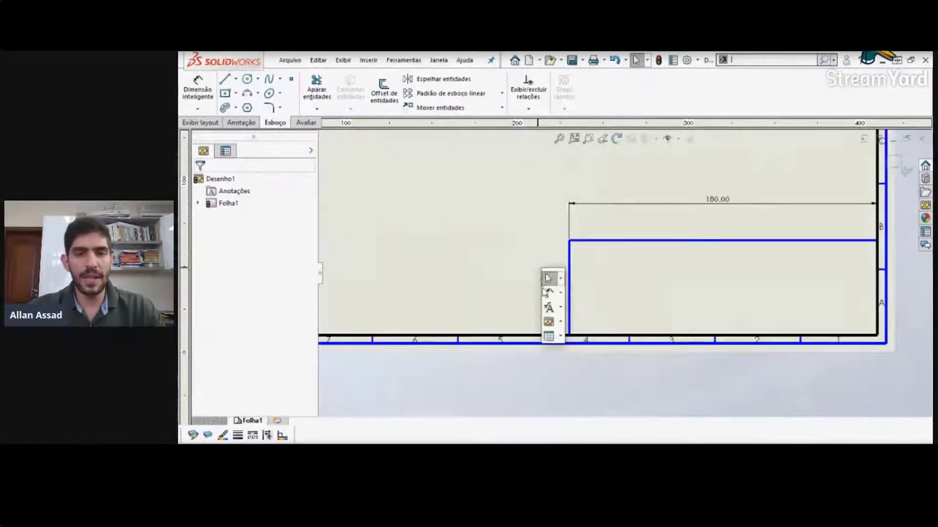
left_click(552, 293)
left_click(569, 283)
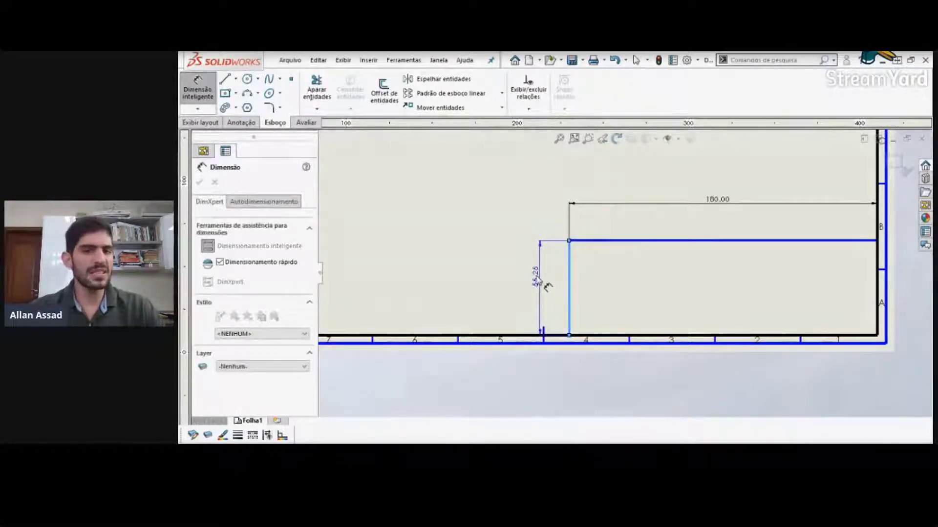
left_click(537, 279)
type("60")
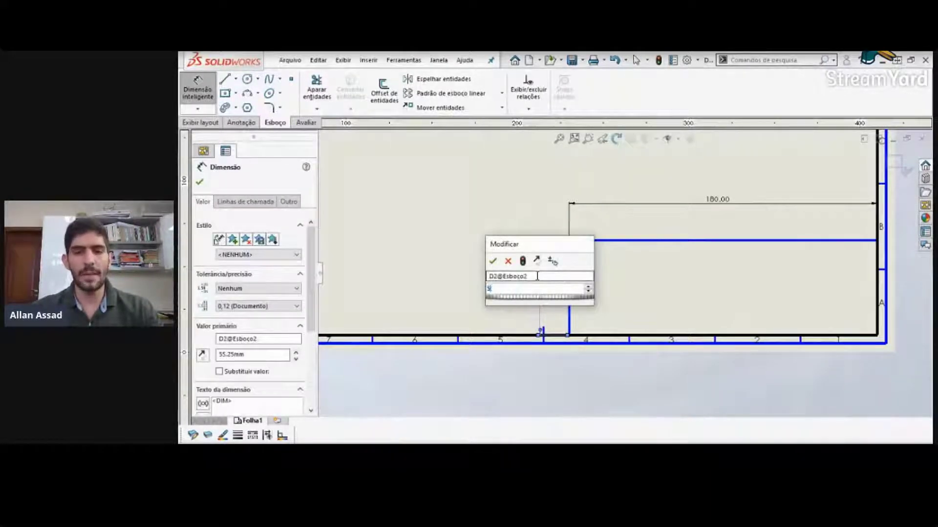
key("Return")
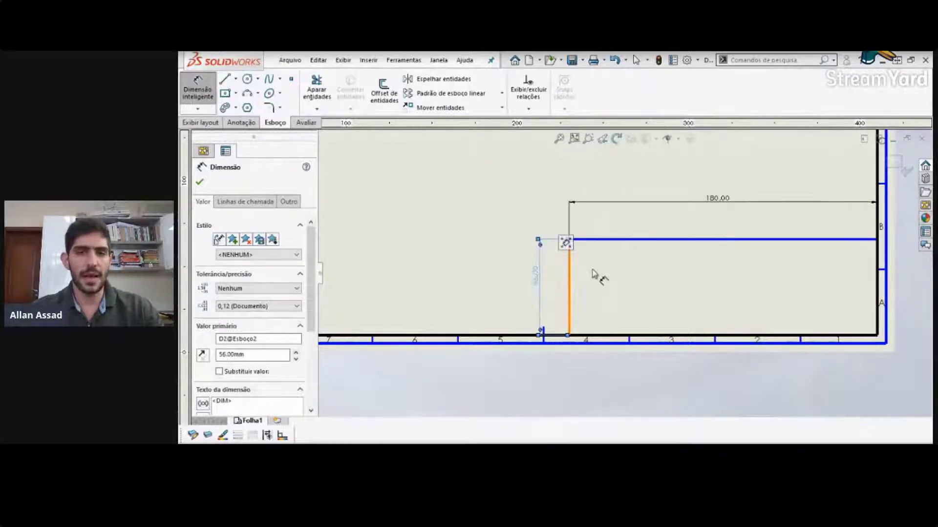
left_click(655, 286)
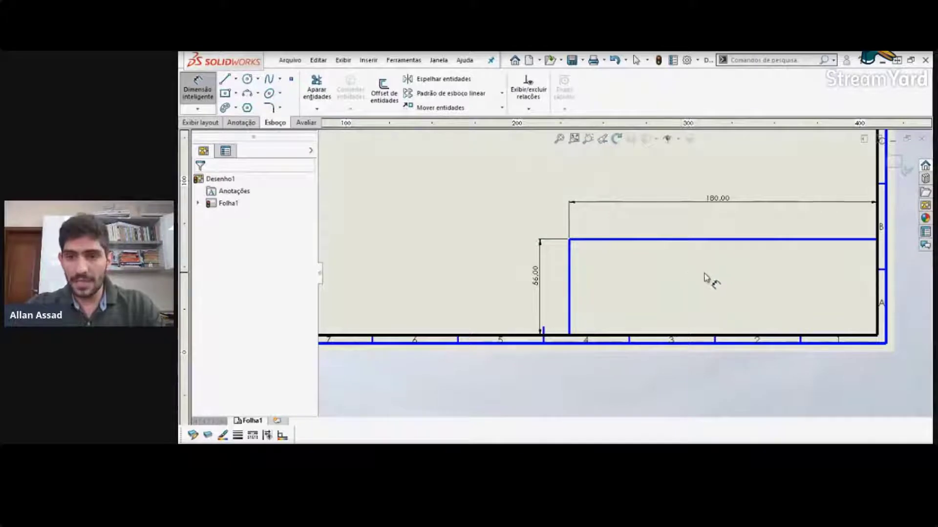
key("Escape")
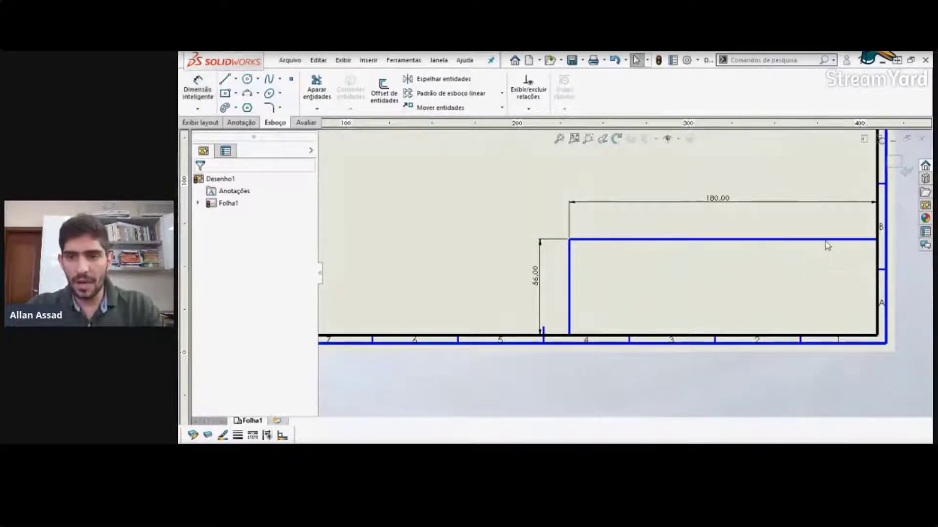
Step: Shift the title block's upper edge slightly and make its right endpoint coincident with the inner frame's right vertical line
left_click_drag(827, 243, 813, 246)
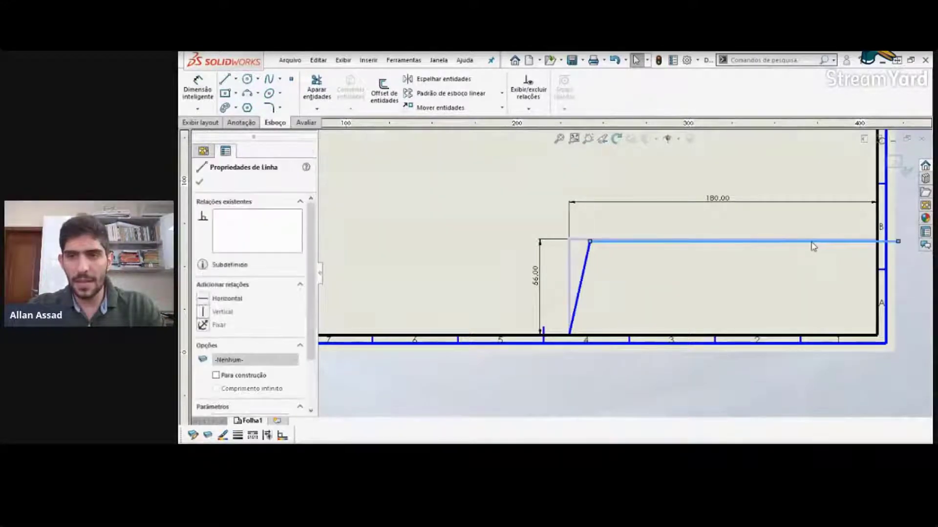
left_click(844, 270)
scroll(857, 252, "down", 2)
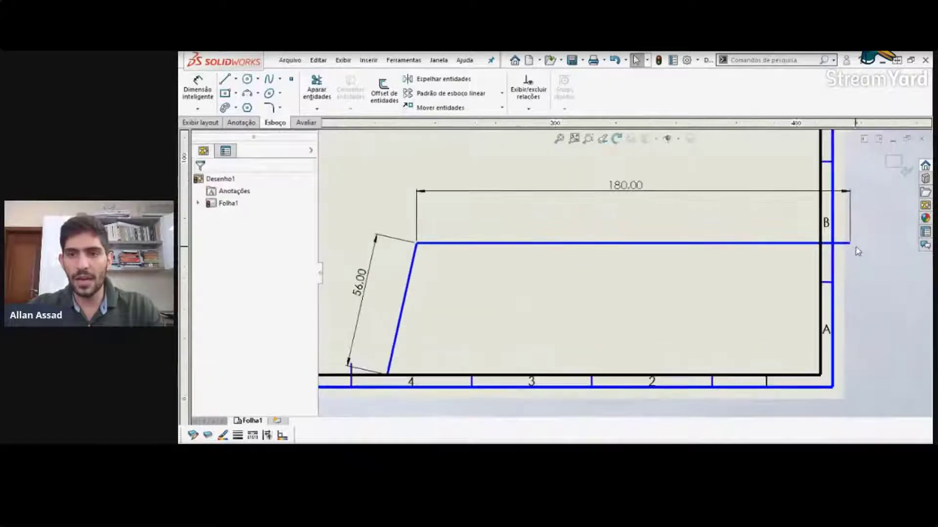
left_click(850, 244)
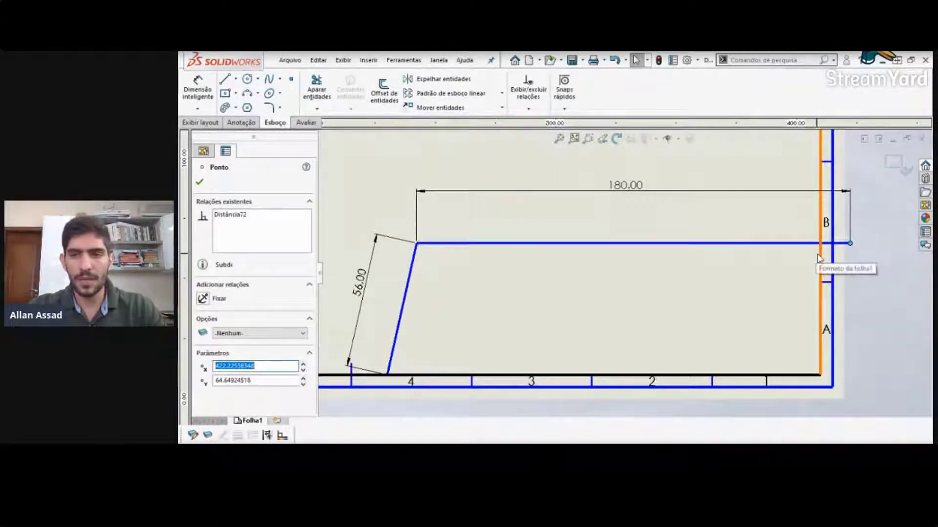
left_click(820, 259, "ctrl")
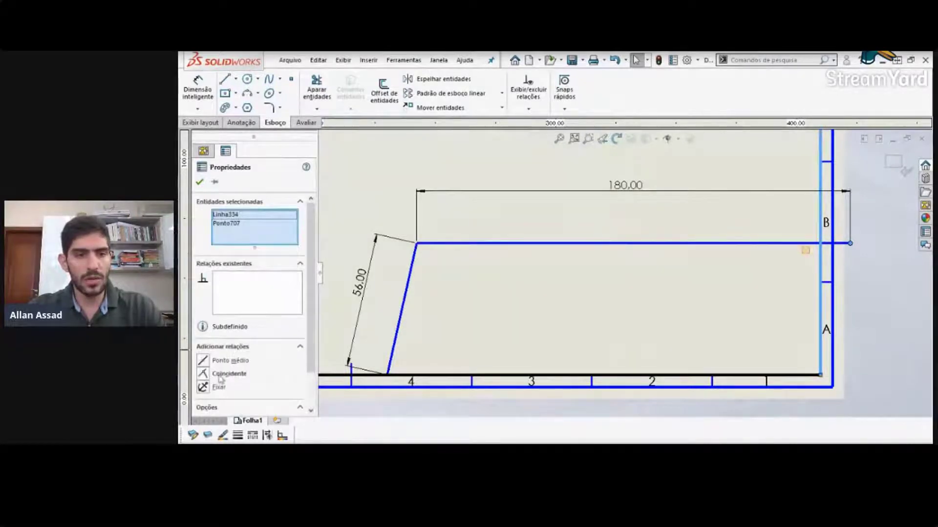
left_click(207, 379)
left_click(388, 317)
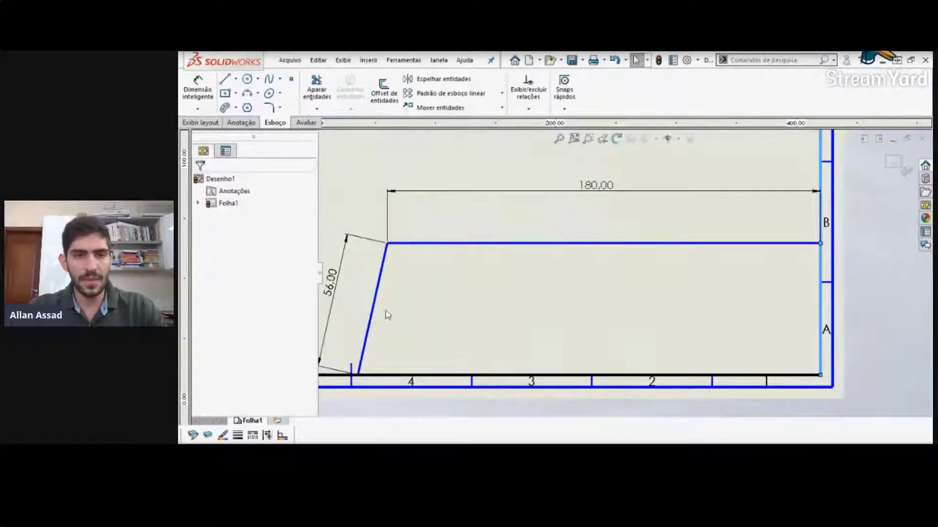
Step: Add a Vertical relation to the title block's slanted left edge
left_click(334, 314)
left_click(203, 312)
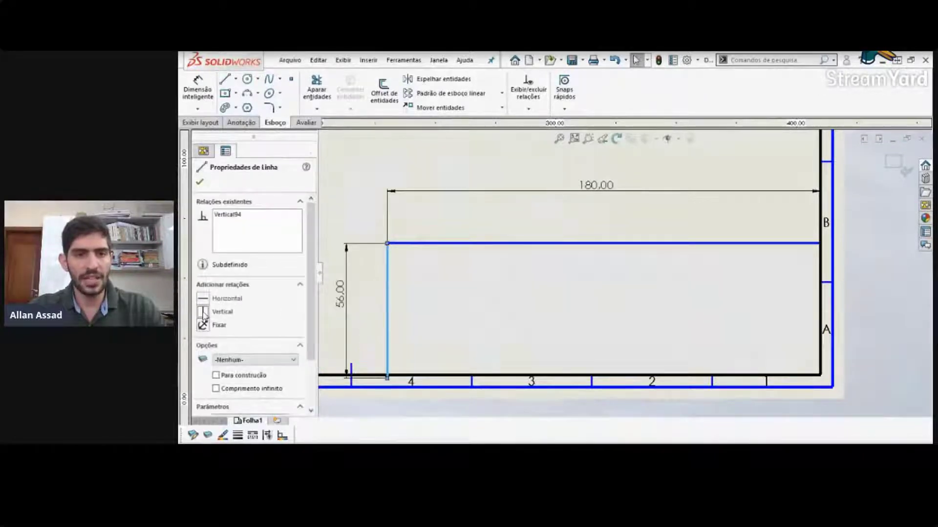
left_click(473, 320)
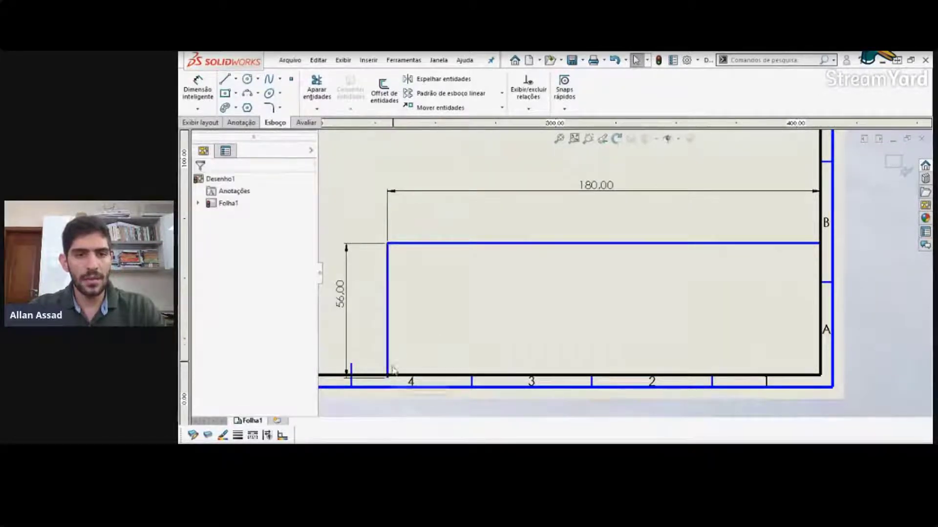
Step: Pull the left edge's lower endpoint below the frame and make it coincident with the inner frame's bottom line
mouse_move(389, 345)
left_mouse_down()
mouse_move(387, 407)
mouse_move(389, 394)
left_mouse_up()
left_click(388, 393)
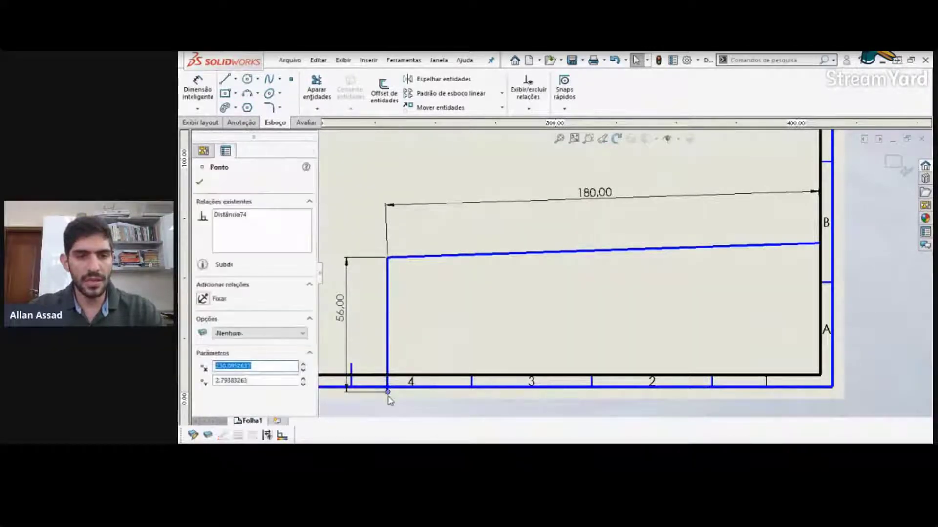
left_click(403, 376, "ctrl")
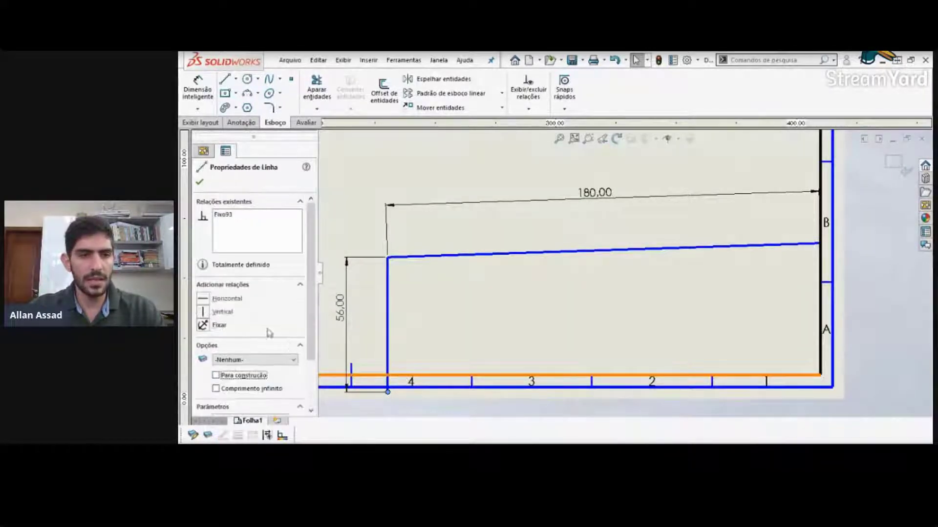
left_click(205, 374)
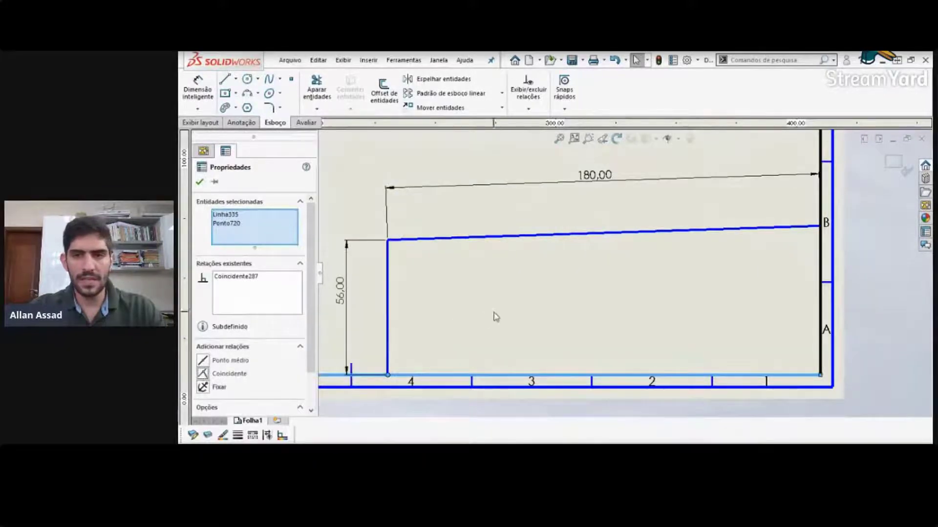
left_click(525, 303)
Step: Add a Horizontal relation to the title block's upper edge
left_click(653, 239)
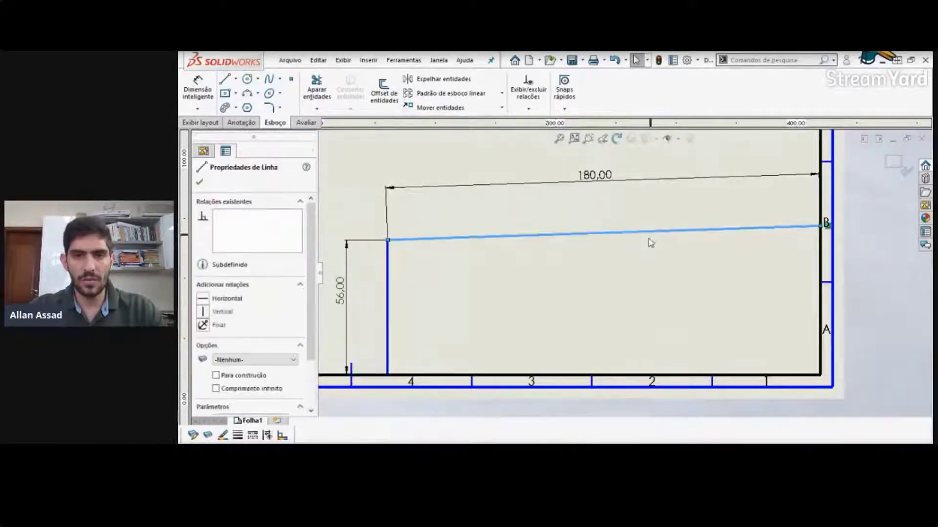
left_click(202, 299)
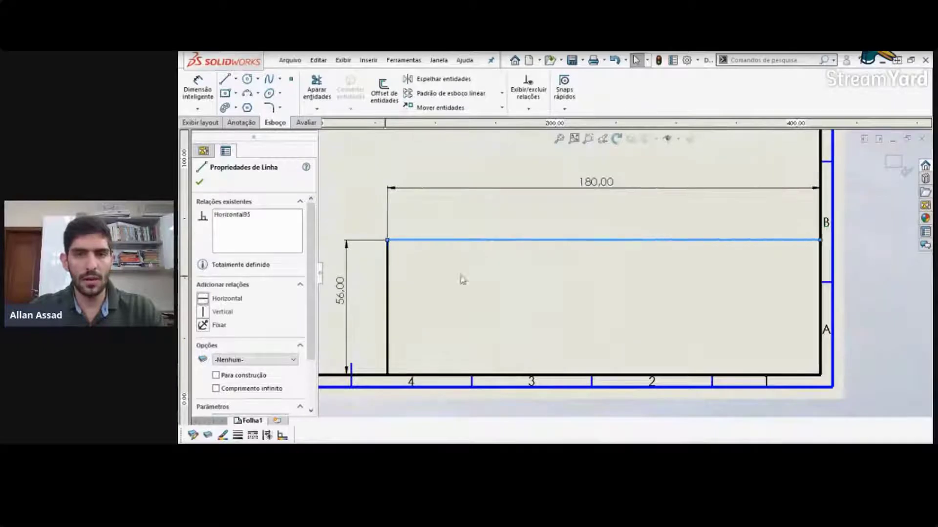
left_click(490, 309)
scroll(492, 314, "up", 2)
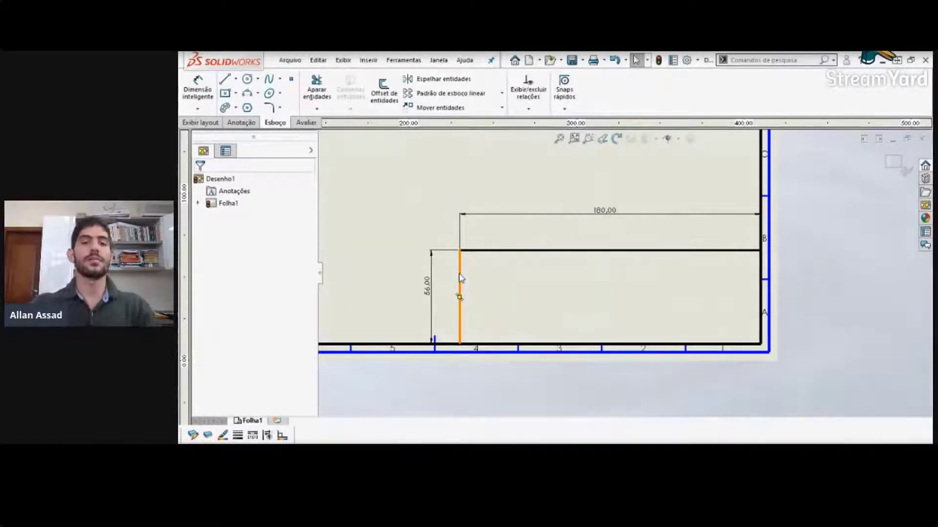
left_click(496, 289)
key("Delete")
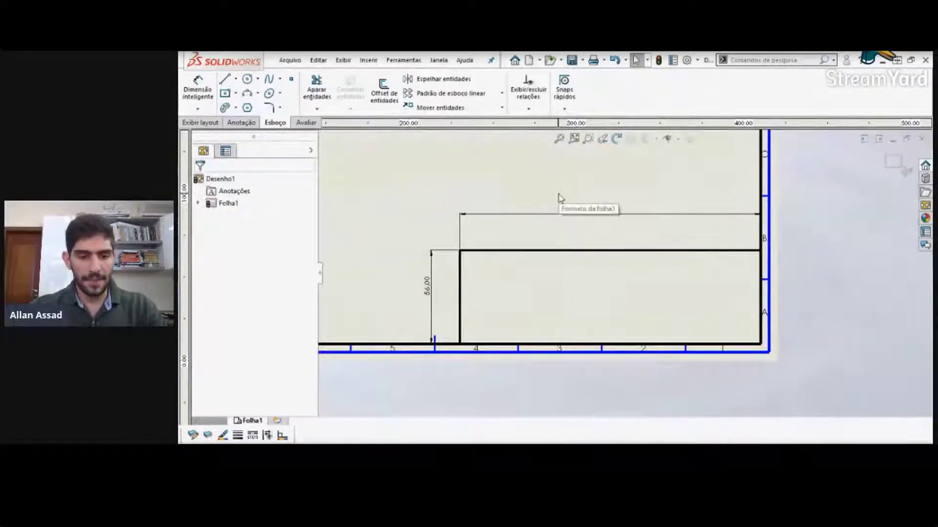
key("s")
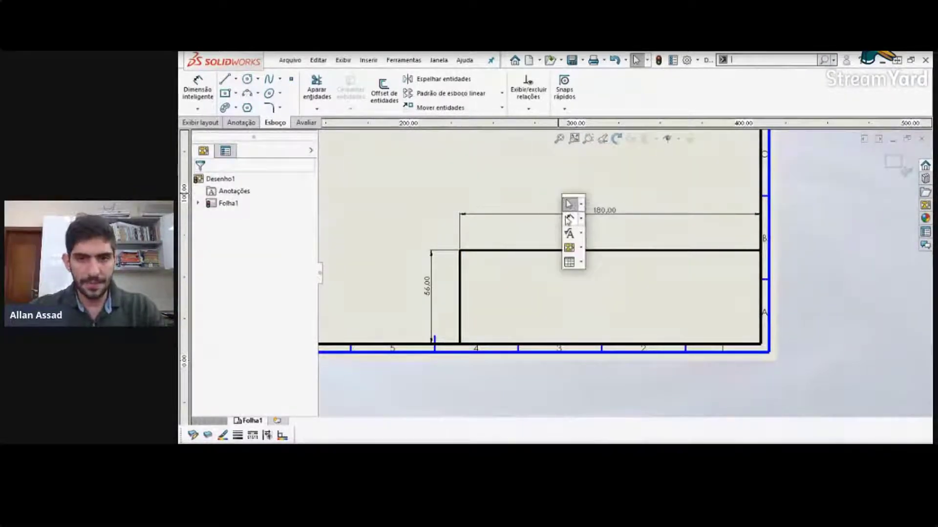
left_click(568, 219)
key("Escape")
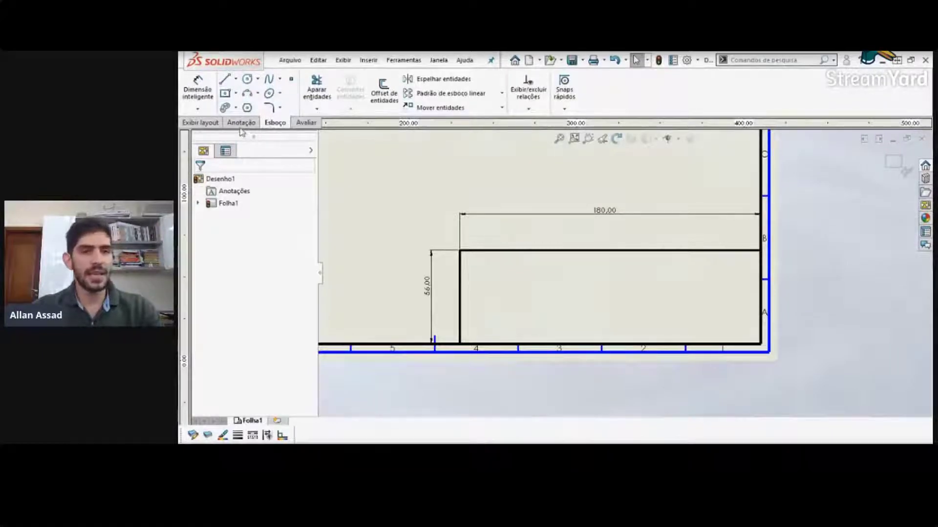
Step: Draw three spaced horizontal lines across the title block, from its left edge to the inner frame's right line, each about 180 mm long
left_click(224, 79)
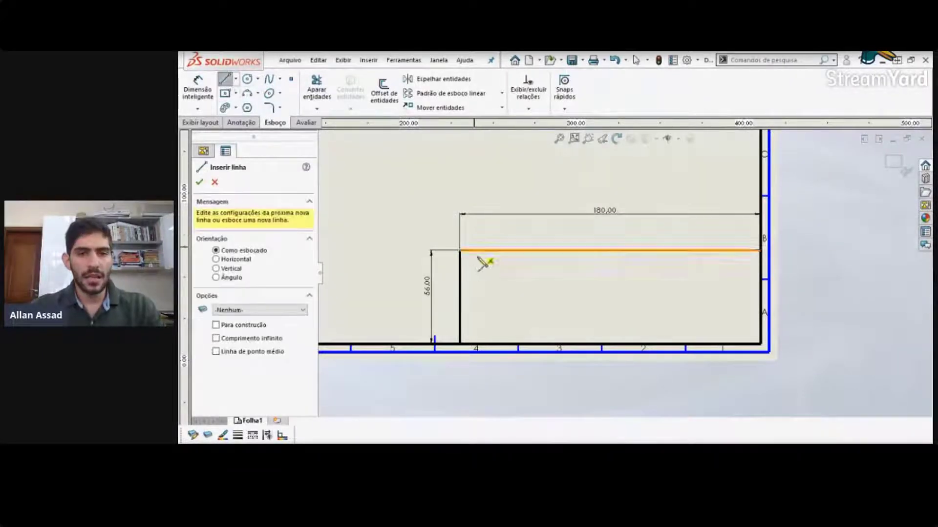
left_click(461, 276)
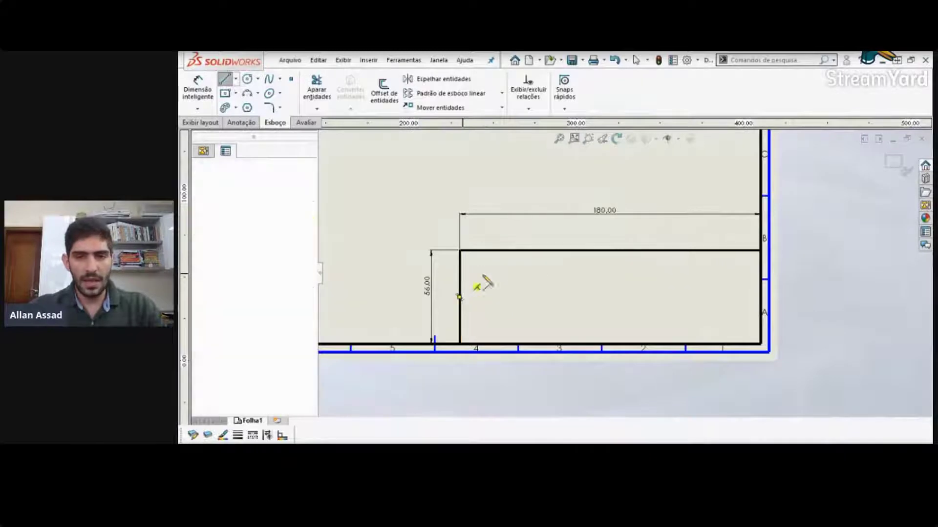
left_click(775, 286)
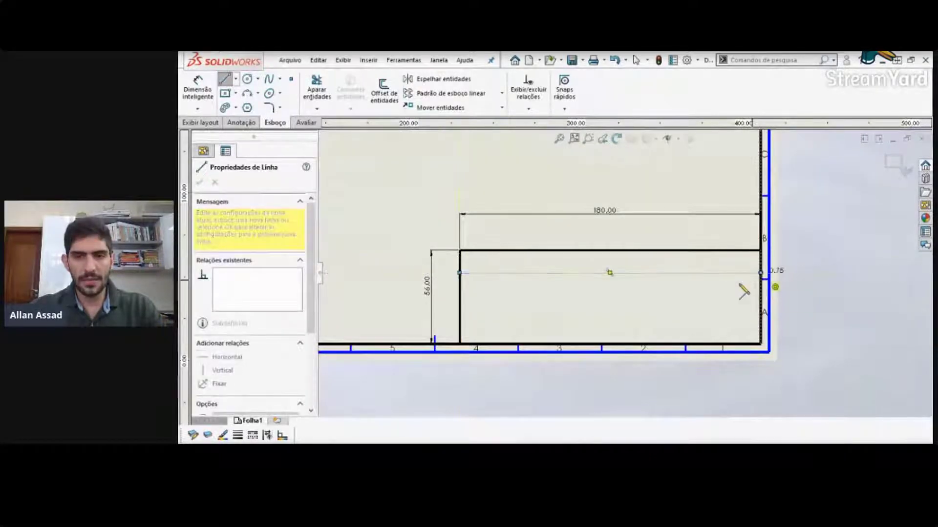
key("Escape")
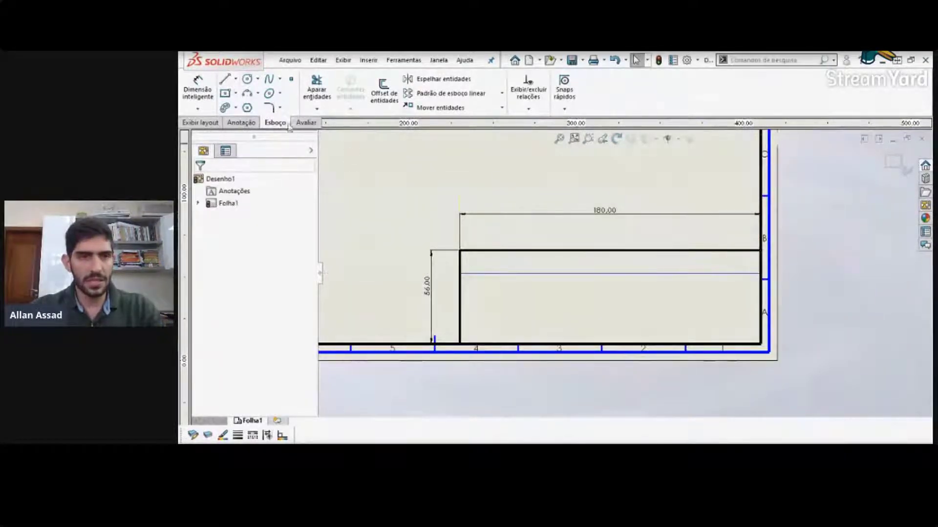
left_click(225, 79)
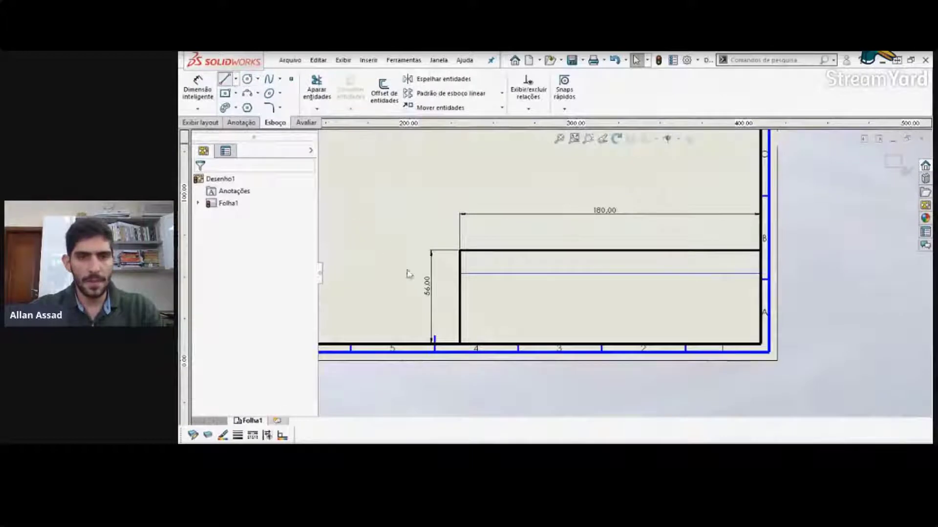
left_click(460, 294)
left_click(760, 294)
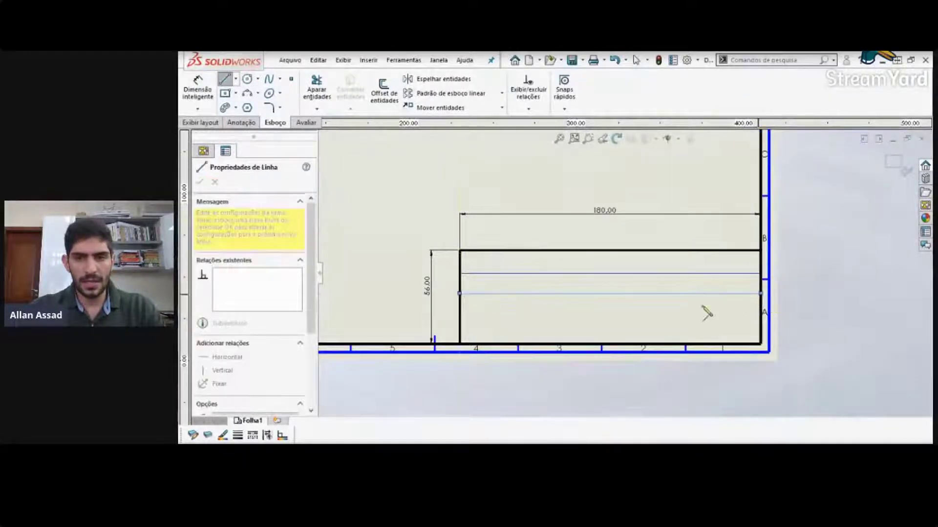
key("Escape")
left_click(230, 83)
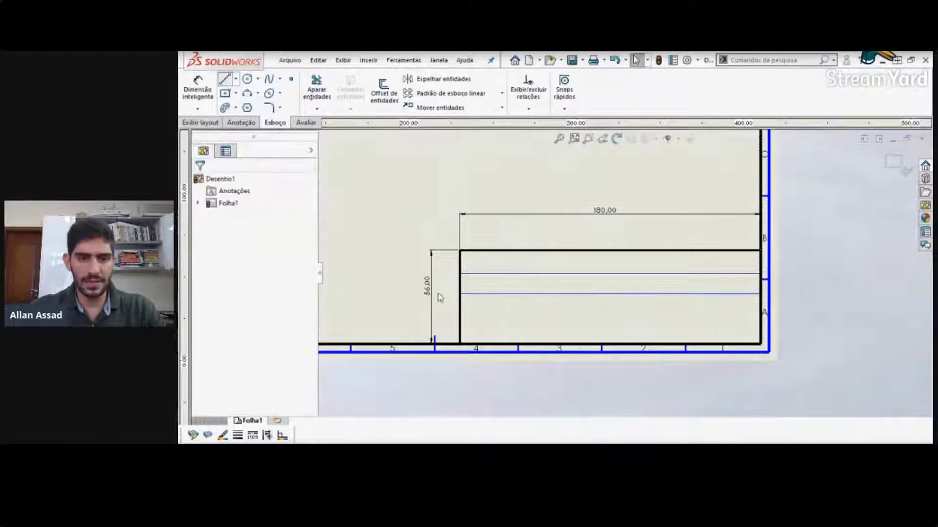
left_click(459, 316)
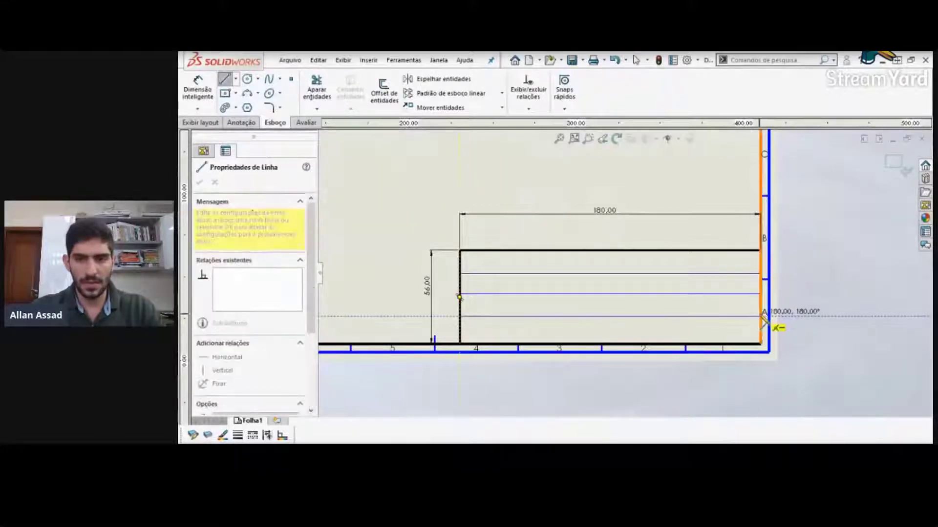
left_click(762, 317)
key("Escape")
key("Escape")
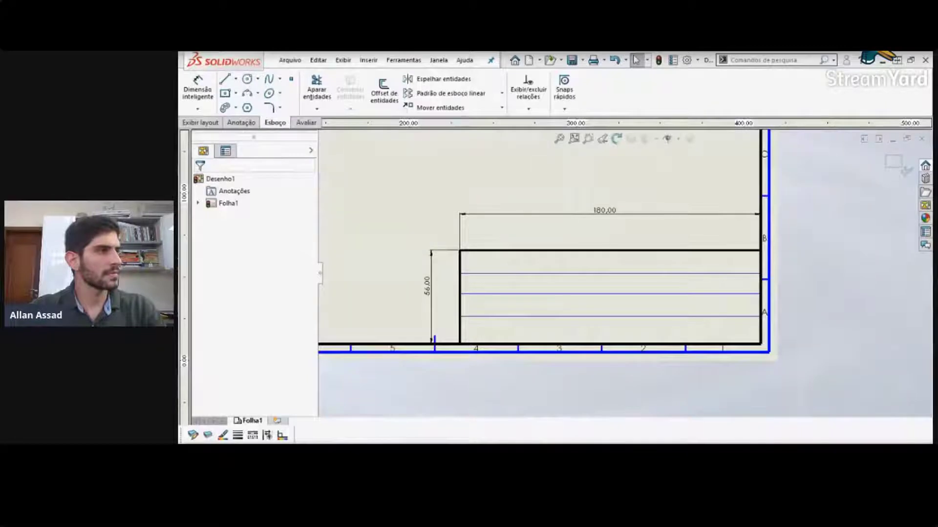
key("alt+Tab")
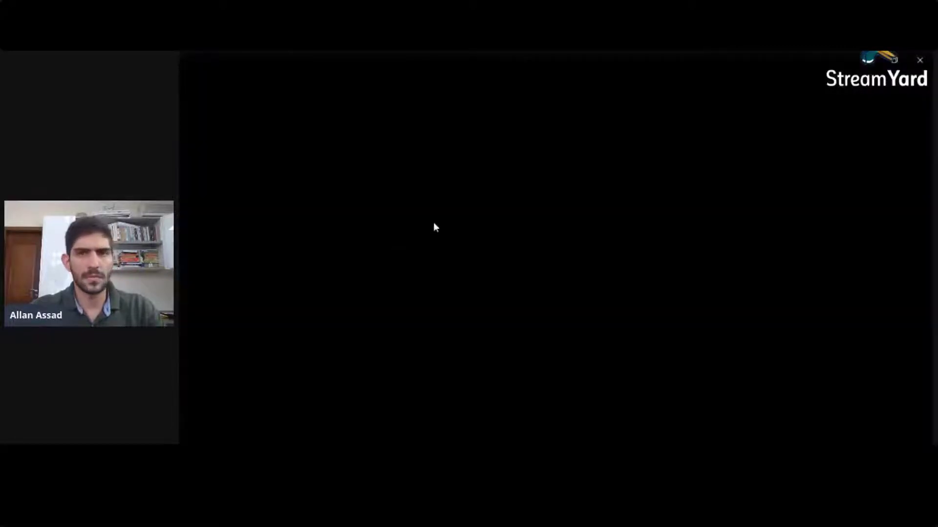
left_click(894, 60)
left_click_drag(527, 68, 180, 69)
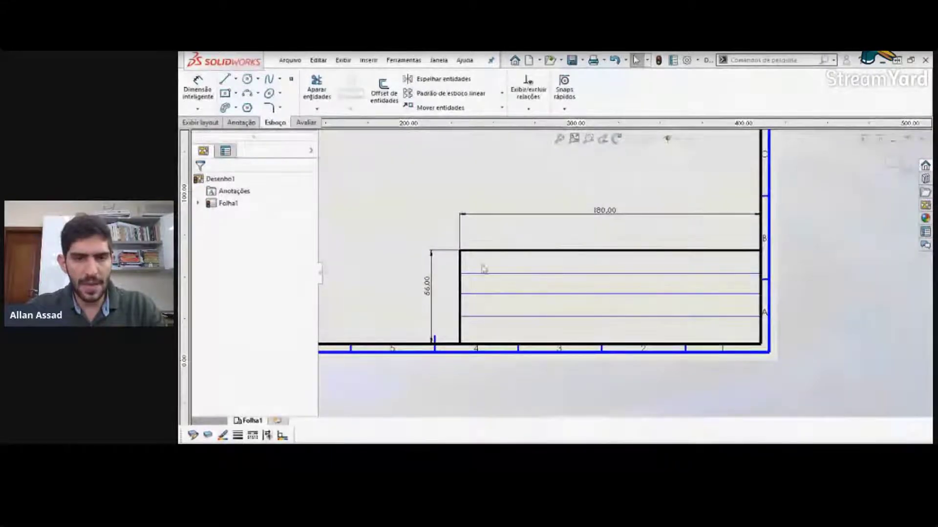
Step: Dimension the distance from the title block's upper edge to the first inner horizontal line as 17 mm
left_click(459, 289)
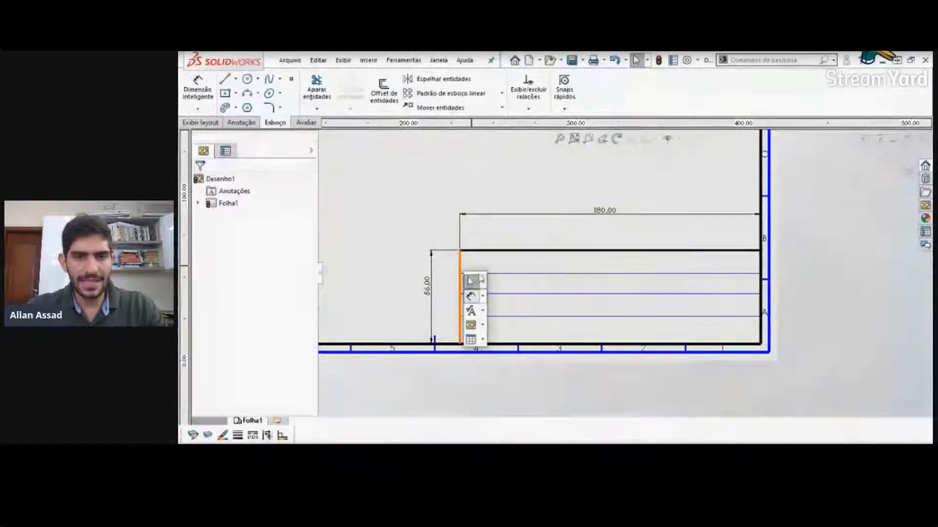
left_click(474, 277)
left_click(497, 274)
left_click(498, 251)
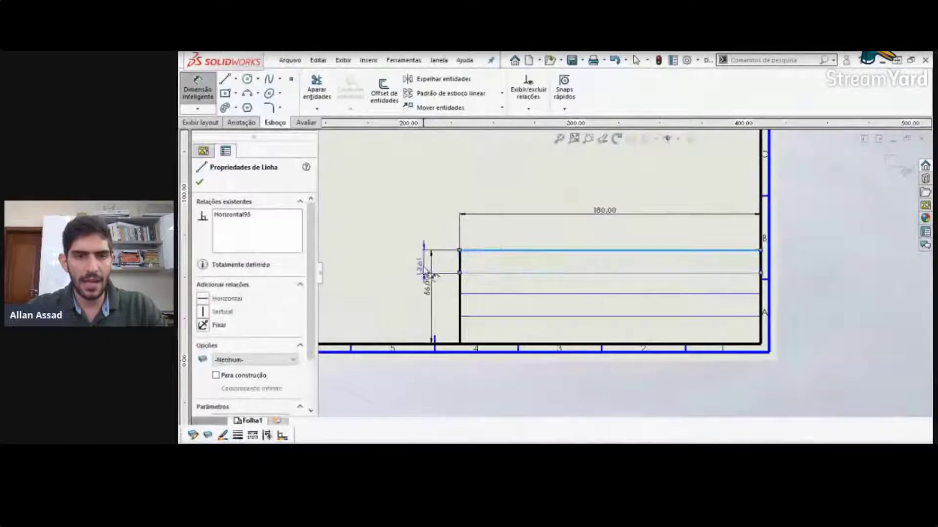
left_click(416, 271)
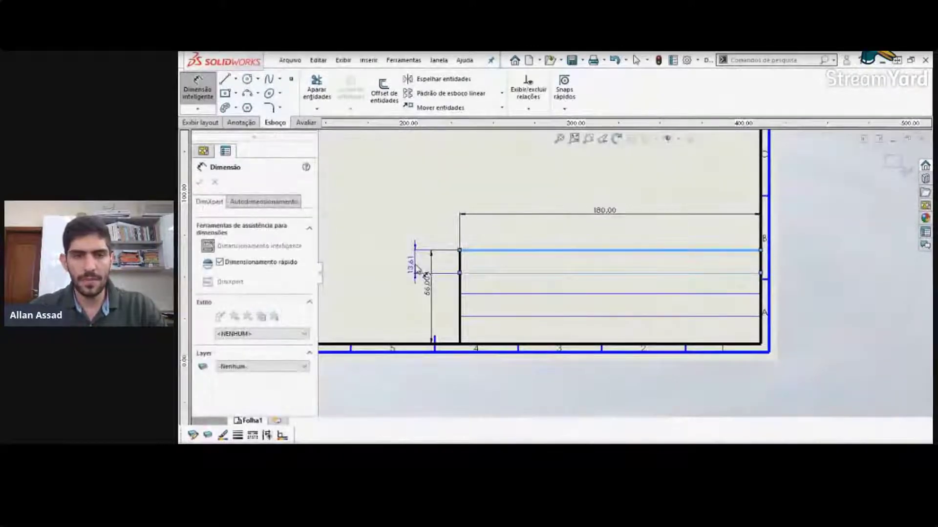
key("Return")
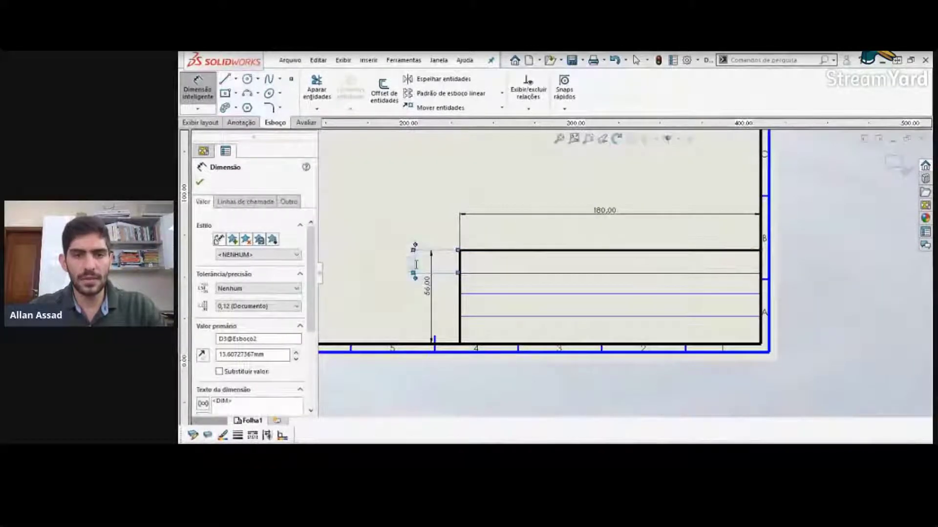
Step: Dimension the spacing between the first and second inner horizontal lines as 13 mm
left_click(490, 285)
left_click(476, 292)
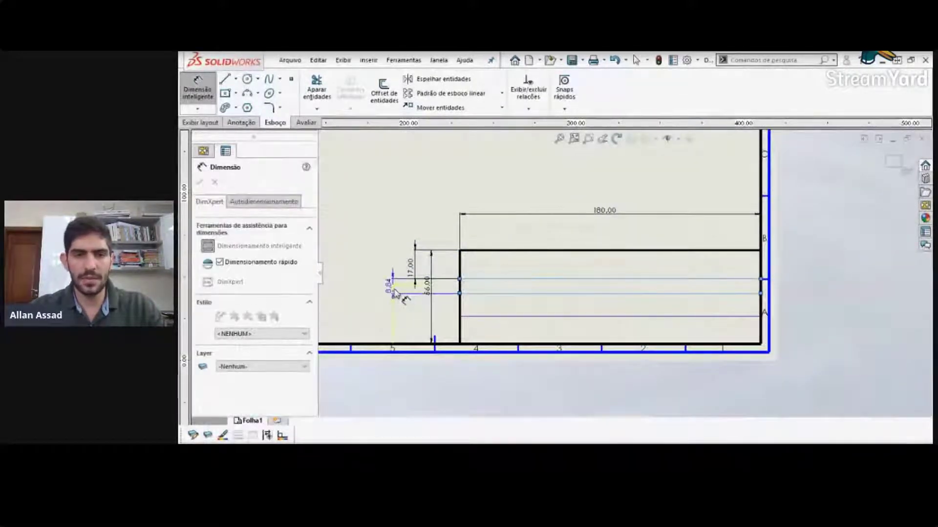
left_click(395, 292)
type("13")
key("Return")
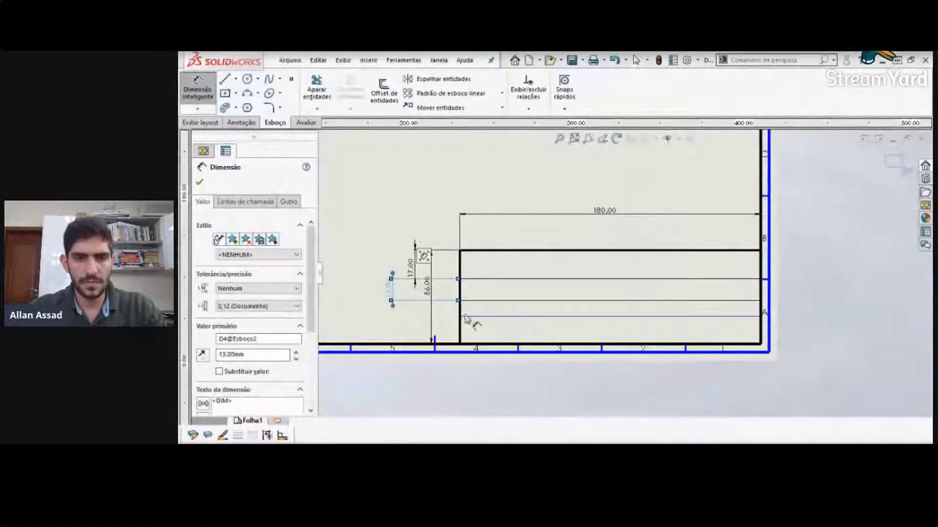
Step: Dimension the spacing between the second and third inner horizontal lines as 13 mm
left_click(473, 316)
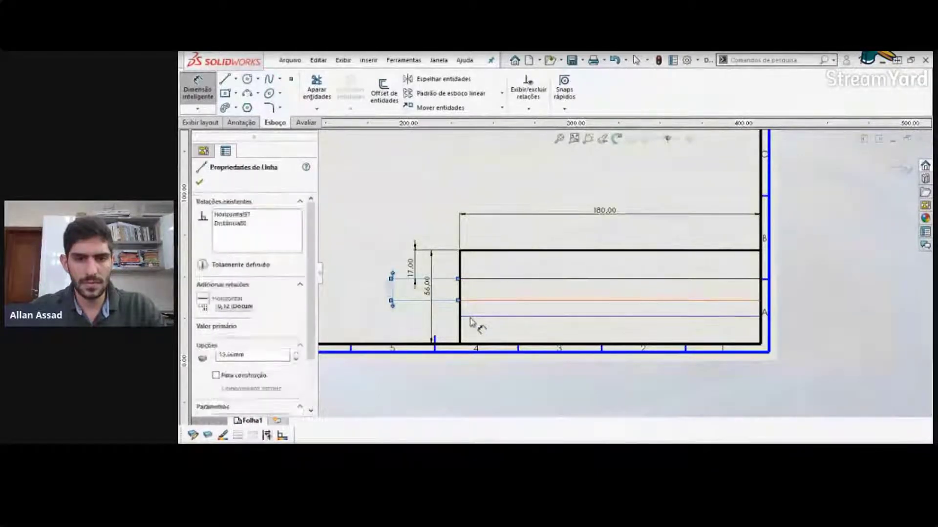
left_click(387, 324)
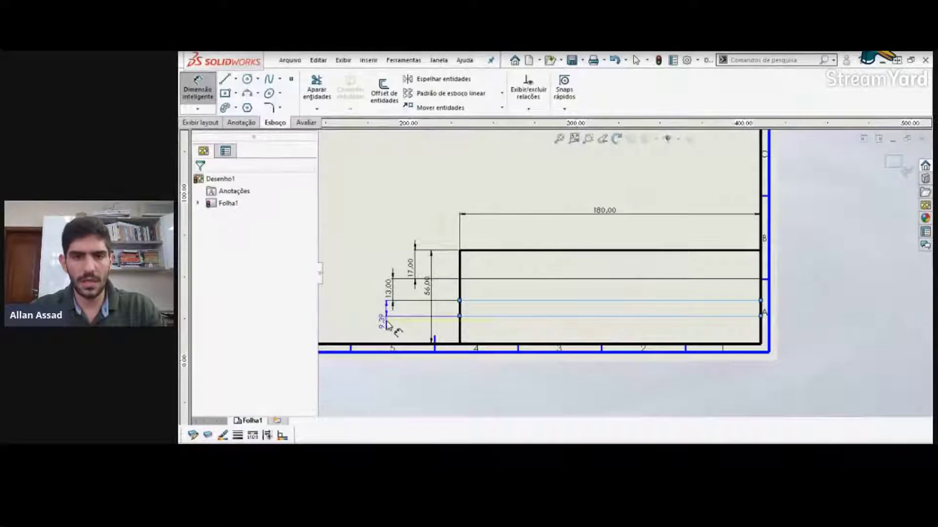
type("13")
key("Return")
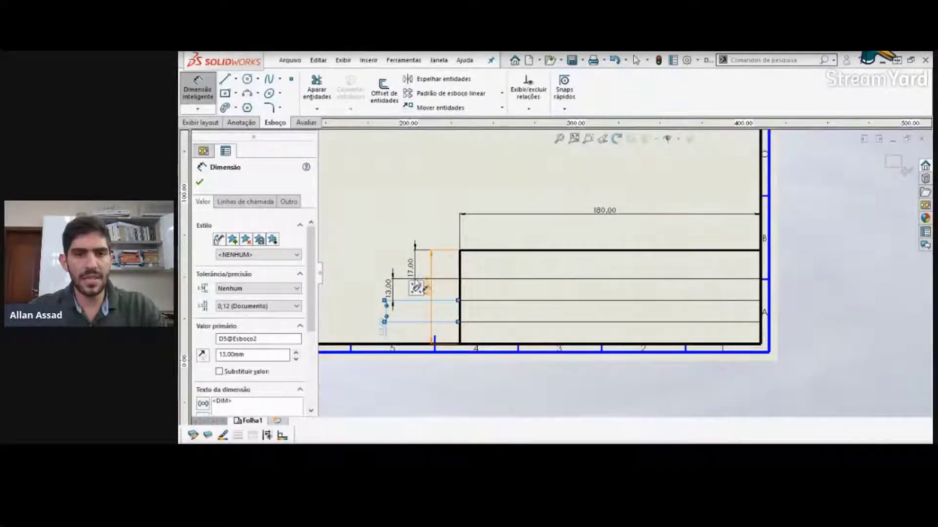
left_click(353, 230)
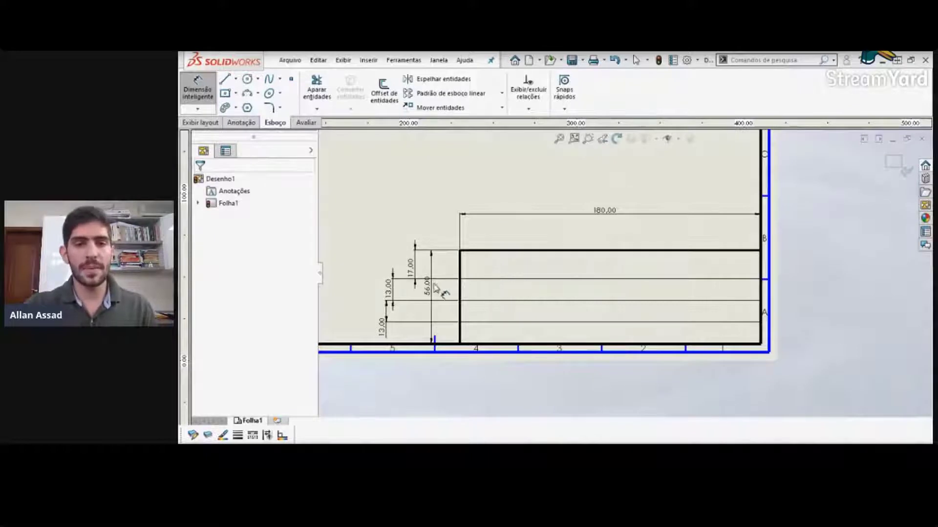
Step: Move the title block's overall height dimension outward, beyond the row dimensions
left_click_drag(423, 295, 370, 303)
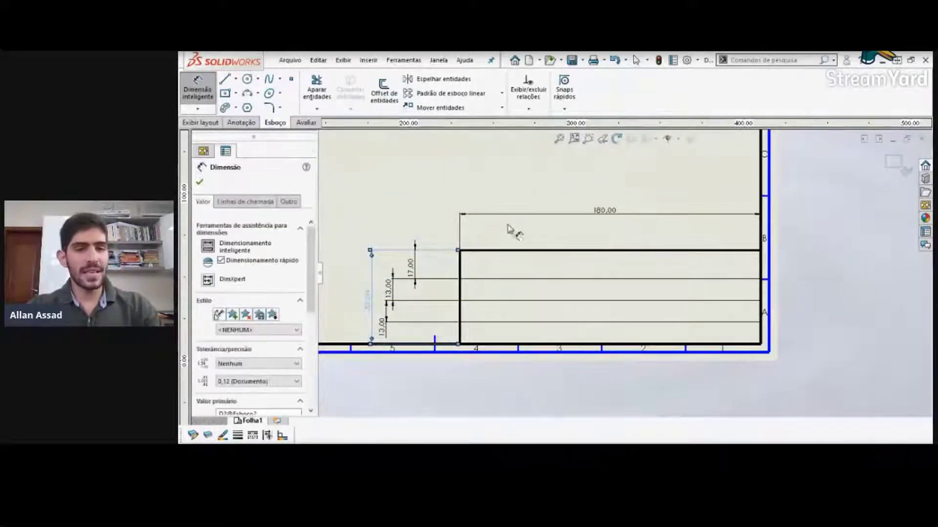
left_click(555, 182)
key("Escape")
Step: Draw three spaced vertical lines through the title block, from its upper edge to the inner frame's bottom line, each 56 mm long
key("s")
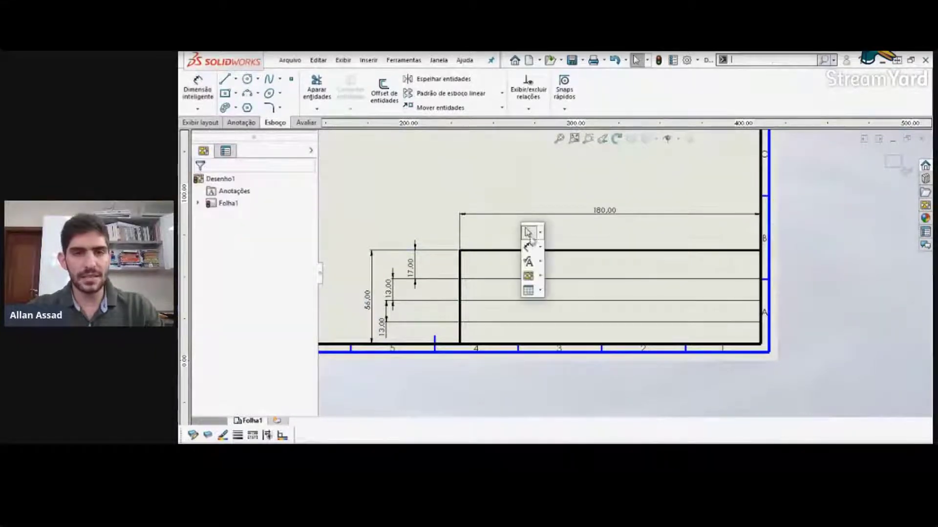
left_click(467, 183)
left_click(225, 79)
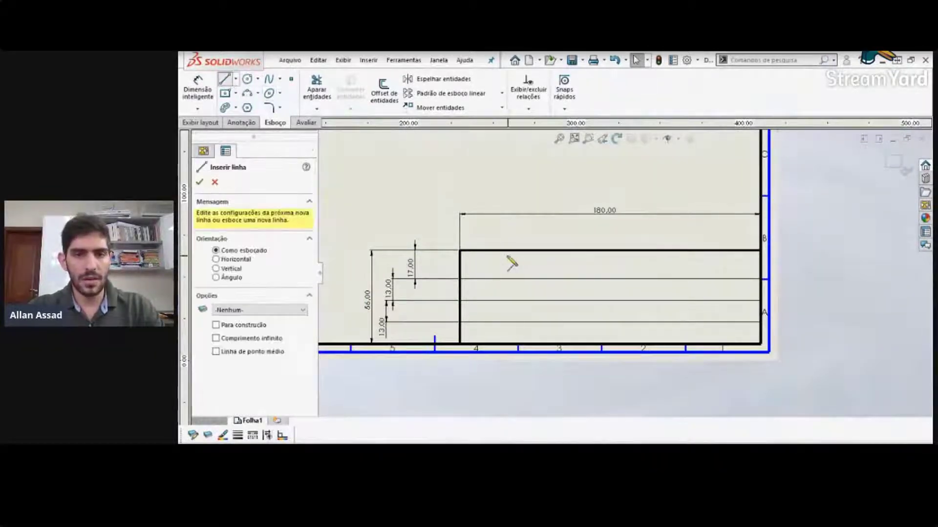
left_click(502, 344)
key("Escape")
key("s")
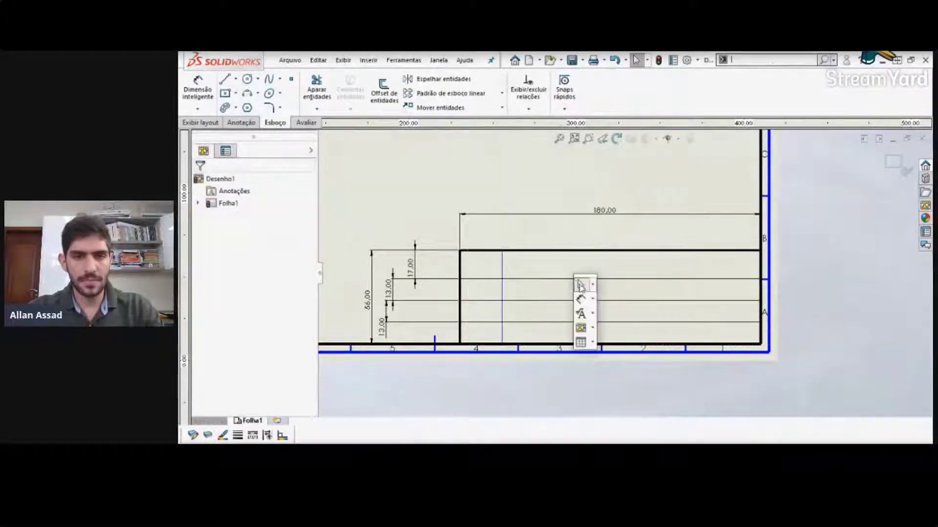
left_click(224, 80)
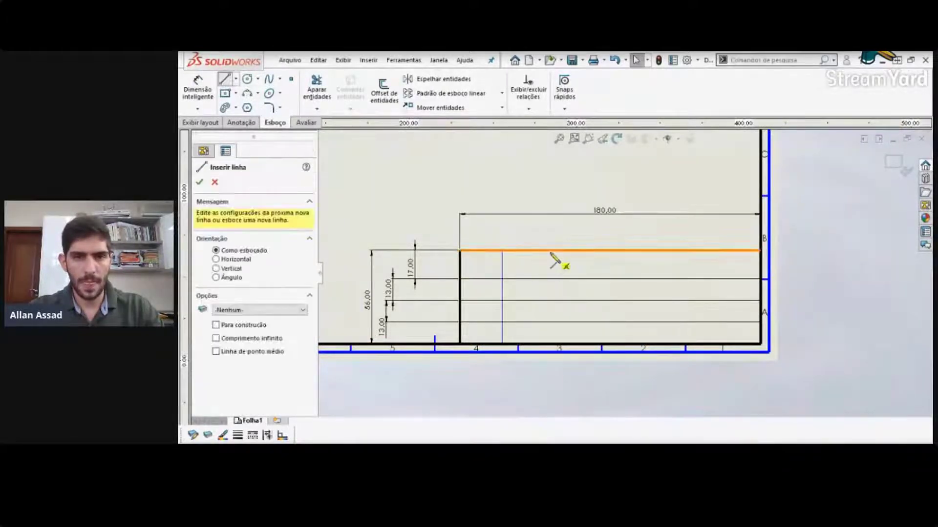
left_click(557, 251)
left_click(550, 345)
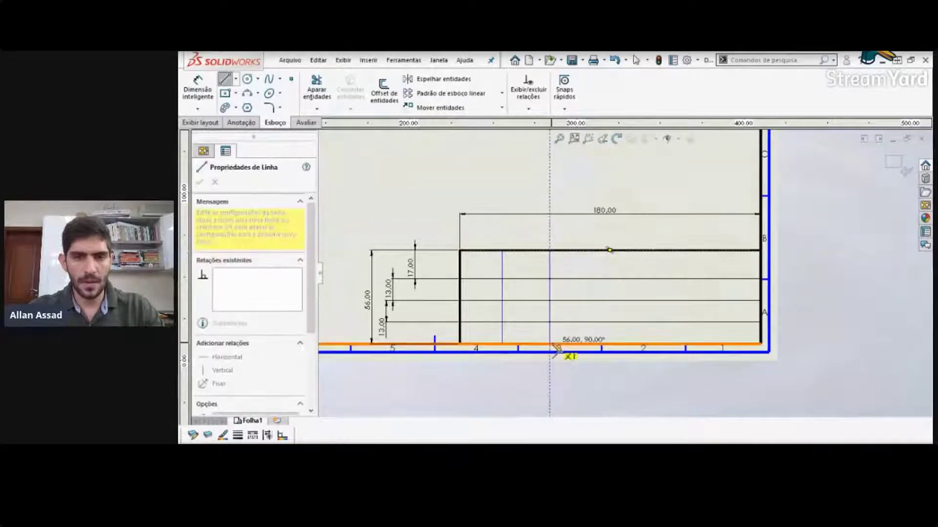
key("Escape")
key("s")
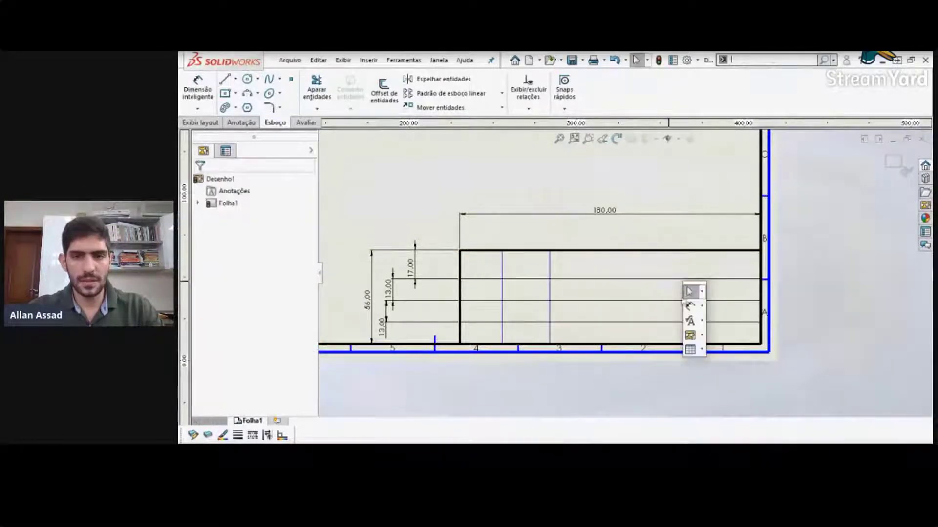
left_click(225, 79)
left_click(662, 251)
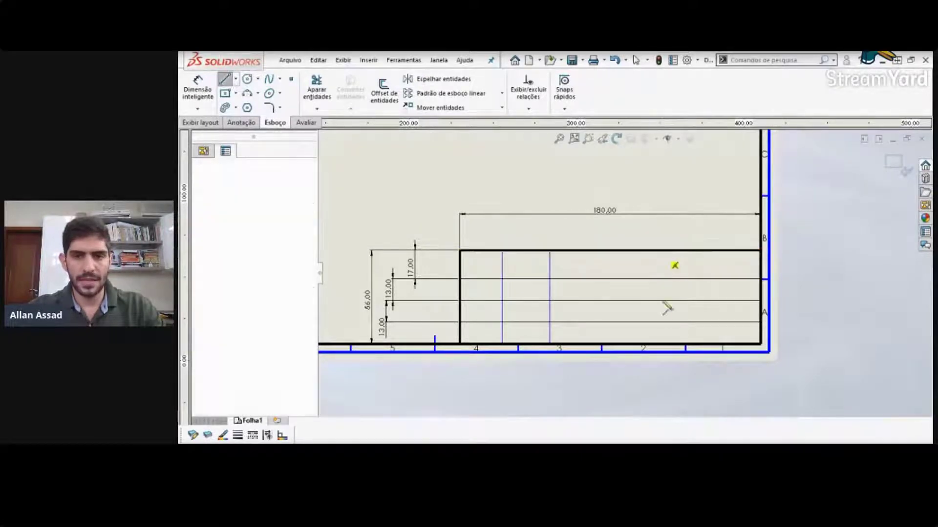
left_click(659, 344)
key("Escape")
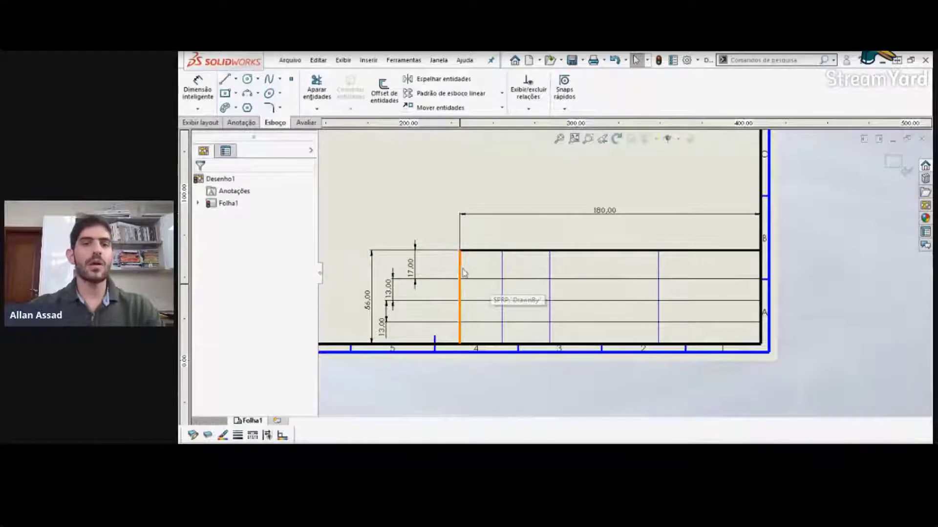
Step: Dimension the distance from the title block's left edge to the first vertical divider as 25 mm, placed below the frame
key("s")
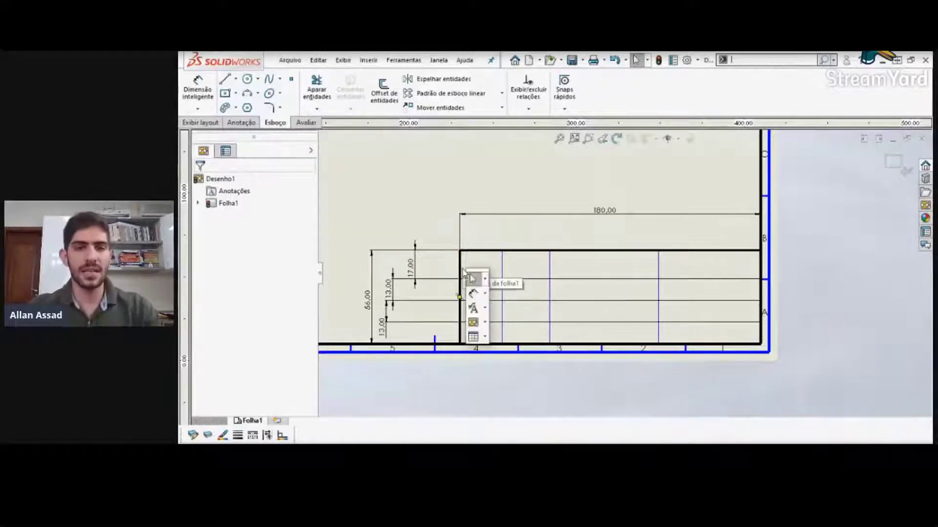
left_click(472, 294)
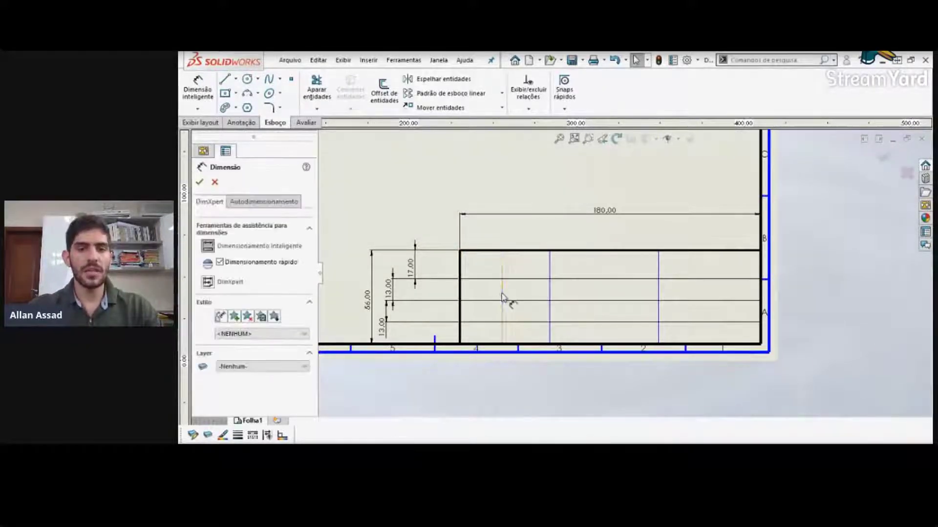
left_click(502, 299)
left_click(460, 306)
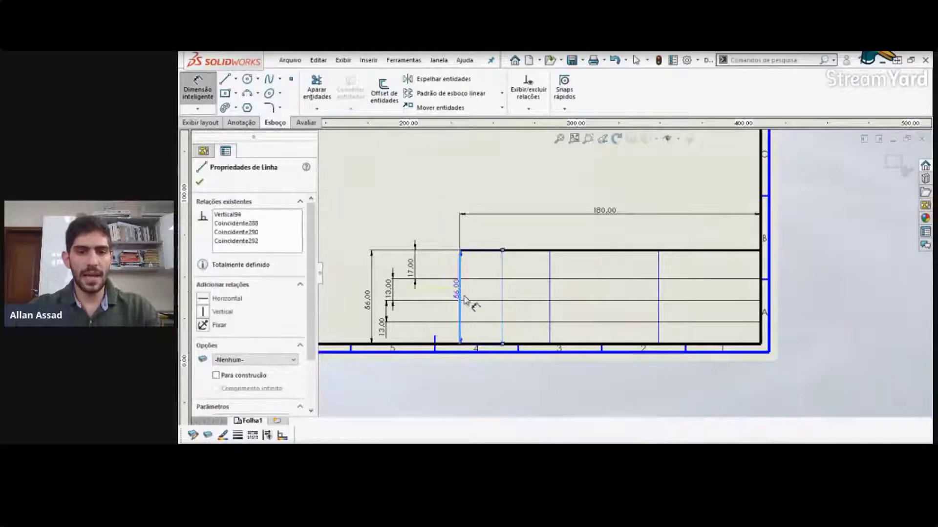
left_click(485, 377)
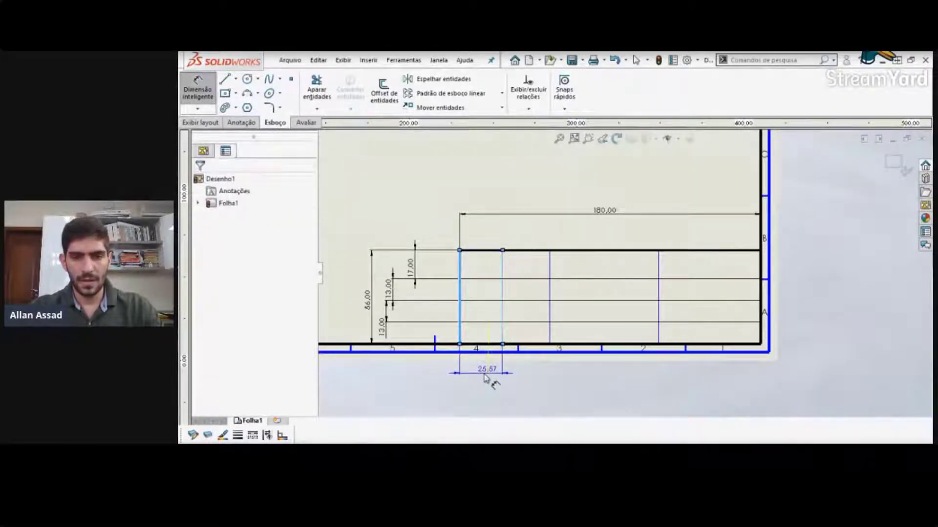
key("Return")
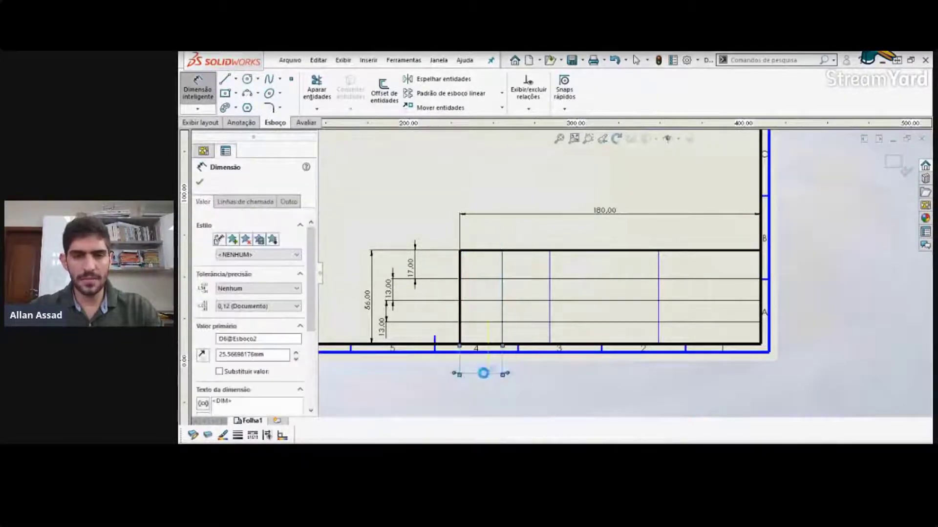
double_click(485, 372)
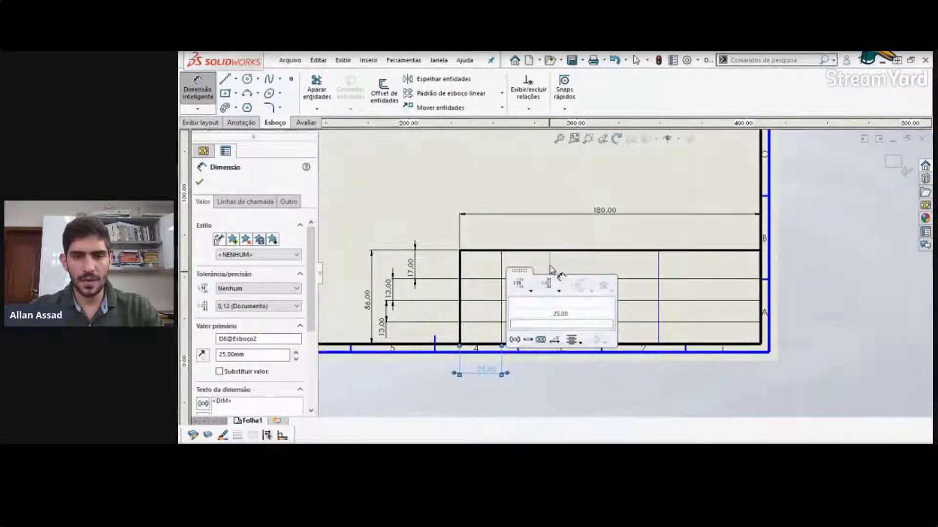
type("25")
key("Return")
Step: Dimension the spacing between the first and second vertical dividers as 25 mm, below the frame
left_click(550, 285)
left_click(502, 270)
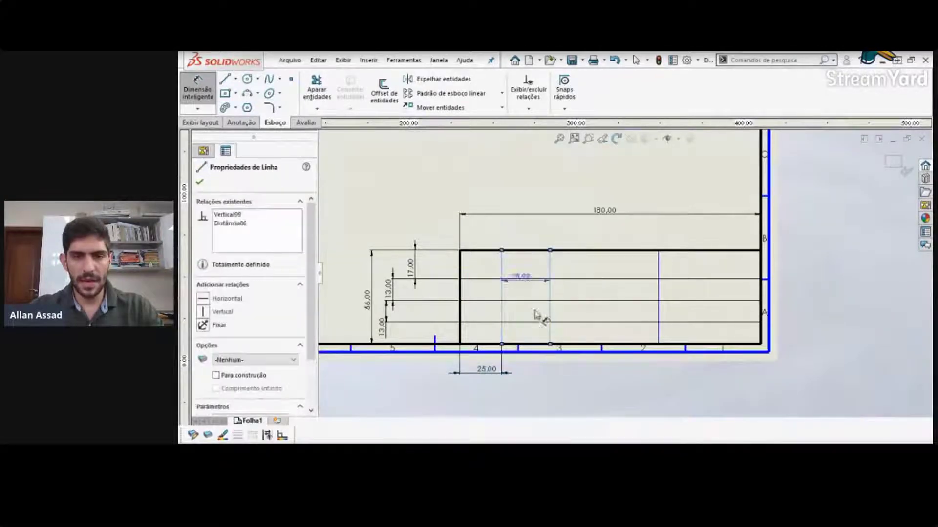
left_click(533, 372)
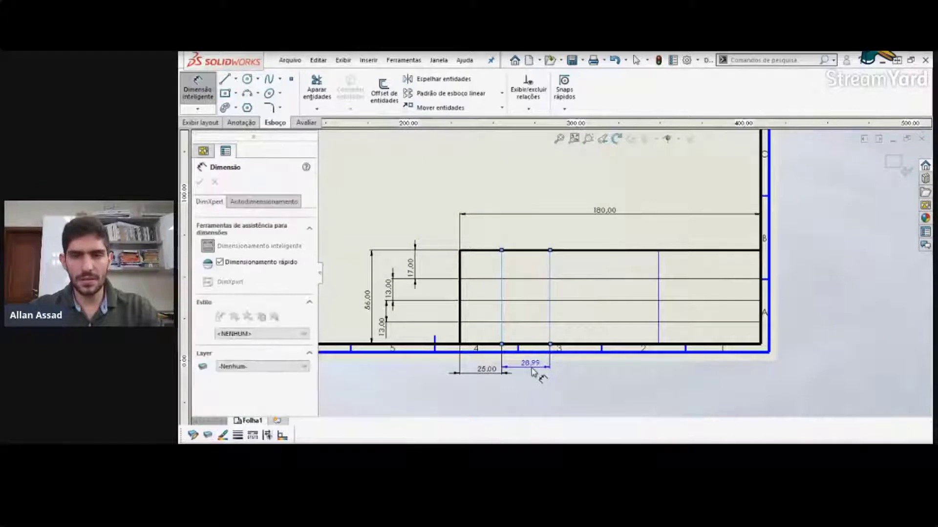
type("25")
key("Return")
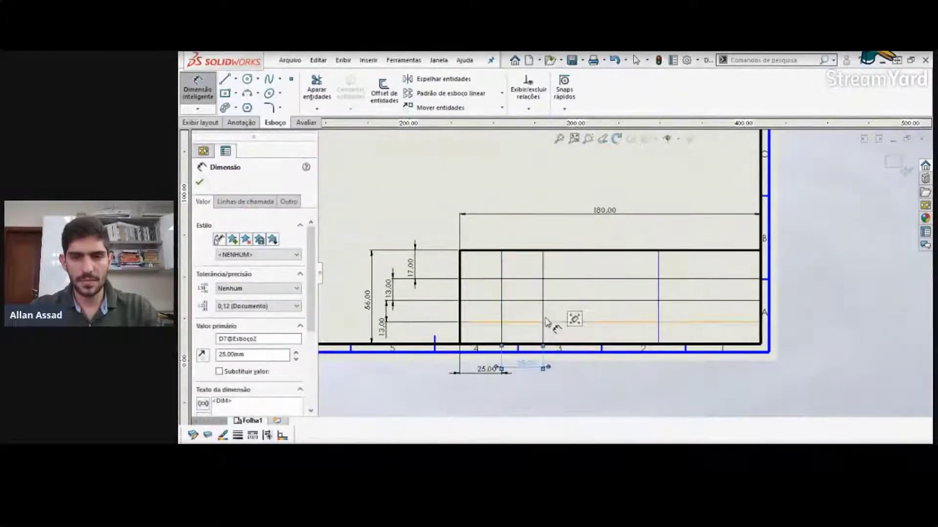
Step: Dimension the spacing between the second and third vertical dividers as 80 mm, below the frame
left_click(543, 313)
left_click(659, 299)
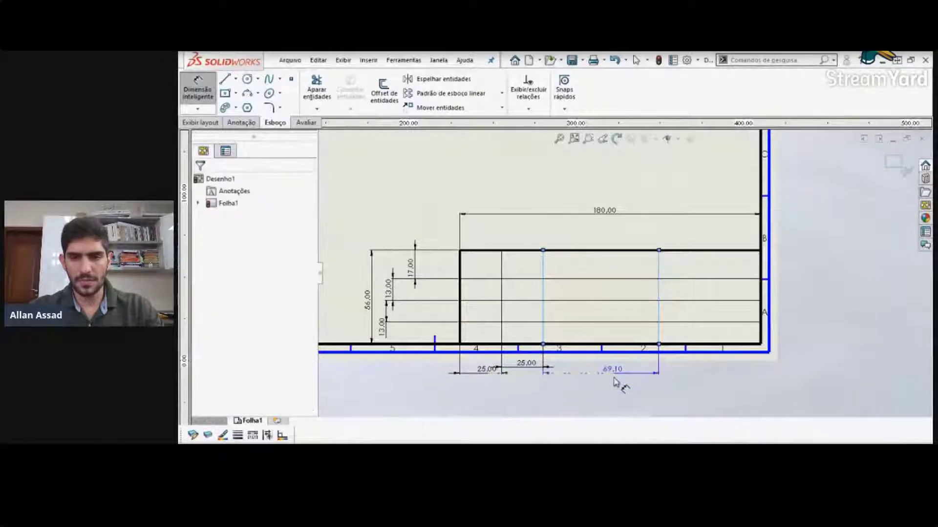
left_click(615, 382)
type("80")
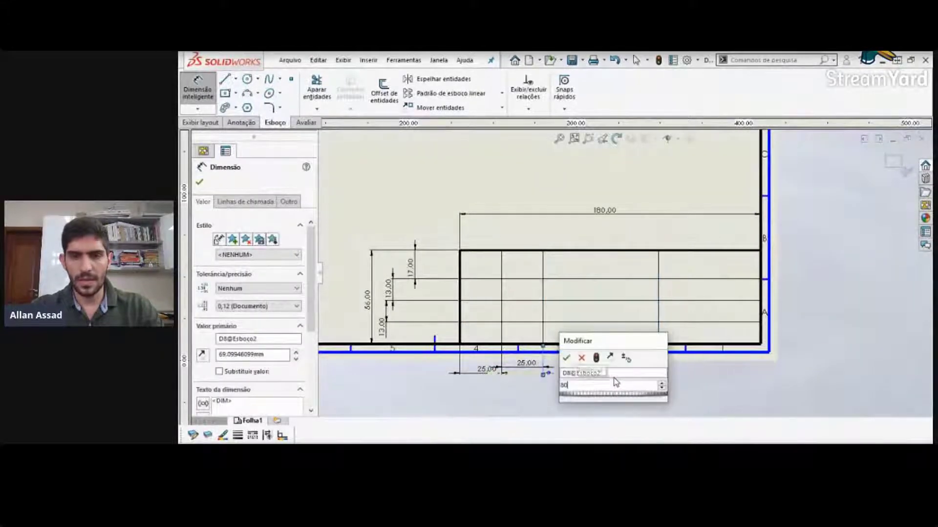
key("Return")
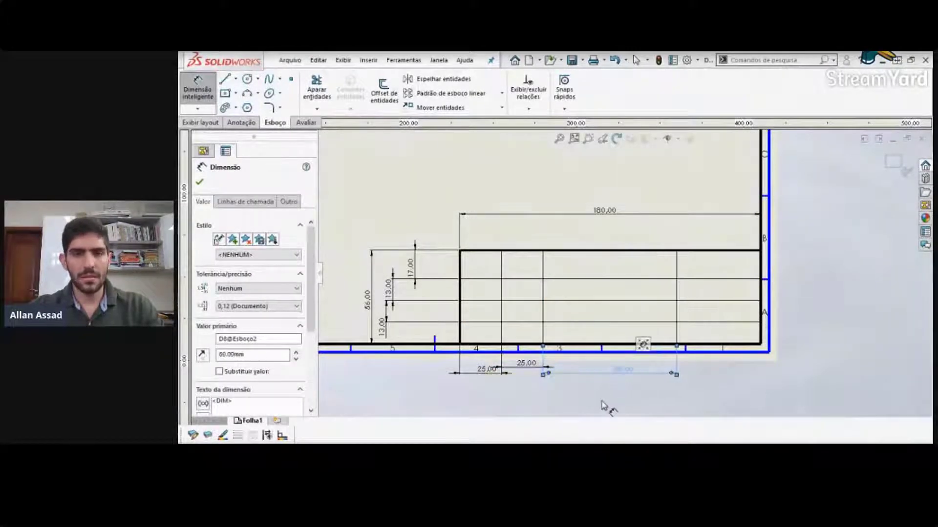
left_click(577, 402)
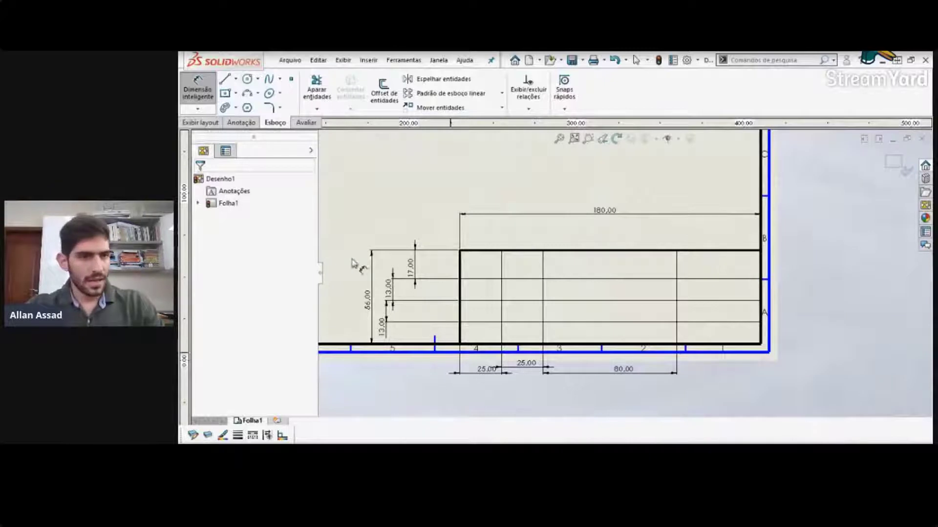
Step: Draw a short vertical line inside the 80 mm column, from the second inner horizontal line to the inner frame's bottom line
left_click(224, 80)
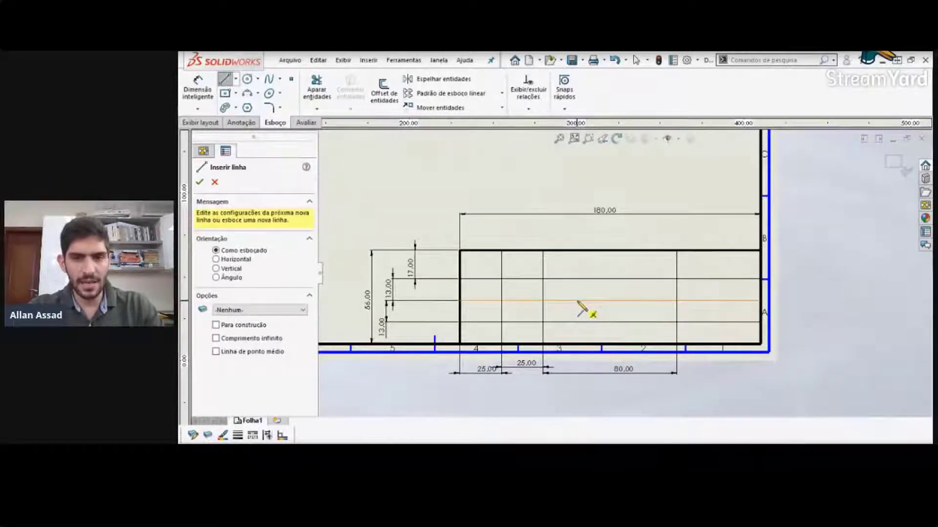
left_click(578, 301)
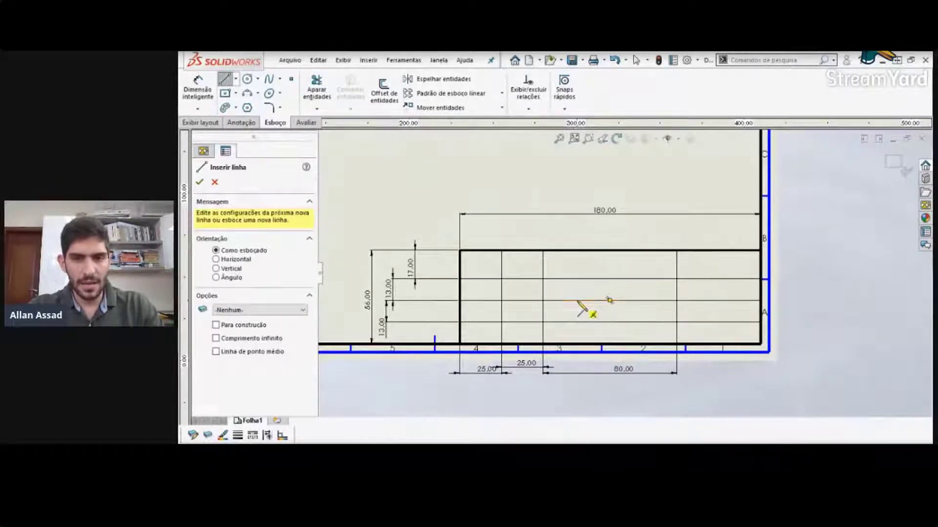
left_click(578, 344)
key("Escape")
key("s")
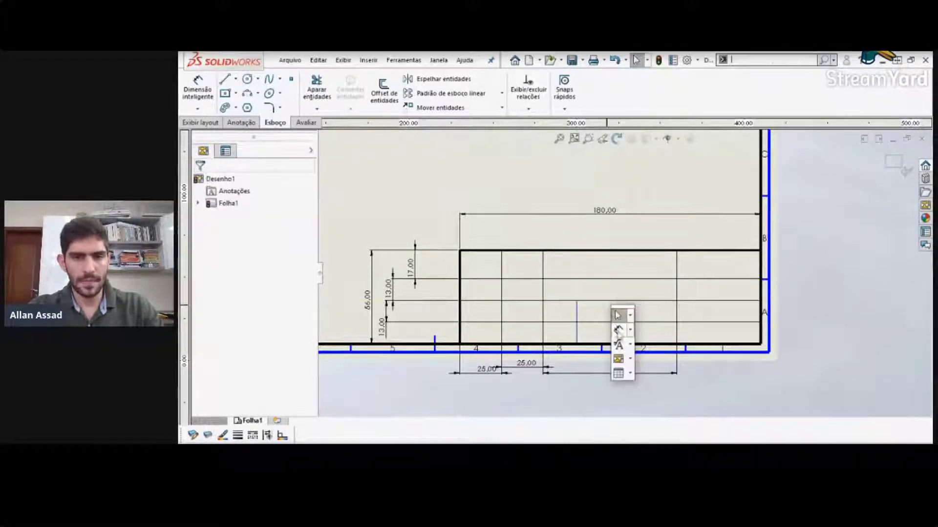
Step: Draw two more short vertical lines inside the 80 mm column, from the second inner horizontal line to the inner frame's bottom line
left_click(225, 79)
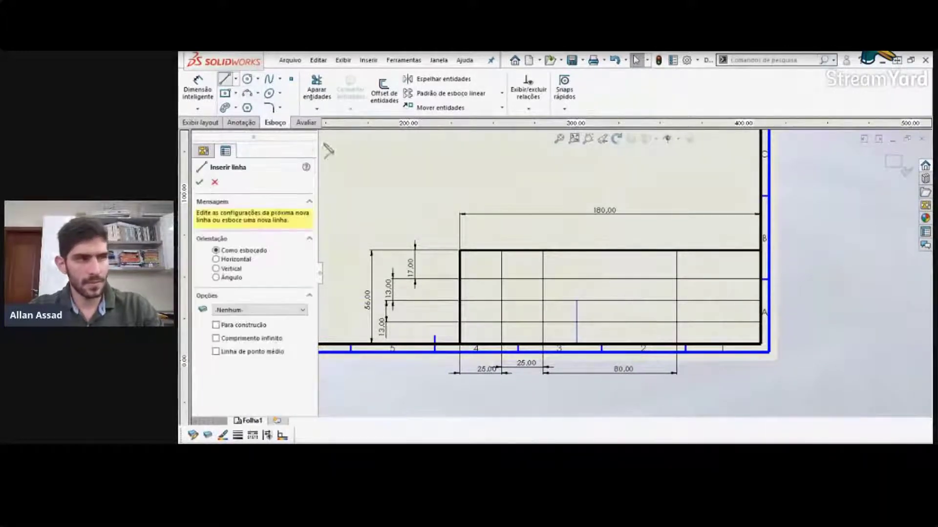
left_click(617, 300)
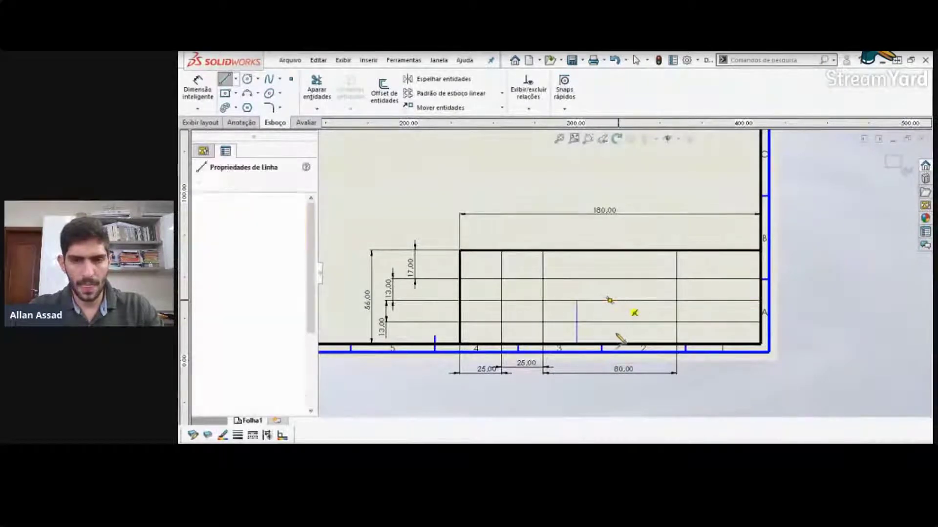
left_click(618, 345)
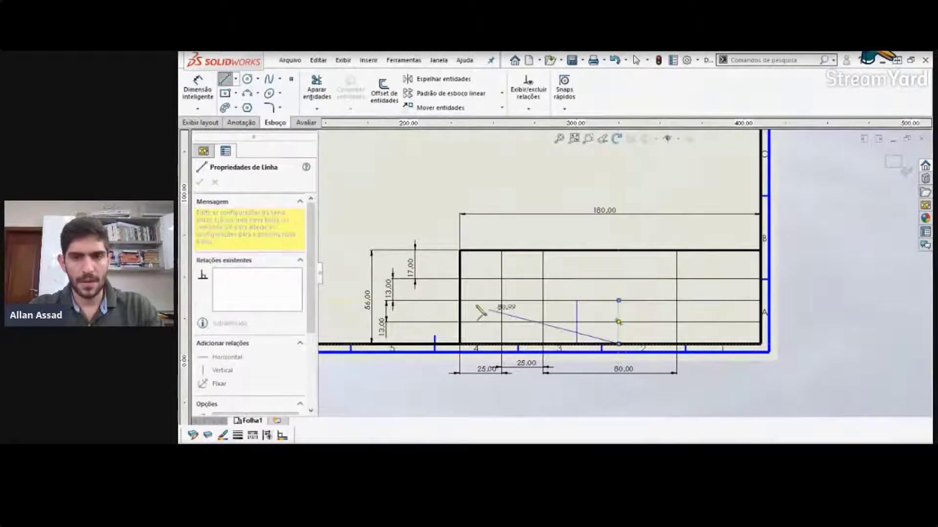
key("Escape")
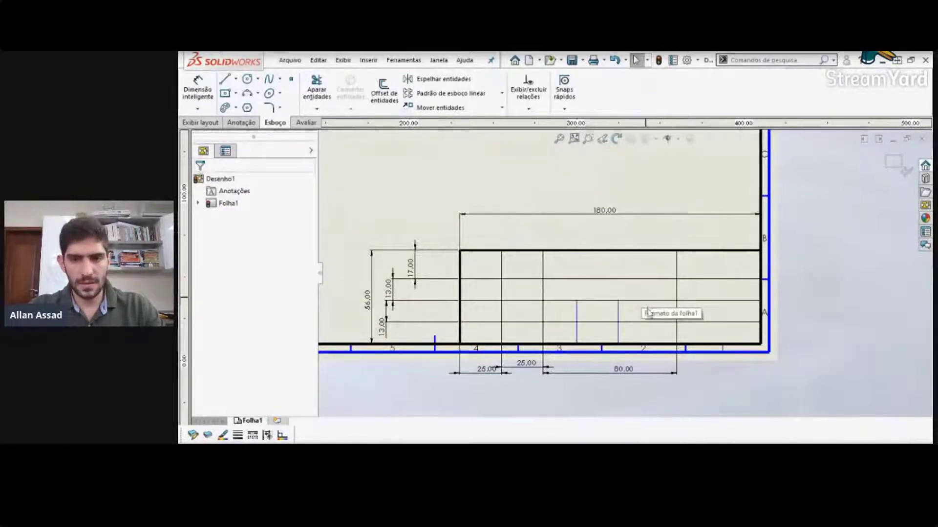
right_click(651, 334)
key("l")
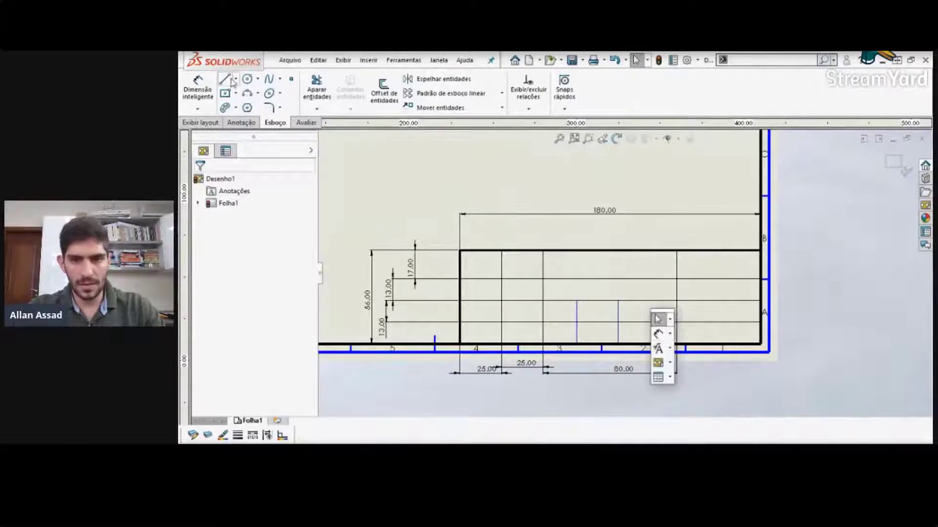
left_click_drag(649, 301, 648, 344)
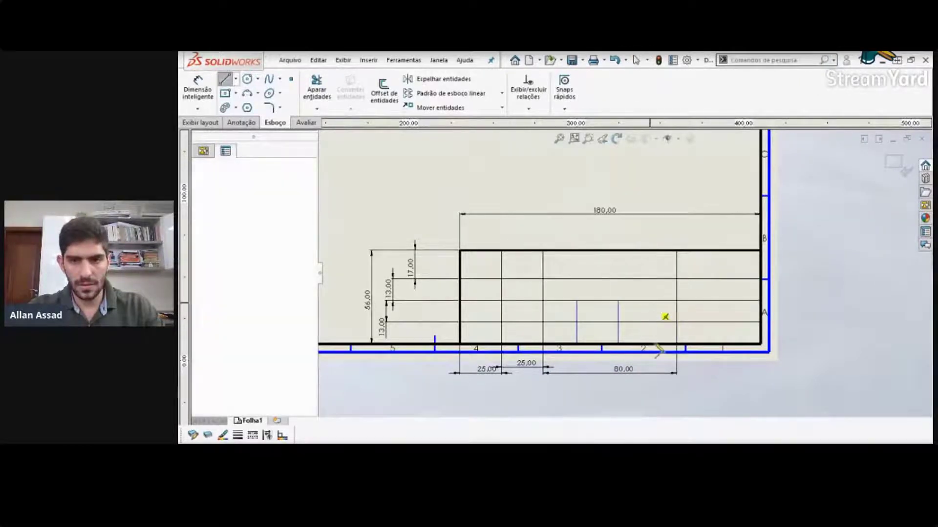
key("Escape")
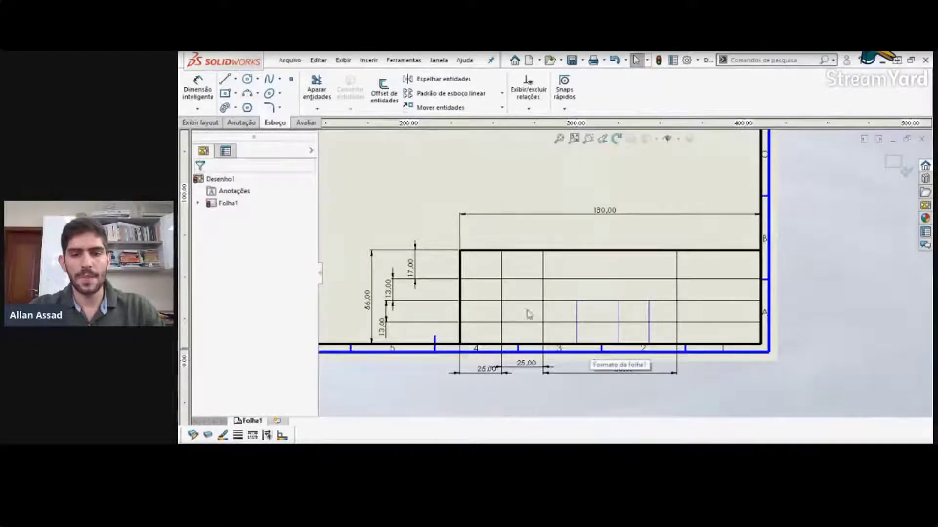
Step: Dimension the distance from the 80 mm column's left divider to the first short vertical line as 20 mm, below the frame
key("s")
left_click(544, 351)
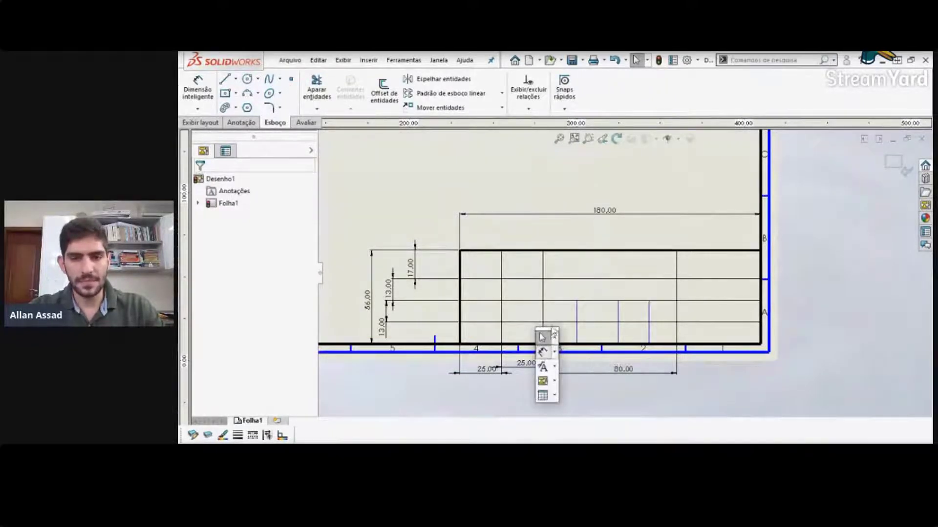
left_click(577, 317)
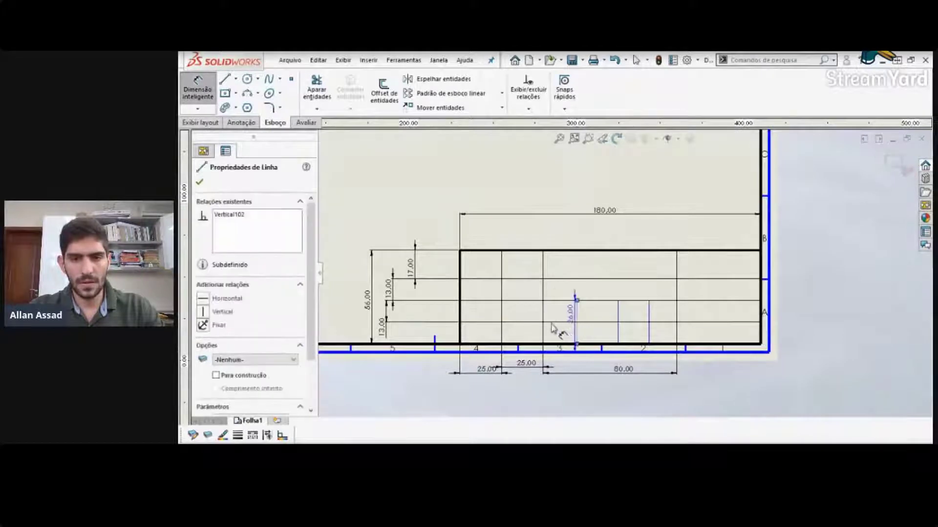
left_click(543, 320)
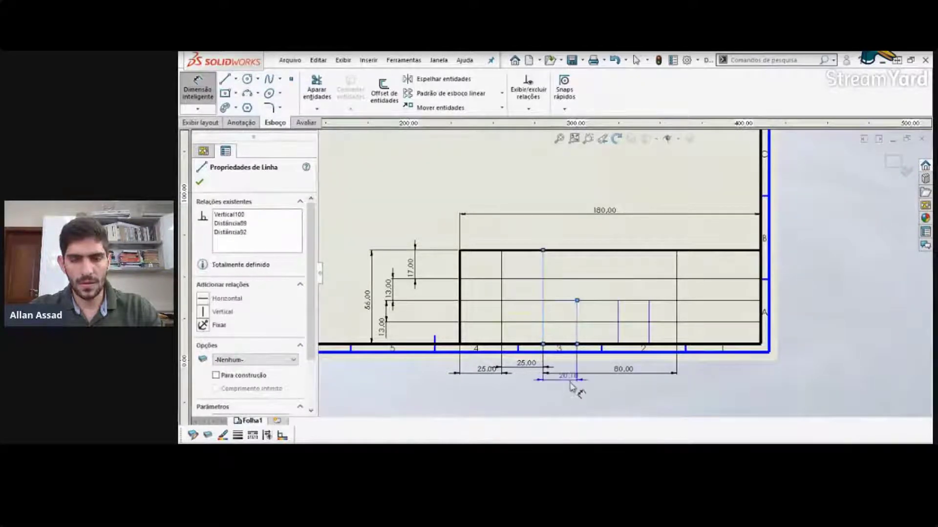
left_click(565, 397)
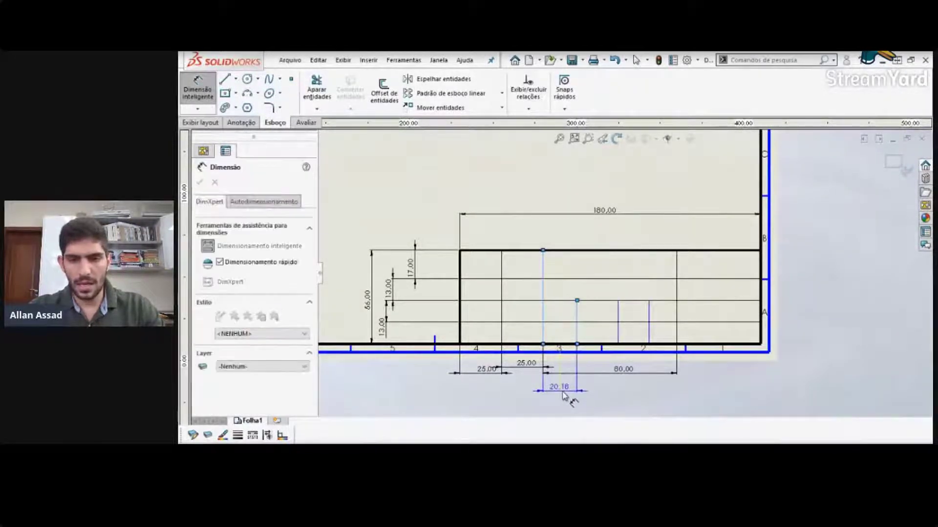
left_click(565, 396)
type("20")
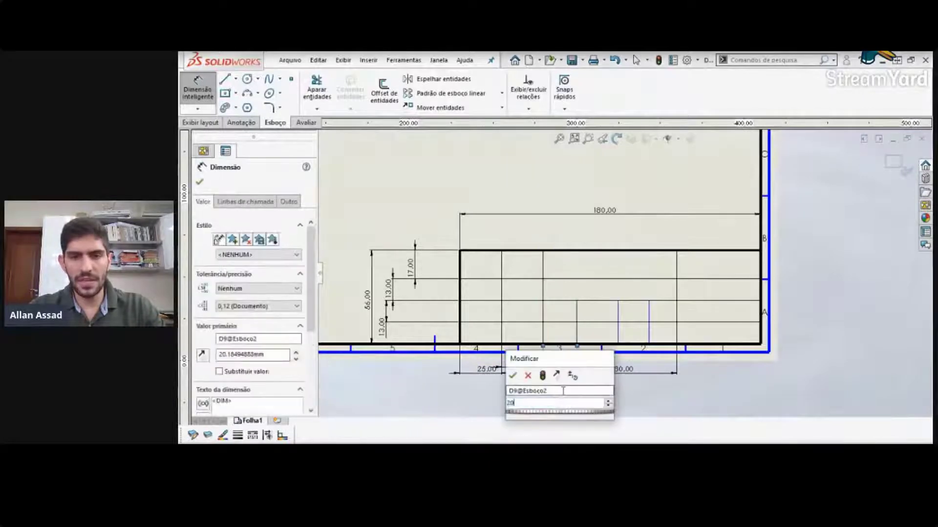
key("Return")
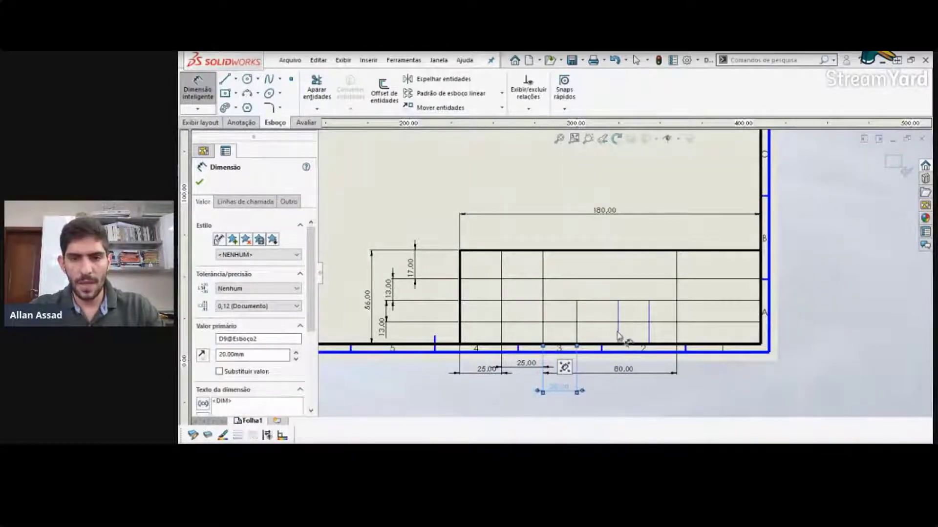
Step: Dimension the spacing between the first and second short vertical lines as 20 mm, below the frame
left_click(577, 337)
left_click(619, 332)
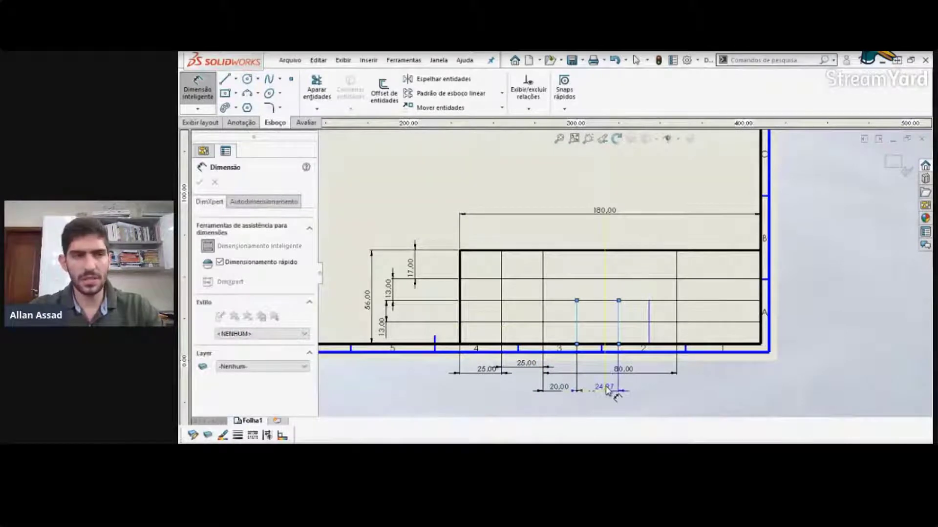
left_click(605, 389)
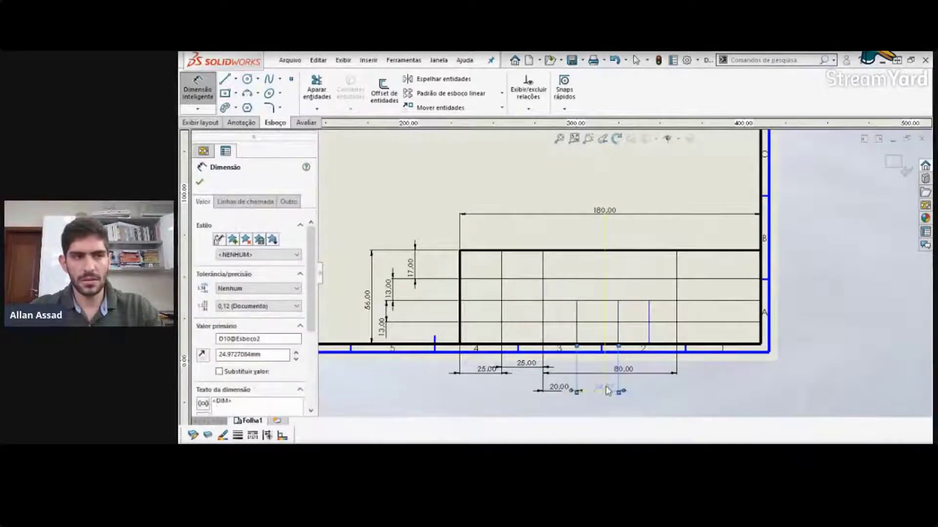
type("20")
key("Return")
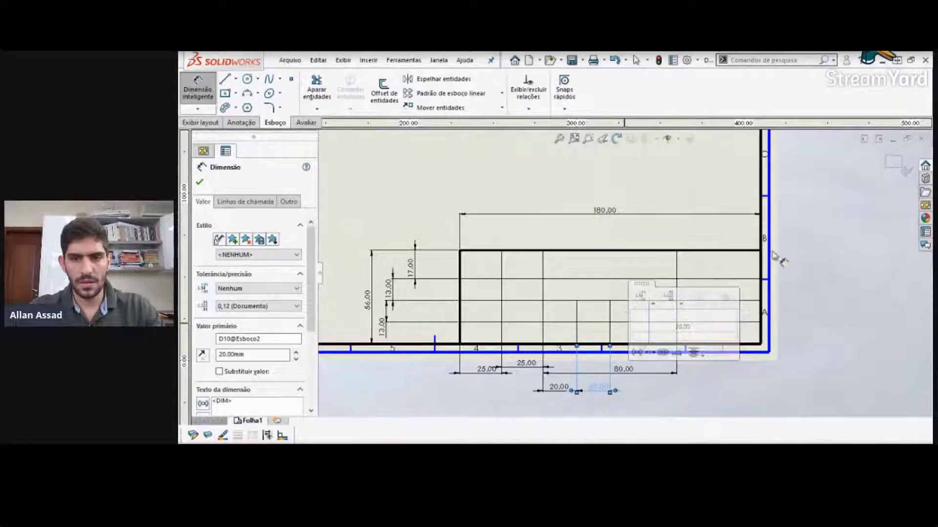
Step: Dimension the distance from the third short vertical line to the 80 mm column's right divider as 20 mm
left_click(648, 330)
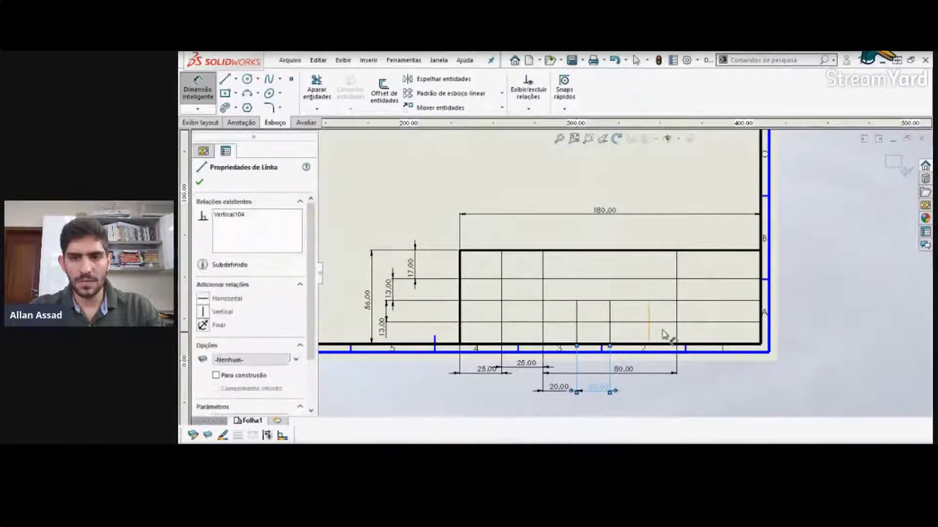
left_click(676, 336)
left_click(664, 386)
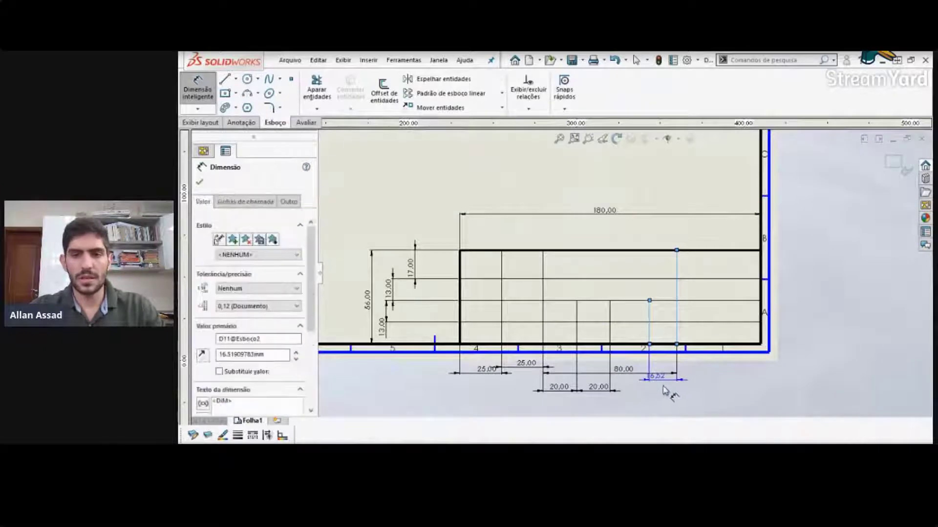
type("20")
key("Return")
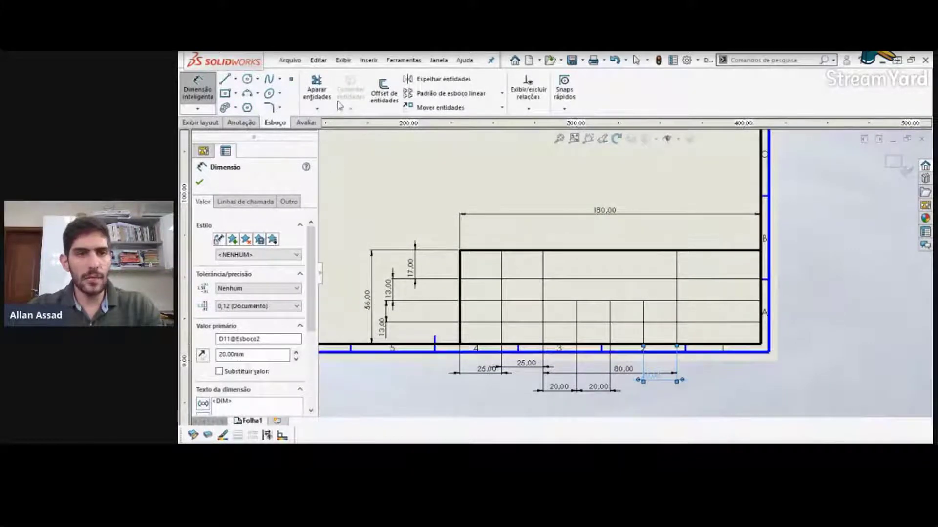
Step: Trim the first short vertical line out of the bottom row and the lowest inner horizontal line out of the last column
left_click(316, 87)
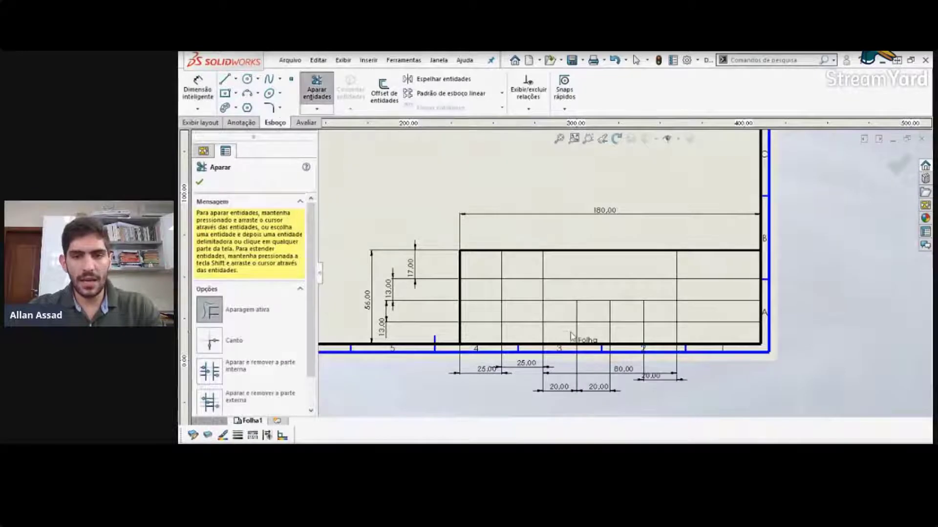
left_click_drag(582, 335, 551, 345)
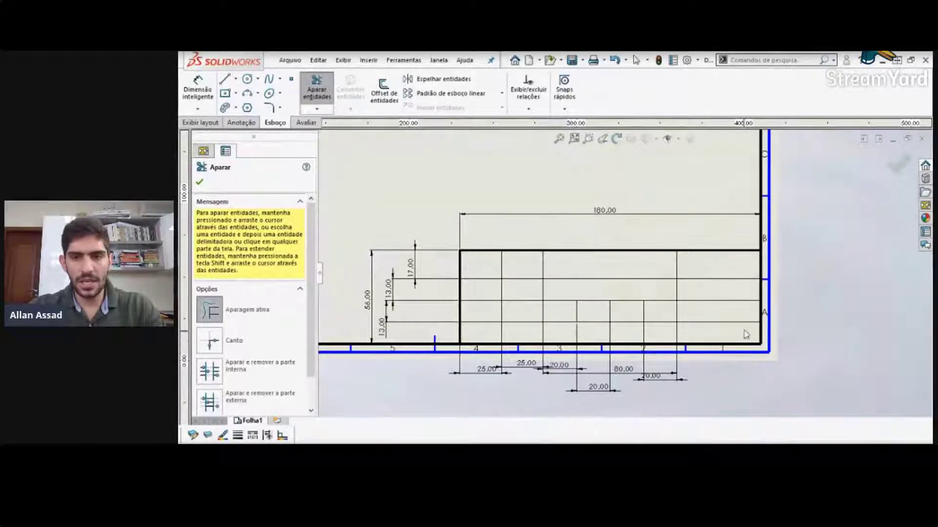
left_click_drag(743, 316, 743, 329)
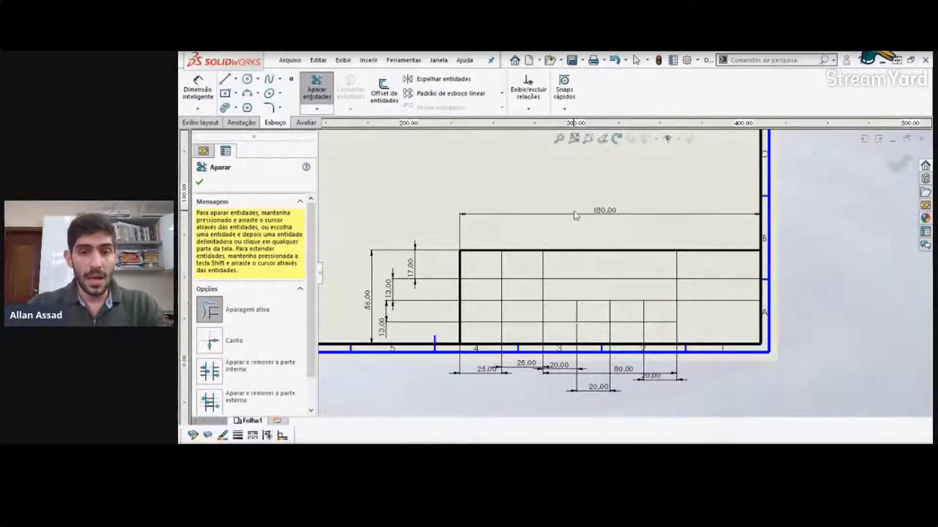
scroll(580, 276, "up", 1)
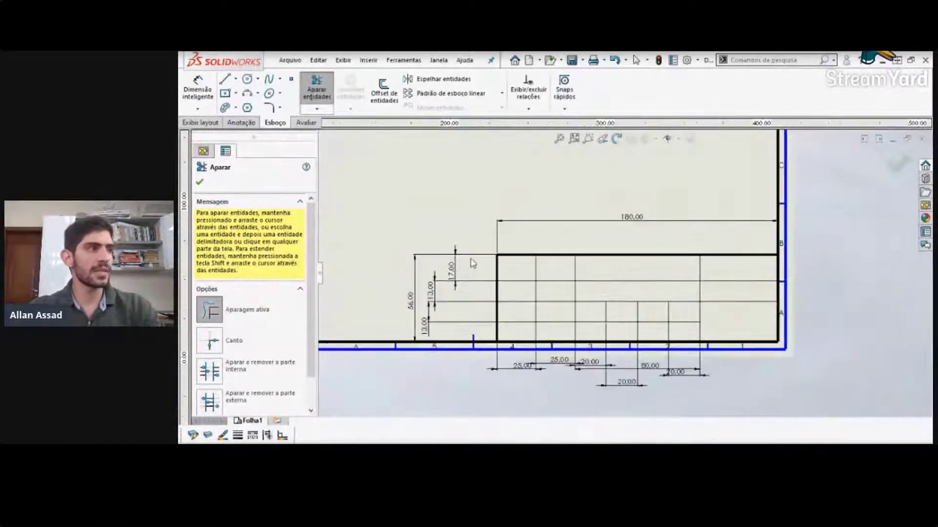
scroll(449, 244, "down", 2)
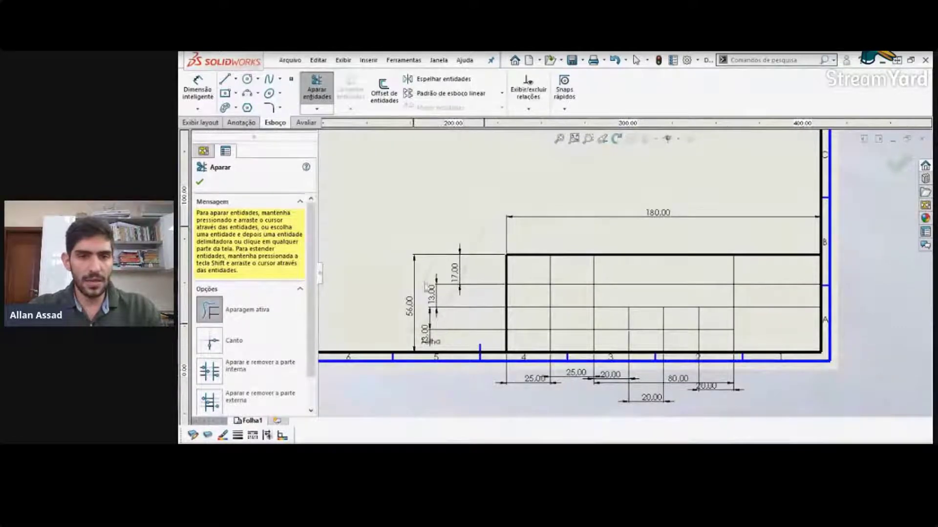
left_click(316, 89)
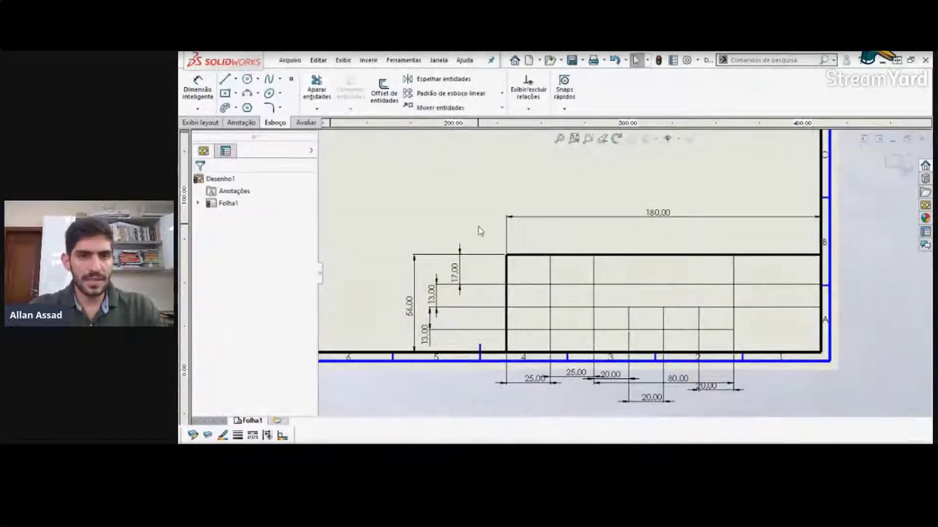
Step: Hide all title block dimensions: the row heights with overall height, the 180 mm overall width, and the column widths
mouse_move(479, 228)
left_mouse_down()
mouse_move(412, 345)
mouse_move(377, 347)
left_mouse_up()
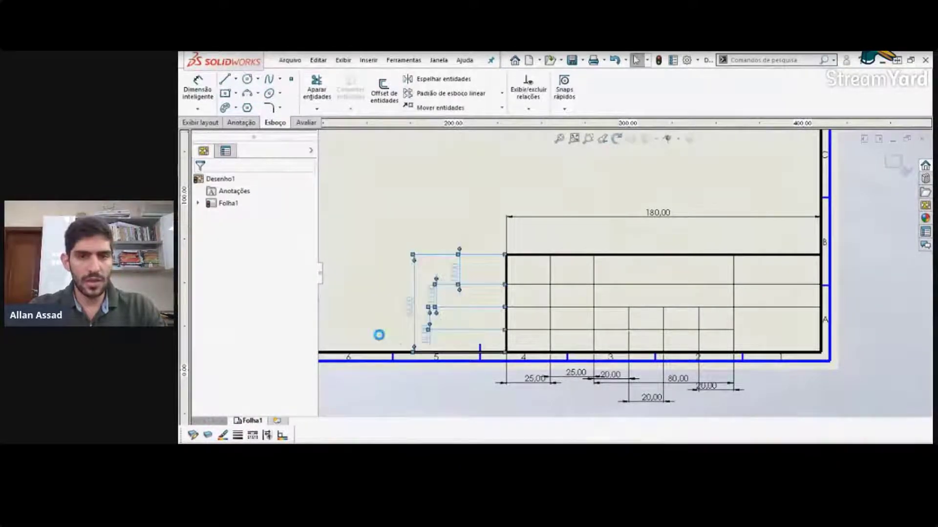
right_click(441, 297)
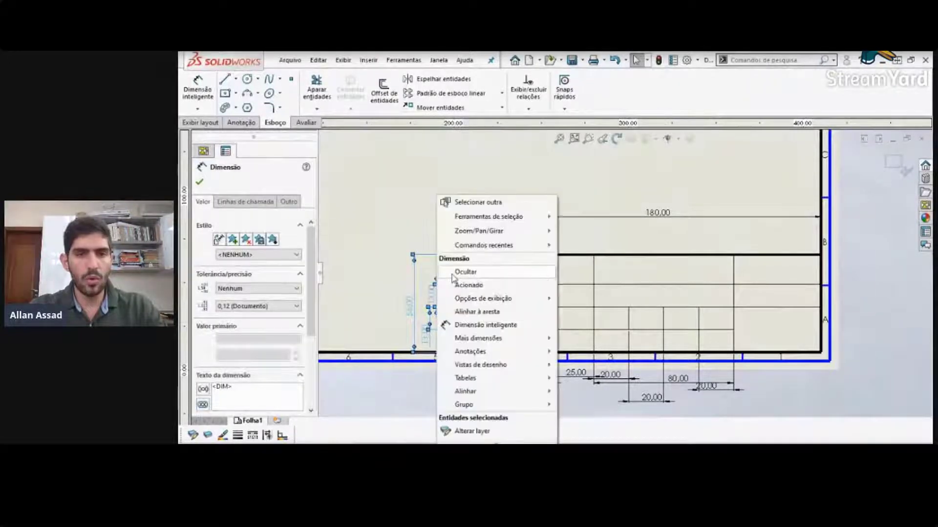
left_click(451, 272)
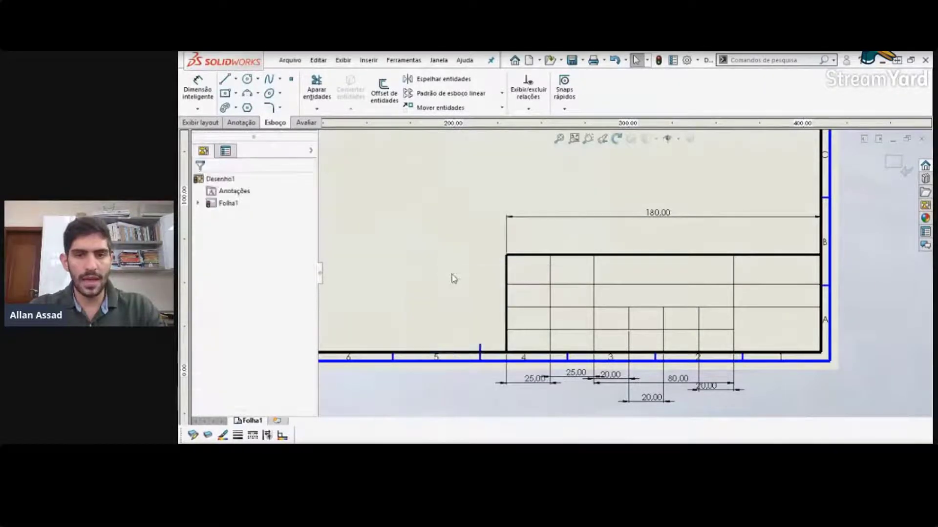
right_click(673, 247)
left_click(685, 287)
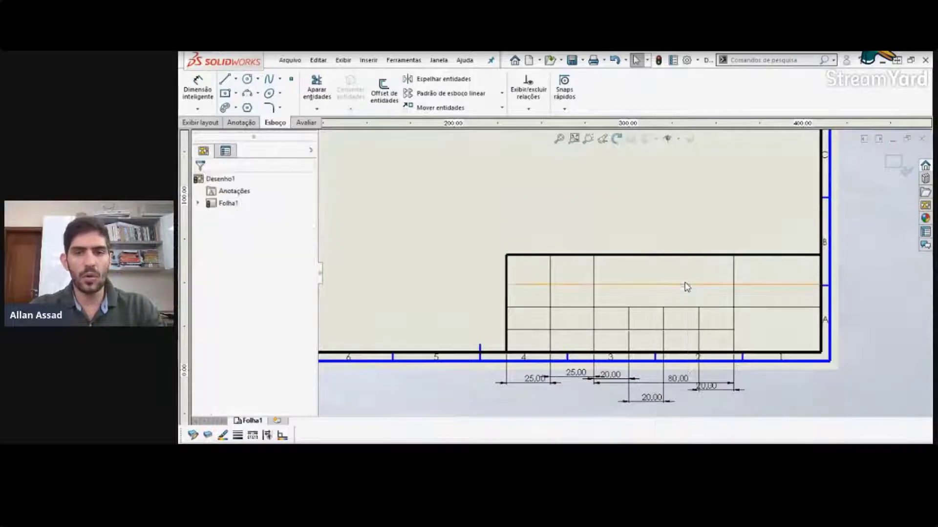
left_click_drag(777, 399, 482, 377)
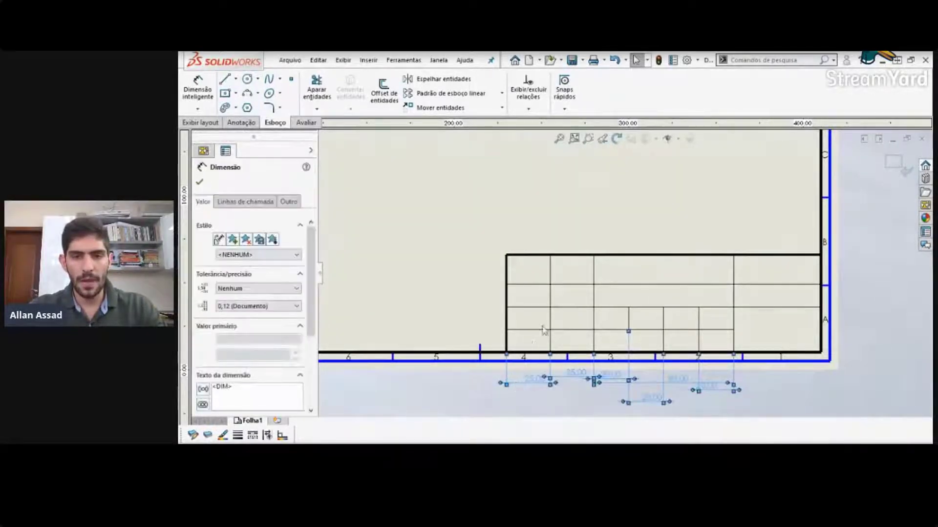
right_click(555, 317)
left_click(544, 184)
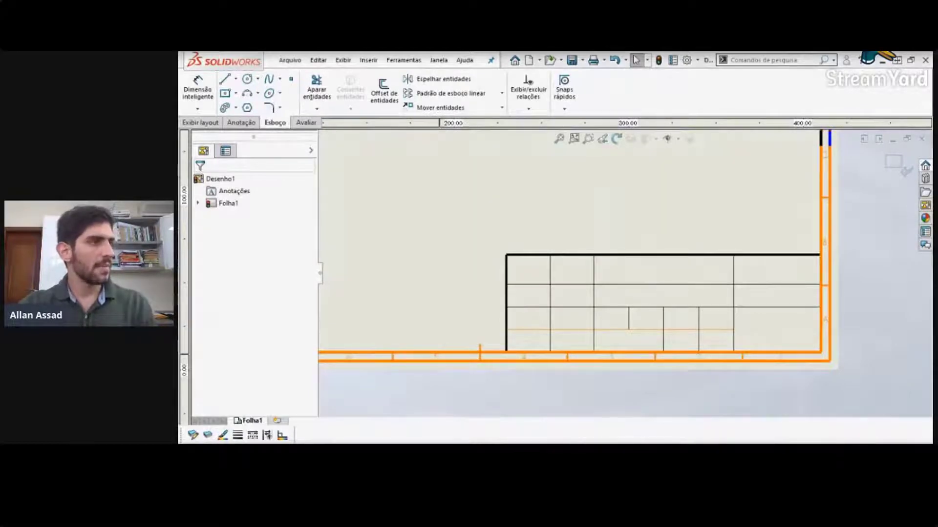
Step: Bring up the reference picture of the finished title block in Photos and examine its cell layout and labels
left_click_drag(180, 177, 674, 57)
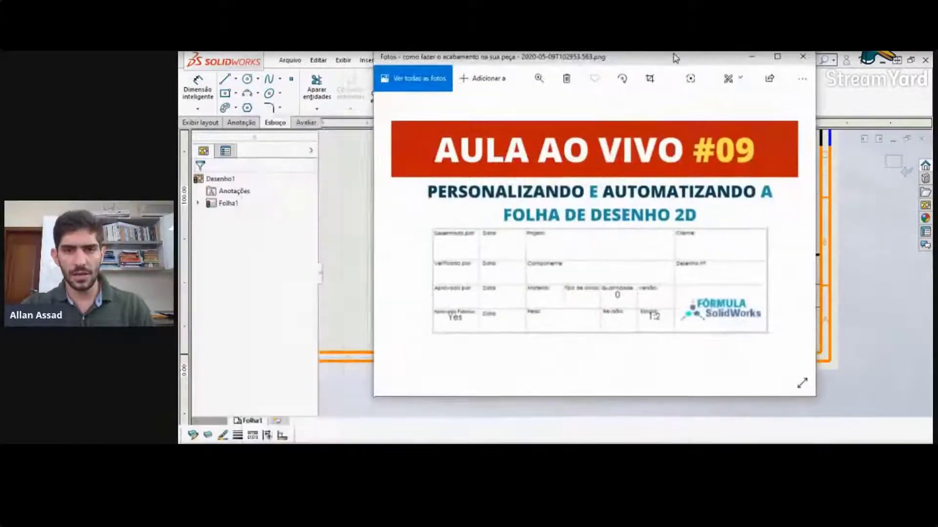
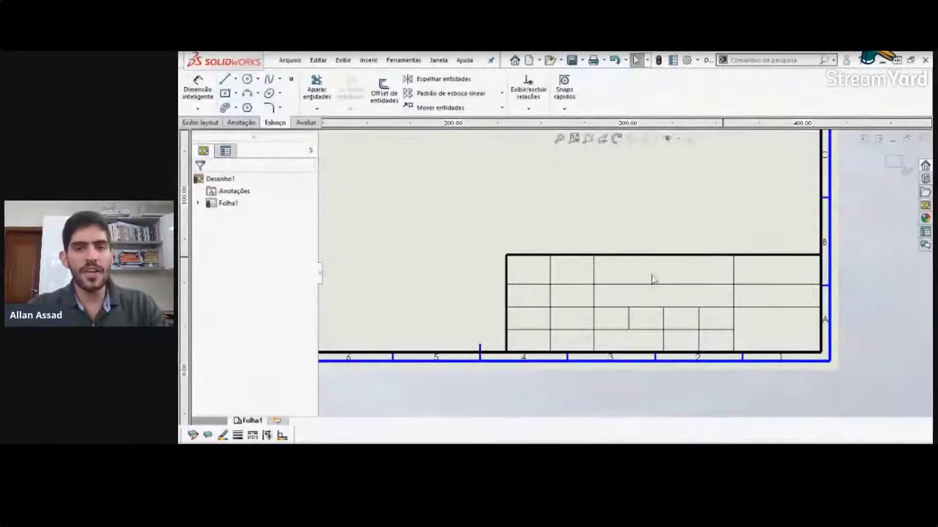
scroll(621, 226, "up", 2)
scroll(637, 233, "down", 1)
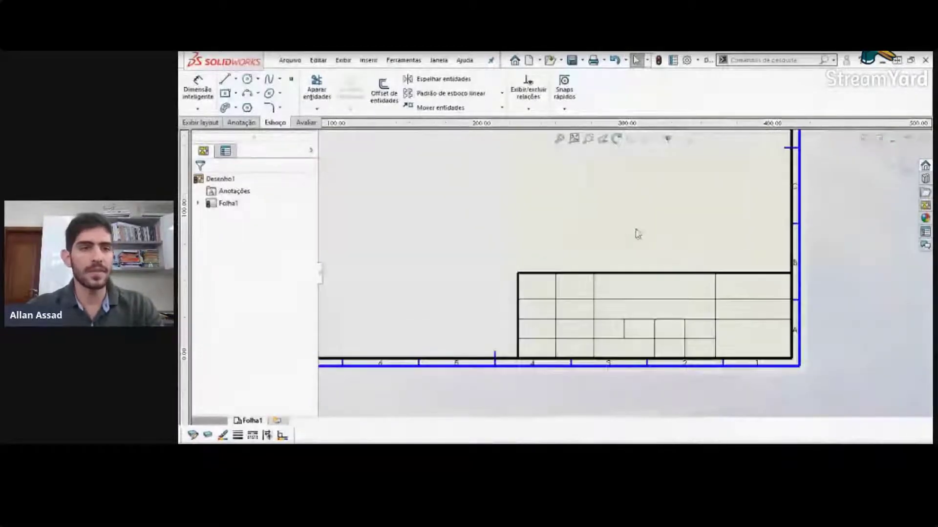
Step: Insert an empty note without a leader just above the title block's first column
left_click(241, 123)
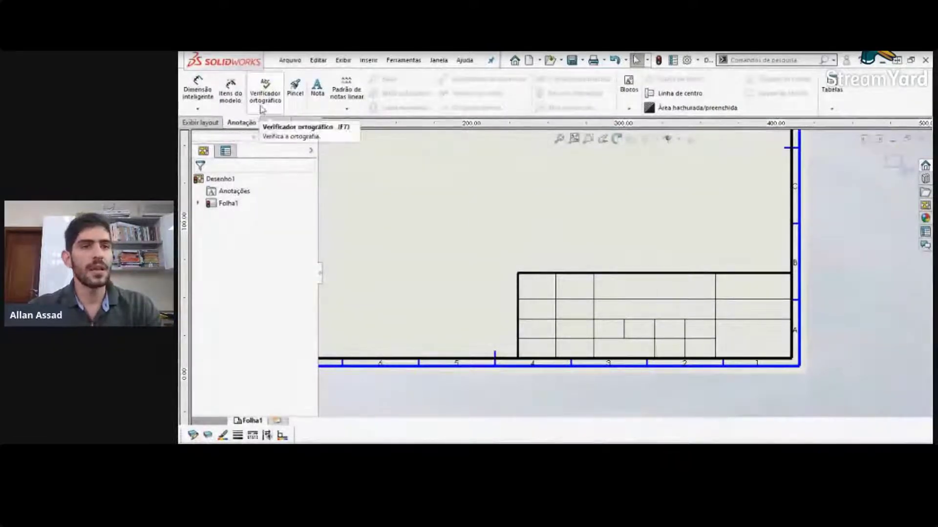
left_click(314, 87)
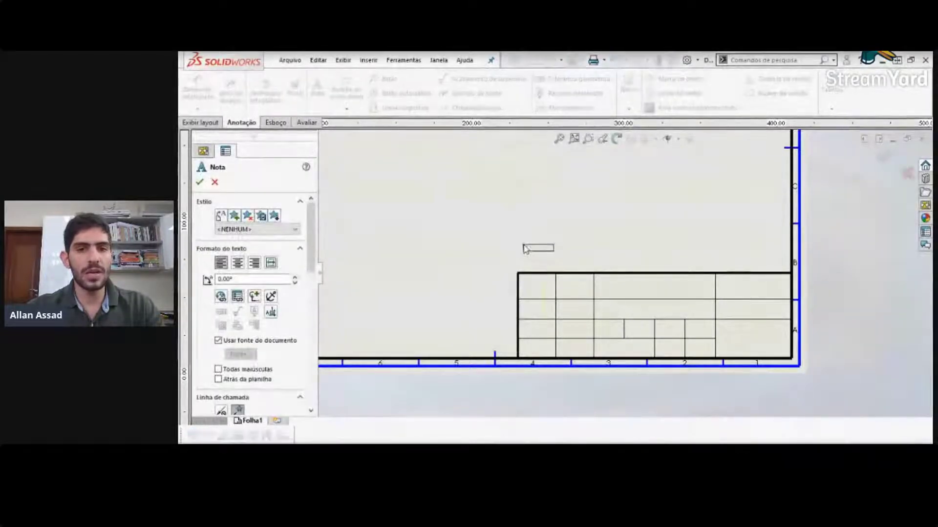
left_click(524, 249)
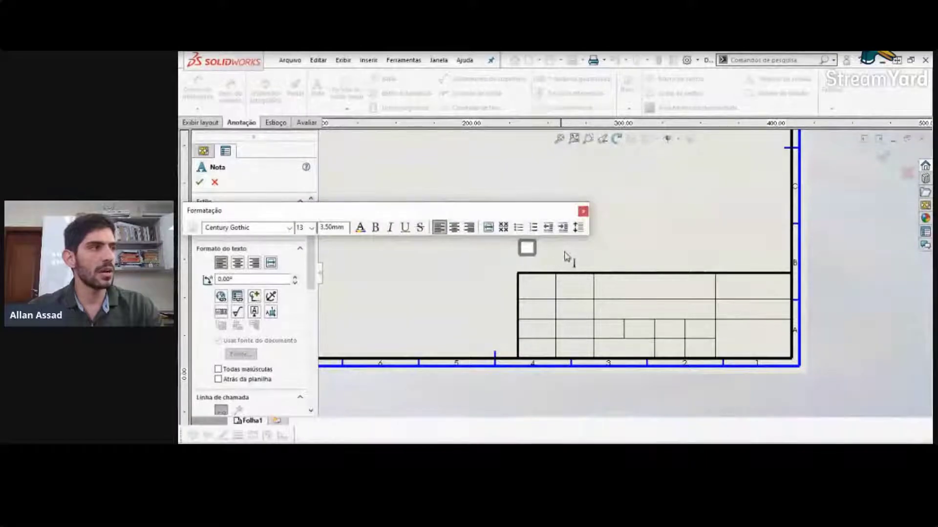
left_click(564, 252)
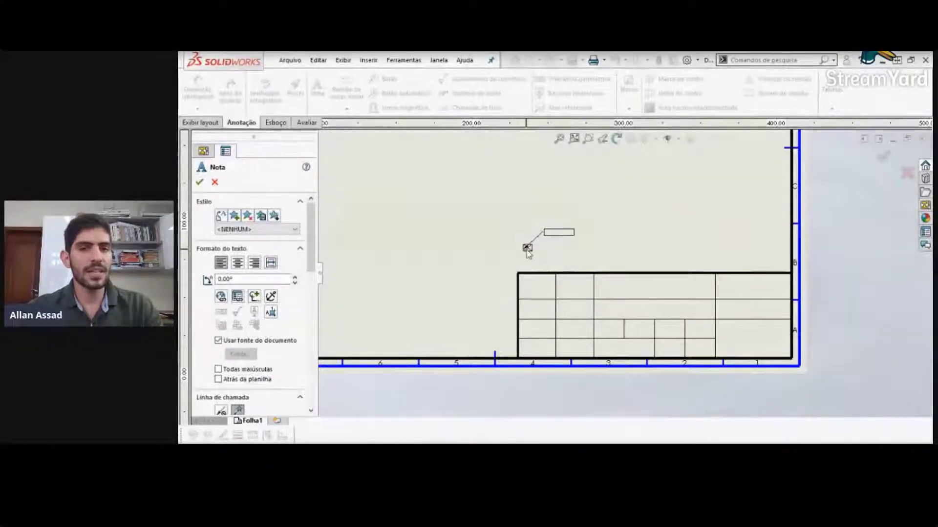
key("Escape")
Step: Move the empty note into the upper-left corner of the title block's first cell
scroll(529, 256, "down", 2)
scroll(562, 259, "down", 1)
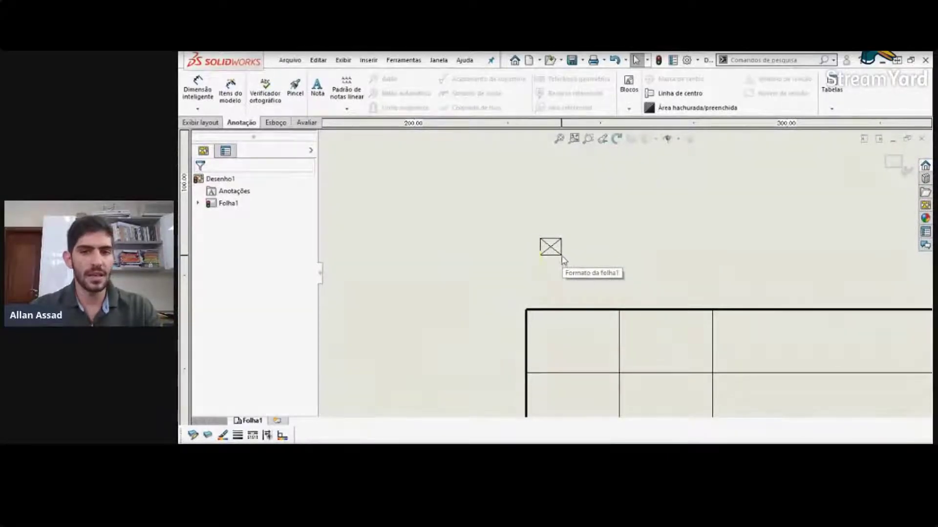
mouse_move(562, 258)
left_mouse_down()
mouse_move(576, 337)
mouse_move(557, 335)
left_mouse_up()
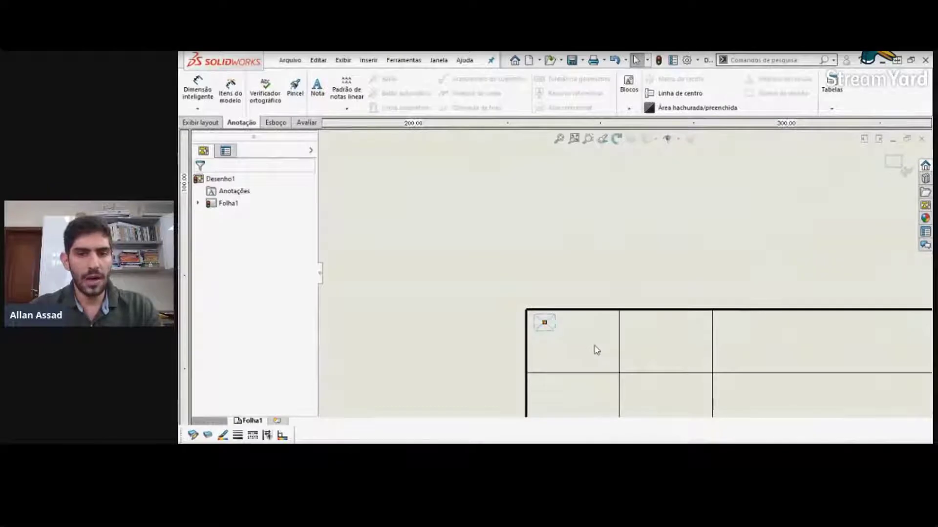
Step: Enter "Desenhado por:" as the text of the note in the title block's first cell
scroll(707, 347, "up", 2)
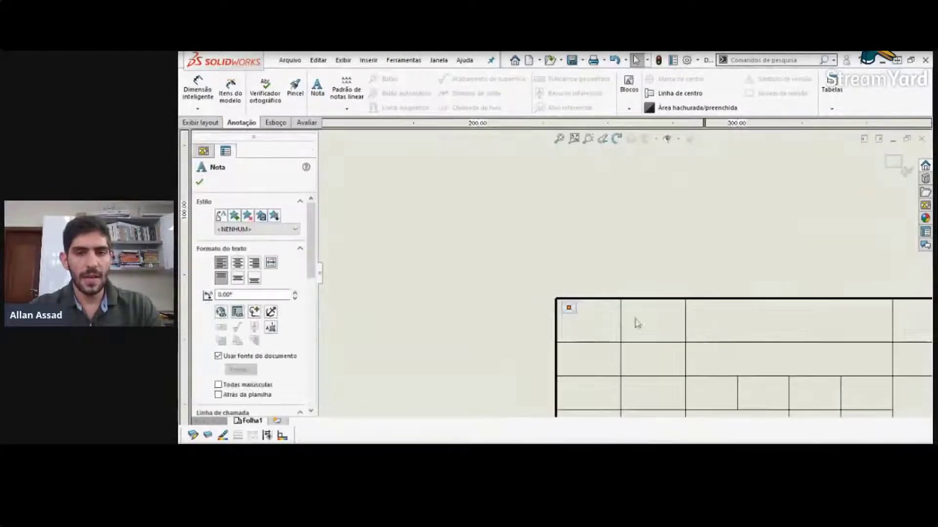
scroll(588, 314, "down", 2)
scroll(589, 315, "down", 1)
double_click(568, 306)
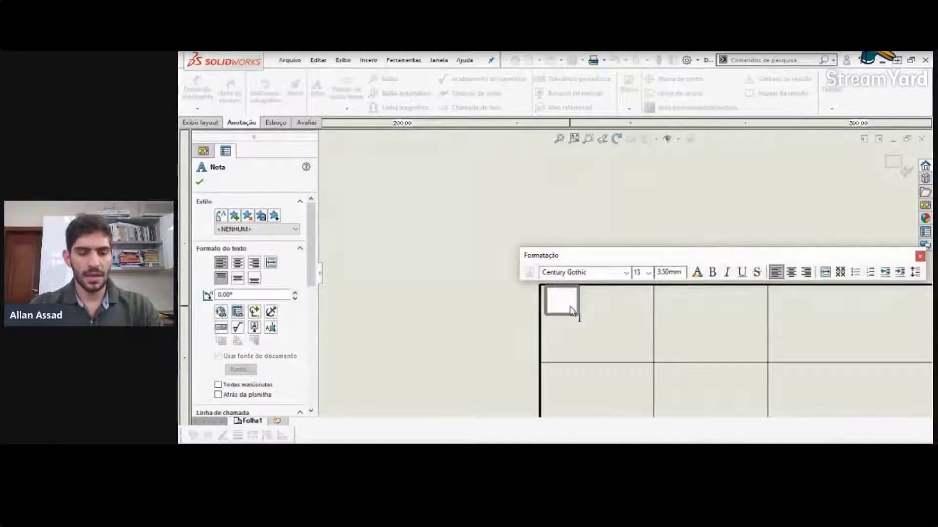
type("Desenhado")
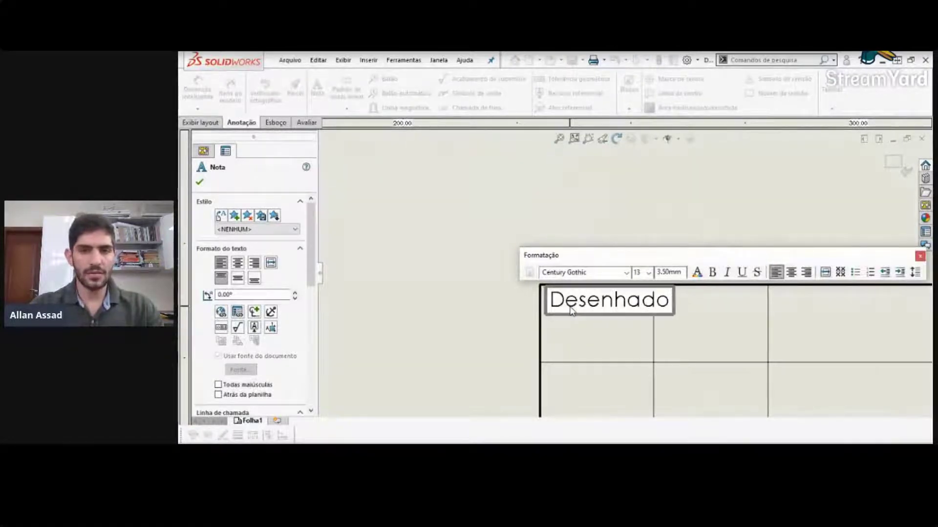
key("BackSpace")
key("BackSpace")
key("BackSpace")
key("BackSpace")
key("BackSpace")
key("BackSpace")
key("BackSpace")
key("BackSpace")
key("BackSpace")
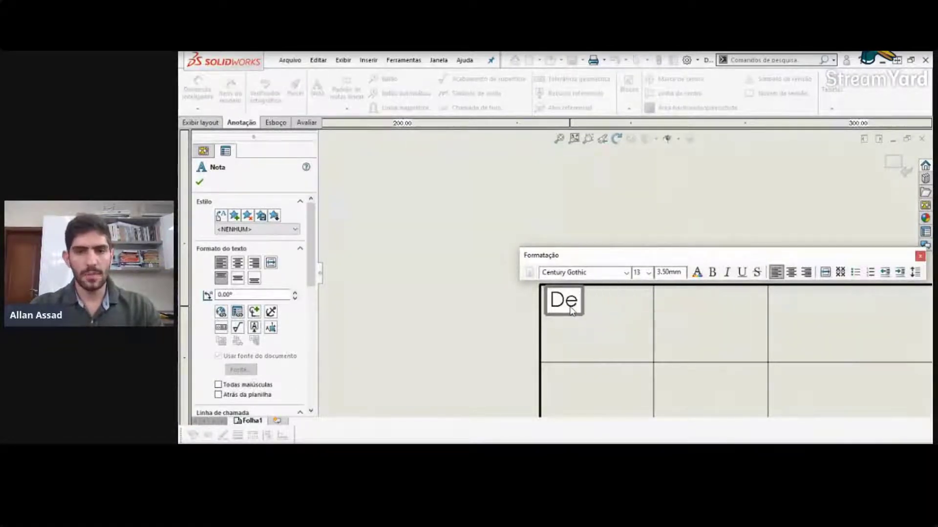
type("D")
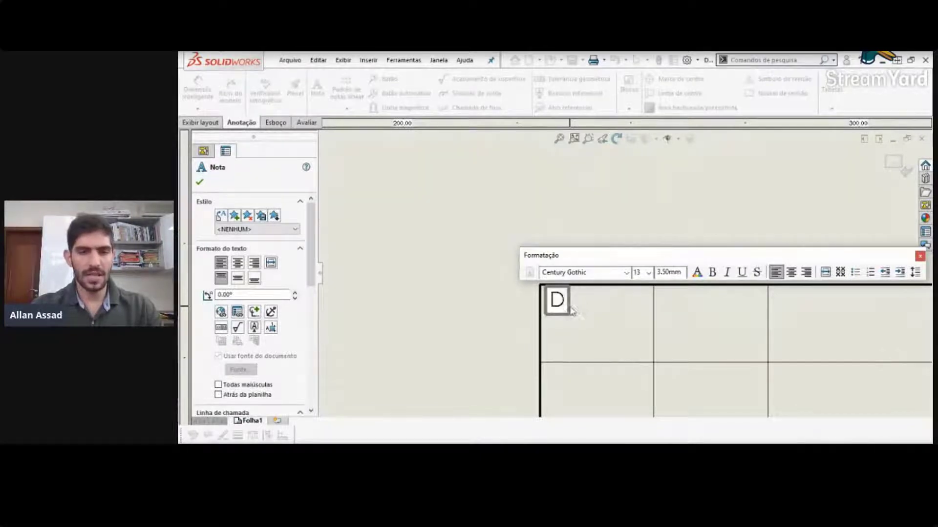
type("esenhado por?")
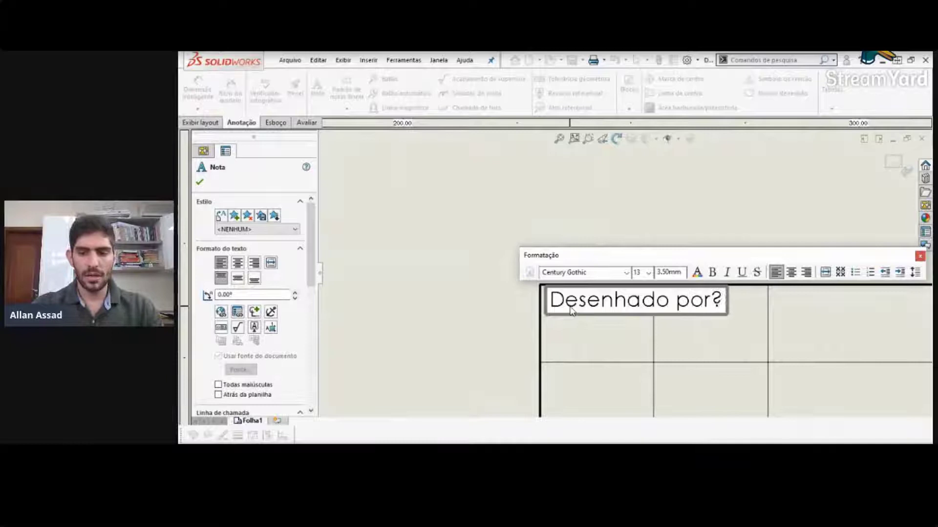
key("BackSpace")
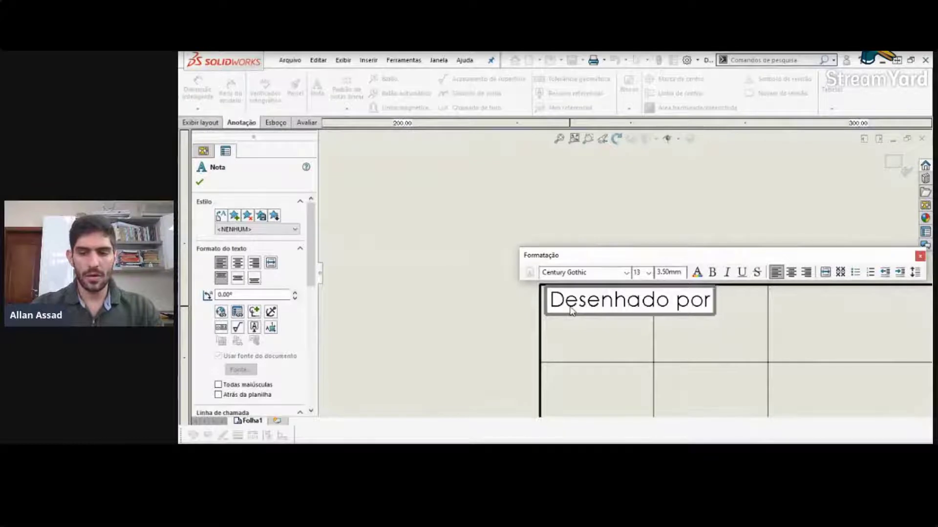
type(":")
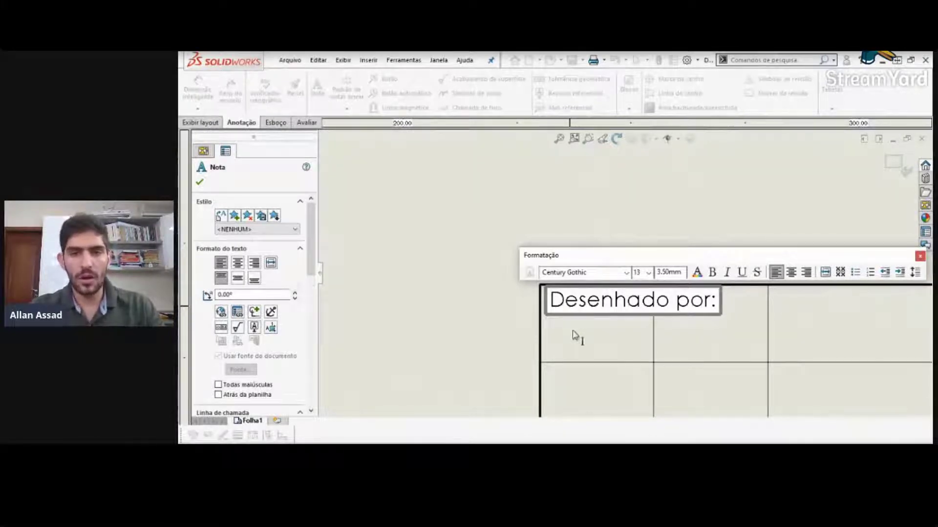
left_click(578, 330)
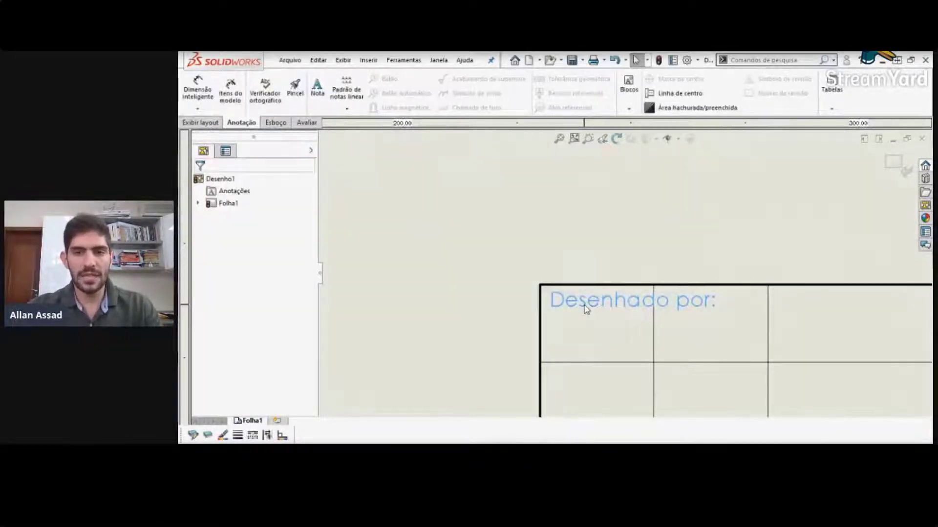
Step: Set the "Desenhado por:" text to font size 8 and shift the note closer to the cell's upper-left corner
double_click(586, 309)
key("ctrl+c")
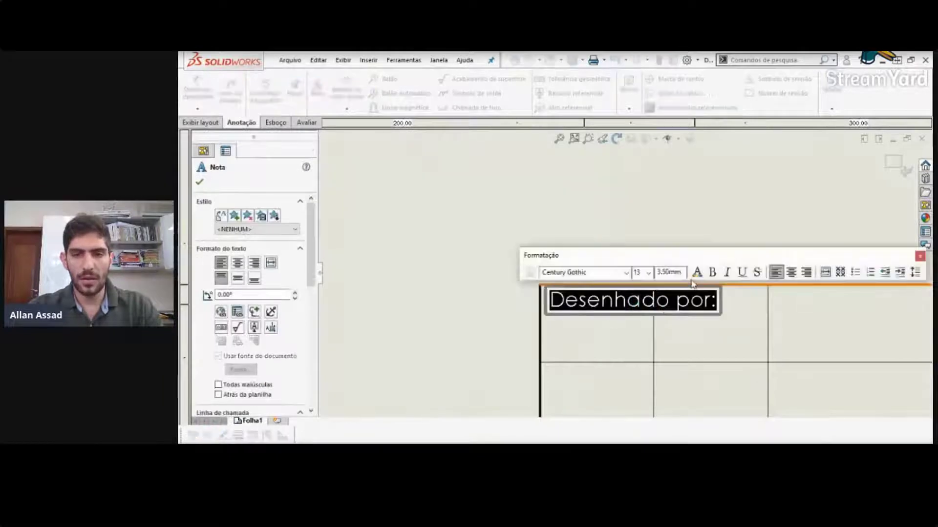
left_click(648, 273)
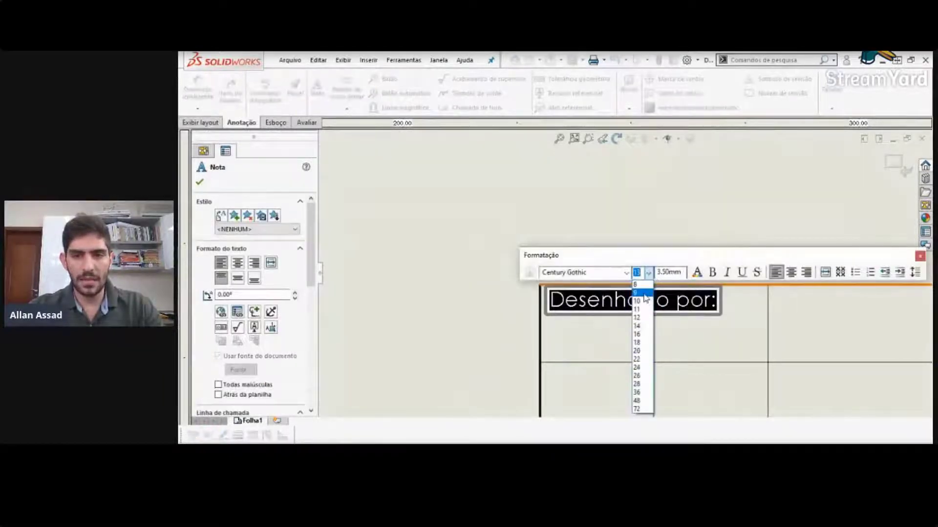
left_click(644, 293)
left_click(648, 272)
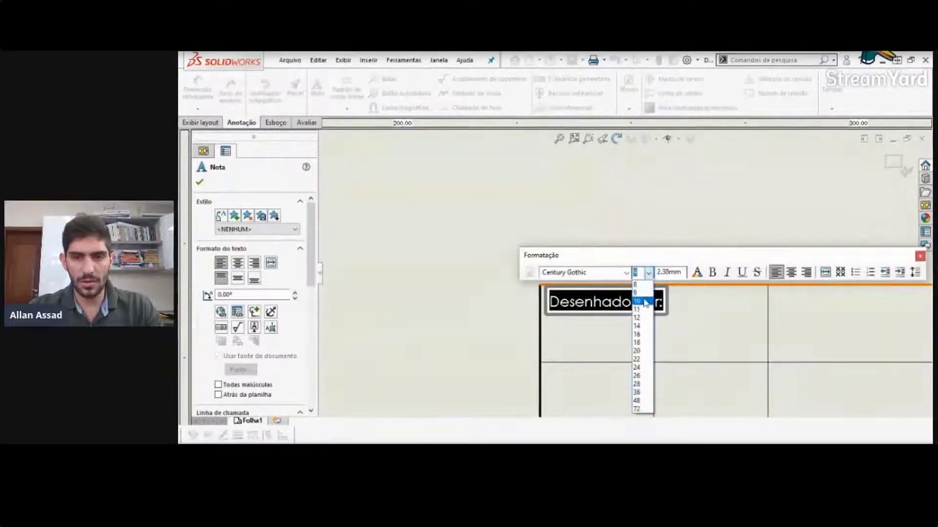
left_click(636, 292)
left_click(639, 316)
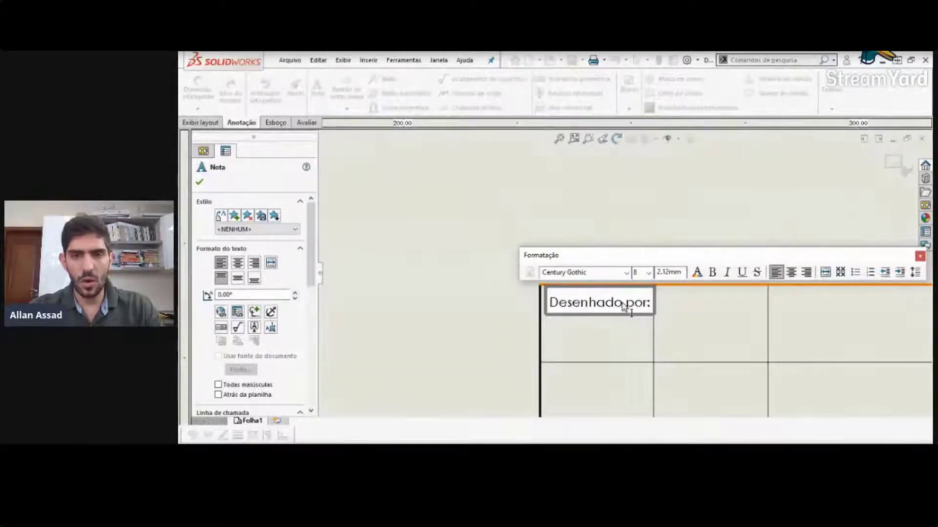
left_click(630, 335)
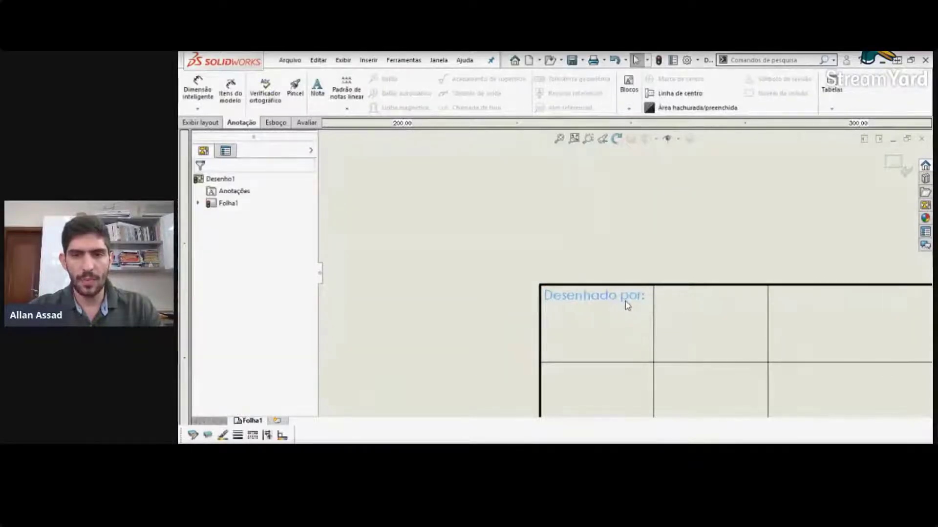
left_click(630, 350)
Step: Copy the "Desenhado por:" note into the second row of the first column, aligned beneath the original
scroll(610, 346, "up", 2)
scroll(610, 341, "down", 3)
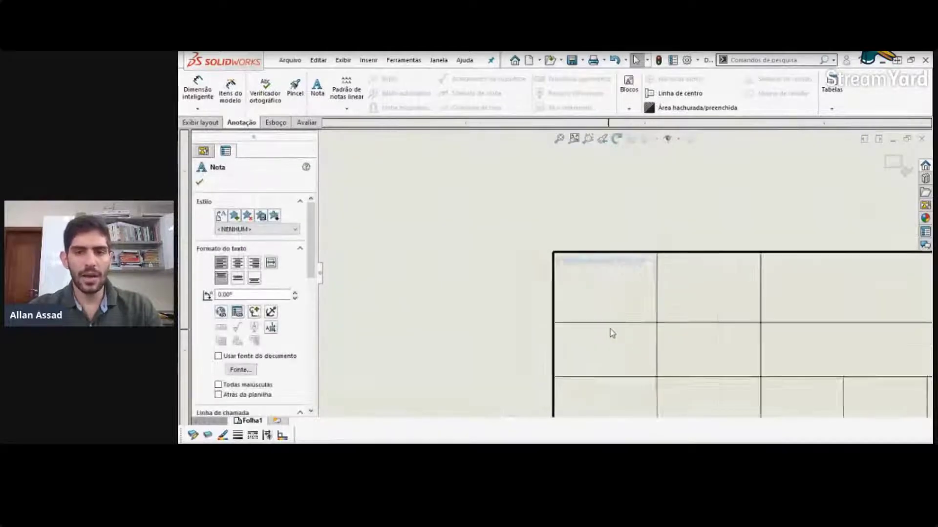
left_click(629, 208)
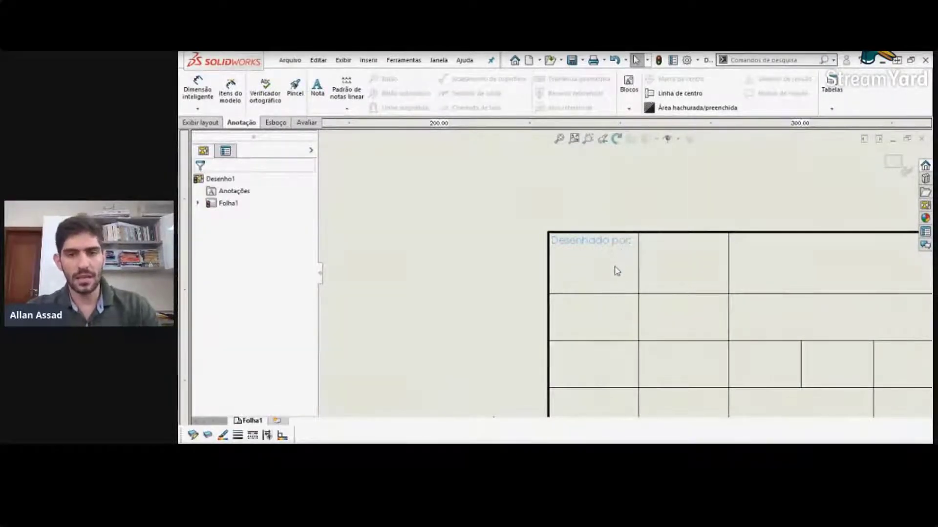
left_click(617, 271)
left_click(599, 303)
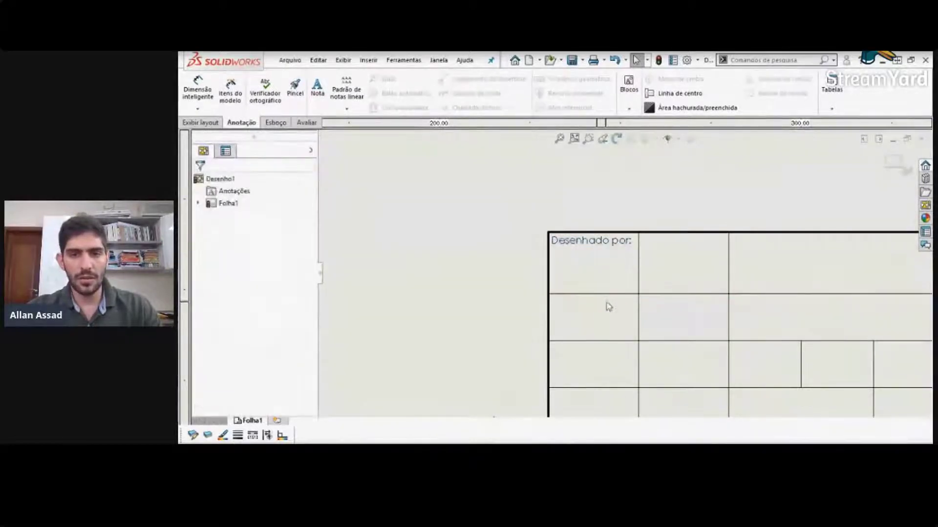
key("ctrl+v")
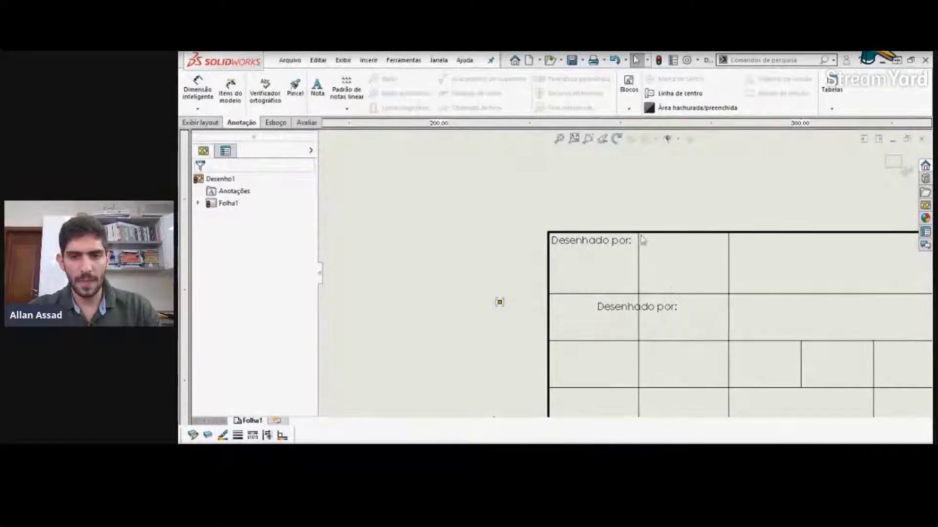
left_click(625, 241)
left_click(433, 250)
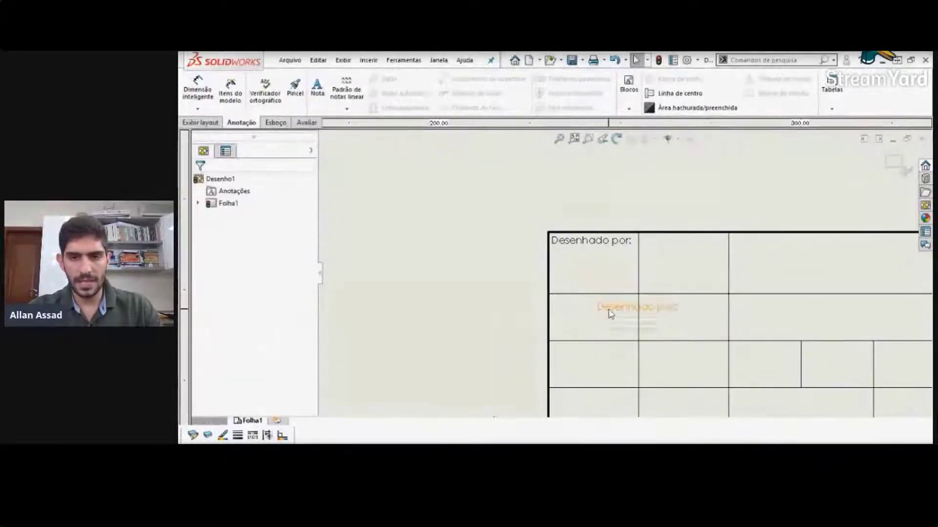
left_click_drag(609, 313, 564, 307)
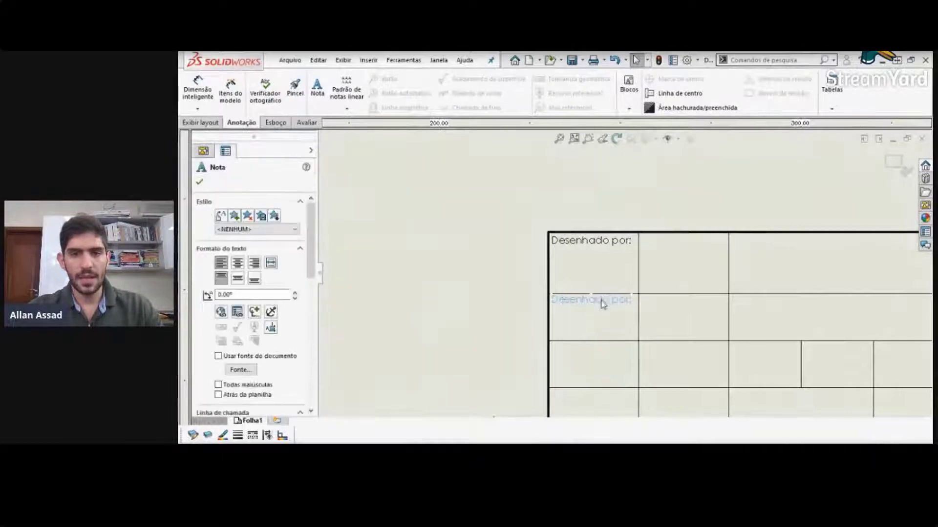
Step: Change the text of the copied note in the second row to "Verificado por:"
scroll(562, 298, "down", 3)
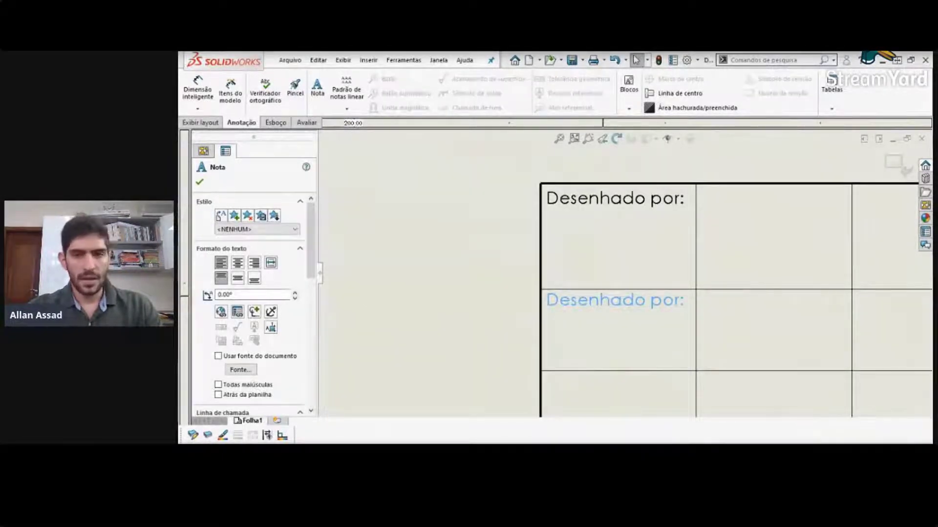
double_click(573, 304)
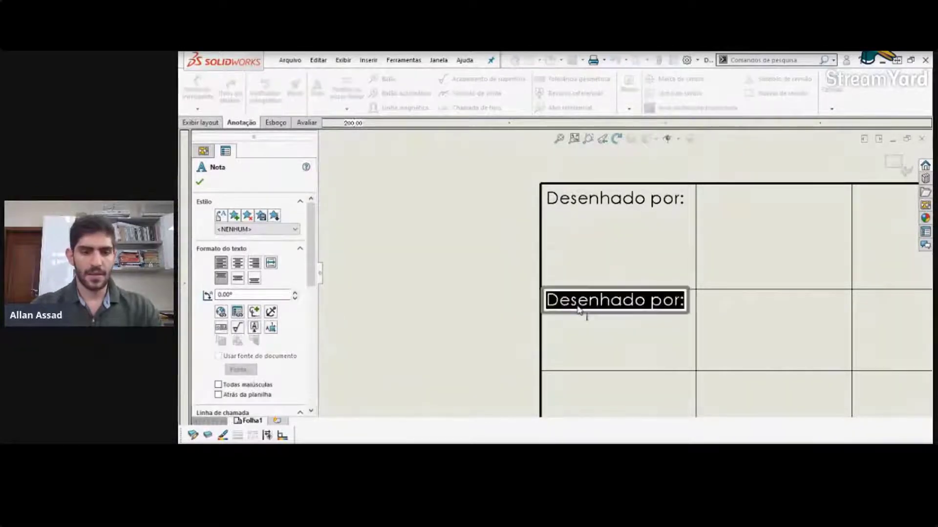
type("Verifica")
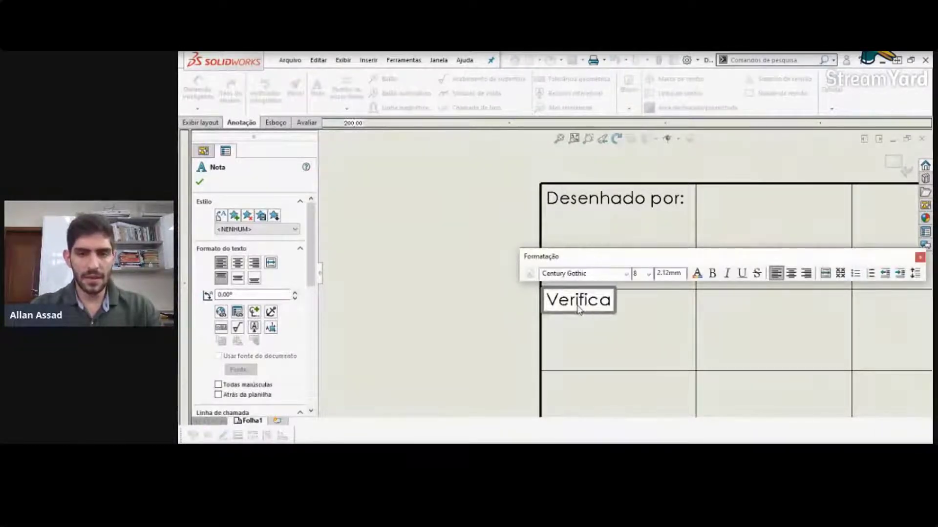
type("do por")
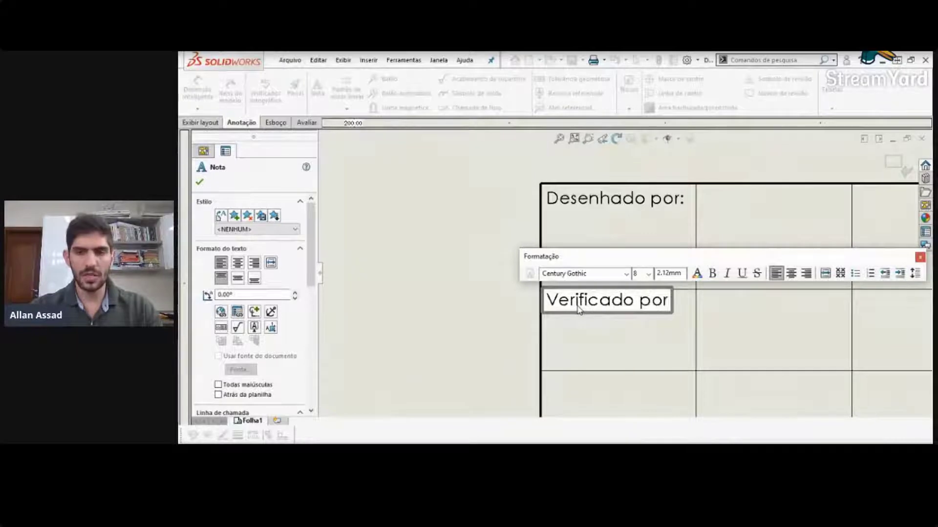
type(":")
left_click(496, 325)
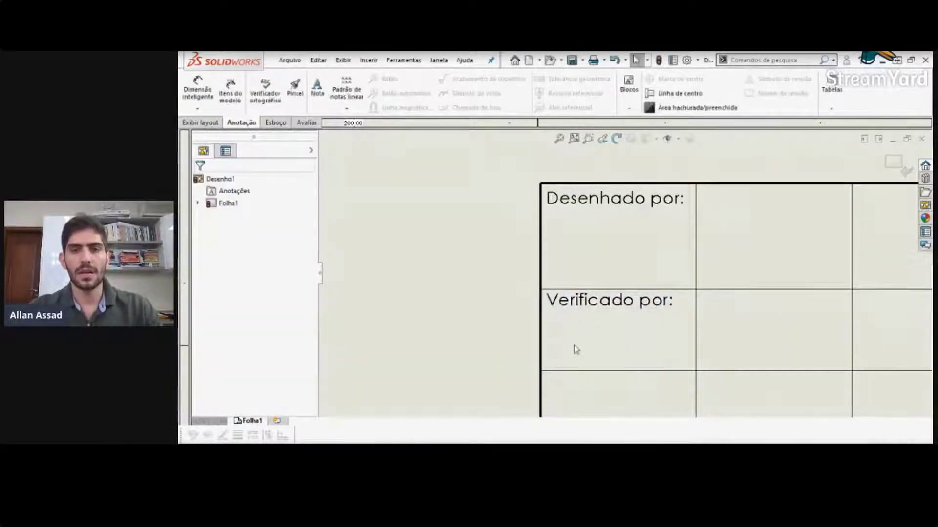
Step: Copy the "Verificado por:" note into the third row of the title block's first column, aligned beneath the original
scroll(594, 329, "up", 2)
left_click(613, 304)
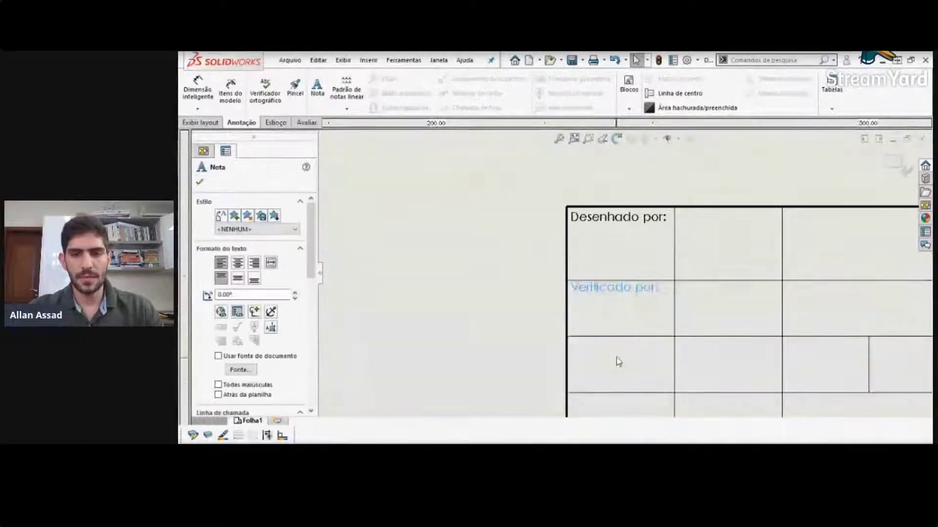
scroll(619, 360, "up", 2)
scroll(623, 343, "down", 2)
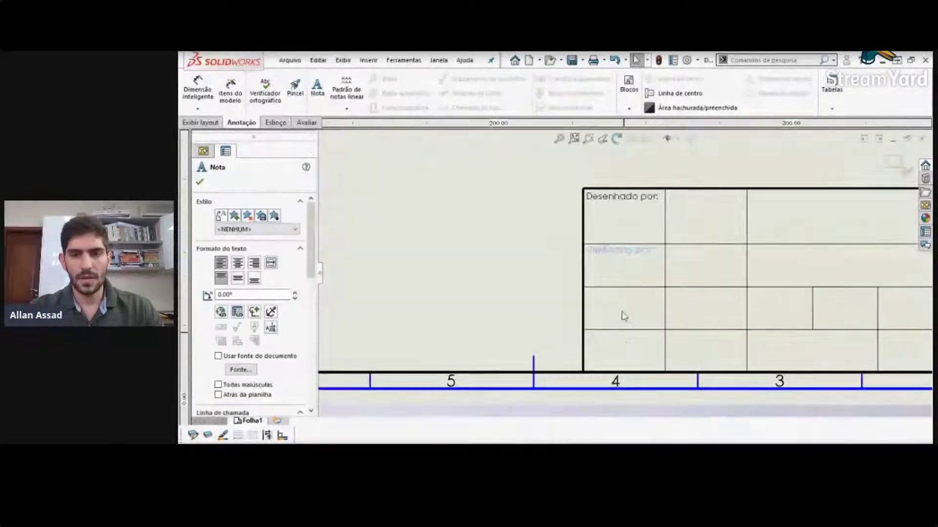
left_click(613, 289)
type("Verificado por:")
left_click_drag(626, 302, 599, 292)
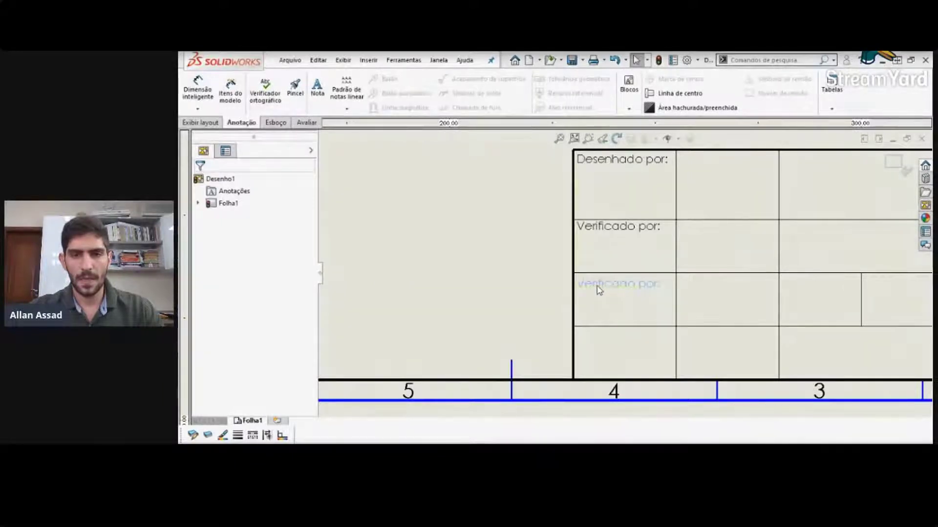
left_click(602, 308)
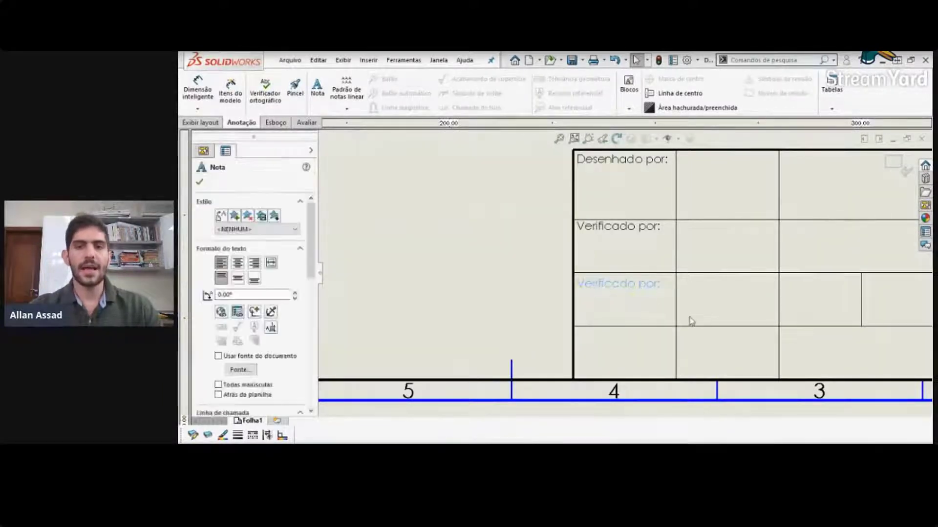
Step: Change the text of the copied note in the third row to "Aprovado por:"
scroll(690, 320, "up", 1)
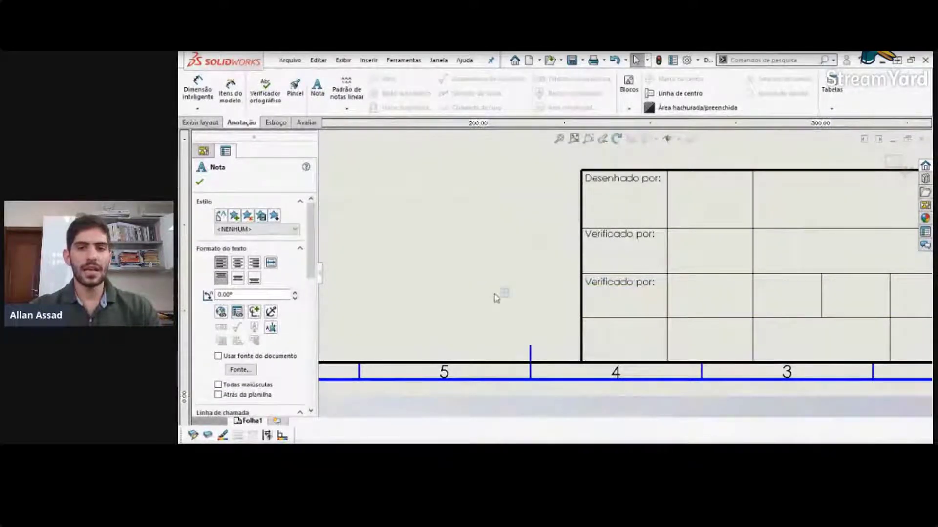
key("Escape")
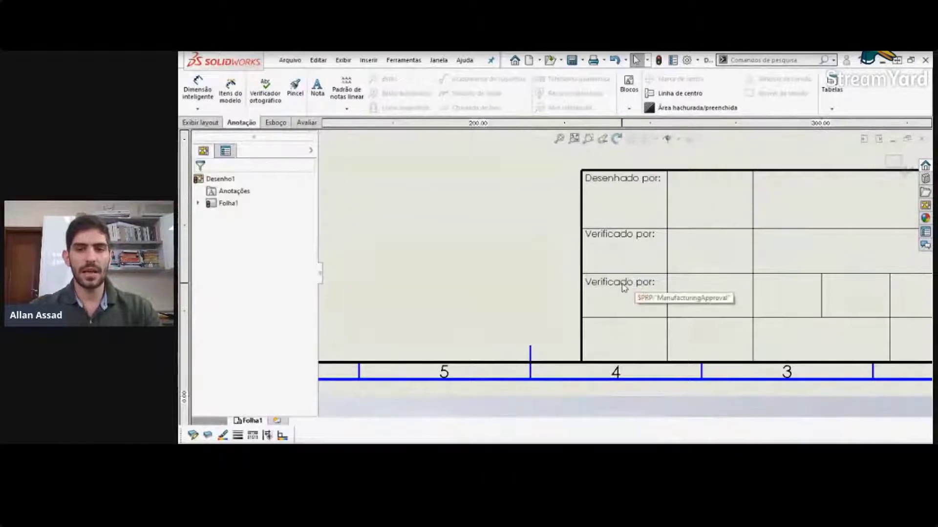
left_click(623, 288)
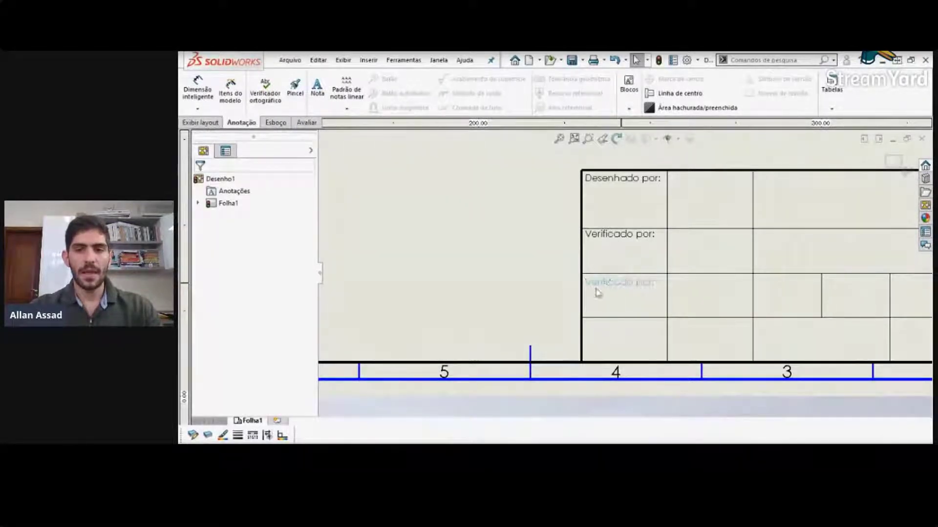
left_click_drag(614, 288, 591, 253)
scroll(611, 291, "down", 5)
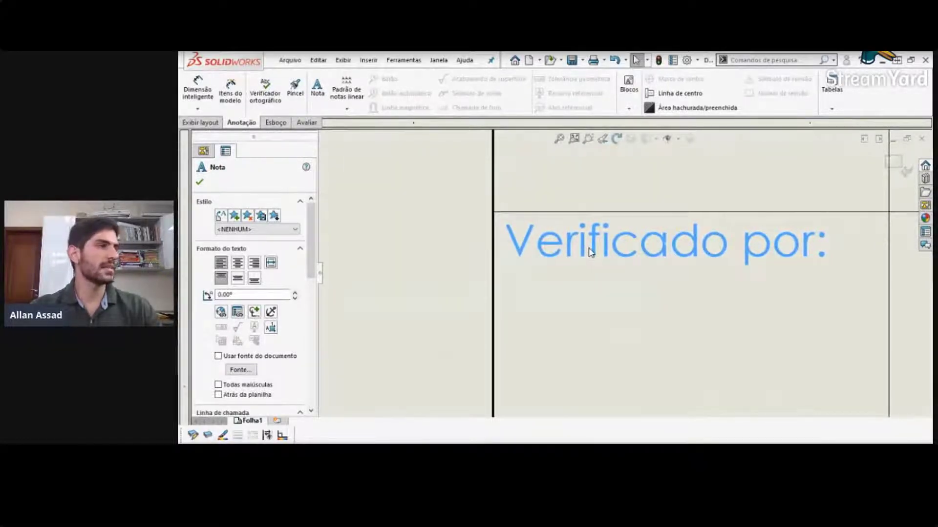
scroll(643, 295, "up", 5)
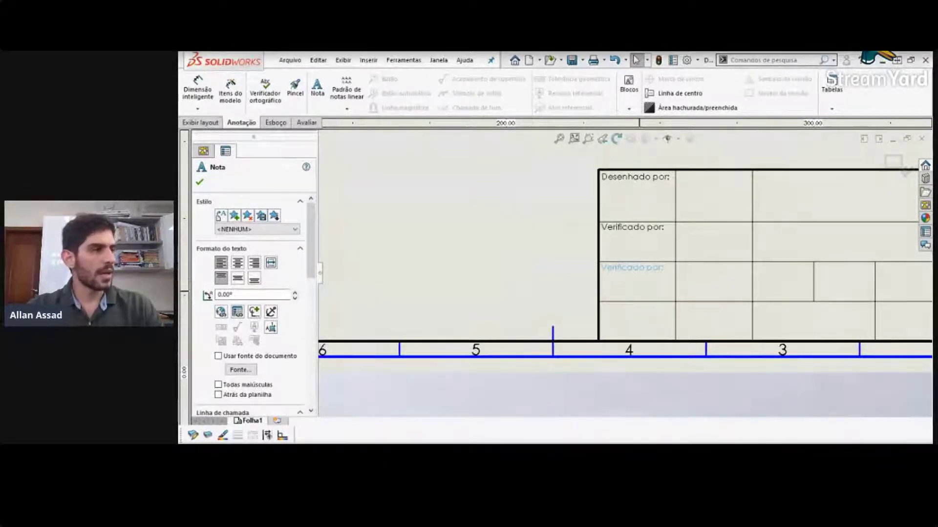
left_click(618, 272)
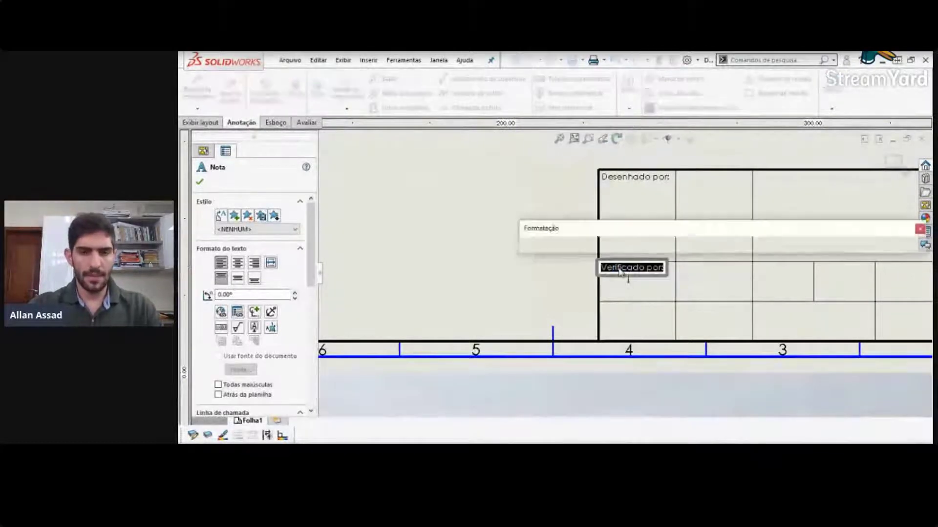
type("Aprovado por")
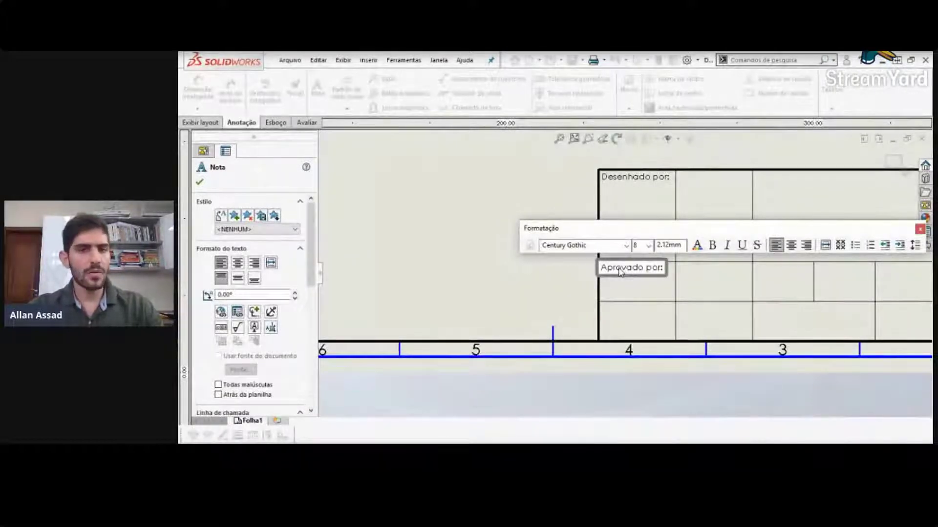
left_click(439, 273)
key("Escape")
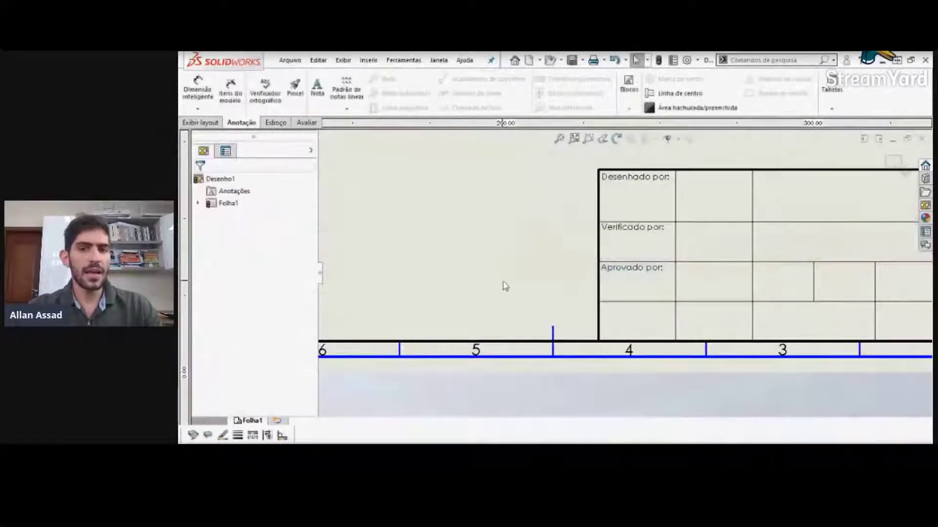
Step: Nudge the "Aprovado por:" note slightly to the right within its third-row cell
scroll(613, 276, "down", 5)
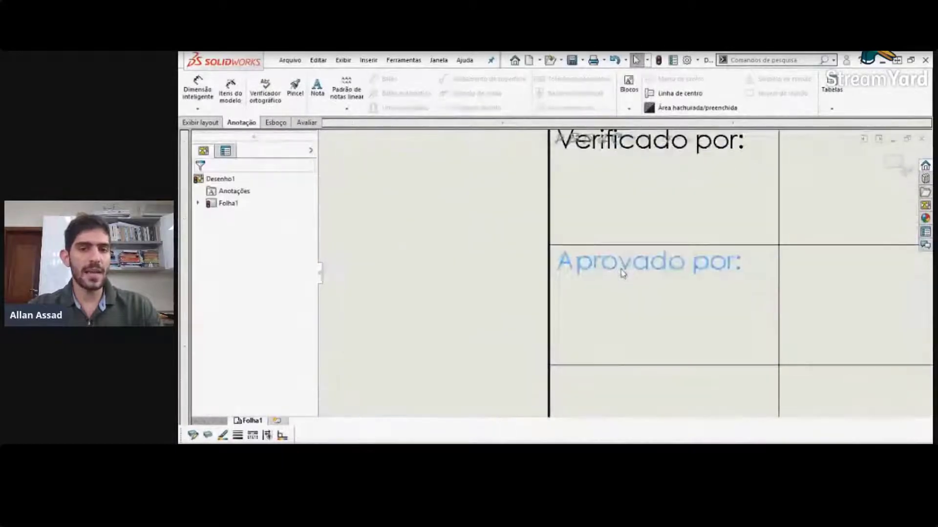
left_click_drag(629, 274, 625, 275)
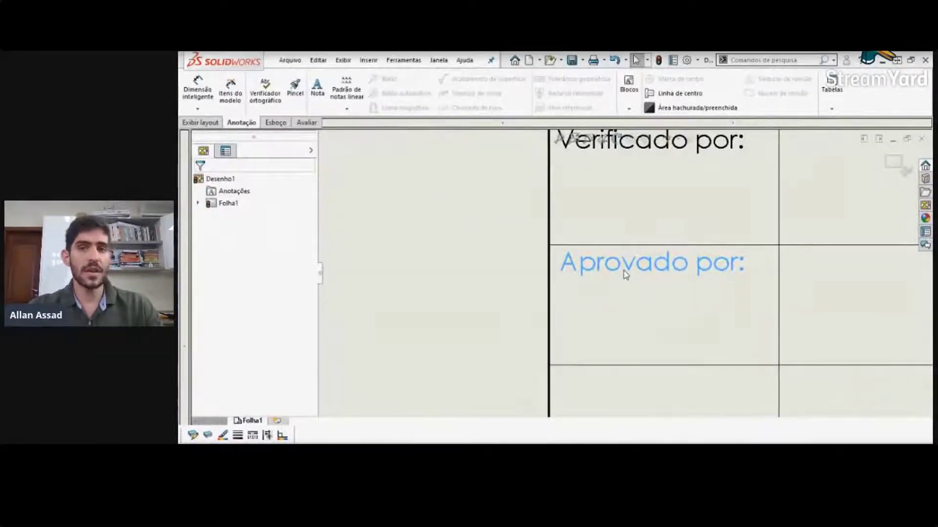
left_click(618, 282)
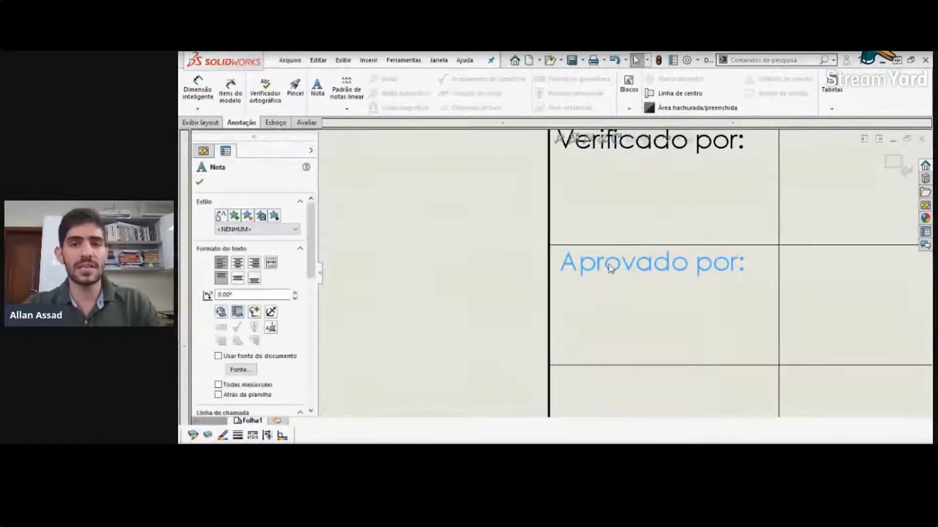
scroll(619, 280, "up", 5)
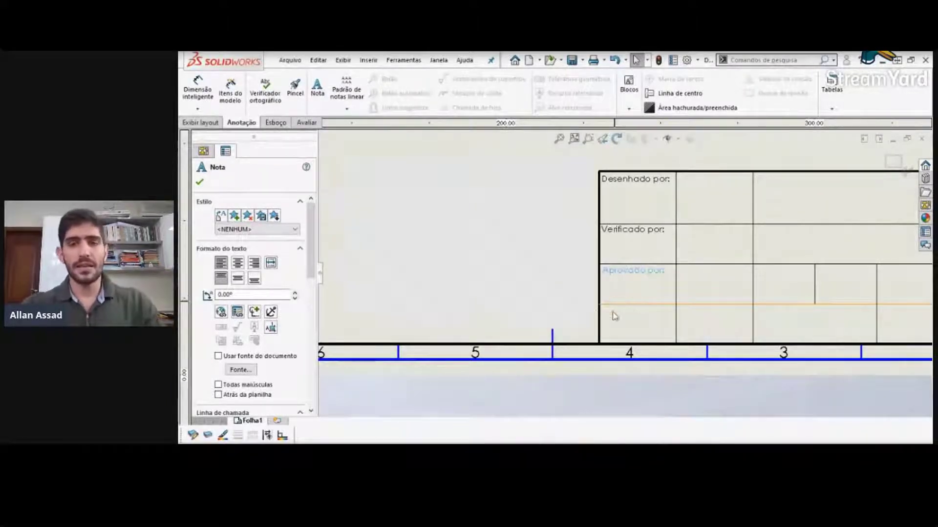
key("Escape")
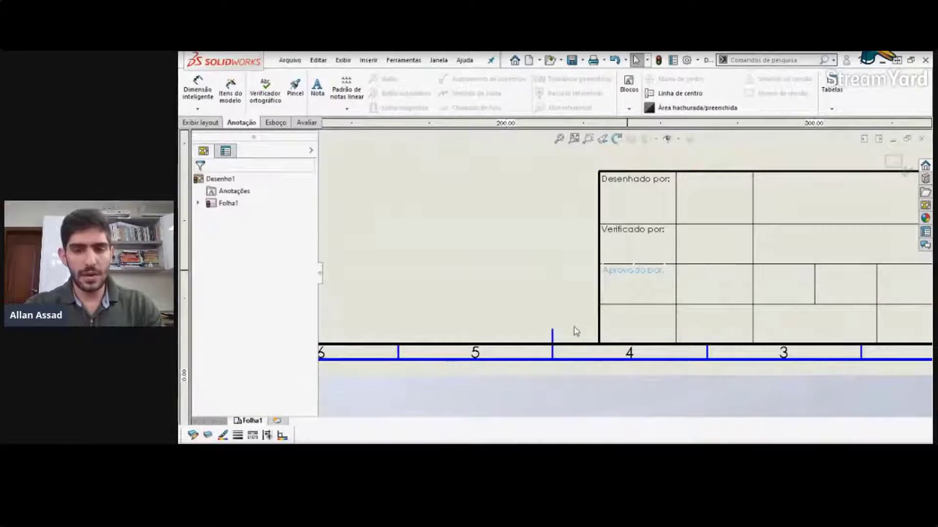
Step: Copy the "Aprovado por:" note into the fourth row of the first column, aligned beneath the original
left_click(515, 306)
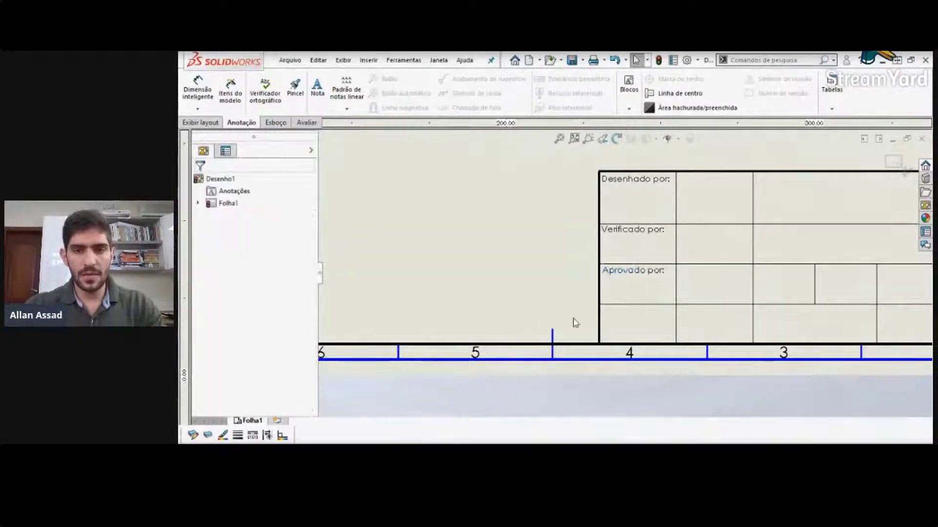
type("Aprovado por:")
left_click_drag(561, 316, 652, 320)
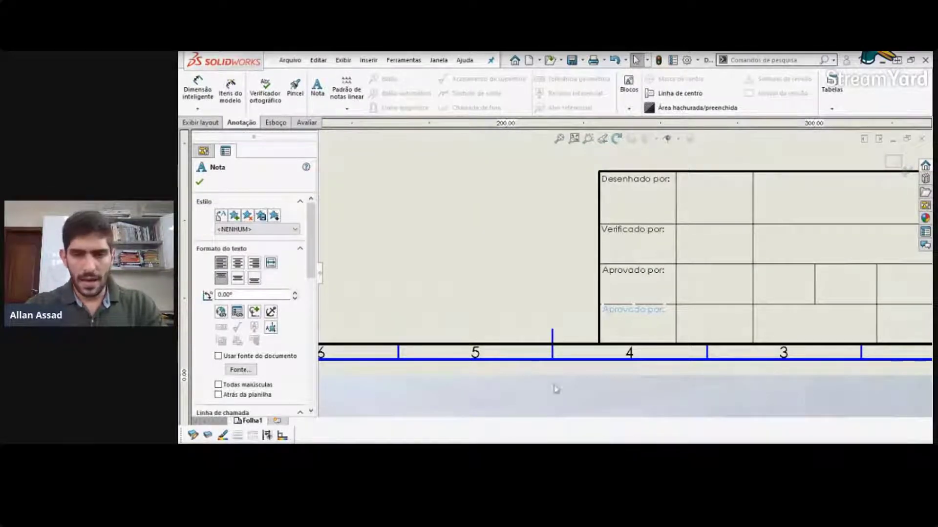
Step: Replace the text of the copied note in the fourth row with "Aprovado fabrico"
left_click(619, 315)
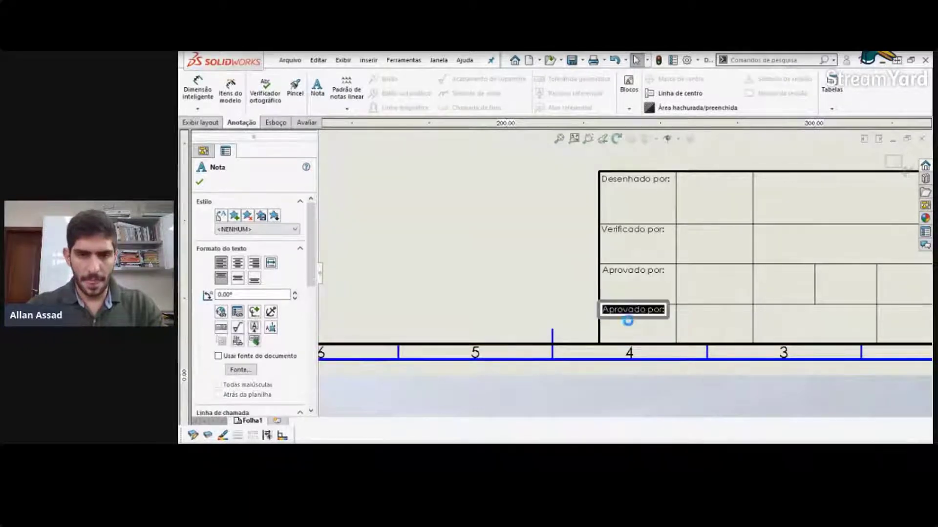
type("Aprovado")
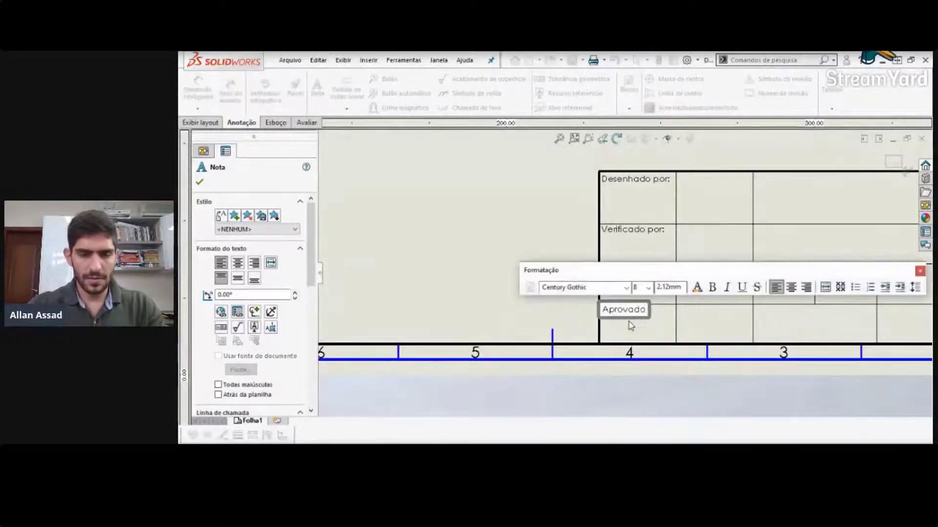
type(" fabrc")
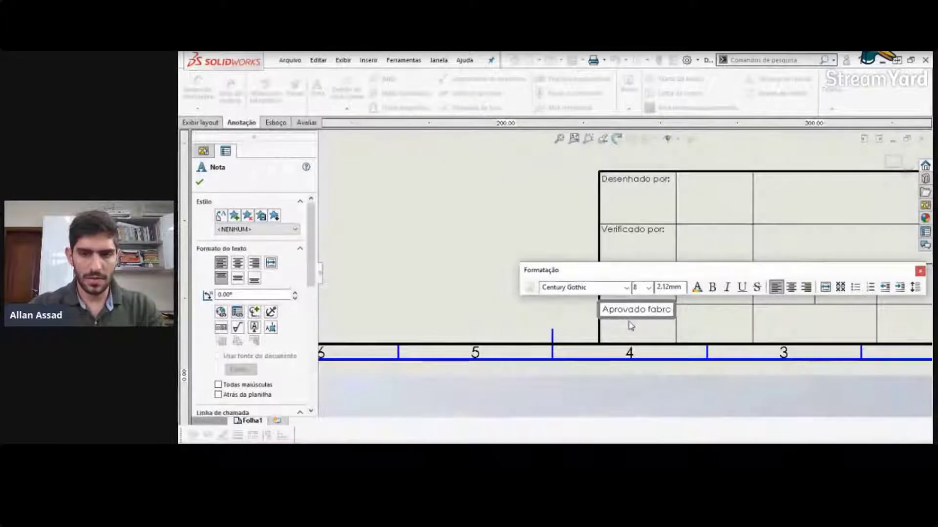
key("BackSpace")
type("ico")
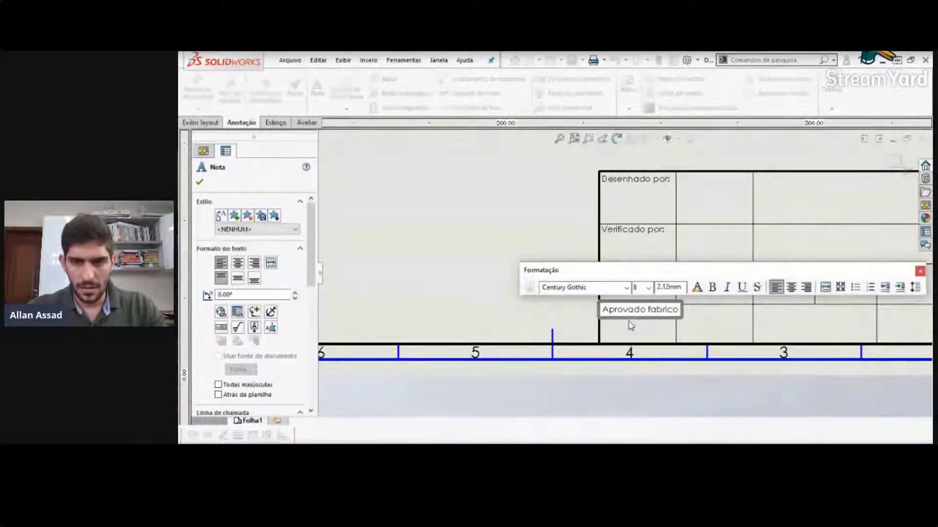
Step: Set the whole "Aprovado fabrico" text to font size 7 and finish it with a colon
left_click(648, 287)
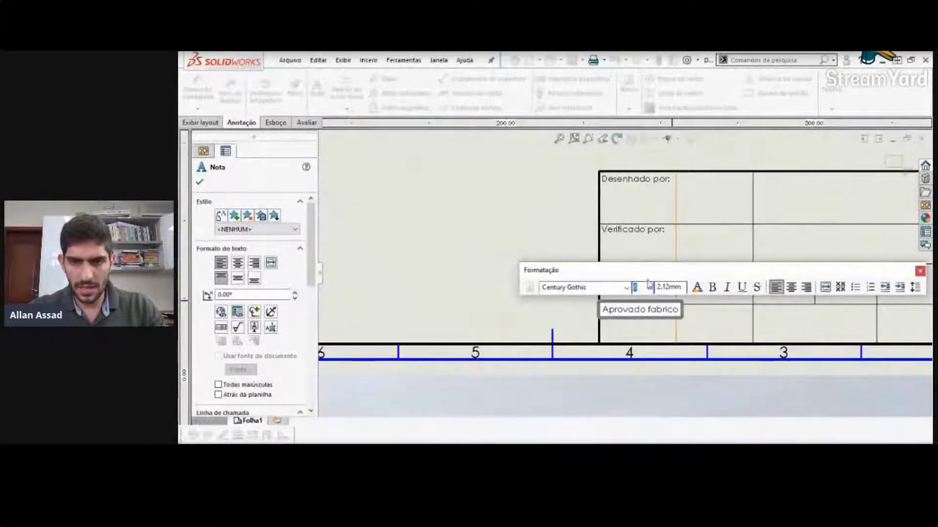
type("7")
key("Return")
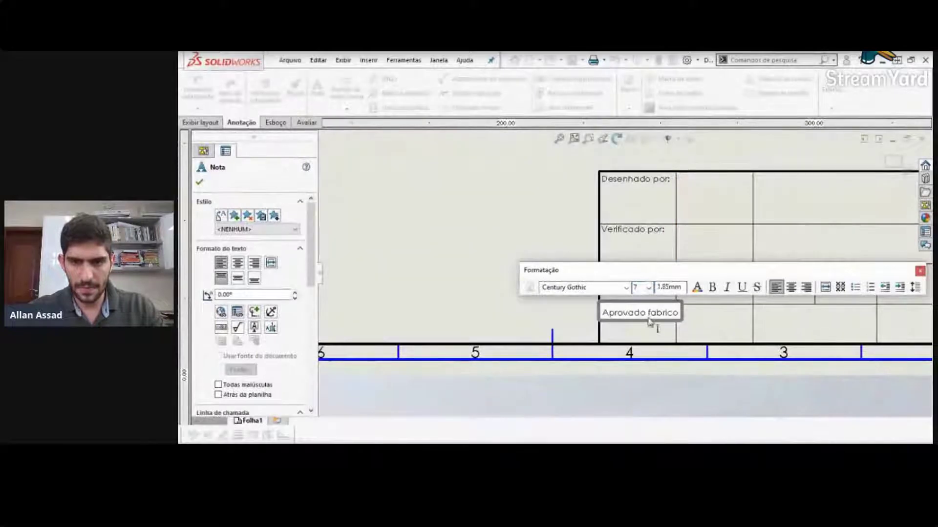
double_click(651, 314)
left_click(620, 315)
left_click_drag(606, 314, 684, 316)
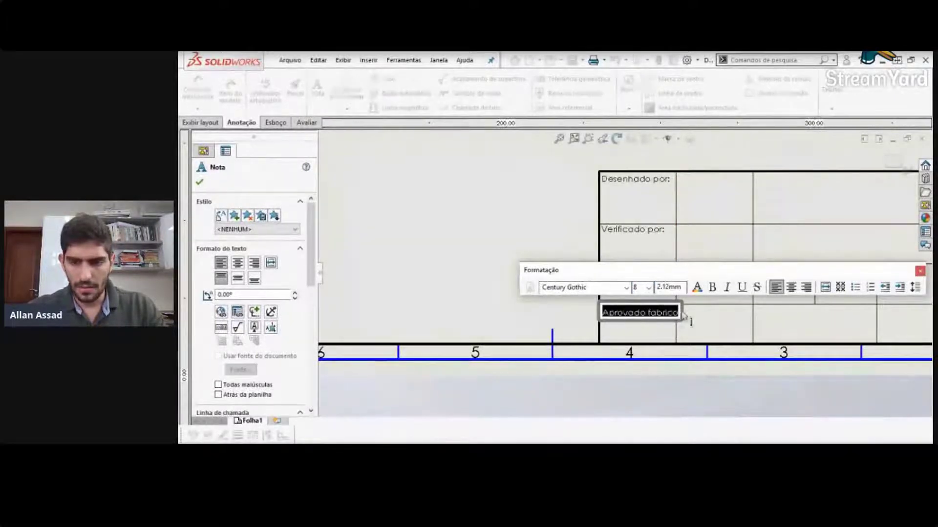
left_click(636, 288)
type("7")
key("Return")
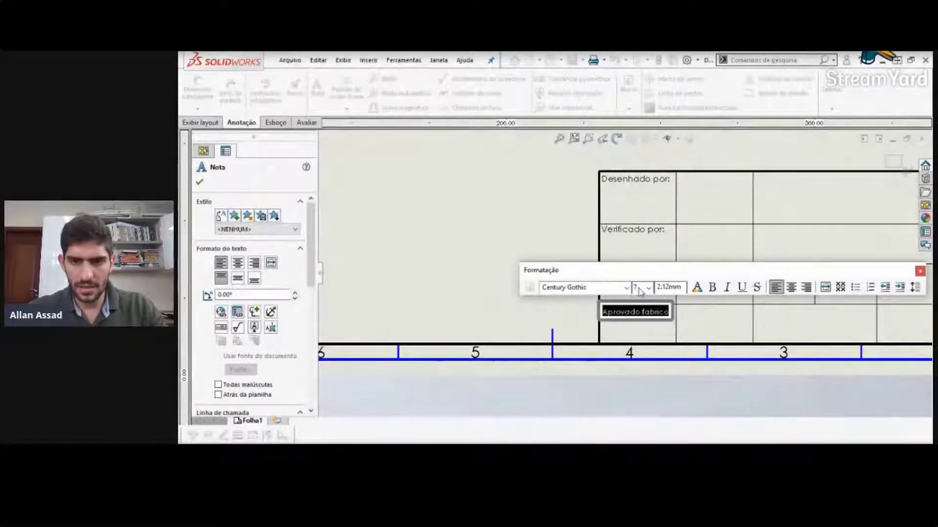
left_click(670, 316)
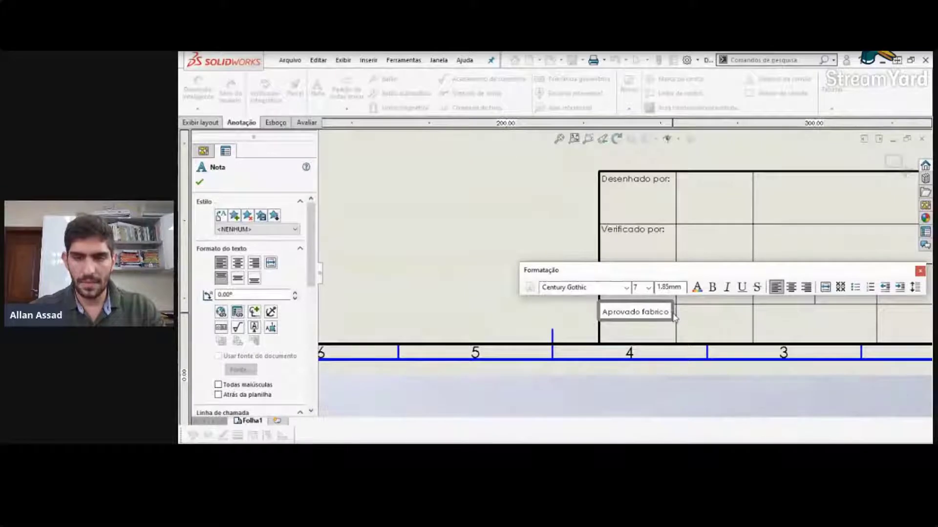
left_click(532, 320)
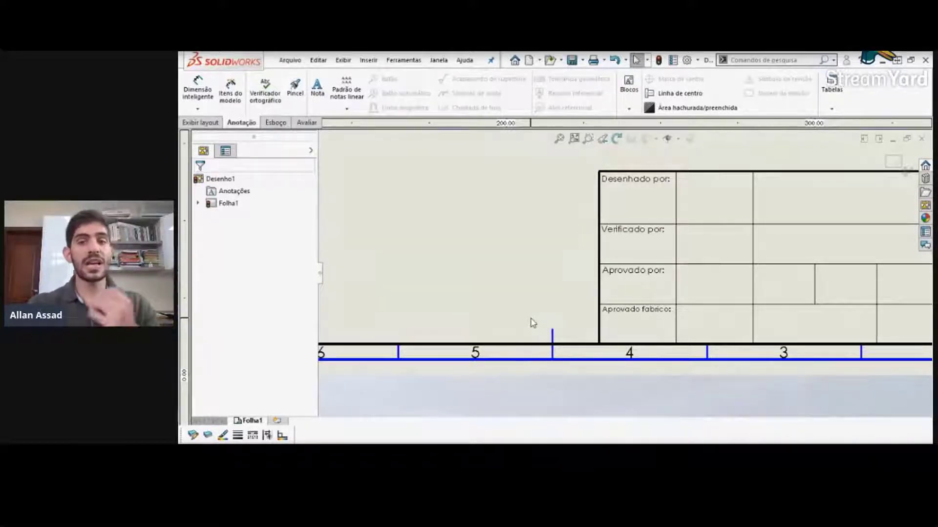
Step: Switch to the Photos image of the reference title block, examine its cell labels, and move its window aside
scroll(683, 284, "up", 3)
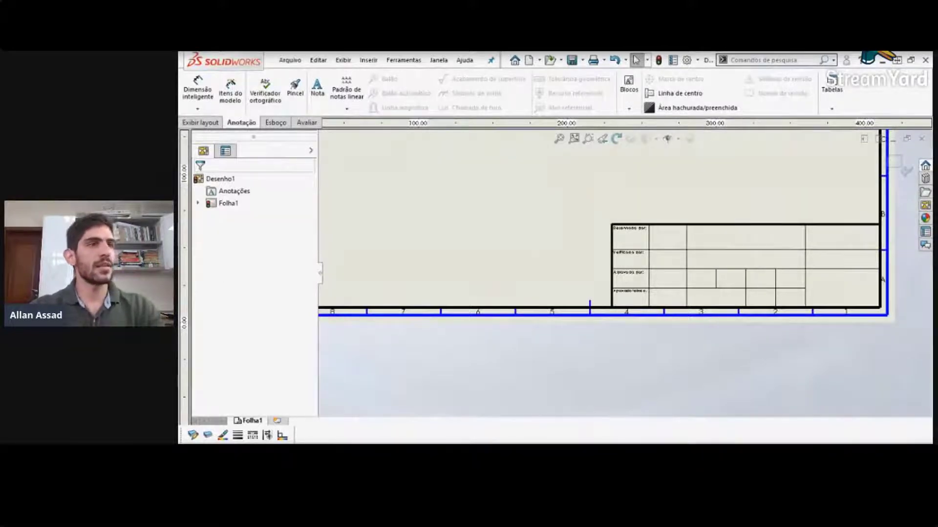
left_click_drag(473, 89, 375, 52)
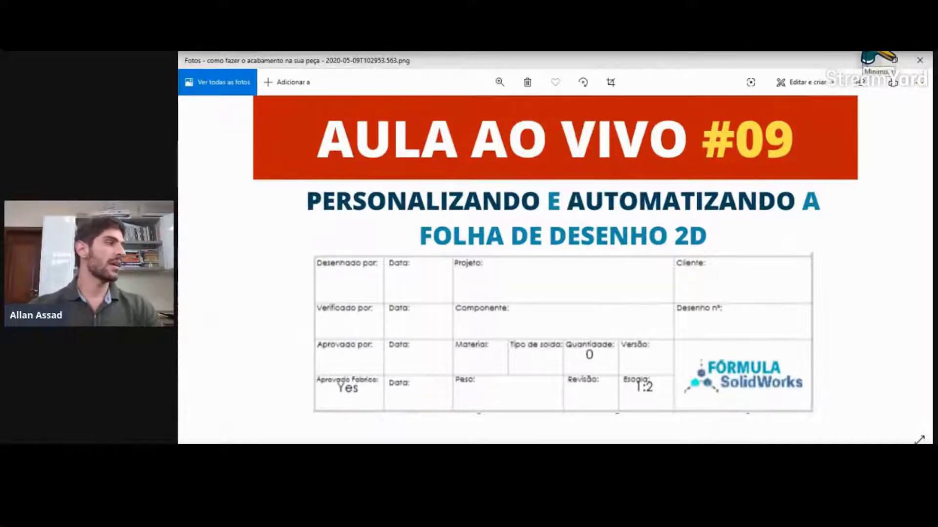
left_click(867, 60)
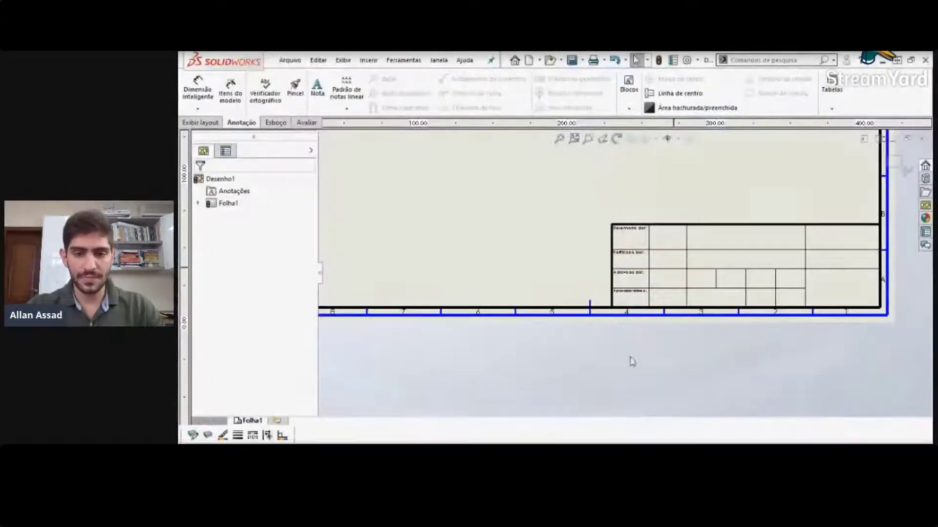
key("alt+Tab")
left_click(893, 60)
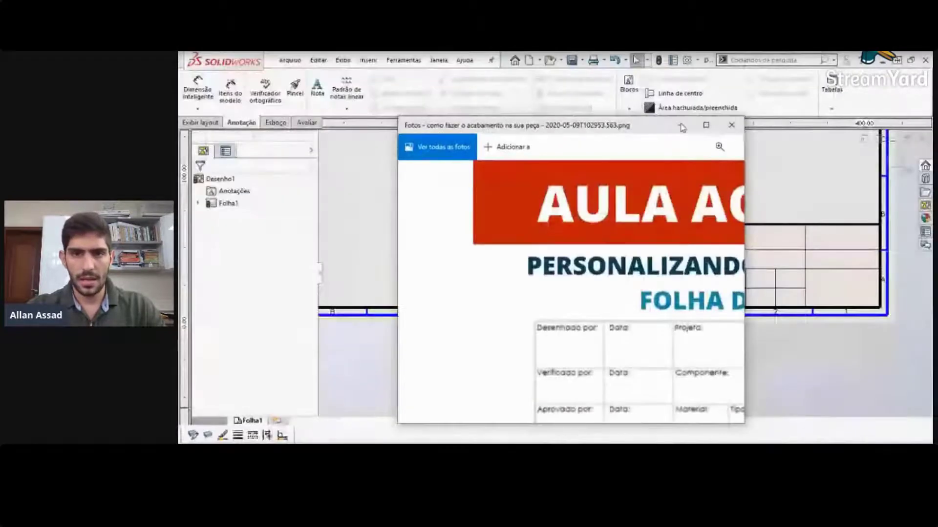
left_click_drag(683, 128, 134, 126)
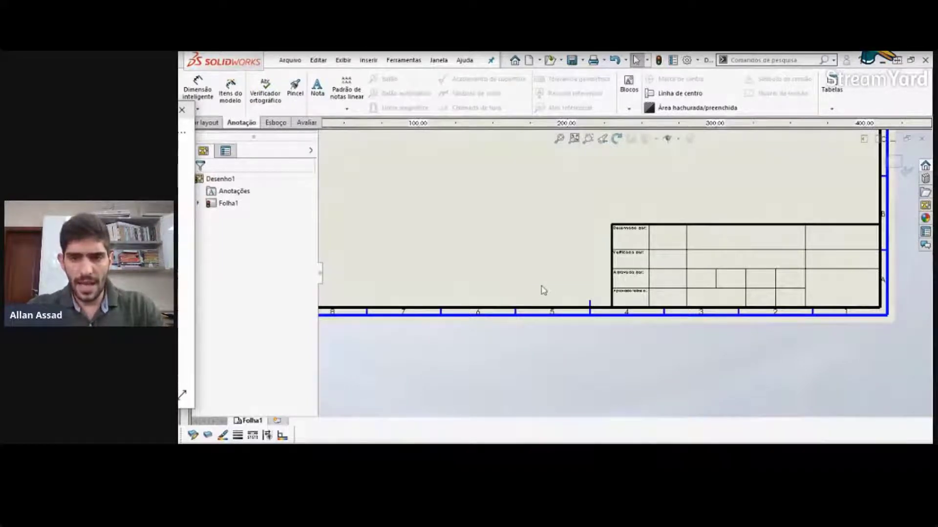
Step: Copy the "Desenhado por:" note into the second cell of the title block's first row, aligned with the original
scroll(542, 290, "down", 3)
left_click(645, 176)
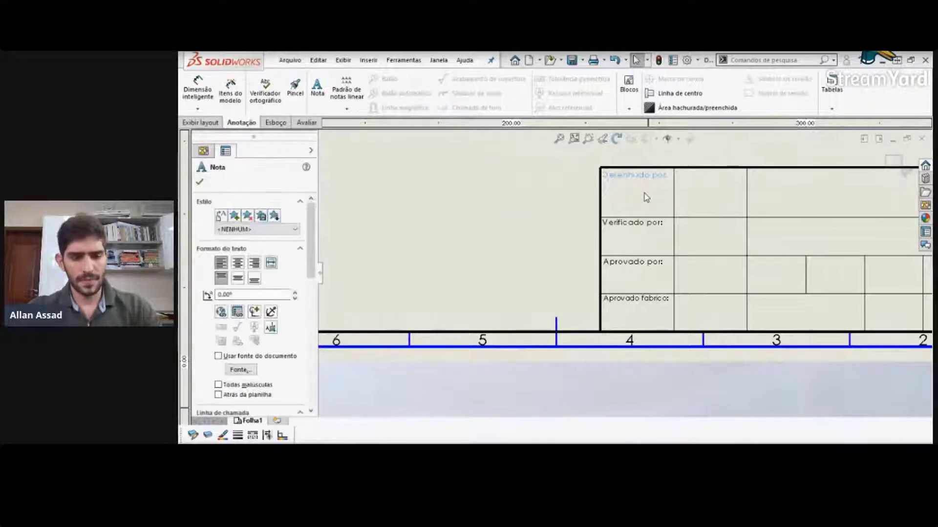
type("Desenhado por:")
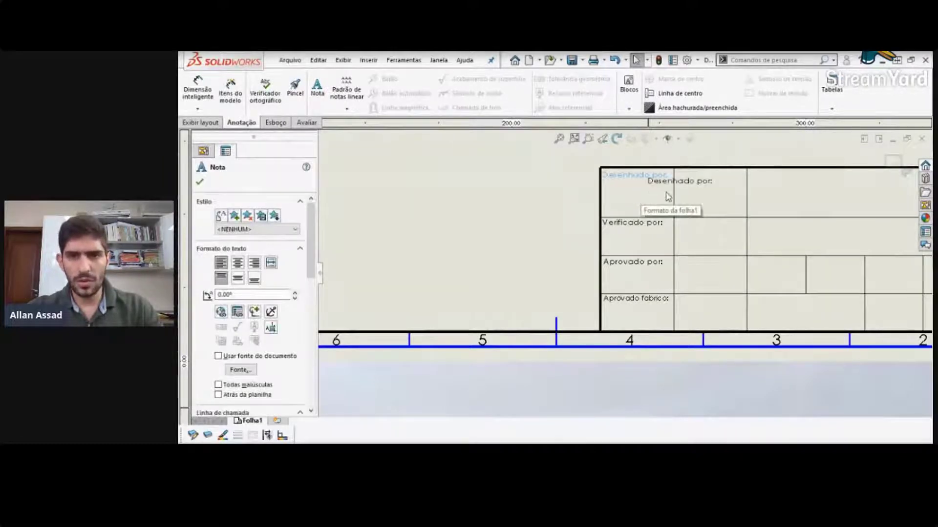
left_click(690, 182)
left_click_drag(695, 187, 716, 180)
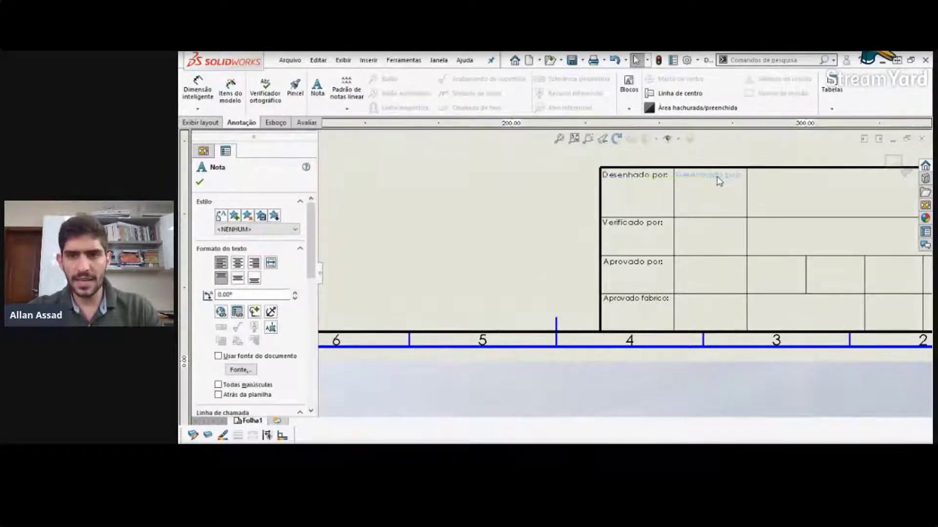
Step: Replace the text of the copied note in the first row's second cell with "Data:"
scroll(711, 181, "up", 3)
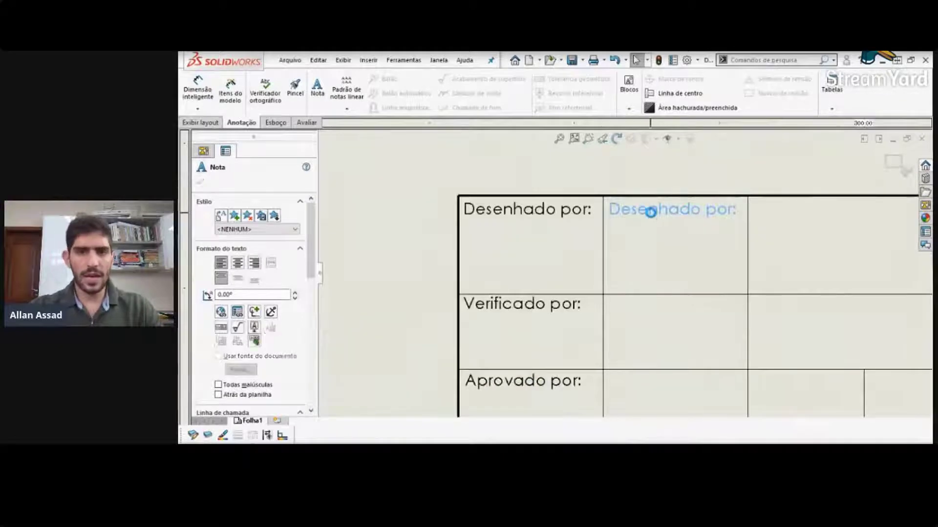
double_click(652, 218)
type("Data")
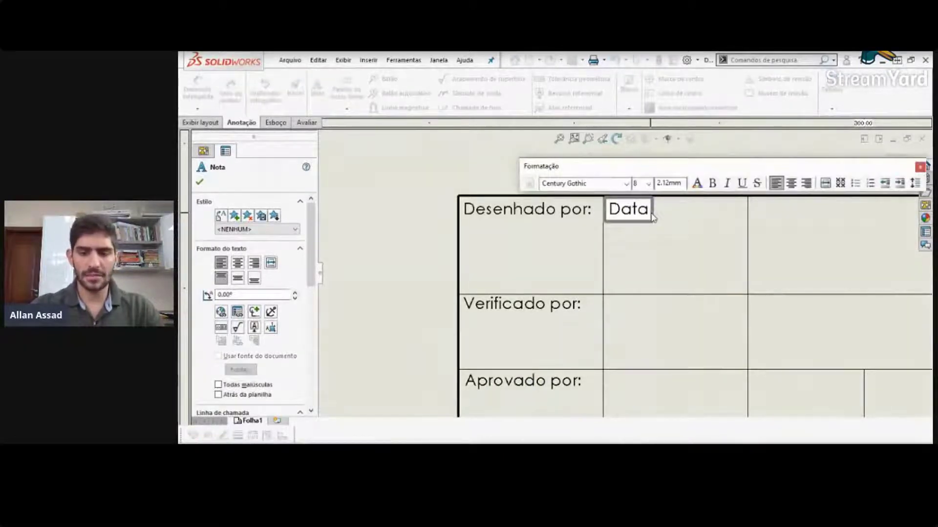
type(":")
left_click(632, 244)
left_click(633, 245)
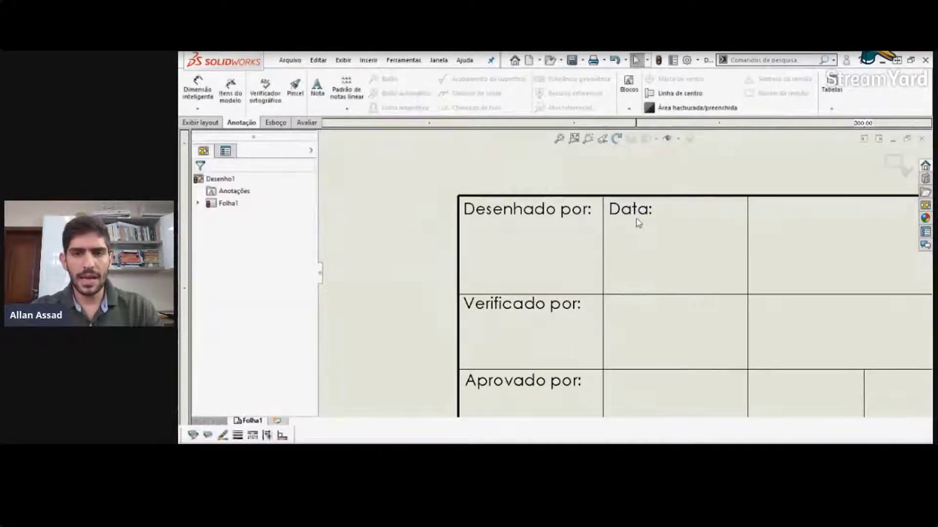
Step: Copy the "Data:" note into the second column beside "Verificado por:", aligned beneath the original
left_click(647, 217)
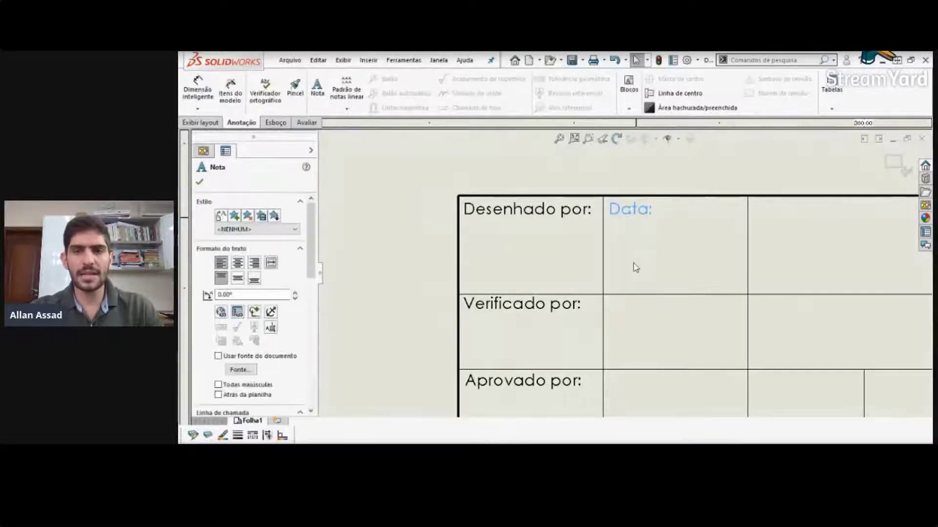
scroll(633, 266, "up", 1)
scroll(630, 292, "up", 1)
left_click(620, 305)
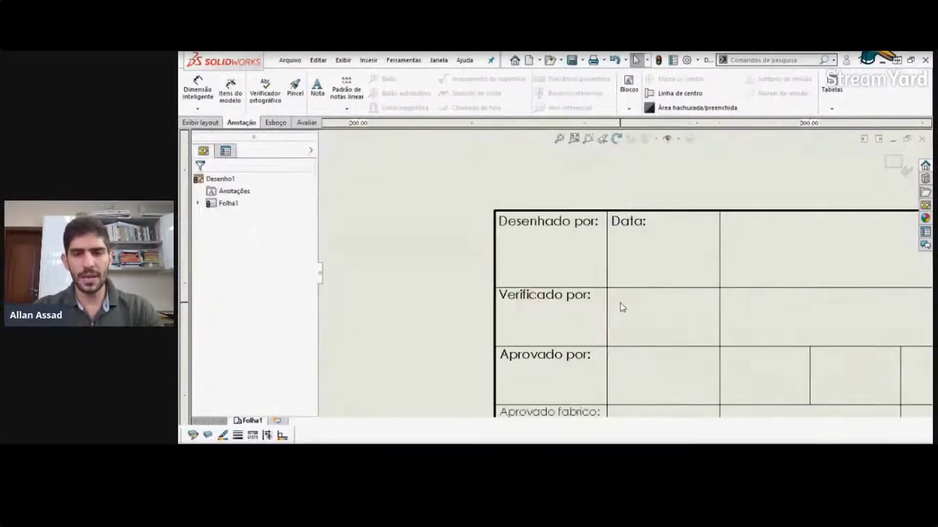
key("ctrl+v")
left_click_drag(623, 304, 624, 298)
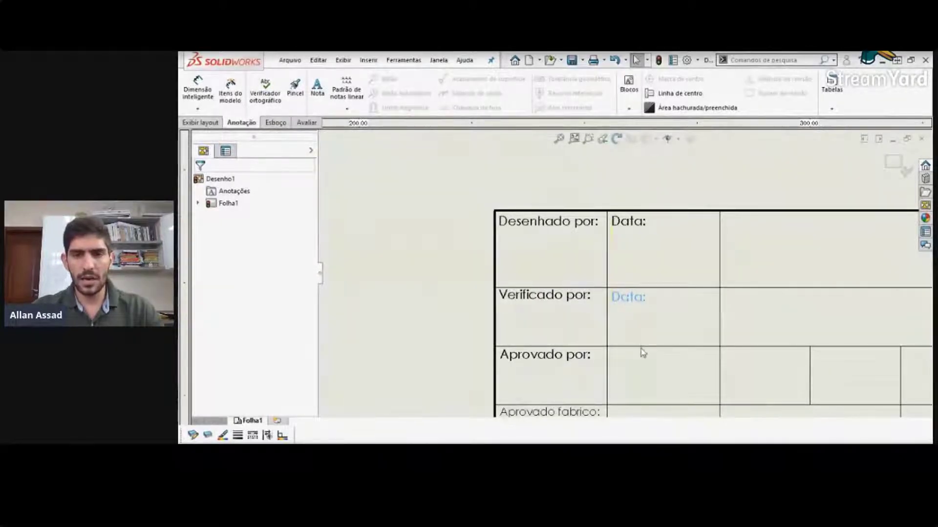
Step: Paste another "Data:" note in the second column beside "Aprovado por:" and align it with the notes above
scroll(679, 351, "up", 2)
scroll(645, 332, "down", 1)
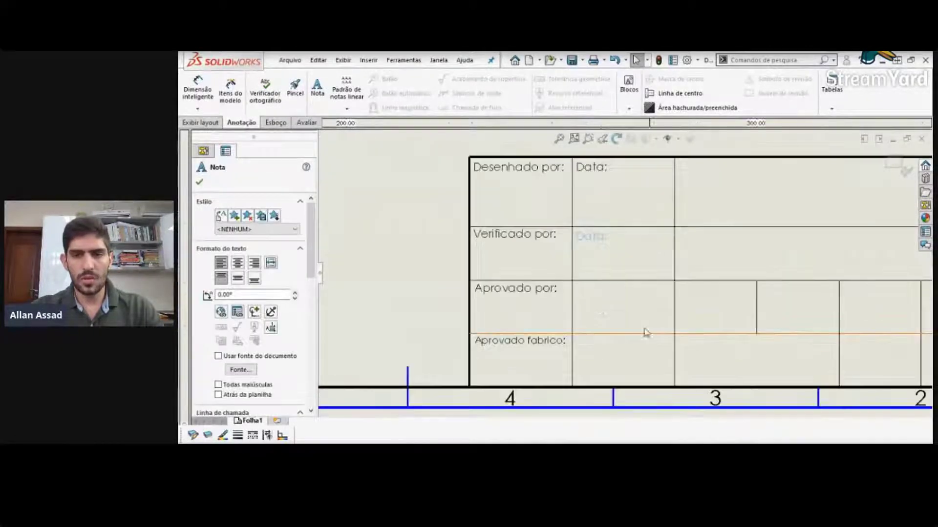
left_click(596, 304)
key("ctrl+v")
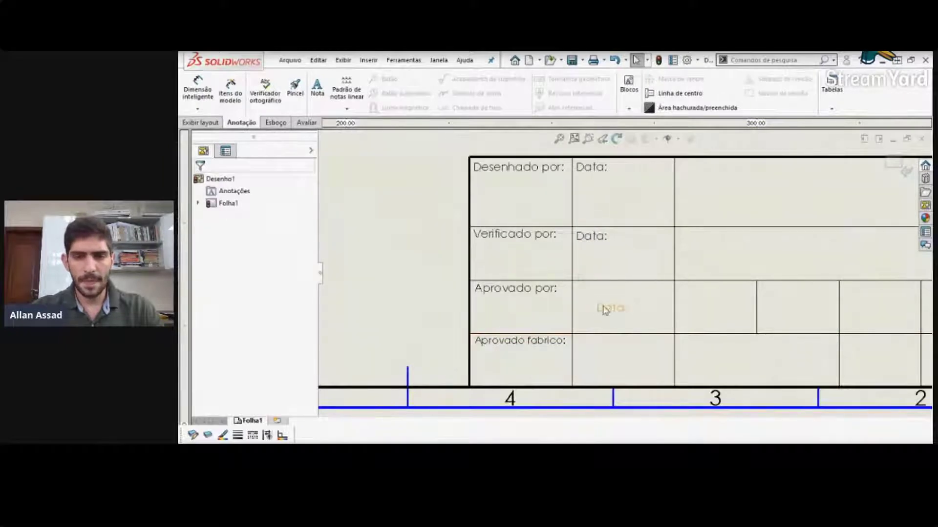
left_click_drag(605, 308, 593, 293)
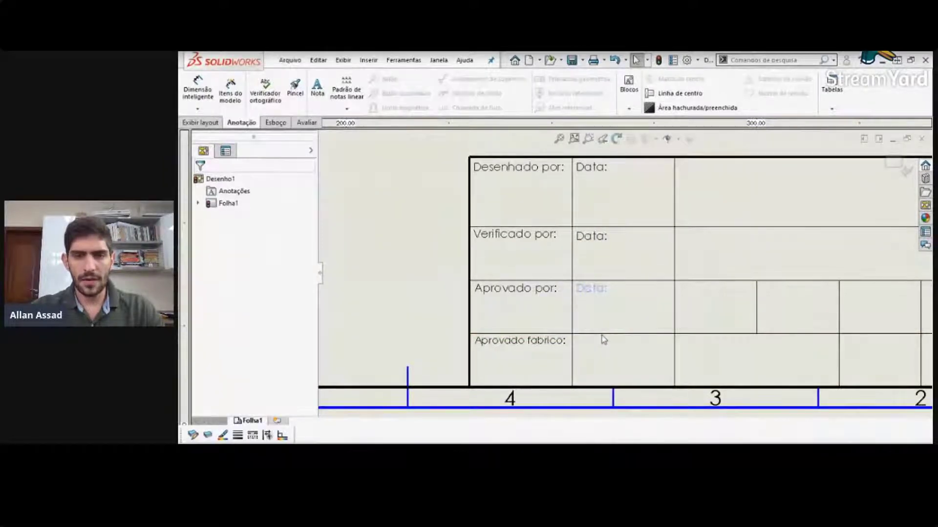
Step: Paste a "Data:" note in the second column beside "Aprovado fabrico:" and align it with the notes above
scroll(602, 349, "up", 1)
key("ctrl+v")
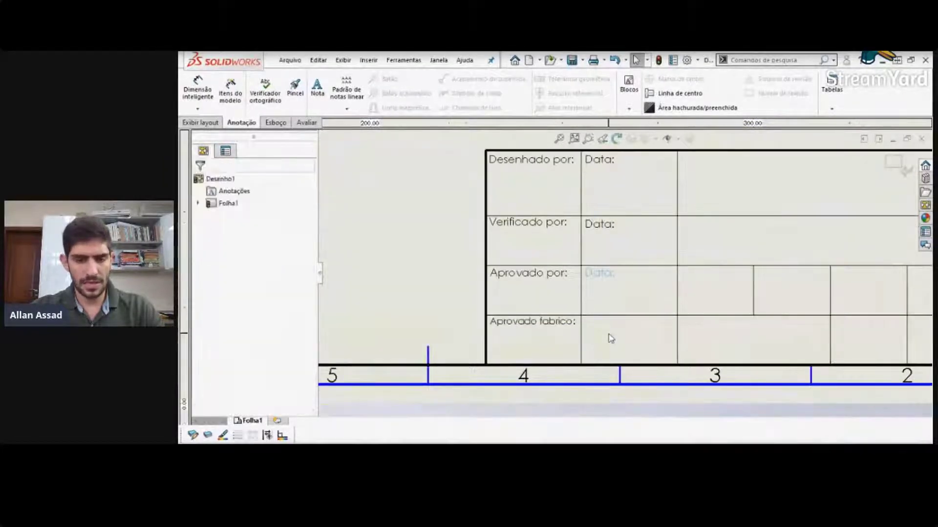
left_click_drag(616, 347, 594, 330)
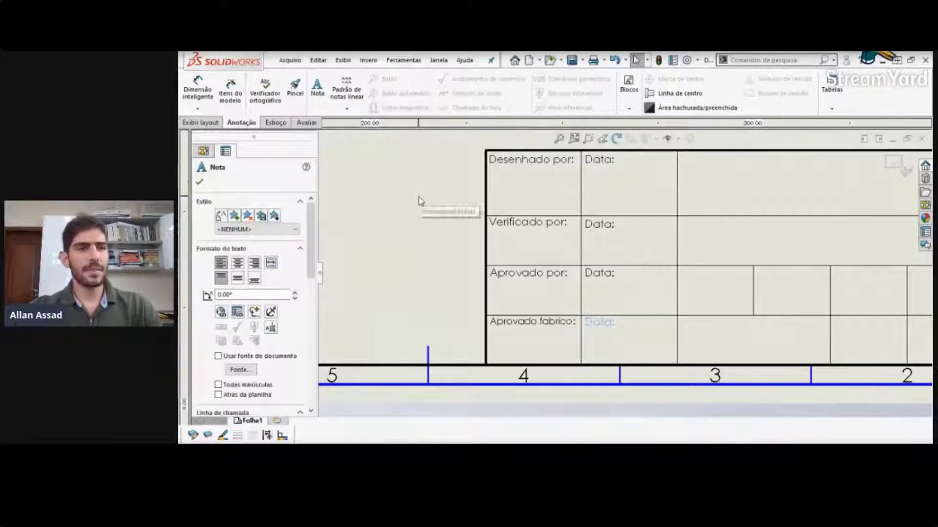
left_click(419, 201)
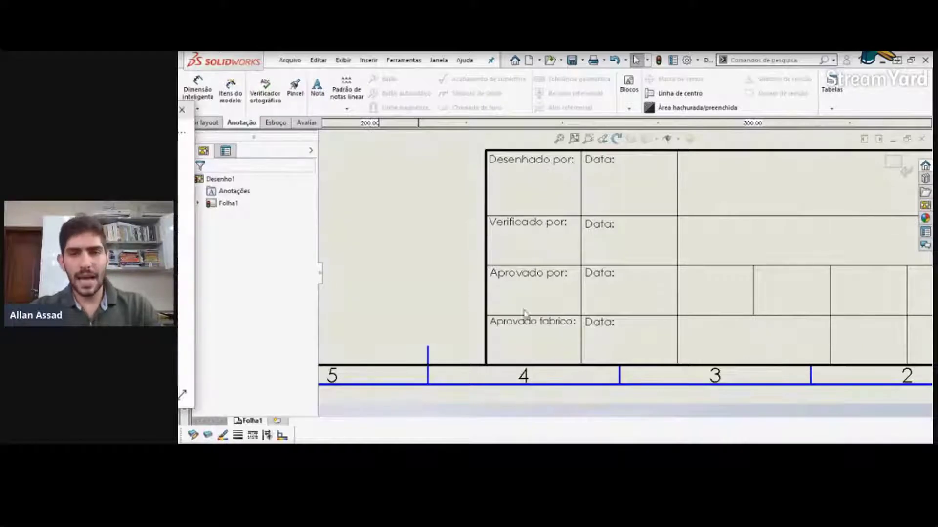
Step: Copy the first-row "Data:" note into the wide third cell of that row and change its text to "Projeto:"
left_click(603, 168)
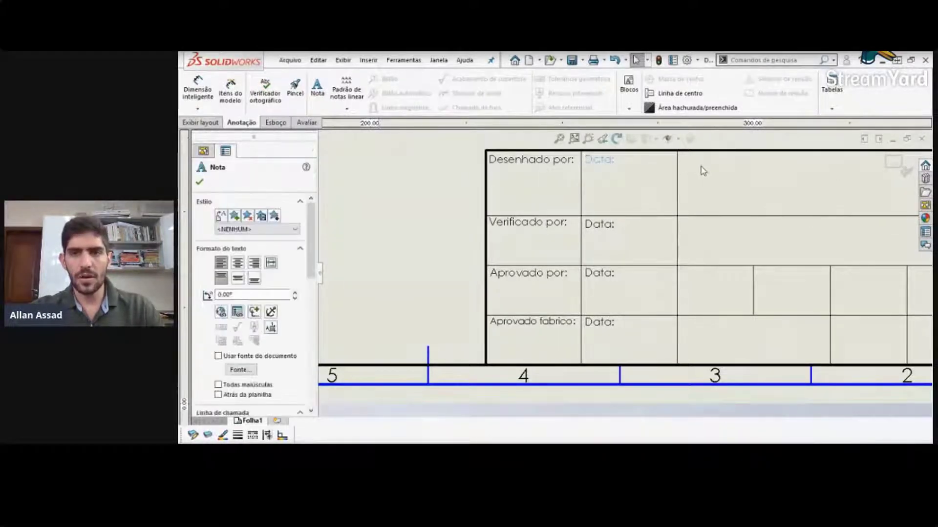
key("ctrl+v")
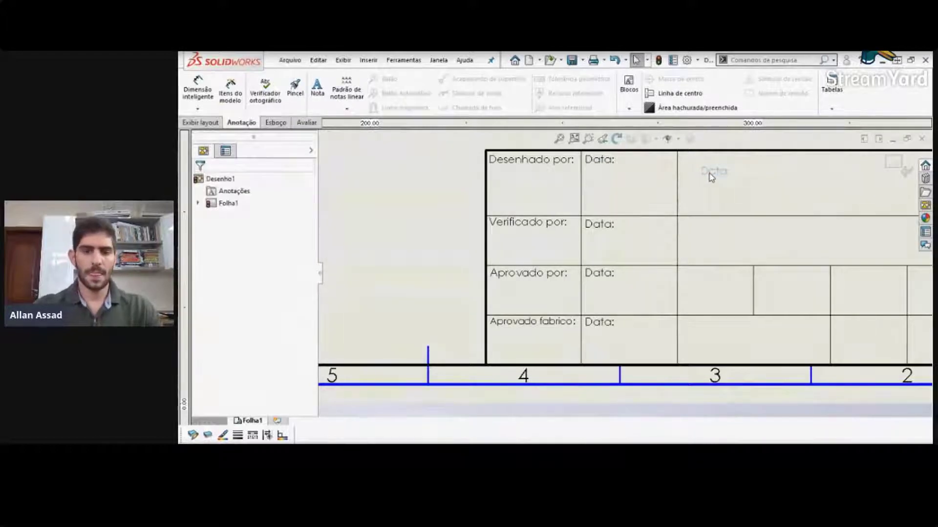
double_click(713, 171)
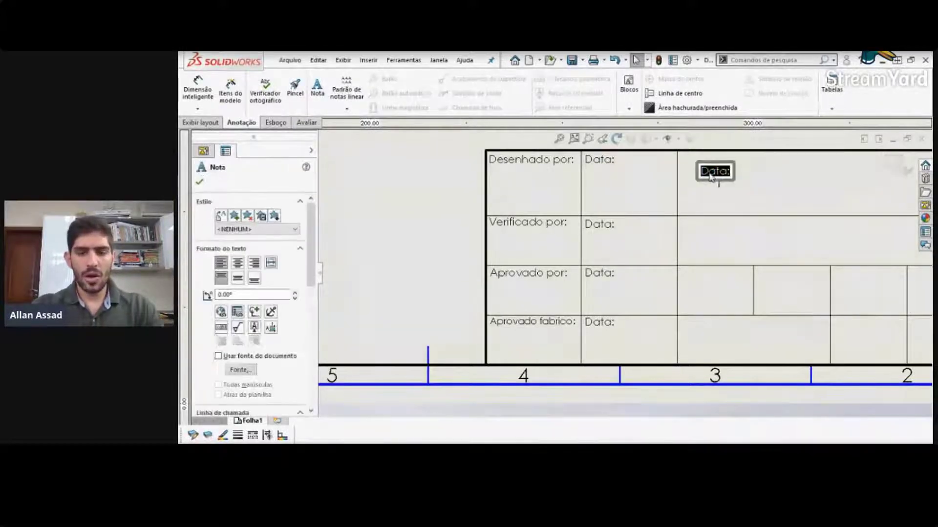
type("Proje")
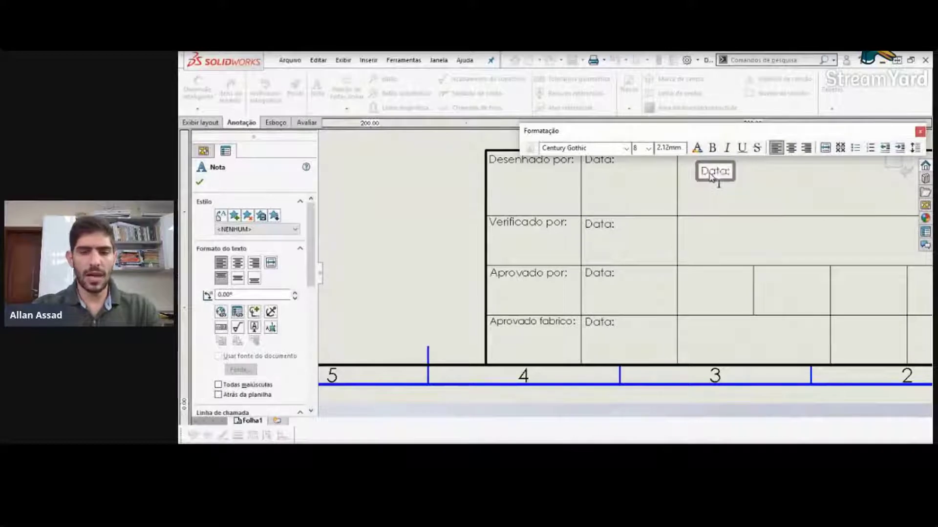
type("to")
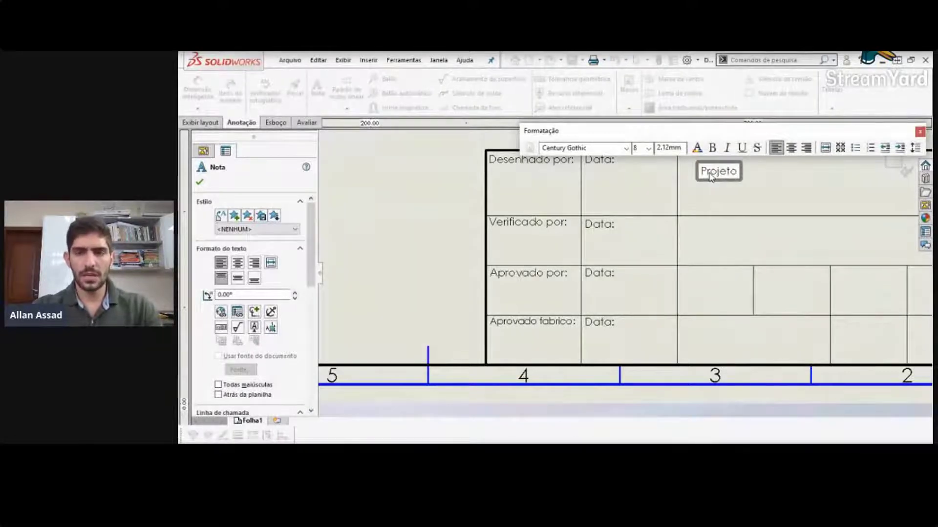
type(":")
Step: Set the word "Projeto" to font size 10 and move the note to the upper-left corner of its cell
double_click(708, 172)
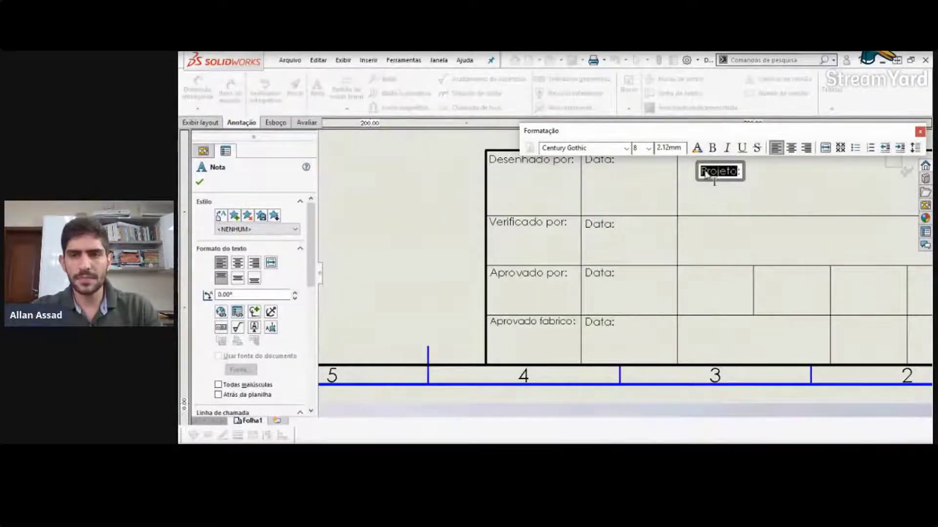
left_click(648, 148)
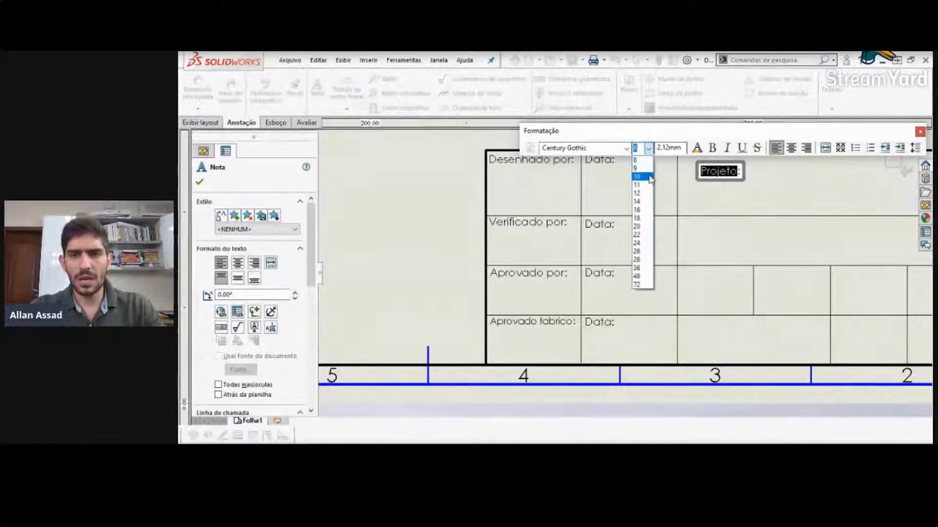
left_click(637, 177)
left_click(751, 184)
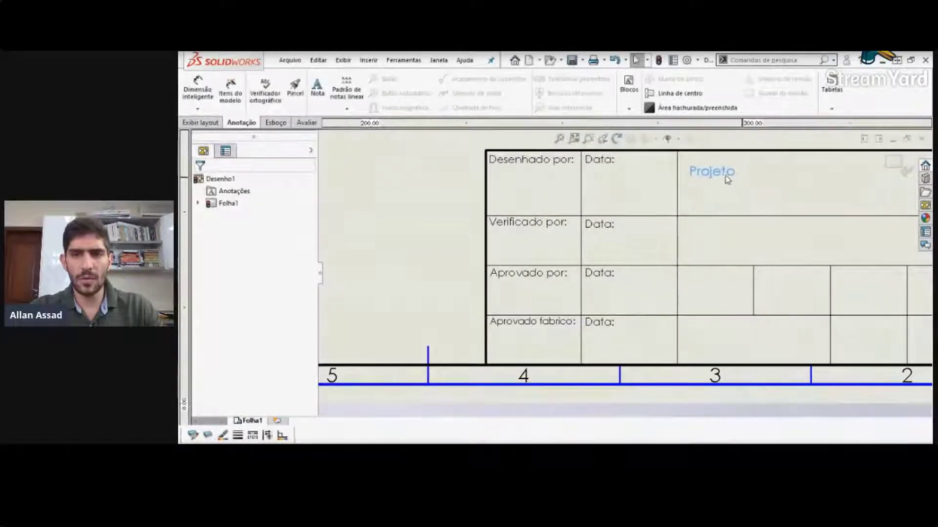
left_click_drag(728, 180, 723, 170)
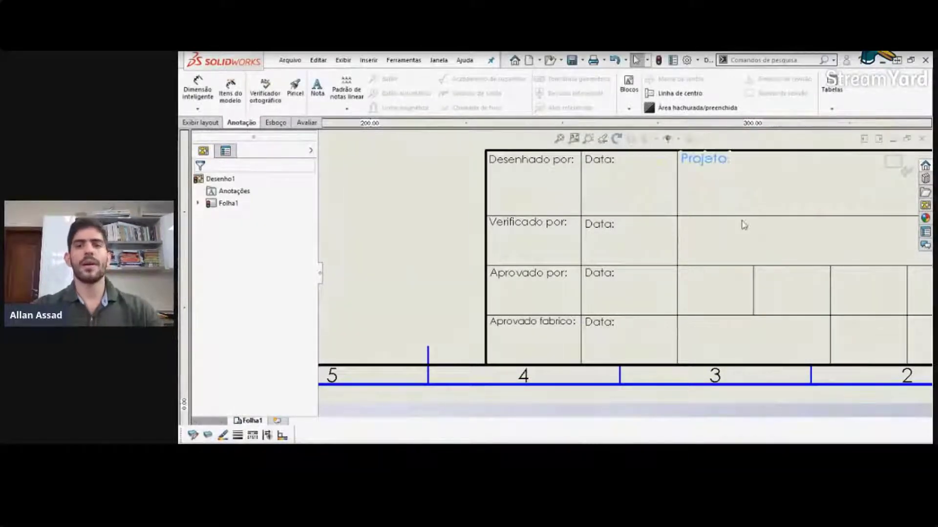
Step: Copy the "Projeto:" note into the wide cell directly below it in the second row
scroll(713, 262, "up", 2)
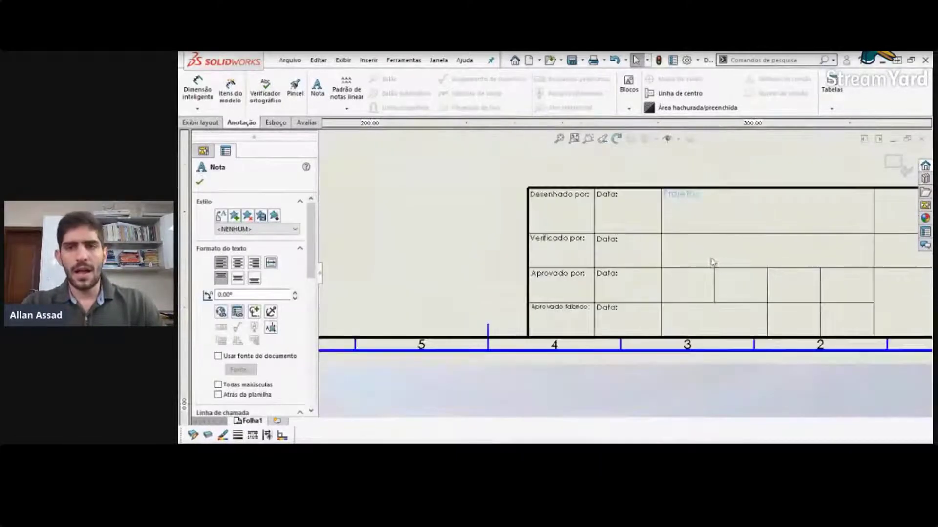
scroll(669, 211, "down", 2)
left_click(670, 211)
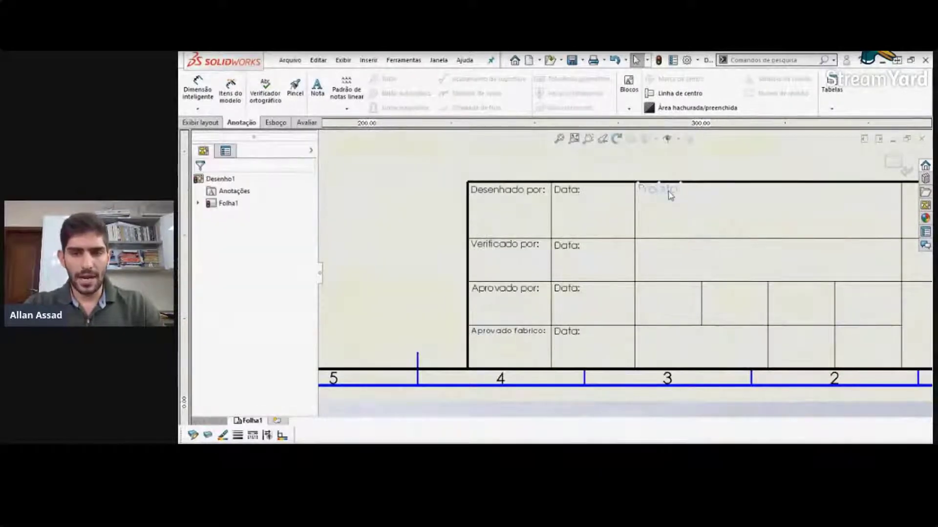
key("ctrl+v")
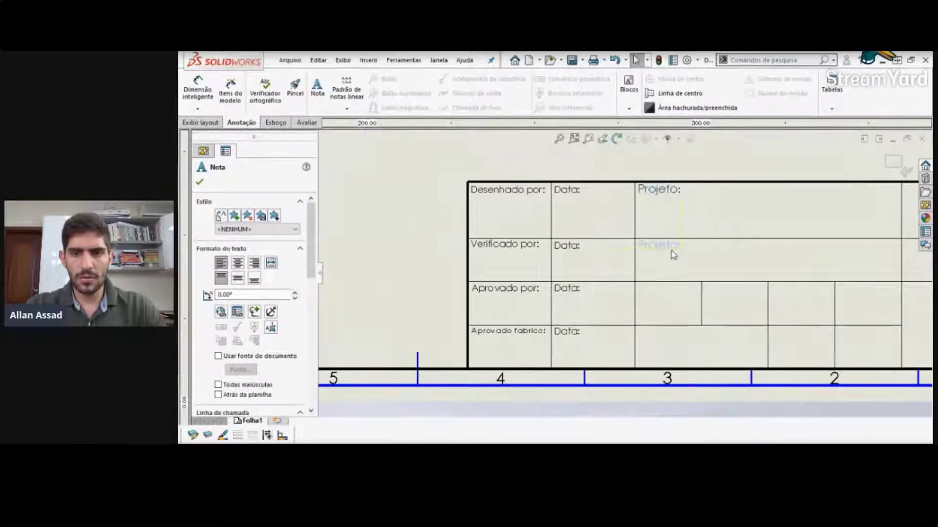
Step: Replace the text of the copied note in the second row with "Componente:" and align it in its cell's upper-left corner
left_click(669, 247)
double_click(669, 247)
type("Com")
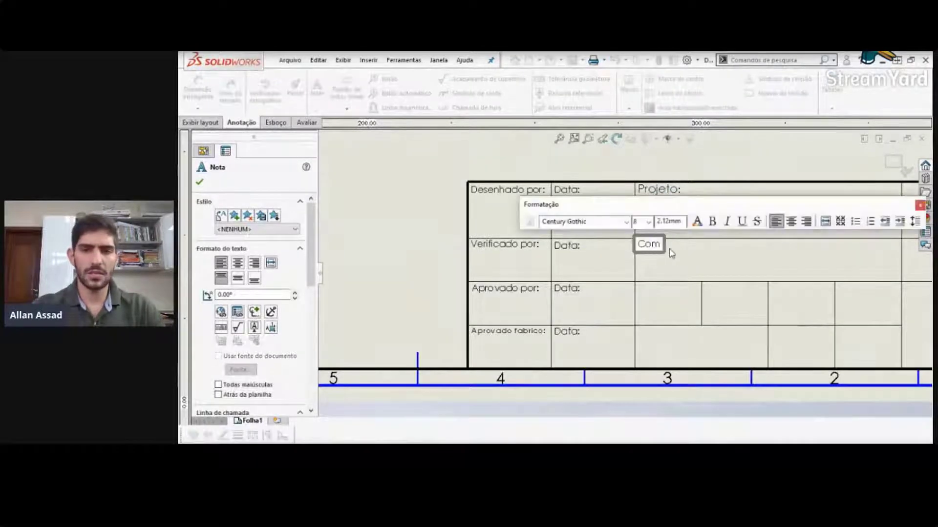
type("ponente:")
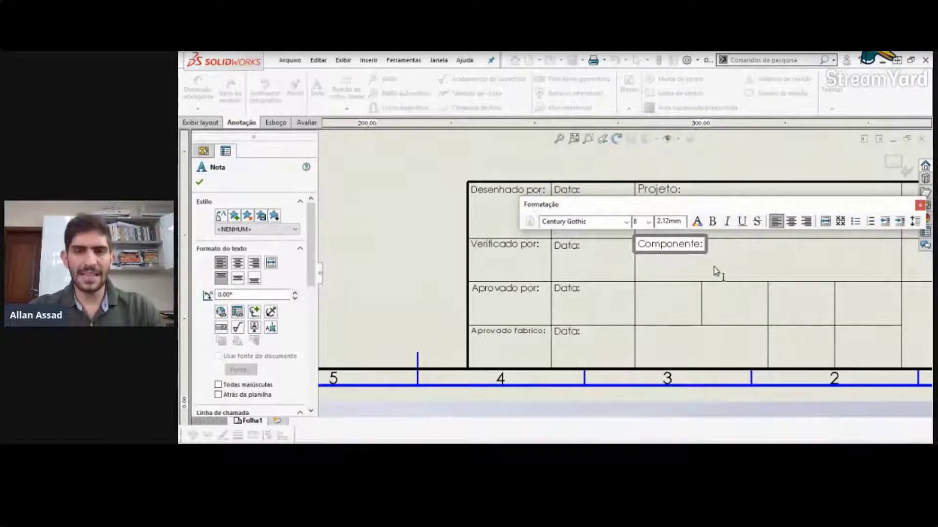
left_click(715, 271)
scroll(684, 263, "down", 3)
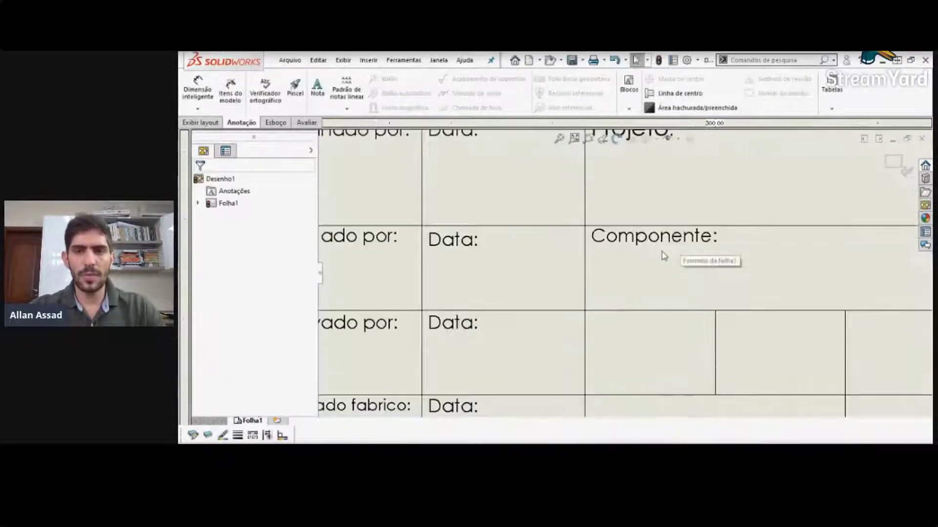
left_click_drag(666, 247, 663, 252)
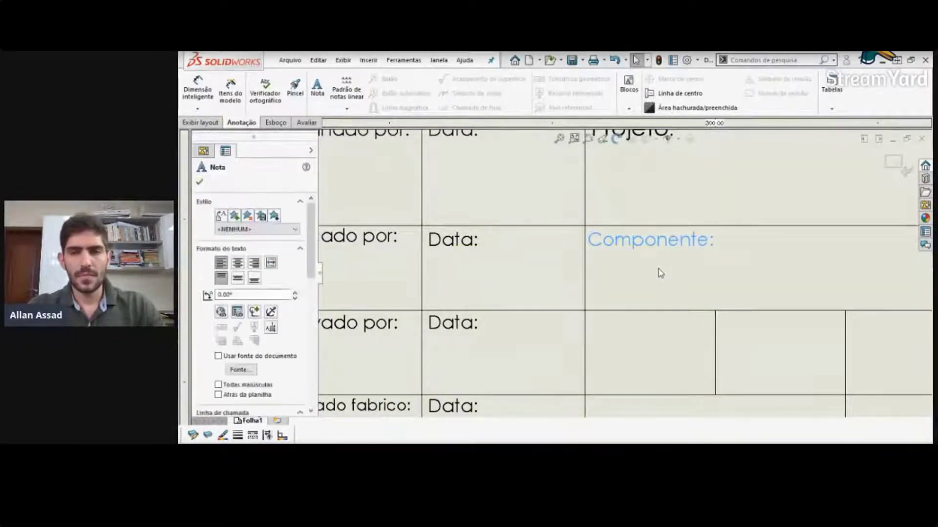
Step: Copy the "Projeto:" note into the last cell of the first row and change its text to "Cliente:"
scroll(688, 249, "up", 6)
left_click(783, 203)
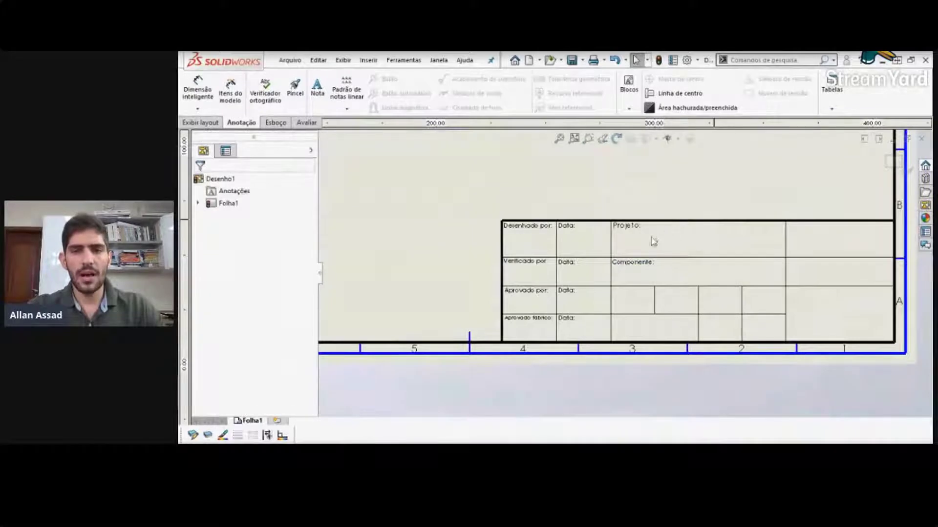
scroll(651, 240, "down", 1)
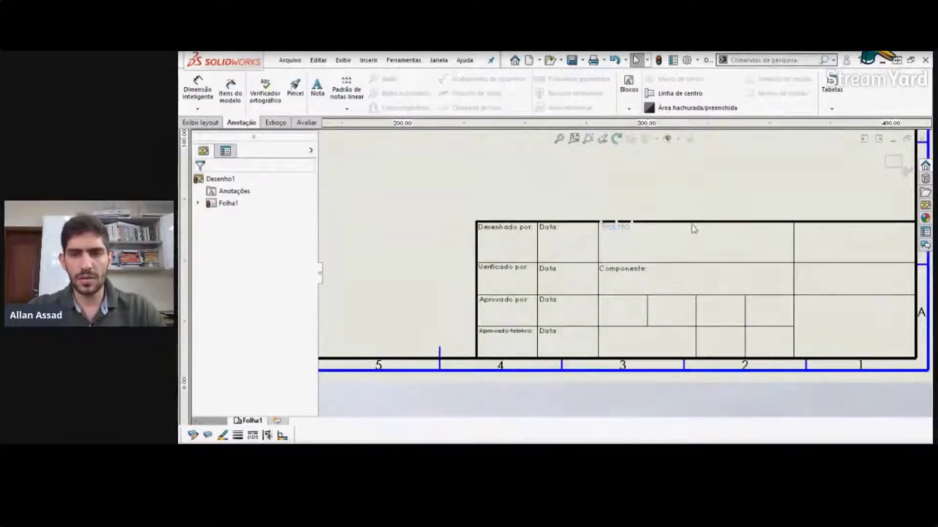
left_click_drag(609, 226, 807, 235)
double_click(807, 233)
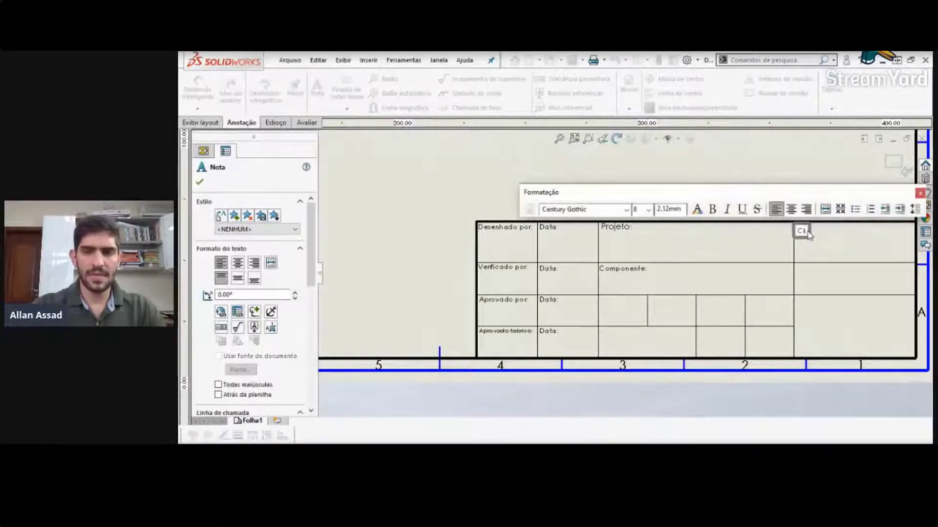
type("Cliente:")
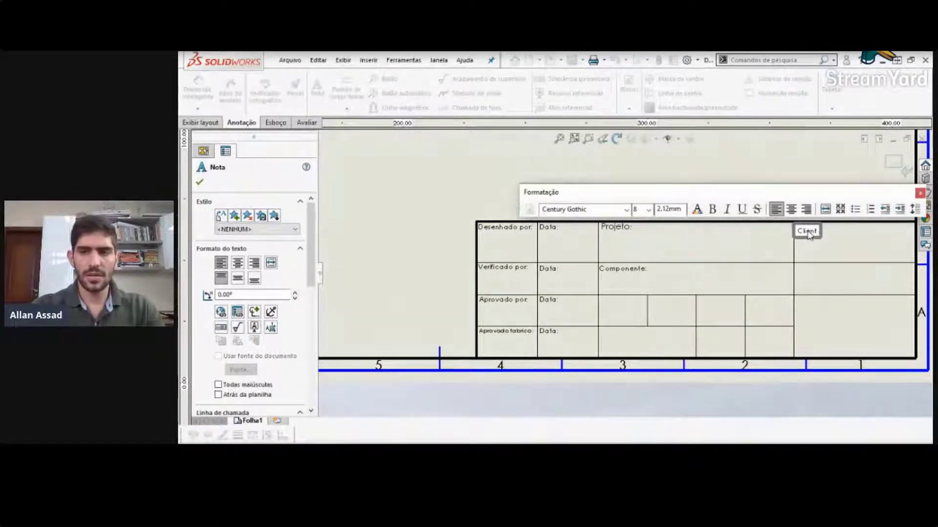
Step: Copy the "Cliente:" note into the cell directly below it and align it near that cell's upper-left corner
left_click(796, 172)
left_click(818, 234)
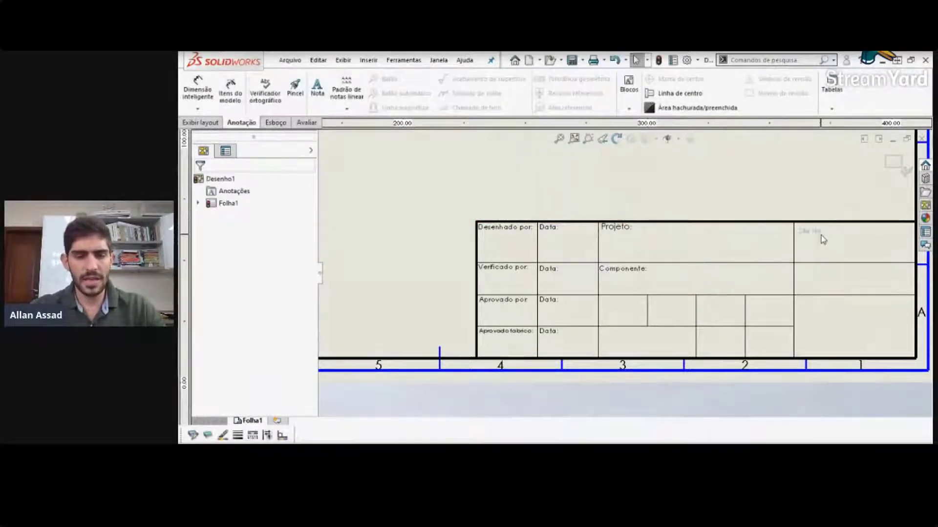
left_click(800, 273)
type("Cliente:")
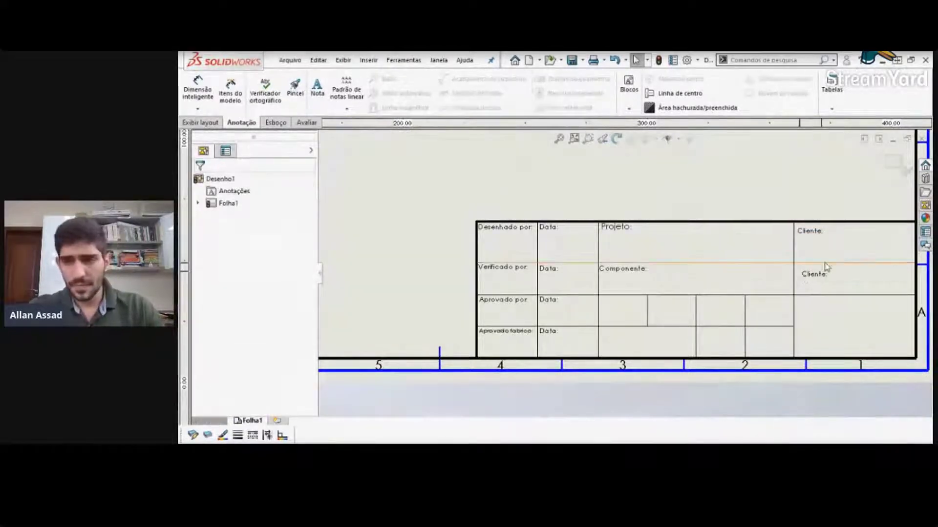
left_click_drag(819, 276, 812, 273)
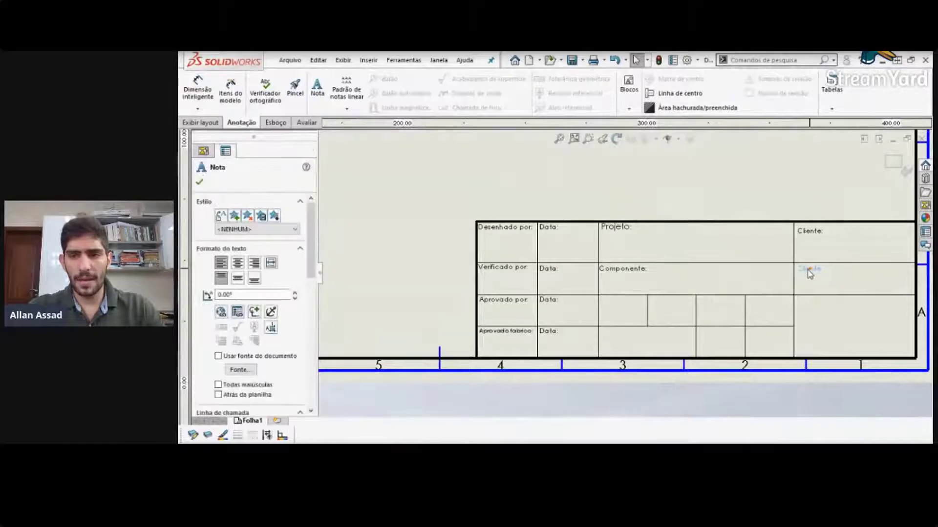
Step: Replace the text of the copied note in the last cell of the second row with "Desenho nº:"
double_click(810, 270)
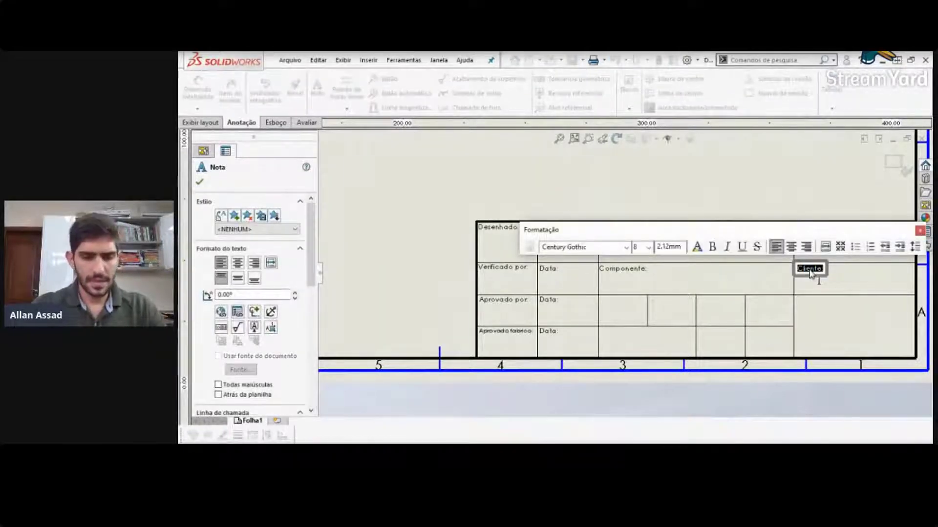
key("BackSpace")
type("Desen")
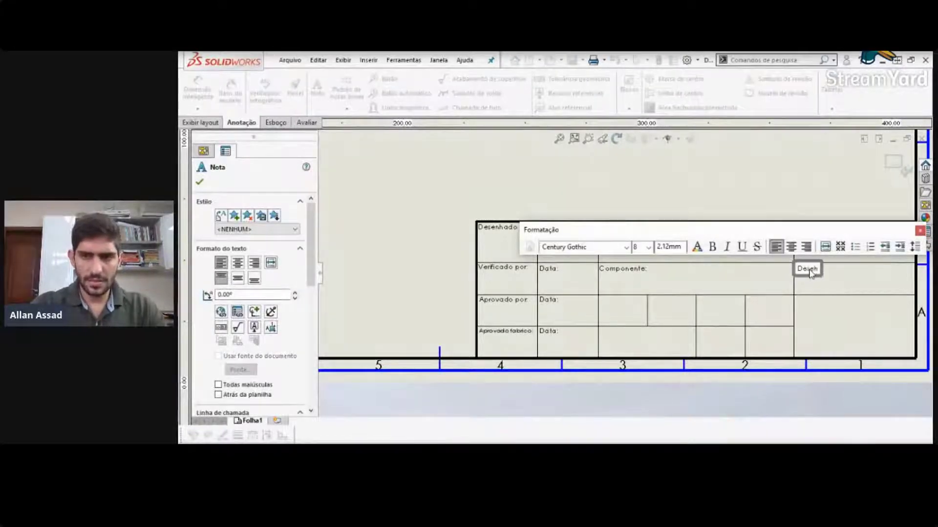
type("ho nº")
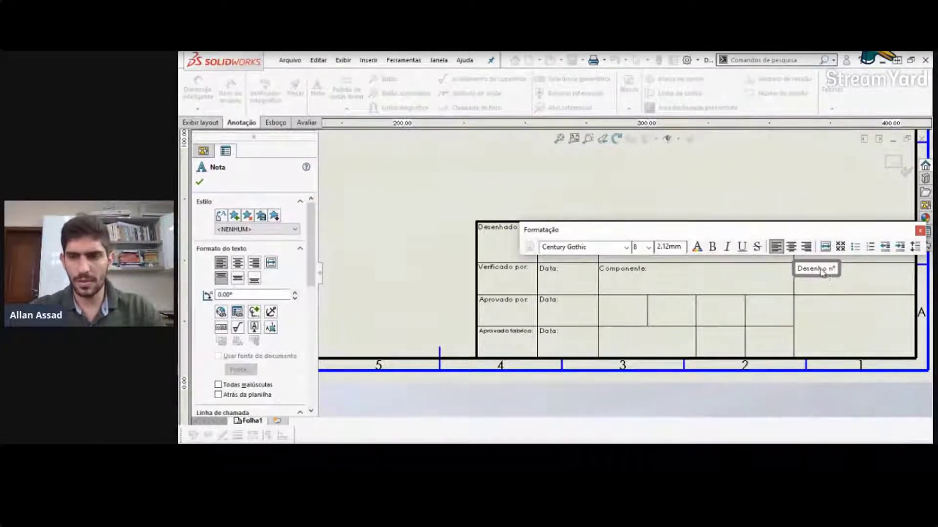
type(";")
key("BackSpace")
type(":")
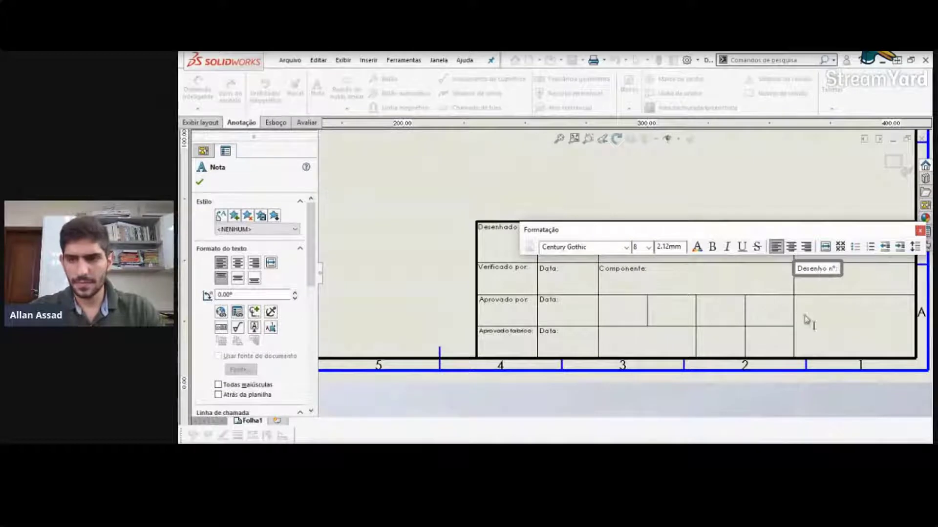
left_click(838, 321)
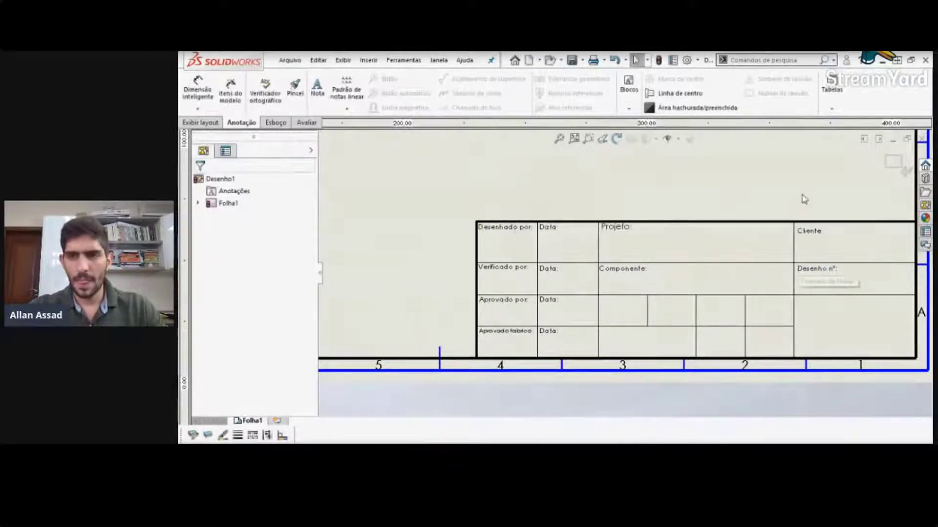
Step: Copy the "Desenho nº:" note into the third-row cell below "Componente:" and change its text to "Material"
double_click(827, 270)
left_click(807, 272)
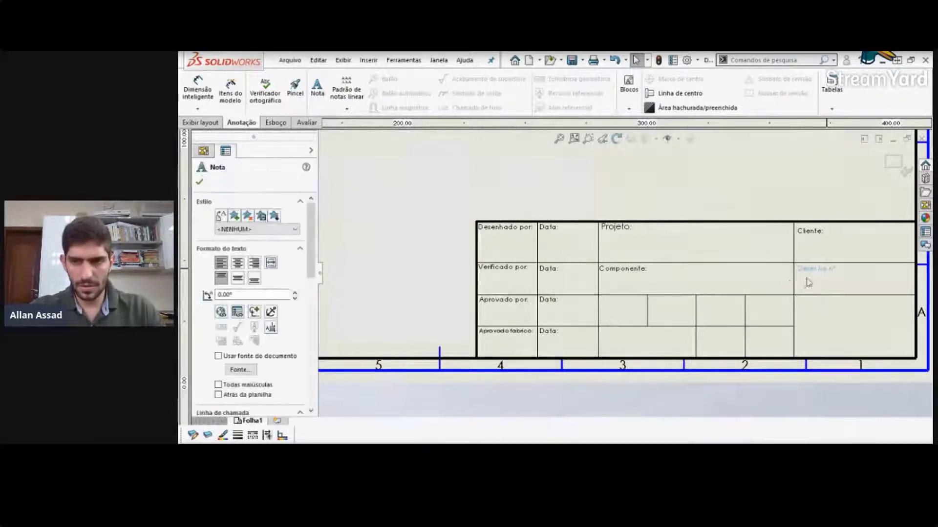
key("ctrl+c")
key("ctrl+v")
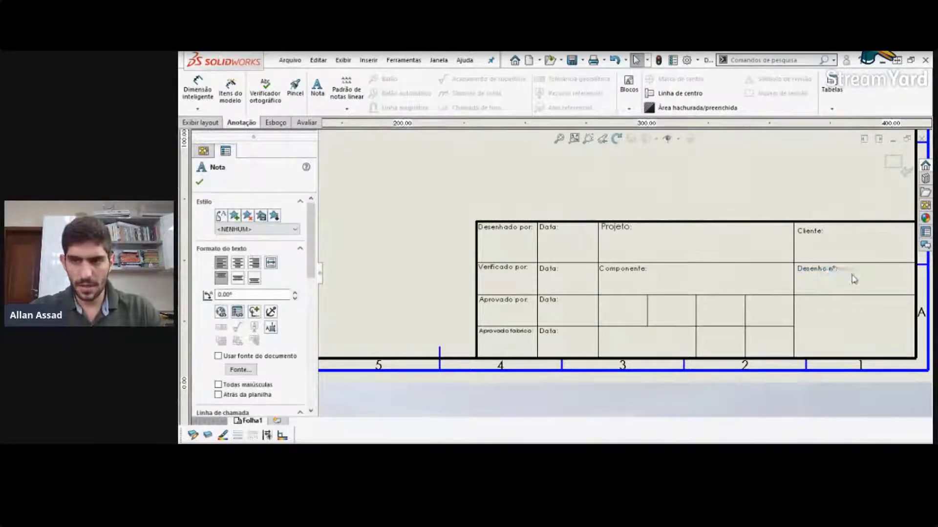
left_click(620, 303)
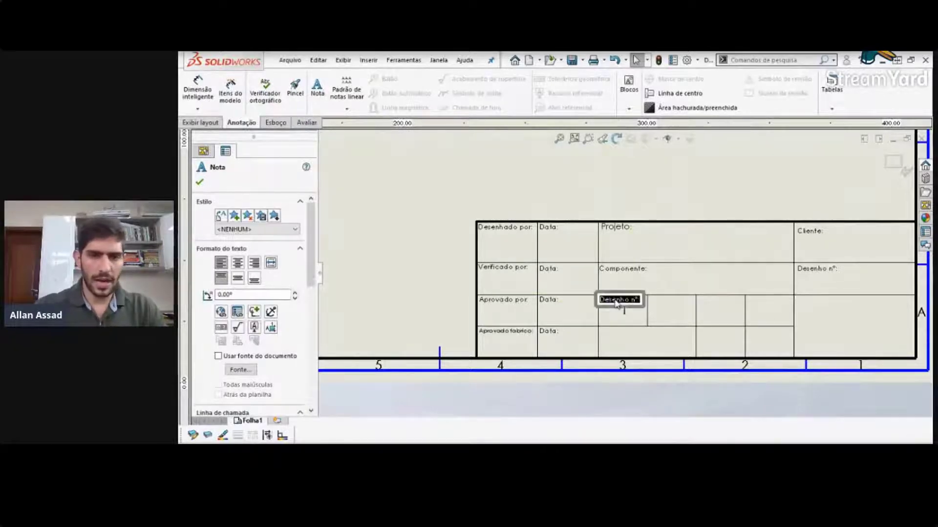
type("Material")
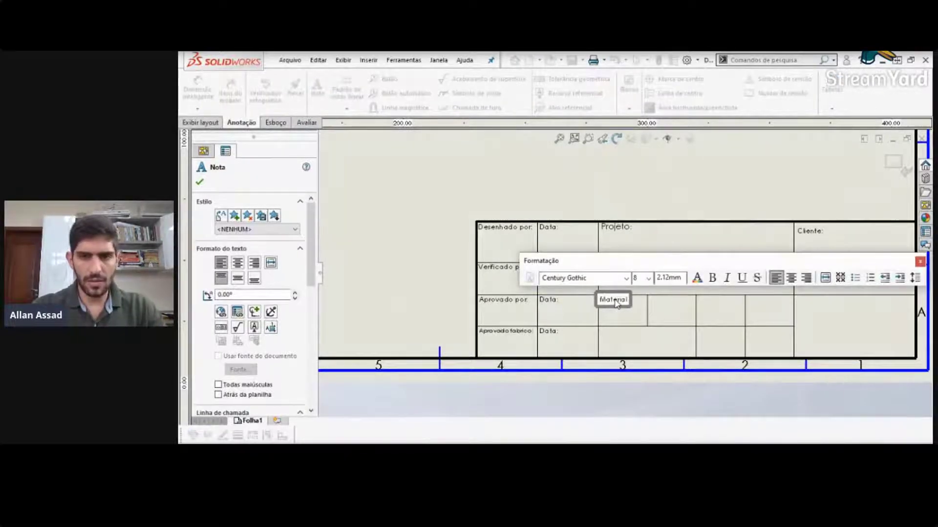
Step: Move the "Material" note down into the wide cell of the last row
left_click(624, 319)
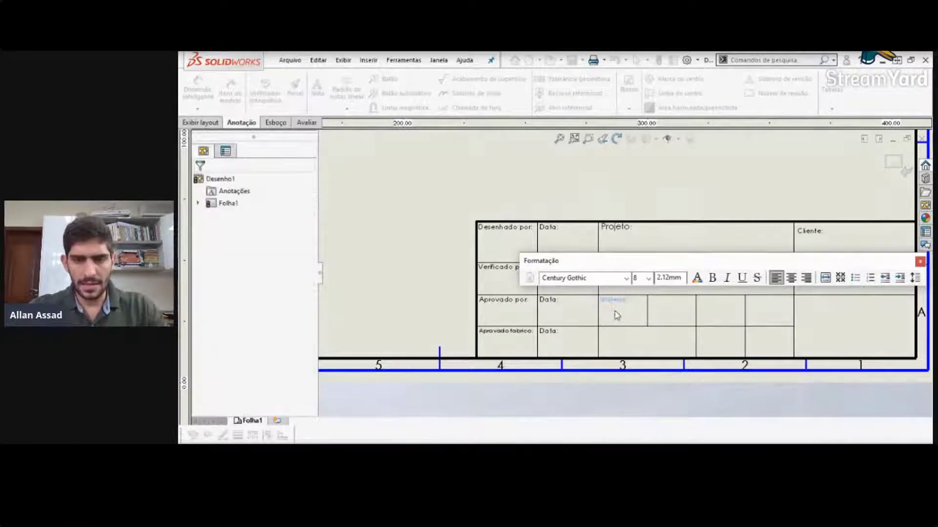
left_click_drag(617, 326, 613, 335)
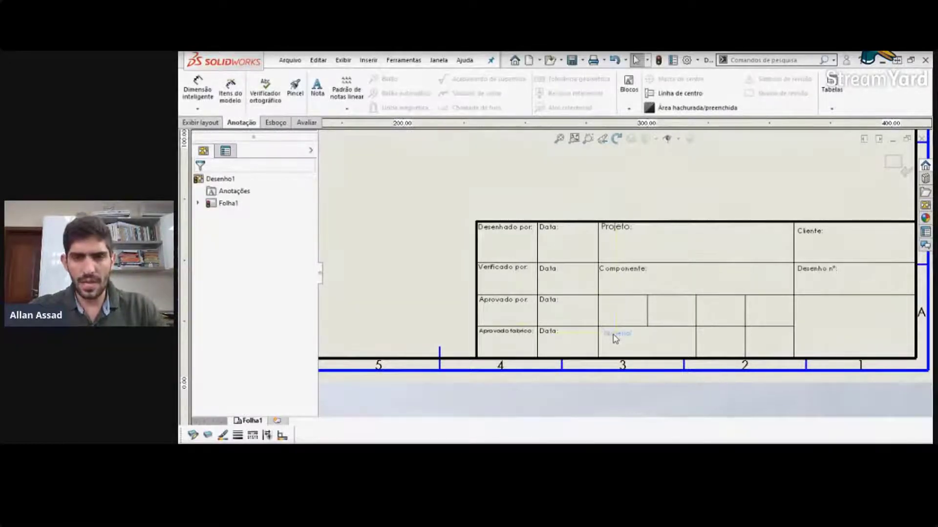
left_click(607, 343)
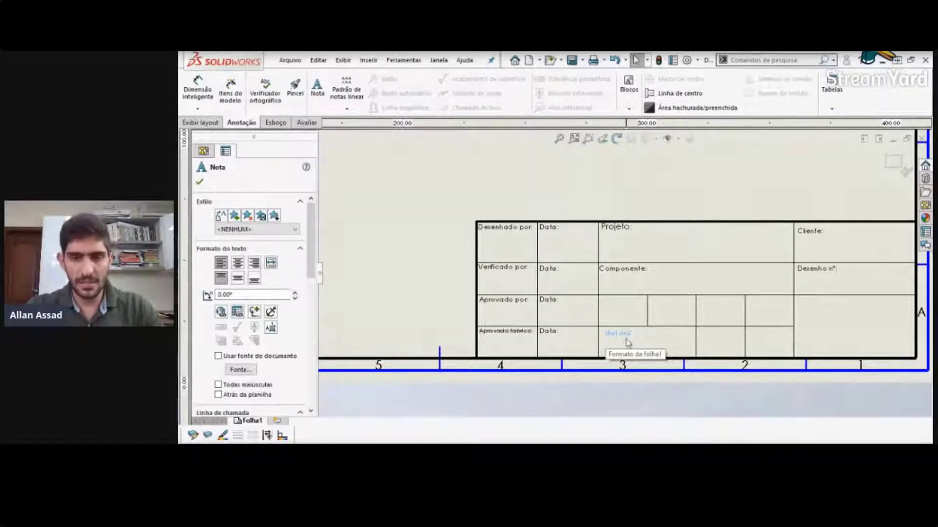
Step: Copy the "Material" note into the cell above with the text "Peso :" and shift "Material" up to its cell's upper edge
left_click_drag(625, 344, 609, 304, "ctrl")
double_click(612, 300)
type("Peso")
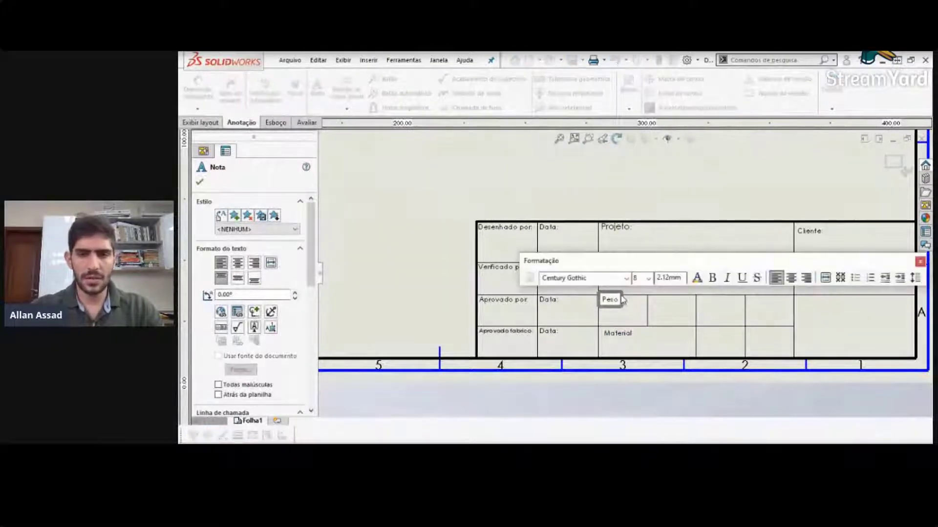
left_click(657, 310)
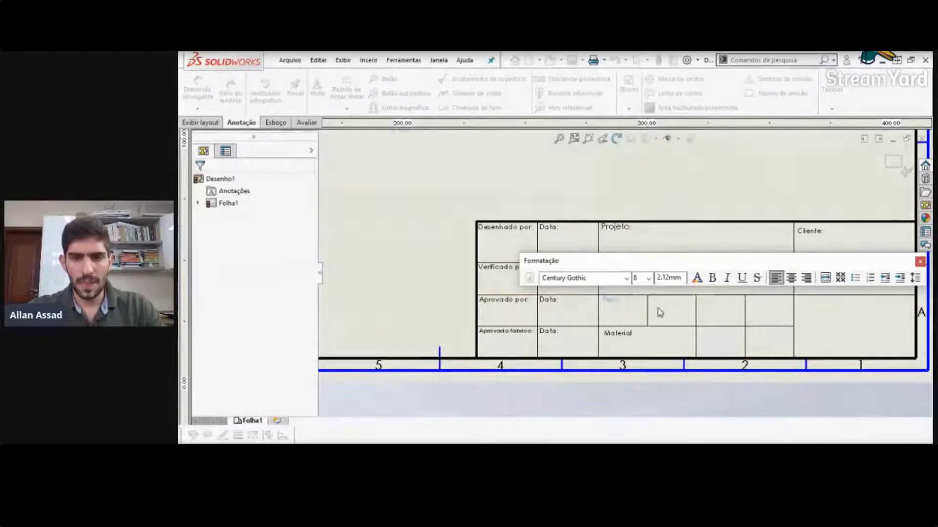
left_click(606, 337)
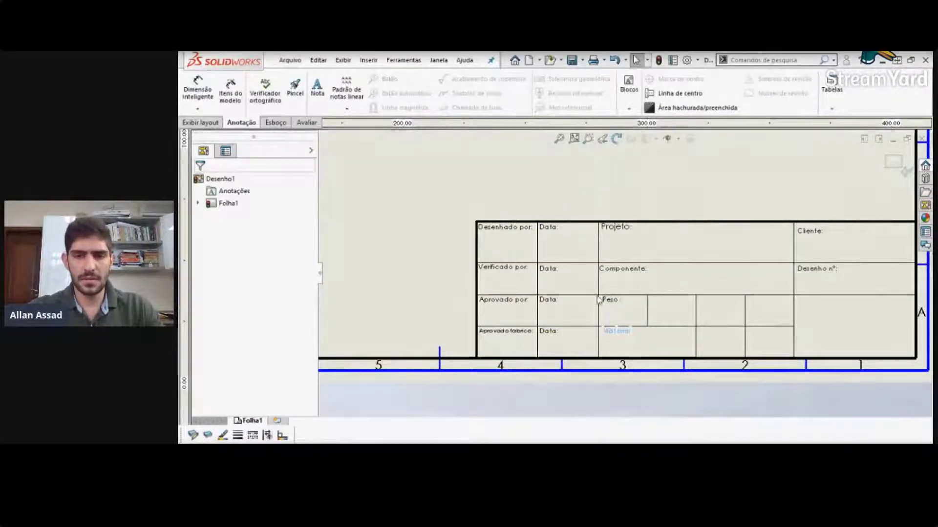
left_click(653, 179)
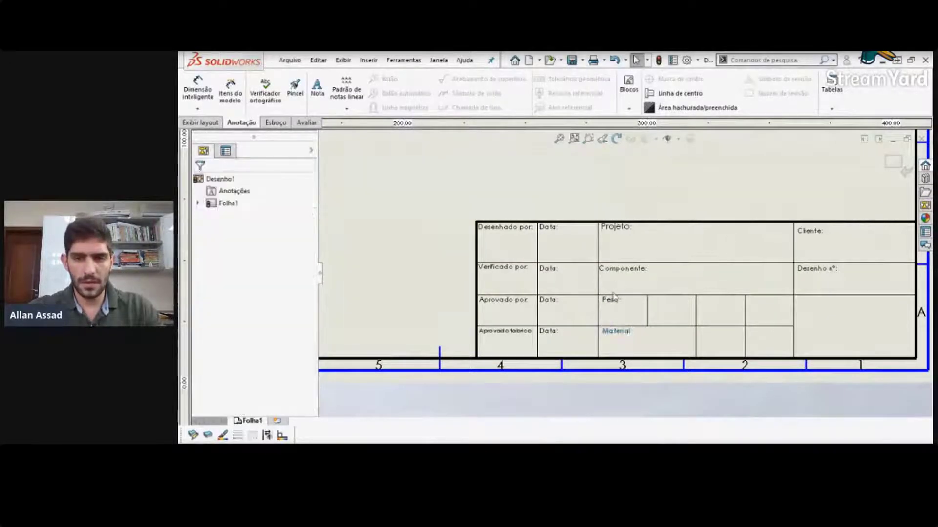
Step: Duplicate the "Peso :" note within its cell and adjust the original's position near the cell's upper-left corner
double_click(609, 304)
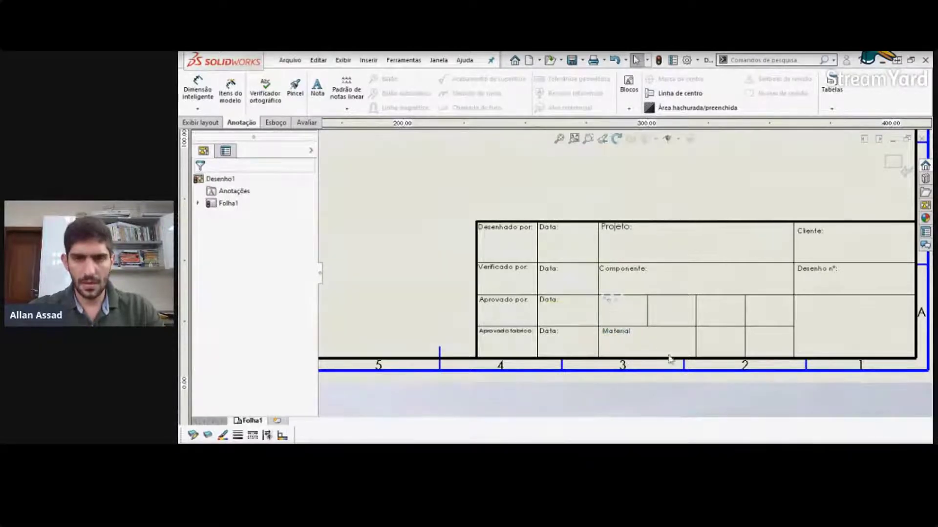
key("ctrl+v")
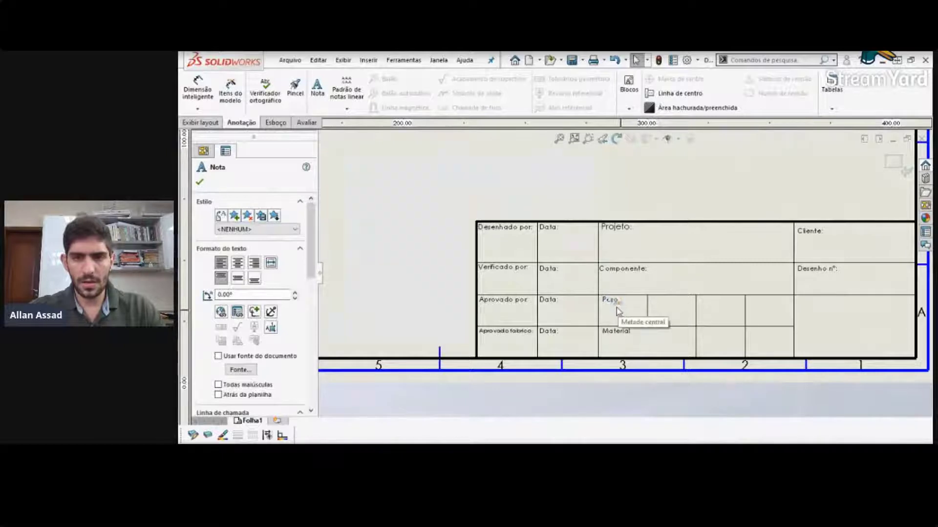
left_click_drag(617, 304, 624, 307)
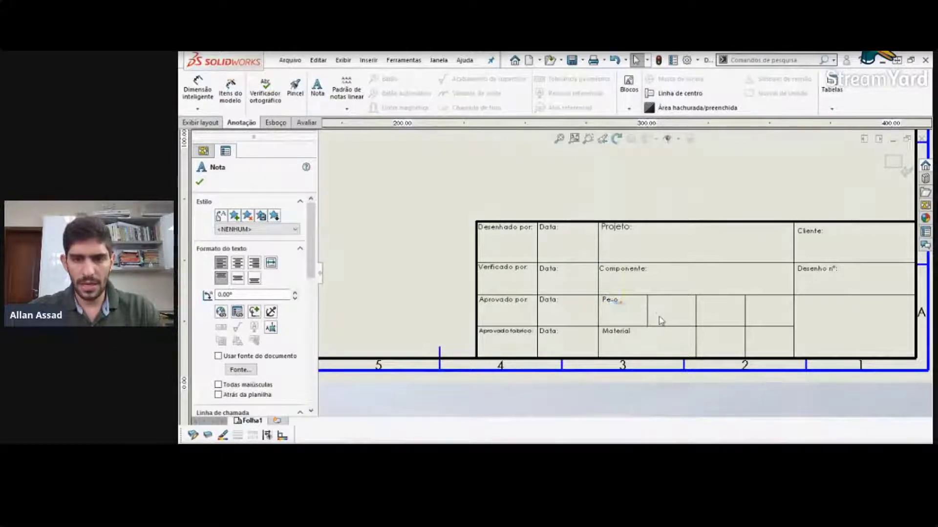
left_click(629, 315)
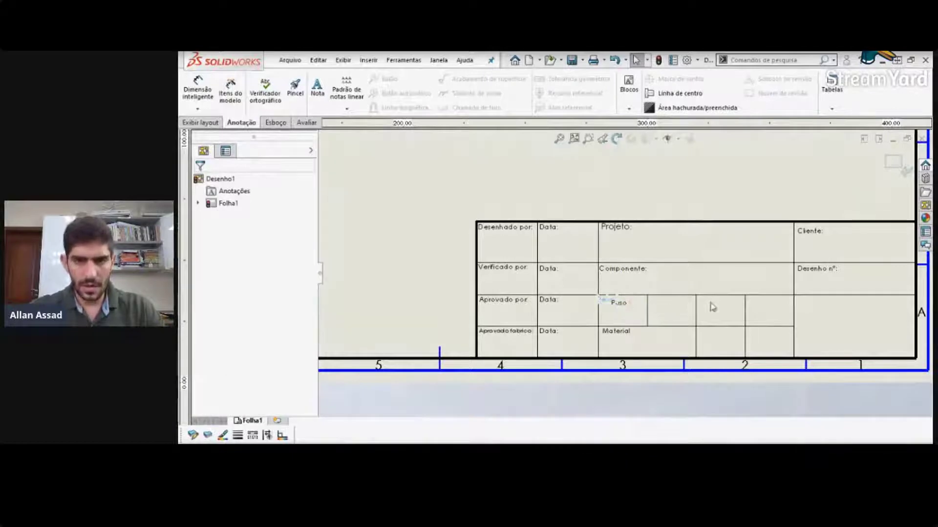
scroll(616, 307, "down", 3)
left_click_drag(596, 295, 601, 296)
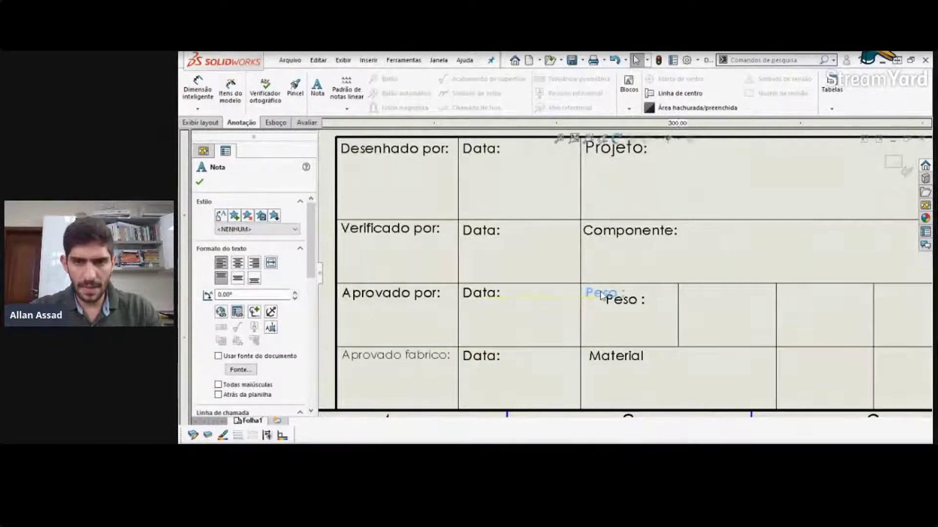
left_click(633, 305)
left_click(633, 304)
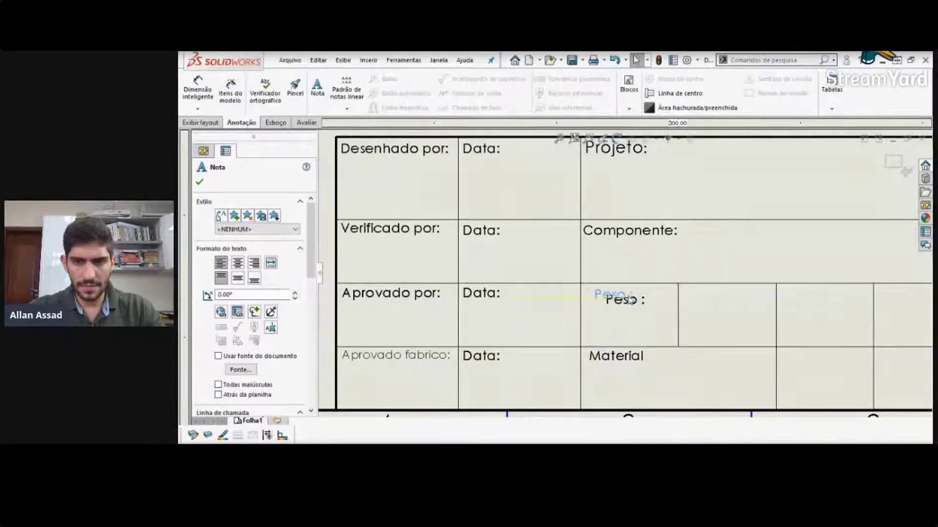
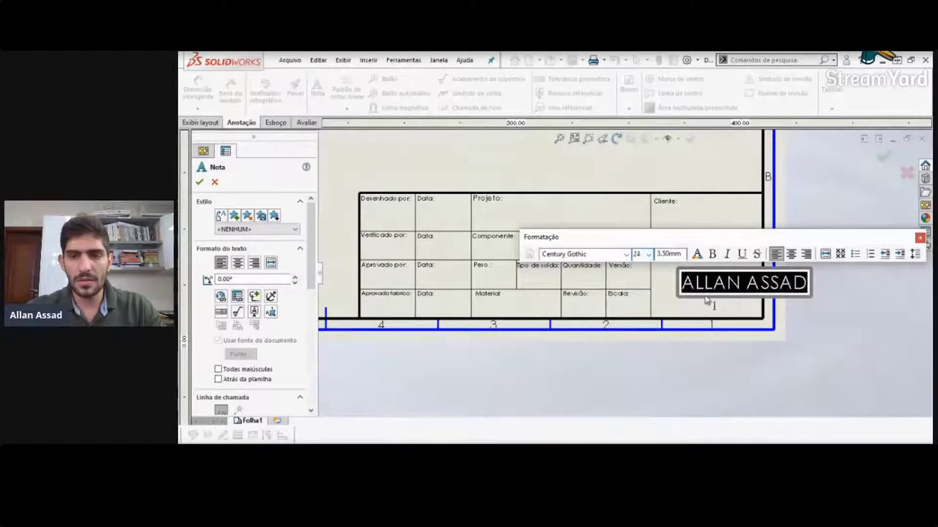
Step: Set the large name note beside the last two title-block rows to a basic blue colour and make it bold
double_click(688, 287)
left_click_drag(688, 288, 697, 288)
left_click_drag(808, 284, 681, 284)
left_click(697, 254)
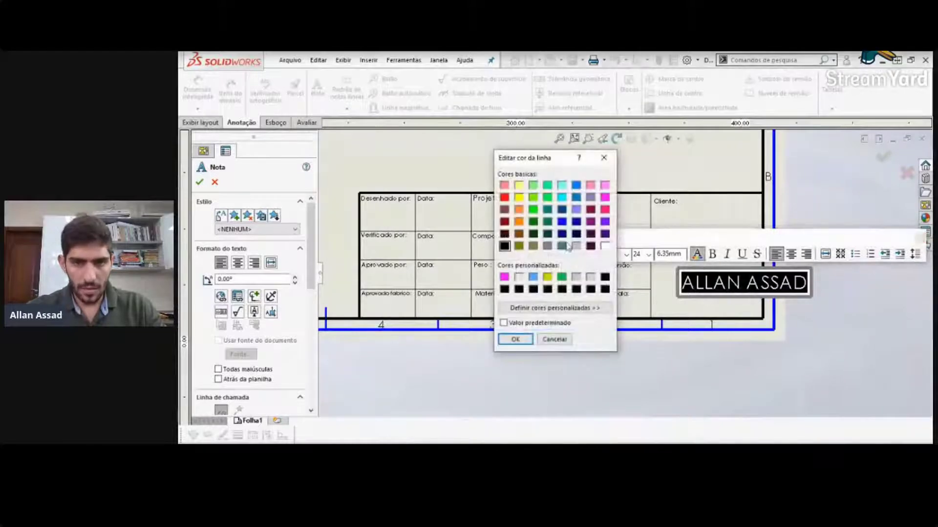
left_click(576, 197)
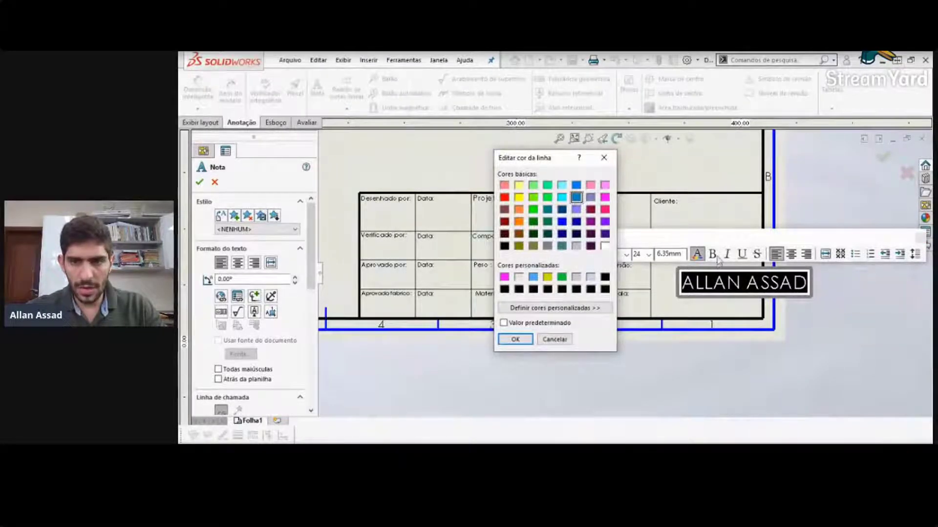
left_click(523, 342)
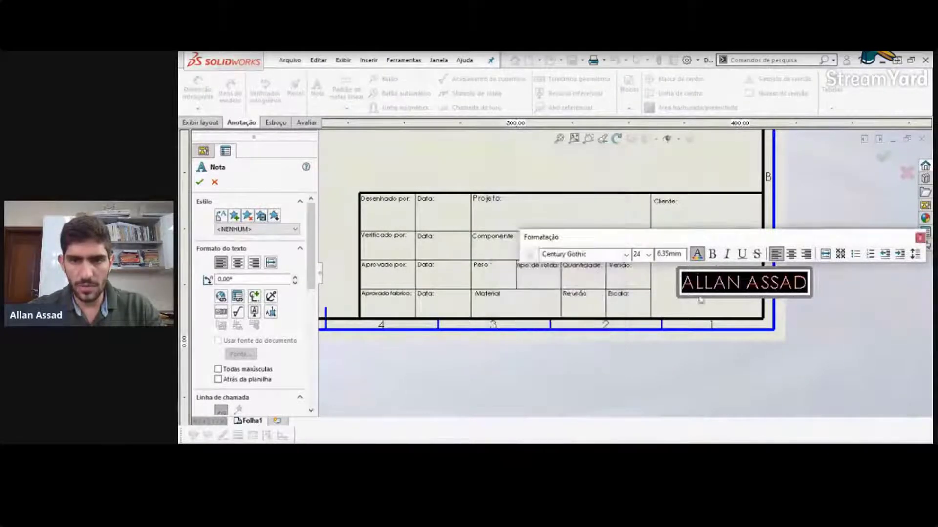
left_click(713, 257)
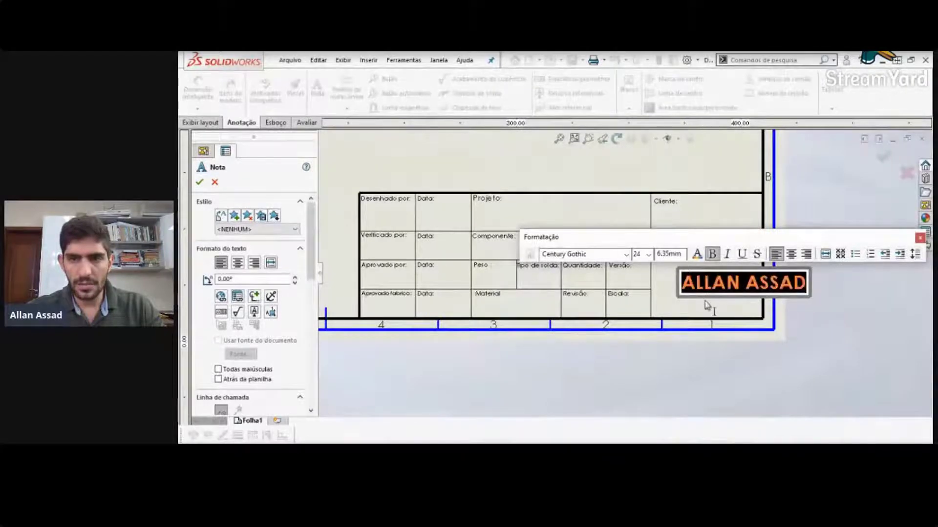
left_click(703, 307)
key("Escape")
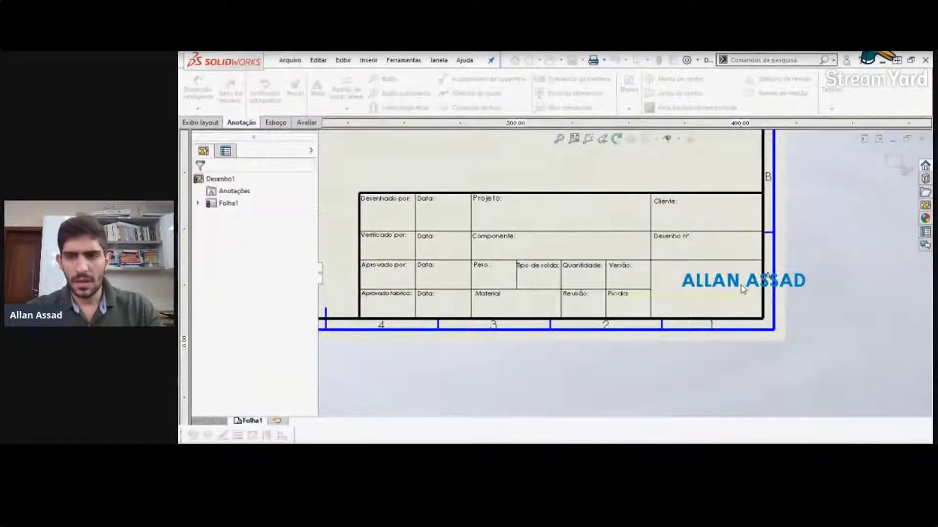
Step: Try the Niagara Solid font on the large blue name note beside the last title-block rows
double_click(632, 320)
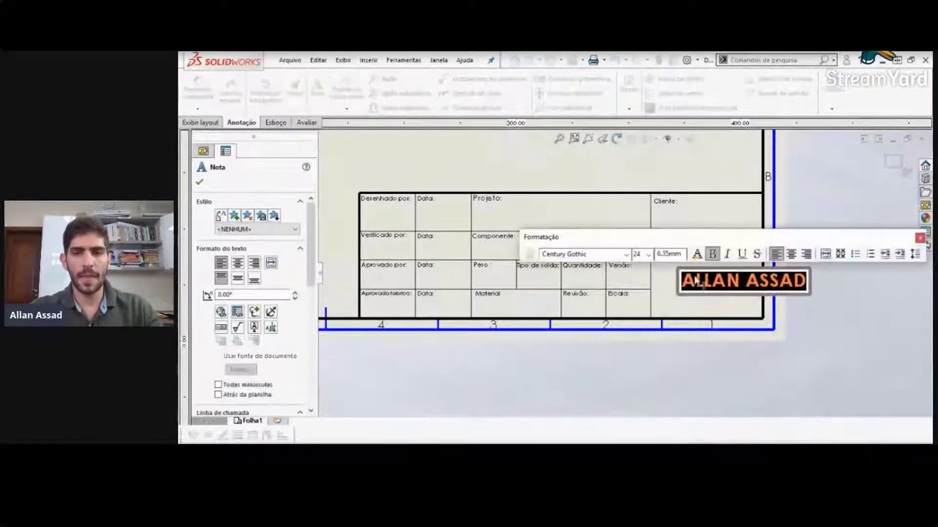
left_click(625, 254)
scroll(600, 283, "down", 6)
scroll(601, 283, "down", 20)
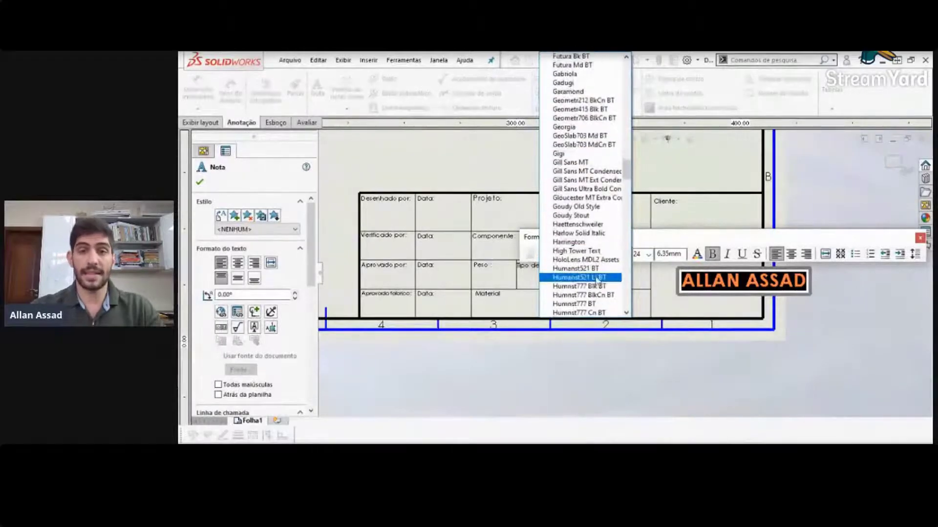
scroll(588, 212, "down", 11)
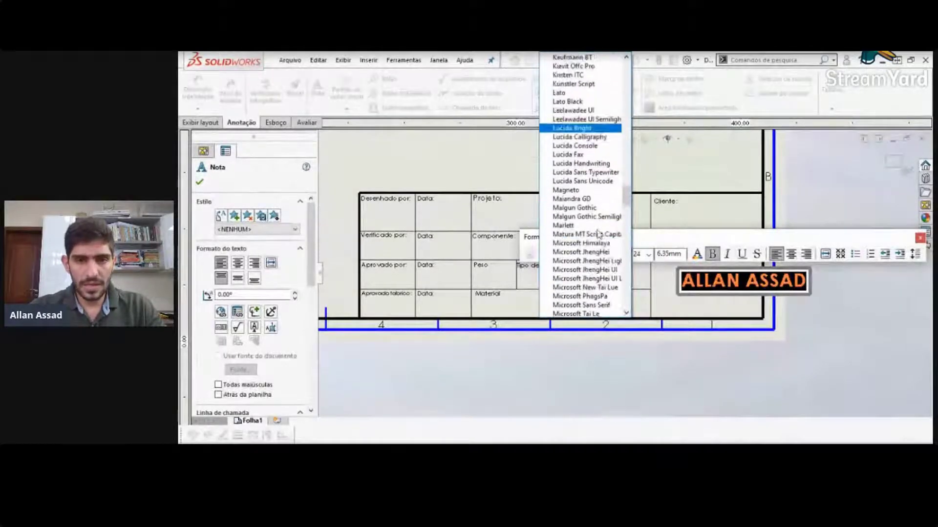
scroll(597, 227, "down", 11)
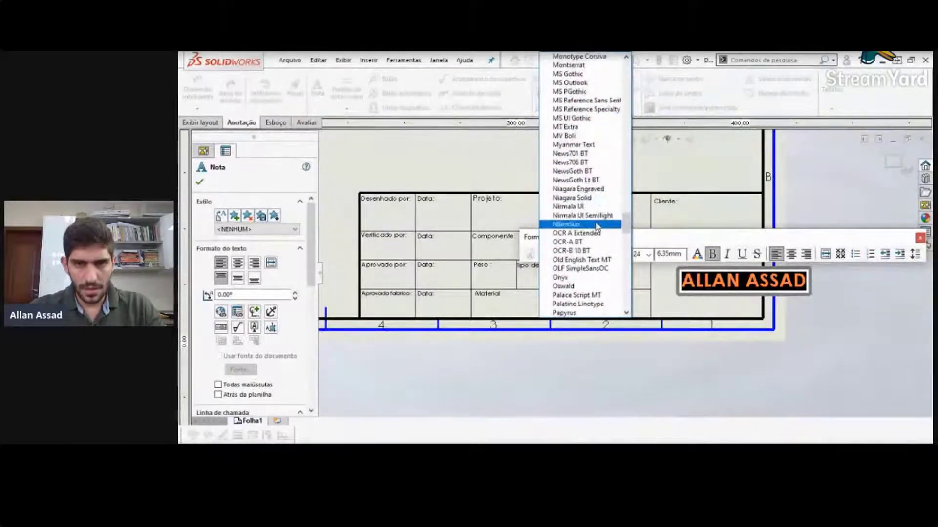
left_click(585, 198)
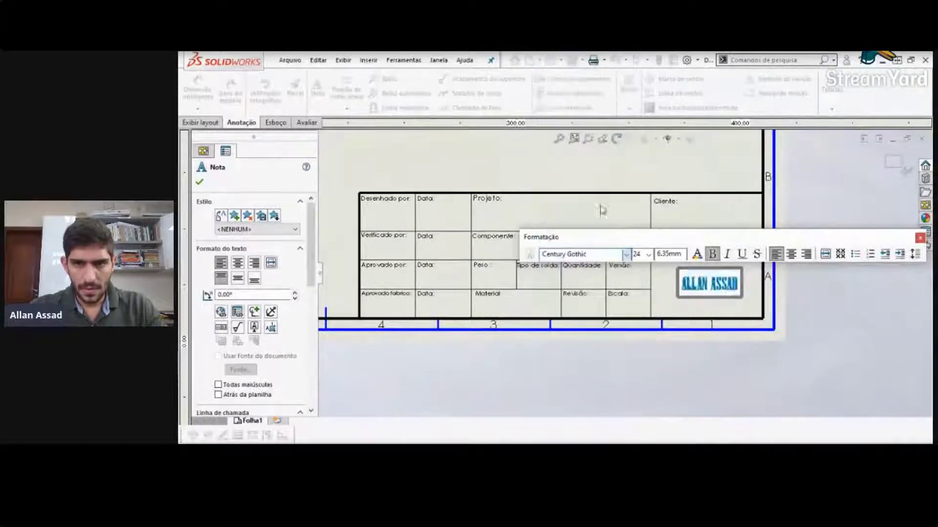
Step: Set the font of the name note to Times New Roman
left_click(627, 255)
scroll(593, 269, "down", 10)
scroll(593, 262, "down", 3)
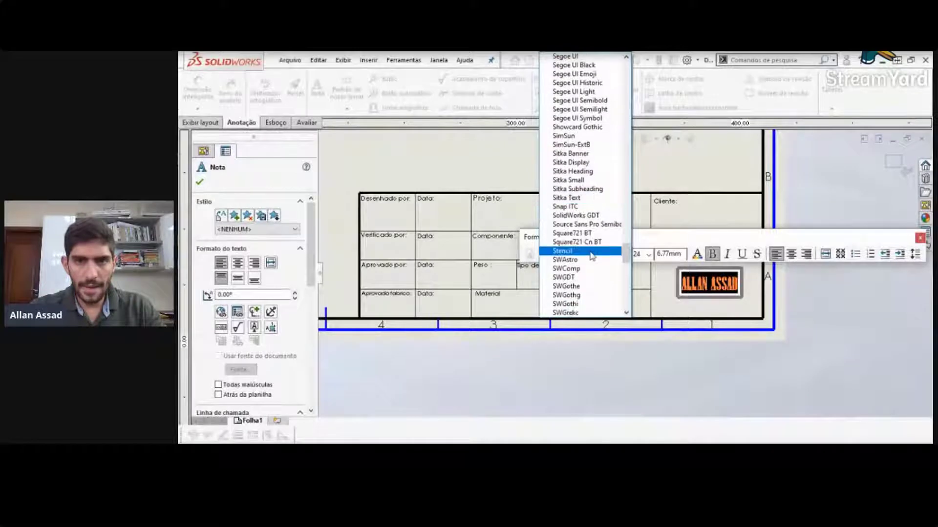
scroll(592, 253, "down", 15)
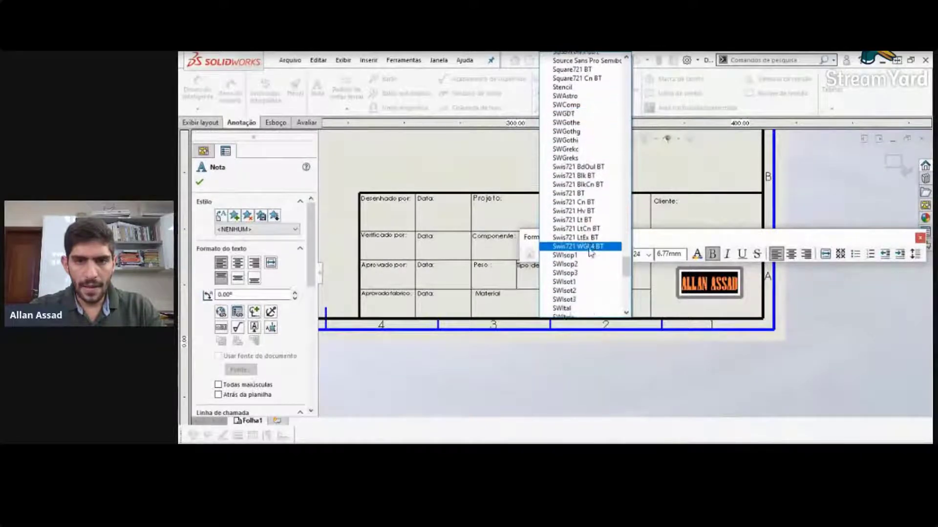
scroll(590, 252, "down", 1)
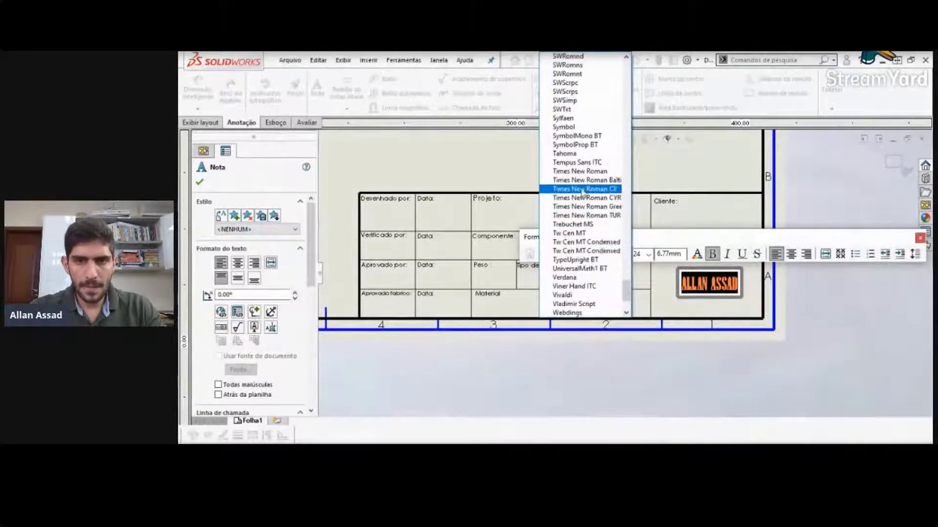
left_click(593, 174)
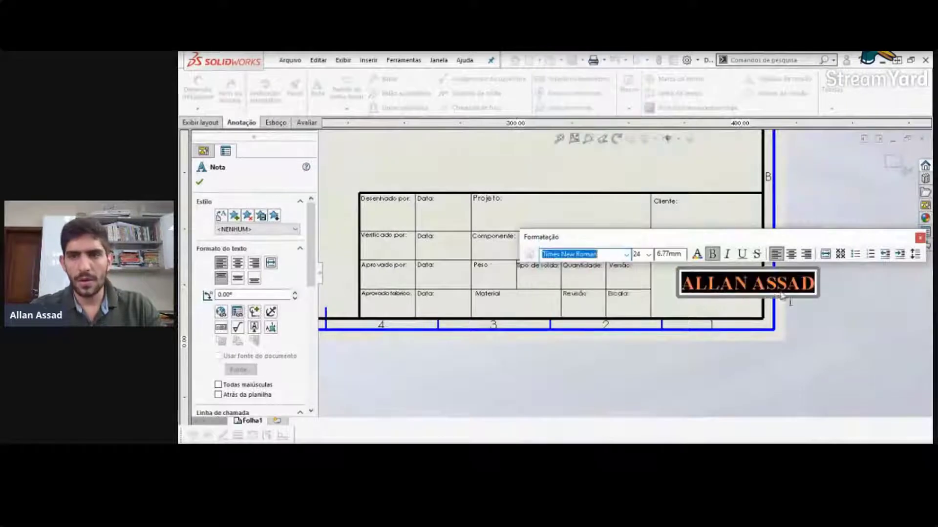
Step: Break the name note into two lines, centre its text and move it into the large empty title-block cell
double_click(750, 287)
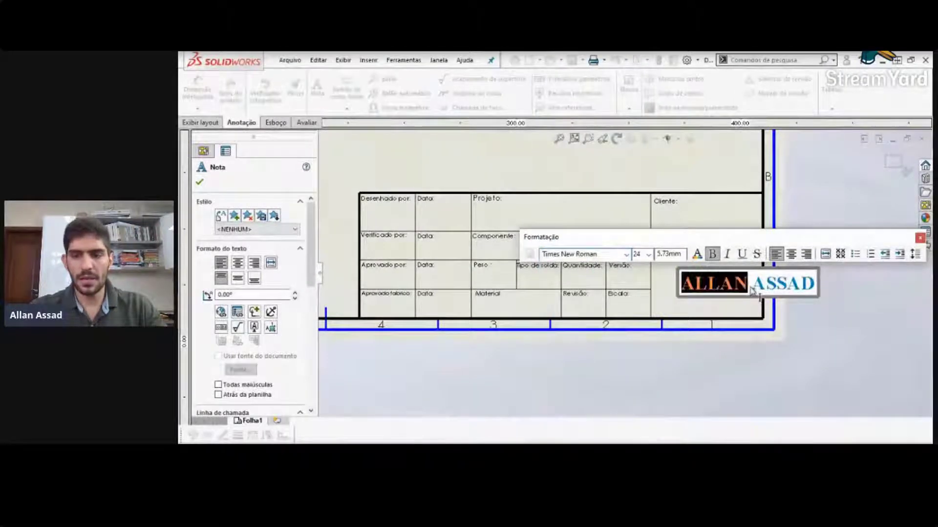
left_click(751, 289)
key("Return")
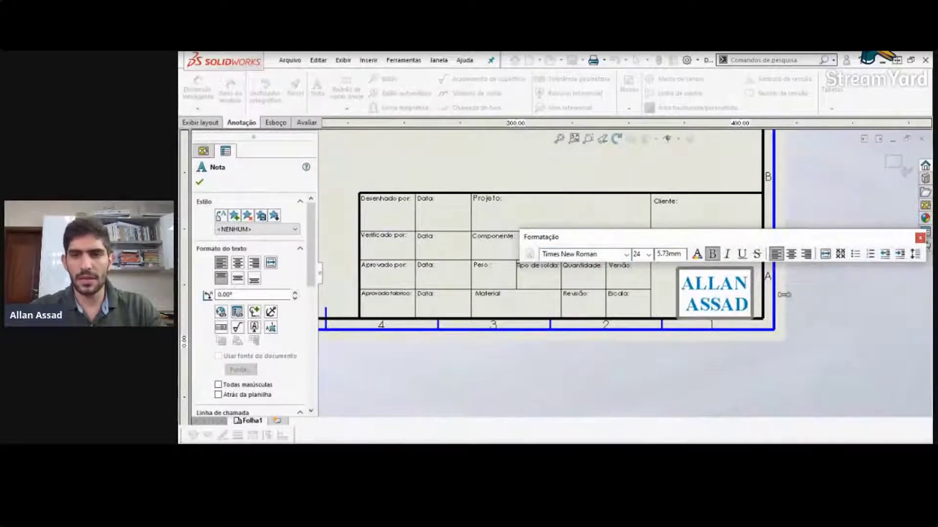
left_click(791, 254)
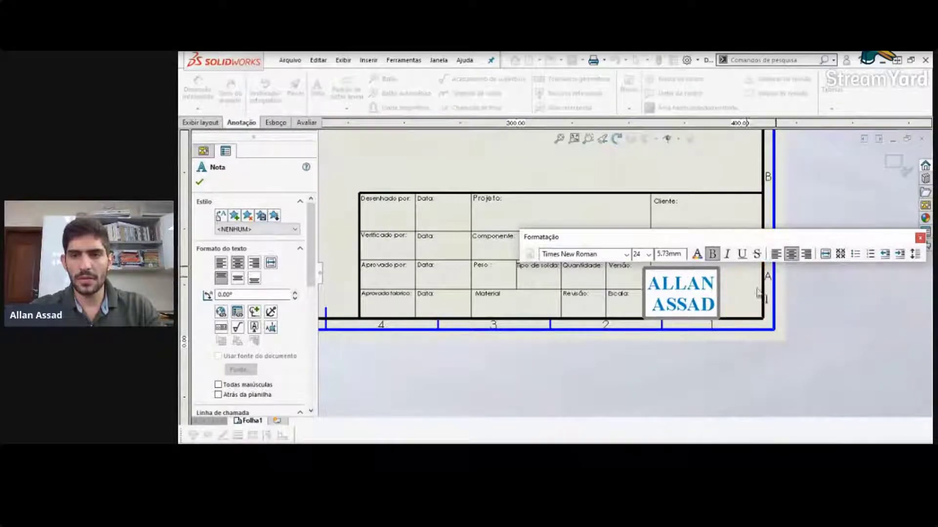
left_click(739, 295)
left_click_drag(700, 304, 719, 300)
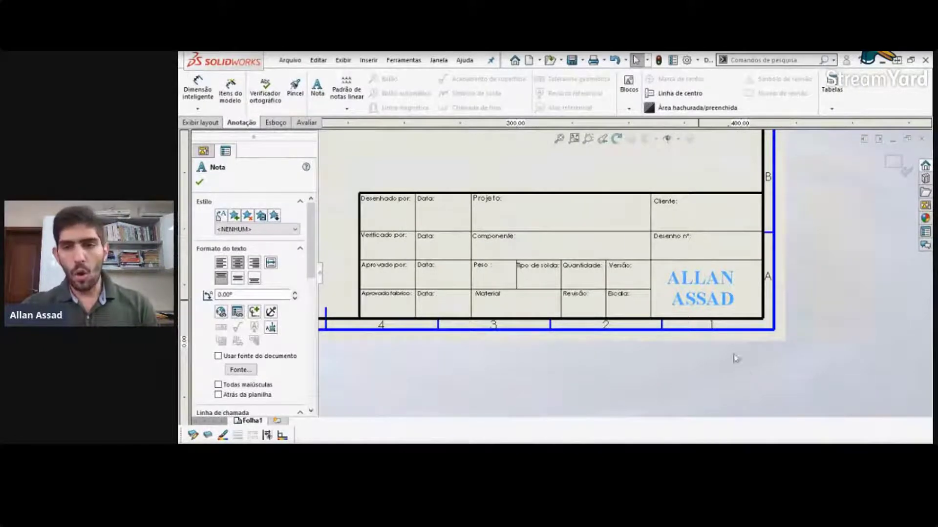
Step: Delete the name note and insert the image file Logo_colorido into the sheet format
left_click(821, 289)
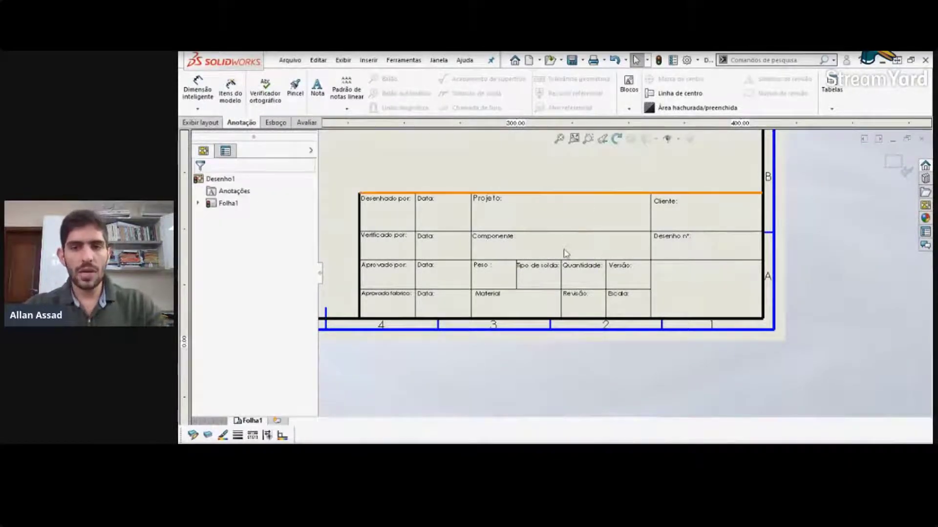
scroll(567, 253, "up", 3)
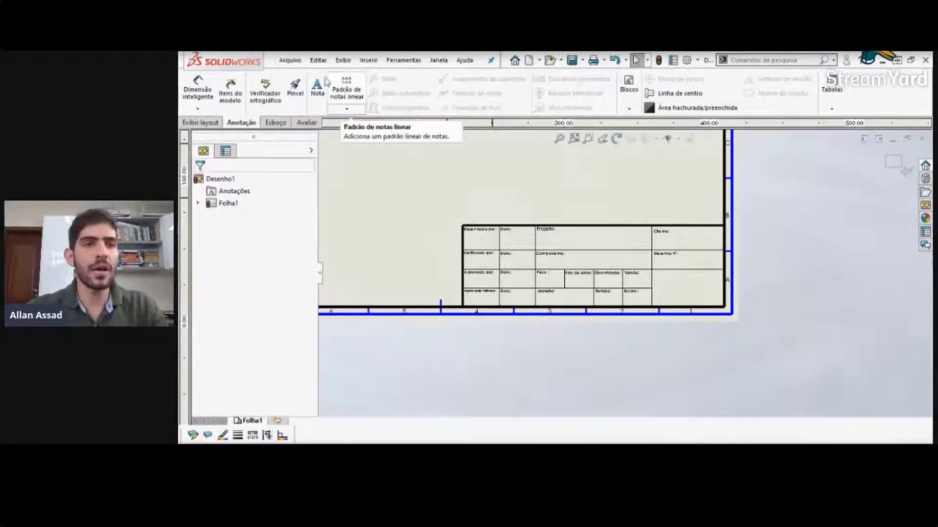
left_click(369, 60)
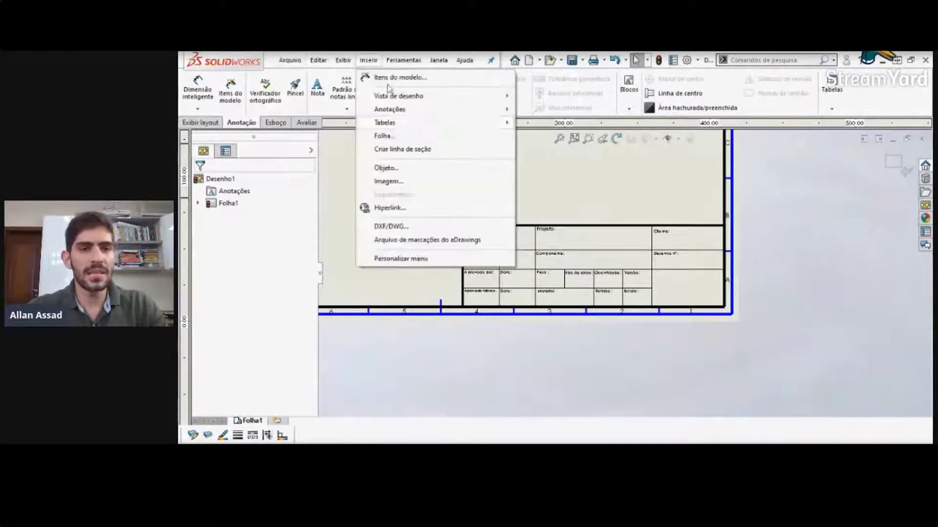
left_click(391, 181)
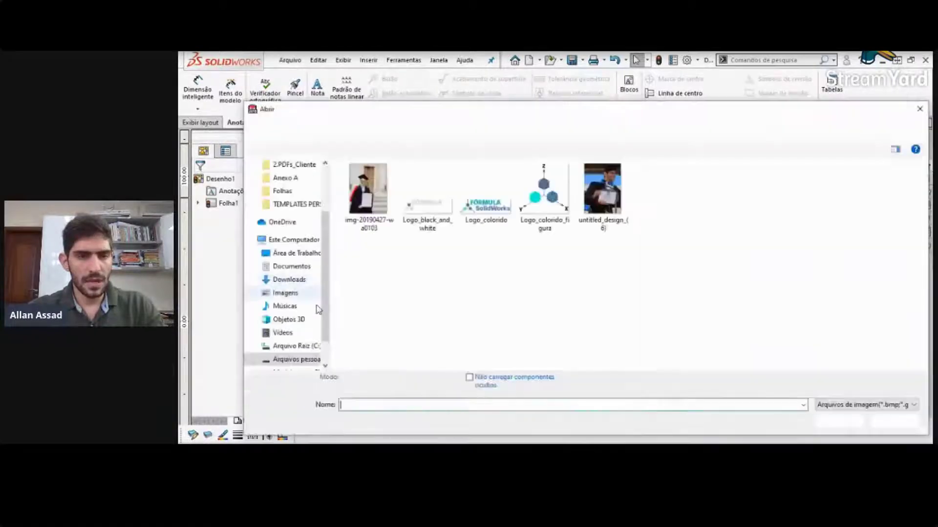
left_click(486, 200)
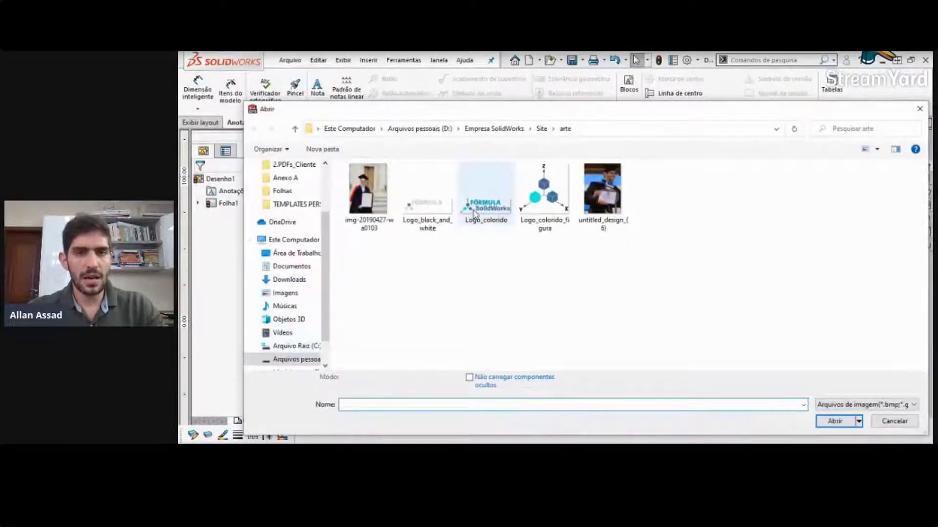
left_click(834, 416)
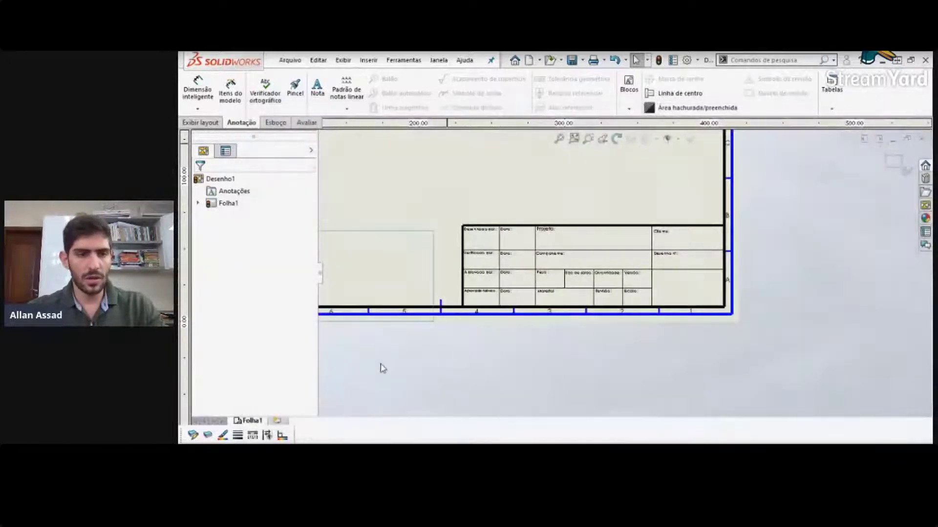
Step: Set the inserted logo's transparency to be taken from the file
scroll(378, 337, "up", 4)
scroll(492, 268, "down", 1)
scroll(492, 265, "up", 1)
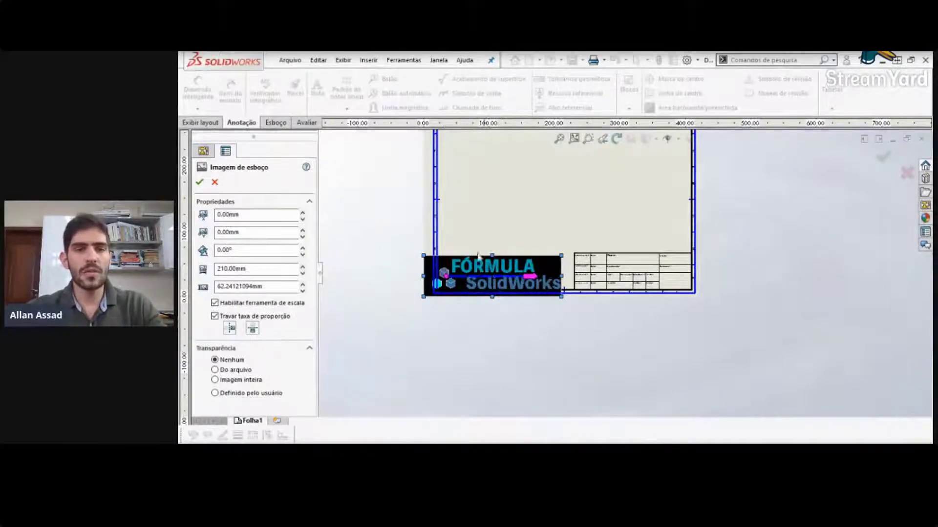
scroll(525, 293, "down", 2)
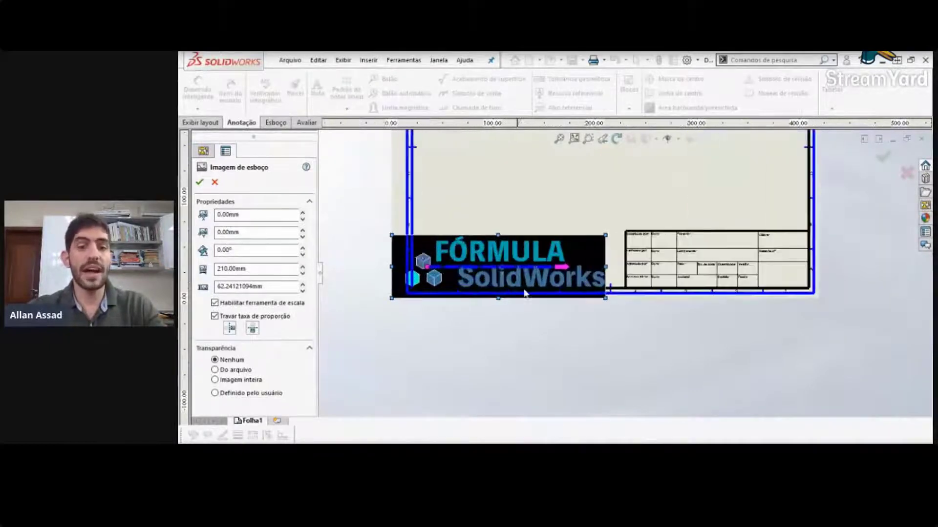
left_click(215, 370)
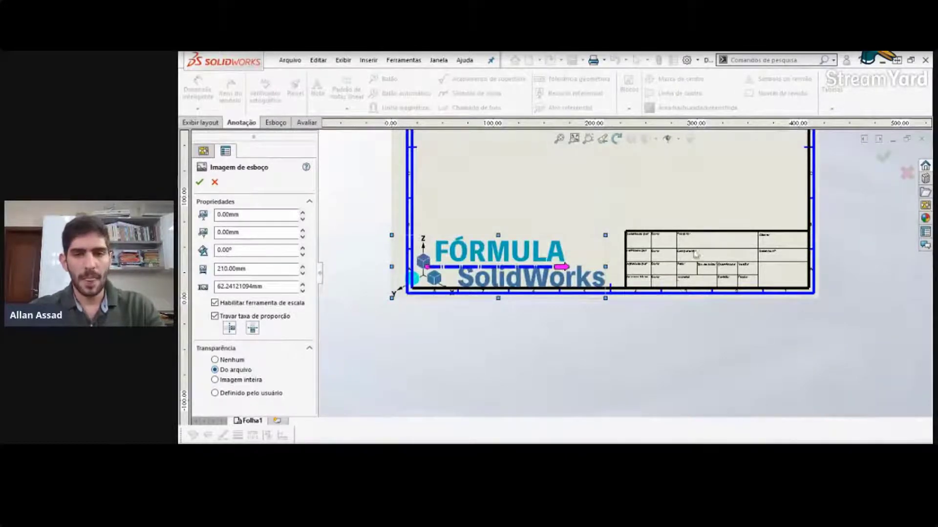
Step: Scale the logo down to about 47.4 mm by 14 mm and place it in the empty cell below "Desenho nº"
scroll(613, 256, "down", 1)
left_click_drag(335, 230, 456, 267)
left_click_drag(513, 273, 838, 281)
scroll(827, 278, "down", 3)
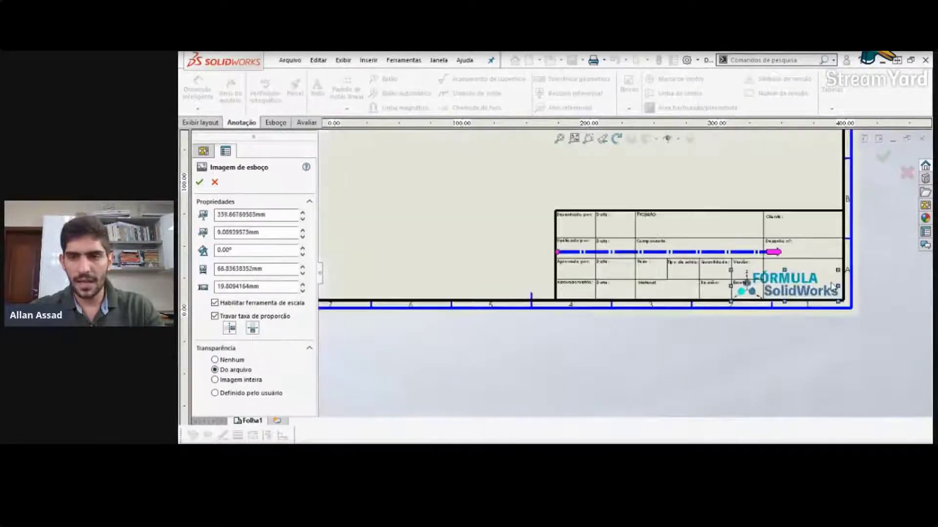
scroll(752, 262, "down", 2)
left_click_drag(703, 270, 747, 299)
scroll(689, 315, "down", 2)
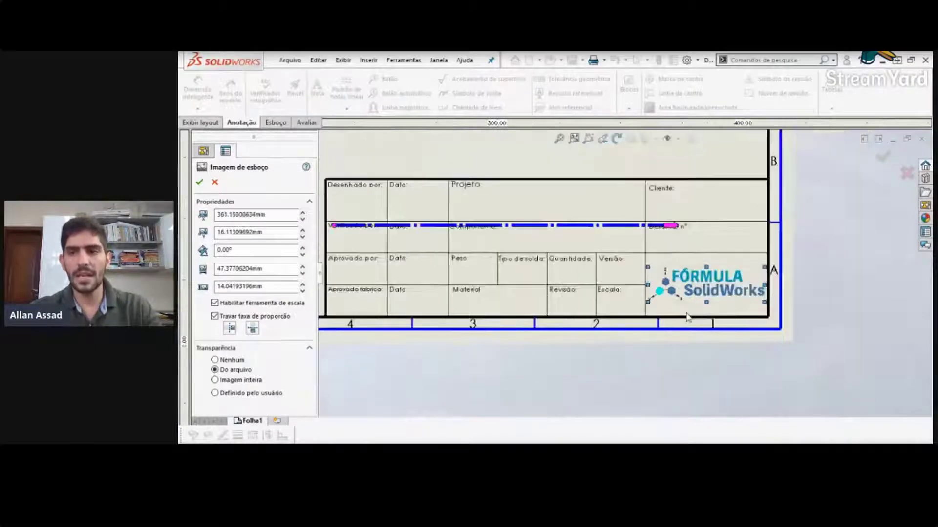
left_click(882, 156)
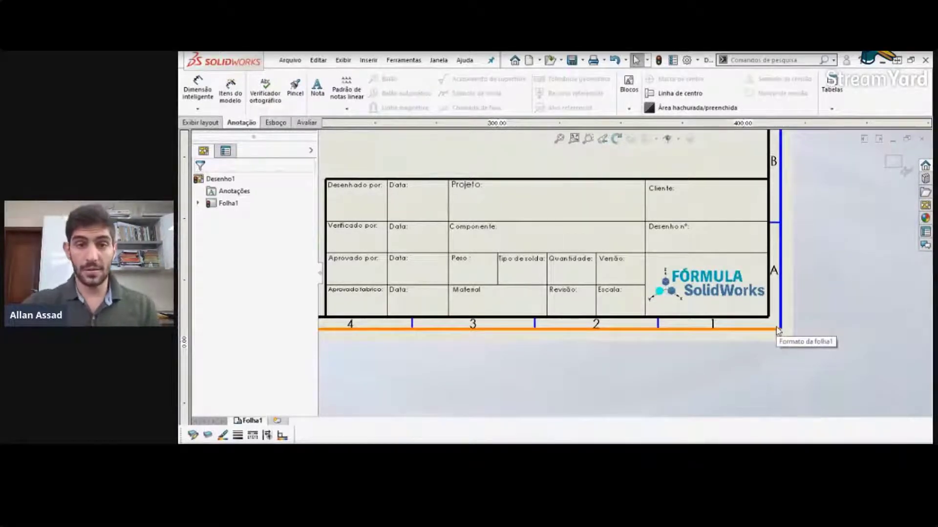
Step: Place an empty note just above the "Desenhado por:" cell of the title block
scroll(778, 330, "down", 2)
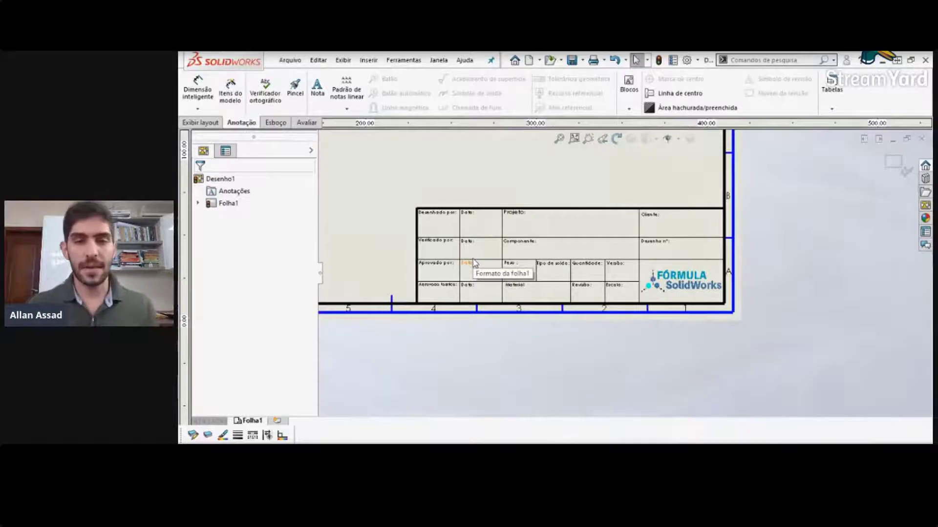
left_click(319, 98)
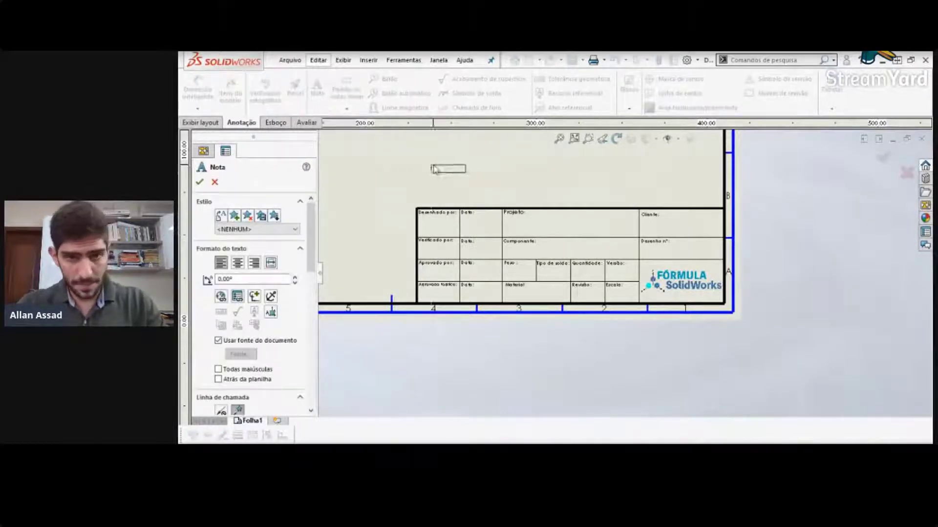
left_click(442, 184)
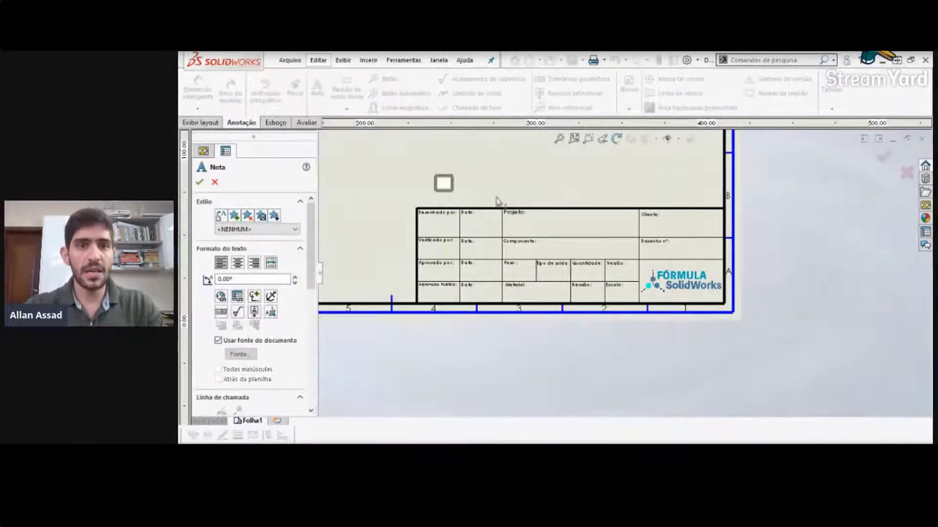
left_click(515, 175)
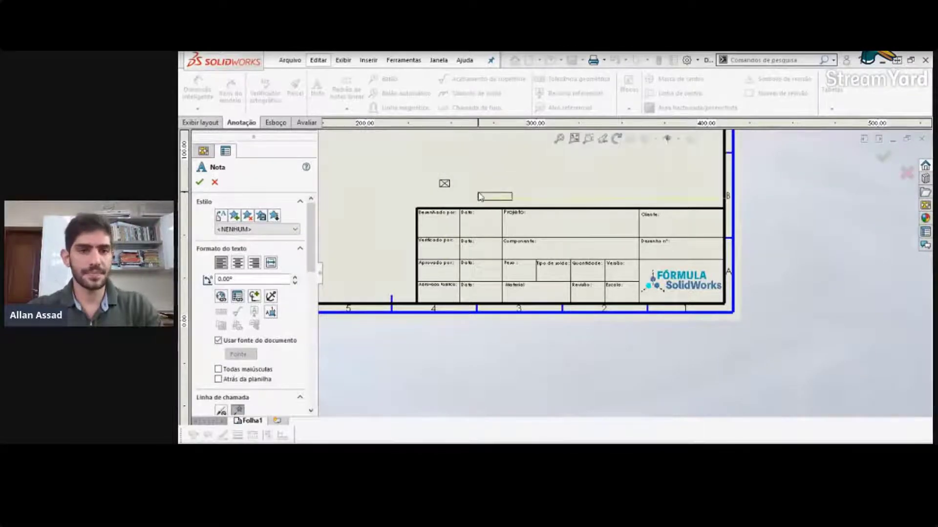
key("Escape")
scroll(457, 198, "down", 4)
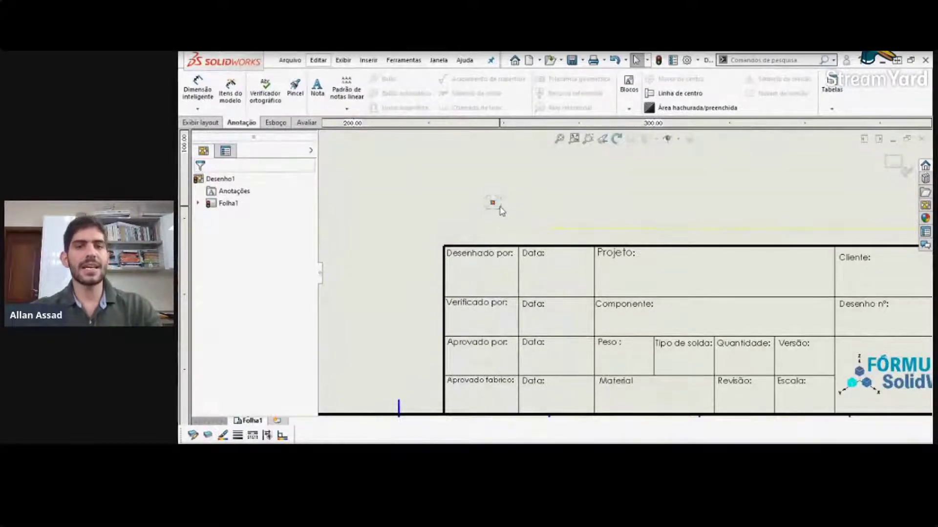
Step: Centre-align the empty note and override the document font with a text height of 8 points
left_click(500, 207)
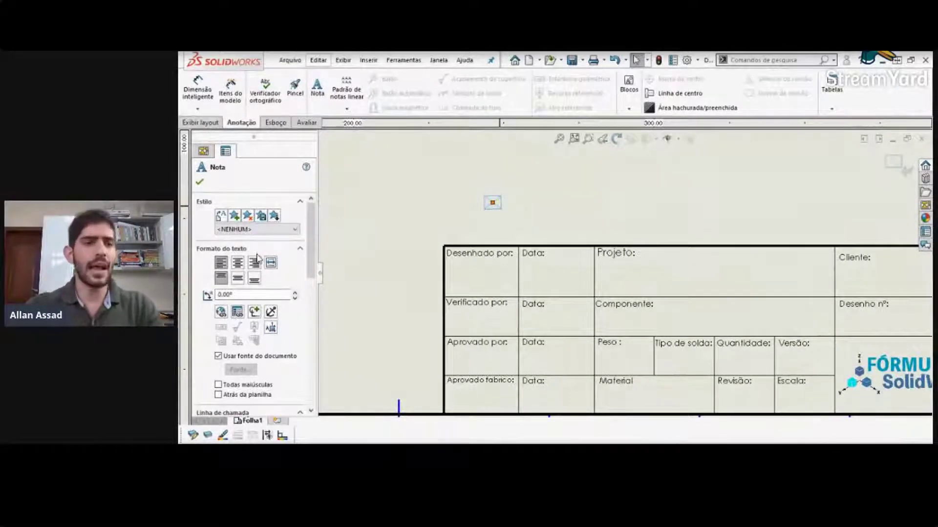
left_click(238, 264)
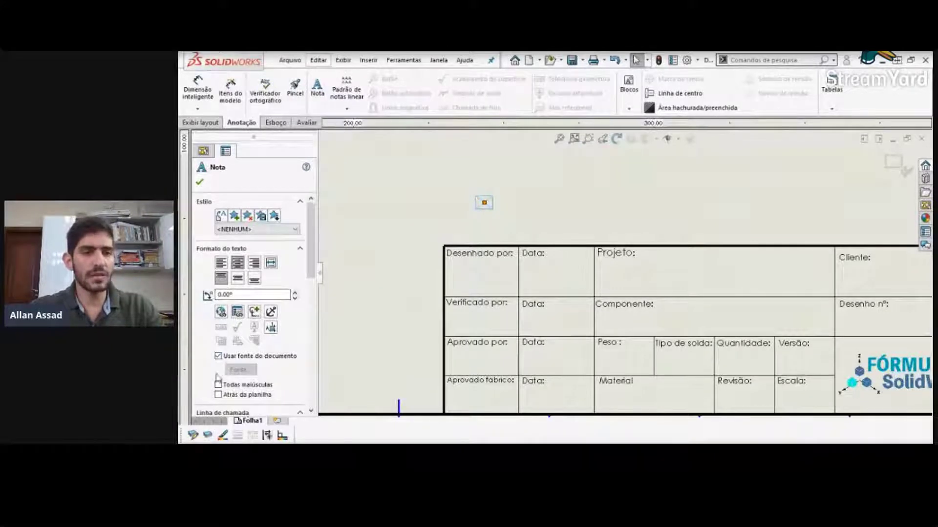
scroll(311, 272, "down", 3)
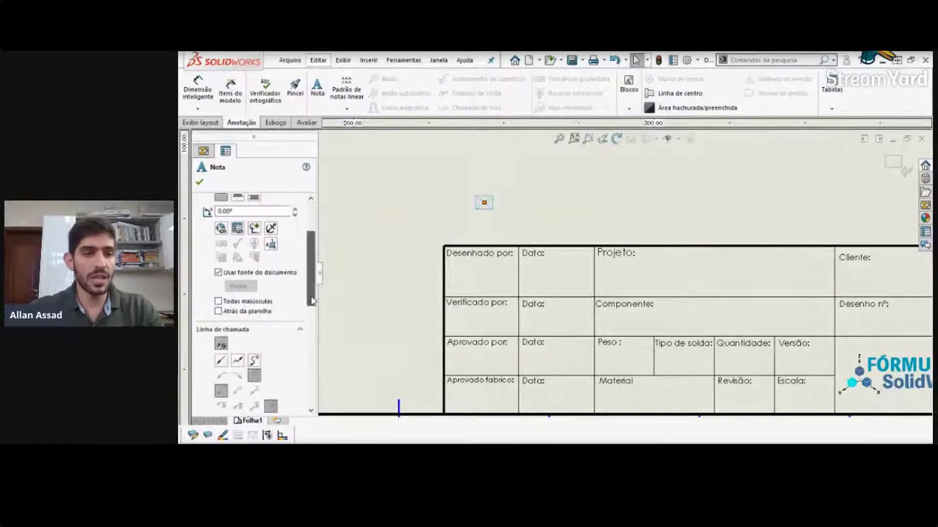
left_click(219, 273)
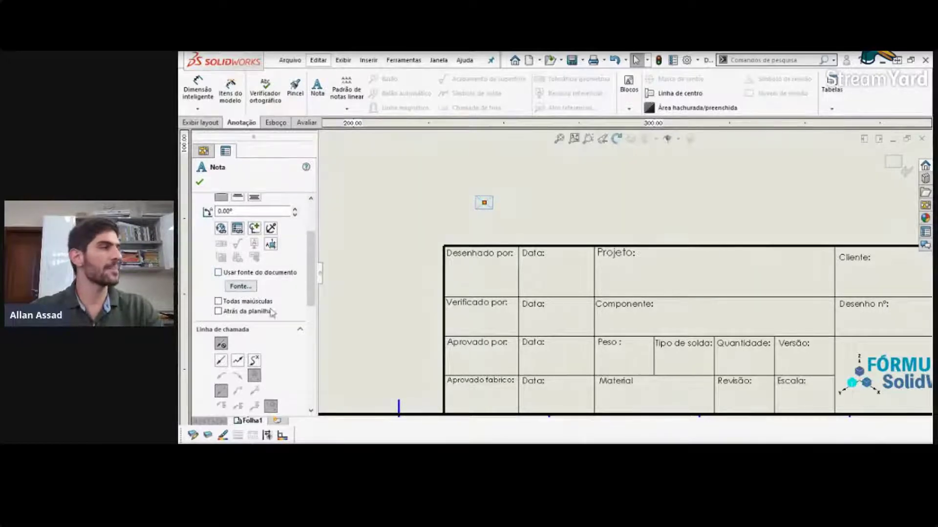
left_click(242, 287)
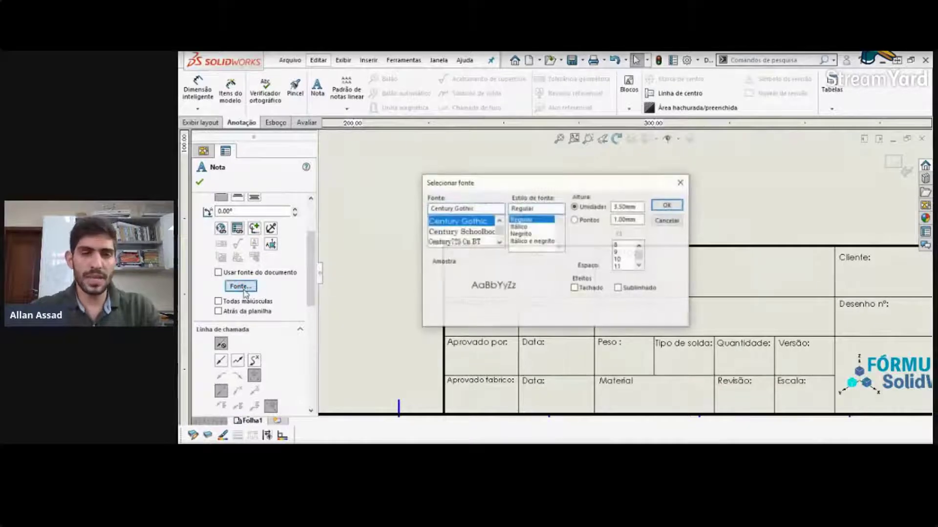
left_click(575, 220)
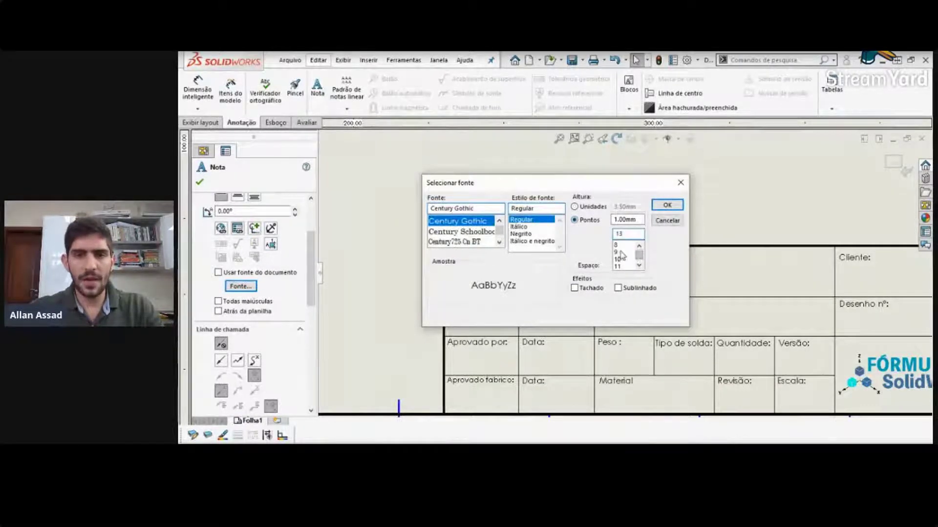
left_click(621, 246)
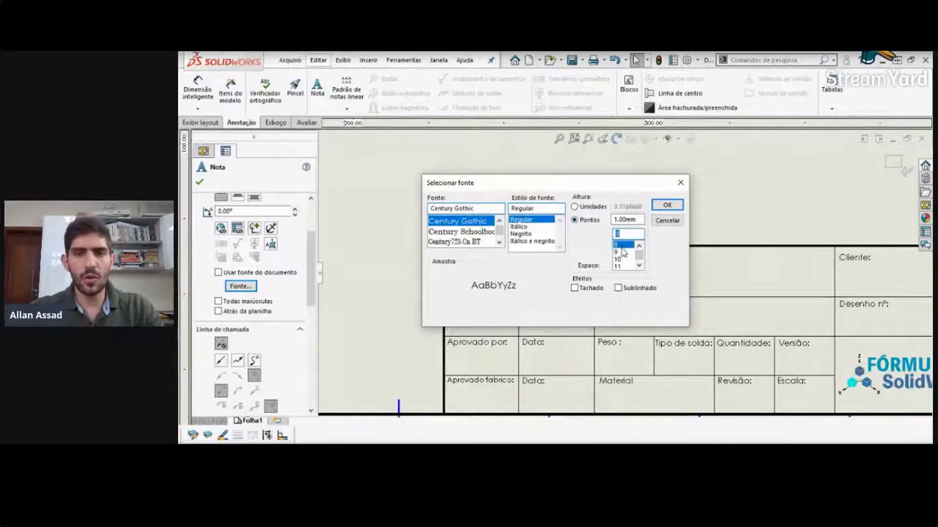
left_click(659, 206)
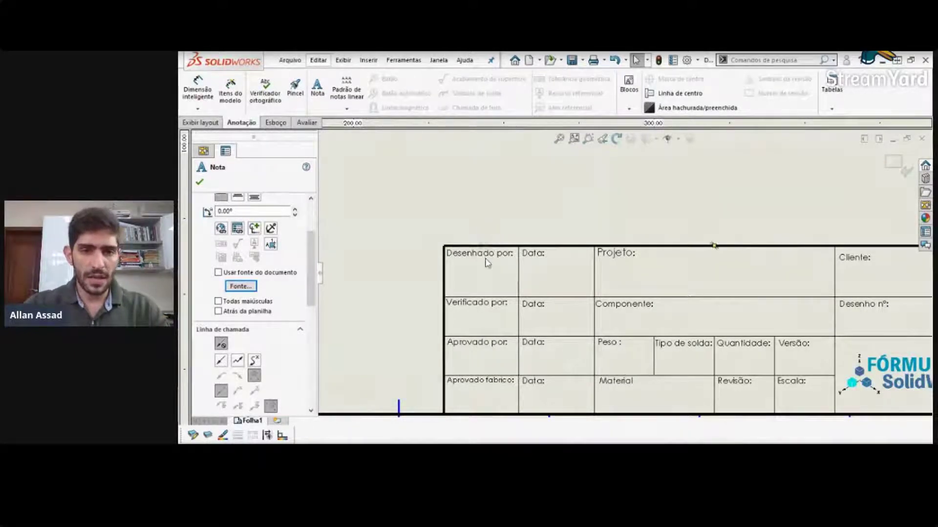
Step: Move the empty note into the "Desenhado por:" cell and place a copy in the "Verificado por:" cell
scroll(486, 273, "down", 2)
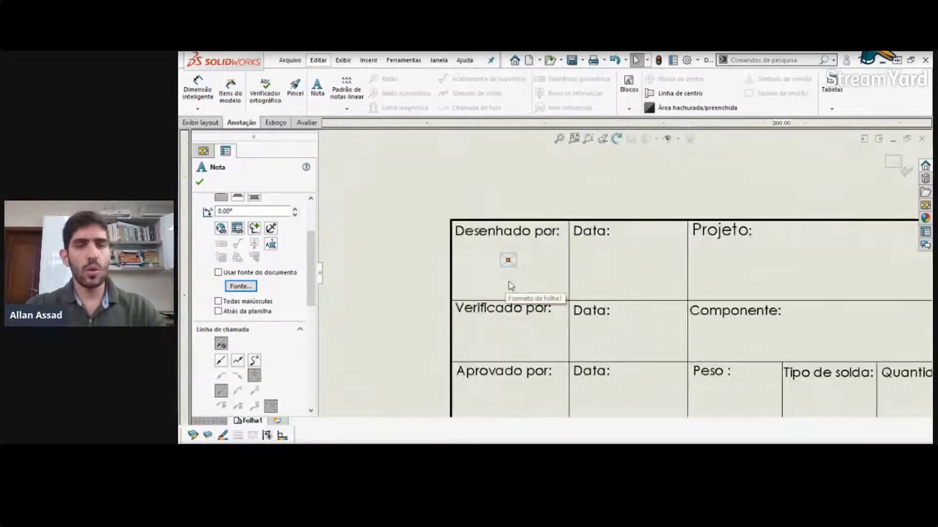
scroll(517, 281, "down", 2)
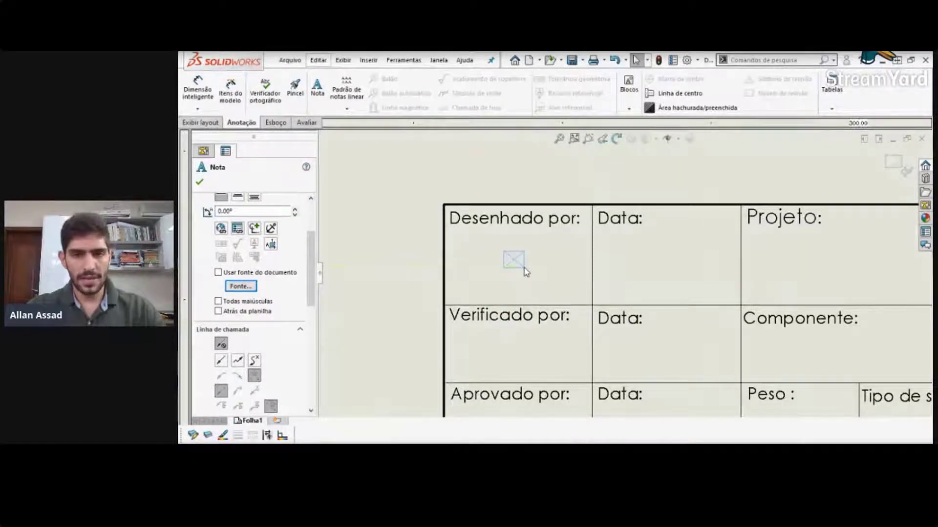
left_click(525, 272)
left_click(535, 278)
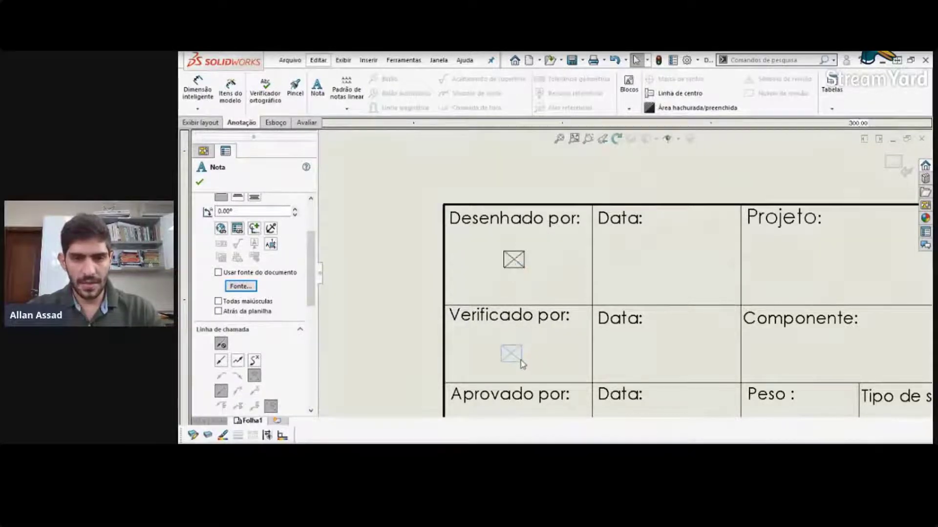
Step: Paste copies of the empty note into the "Data:" cells beside "Desenhado por:" and "Verificado por:"
key("ctrl+v")
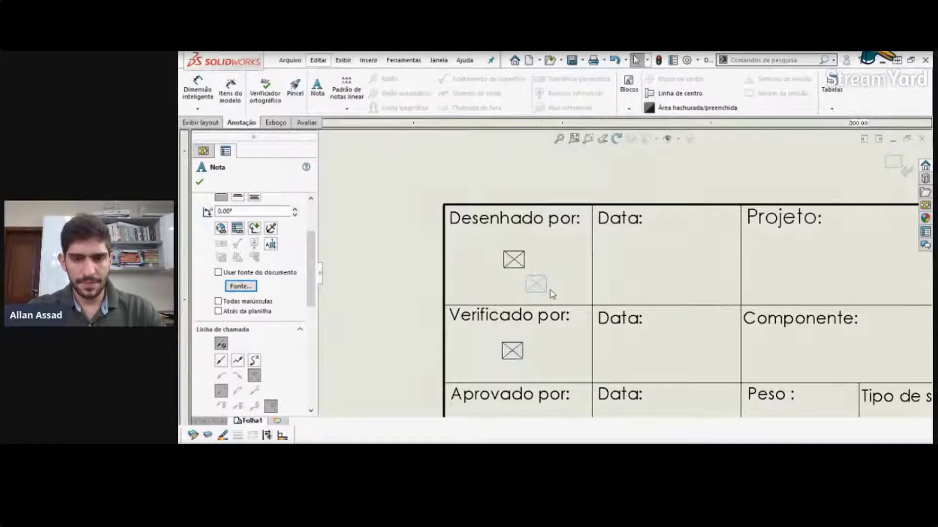
left_click(668, 267)
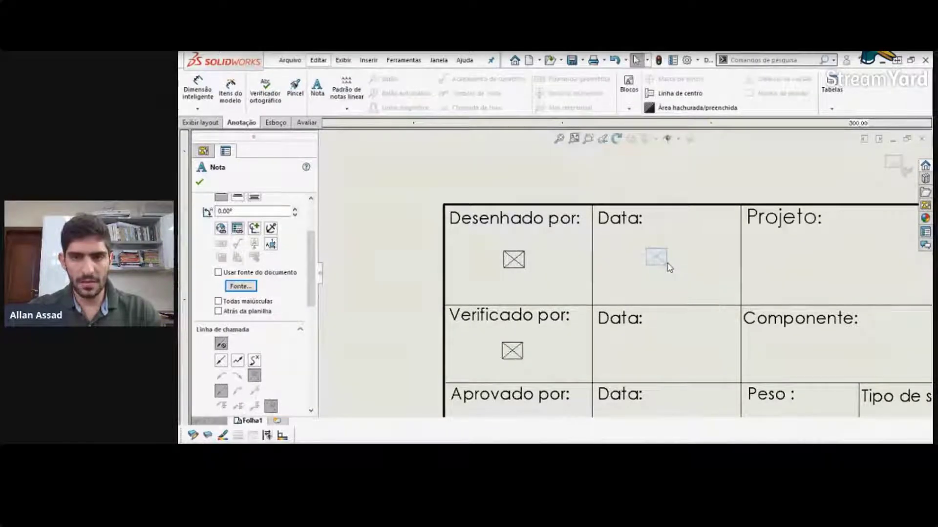
scroll(635, 296, "up", 4)
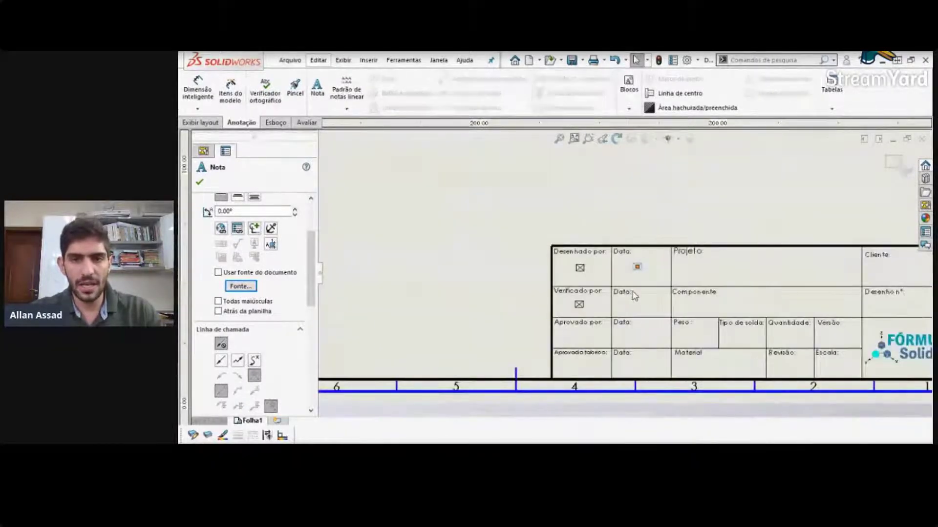
scroll(632, 307, "down", 1)
key("Escape")
left_click_drag(645, 300, 650, 299)
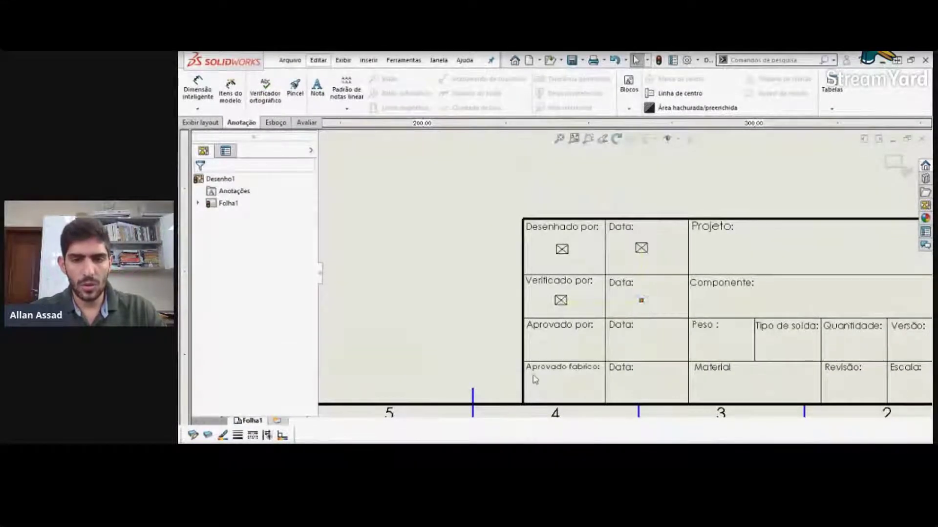
Step: Paste copies of the empty note into the "Aprovado por:" cell and the "Data:" cell beside it, lined up with the notes above
key("ctrl+v")
key("Escape")
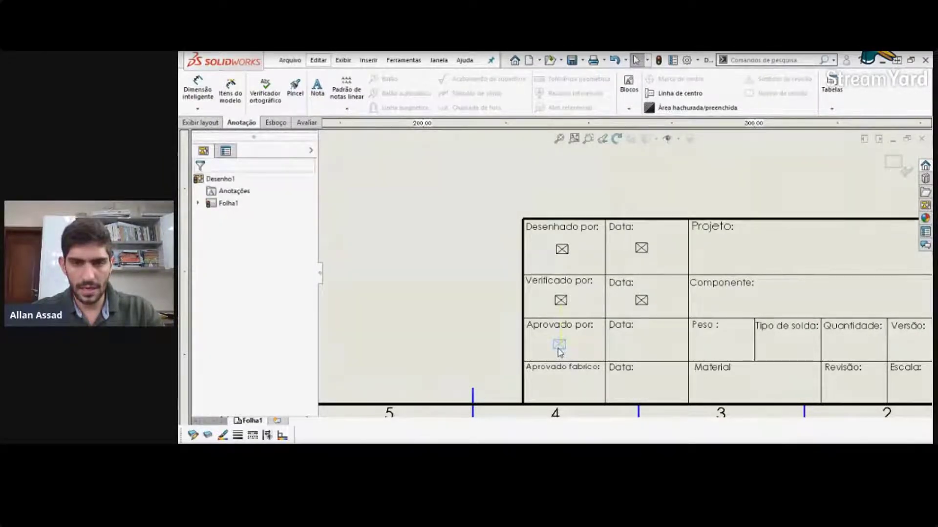
left_click(559, 352)
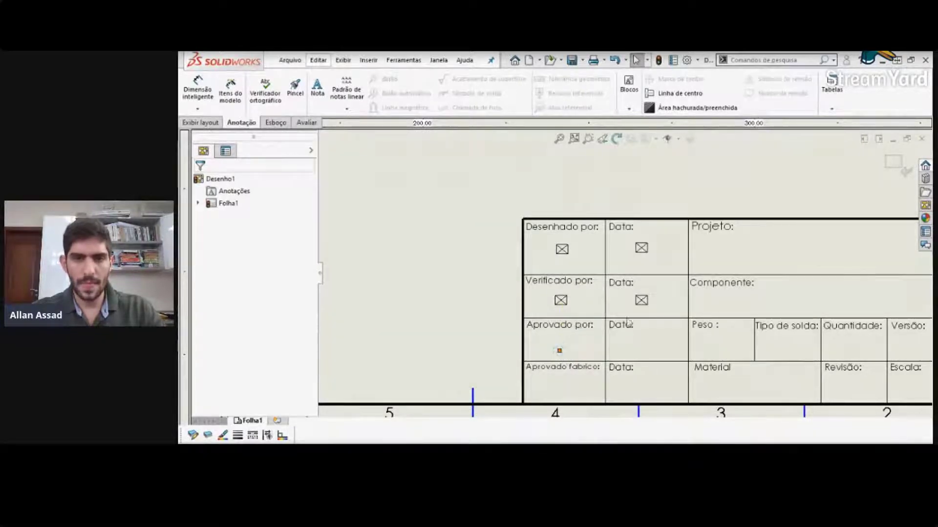
scroll(581, 334, "down", 5)
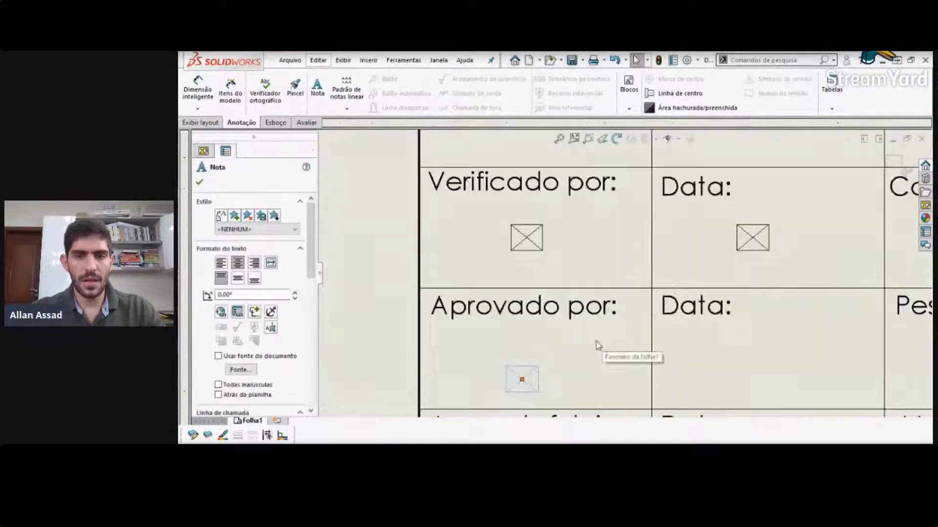
left_click(545, 363)
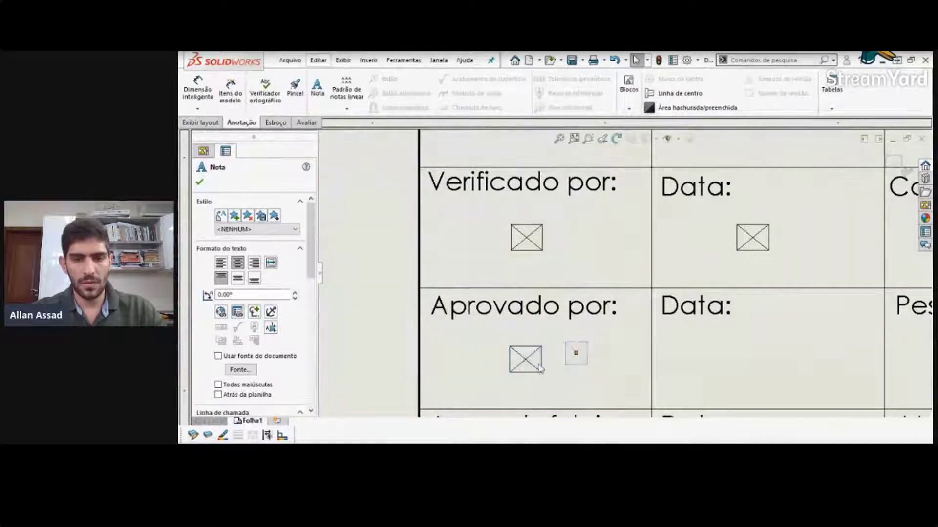
key("ctrl+v")
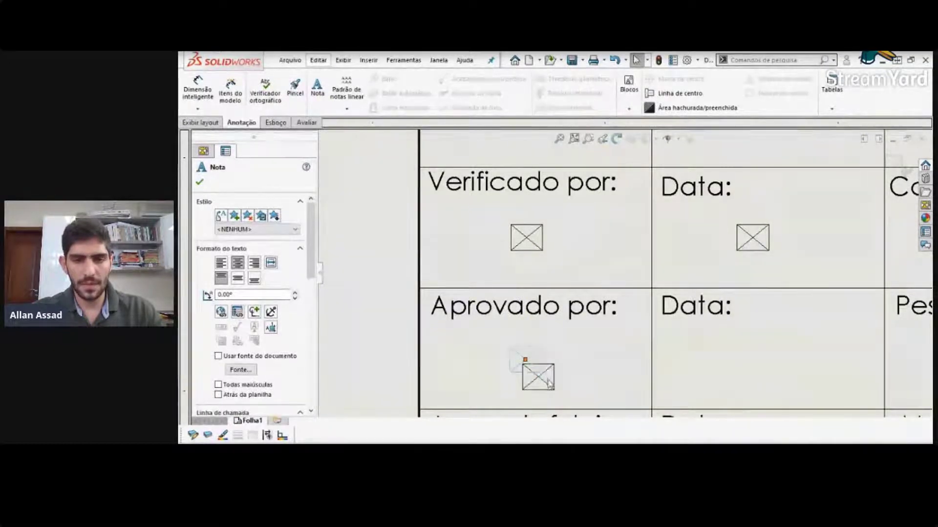
mouse_move(554, 382)
left_mouse_down()
mouse_move(677, 365)
mouse_move(780, 369)
mouse_move(766, 359)
left_mouse_up()
scroll(676, 380, "up", 5)
scroll(643, 365, "up", 2)
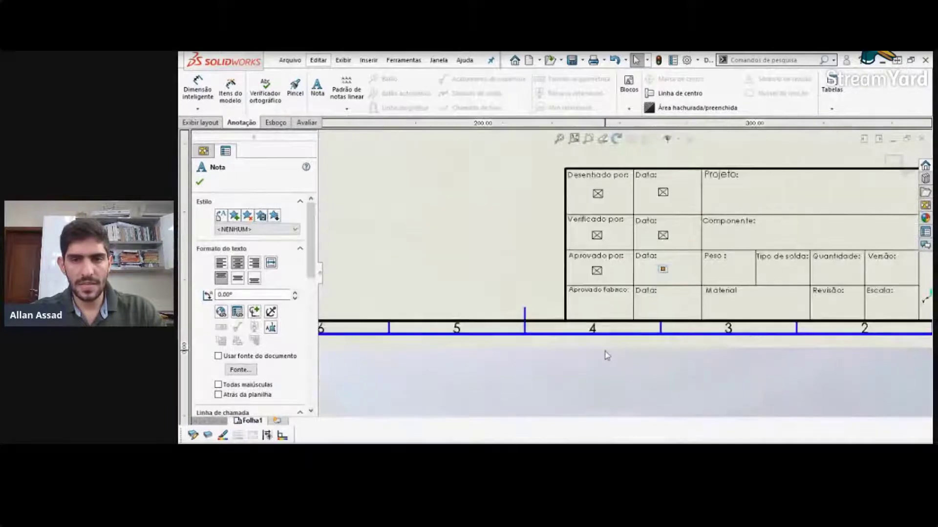
Step: Paste copies of the empty note into the "Aprovado fabrico:" cell and its "Data:" cell, aligned with the notes above
scroll(604, 313, "down", 1)
left_click(604, 299)
key("ctrl+v")
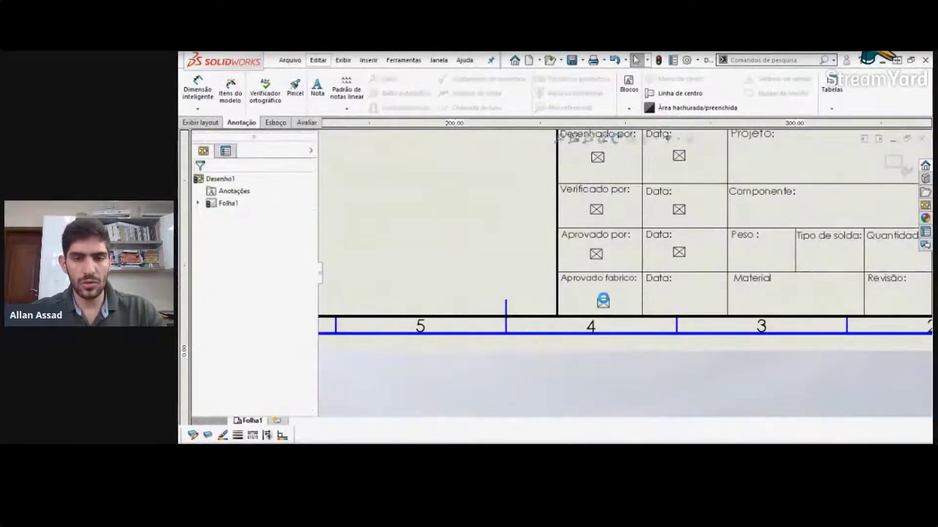
left_click_drag(606, 303, 602, 305)
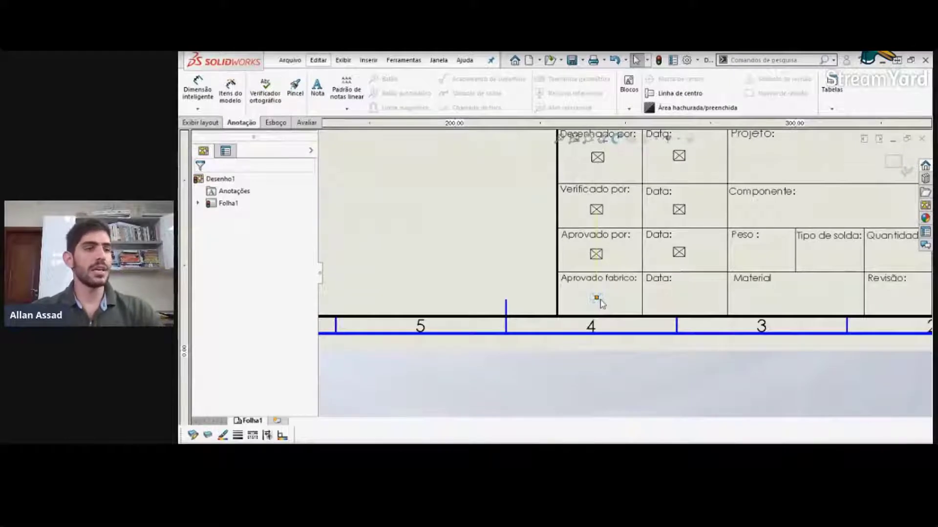
left_click(667, 300)
key("ctrl+v")
left_click_drag(674, 307, 686, 305)
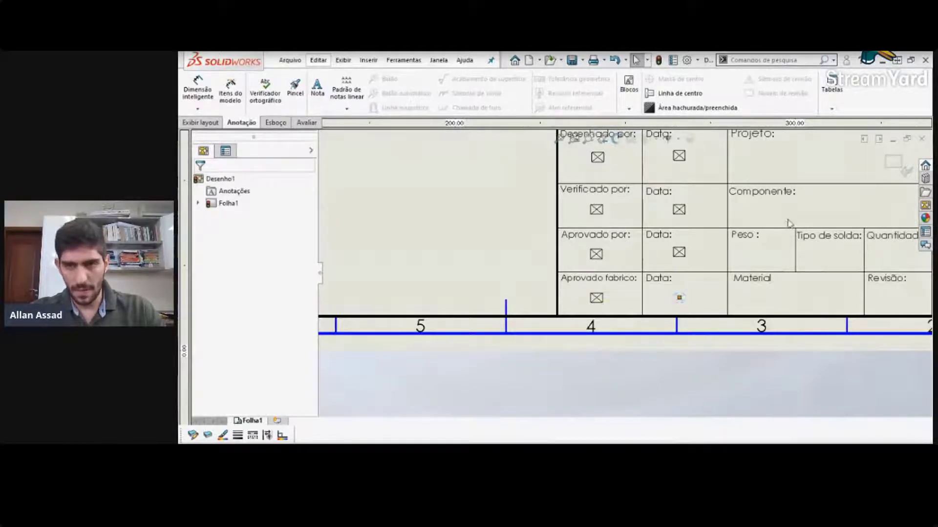
Step: Paste copies of the empty note into the "Peso:" and "Material" cells of the title block
scroll(777, 297, "up", 1)
scroll(719, 269, "down", 2)
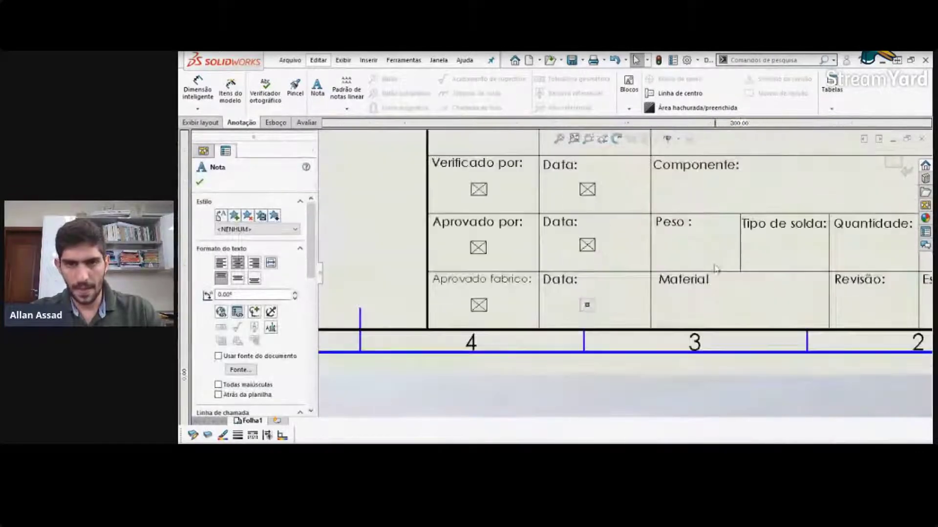
left_click(672, 254)
key("ctrl+v")
left_click_drag(679, 264, 701, 258)
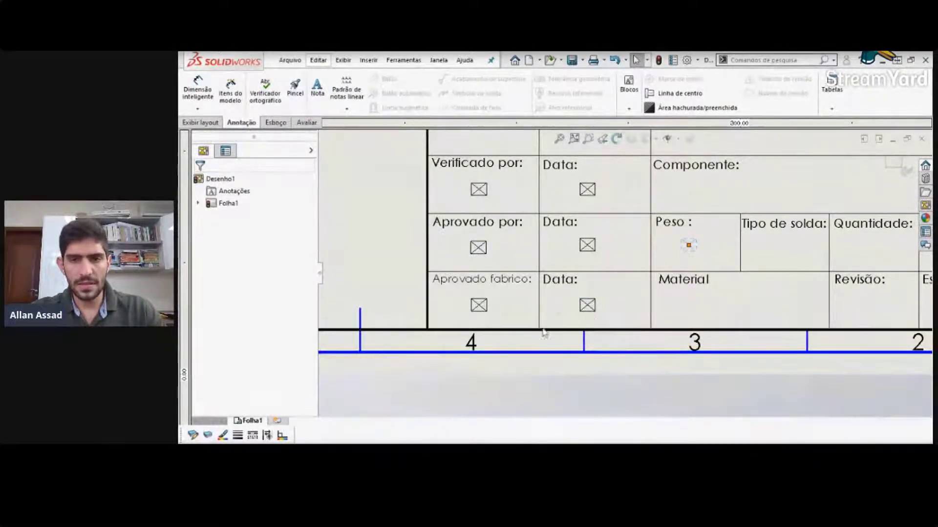
key("ctrl+v")
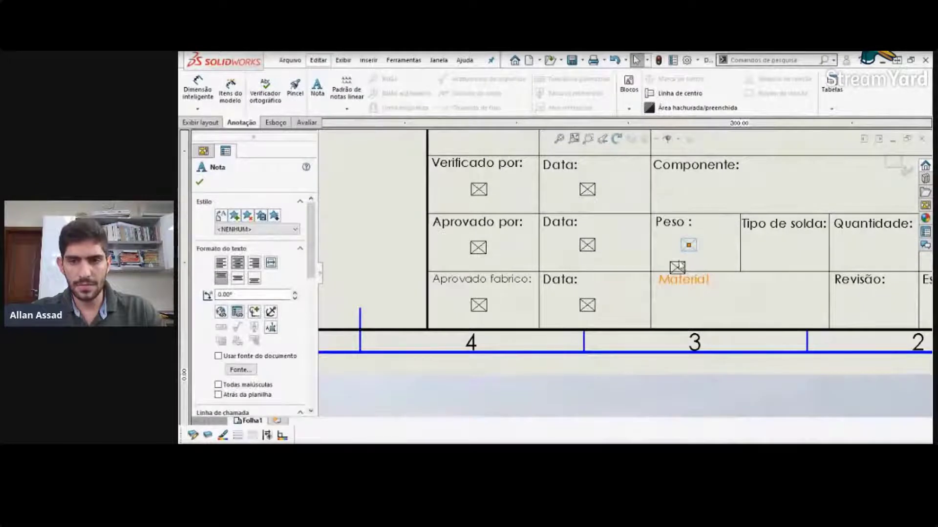
left_click_drag(679, 268, 743, 305)
scroll(742, 292, "up", 2)
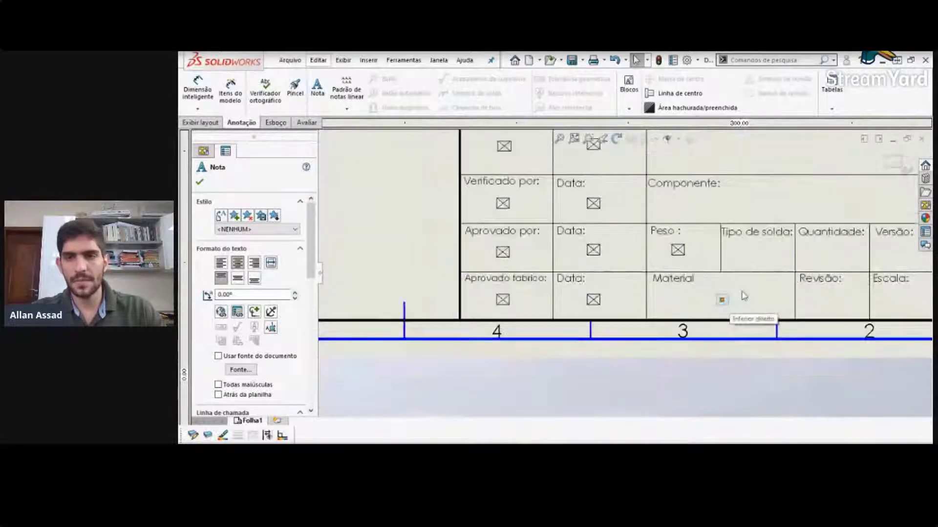
Step: Paste copies of the empty note into the "Tipo de solda:" and "Quantidade:" cells, level with the note under "Peso:"
left_click(739, 262)
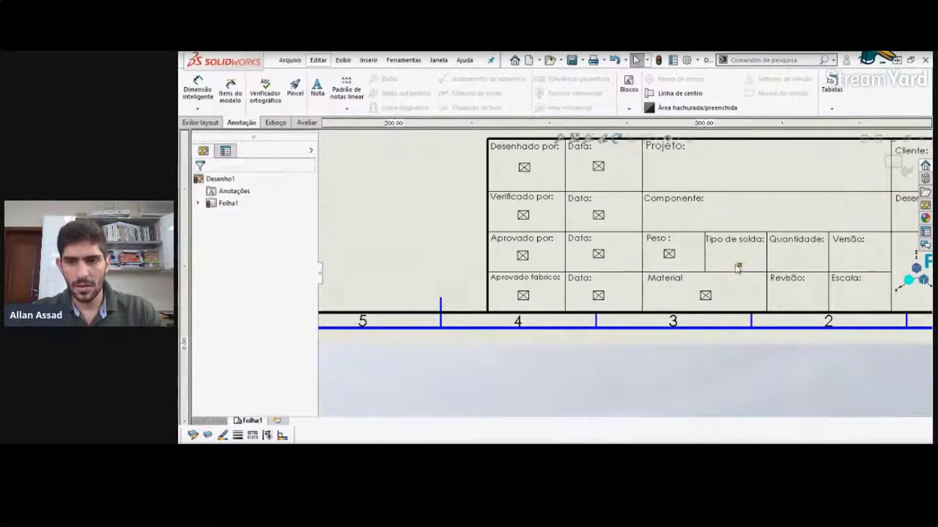
left_click_drag(736, 266, 732, 261)
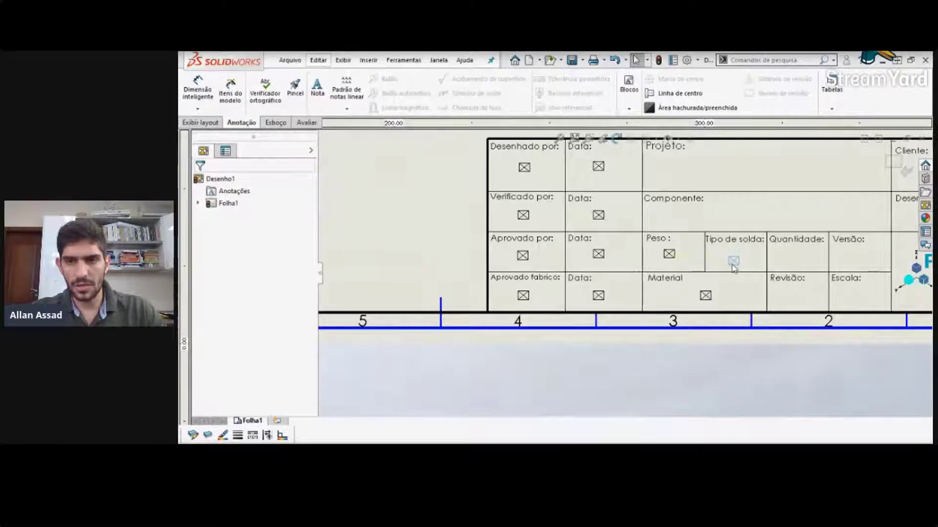
left_click_drag(732, 264, 732, 263)
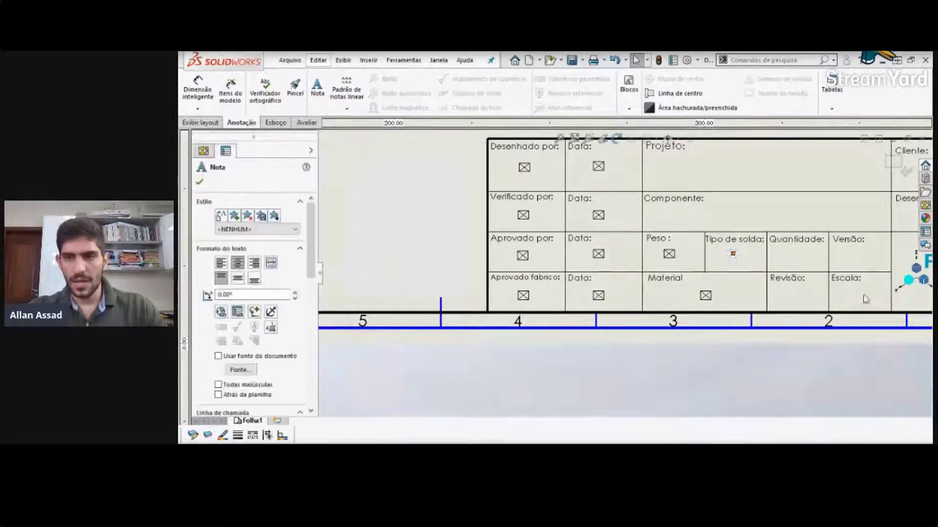
left_click(813, 258)
key("ctrl+v")
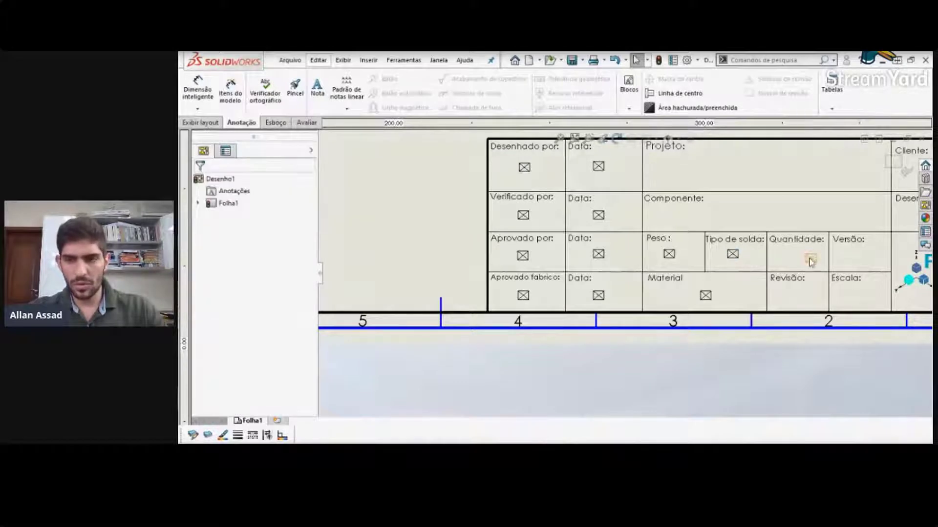
left_click_drag(808, 259, 793, 256)
left_click(792, 257)
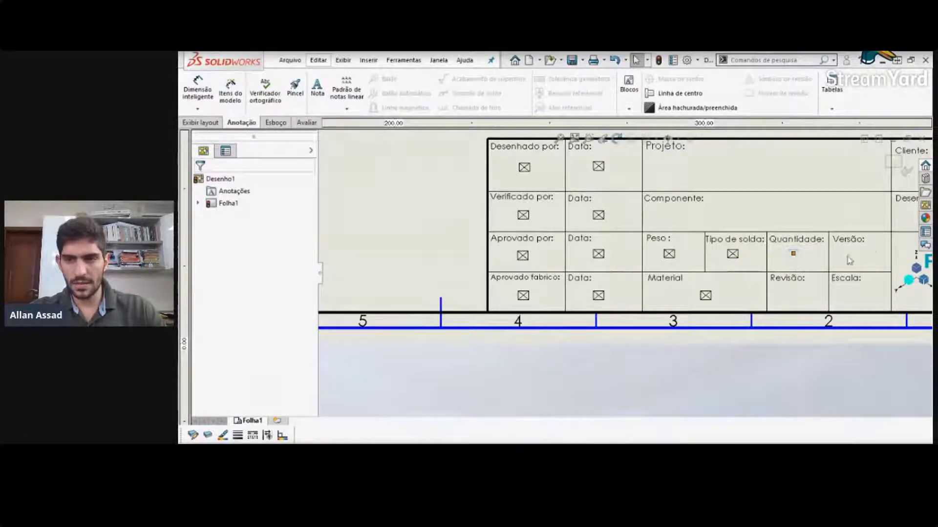
Step: Paste copies of the placeholder note into the Versão, Revisão and Escala cells of the title block
left_click(706, 295)
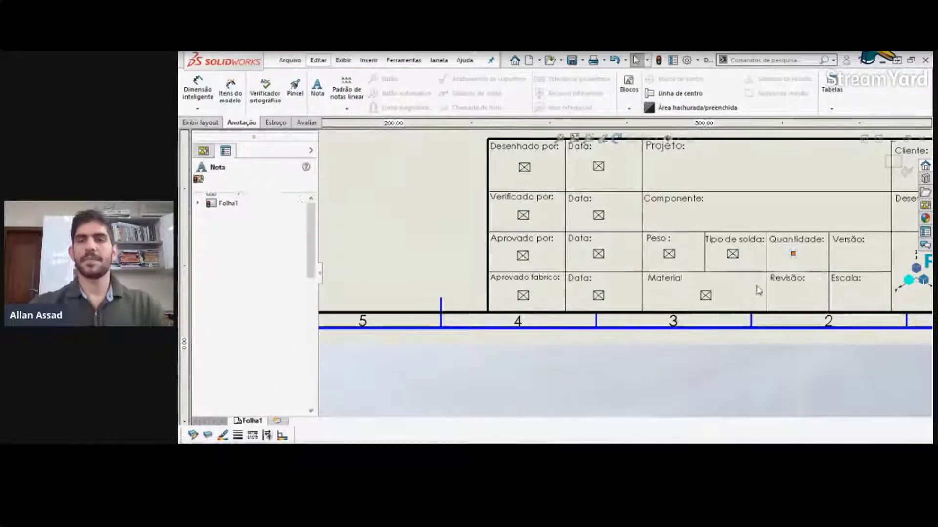
left_click(846, 266)
key("ctrl+v")
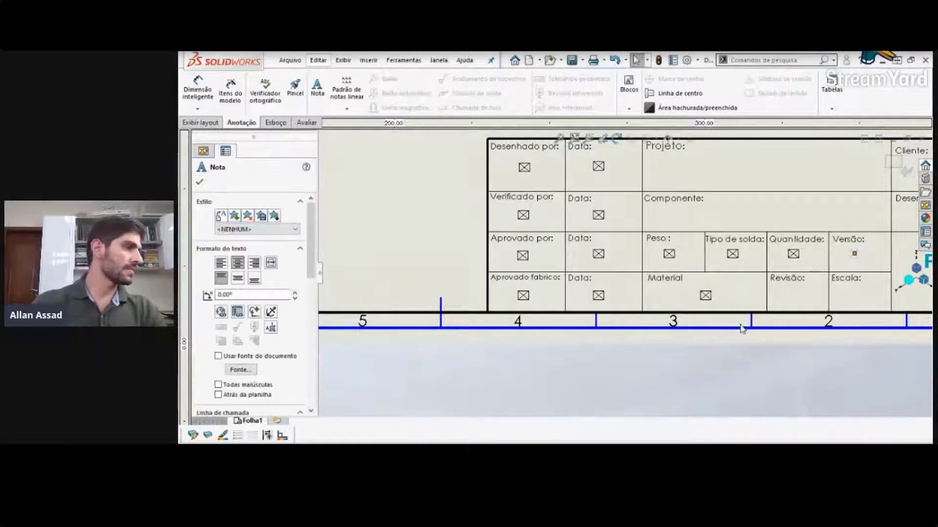
left_click(799, 294)
key("ctrl+v")
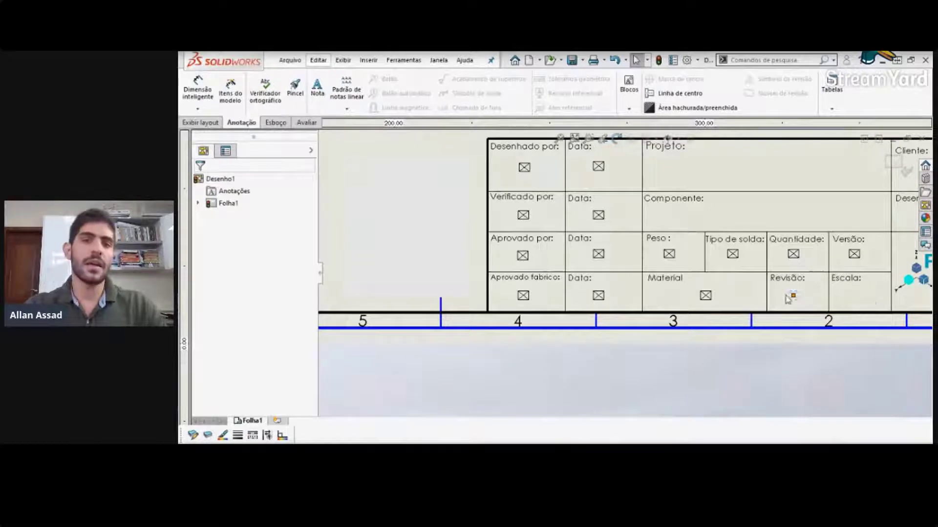
left_click(790, 298)
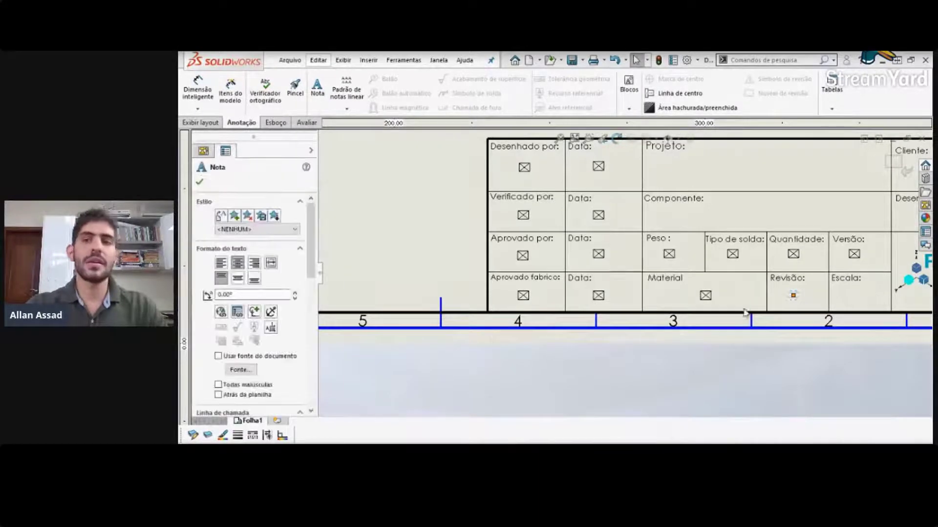
left_click(849, 304)
left_click_drag(849, 308, 856, 294)
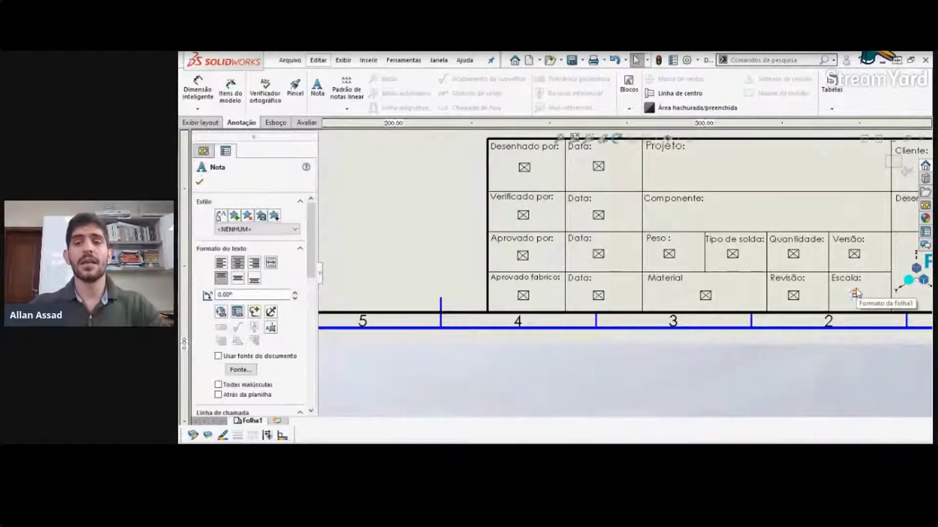
Step: Place a copy of the placeholder note in the Cliente cell and position it below the label
scroll(858, 294, "up", 3)
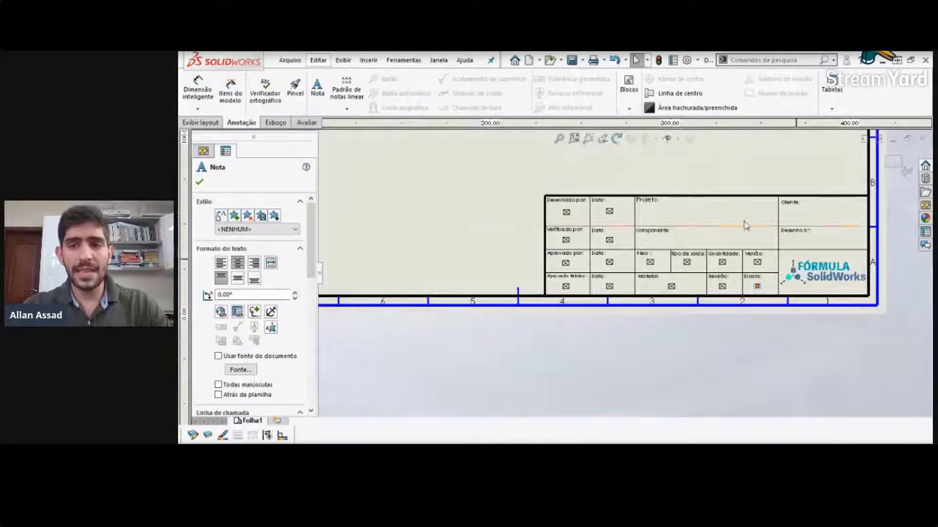
left_click(806, 218)
scroll(806, 219, "down", 5)
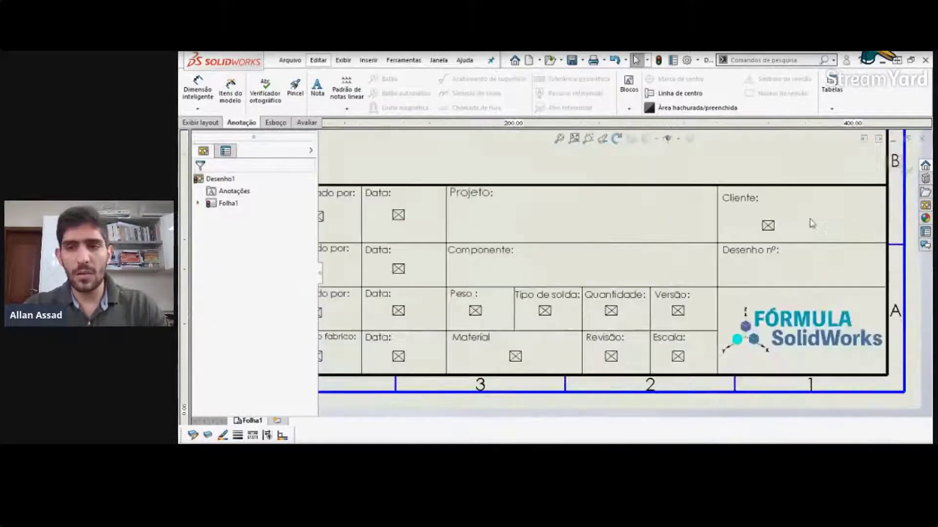
mouse_move(739, 244)
left_mouse_down()
mouse_move(767, 236)
mouse_move(753, 236)
left_mouse_up()
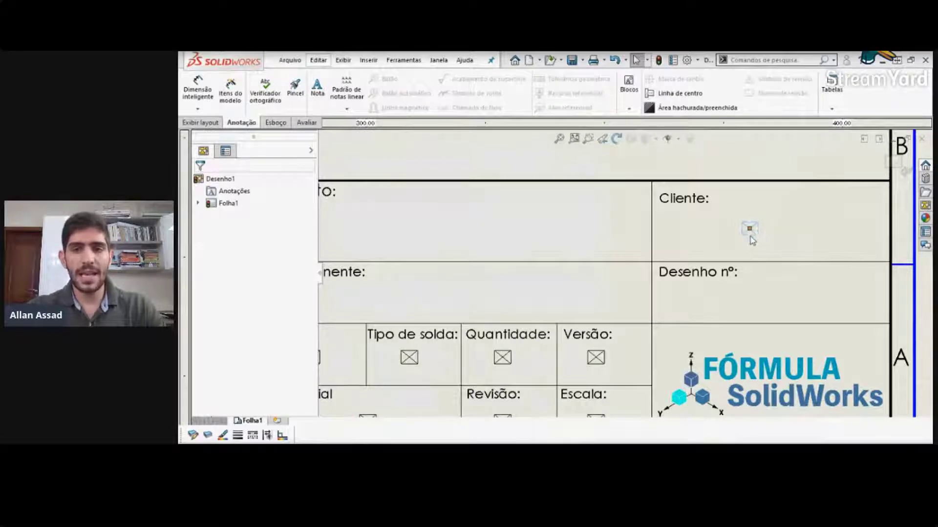
Step: Open the font settings of the placeholder note in the Cliente cell
left_click(749, 234)
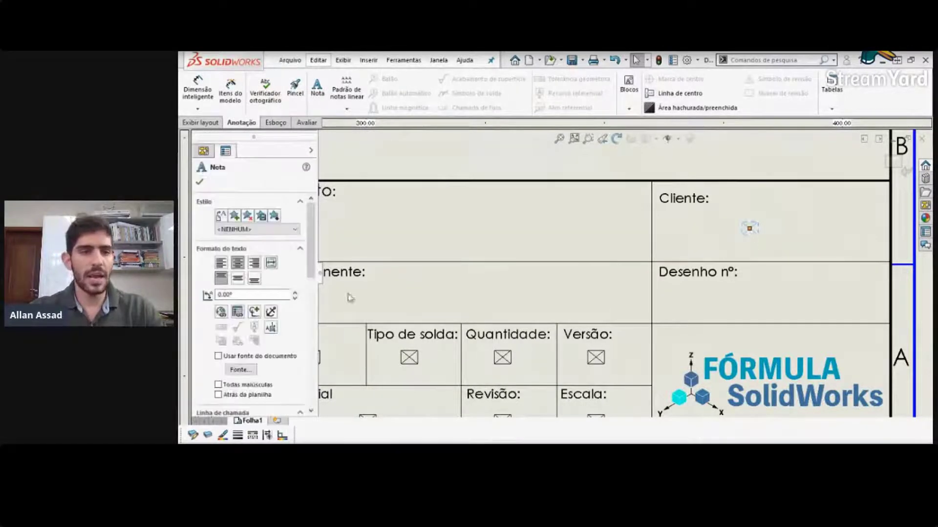
scroll(303, 322, "down", 3)
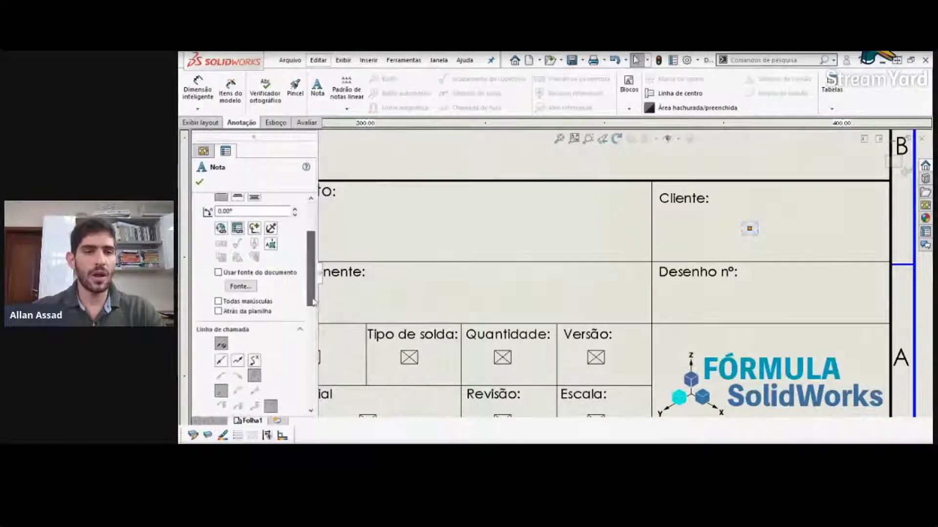
left_click(240, 286)
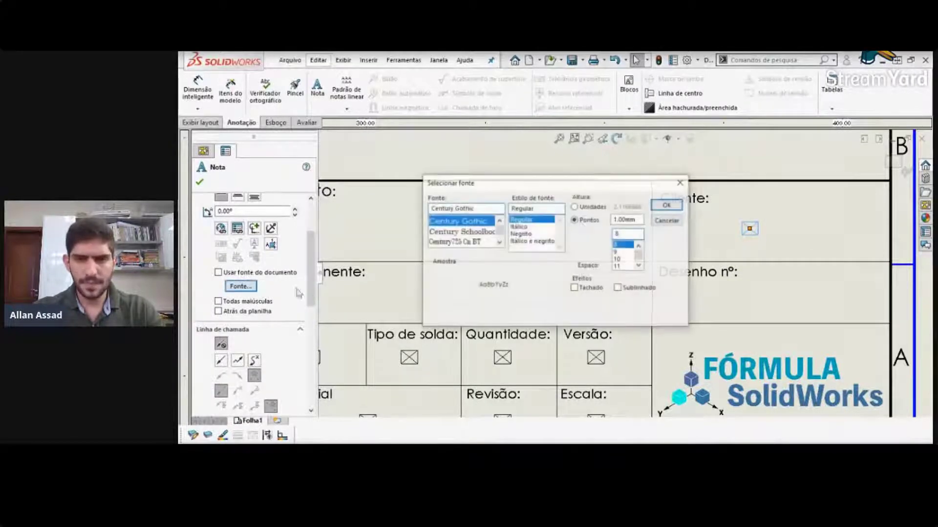
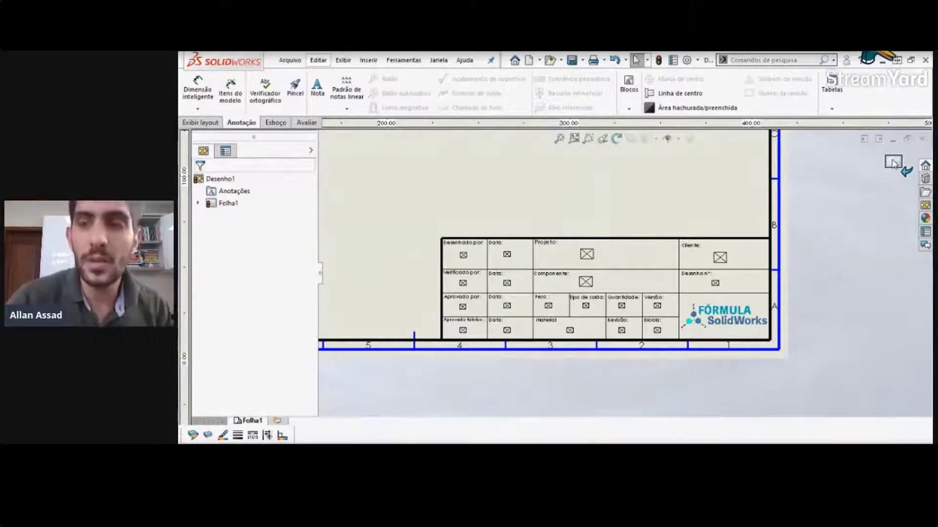
Step: Exit sheet format editing and review the fields of the title block on the sheet
left_click(893, 164)
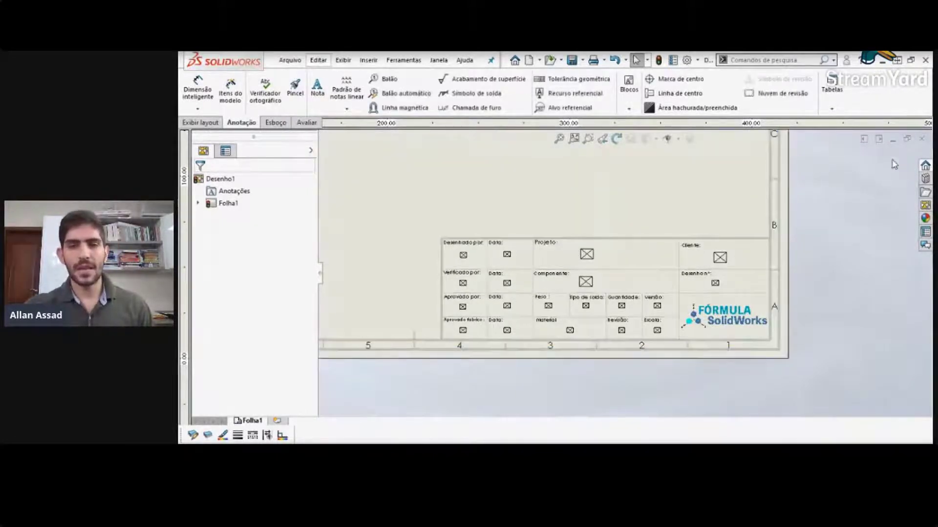
scroll(594, 274, "up", 3)
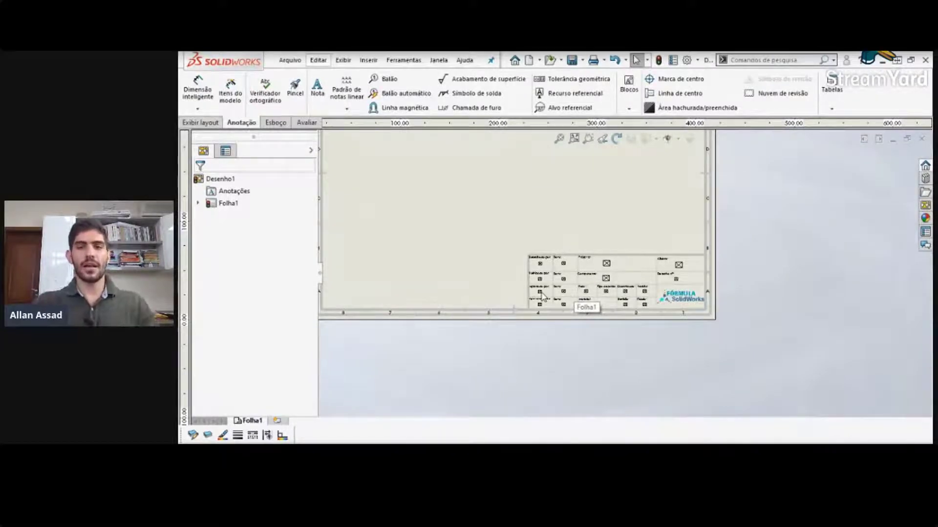
scroll(547, 284, "down", 3)
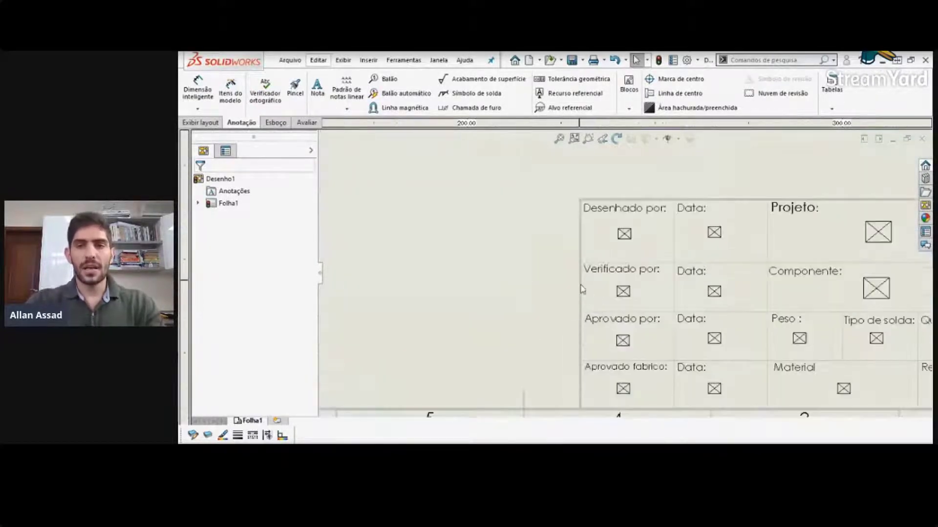
scroll(653, 300, "up", 1)
scroll(654, 300, "down", 2)
scroll(756, 293, "up", 2)
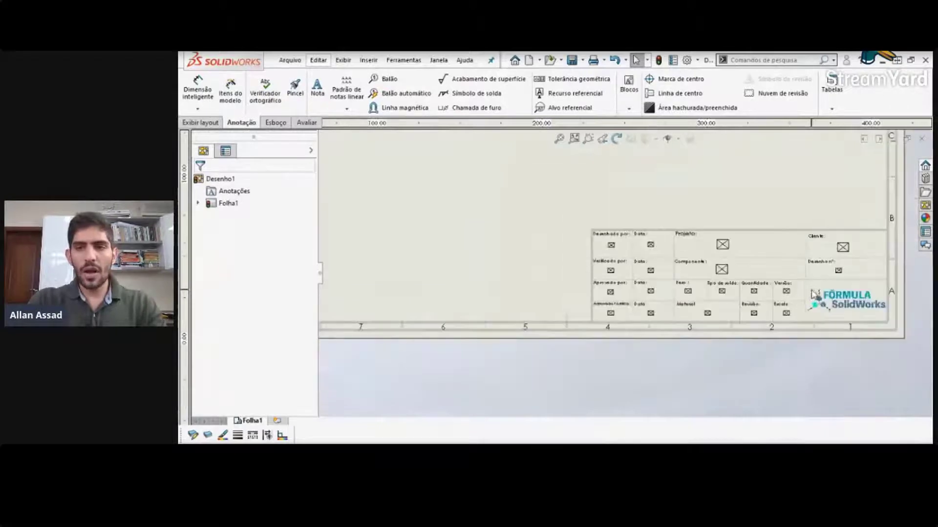
scroll(770, 296, "down", 1)
scroll(630, 271, "down", 2)
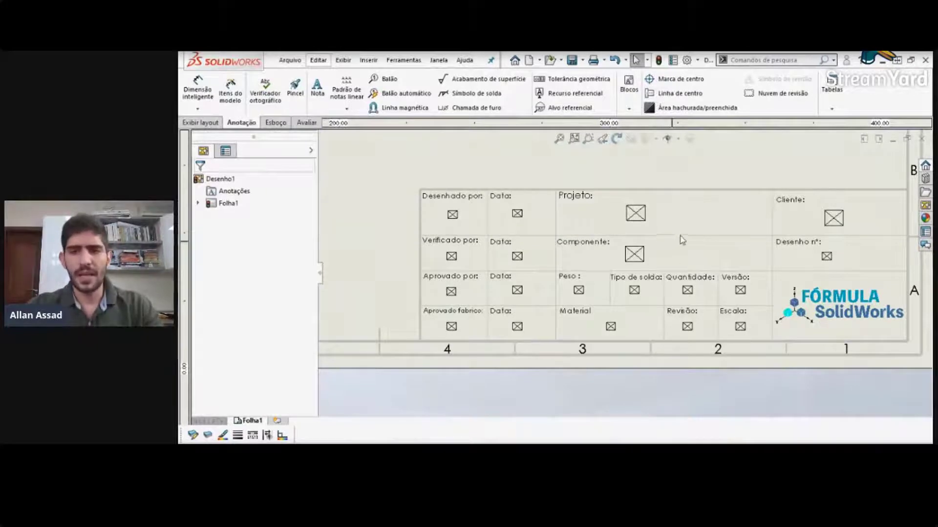
scroll(680, 241, "up", 5)
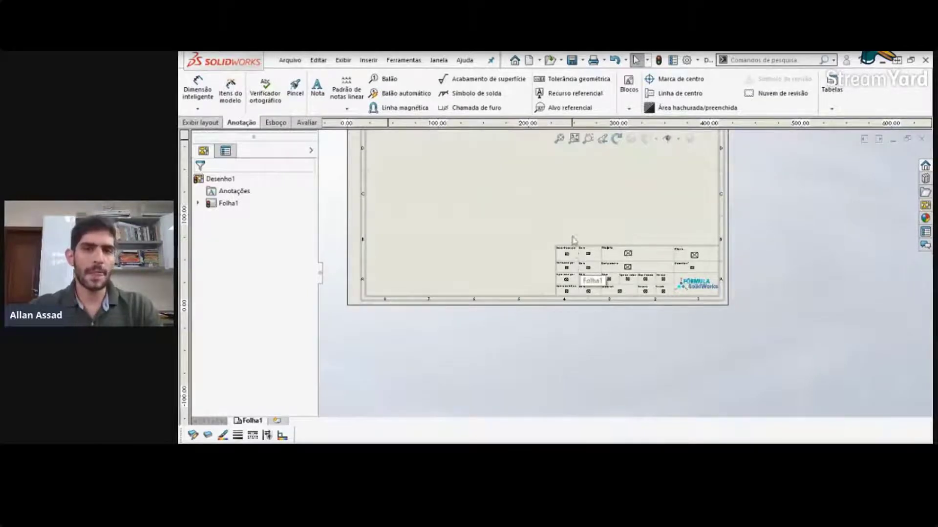
scroll(584, 173, "up", 3)
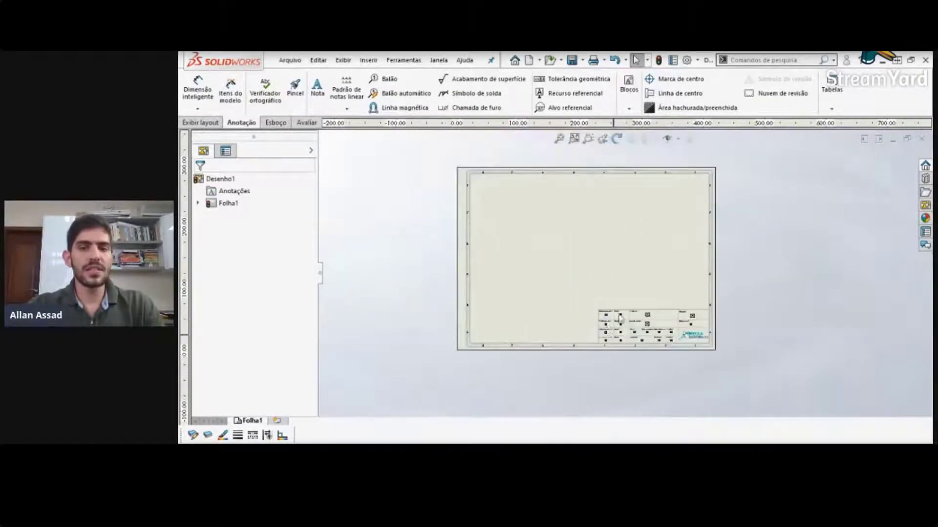
scroll(622, 315, "down", 1)
scroll(624, 314, "up", 2)
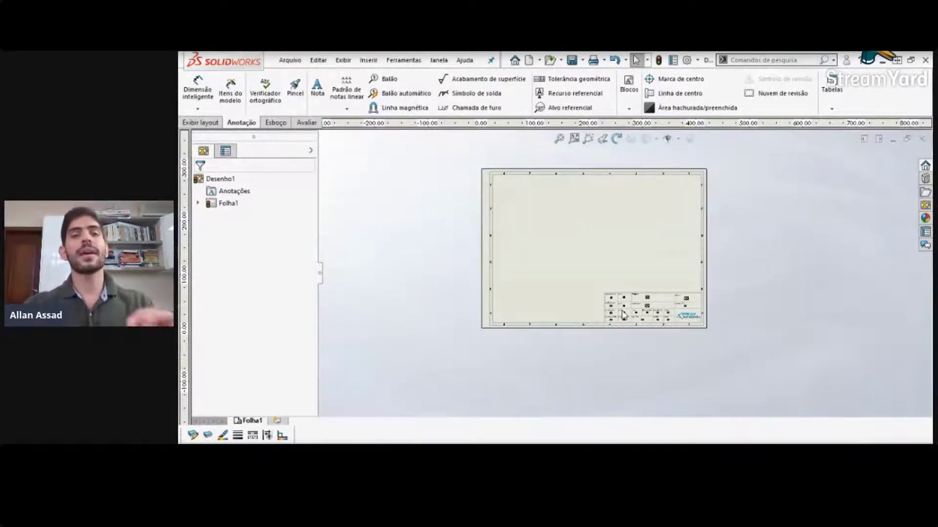
scroll(596, 297, "down", 2)
scroll(684, 249, "up", 2)
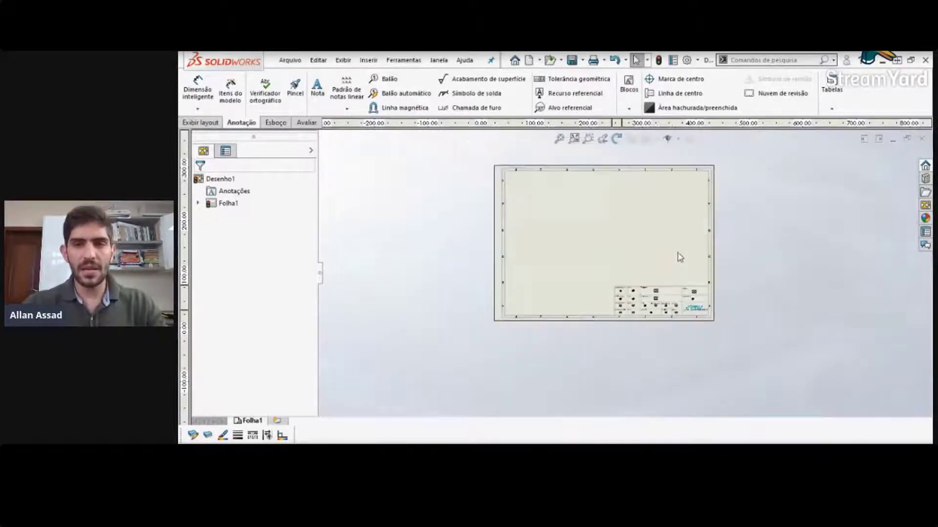
scroll(661, 199, "down", 1)
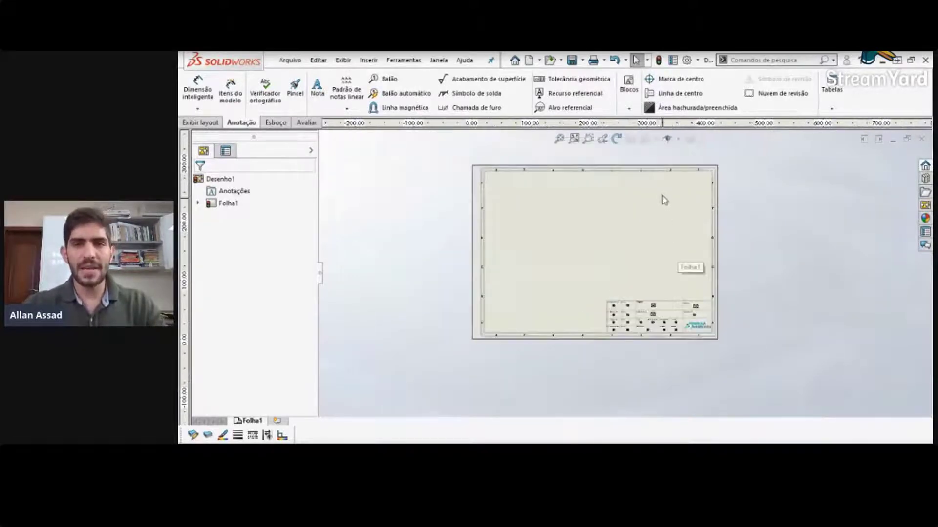
left_click(698, 60)
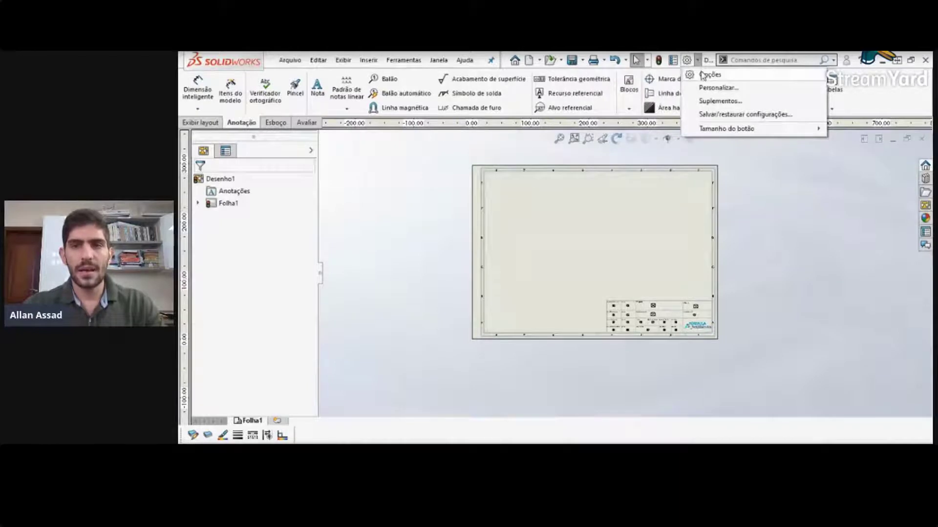
left_click(709, 75)
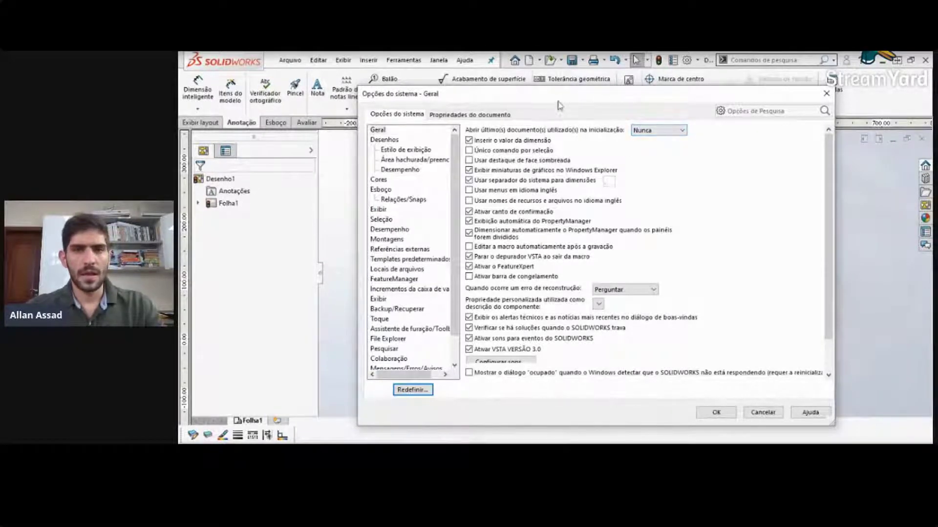
left_click_drag(560, 105, 560, 90)
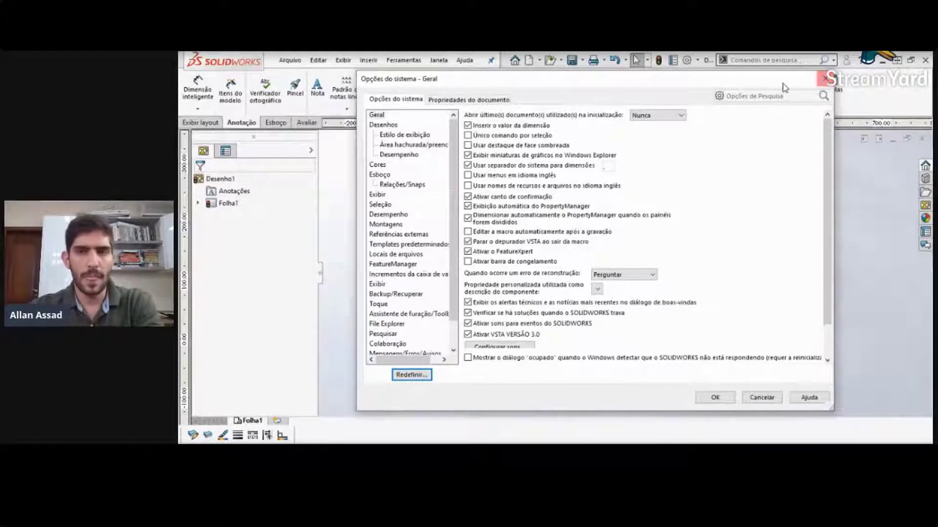
left_click_drag(765, 85, 718, 106)
left_click(778, 101)
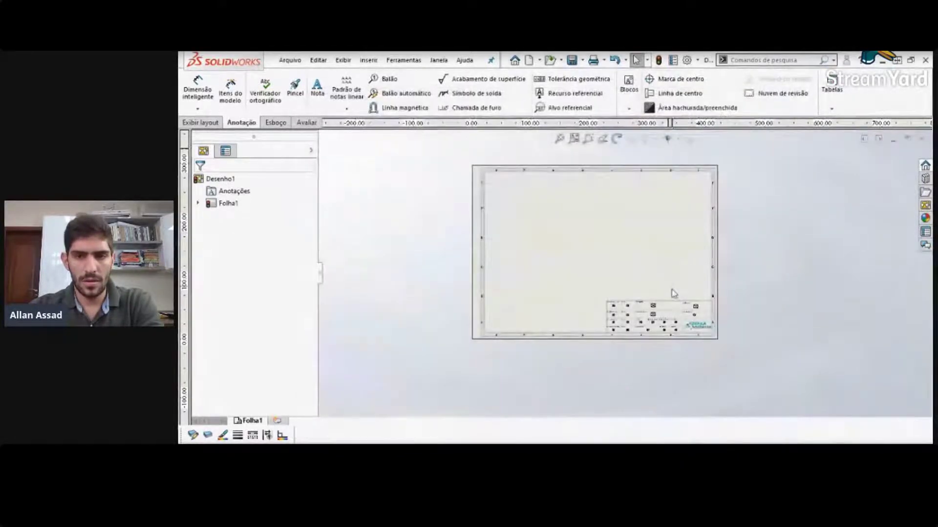
scroll(669, 290, "down", 2)
right_click(668, 290)
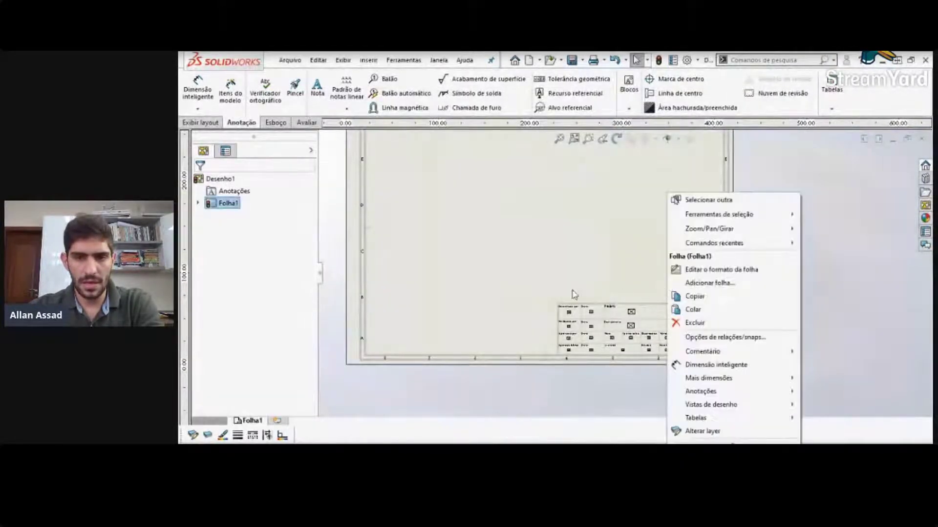
left_click(577, 276)
scroll(574, 311, "down", 2)
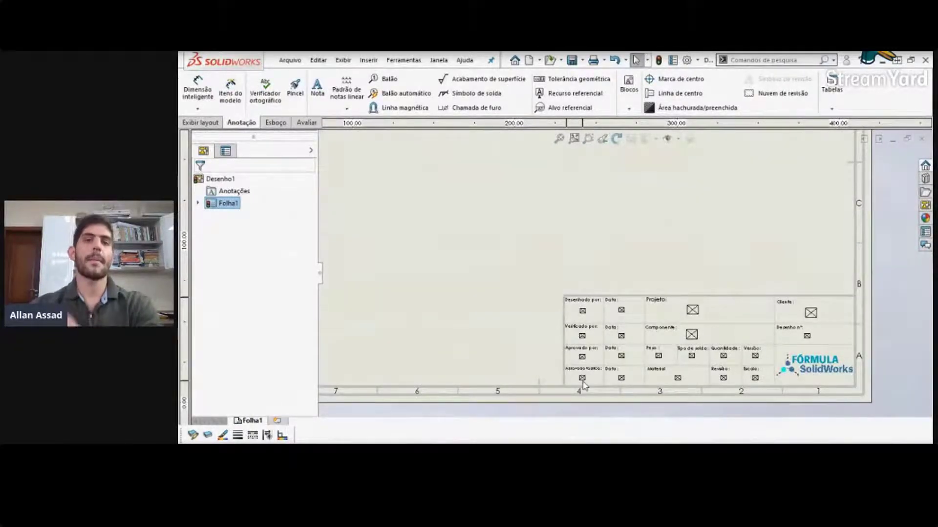
scroll(605, 286, "up", 5)
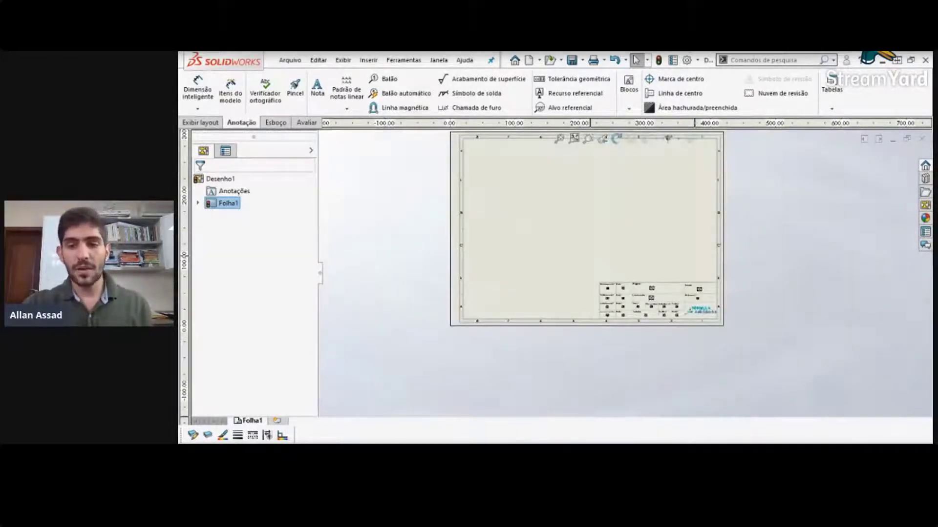
mouse_move(733, 443)
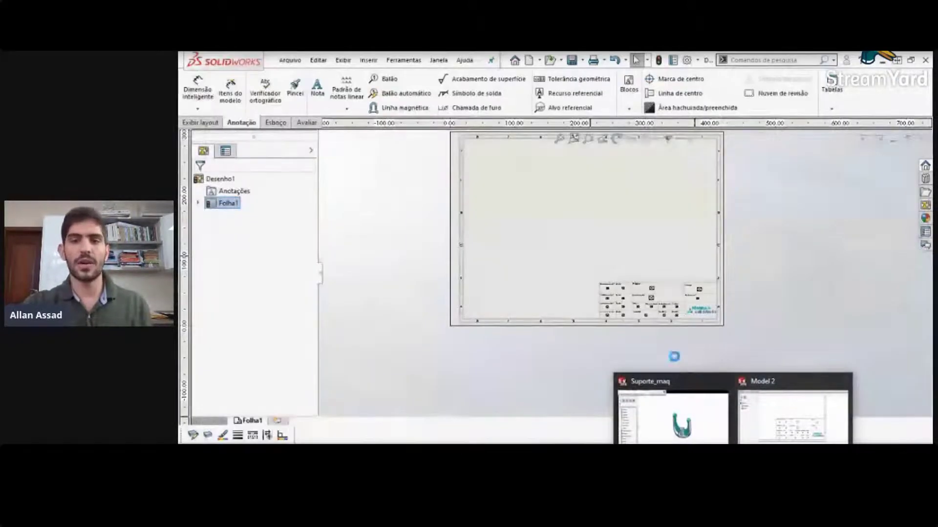
scroll(628, 226, "up", 2)
scroll(626, 220, "down", 1)
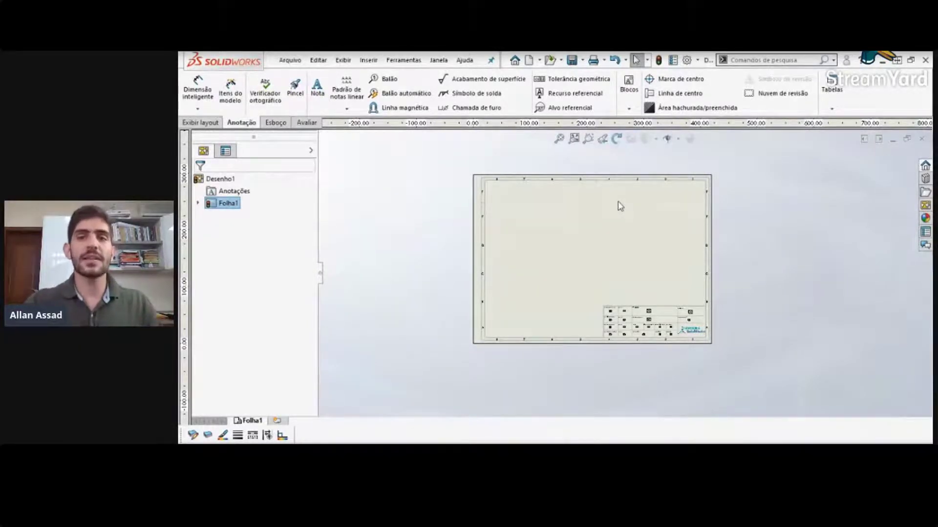
Step: Open the system options and go to the file locations settings (Locais de arquivos)
left_click(687, 61)
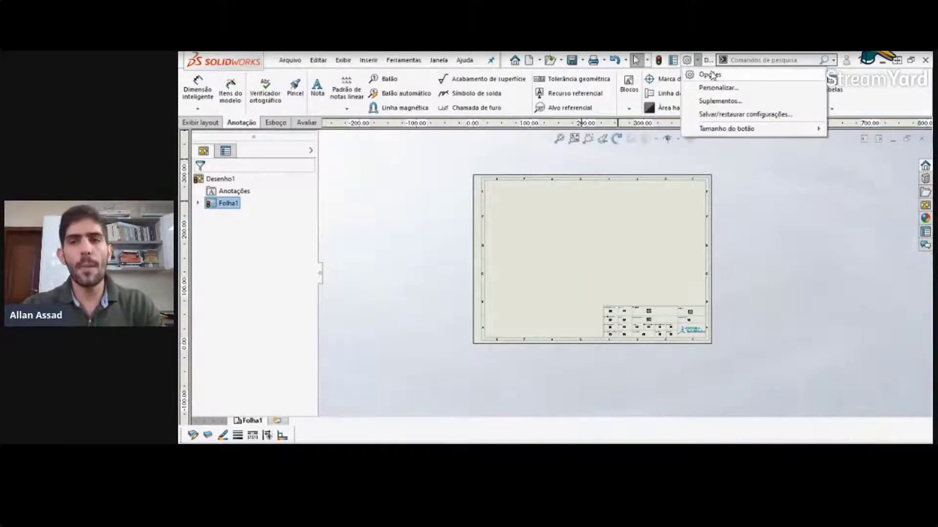
left_click(707, 75)
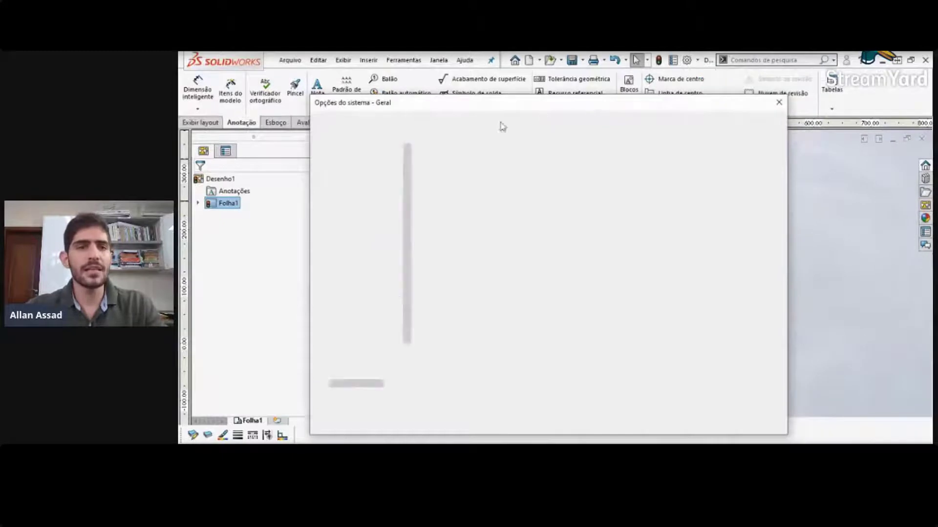
left_click_drag(516, 108, 543, 86)
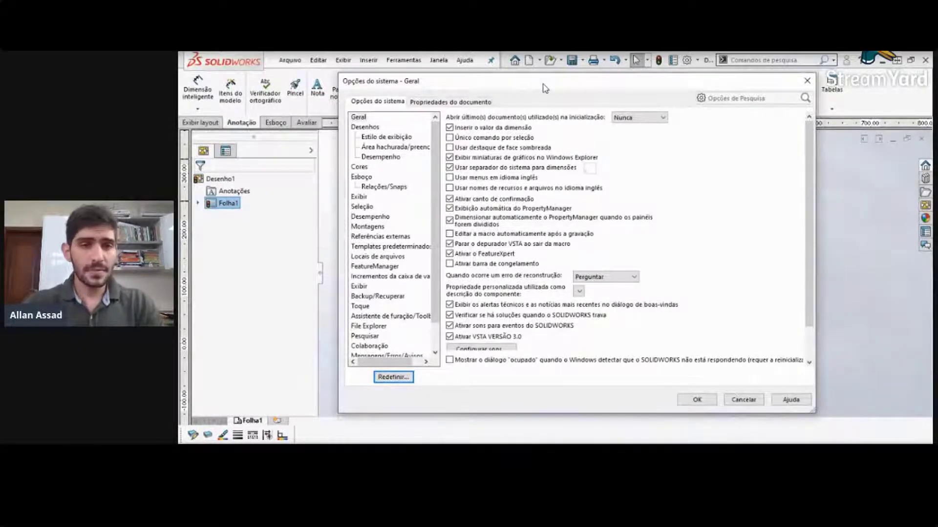
scroll(438, 172, "down", 1)
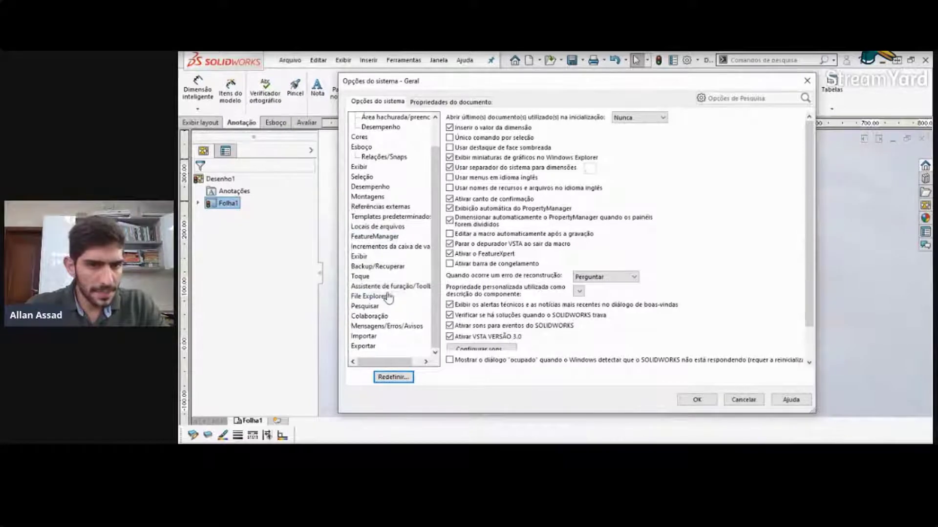
scroll(441, 239, "up", 1)
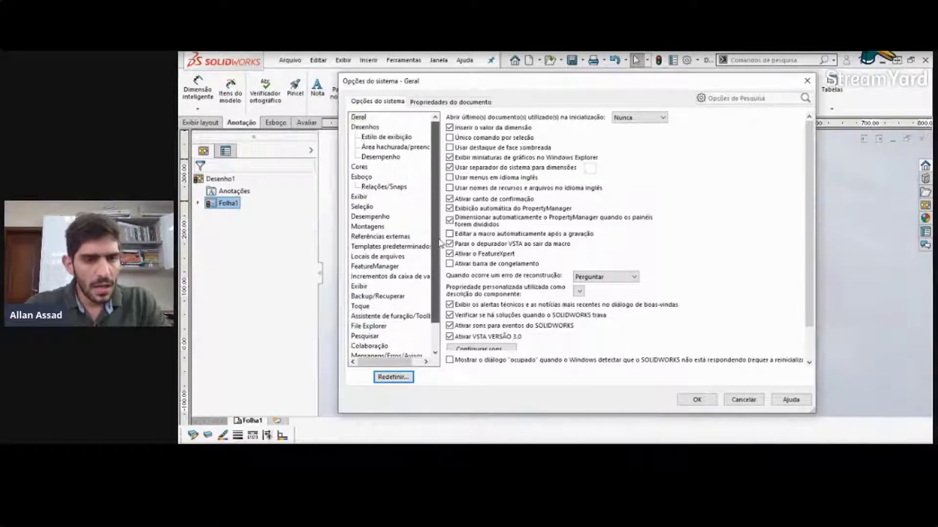
scroll(441, 250, "down", 1)
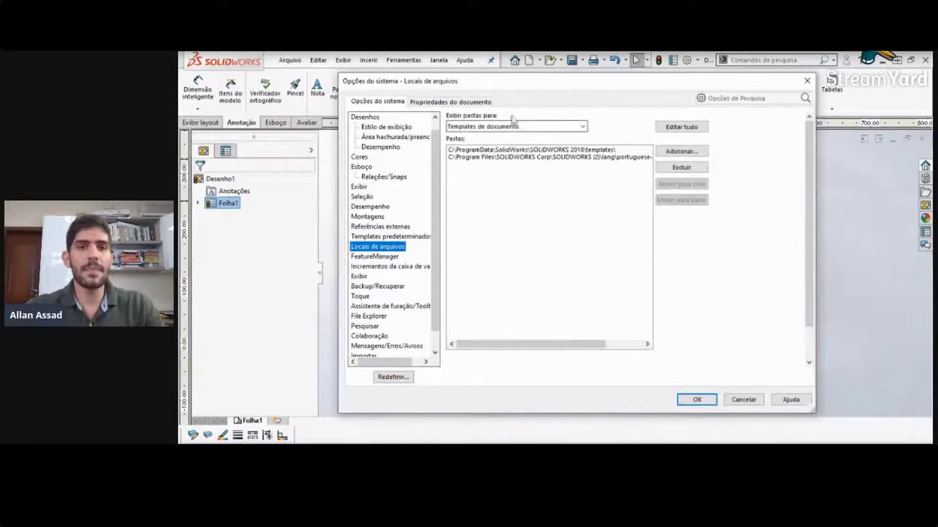
Step: Show the folder assigned to custom property files (Arquivos de propriedades personalizadas), select its path, and close the options
left_click(583, 126)
scroll(583, 180, "down", 2)
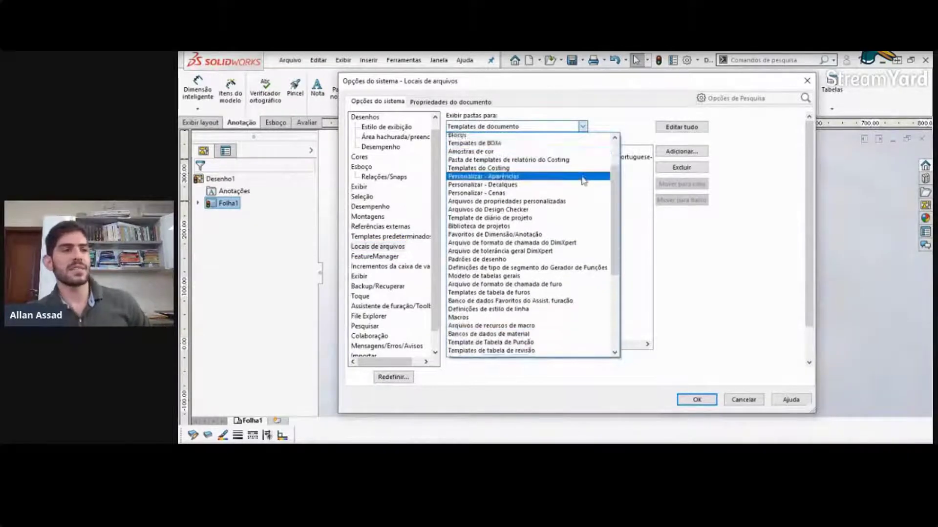
scroll(583, 180, "down", 5)
scroll(557, 219, "up", 6)
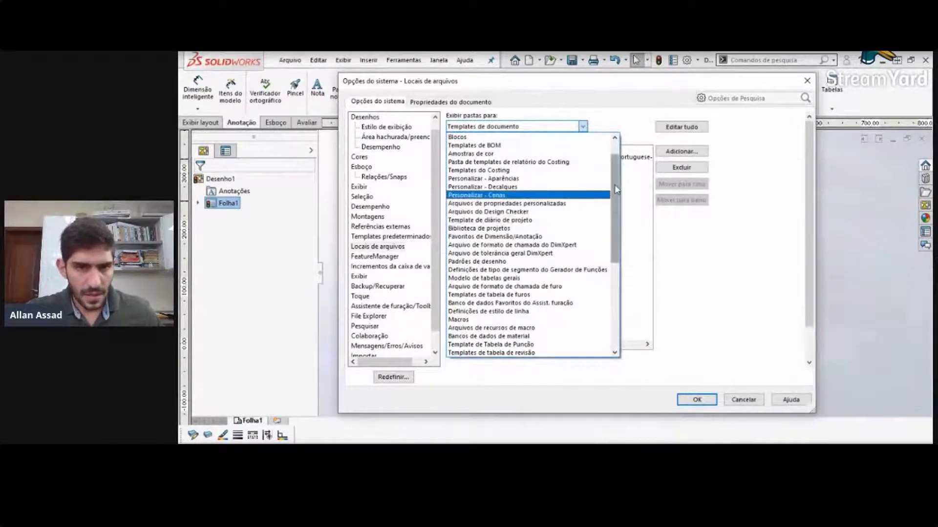
left_click_drag(616, 189, 612, 257)
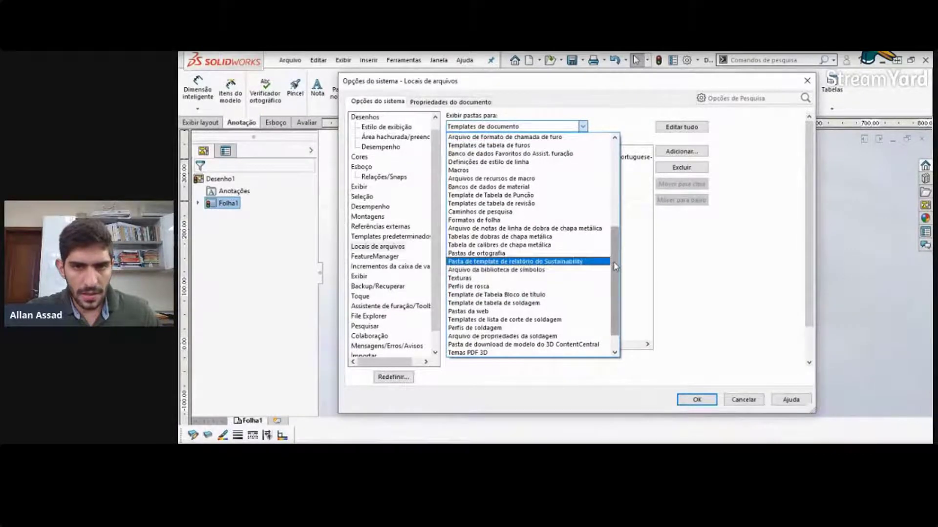
left_click_drag(613, 262, 620, 206)
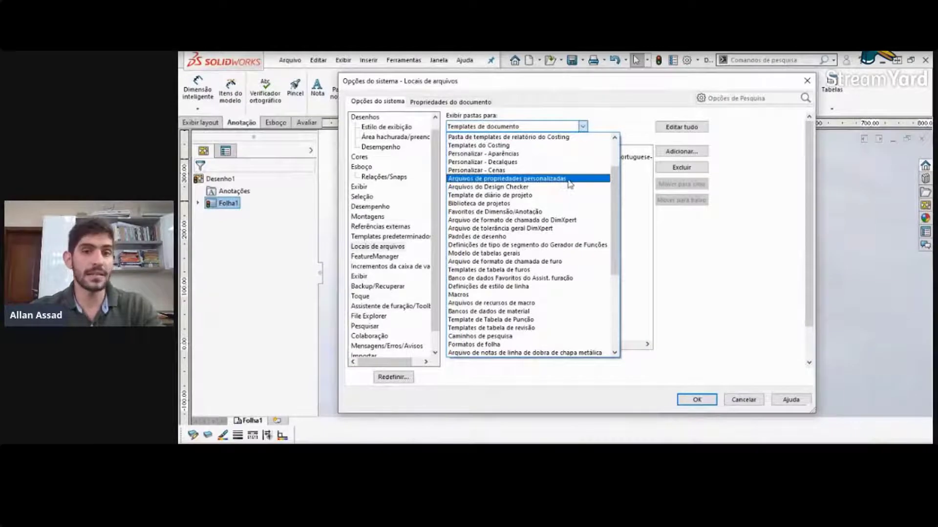
left_click(564, 179)
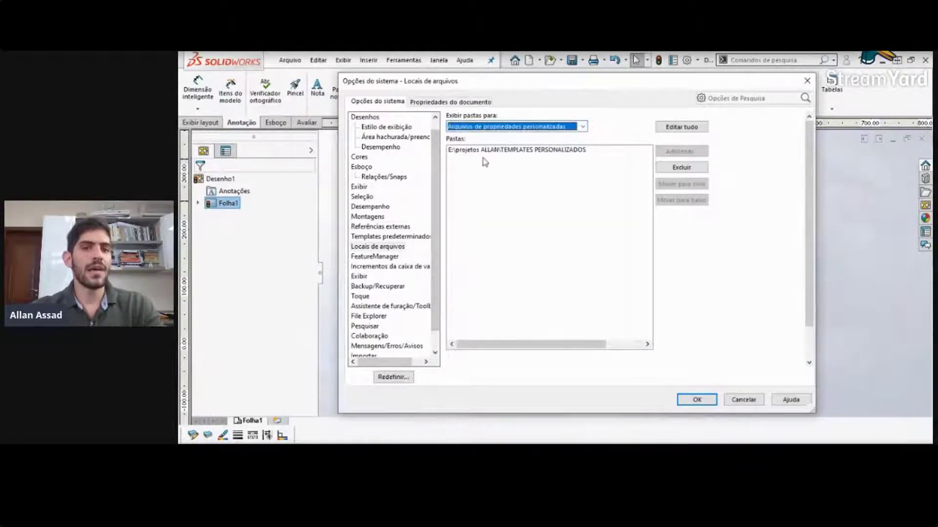
left_click(508, 151)
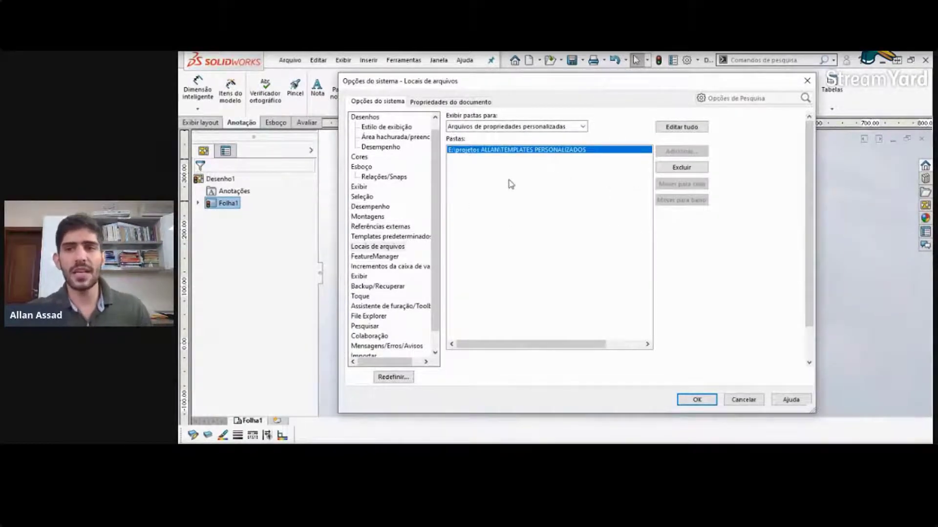
left_click(806, 83)
Step: Start saving the sheet format and browse to the Folhas folder inside TEMPLATES PERSONALIZADOS on the Modelagem - Simulação (E:) drive
scroll(548, 259, "down", 3)
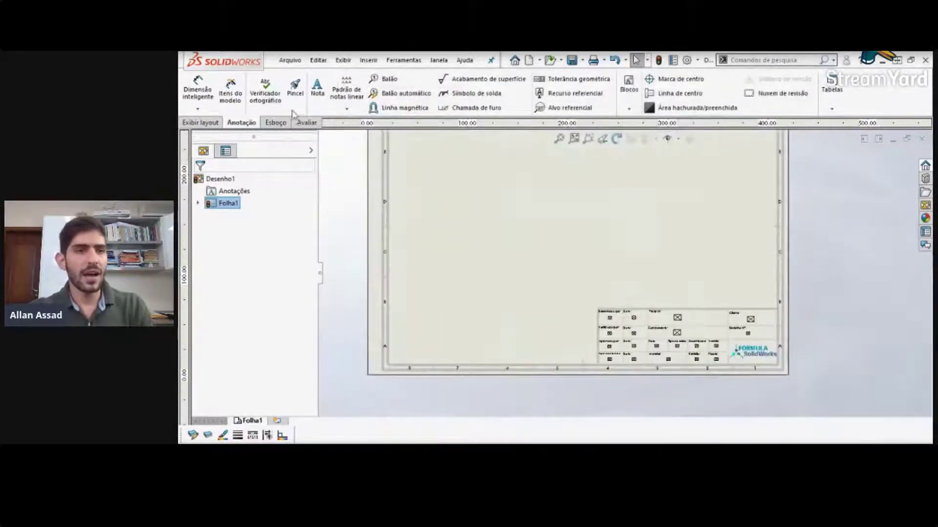
left_click(283, 61)
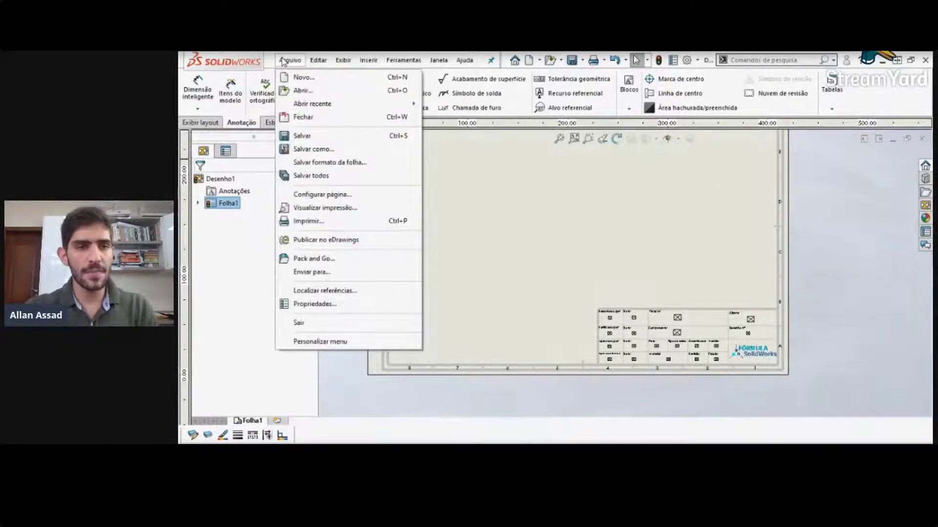
left_click(362, 164)
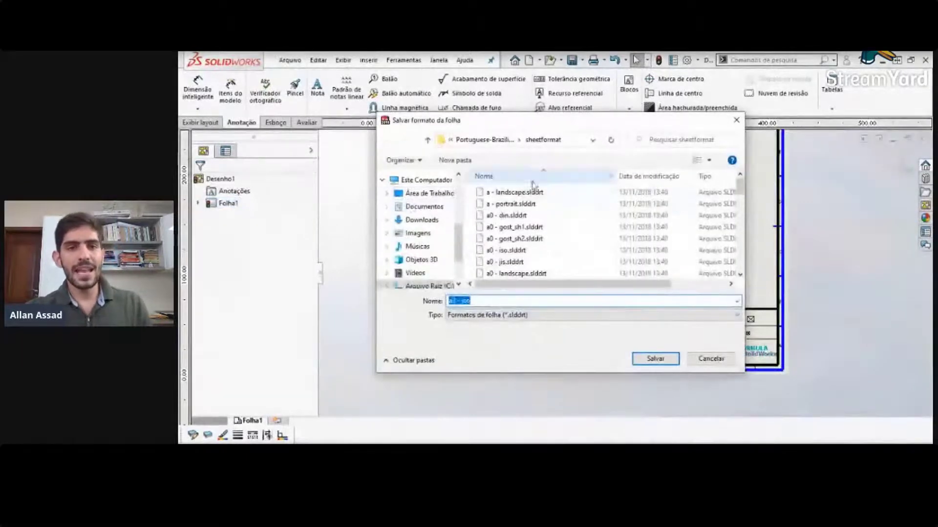
scroll(570, 199, "down", 10)
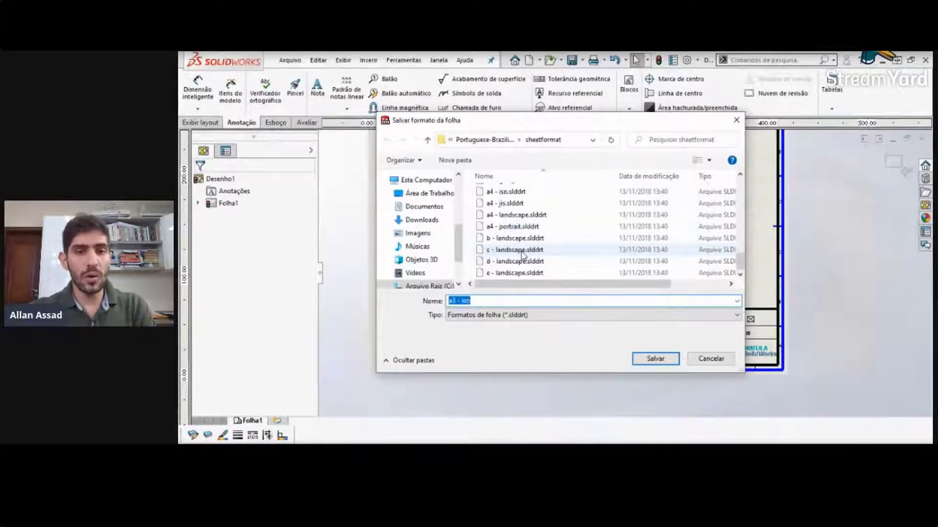
scroll(533, 246, "up", 4)
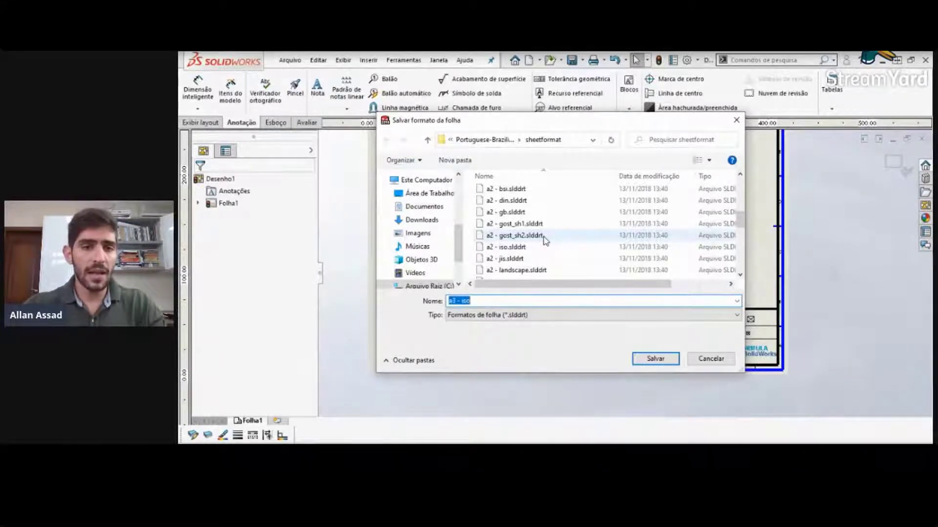
left_click_drag(463, 244, 463, 260)
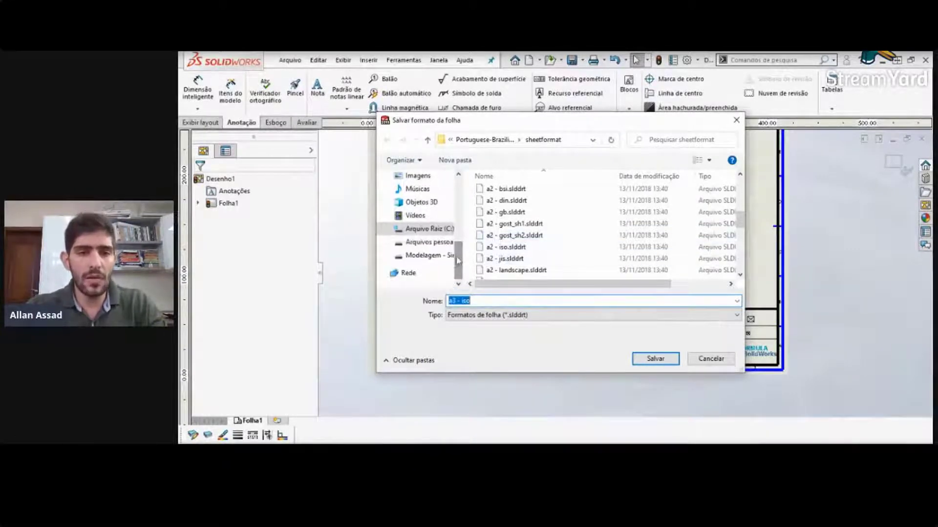
left_click(439, 255)
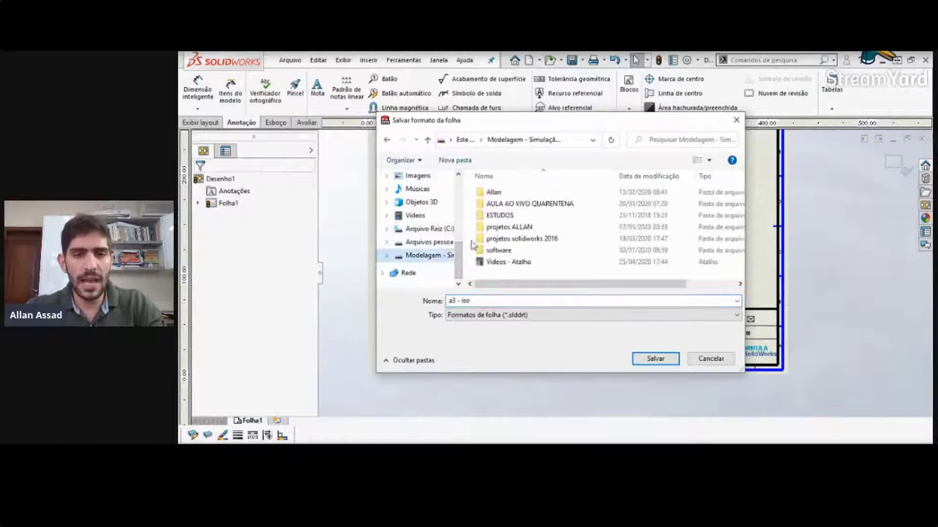
double_click(508, 227)
scroll(524, 219, "down", 3)
scroll(524, 218, "down", 1)
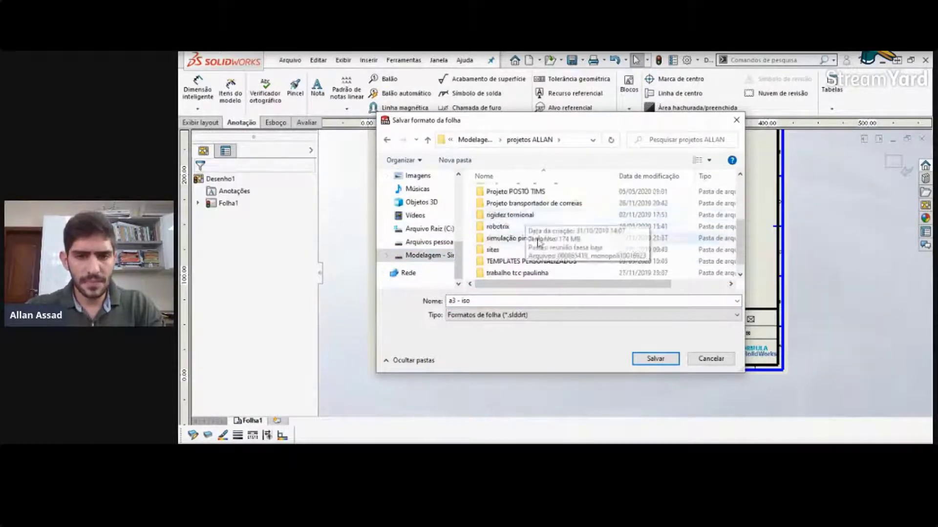
double_click(563, 262)
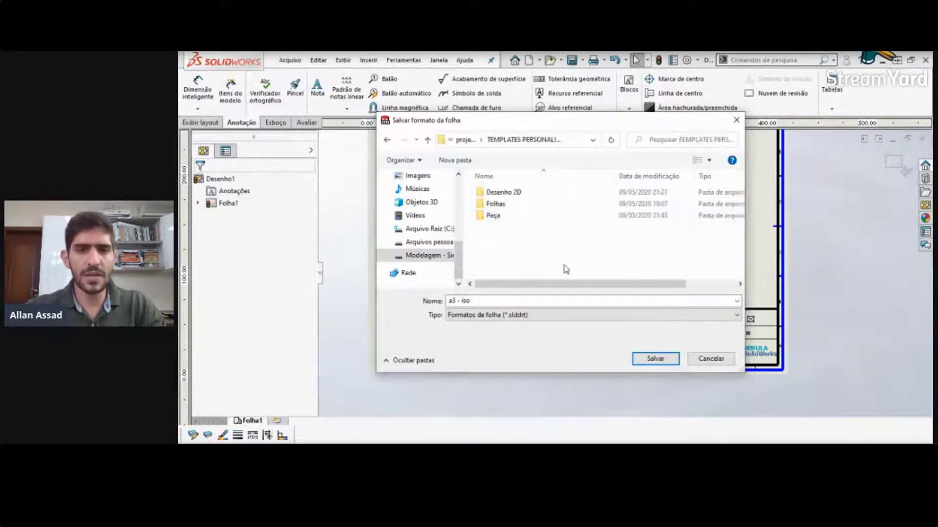
double_click(546, 211)
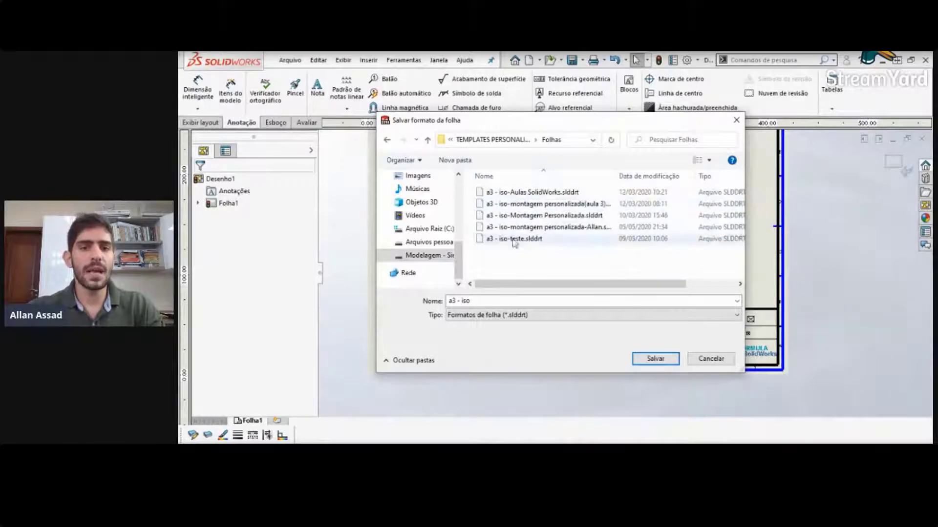
Step: Name the sheet format a3 - iso-LIVE09 and save it with the type Formatos de folha (*.slddrt)
left_click(481, 301)
left_click(481, 303)
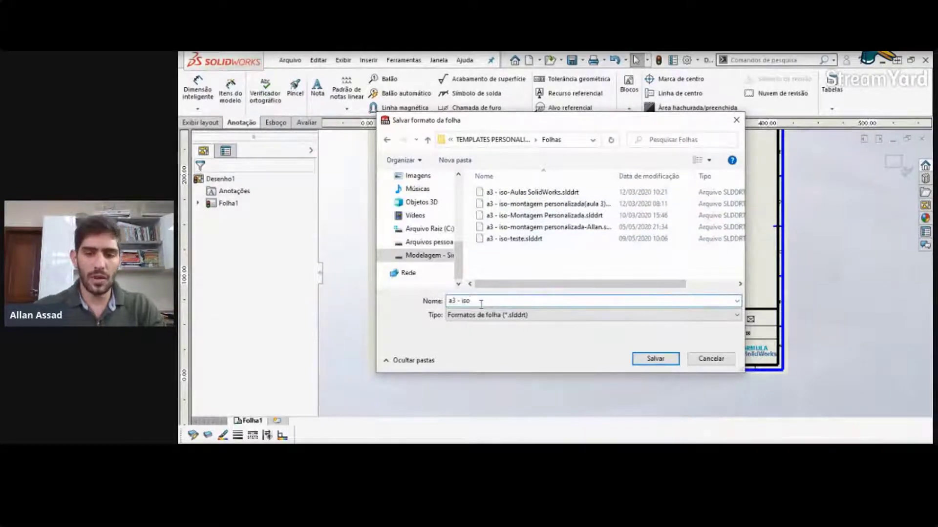
type("-")
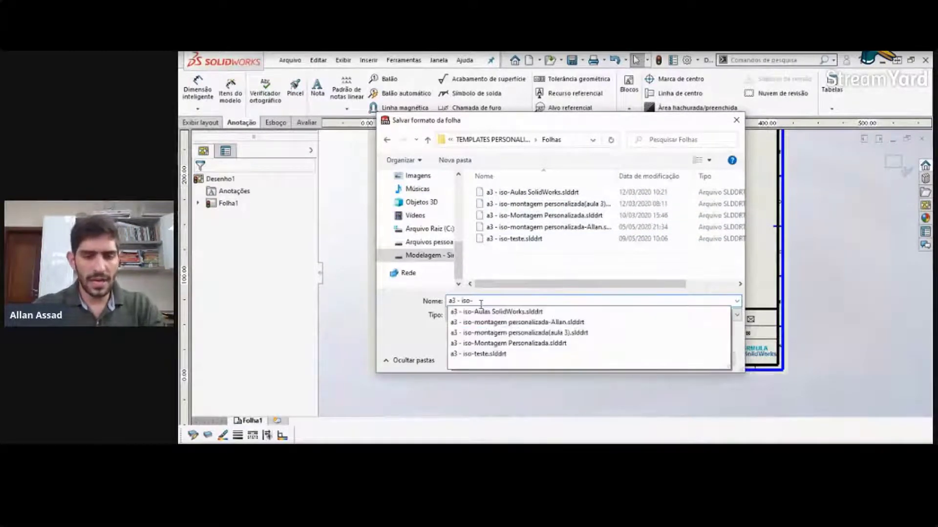
type("LIVE09")
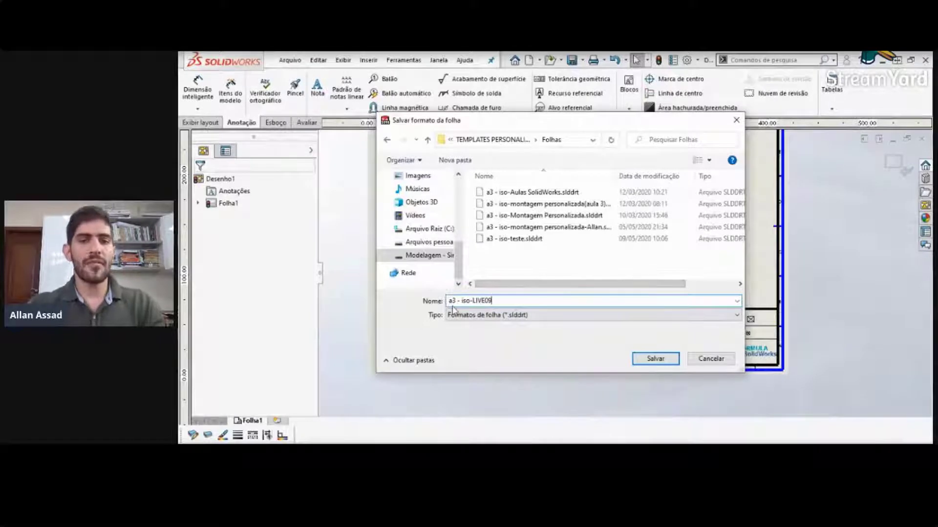
left_click(525, 317)
left_click(525, 318)
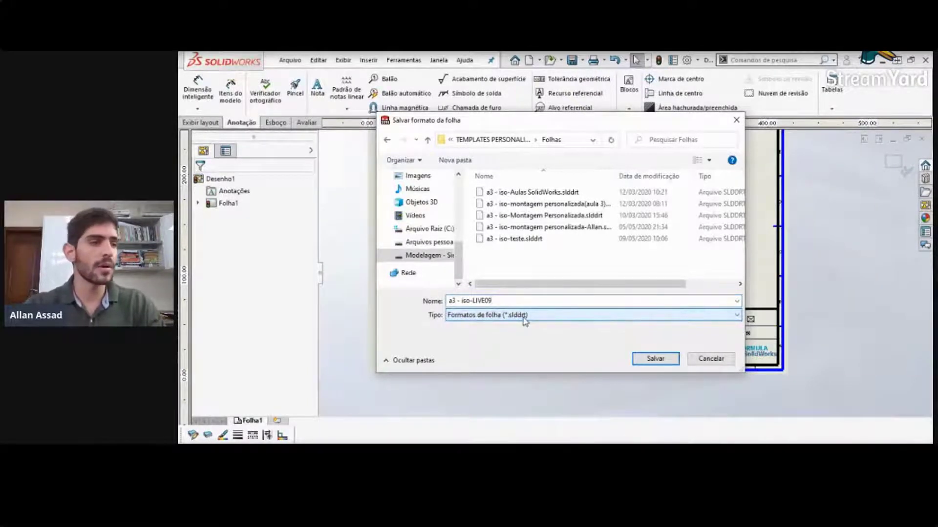
left_click(666, 363)
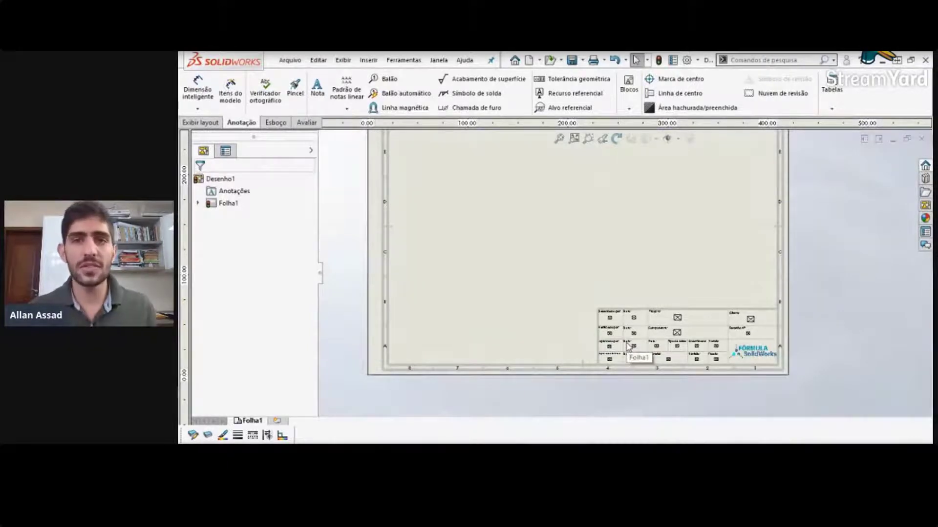
scroll(628, 346, "down", 4)
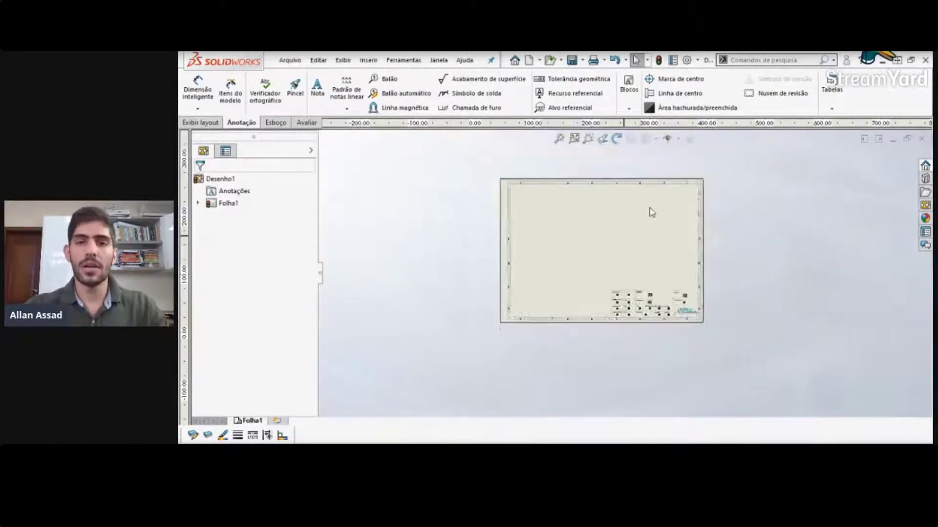
scroll(649, 210, "up", 2)
scroll(571, 305, "down", 2)
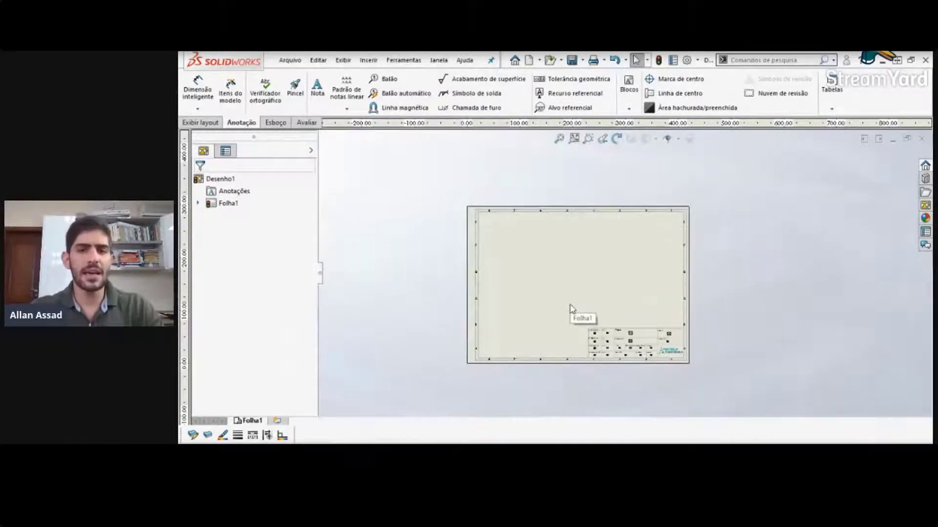
scroll(571, 308, "up", 2)
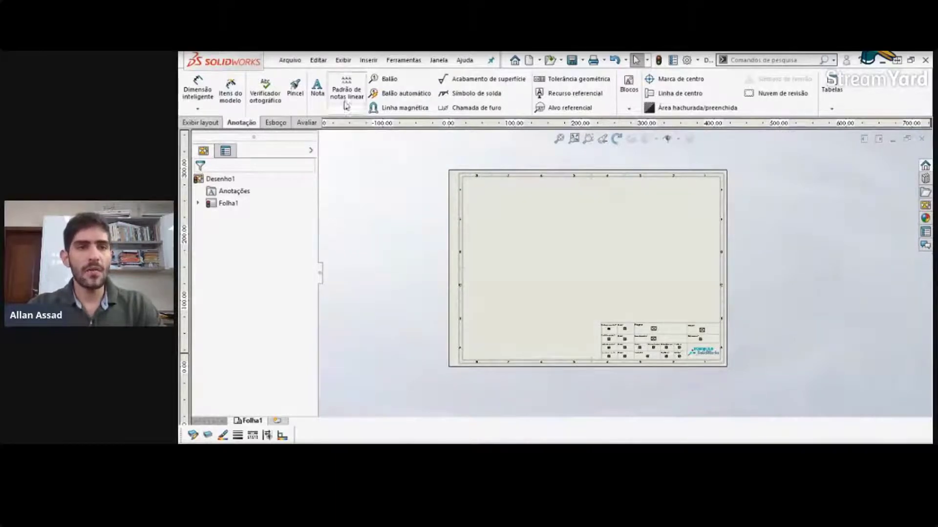
Step: Check the saved sheet format's location in the Folhas folder of TEMPLATES PERSONALIZADOS through the save sheet format dialog, and cancel without saving
left_click(290, 59)
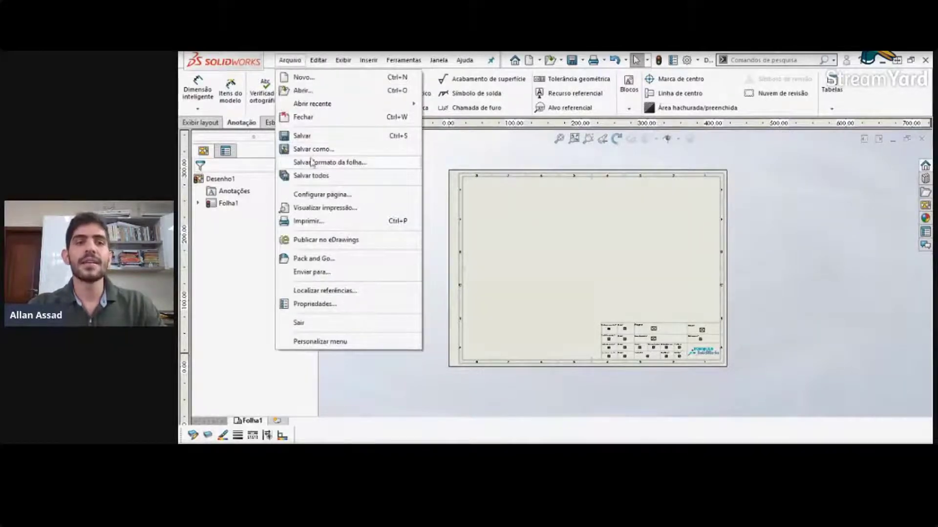
left_click(362, 166)
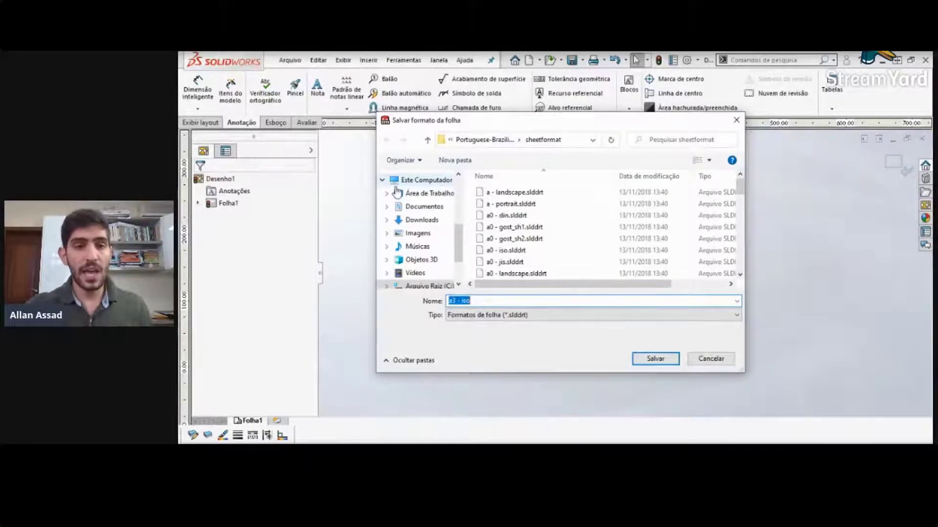
scroll(405, 219, "down", 2)
left_click(423, 255)
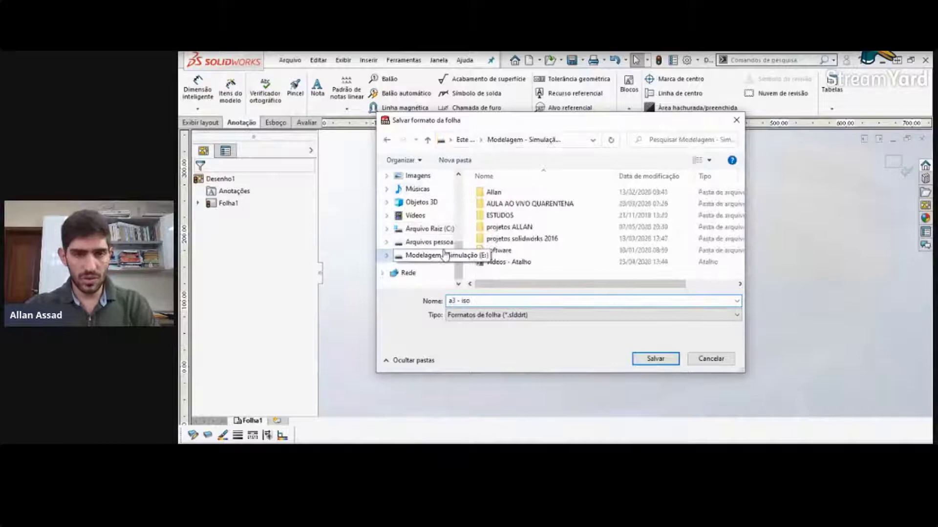
double_click(539, 229)
scroll(532, 242, "down", 5)
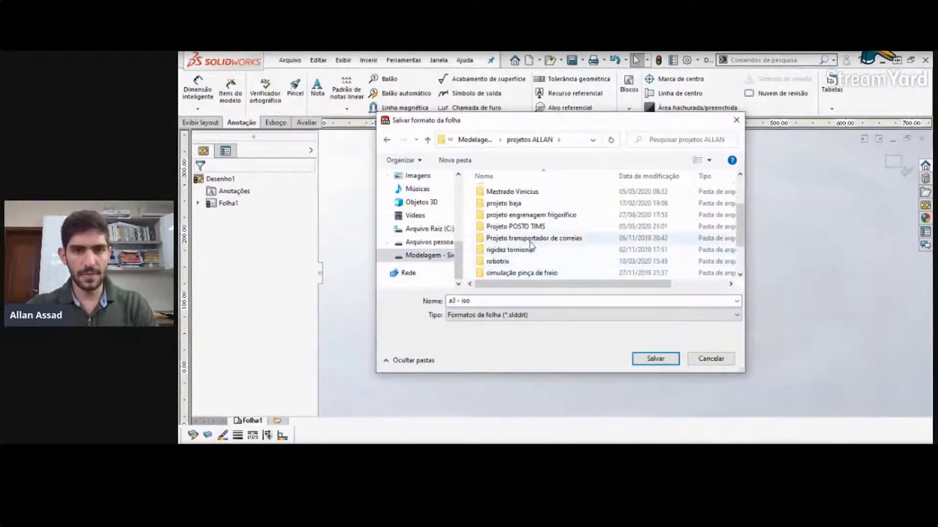
scroll(535, 246, "down", 2)
double_click(546, 254)
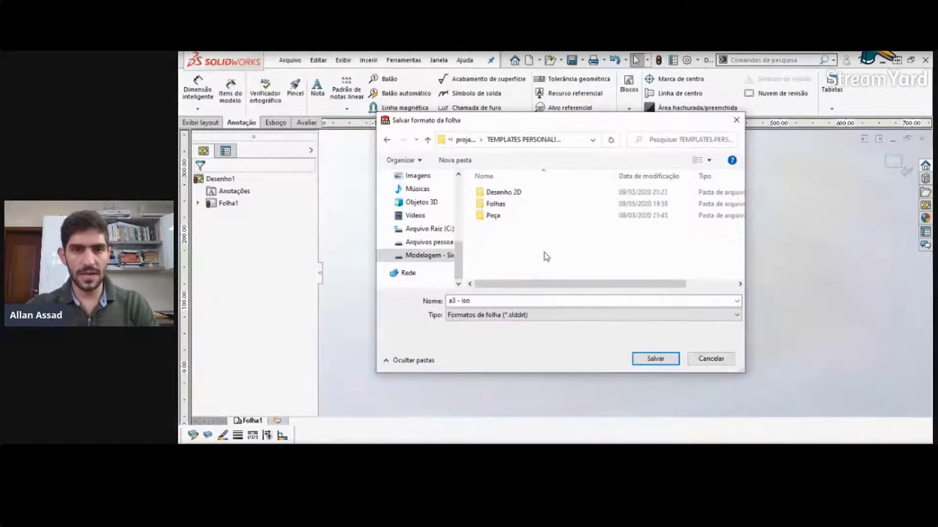
double_click(511, 209)
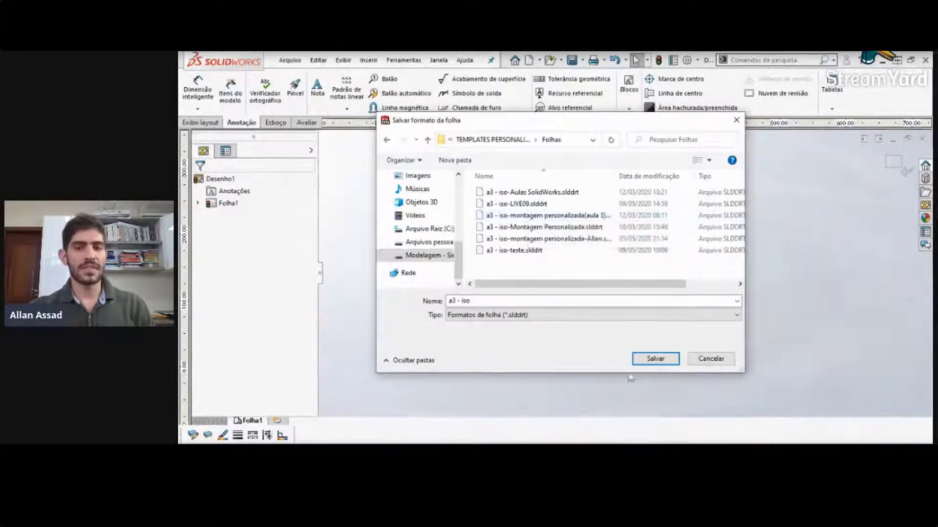
left_click(705, 359)
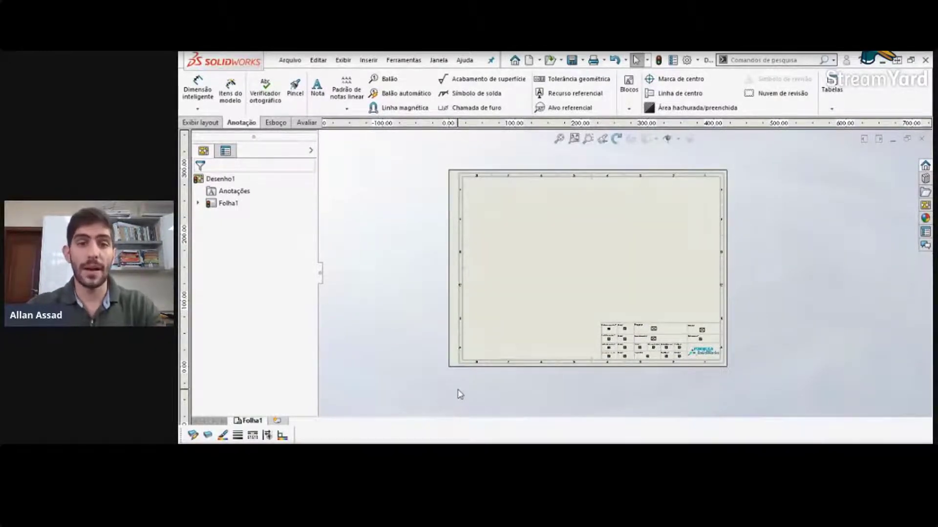
Step: Close the current drawing without saving its changes
scroll(619, 207, "up", 1)
scroll(619, 207, "down", 3)
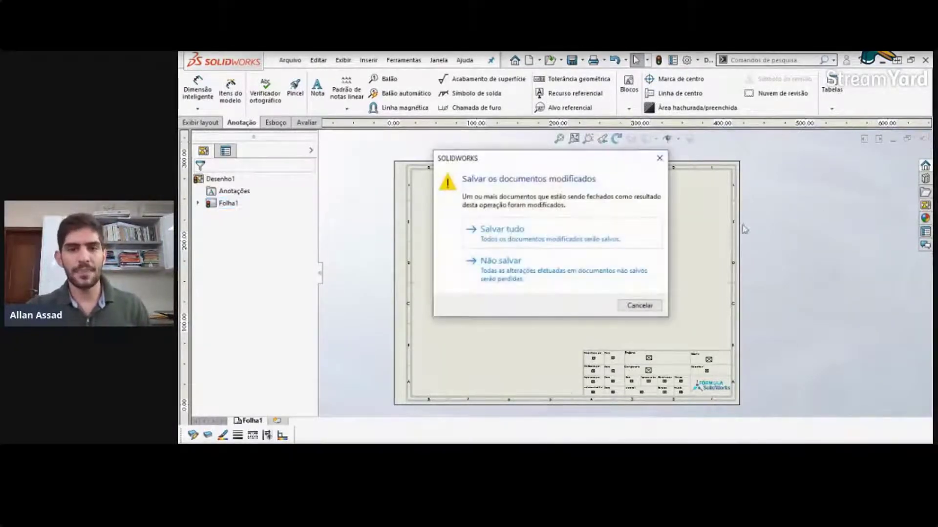
left_click(531, 278)
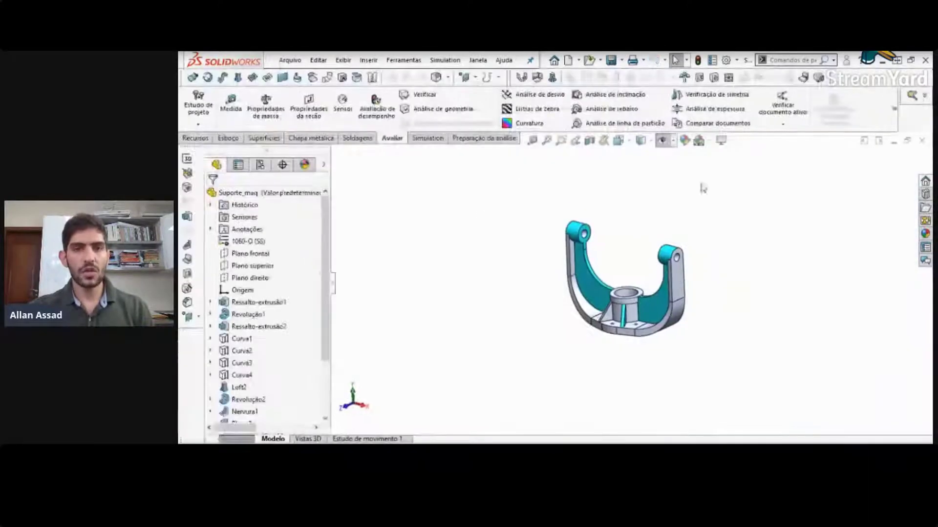
left_click(290, 59)
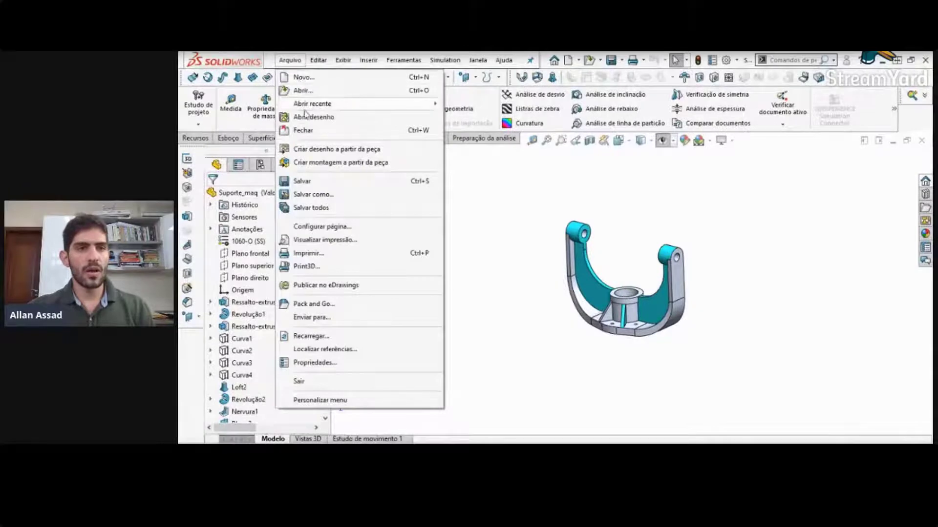
left_click(305, 116)
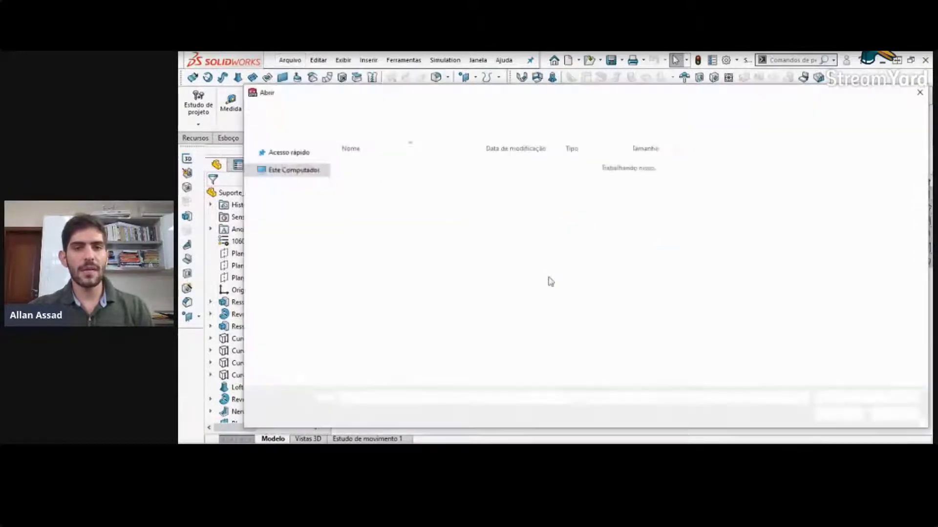
left_click(919, 94)
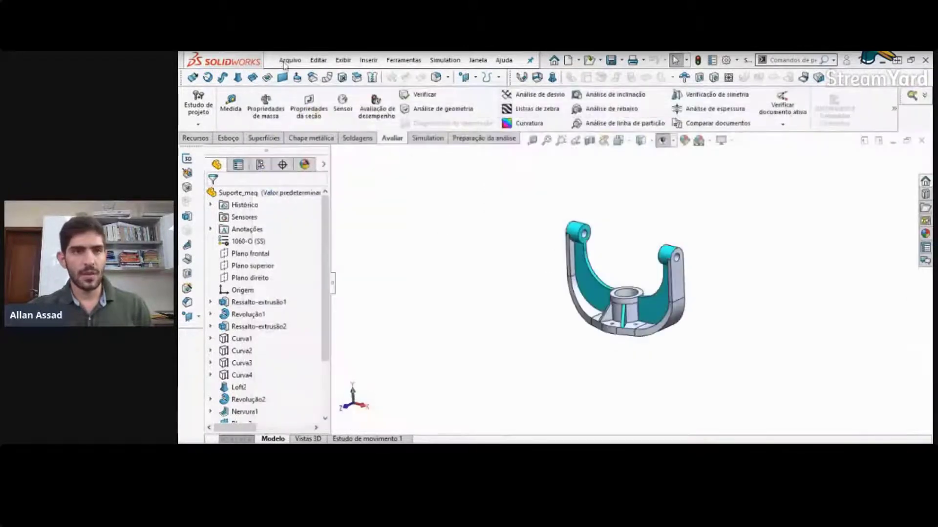
Step: Create a new drawing document (Desenho)
left_click(290, 60)
left_click(296, 78)
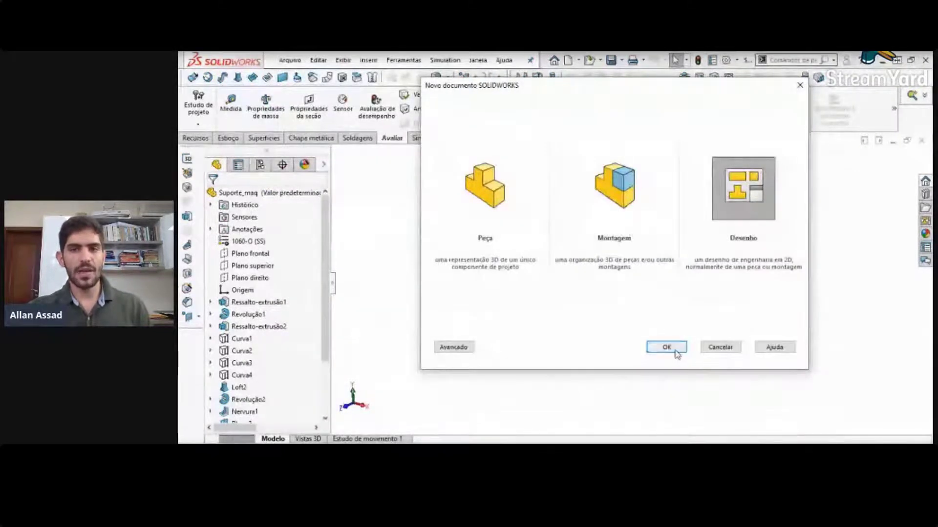
left_click(669, 347)
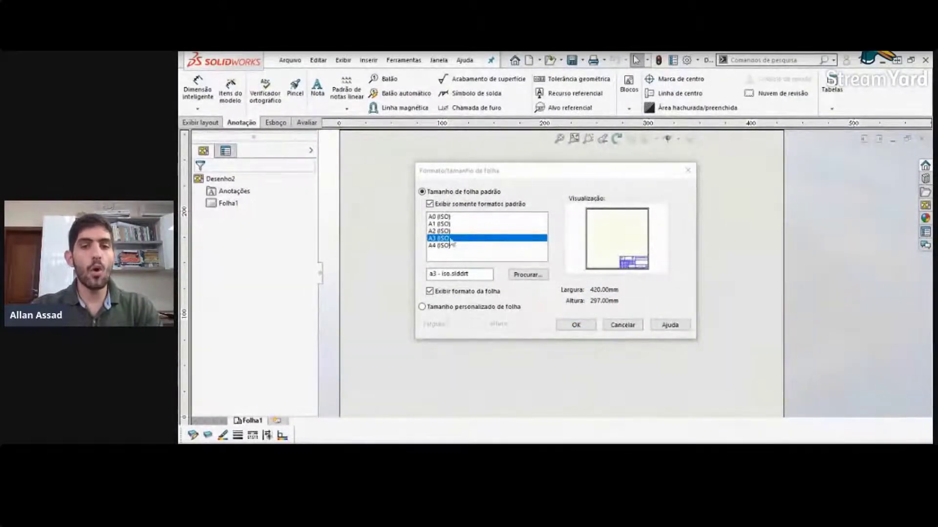
Step: Browse for a sheet format in the Folhas folder of TEMPLATES PERSONALIZADOS on the Modelagem - Simulação (E:) drive
left_click(528, 275)
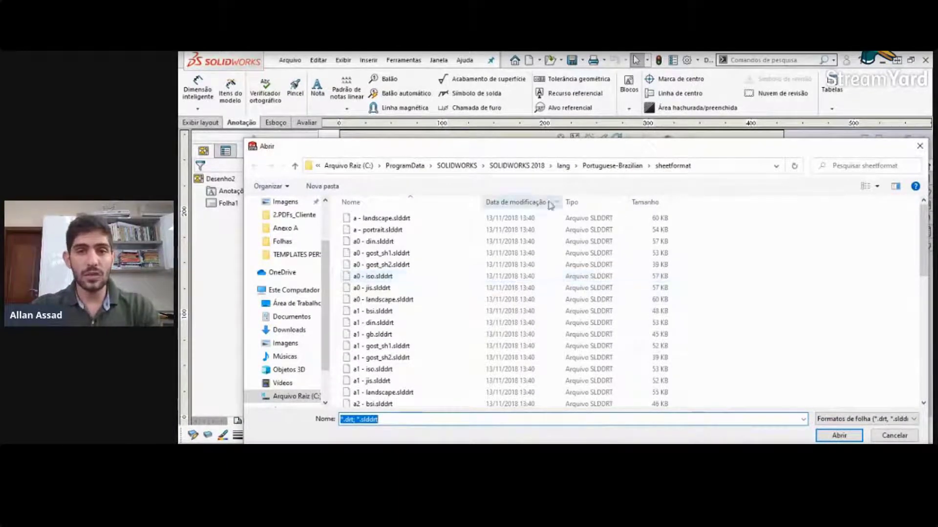
left_click_drag(594, 152, 577, 83)
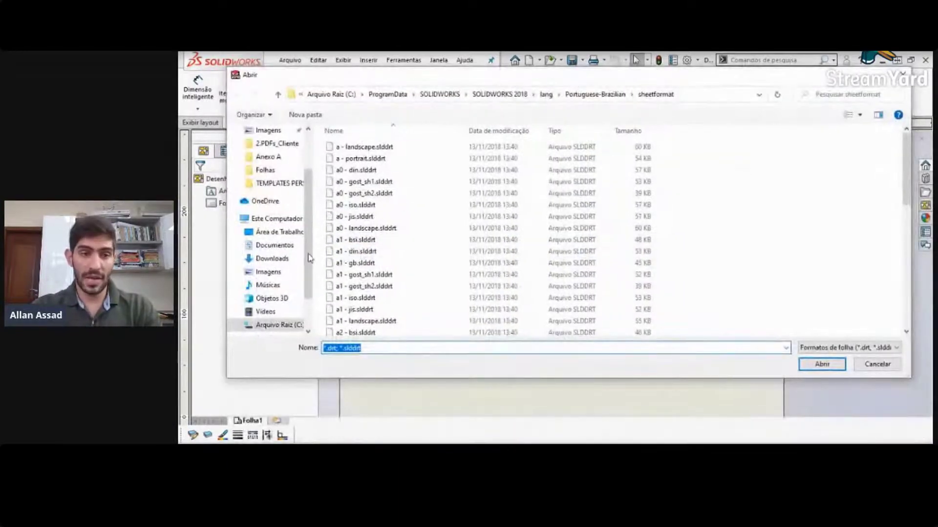
left_click_drag(309, 268, 308, 295)
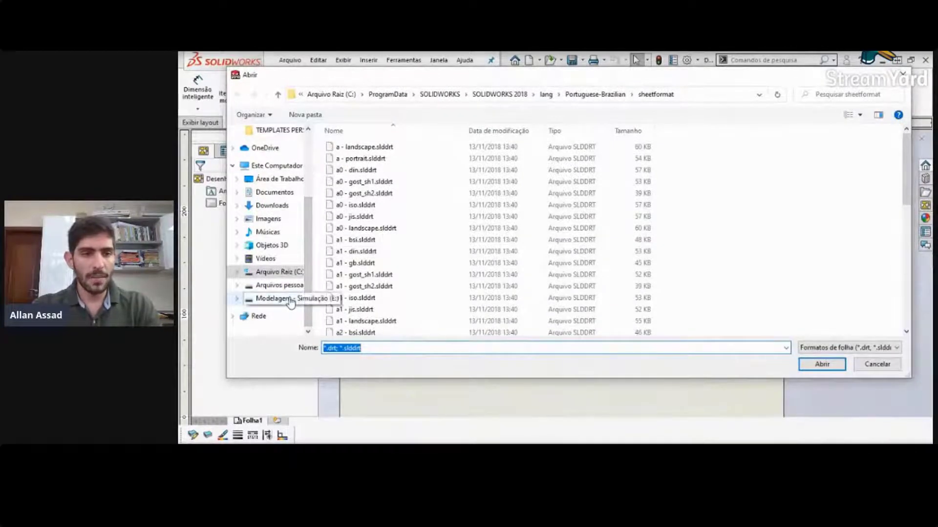
left_click(288, 298)
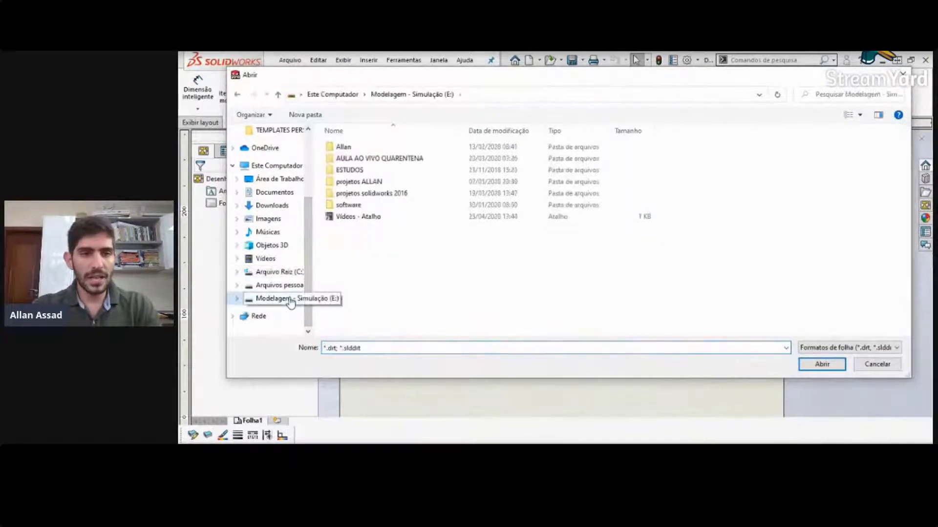
double_click(373, 183)
double_click(381, 310)
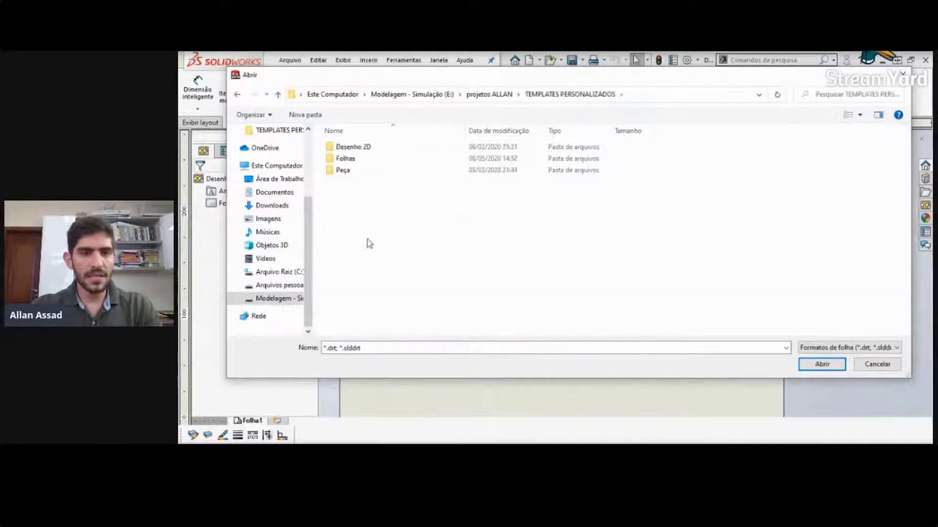
double_click(373, 161)
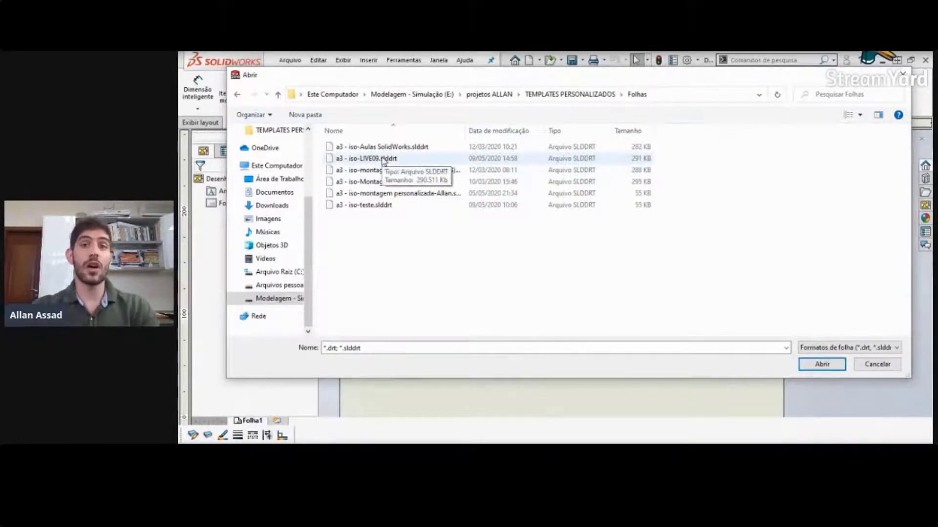
Step: Load the sheet format a3 - iso-LIVE09.slddrt and apply it to the new drawing
left_click(384, 159)
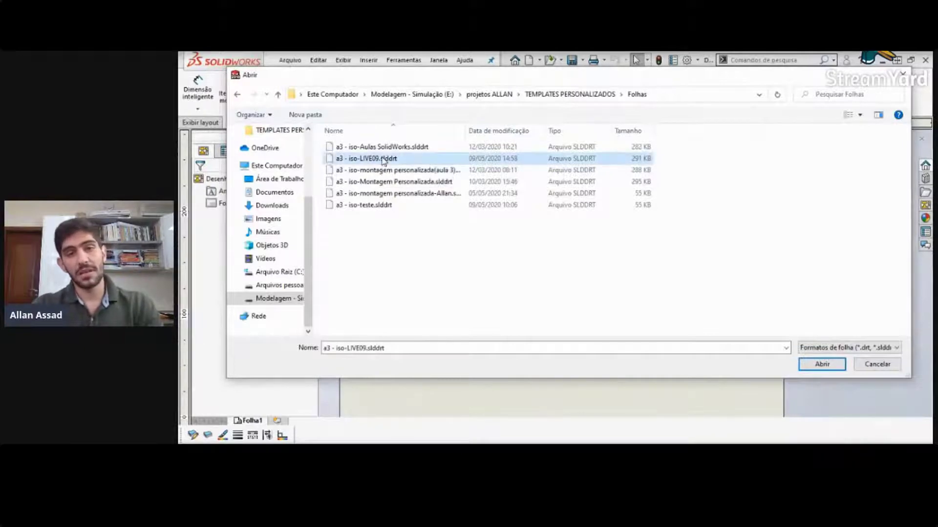
left_click(822, 365)
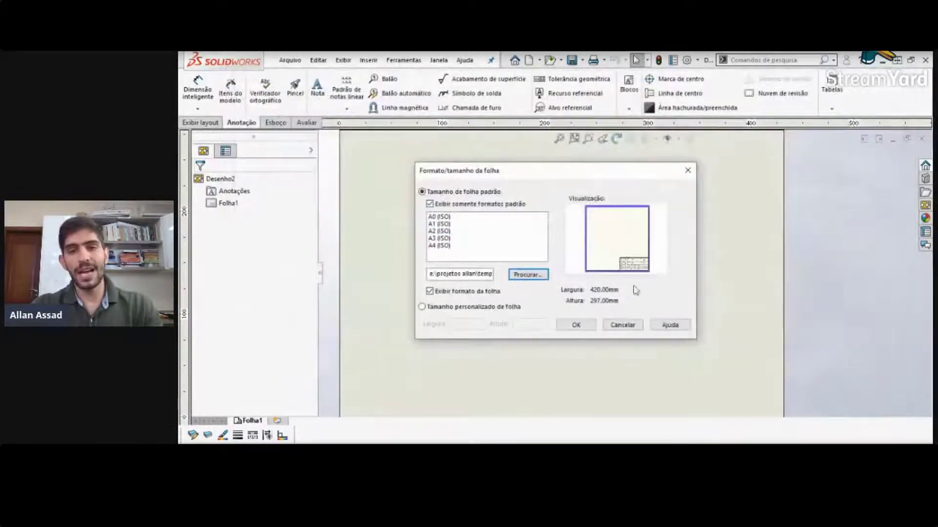
left_click(575, 325)
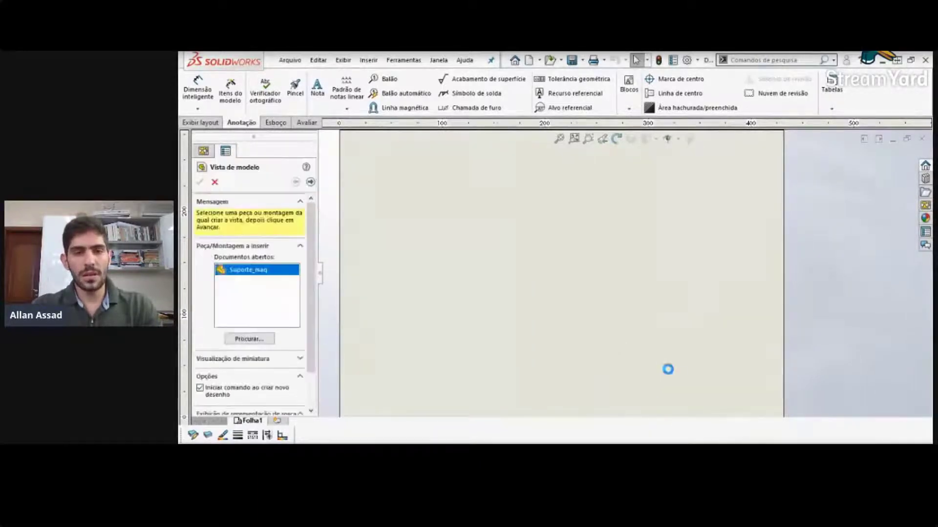
Step: Cancel the model view insertion and examine the title block and layout of the new sheet
scroll(709, 364, "down", 3)
scroll(756, 311, "down", 2)
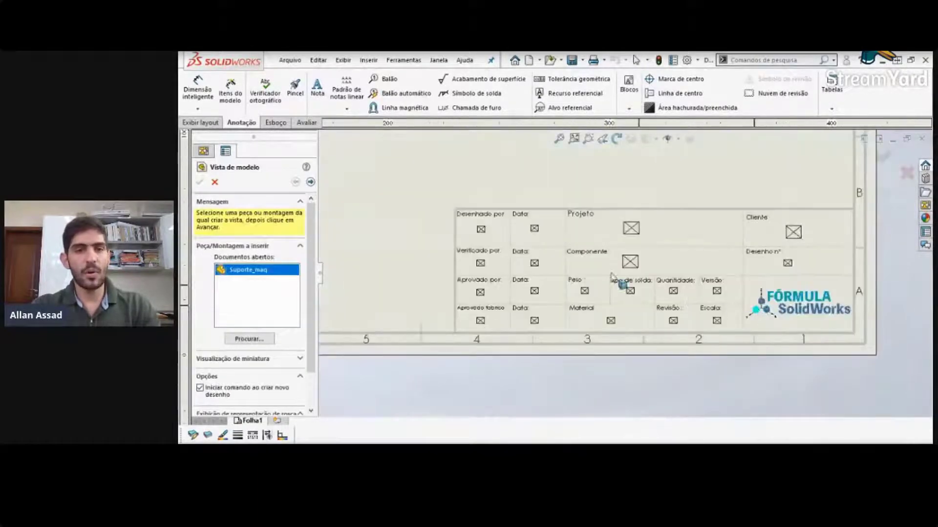
key("Escape")
scroll(593, 285, "up", 3)
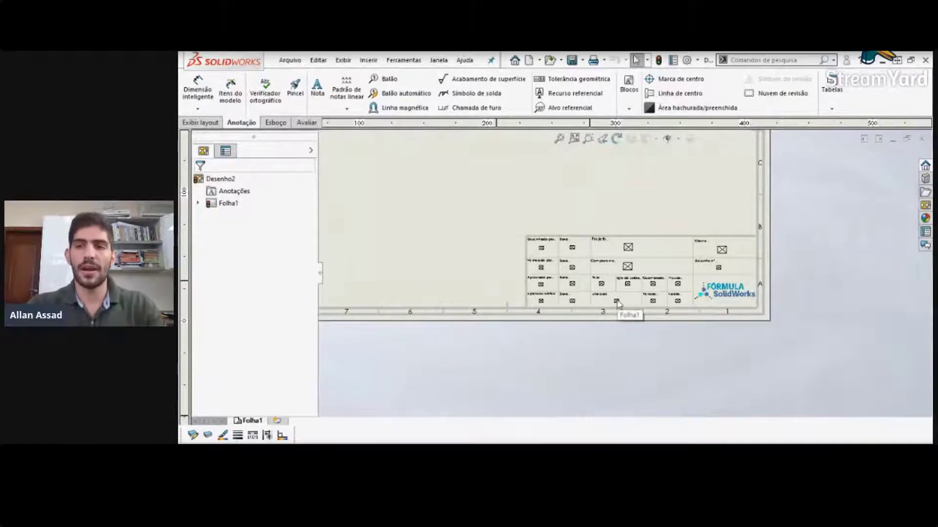
scroll(617, 303, "down", 5)
scroll(644, 235, "down", 3)
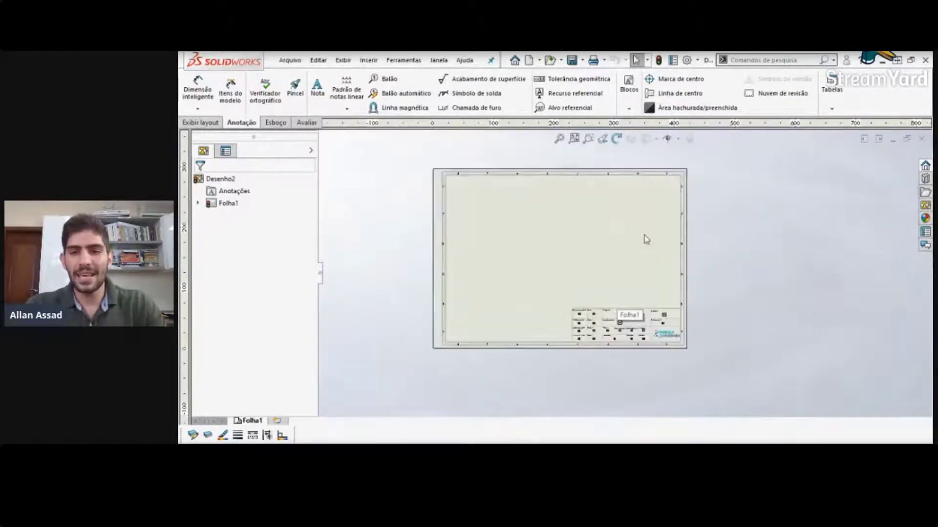
scroll(627, 315, "up", 3)
scroll(613, 322, "down", 2)
scroll(601, 306, "up", 2)
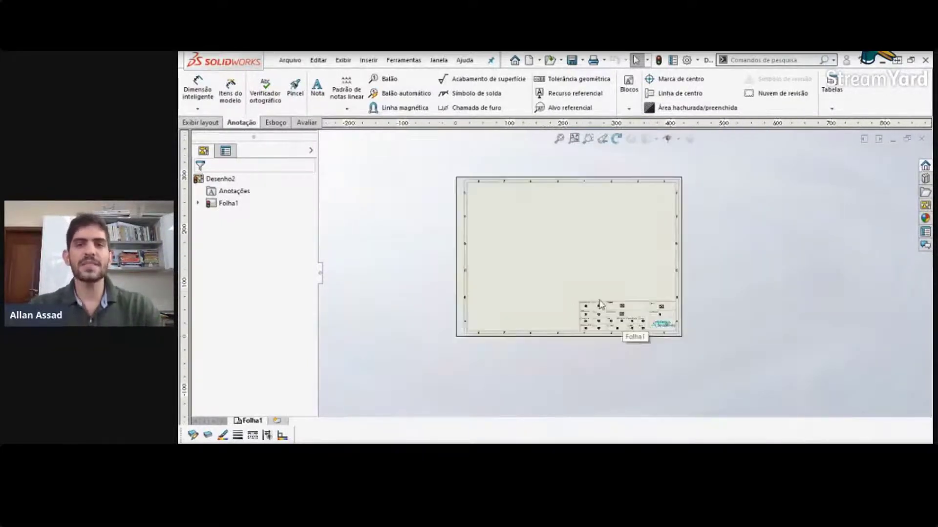
scroll(600, 302, "down", 2)
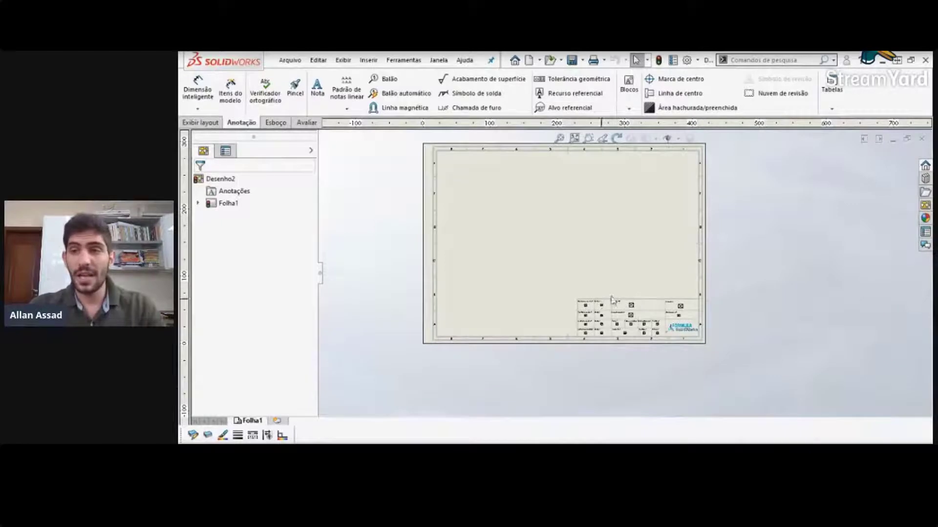
Step: Launch the Property Tab Builder (Gerador de Guias de Propriedades) from the SOLIDWORKS resources and move its window into view
left_click(925, 166)
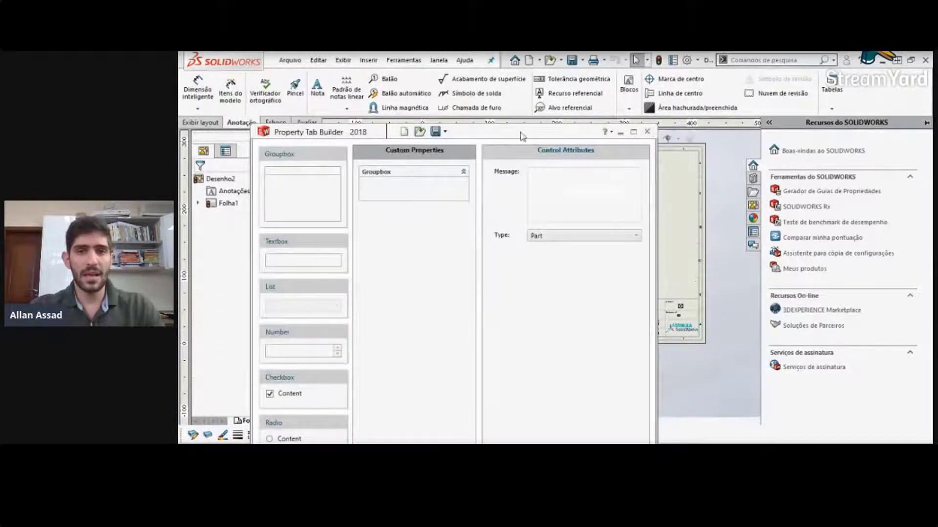
left_click_drag(520, 134, 570, 118)
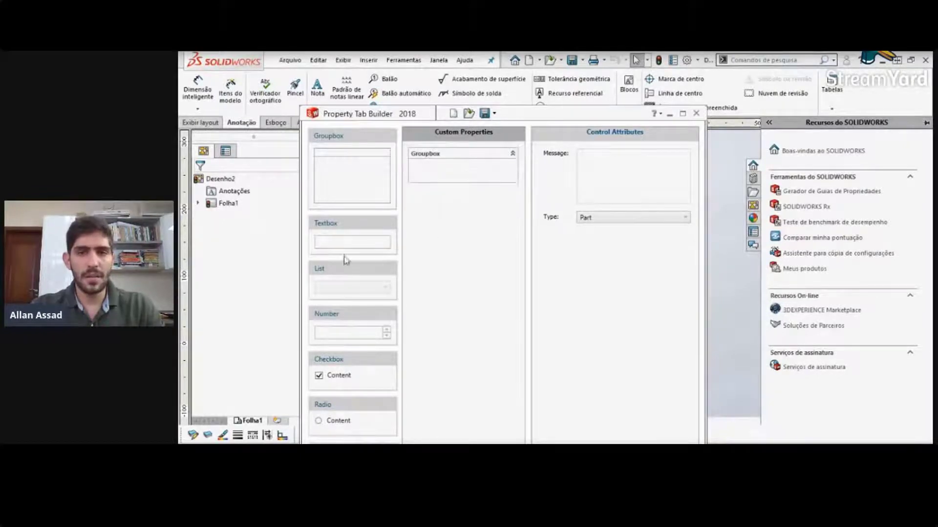
Step: Search the computer for "gera" to show another way to find the Property Tab Builder, and dismiss the search
left_click(285, 451)
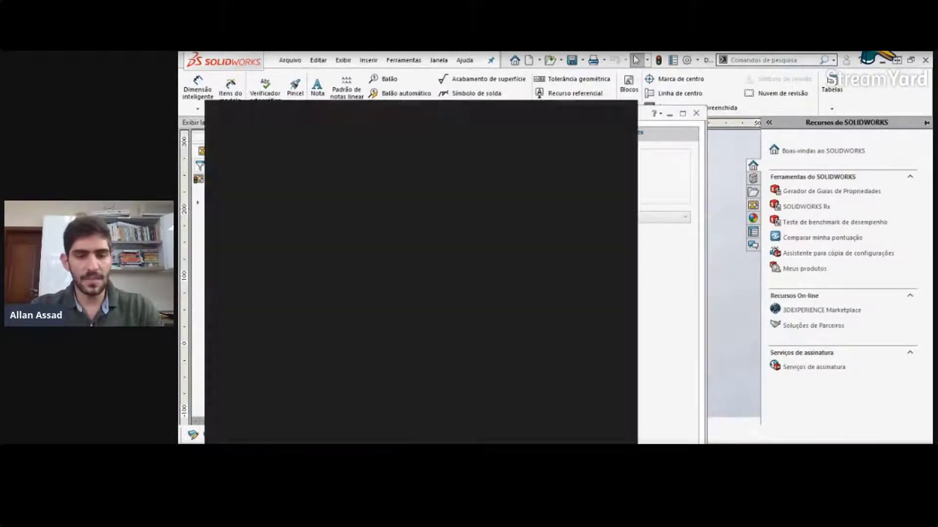
type("gera")
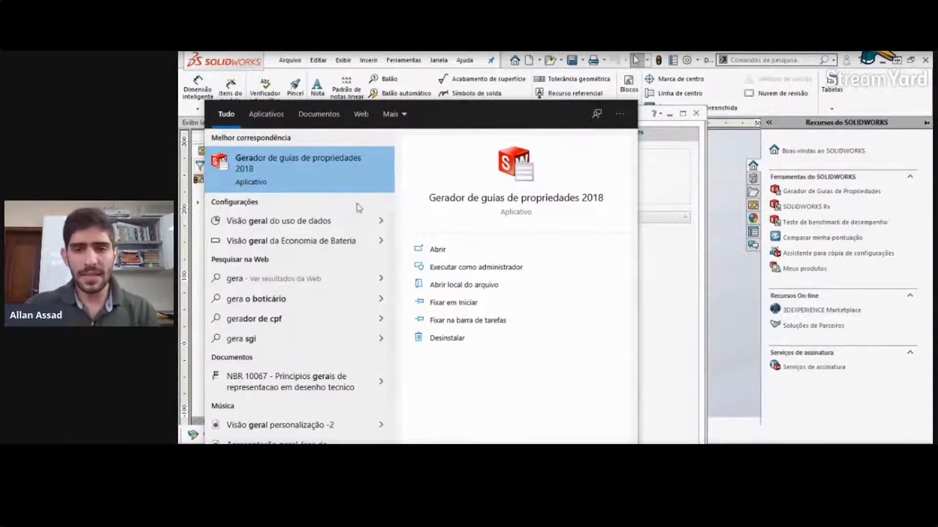
left_click(654, 244)
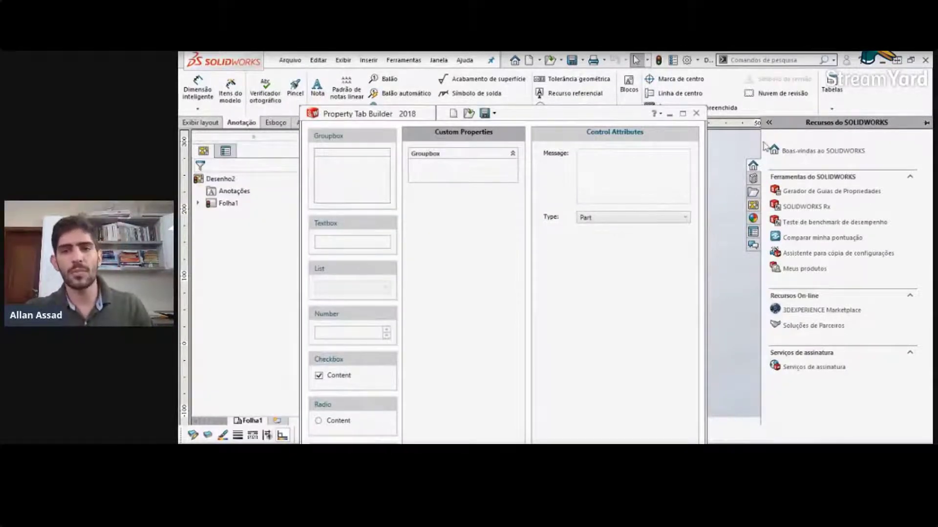
Step: Maximize the Property Tab Builder window
left_click(682, 114)
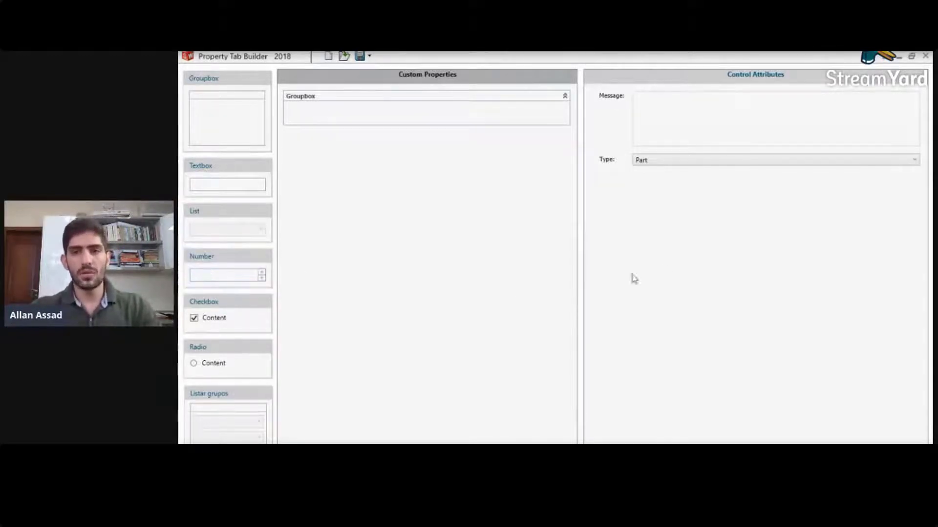
left_click(769, 110)
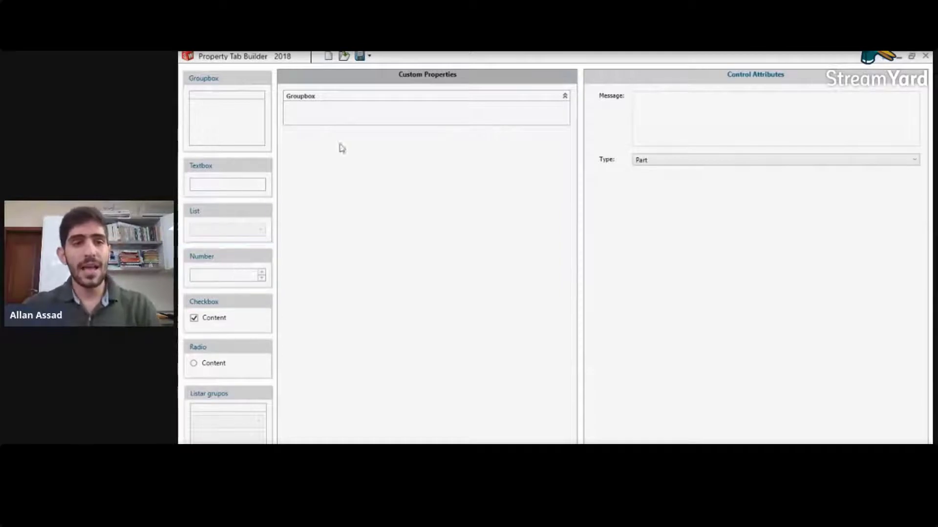
Step: Enter the form message "Preencha os dados do projeto / cliente"
left_click(382, 92)
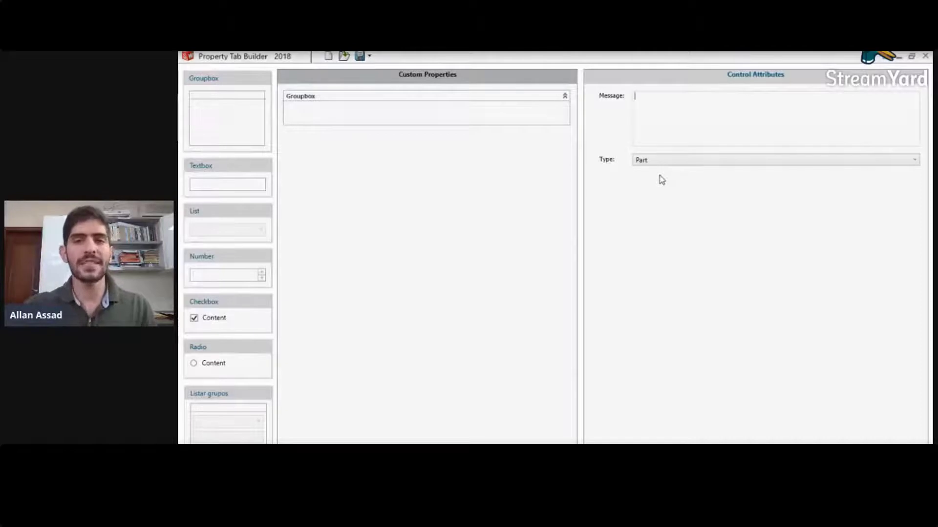
type("P")
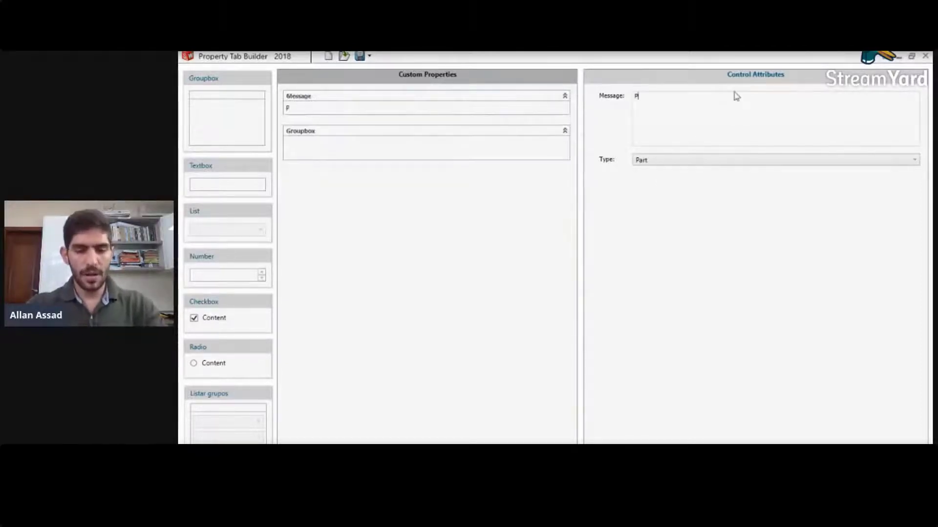
type("reencha os ")
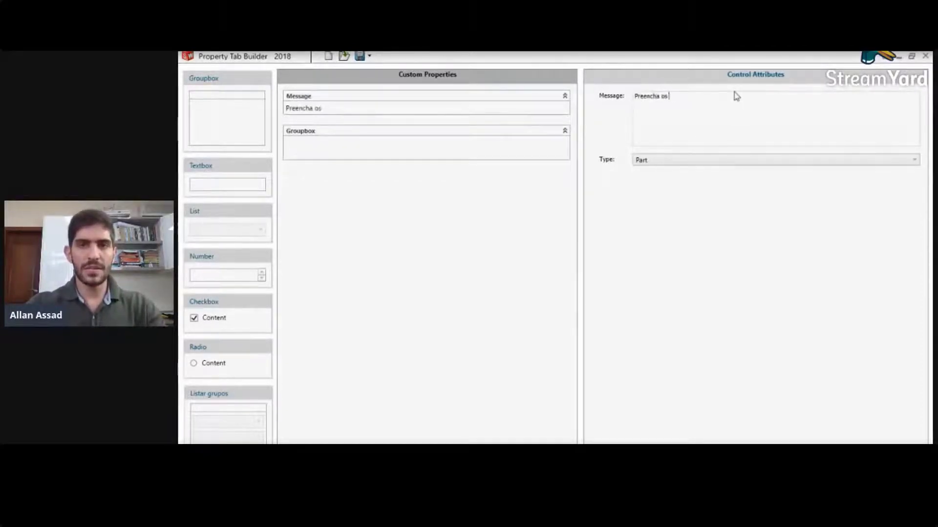
type("dados do projeto")
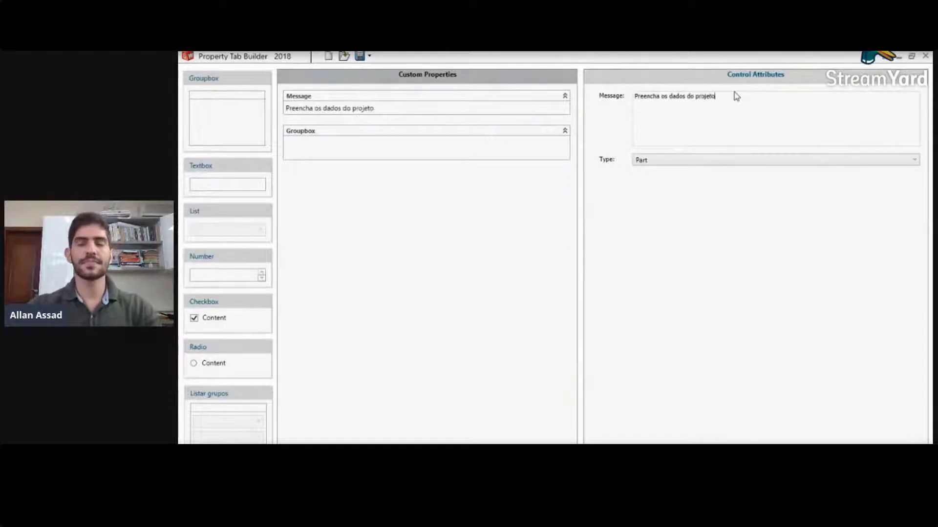
key("BackSpace")
key("BackSpace")
key("BackSpace")
key("BackSpace")
key("BackSpace")
key("BackSpace")
key("BackSpace")
key("BackSpace")
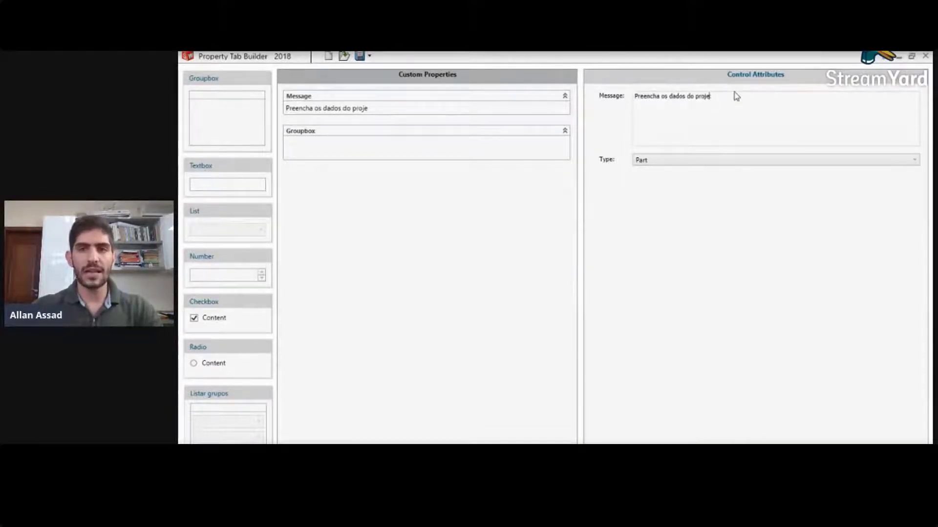
type("projeto /")
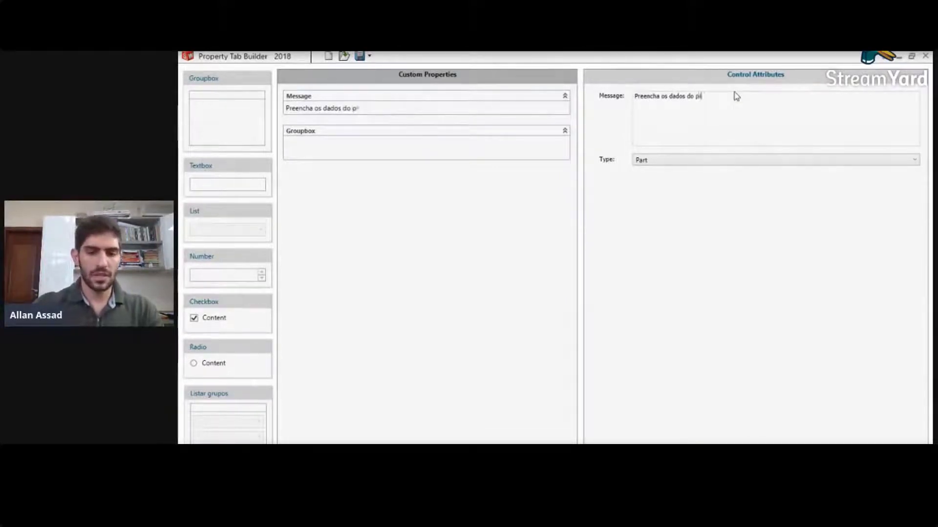
type(" cliente")
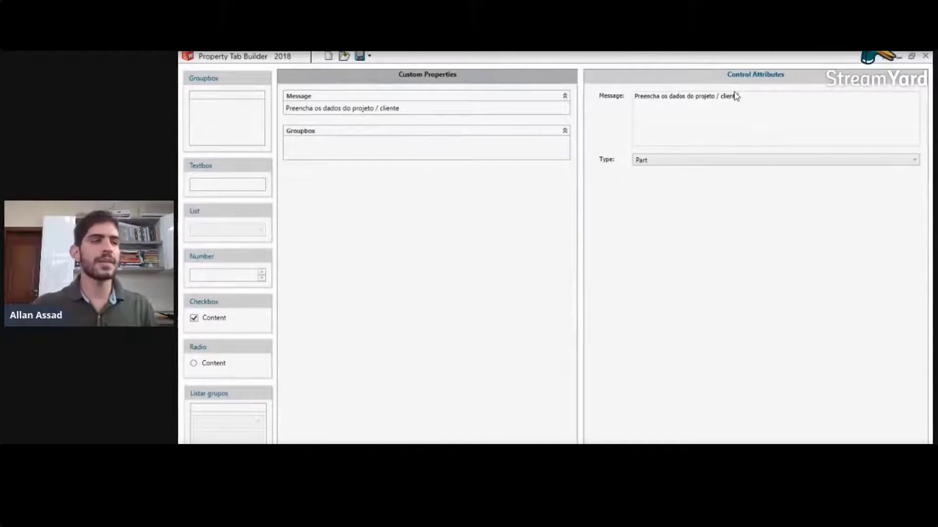
Step: Set the document type of the property form to Drawing
left_click_drag(765, 96, 568, 102)
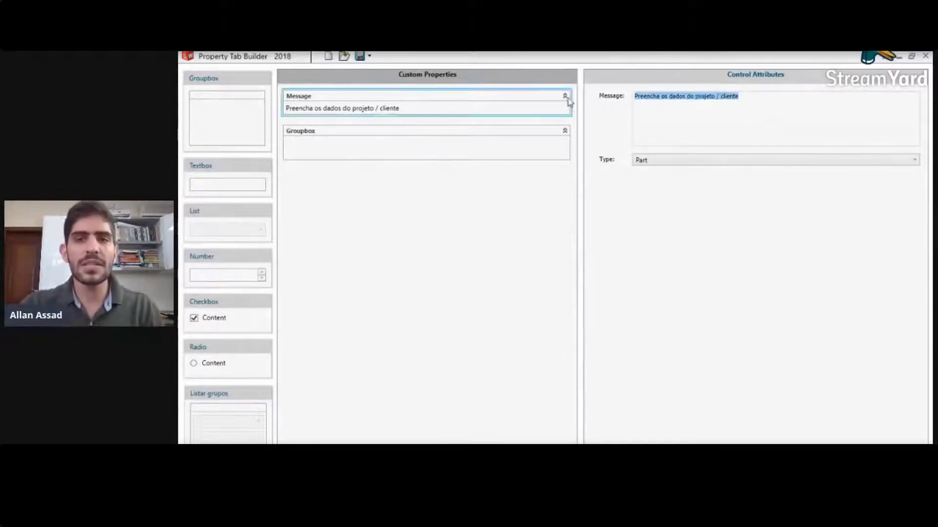
left_click(664, 161)
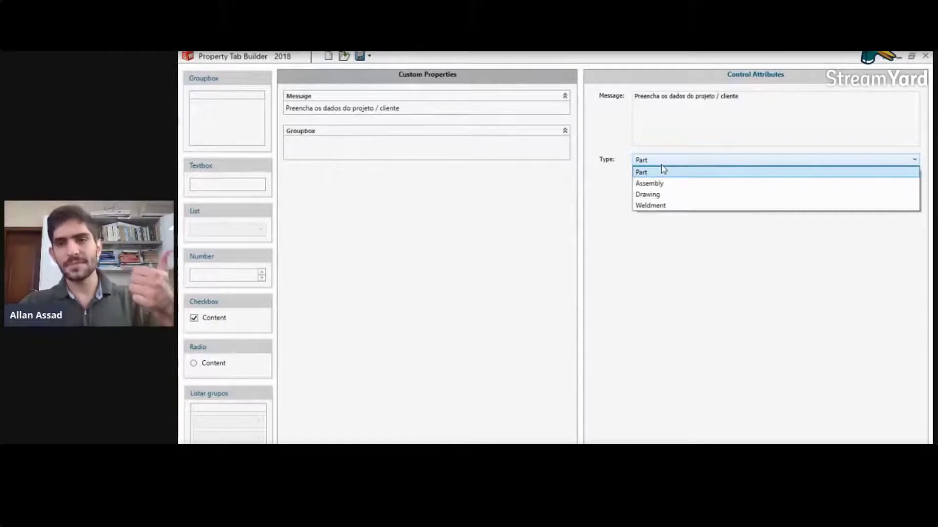
left_click(669, 196)
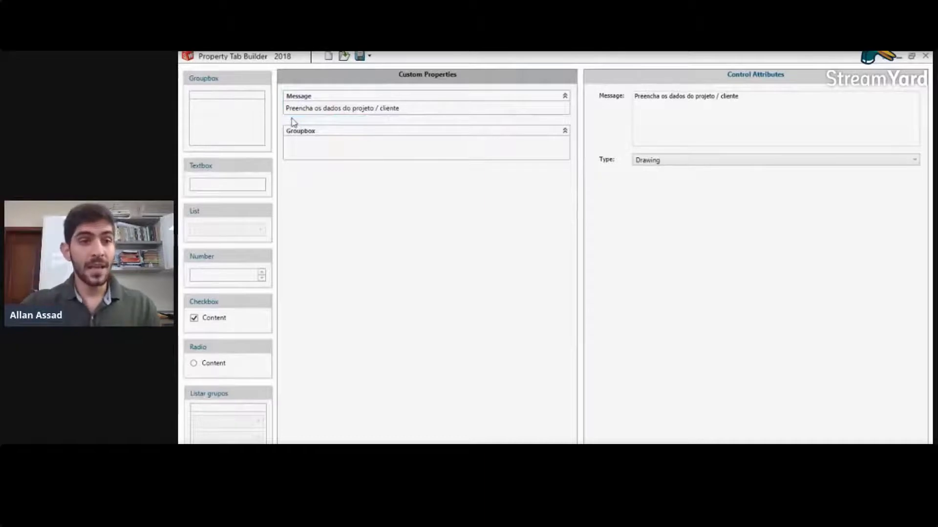
Step: Caption the existing group box below the message "Dados projeto"
left_click(318, 144)
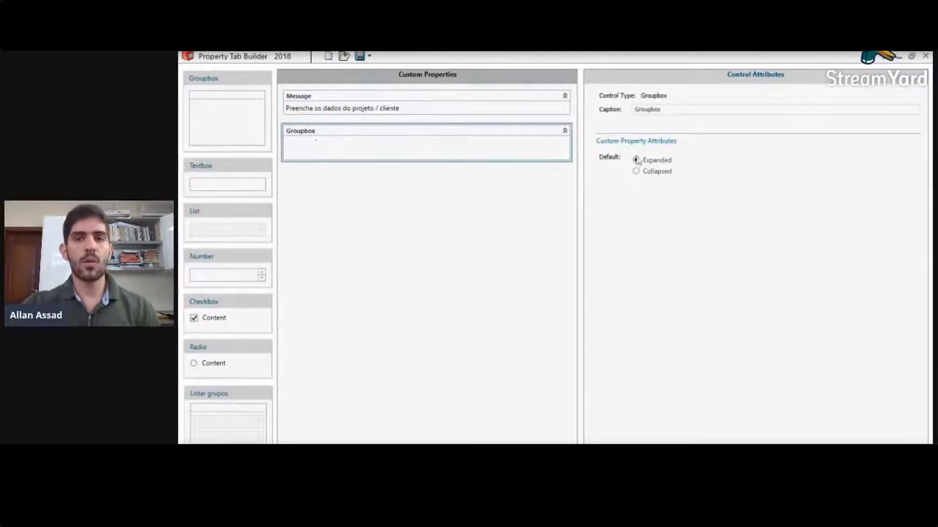
left_click_drag(690, 109, 610, 107)
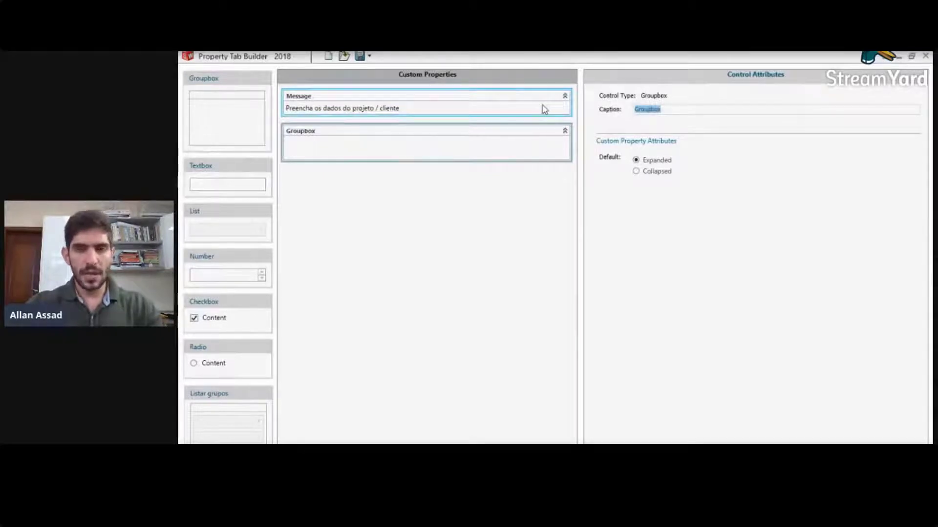
type("Dados pro")
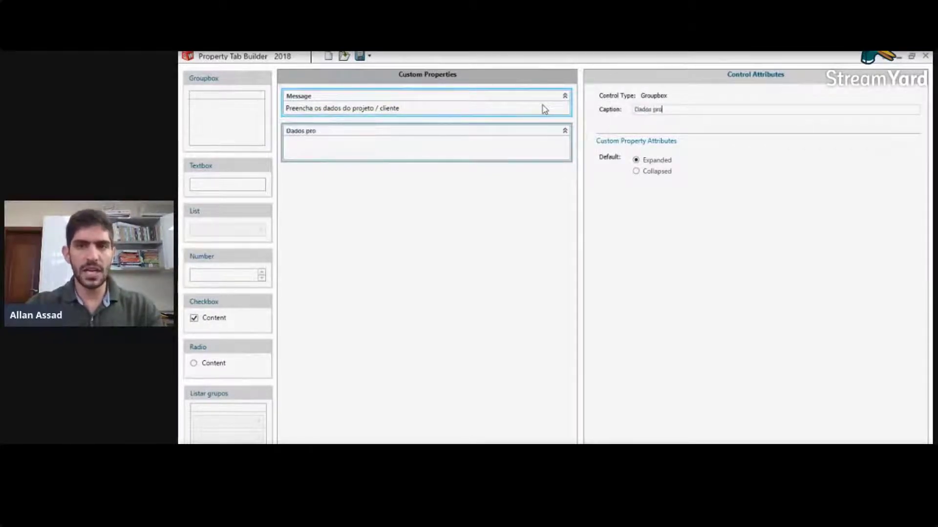
type("jeto")
left_click(542, 113)
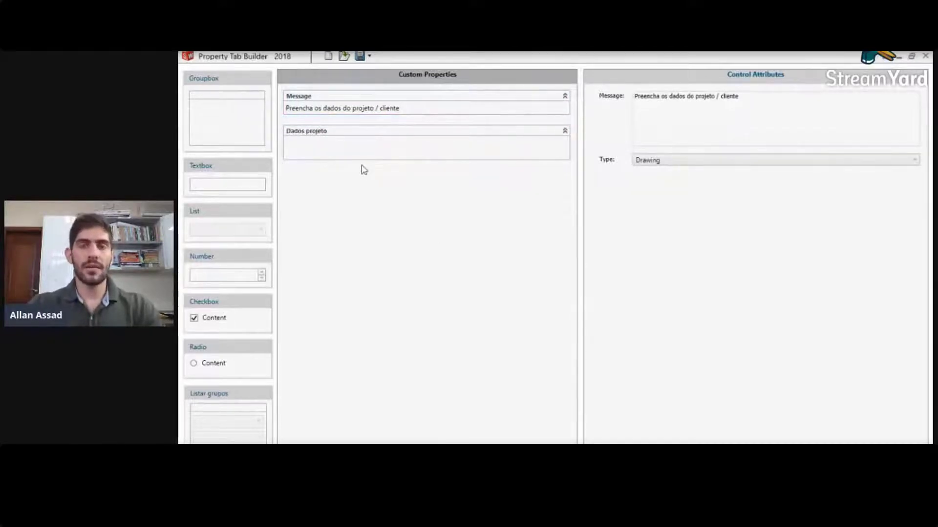
Step: Add a second group box to the form and caption it "Dados da peça"
mouse_move(226, 119)
left_mouse_down()
mouse_move(324, 186)
mouse_move(233, 116)
left_mouse_up()
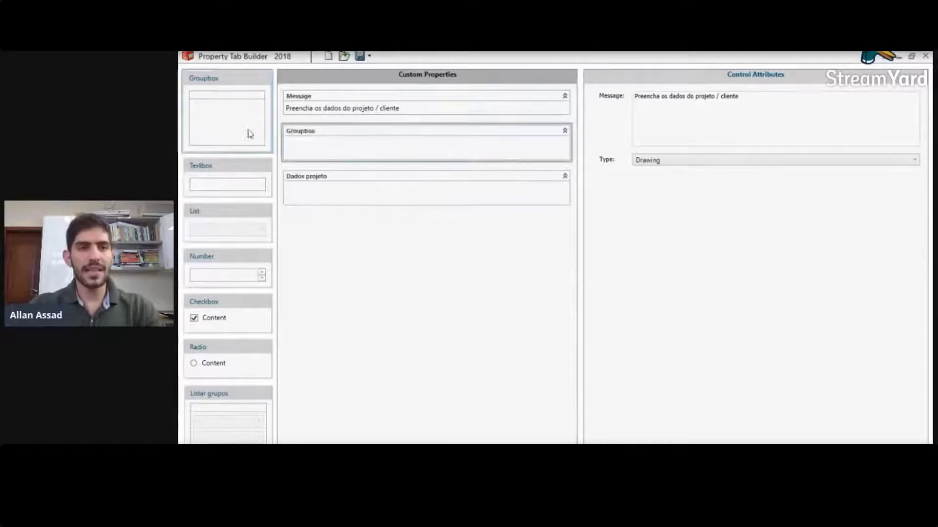
left_click(383, 143)
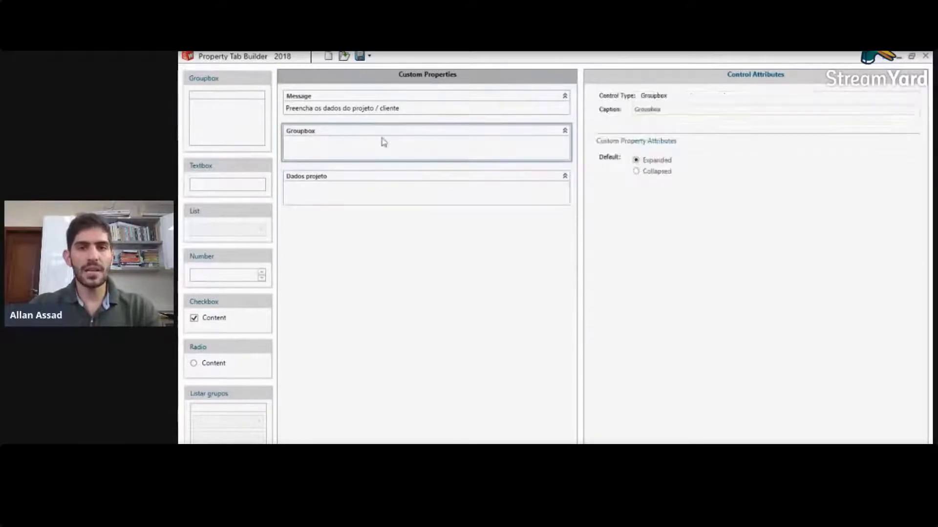
double_click(704, 111)
type("Dados da peça")
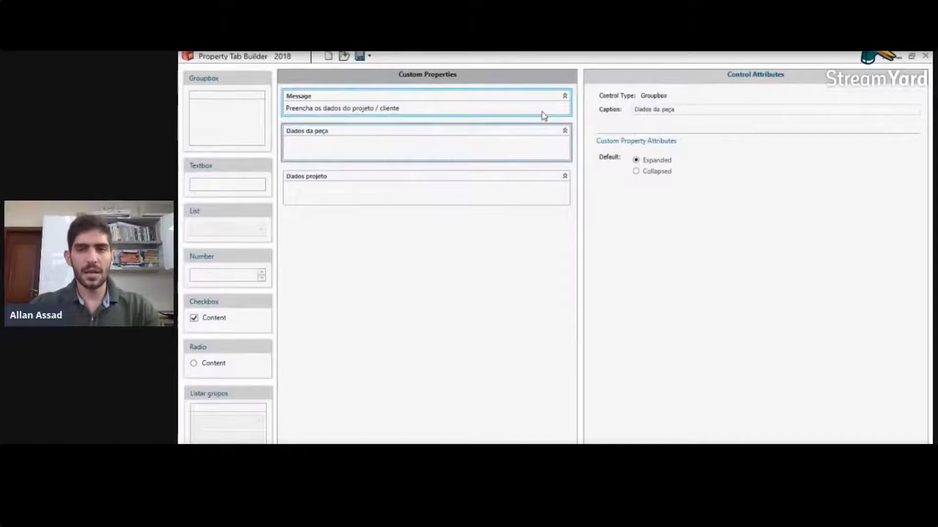
left_click(544, 116)
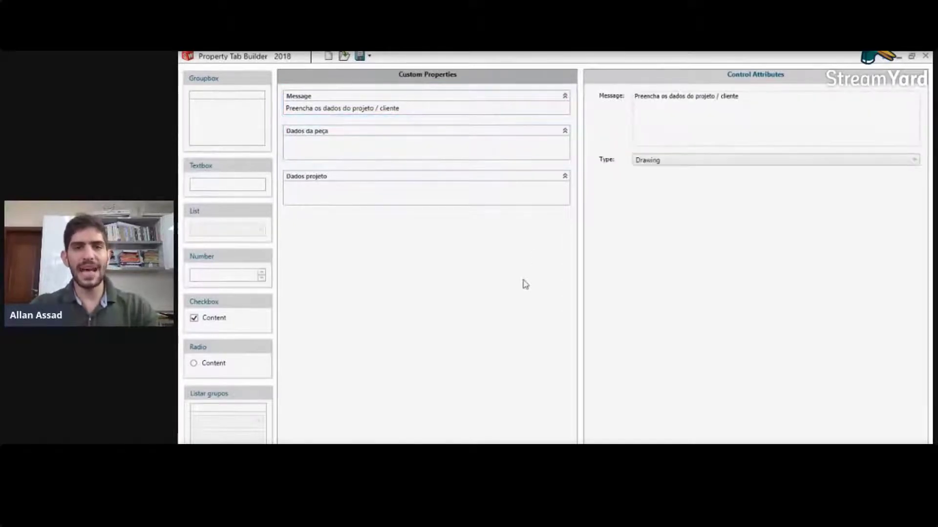
Step: Reorder the groups so Dados projeto comes above Dados da peça, and delete the Dados da peça group
left_click_drag(325, 187, 332, 139)
left_click(562, 178)
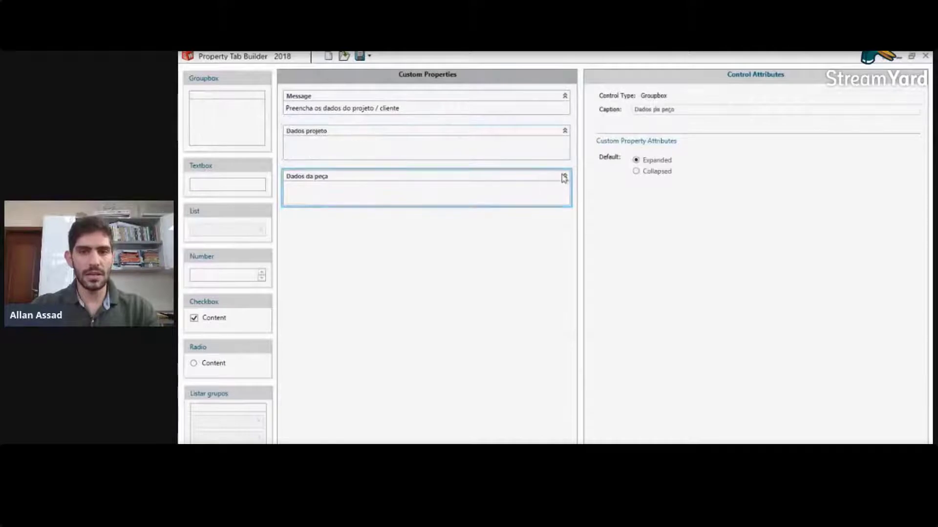
left_click_drag(562, 178, 309, 179)
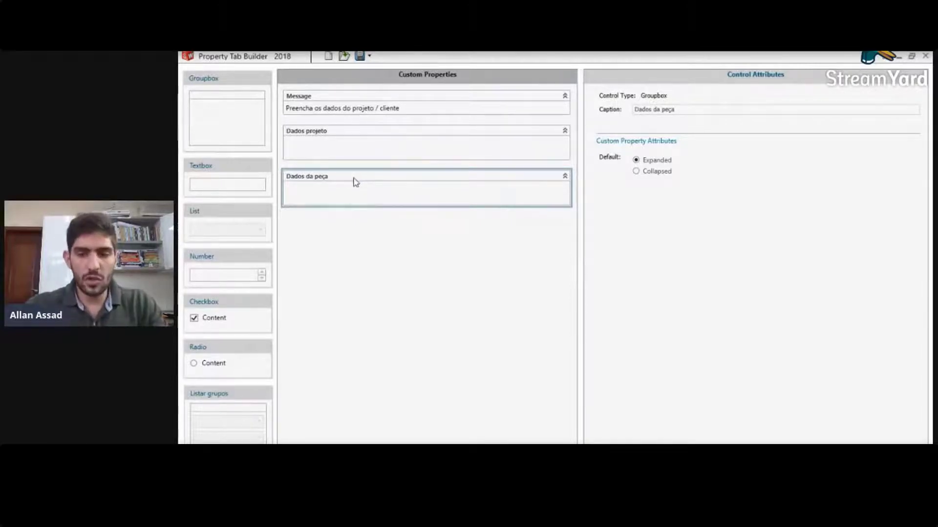
key("Delete")
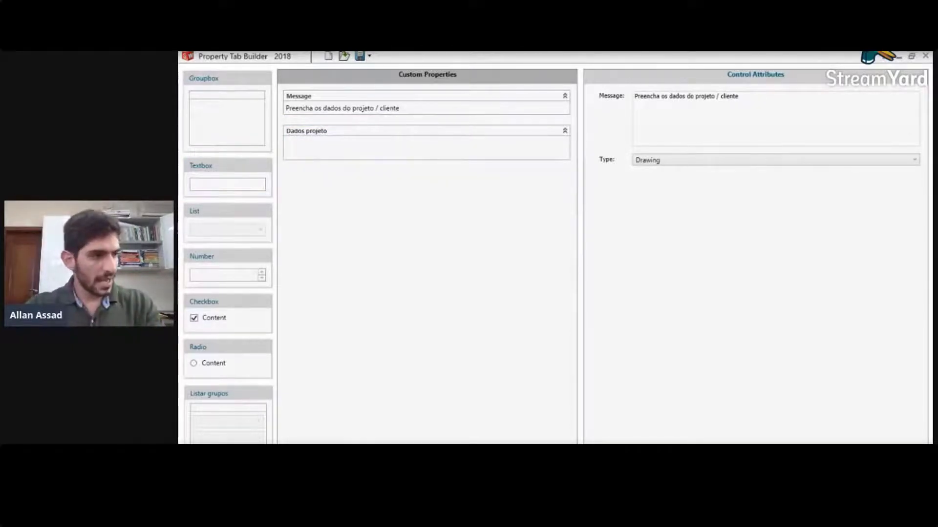
Step: Switch to the title block reference image in Photos, examine its Projeto, Componente and Cliente fields up close, and put the image away
key("alt+Tab")
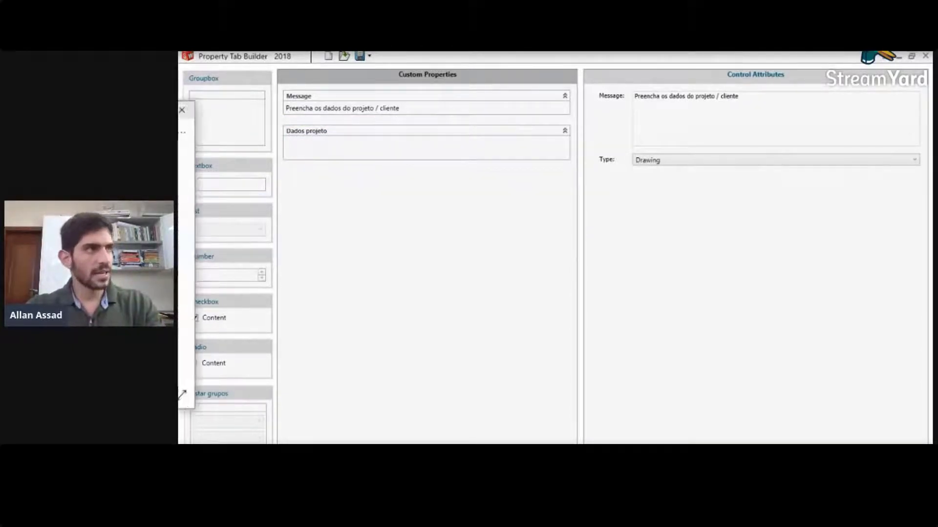
left_click_drag(188, 110, 588, 121)
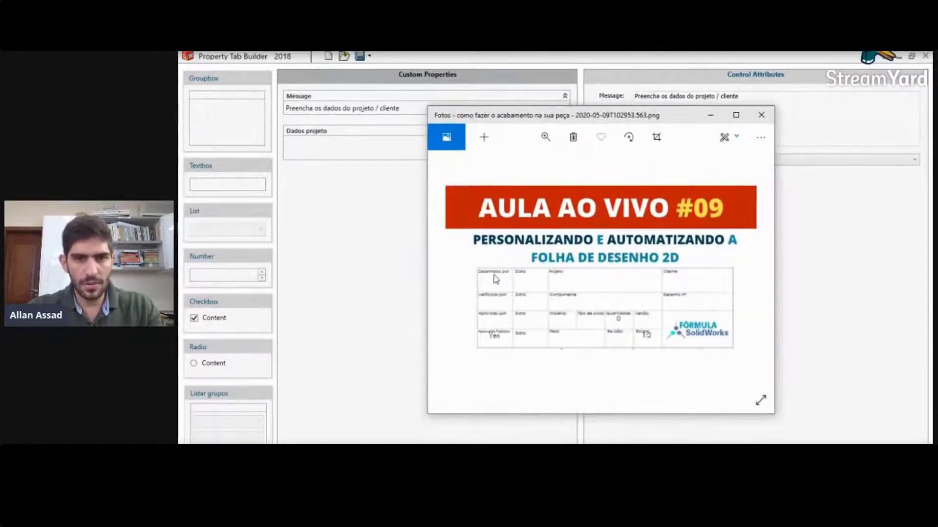
left_click(547, 139)
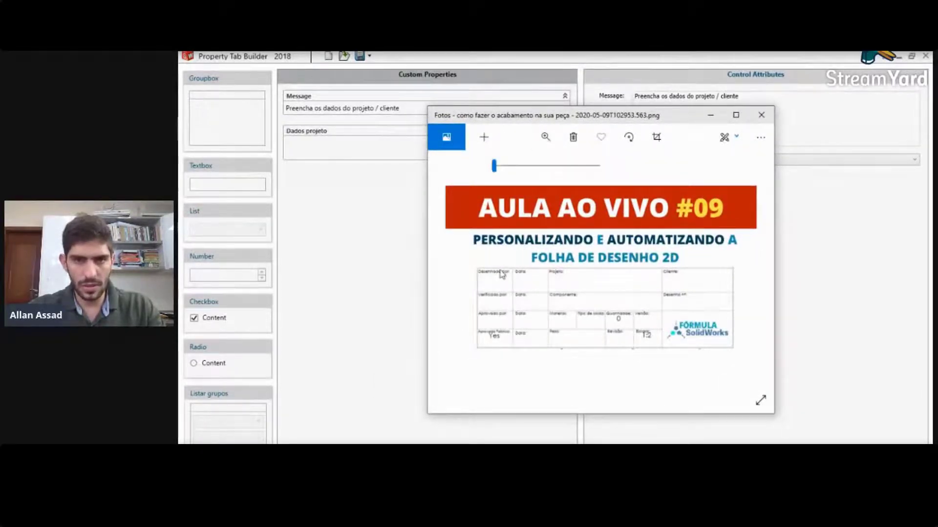
left_click_drag(493, 166, 506, 166)
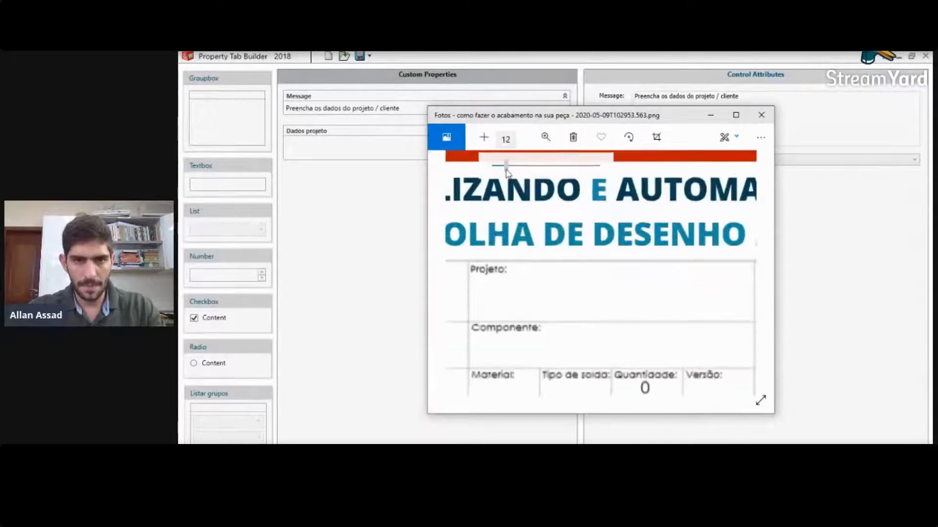
left_click_drag(537, 299, 496, 288)
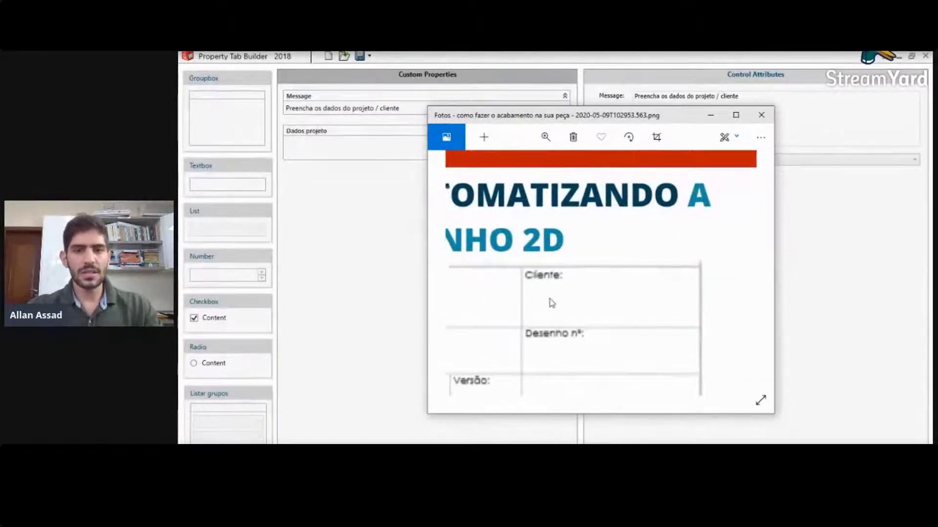
left_click_drag(550, 299, 719, 293)
left_click_drag(489, 283, 589, 289)
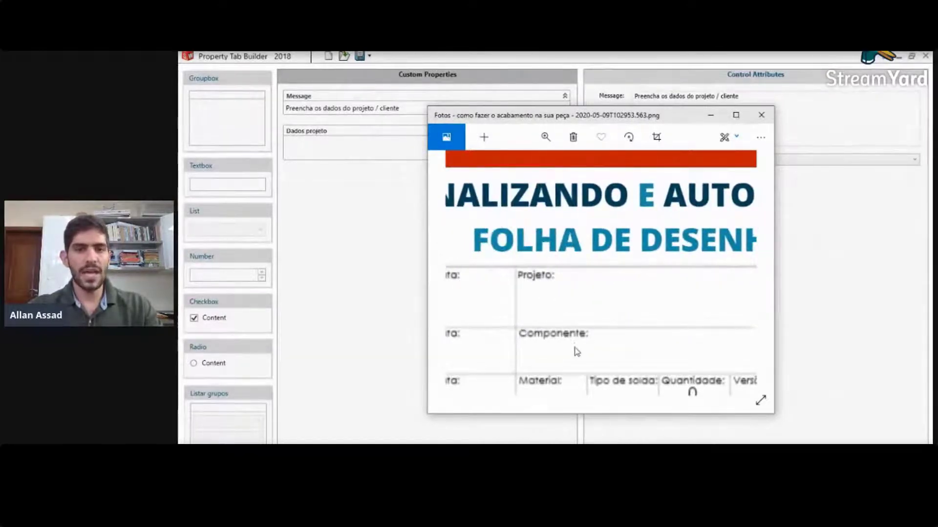
left_click(710, 115)
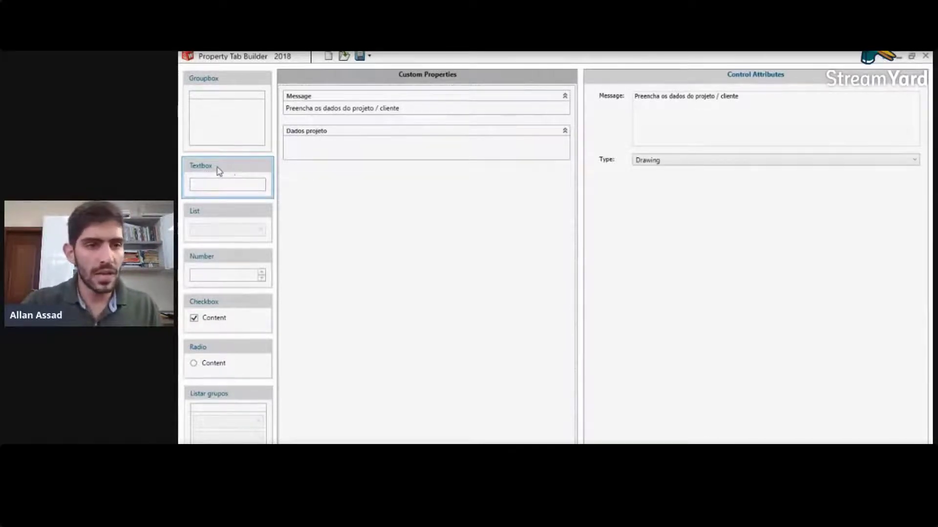
Step: Add a text box to the Dados projeto group with both its caption and property name set to "Cliente"
left_click_drag(218, 168, 326, 155)
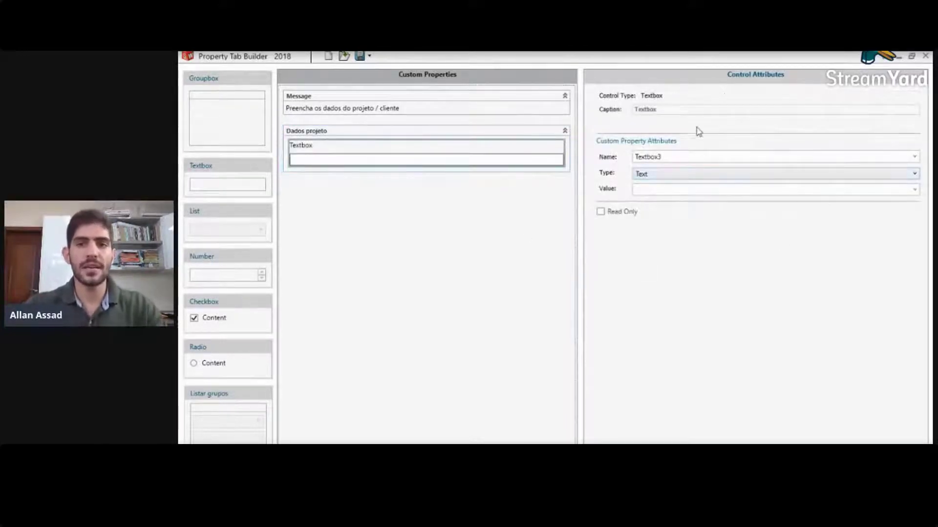
left_click_drag(723, 107, 609, 120)
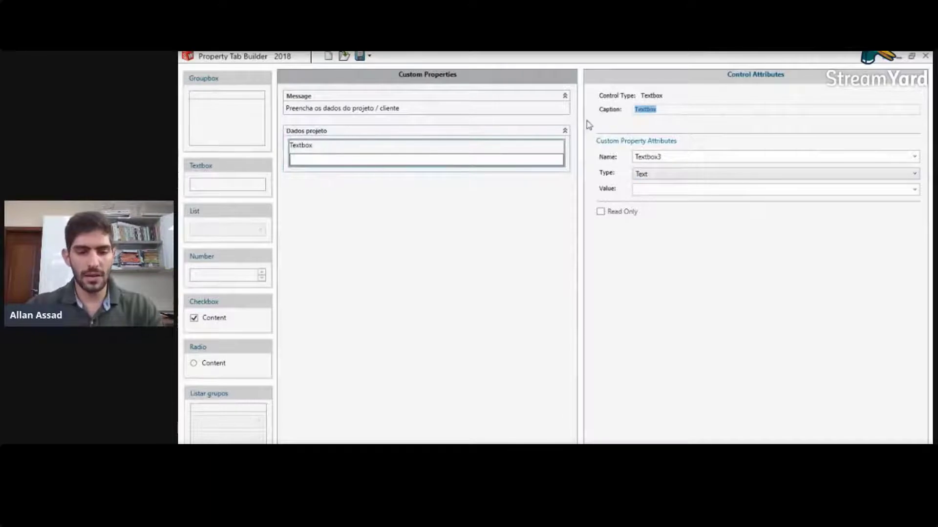
type("Cliente")
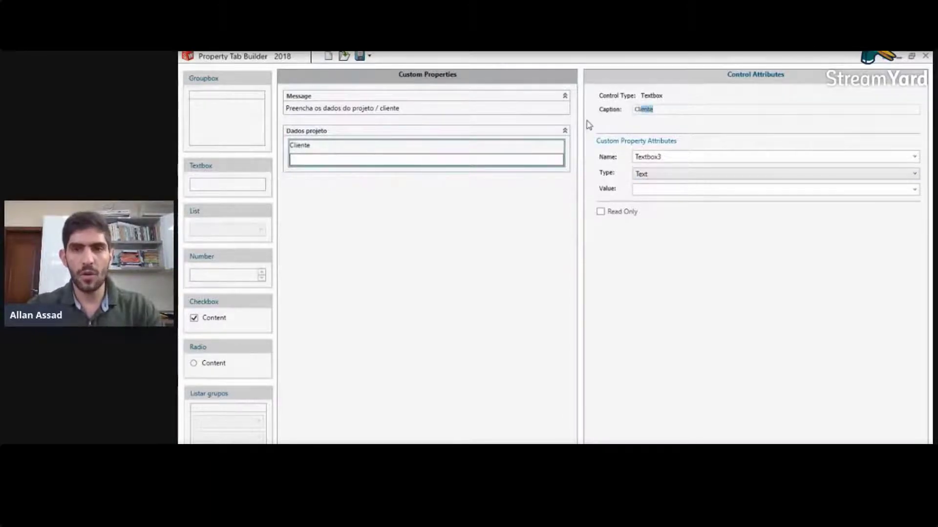
left_click_drag(671, 156, 630, 158)
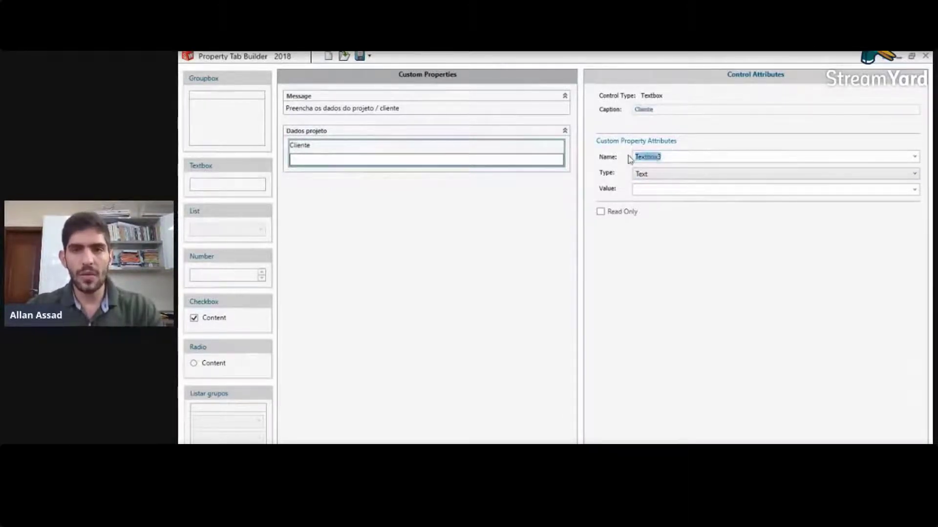
type("Cliente")
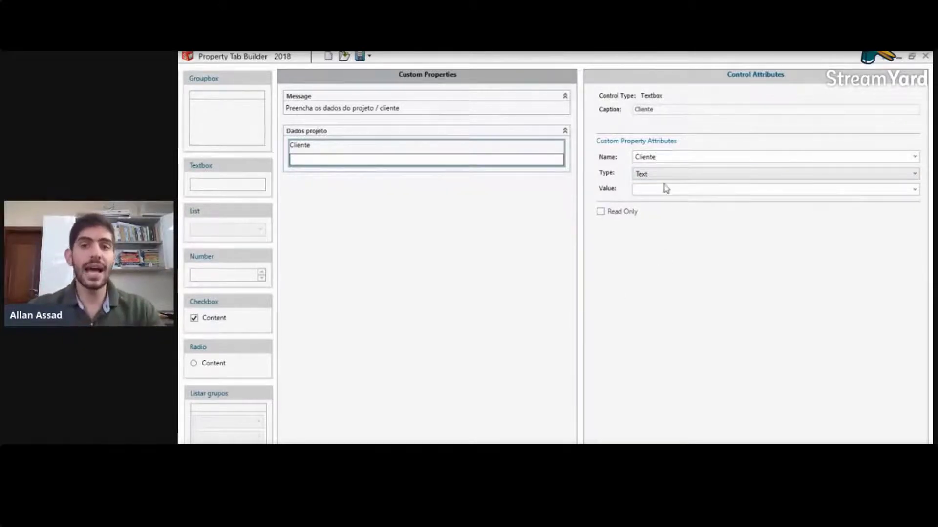
left_click(413, 213)
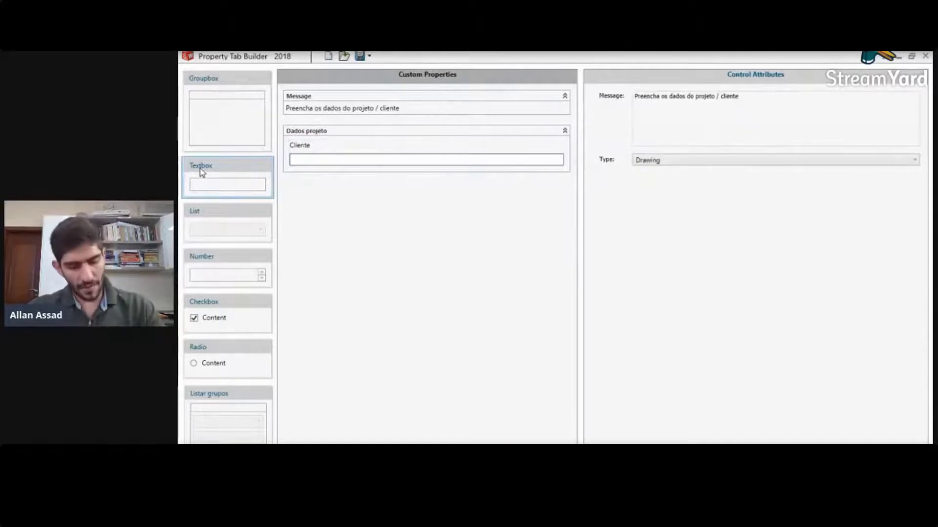
Step: Add a second text box to the Dados projeto group with its caption and property name set to "Nome do projeto"
left_click_drag(201, 171, 314, 172)
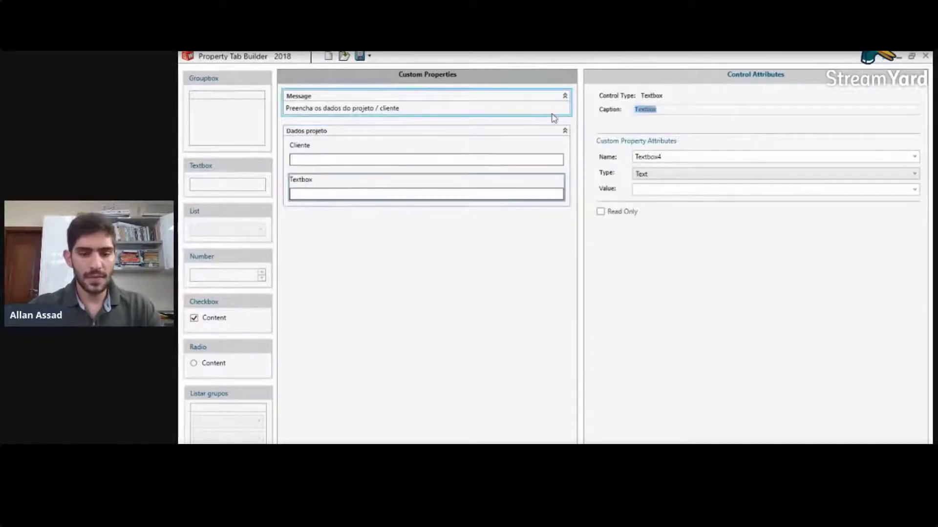
type("Nome do pro")
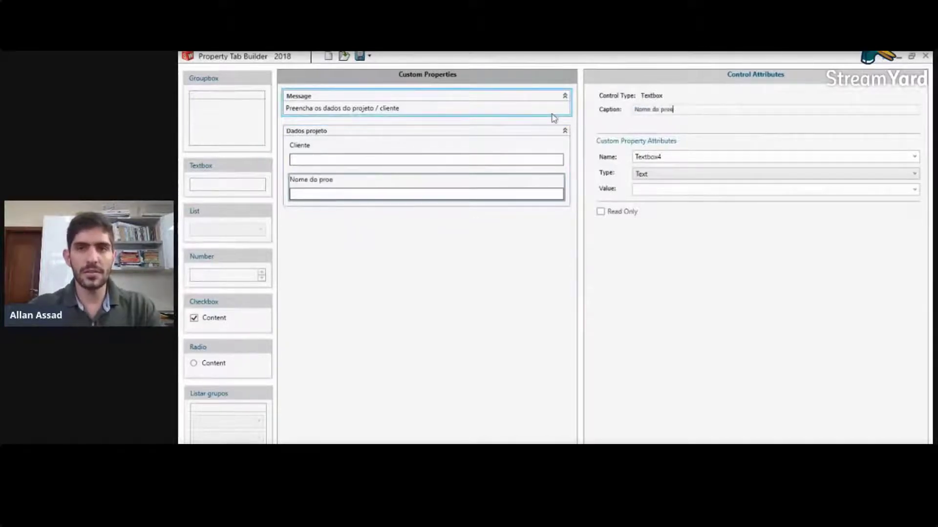
type("jeto")
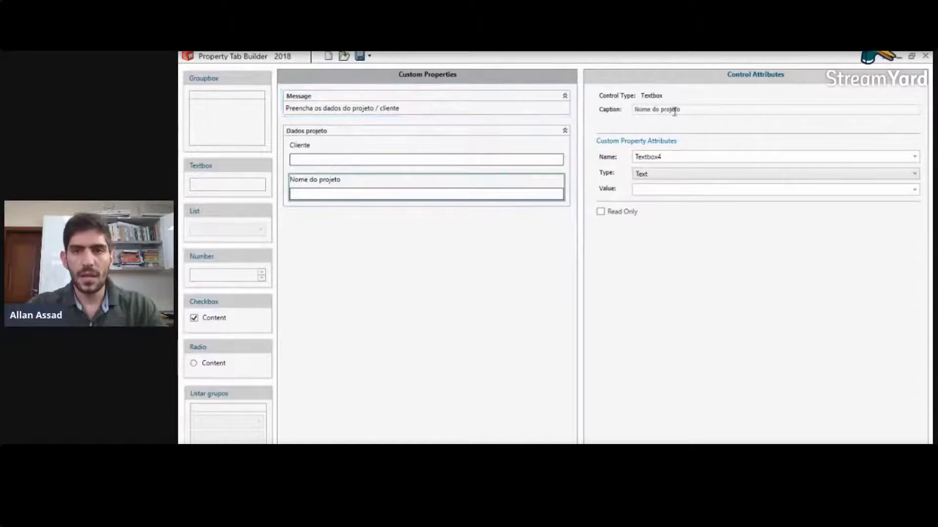
left_click_drag(689, 110, 599, 111)
key("ctrl+c")
double_click(675, 156)
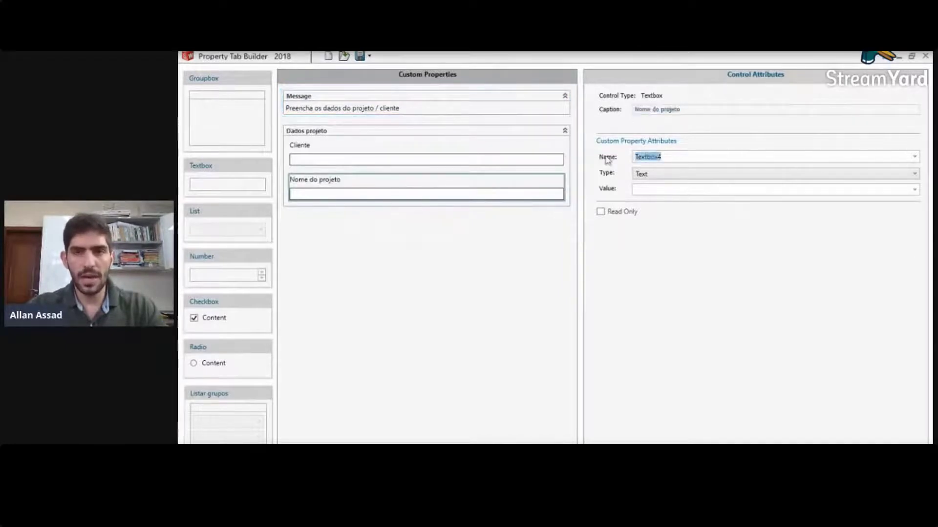
key("ctrl+v")
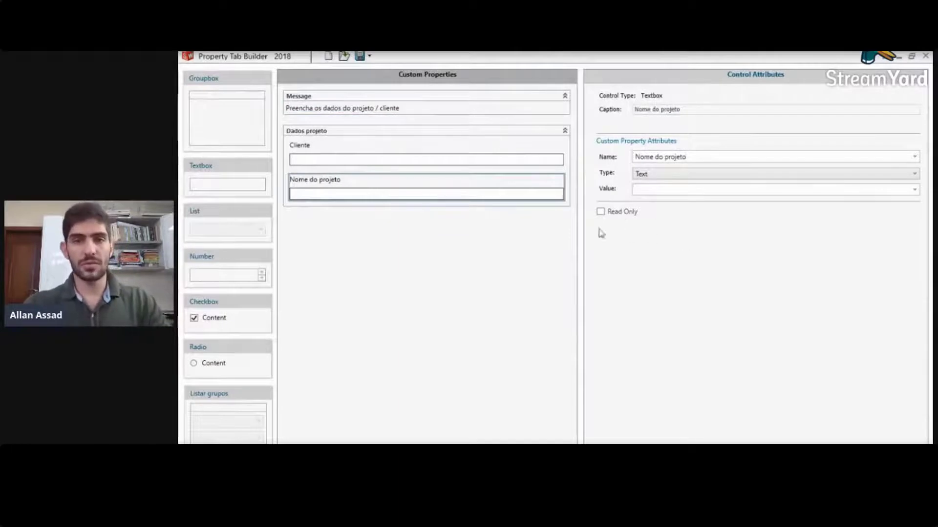
left_click(472, 261)
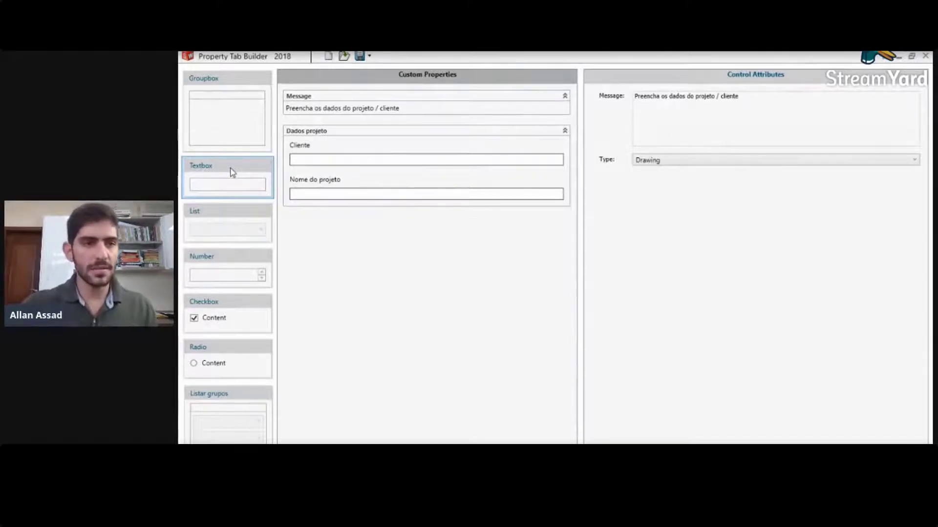
Step: Add a text box below Nome do projeto with its caption and property name set to "Nome do Componente"
left_click_drag(232, 172, 342, 207)
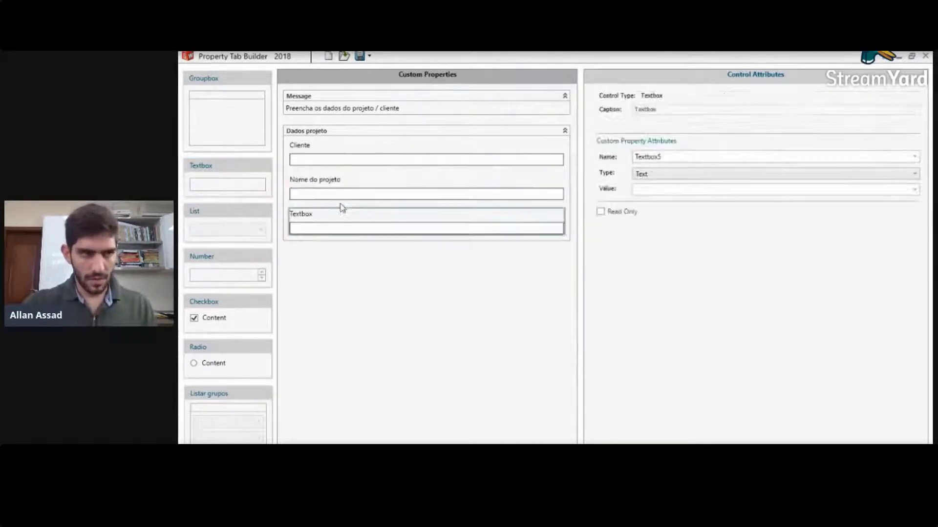
left_click_drag(657, 109, 611, 111)
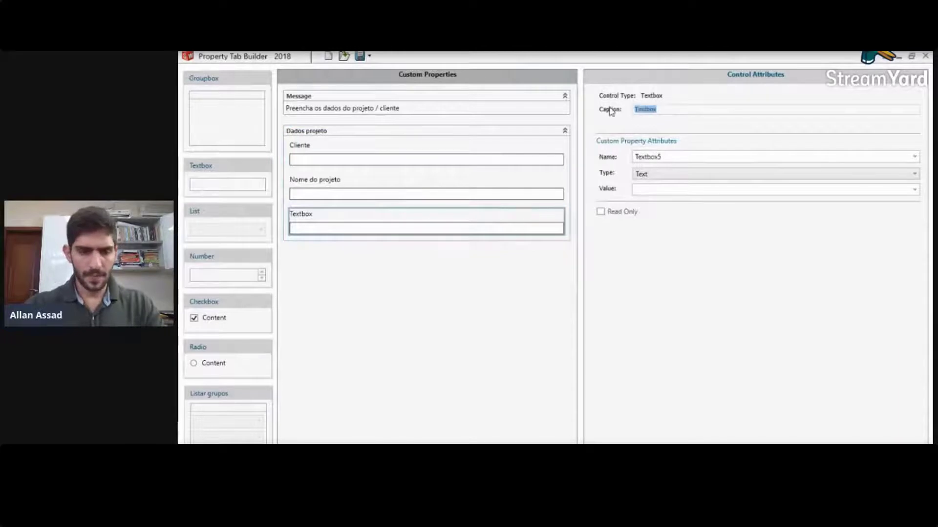
type("Nome do ")
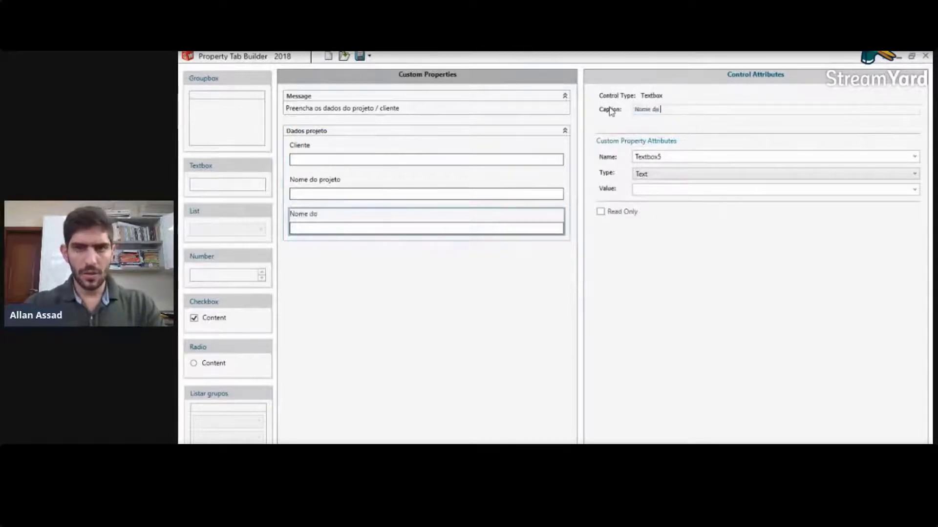
type("Componente")
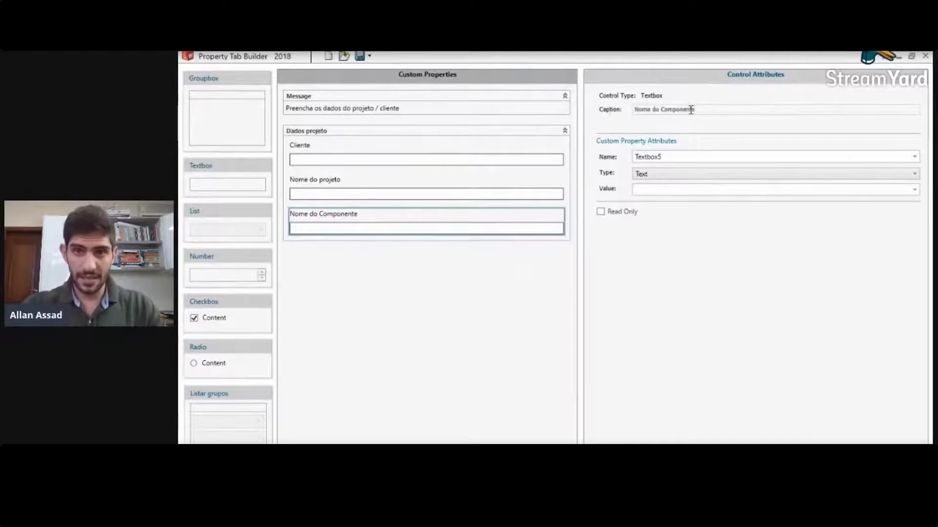
left_click_drag(695, 109, 630, 122)
double_click(656, 161)
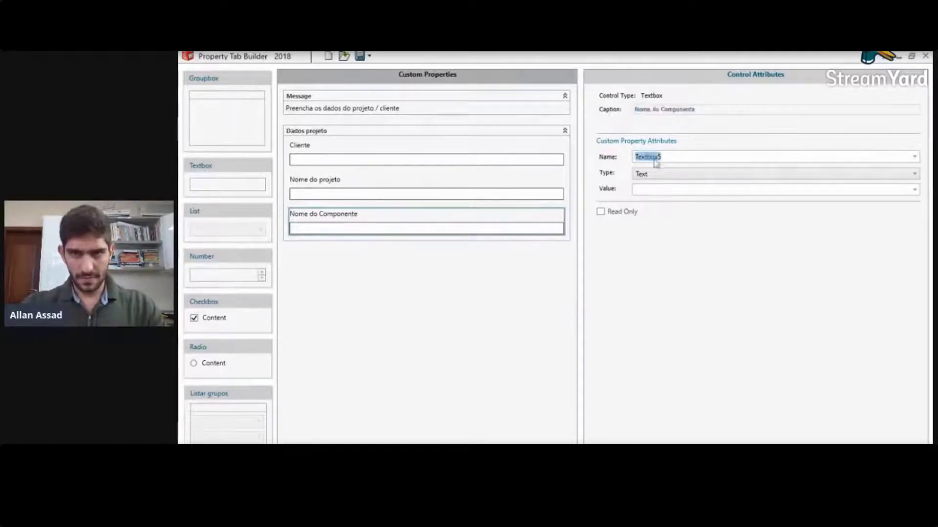
key("ctrl+v")
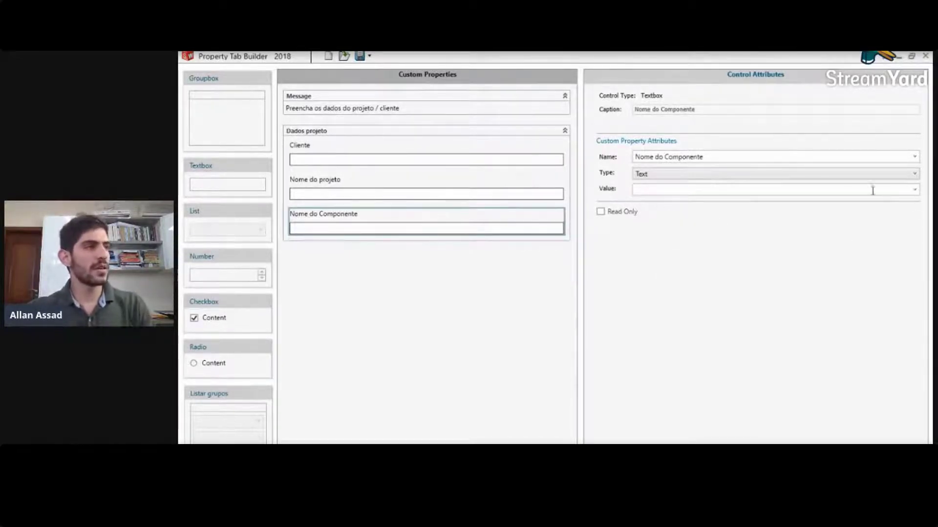
Step: Set the default value of the Nome do Componente text box to [SW-File Name]
left_click(915, 190)
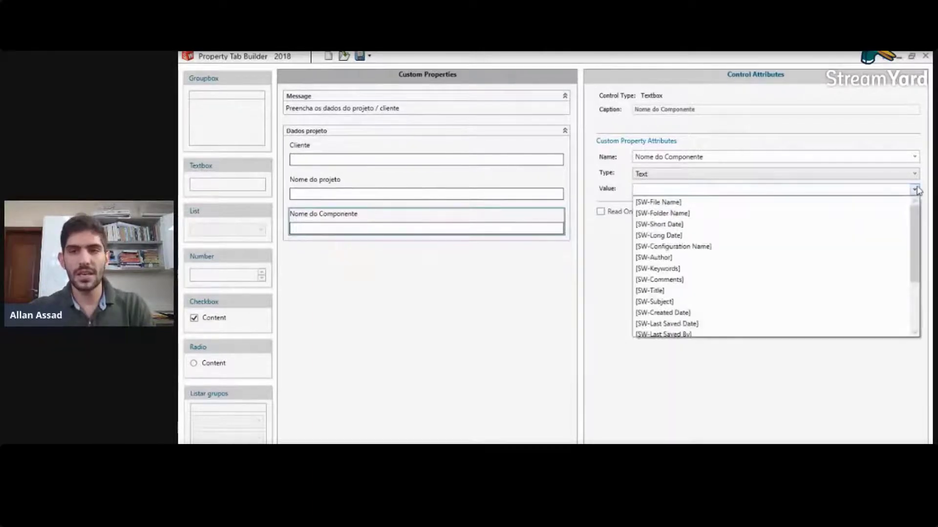
left_click(678, 204)
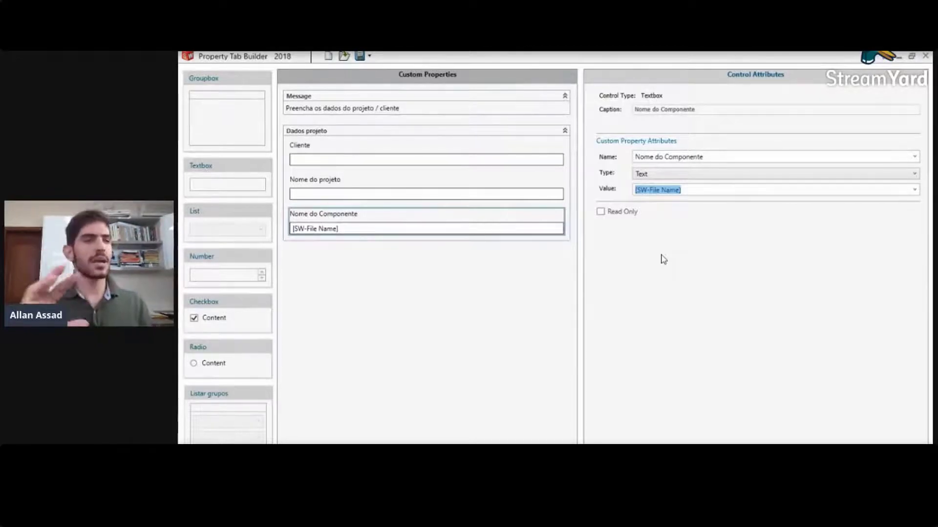
left_click(351, 266)
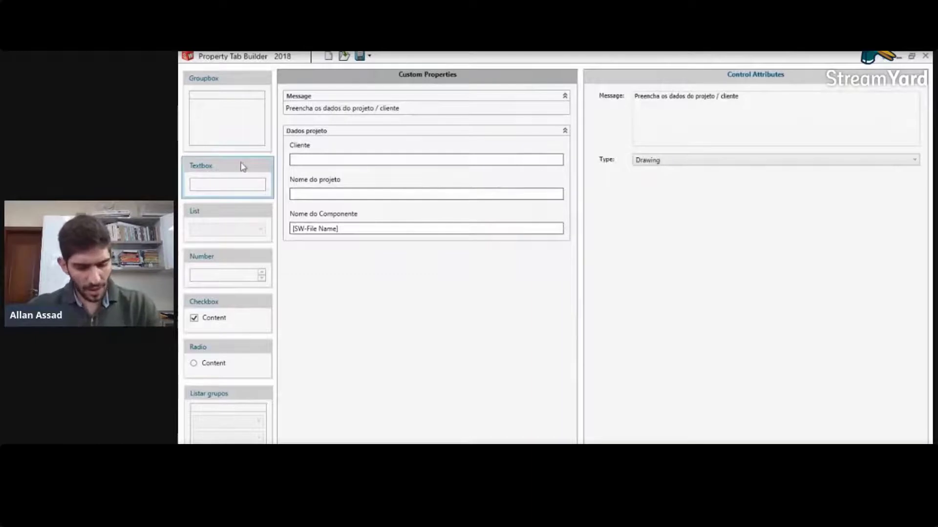
left_click_drag(216, 165, 318, 264)
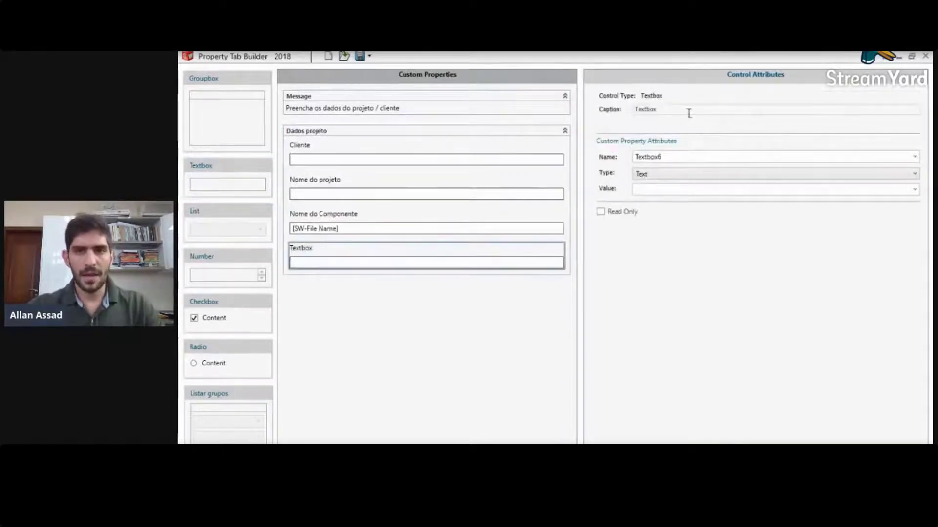
left_click_drag(689, 113, 609, 114)
type("Projet")
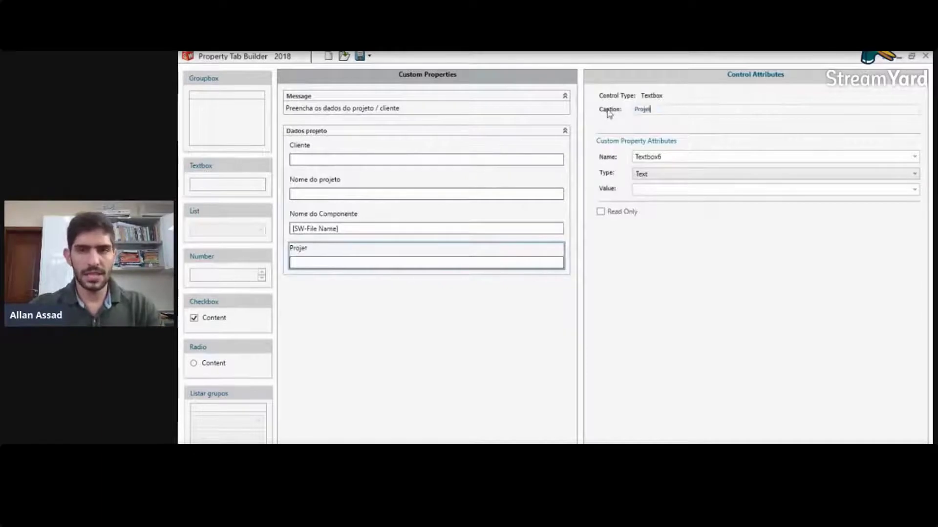
left_click(411, 295)
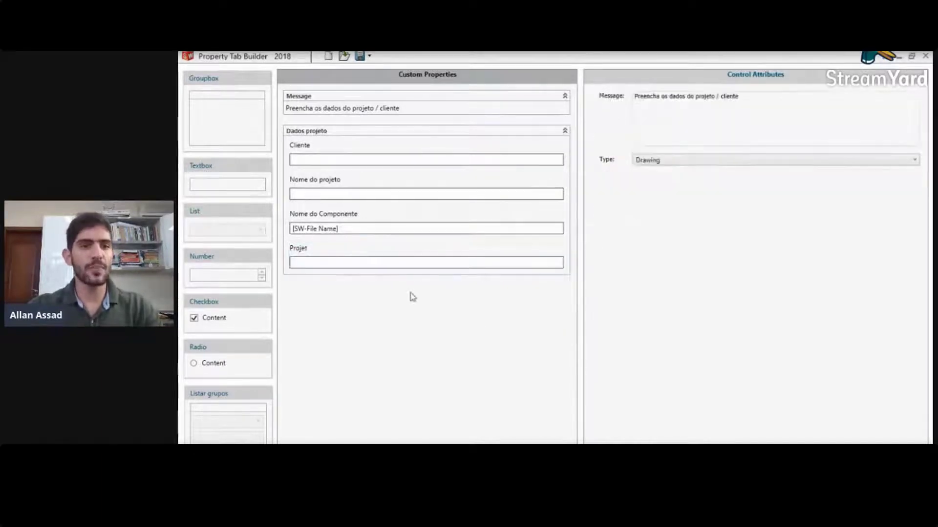
left_click(395, 251)
key("Delete")
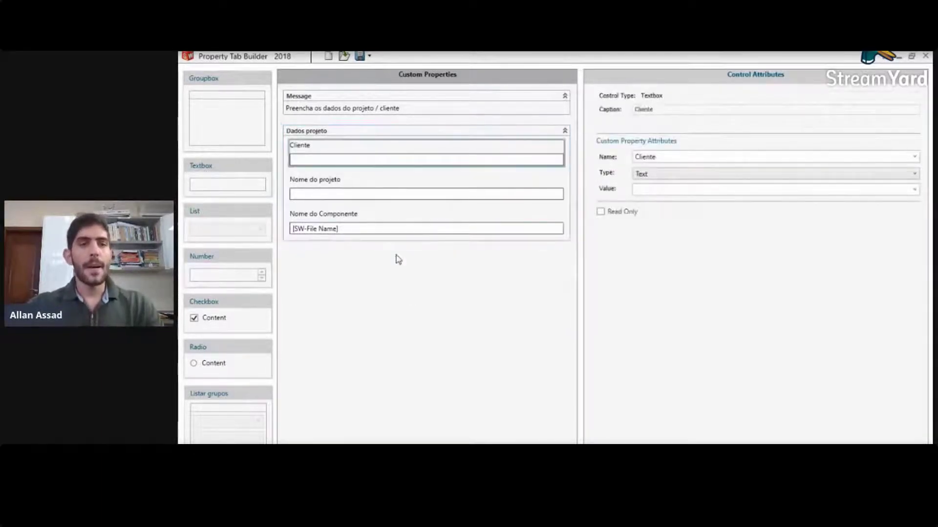
left_click(338, 277)
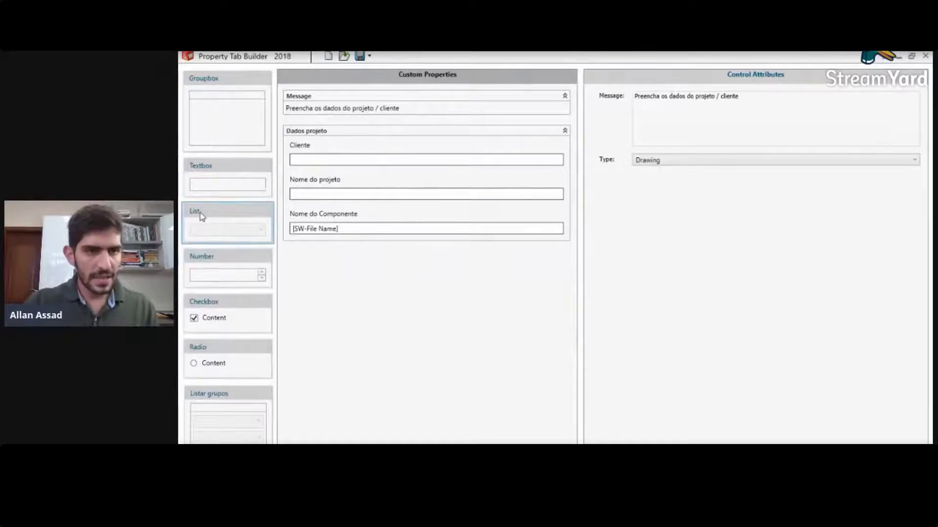
Step: Add a list control below Nome do Componente with its caption and property name set to "Projetado por"
left_click_drag(203, 216, 349, 244)
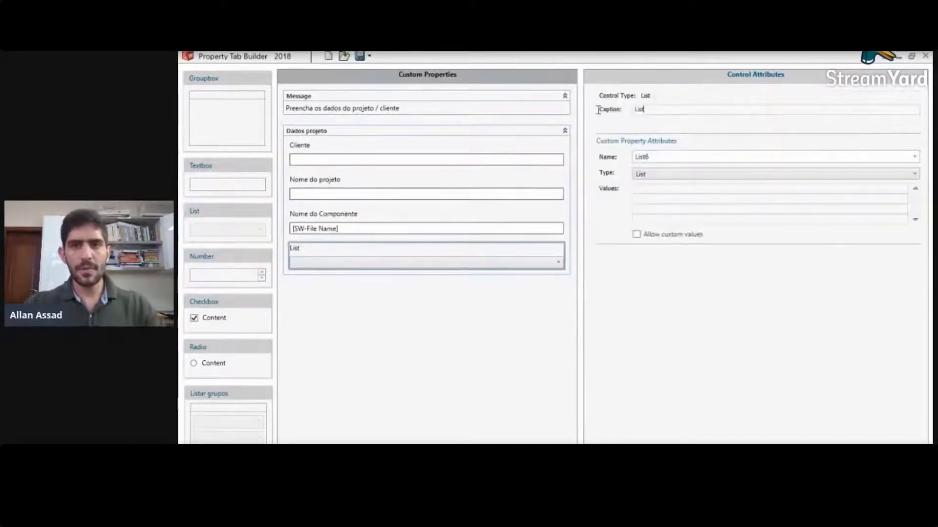
left_click_drag(597, 110, 581, 114)
type("Projetado por")
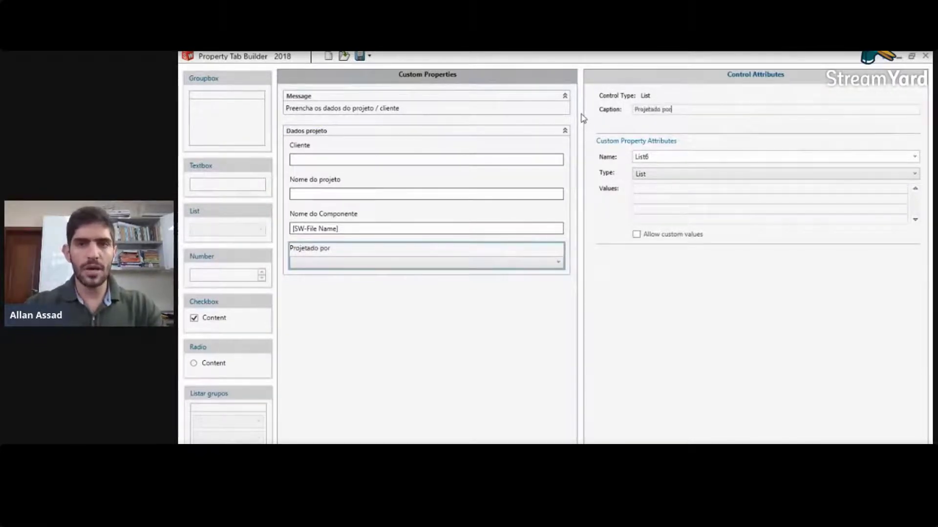
double_click(724, 156)
type("Projetado por")
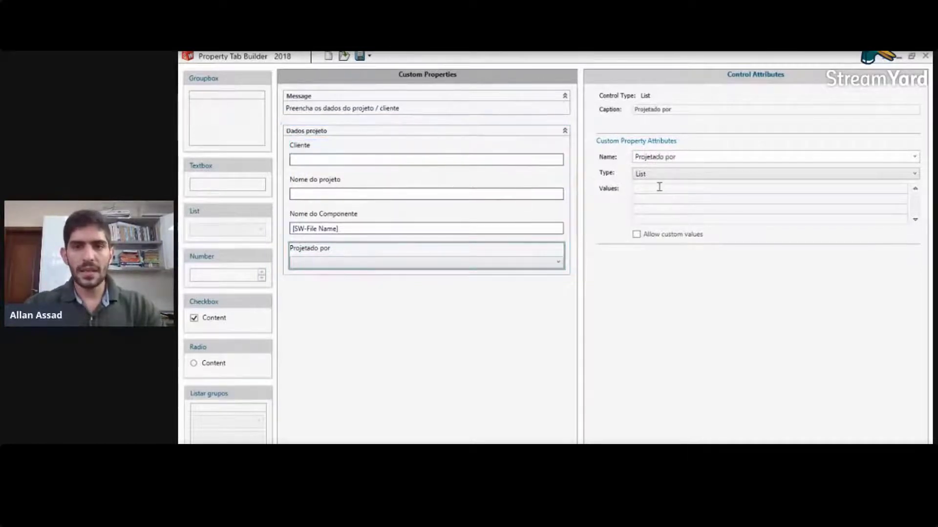
Step: Enter three engineers' names, each prefixed with "Eng.", as the Projetado por list values and check the choices in the form preview
type("Eng")
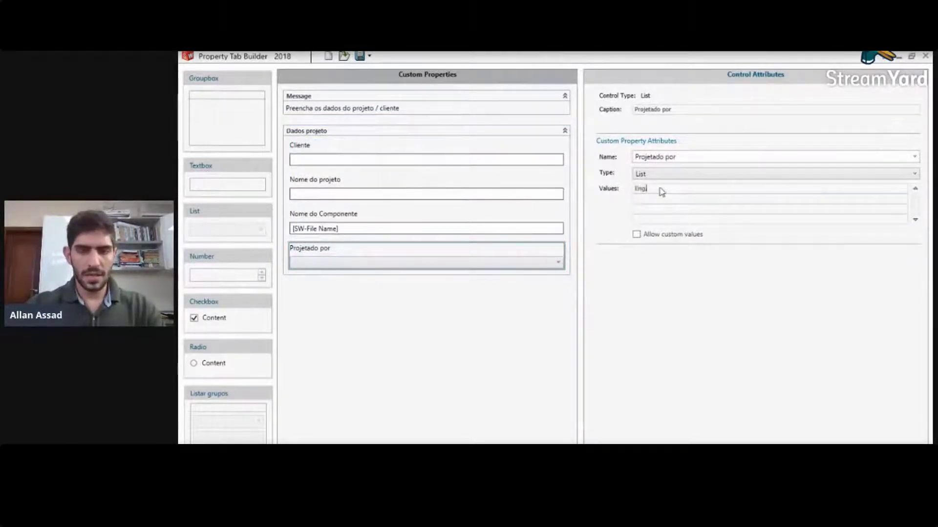
type(". Allan")
key("Return")
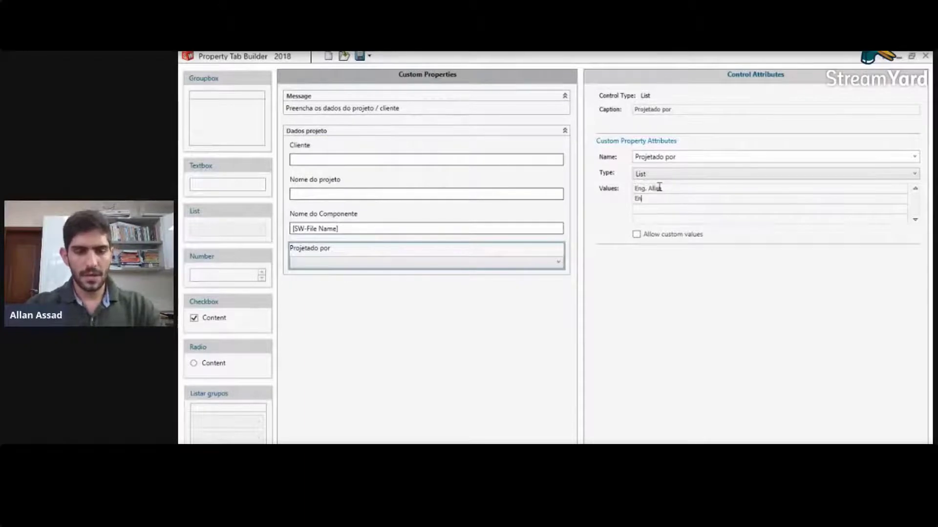
type("Eng.")
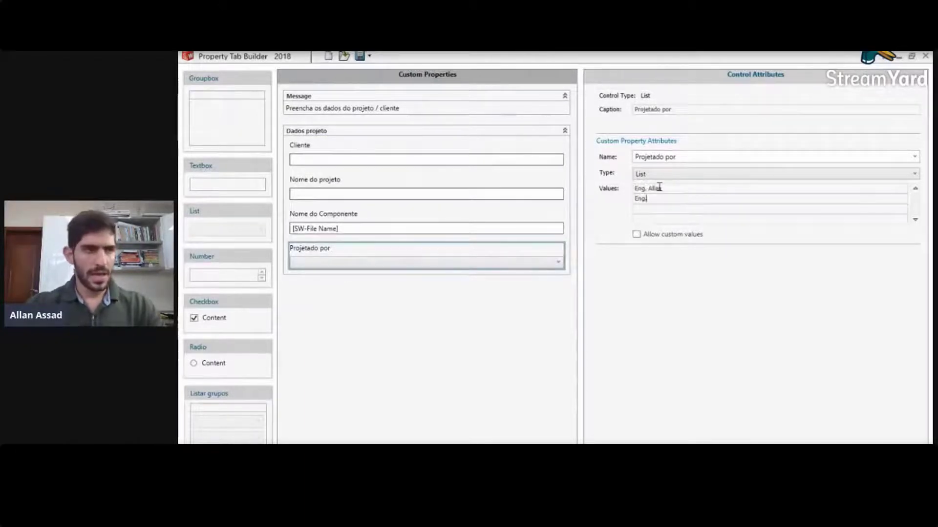
type(" Mat")
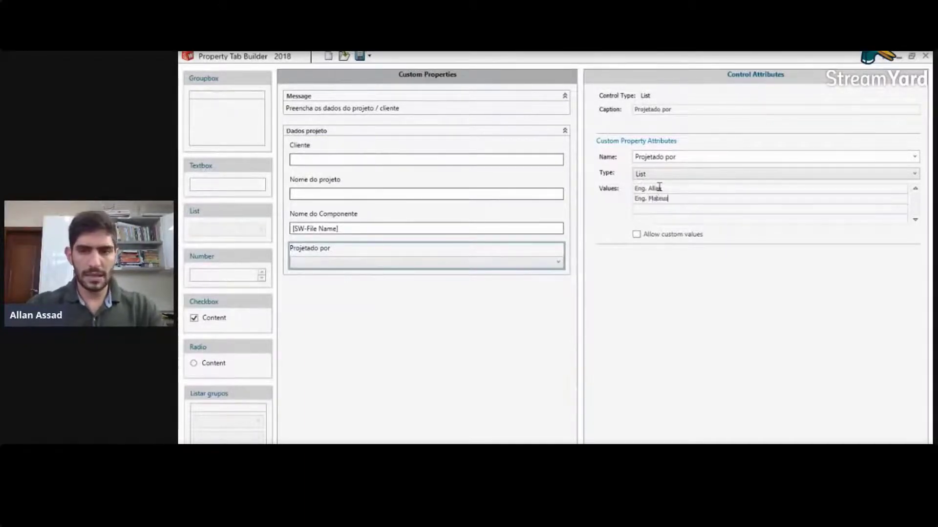
type("eus")
key("Return")
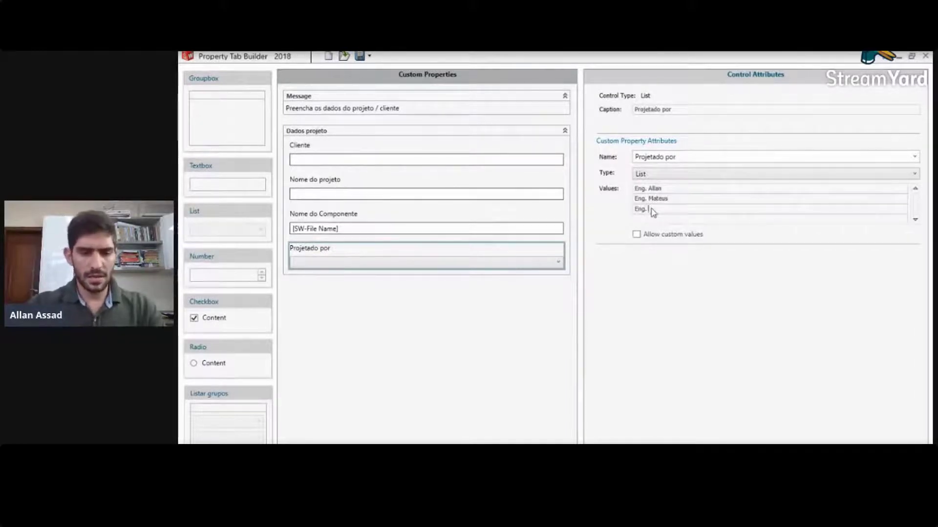
type("Eng. Ta")
type("ina")
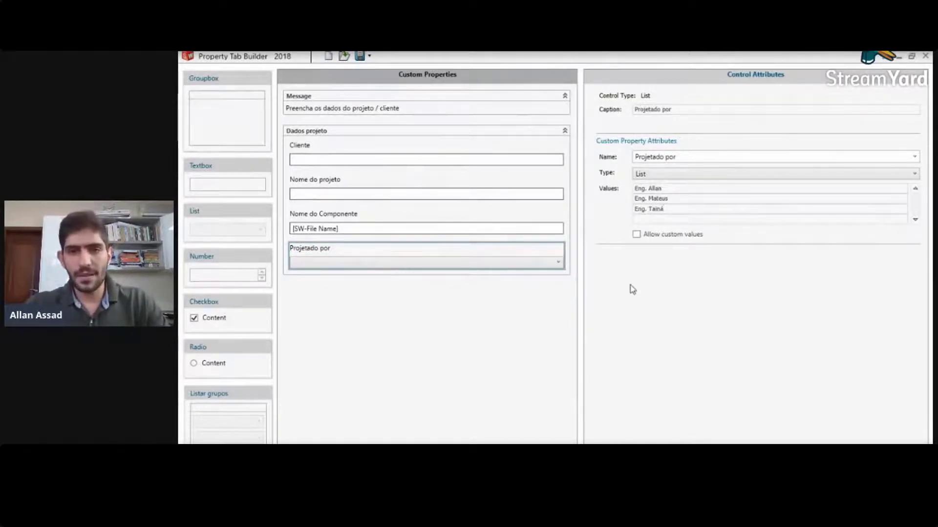
left_click(558, 264)
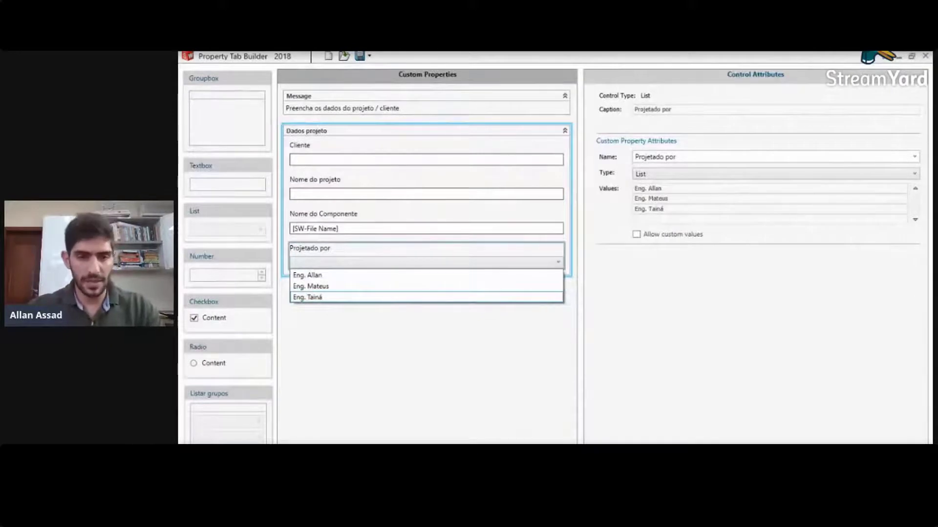
left_click(373, 391)
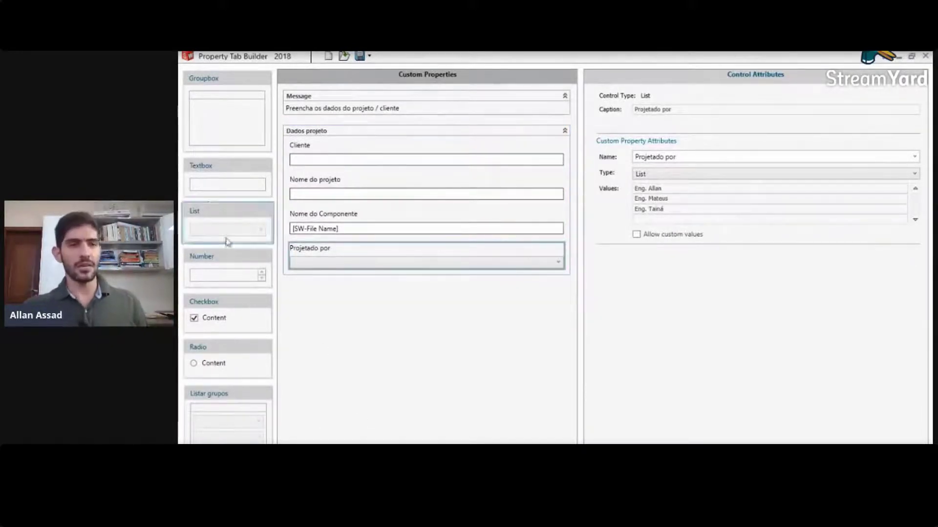
Step: Add a text box below Projetado por with its caption and property name set to "Data projetado"
left_click_drag(207, 172, 316, 298)
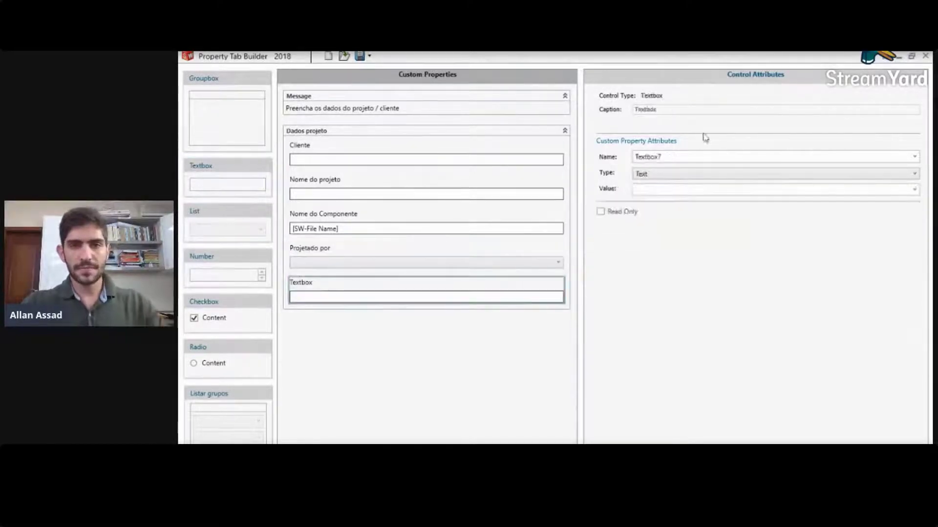
double_click(692, 109)
type("Dat")
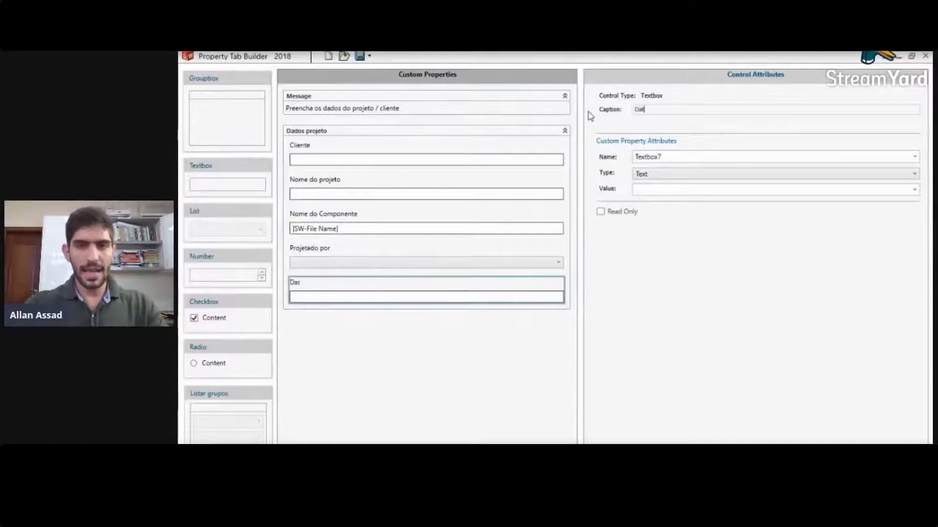
type("a pr")
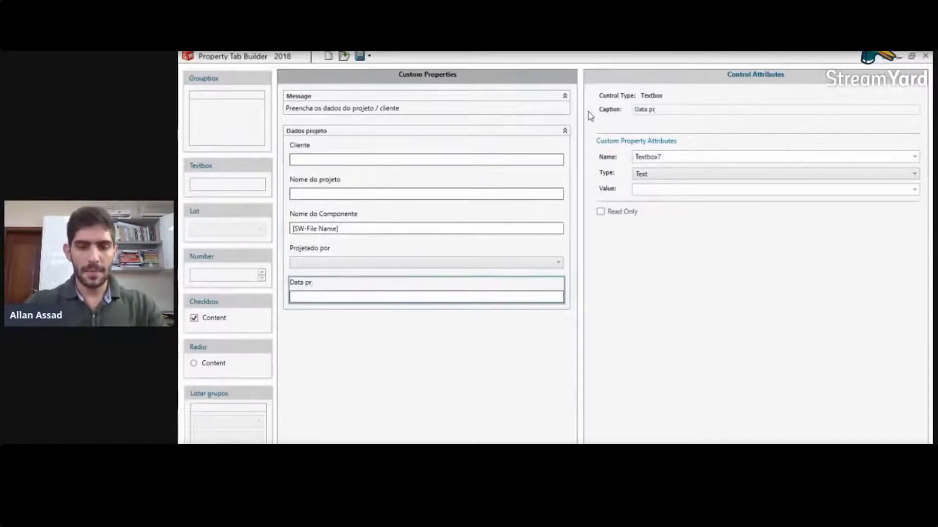
type("ojetado")
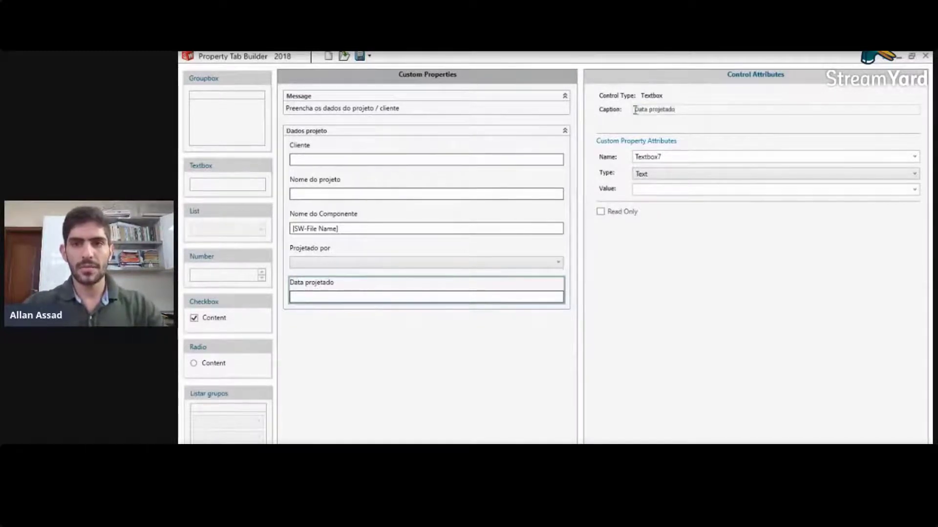
left_click_drag(682, 109, 614, 108)
key("ctrl+c")
double_click(670, 157)
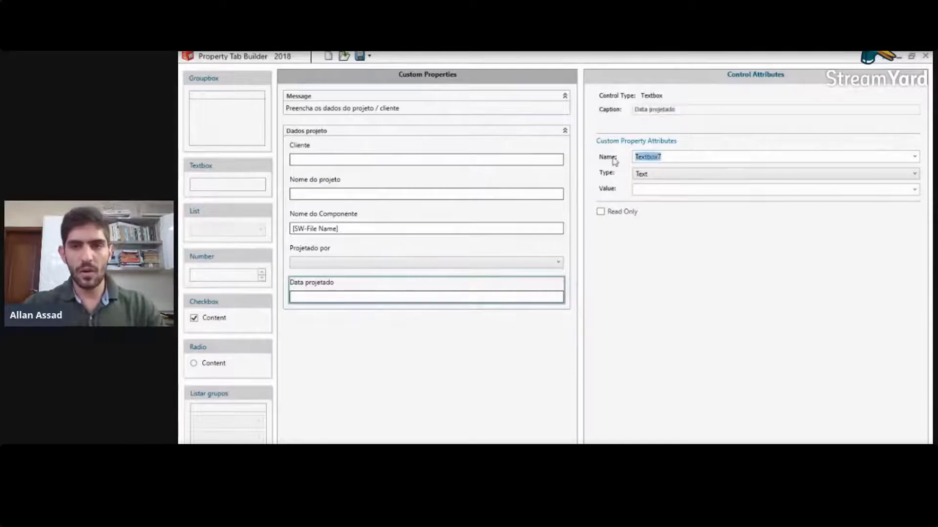
key("ctrl+v")
Step: Set the property type of the Data projetado text box to Date
left_click(669, 174)
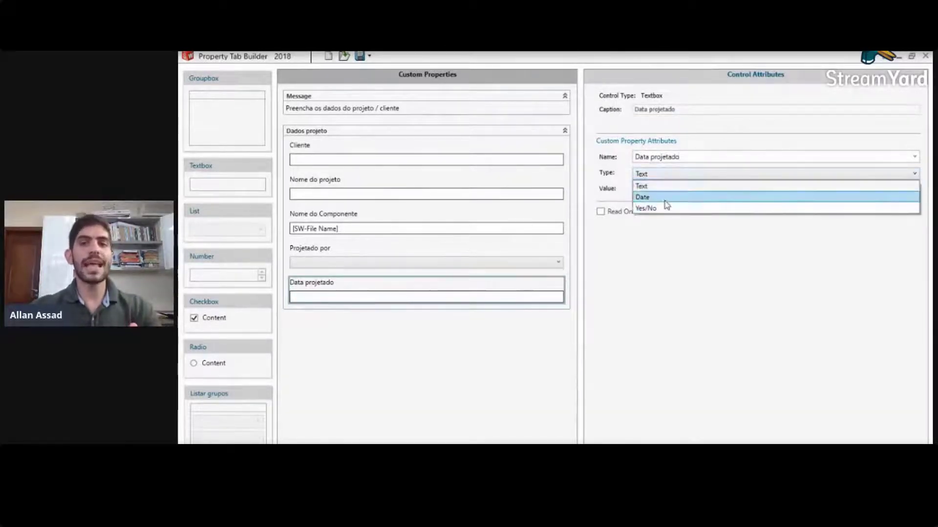
left_click(667, 198)
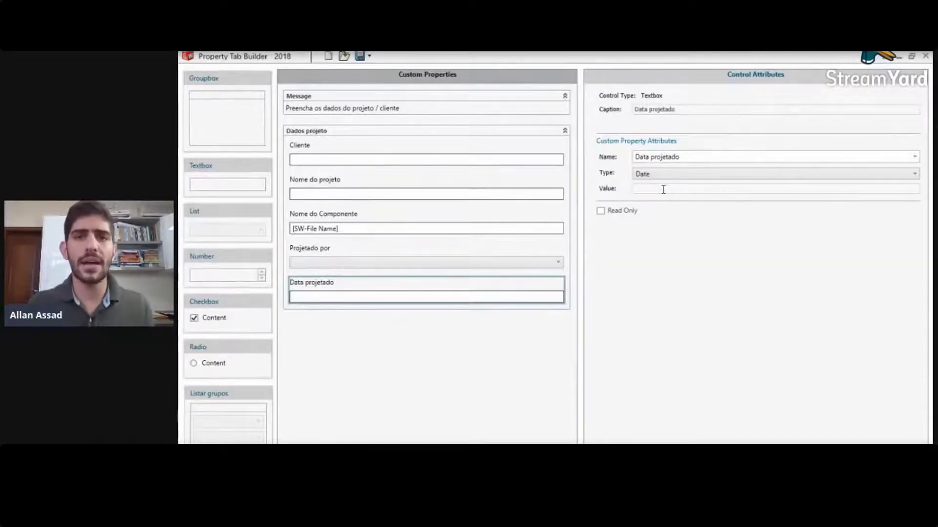
left_click(443, 339)
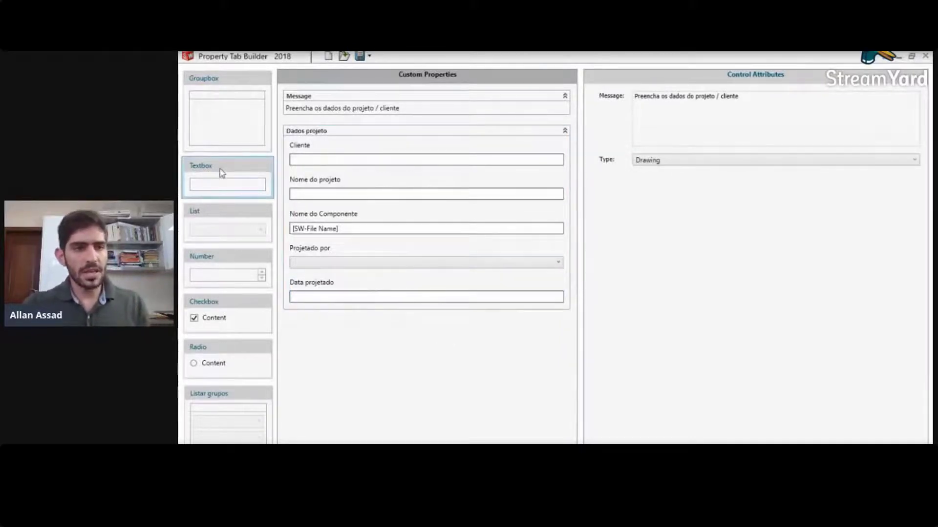
Step: Add a list control below Data projetado with the caption "Verificado por"
left_click_drag(212, 217, 304, 335)
left_click_drag(663, 109, 620, 118)
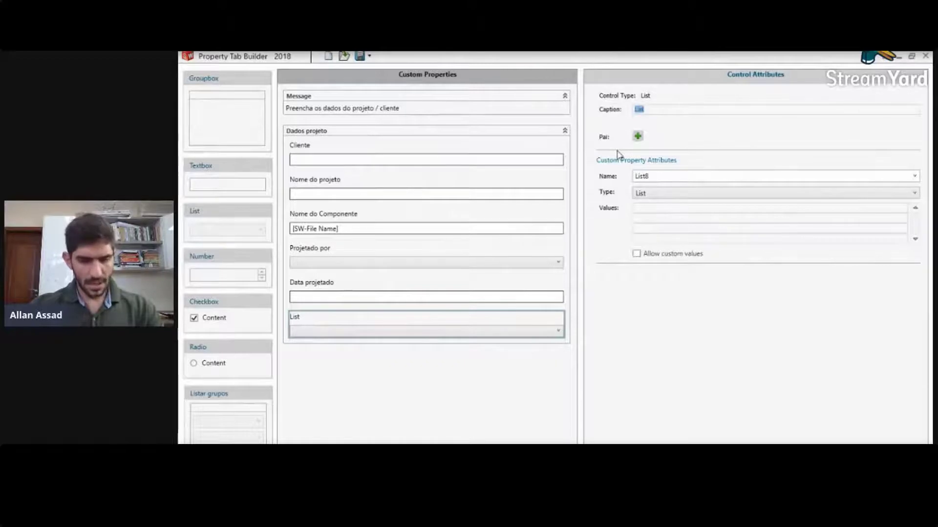
type("Veri")
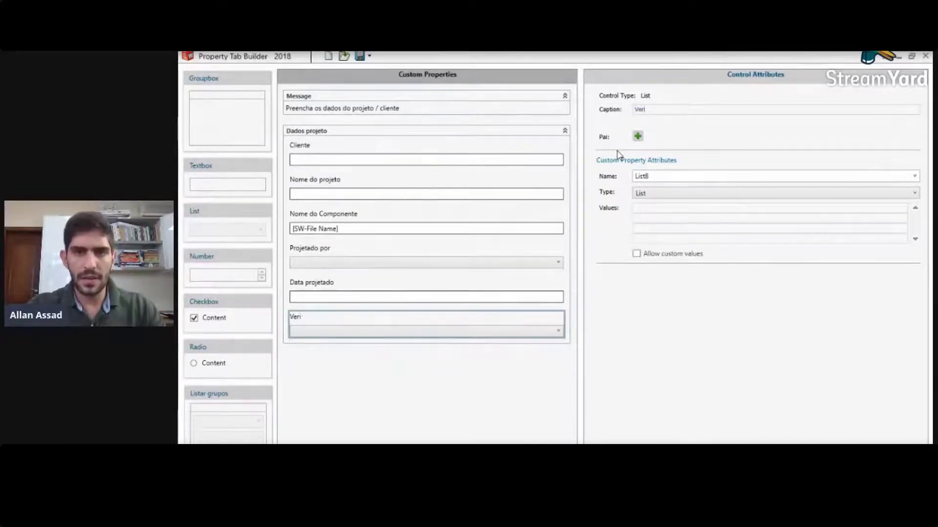
type("cicficado por")
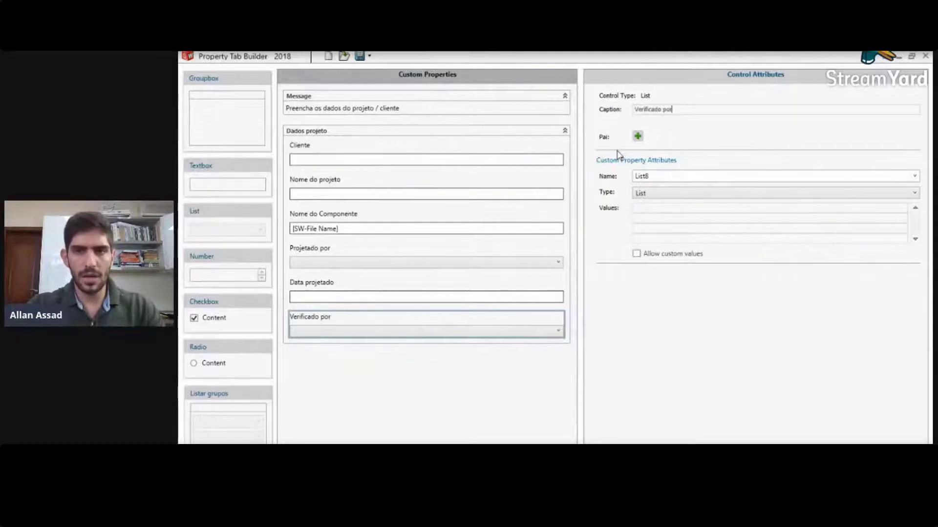
Step: Add a parent entry to the Verificado por list, look through its options and leave it at "Não há"
left_click(637, 136)
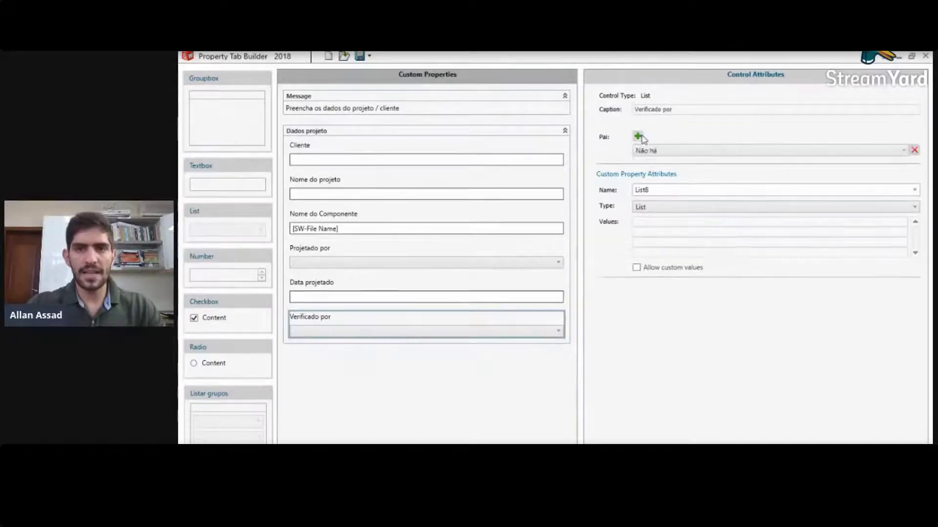
left_click(651, 151)
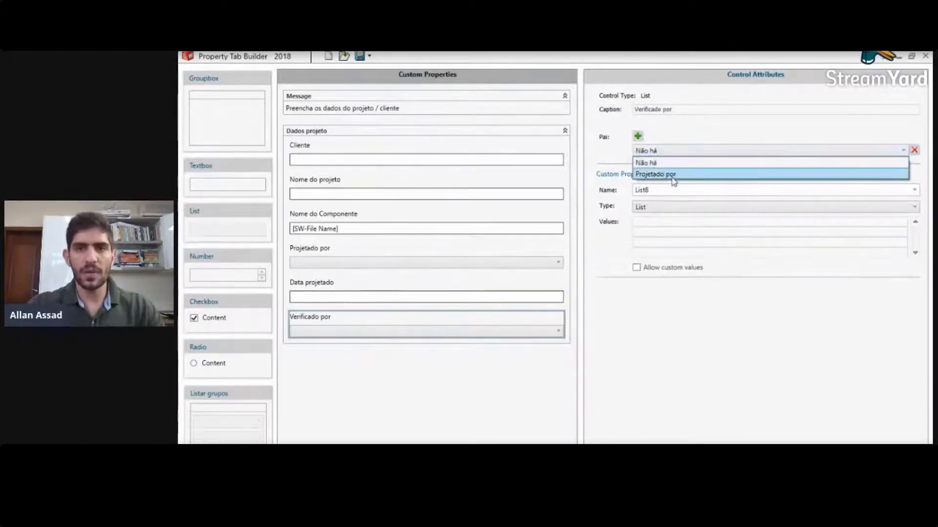
left_click(674, 129)
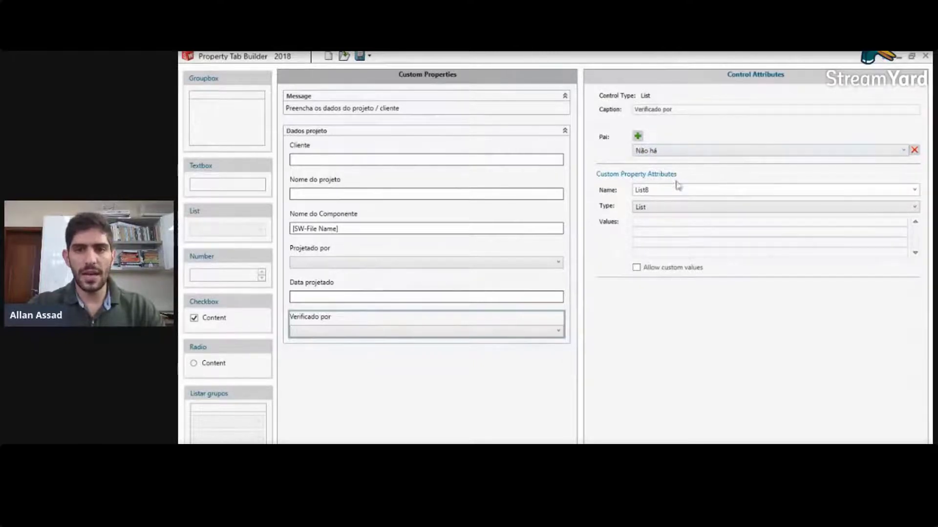
Step: Set the property name of the new list to "Verificado por", matching its caption
left_click_drag(676, 110, 633, 109)
key("ctrl+c")
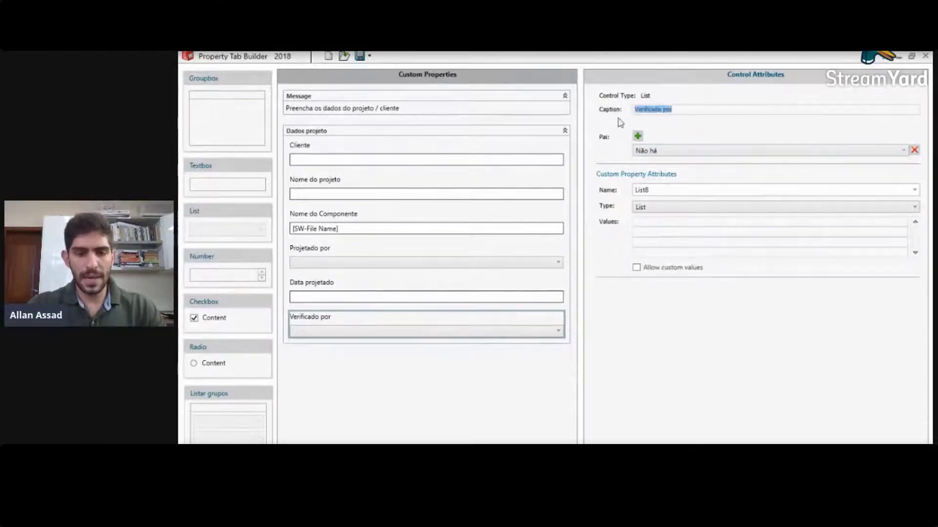
double_click(669, 190)
key("ctrl+v")
Step: Enter three engineers' names, each prefixed with "Eng.", as the Verificado por list values
left_click(664, 223)
type("En")
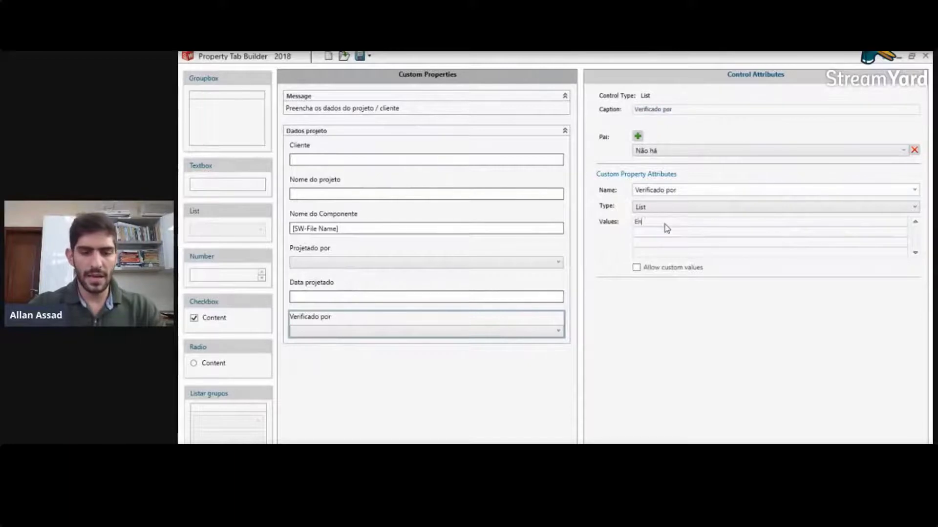
type("g. Allan")
key("Return")
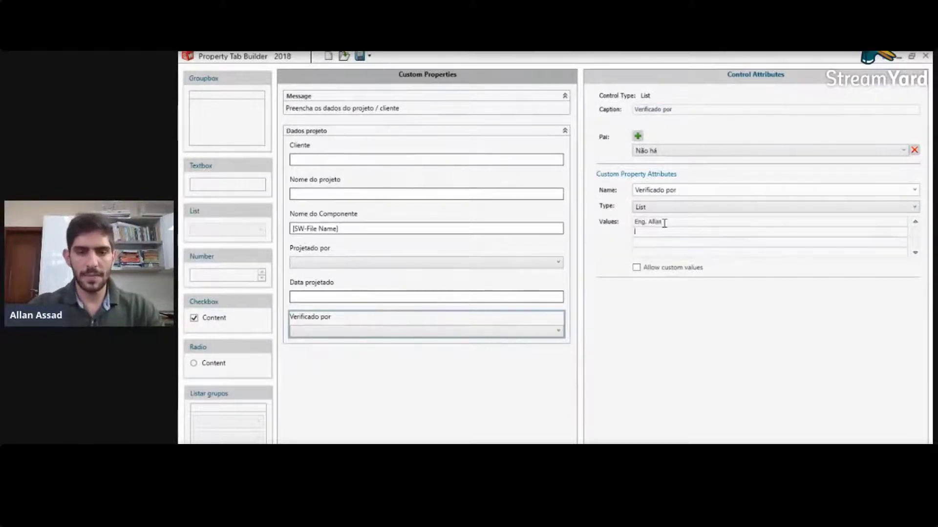
type("Eng.Mat")
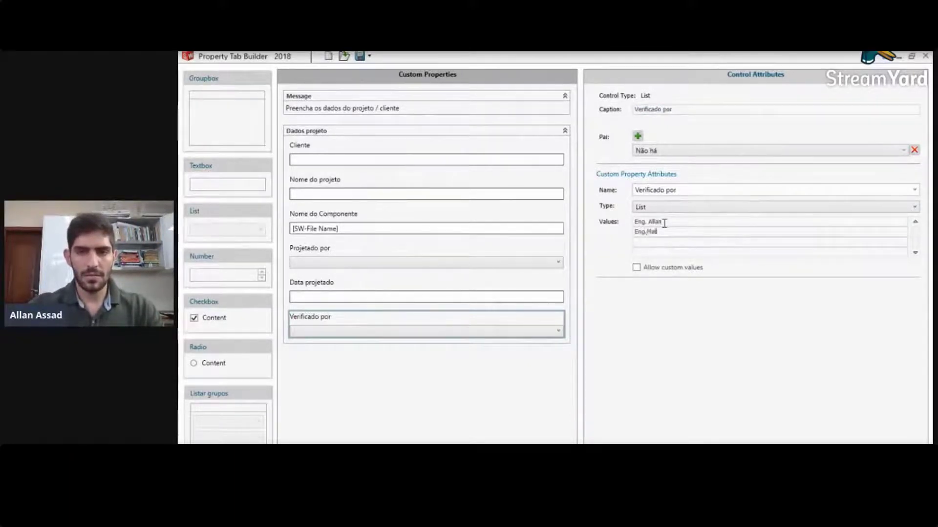
type("eus")
key("Return")
type("En")
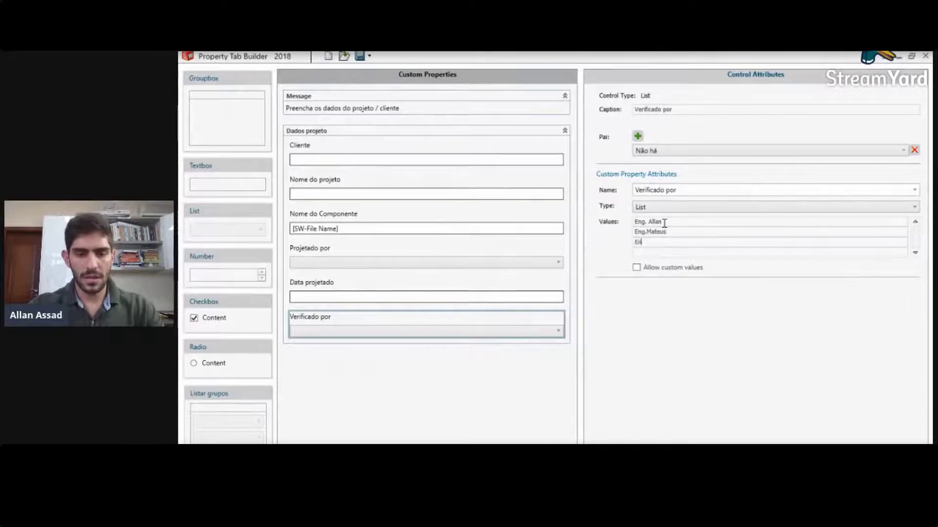
type("g. Tai")
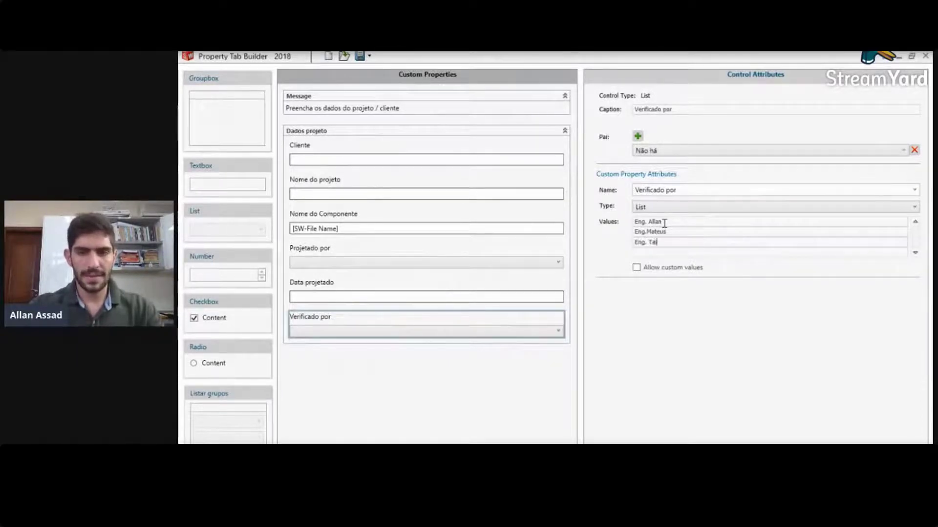
type("ná")
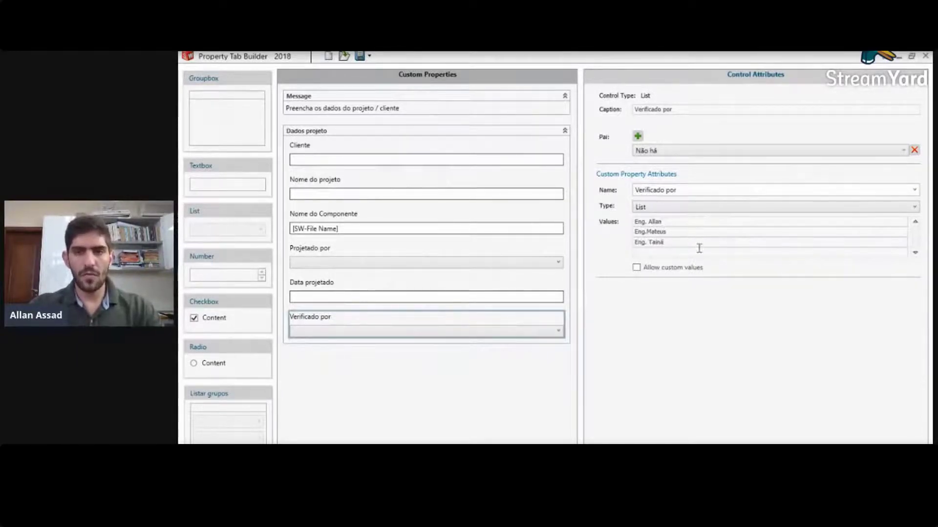
Step: Check the Verificado por choices in the form preview and remove the list's parent entry
left_click(382, 374)
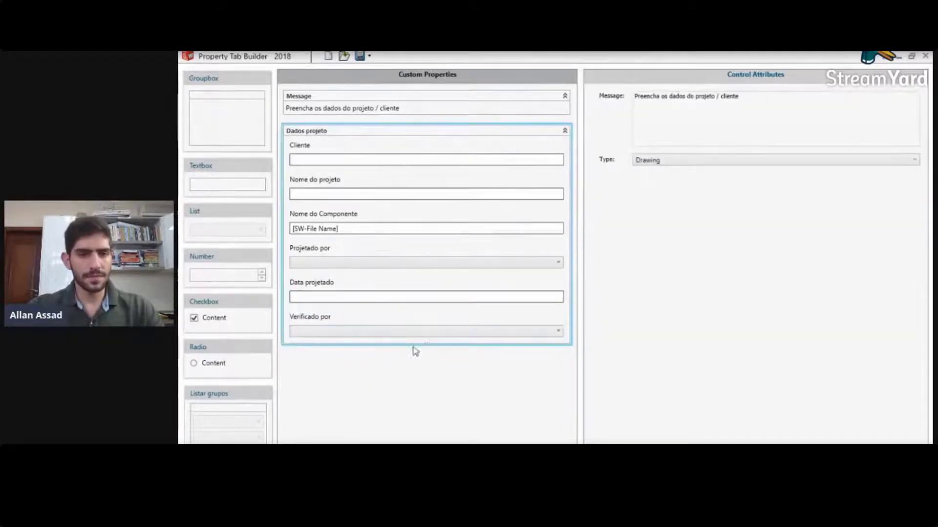
left_click(558, 331)
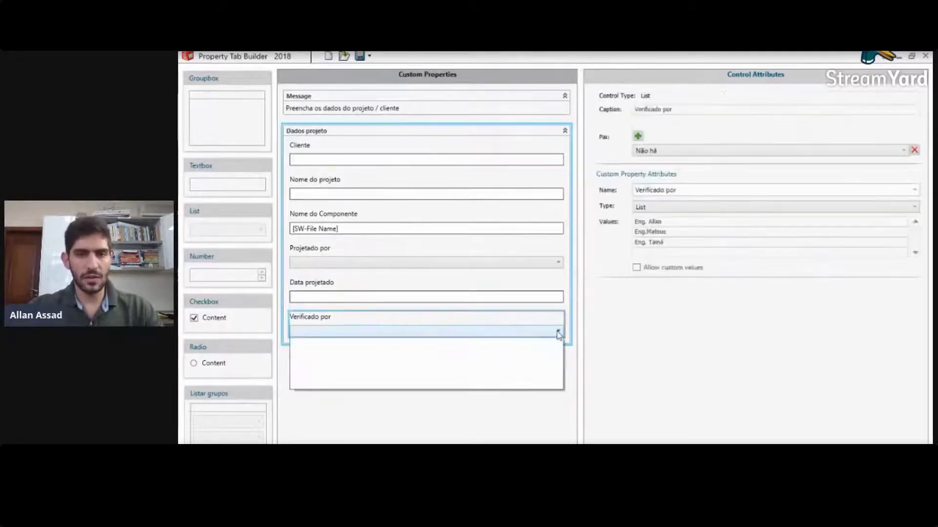
left_click(558, 332)
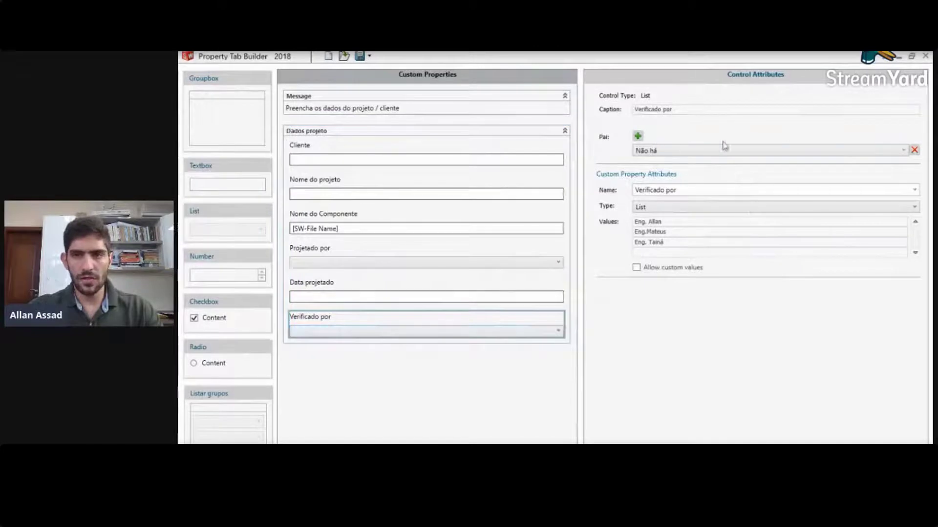
left_click(913, 152)
left_click(555, 341)
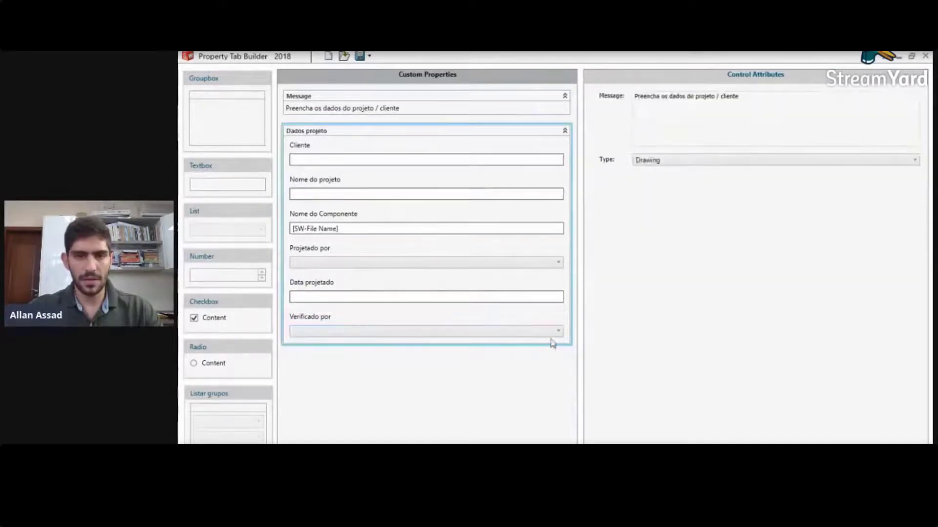
left_click(558, 332)
left_click(663, 313)
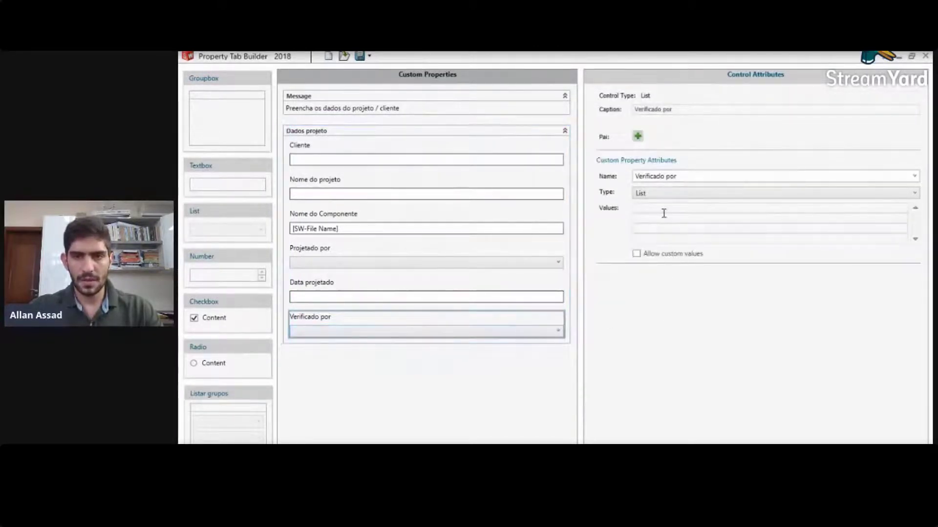
Step: Re-enter the three engineers' names with the "Eng." prefix as Verificado por values and check the choices in the form preview
left_click(664, 213)
type("Eng")
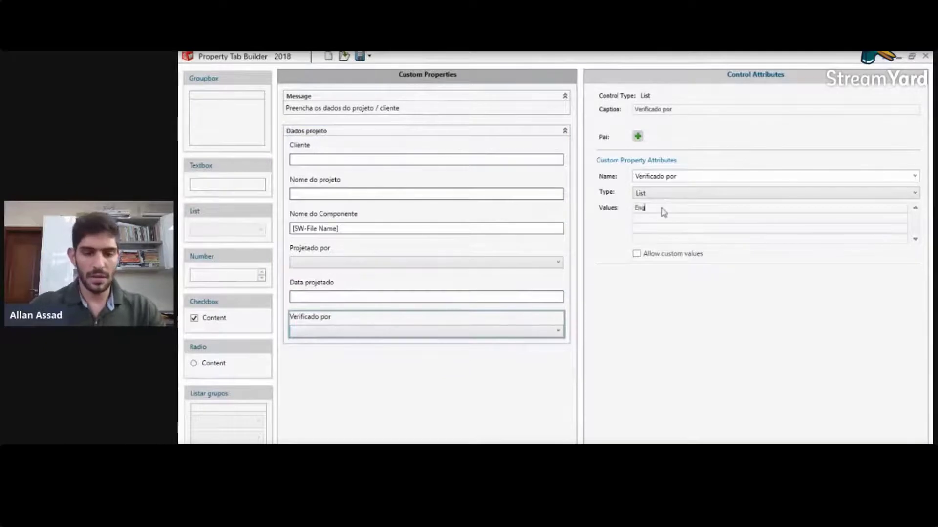
type(". All")
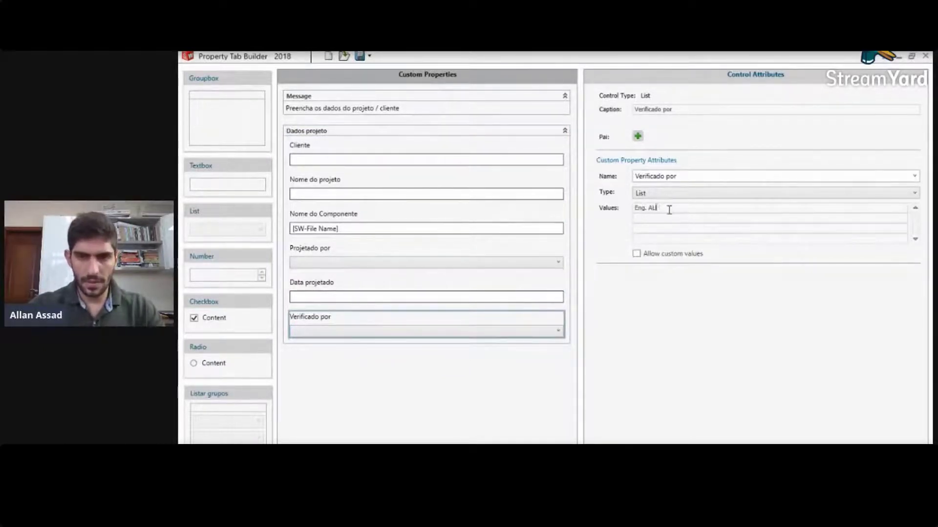
type("anll")
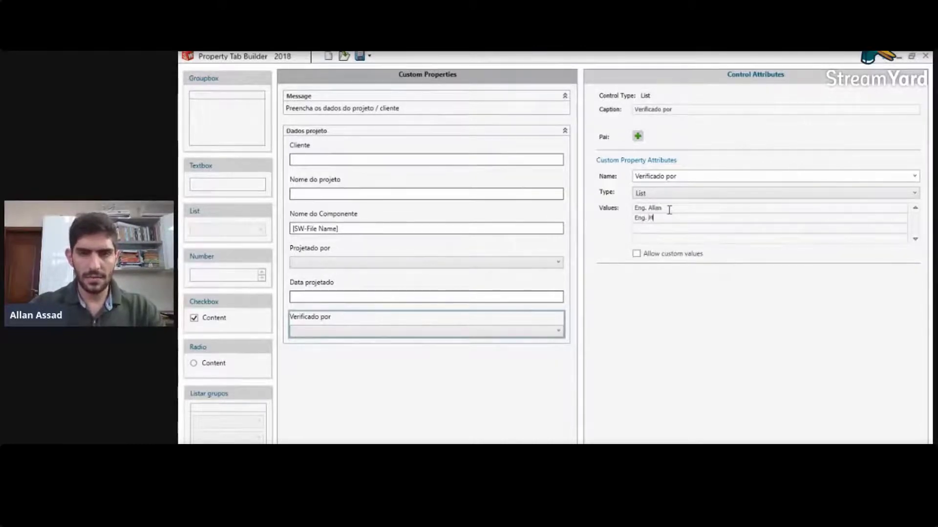
type("ateus")
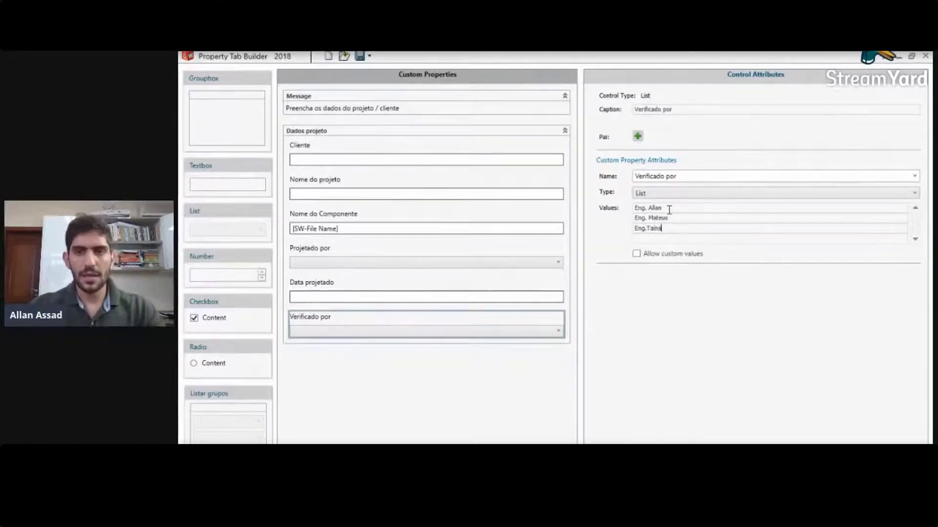
left_click(490, 391)
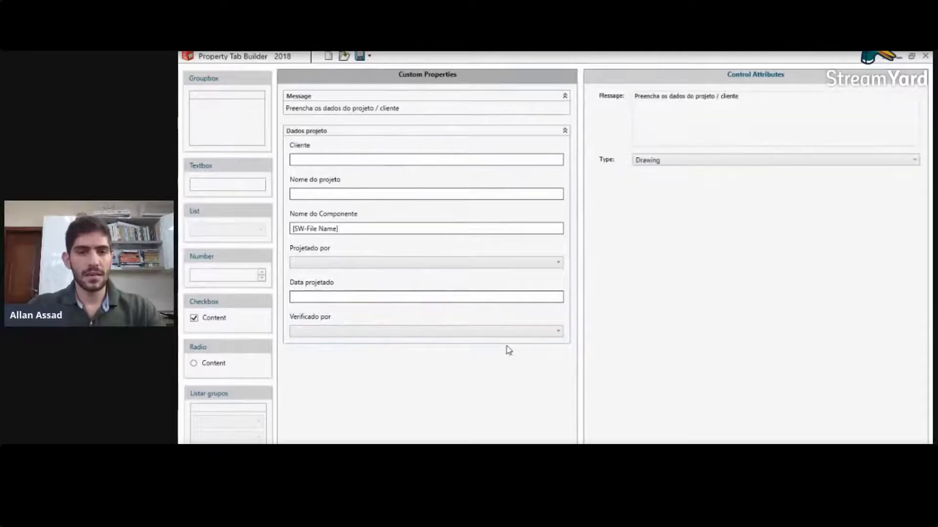
left_click(557, 338)
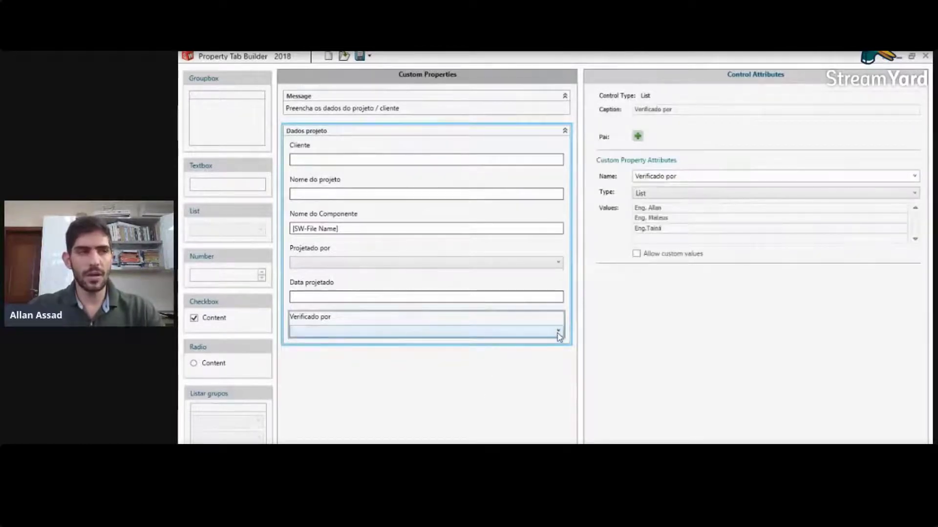
left_click(559, 337)
left_click(463, 401)
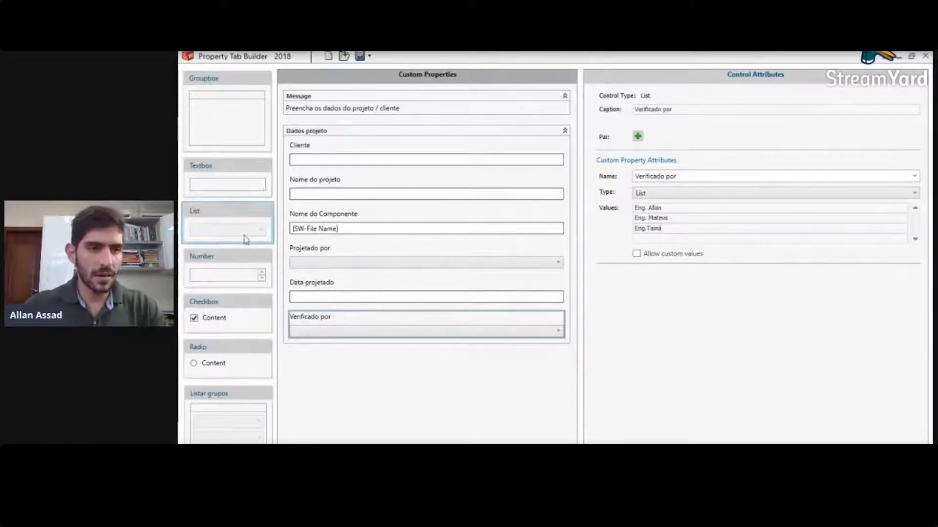
Step: Add a text box below the Verificado por list and caption it "Data verificado"
left_click_drag(215, 174, 316, 371)
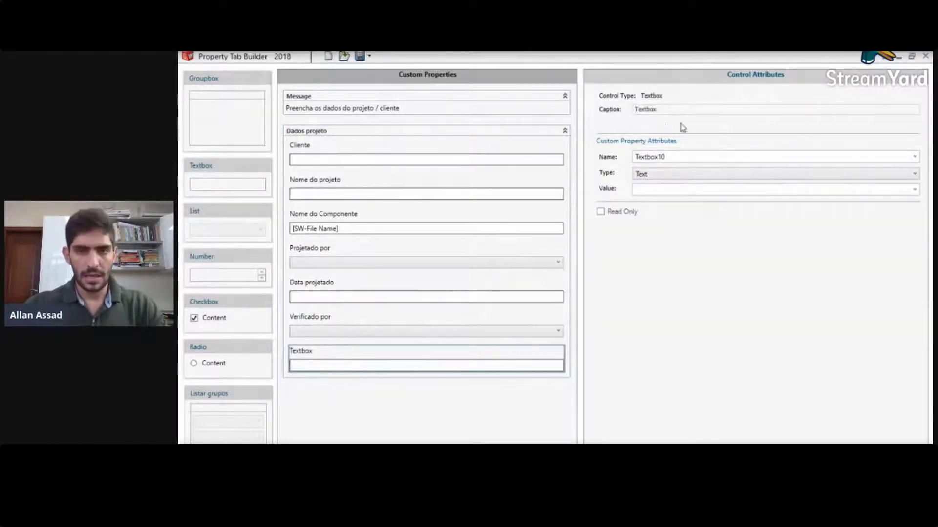
double_click(675, 109)
type("Data ")
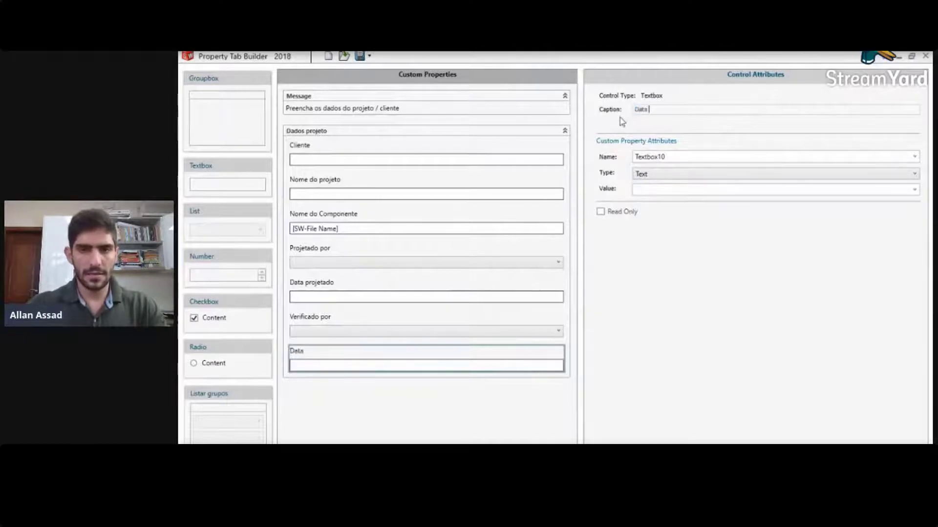
type("verificado")
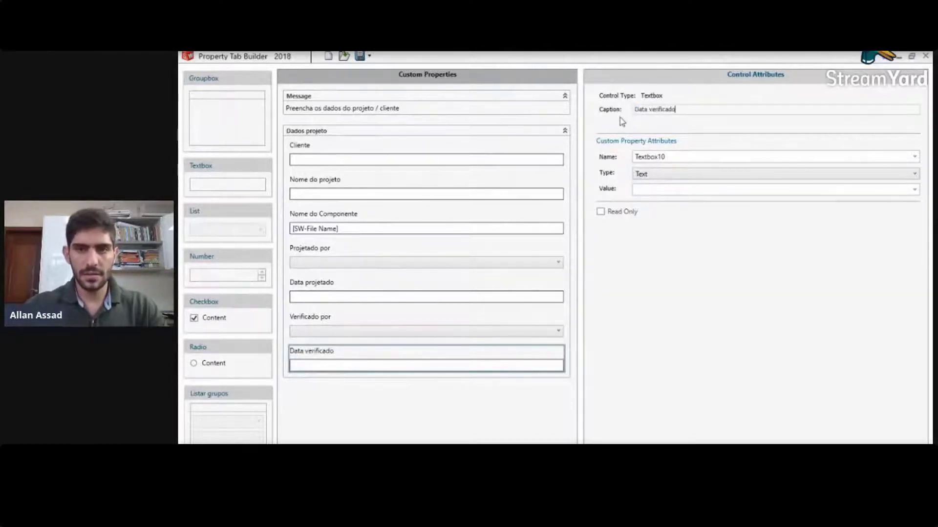
Step: Give the new text box the property name "Data verificado", matching its caption, and set its type to Date
left_click_drag(683, 110, 631, 110)
key("ctrl+c")
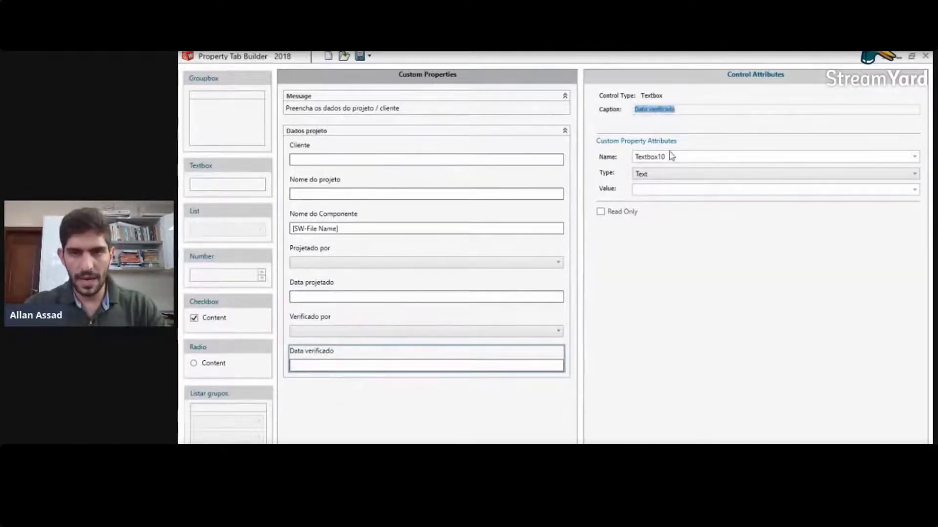
double_click(669, 157)
key("ctrl+v")
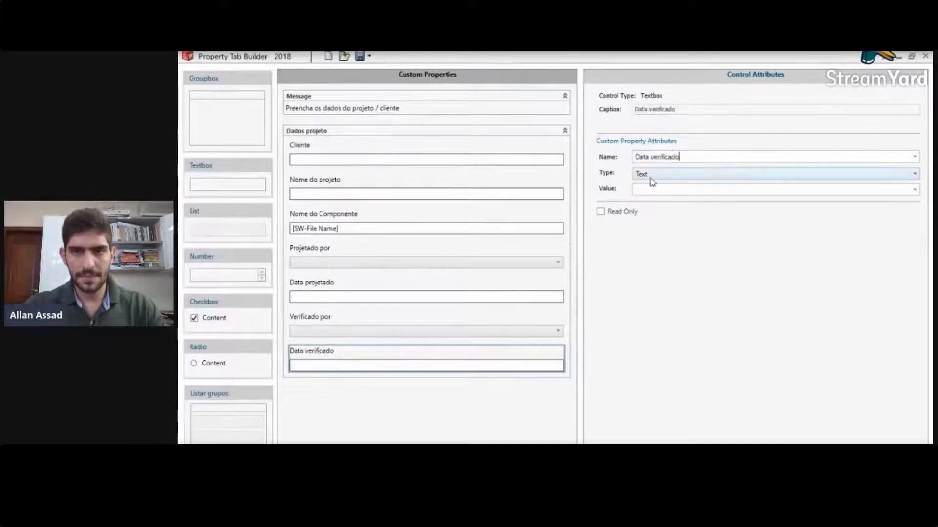
left_click(721, 174)
left_click(704, 197)
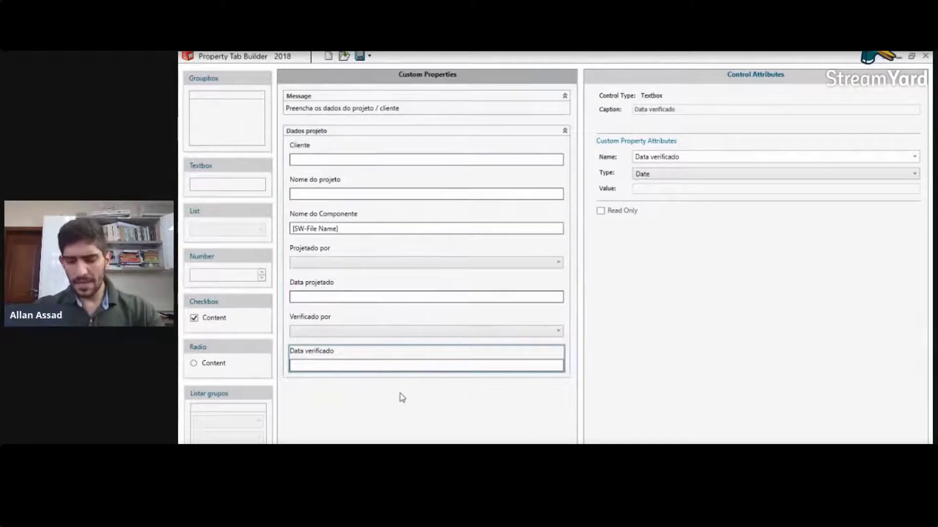
left_click(390, 413)
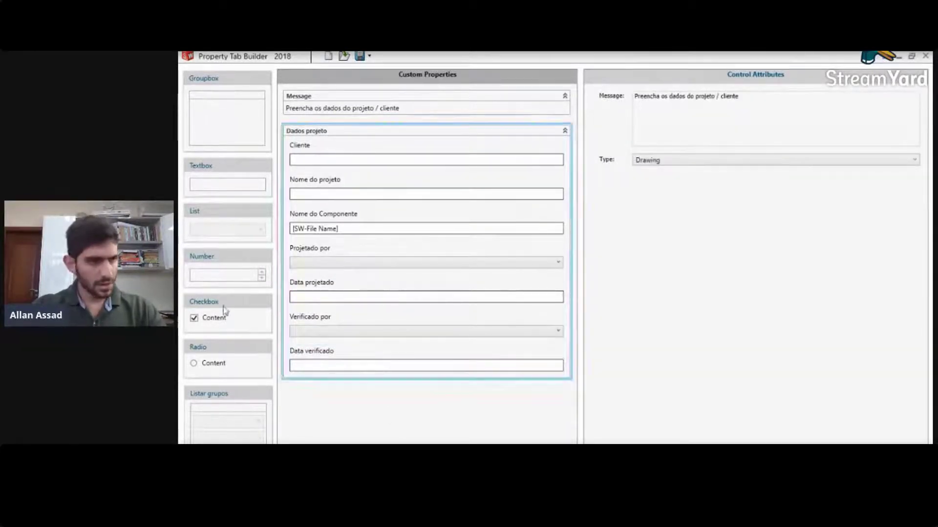
Step: Switch to the reference title block image in Photos and examine its approval and date cells up close
left_click(249, 452)
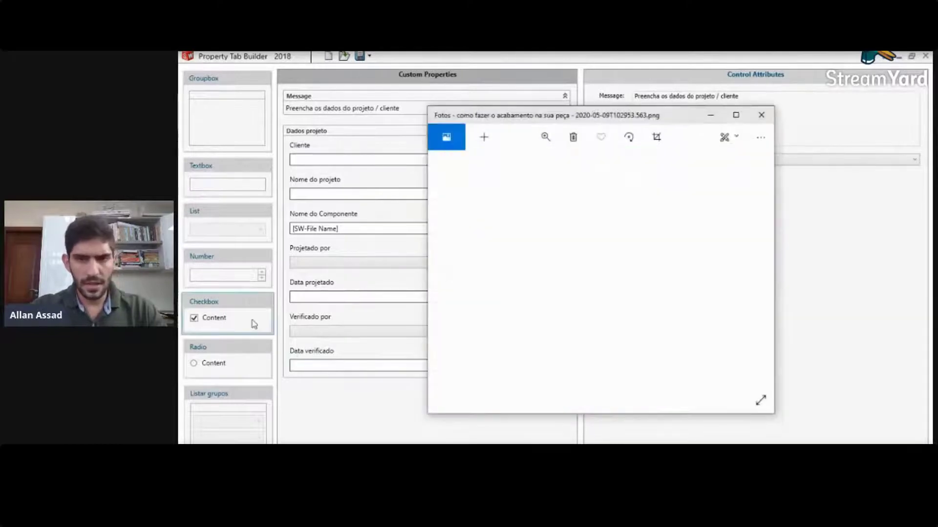
left_click(545, 138)
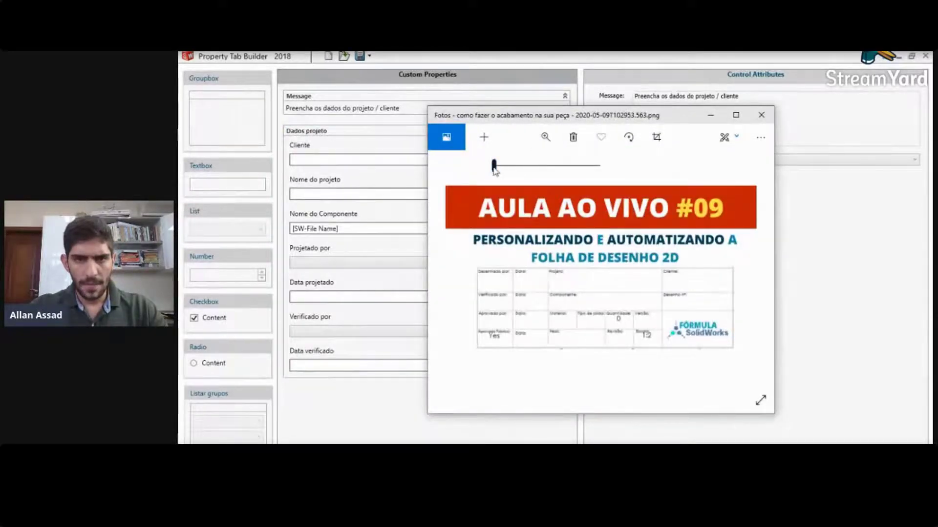
left_click_drag(495, 166, 506, 166)
left_click_drag(511, 323, 653, 337)
left_click_drag(551, 335, 559, 241)
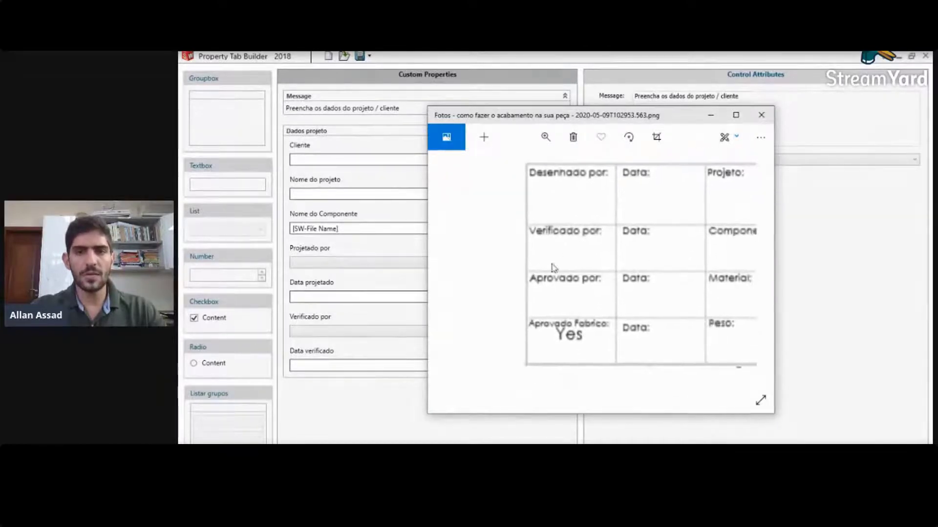
left_click(710, 115)
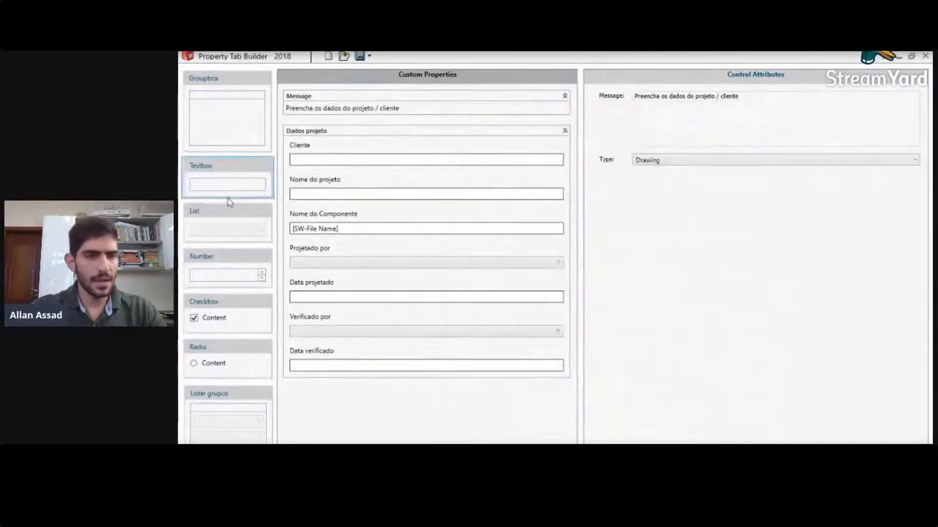
Step: Add a list below Data verificado with "Aprovado por" as both its caption and its property name
left_click_drag(227, 183, 316, 327)
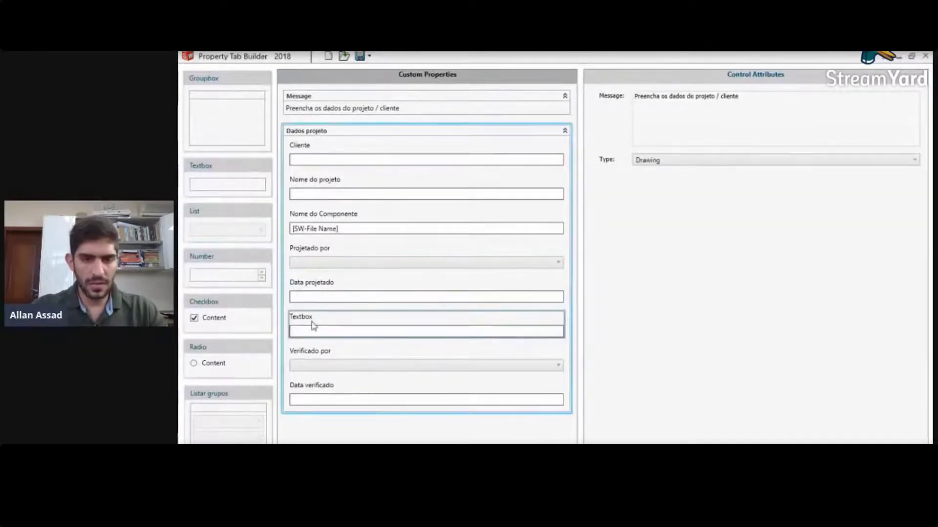
key("Delete")
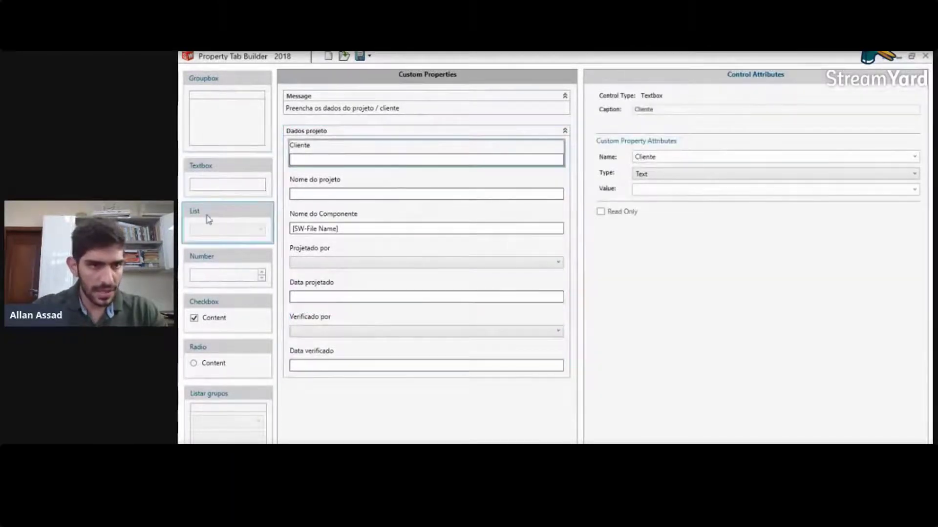
left_click_drag(207, 218, 314, 411)
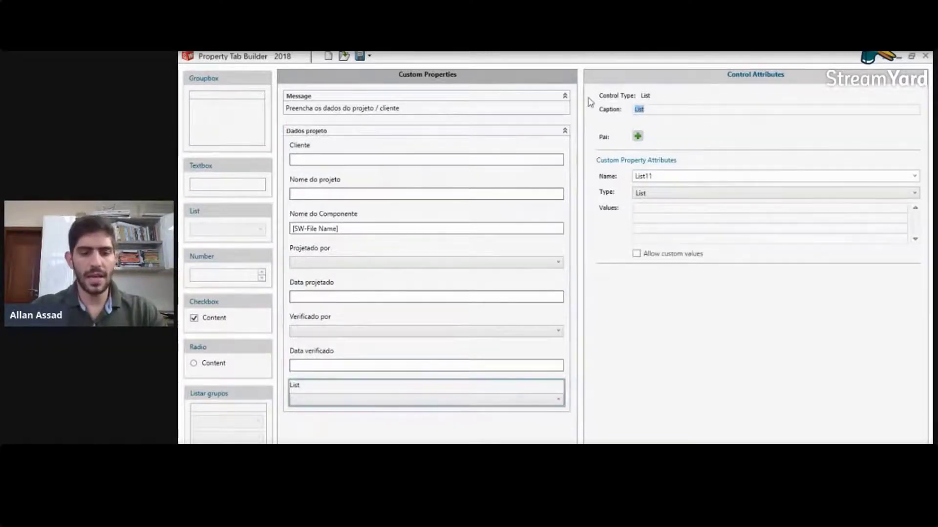
type("Apro")
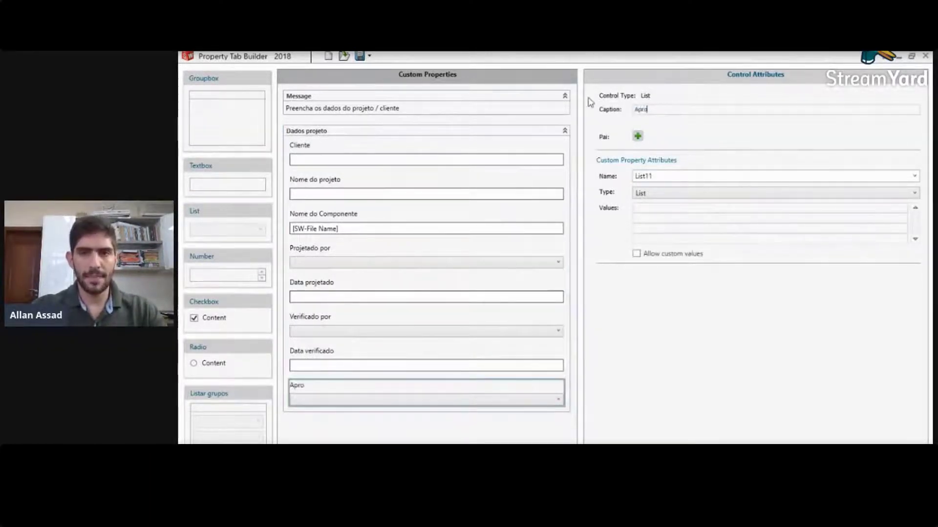
type("vado por")
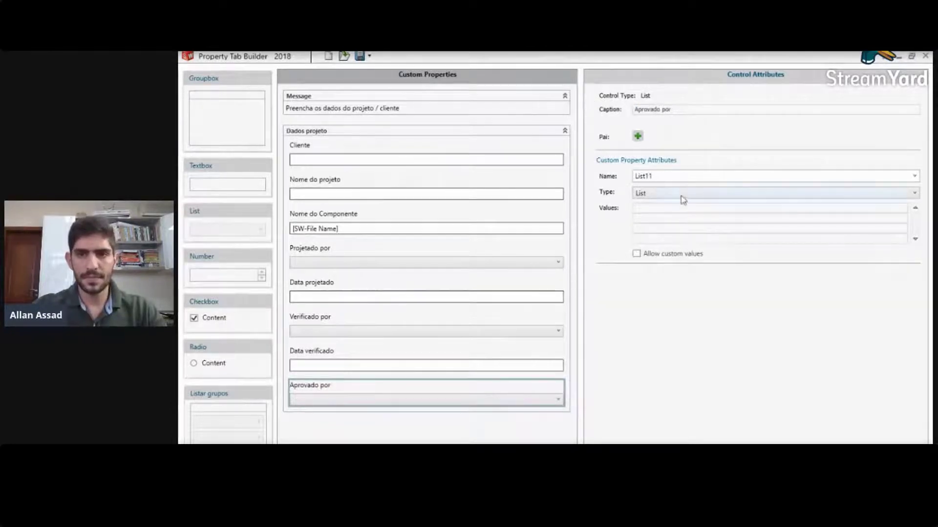
left_click_drag(679, 111, 632, 112)
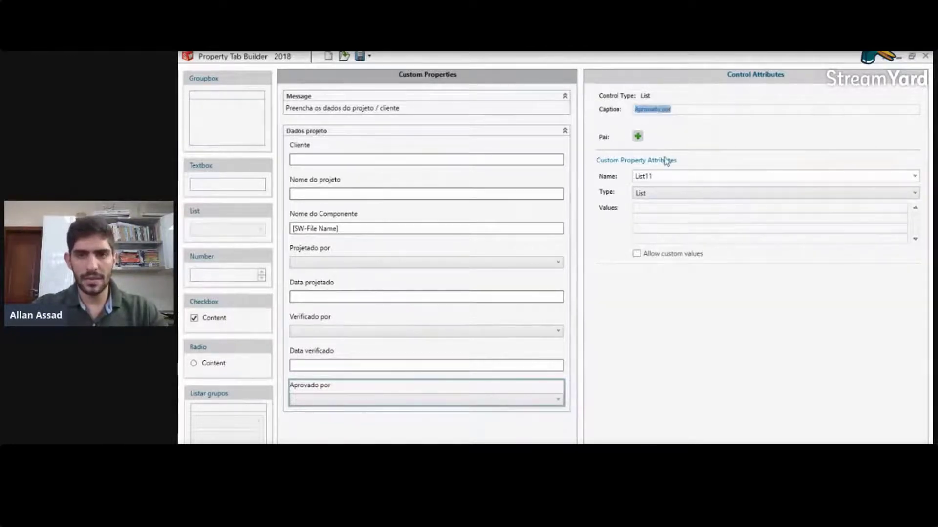
double_click(663, 175)
key("ctrl+v")
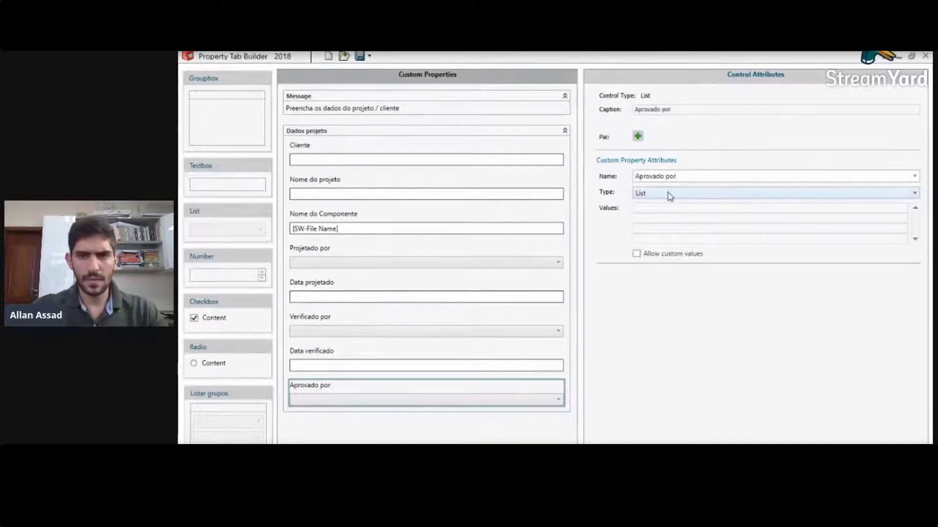
Step: Enter three engineers' names, each prefixed with "Eng.", as the Aprovado por list values
left_click(663, 206)
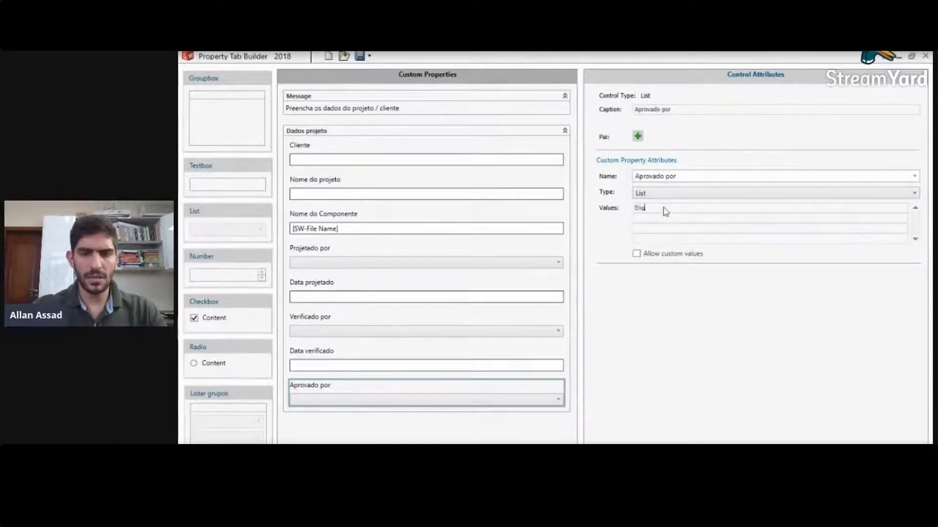
type("Eng. Allan")
key("Return")
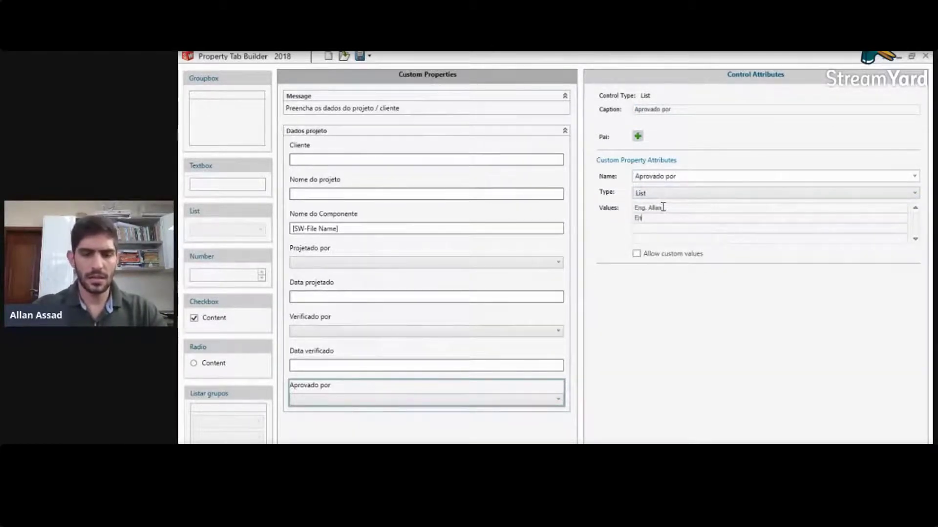
type("Eng. Mateus")
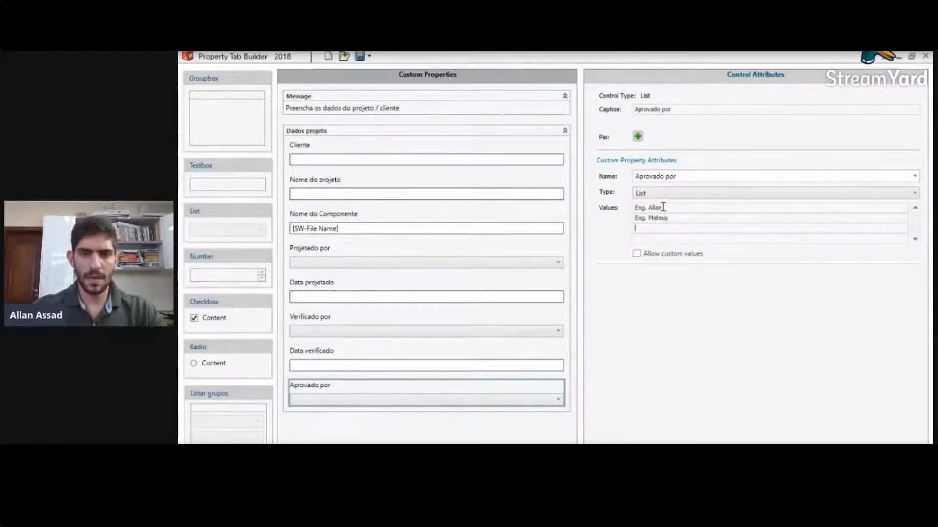
type(" Eng. ")
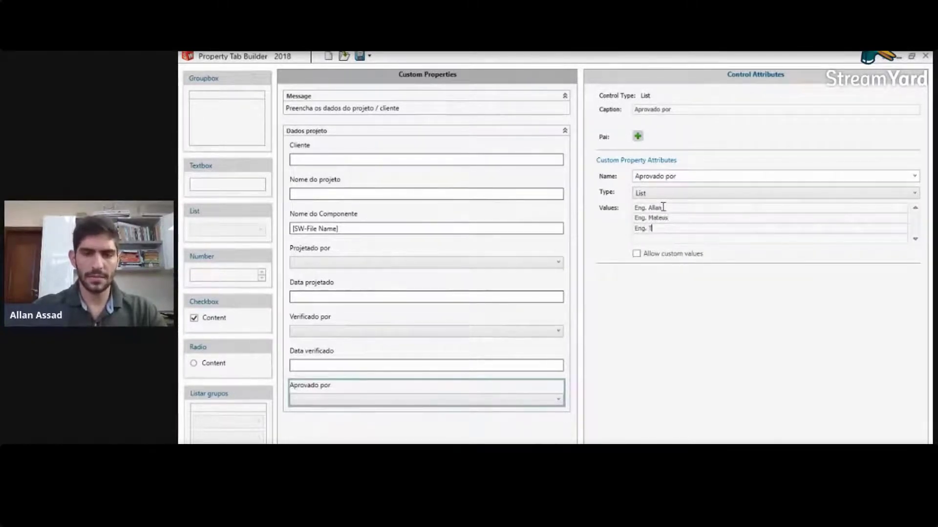
type("Tainá")
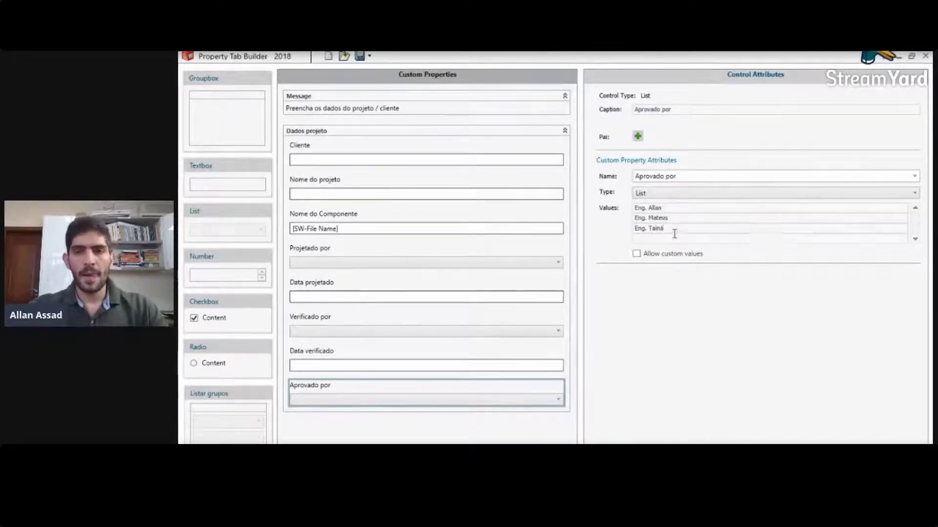
left_click(482, 415)
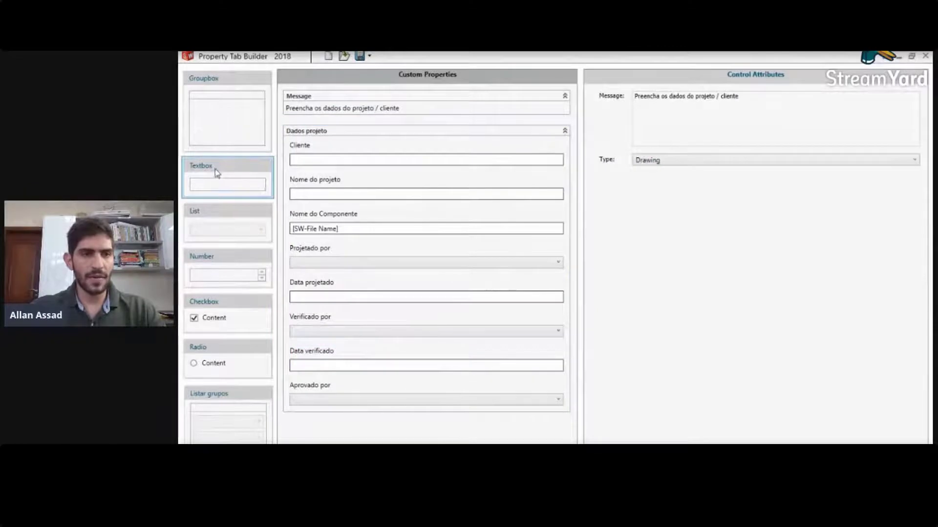
Step: Add a text box below the Aprovado por list and caption it "Data aprovado"
left_click_drag(217, 175, 313, 438)
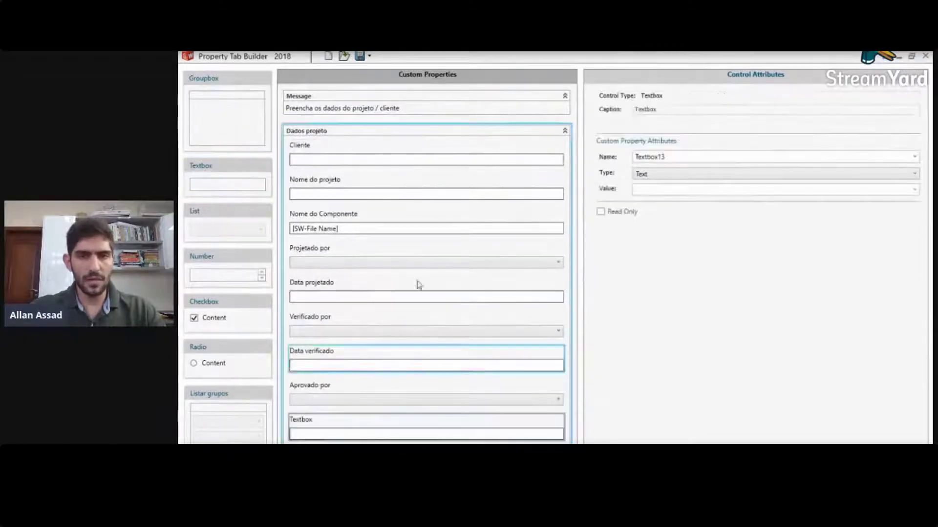
double_click(670, 109)
type("Data ")
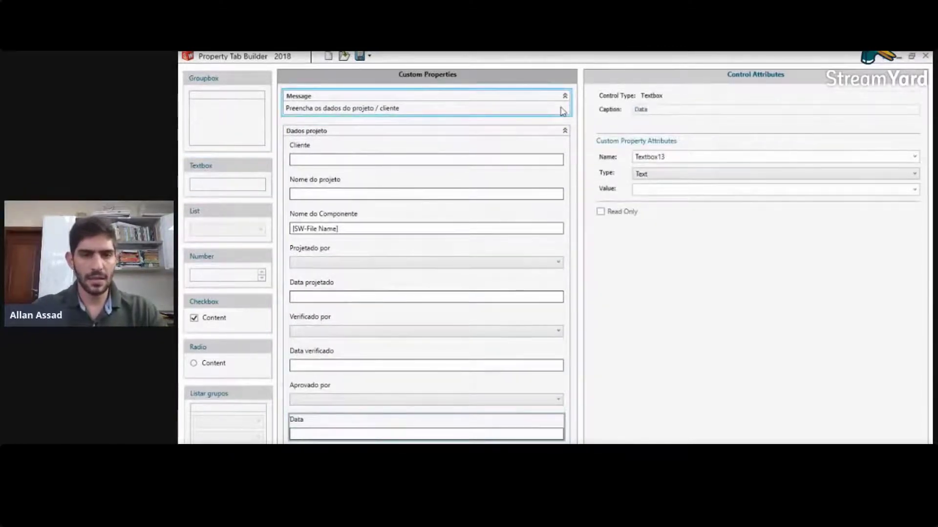
type("aprova")
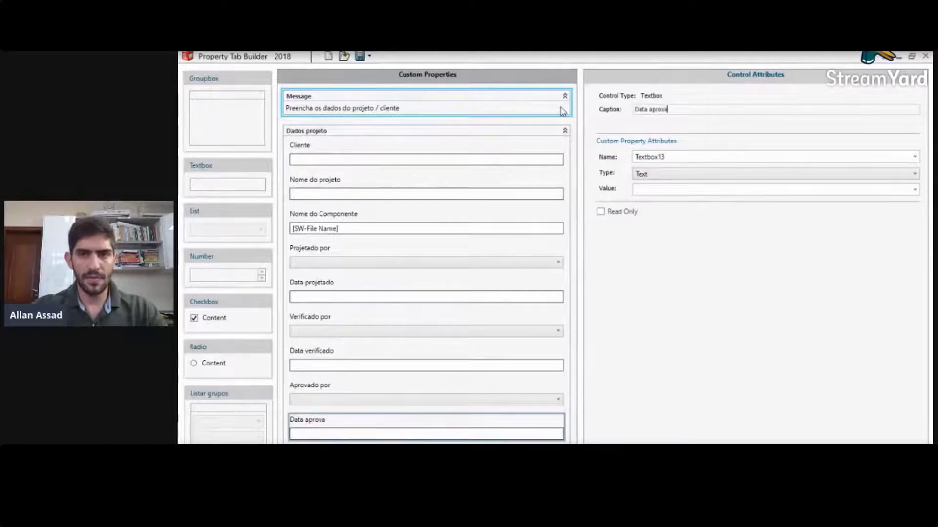
type("do")
Step: Copy the caption "Data aprovado" into the text box's property name and set its type to Date
left_click_drag(681, 109, 615, 103)
key("ctrl+c")
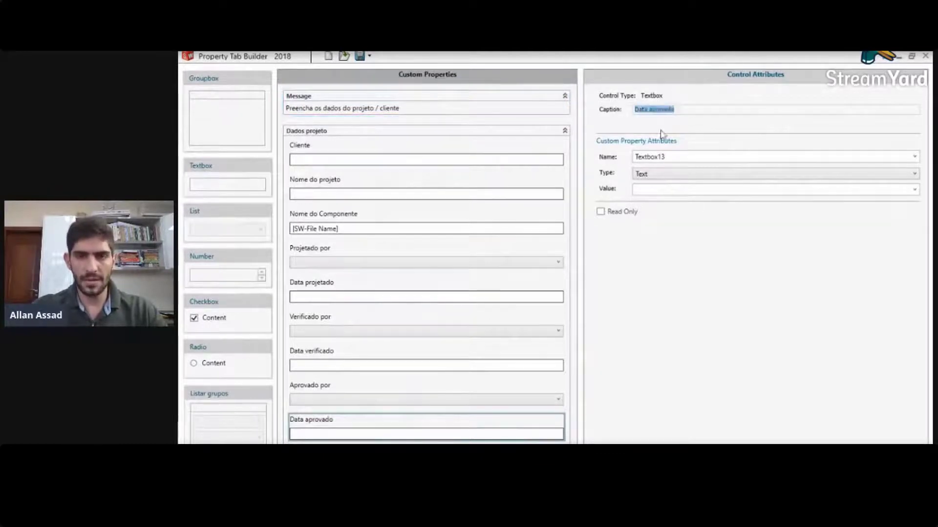
double_click(670, 155)
key("ctrl+v")
left_click(674, 176)
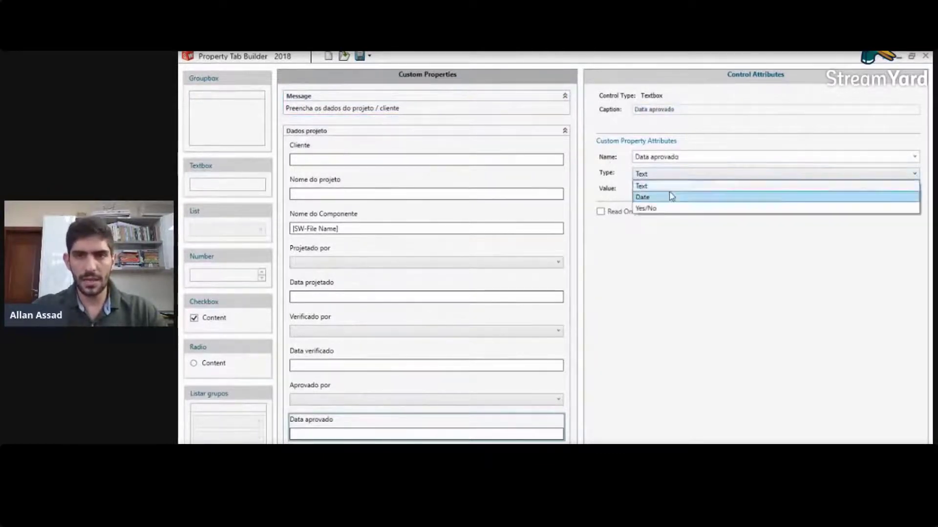
left_click(671, 197)
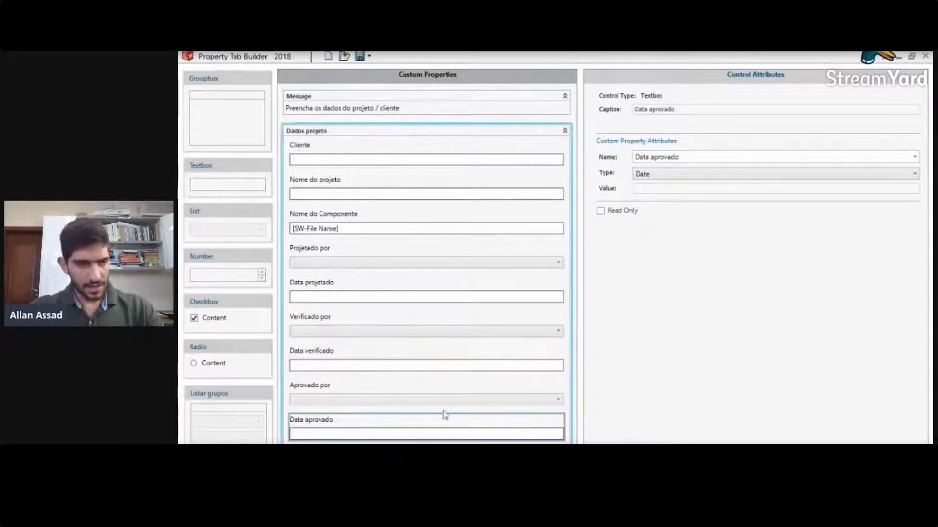
Step: Reopen the reference title block image in Photos and examine the row below Aprovado por for the remaining fields
left_click(332, 451)
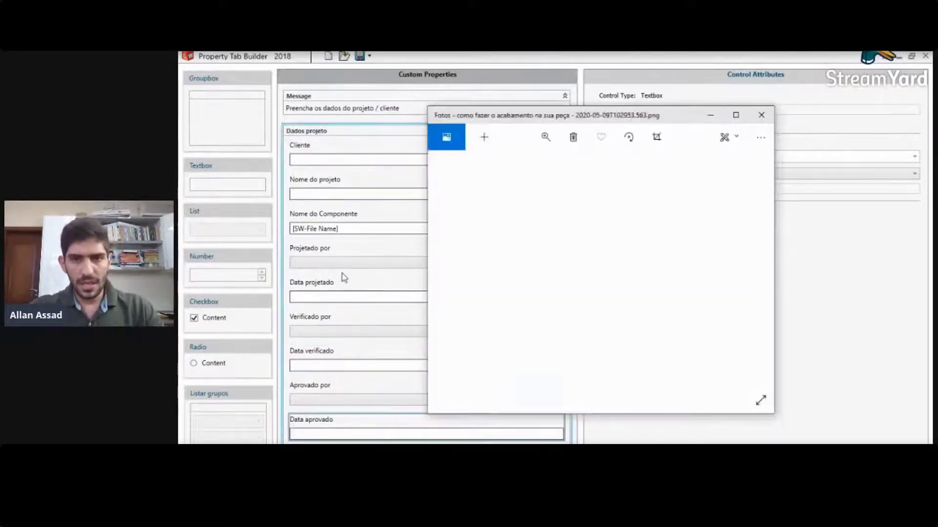
left_click(545, 137)
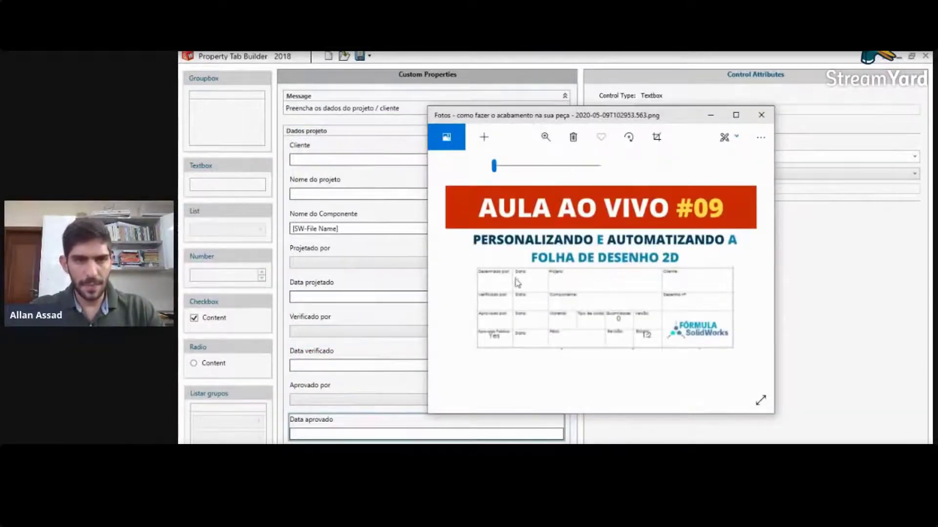
left_click(503, 168)
left_click_drag(513, 346, 666, 184)
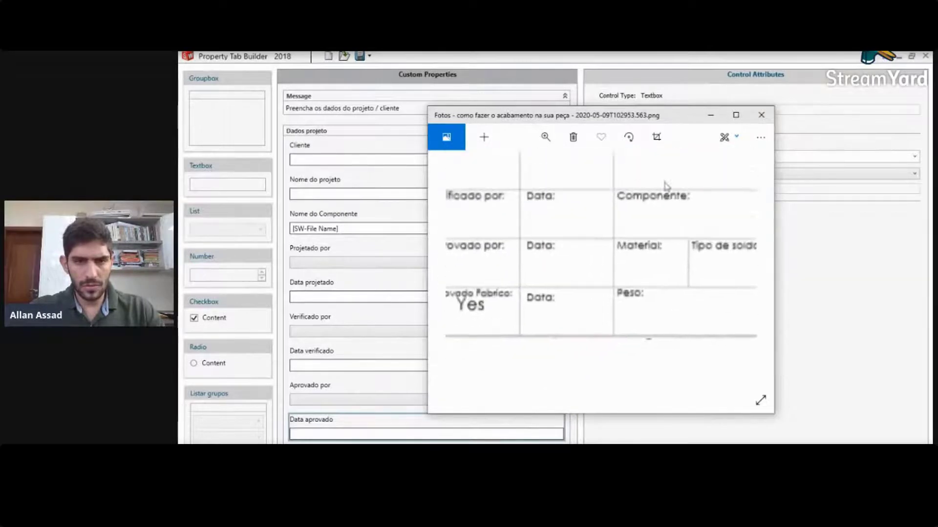
left_click_drag(534, 299, 592, 300)
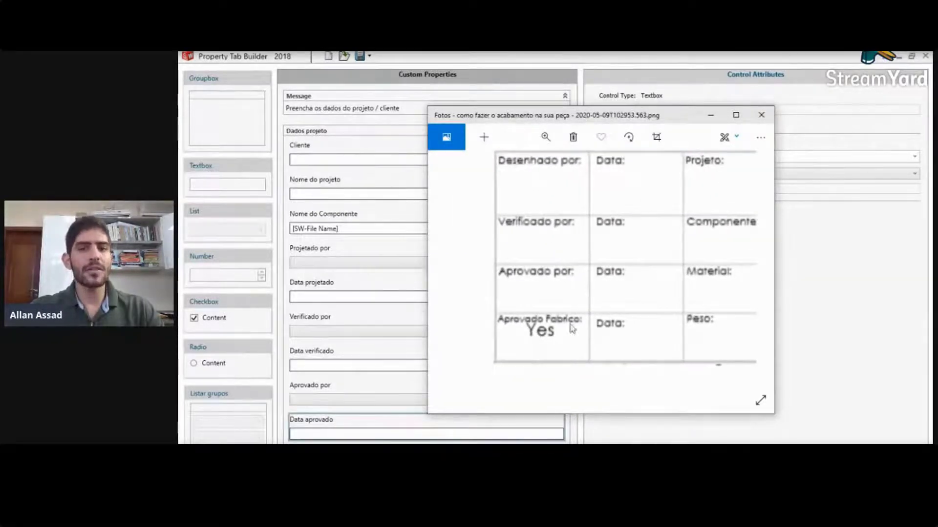
left_click(710, 115)
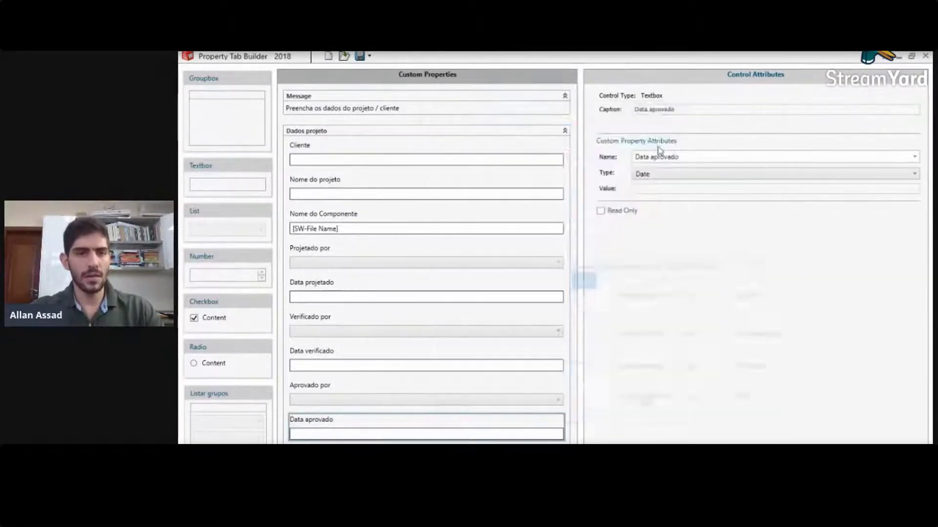
Step: Add a text box below Data aprovado and caption it "Aprovado Fabricação?"
left_click_drag(224, 180, 324, 438)
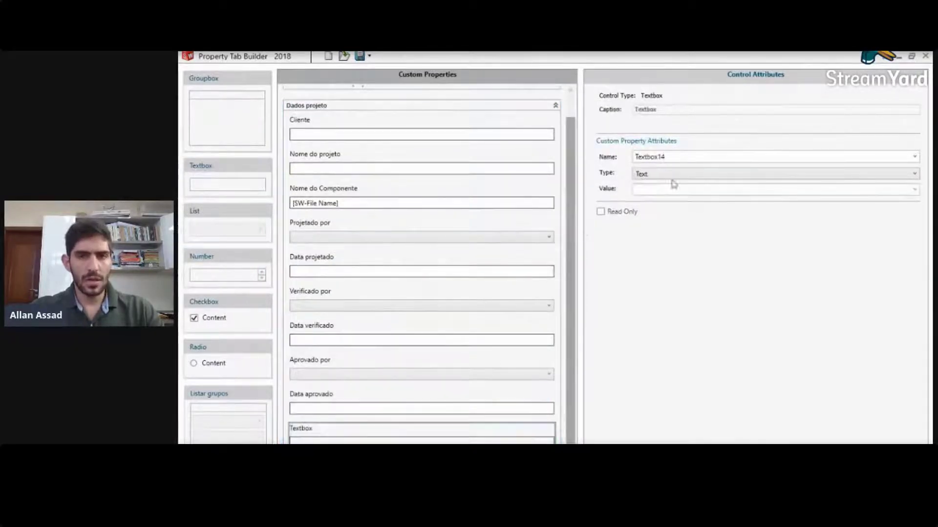
double_click(674, 113)
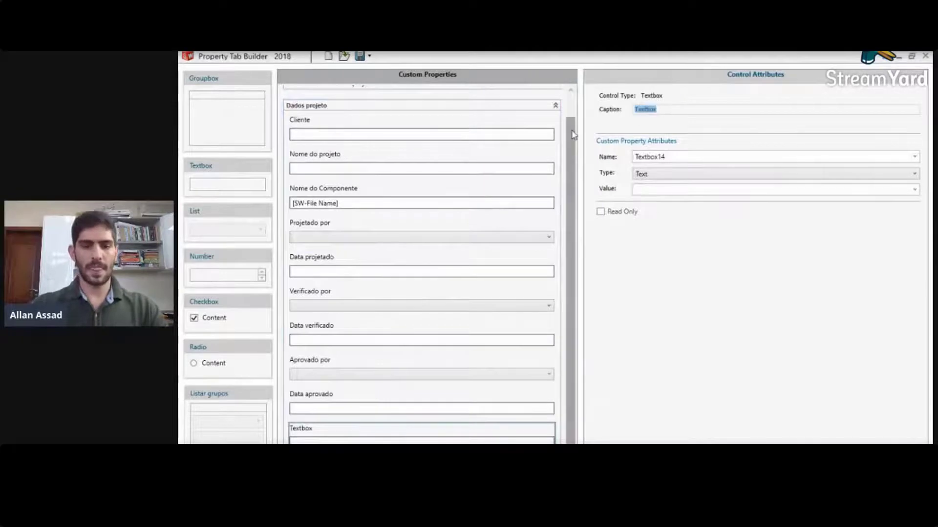
type("Aprovad")
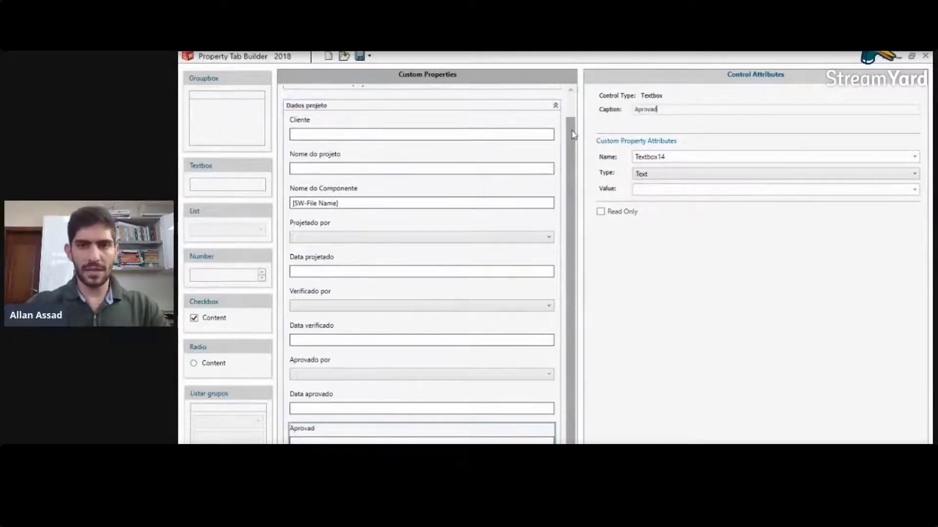
type("o Fabri")
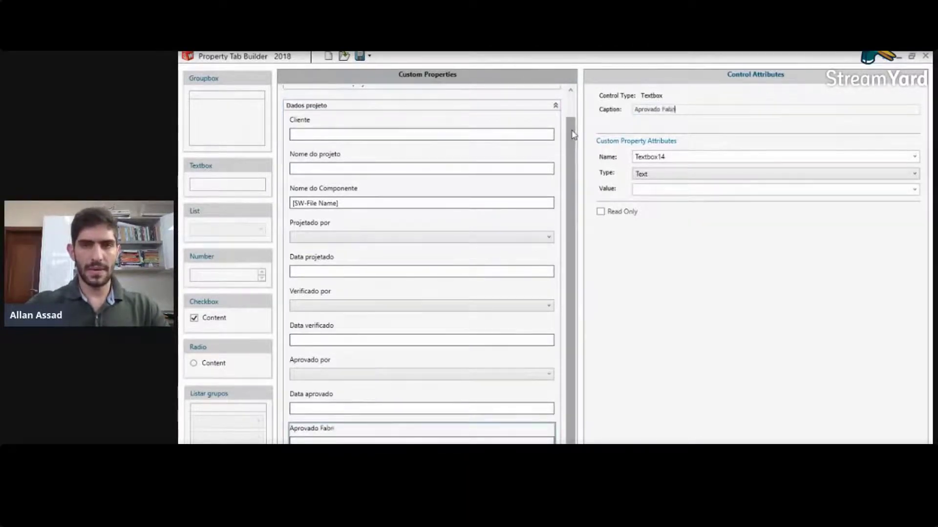
type("cação?")
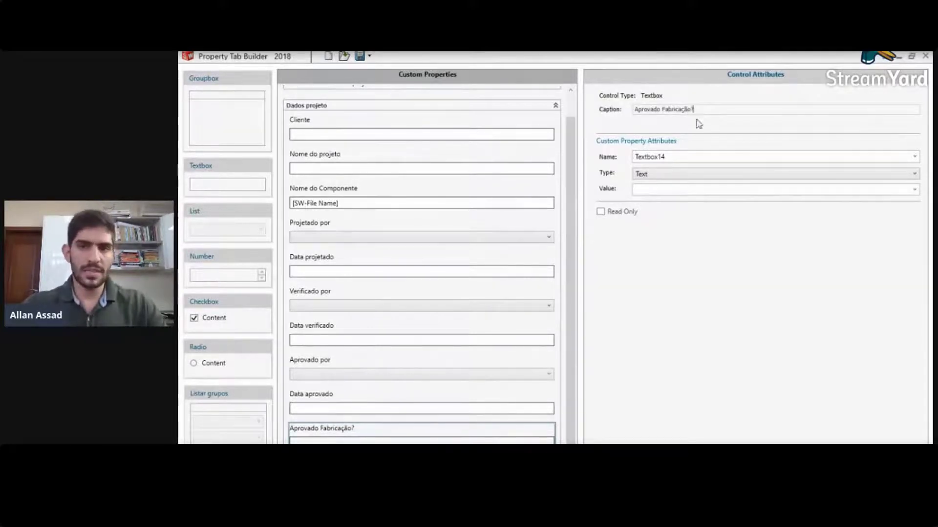
Step: Copy the caption "Aprovado Fabricação?" into the text box's property name and set its type to Yes/No
left_click_drag(702, 108, 630, 111)
key("ctrl+c")
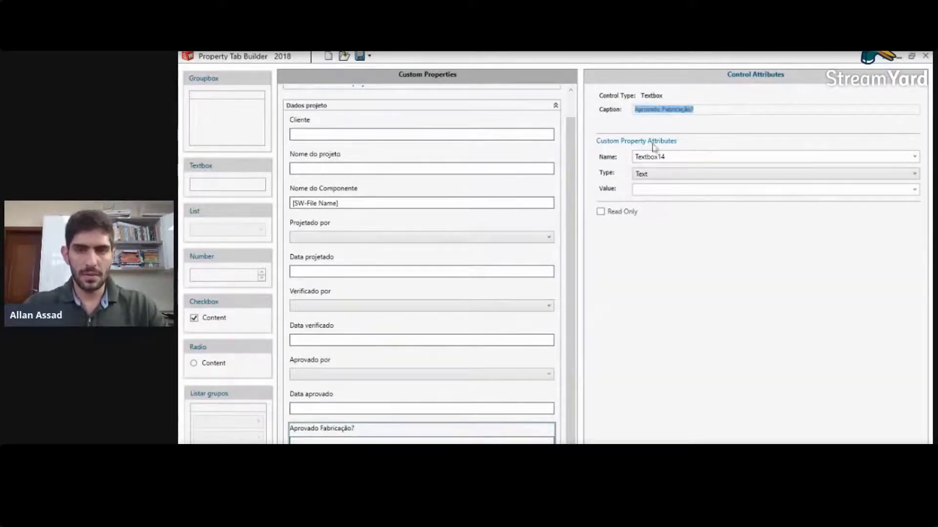
double_click(679, 157)
key("ctrl+v")
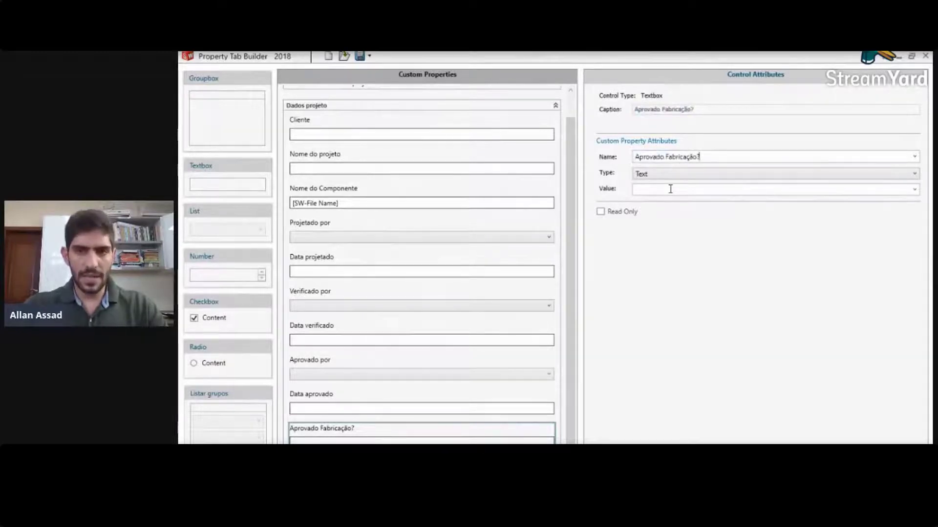
left_click(696, 176)
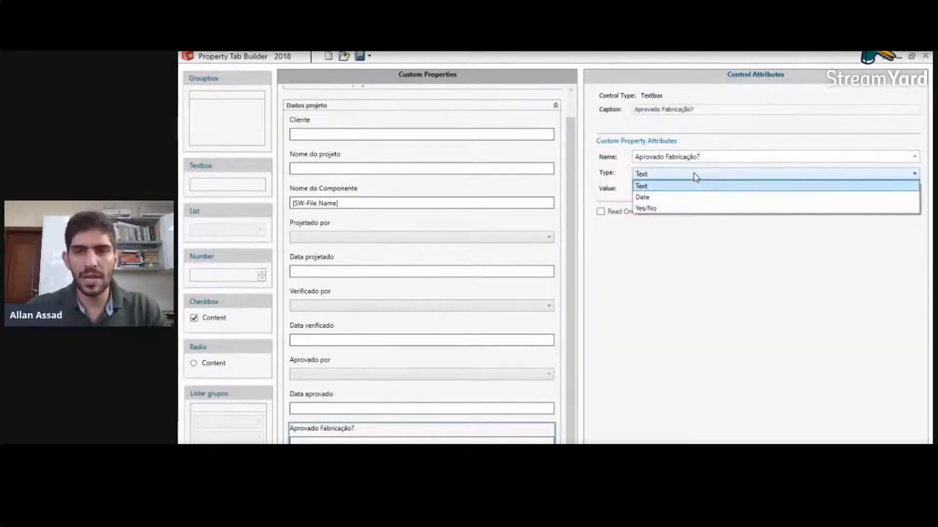
left_click(680, 210)
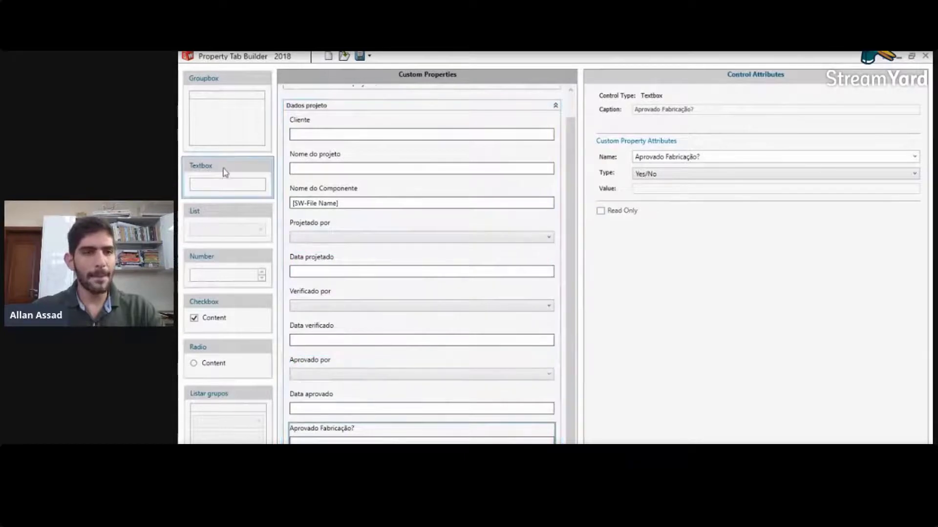
Step: Add a text box below Aprovado Fabricação? and caption it "Data fabricação"
left_click_drag(224, 172, 408, 442)
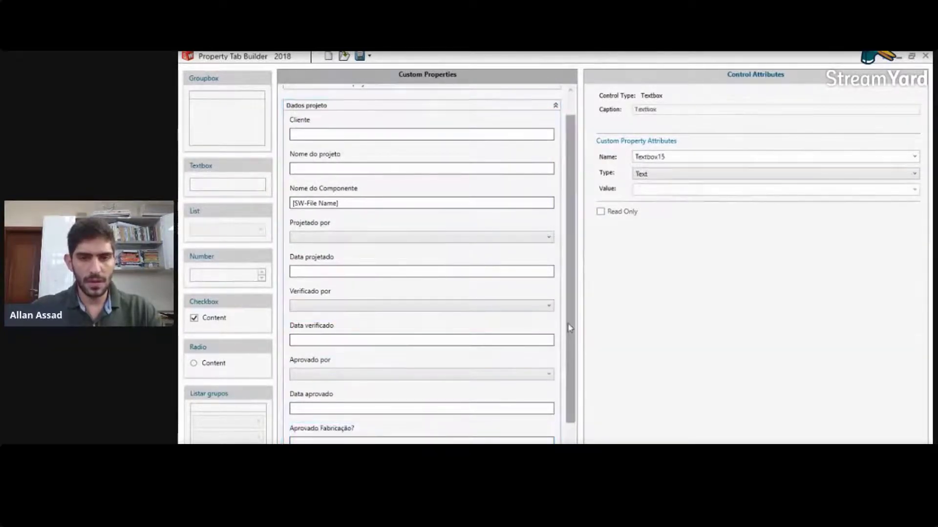
left_click_drag(570, 328, 566, 414)
double_click(655, 108)
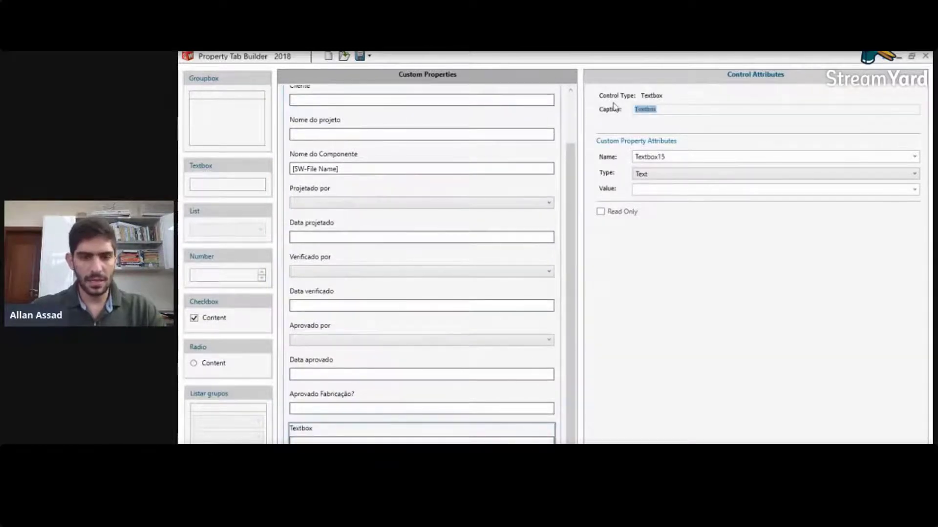
type("Data de")
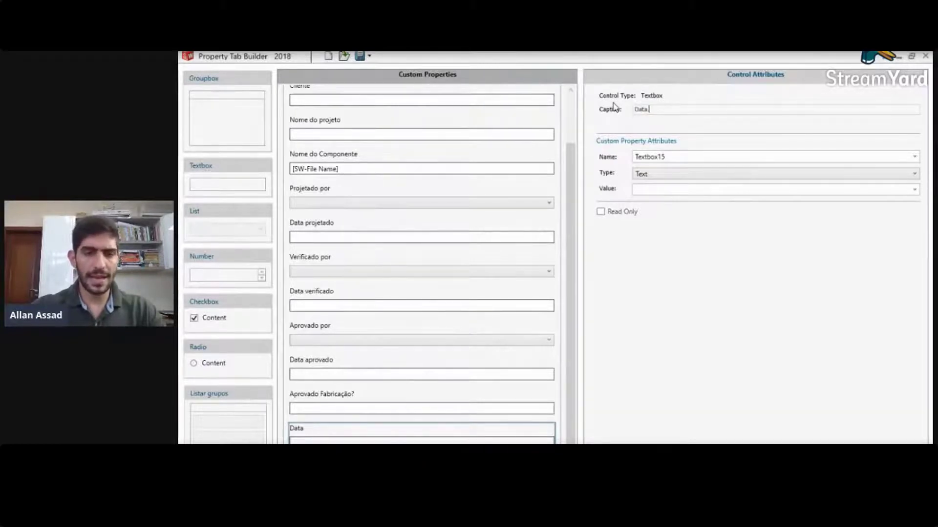
type("fabrica")
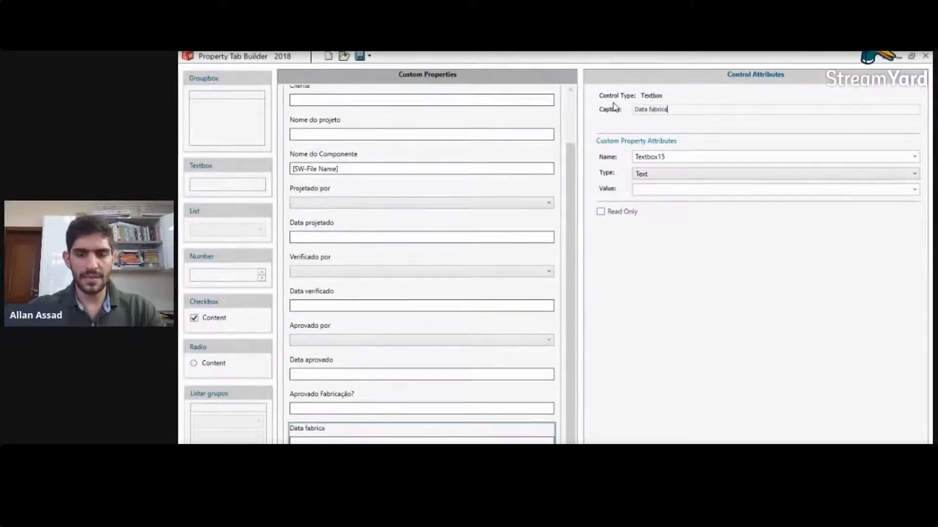
type("ção")
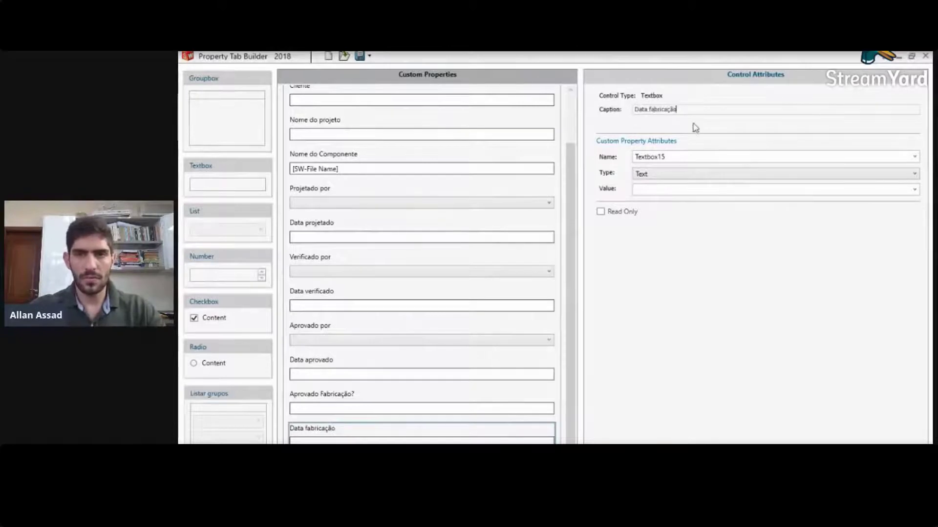
Step: Copy the caption "Data fabricação" into the text box's property name and set its type to Date
left_click_drag(681, 109, 618, 112)
left_click_drag(686, 156, 624, 158)
key("ctrl+v")
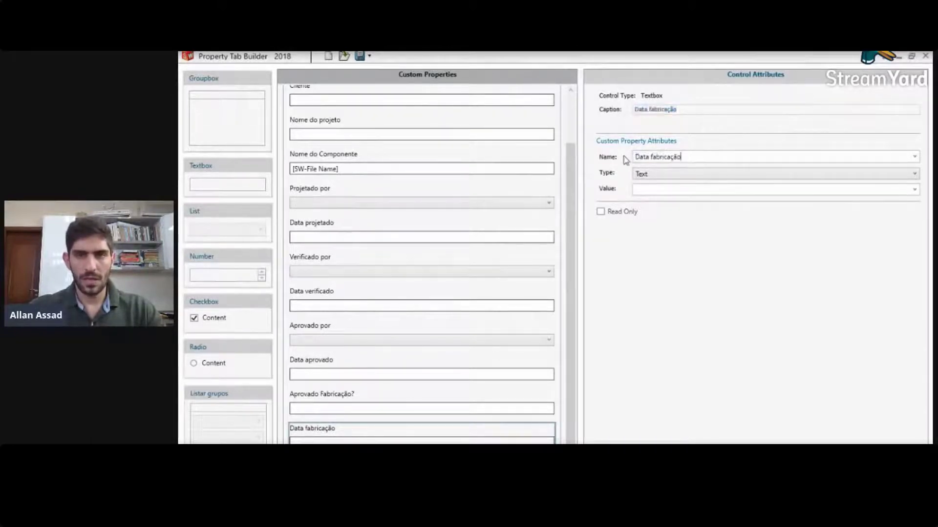
left_click(681, 176)
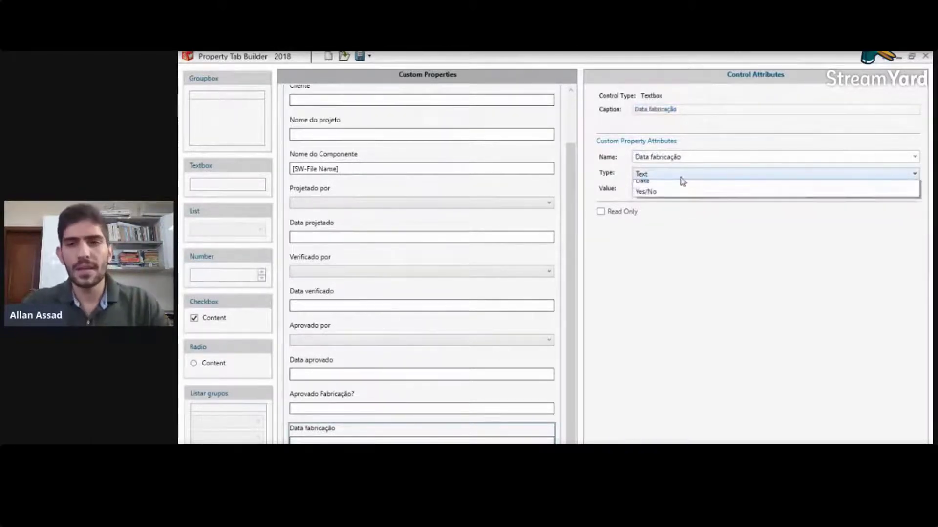
left_click(674, 196)
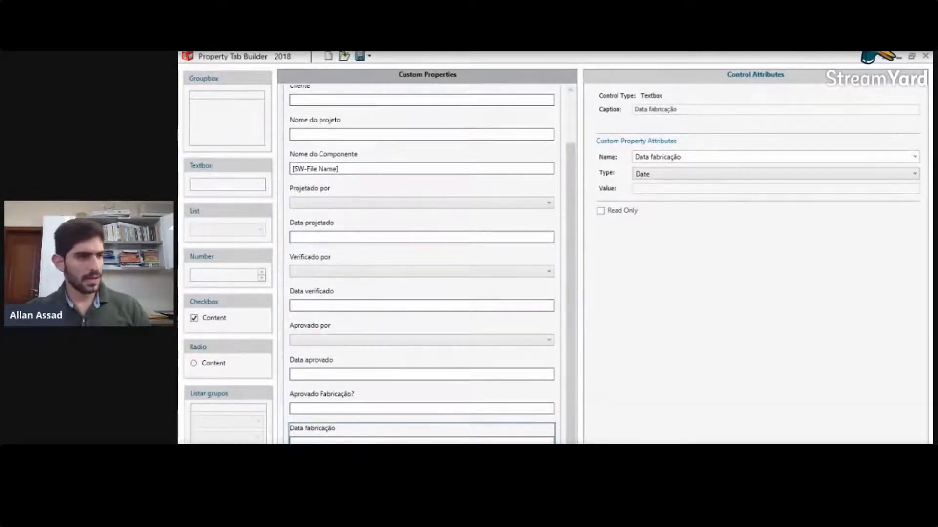
Step: Bring up the reference title block image in Photos and examine its central and logo-side cells for remaining fields
key("alt+Tab")
scroll(565, 235, "down", 5)
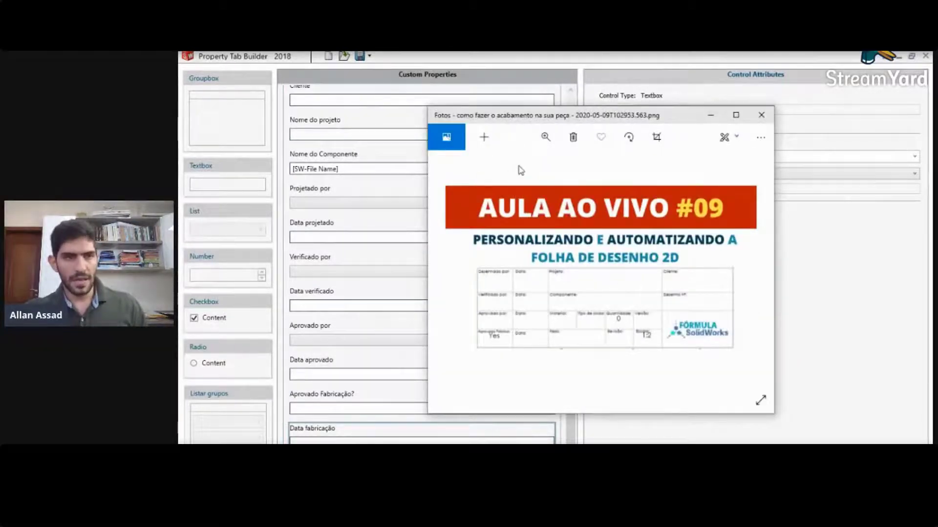
left_click(546, 142)
scroll(551, 279, "up", 5)
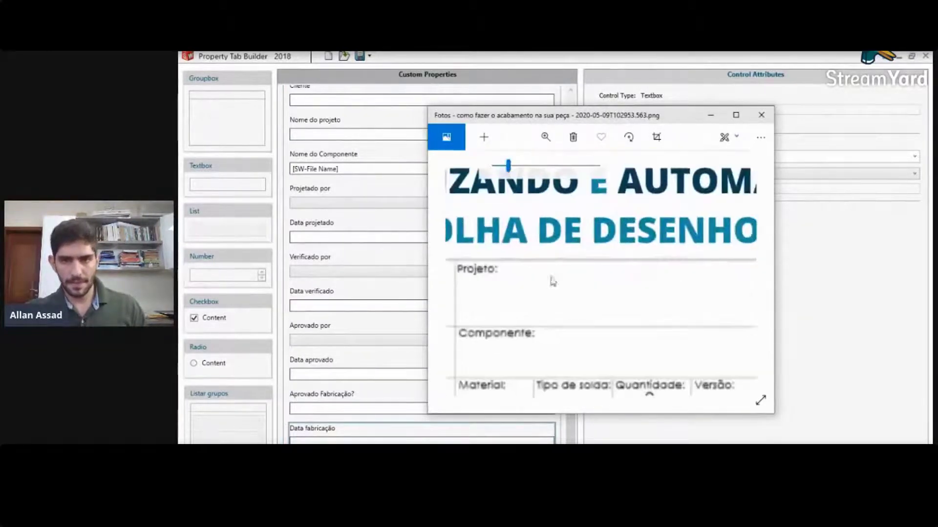
left_click_drag(609, 298, 540, 318)
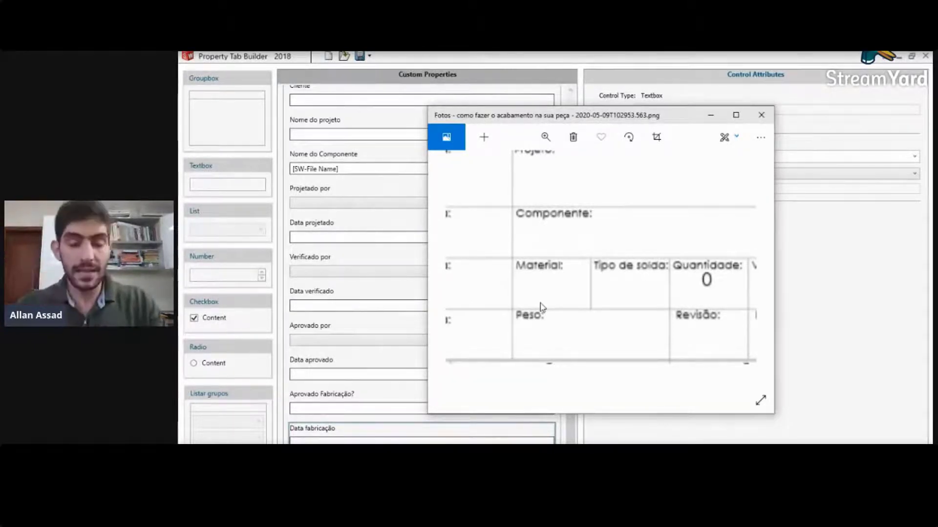
left_click_drag(654, 314, 531, 311)
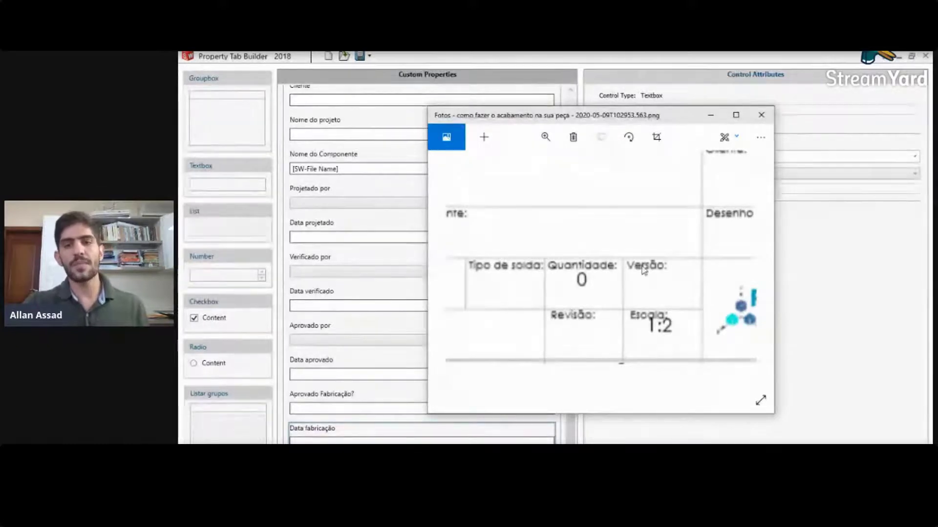
left_click_drag(566, 293, 511, 293)
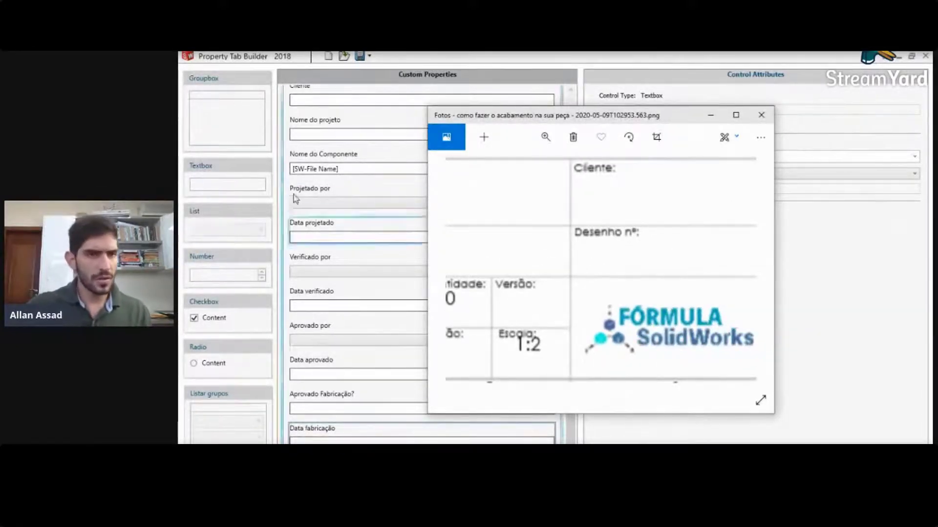
scroll(314, 205, "up", 3)
scroll(314, 184, "down", 1)
scroll(315, 183, "down", 1)
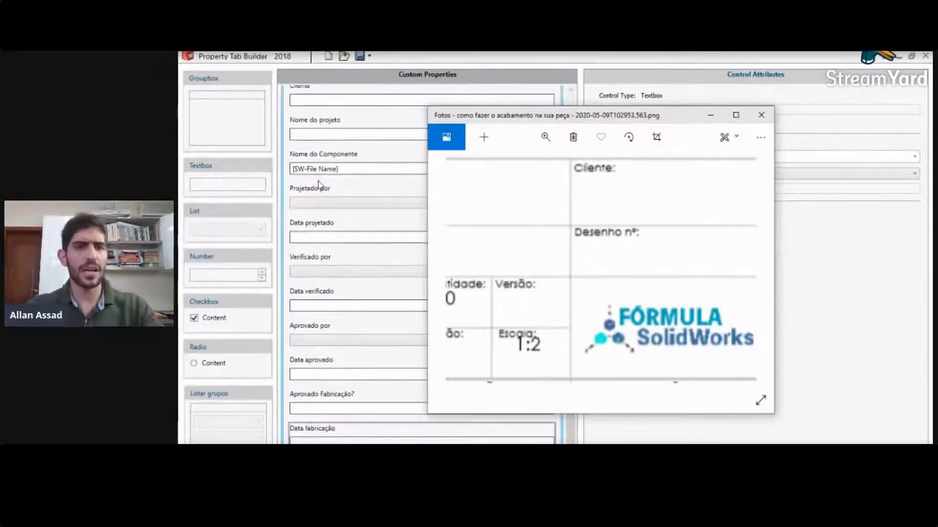
left_click_drag(484, 299, 541, 274)
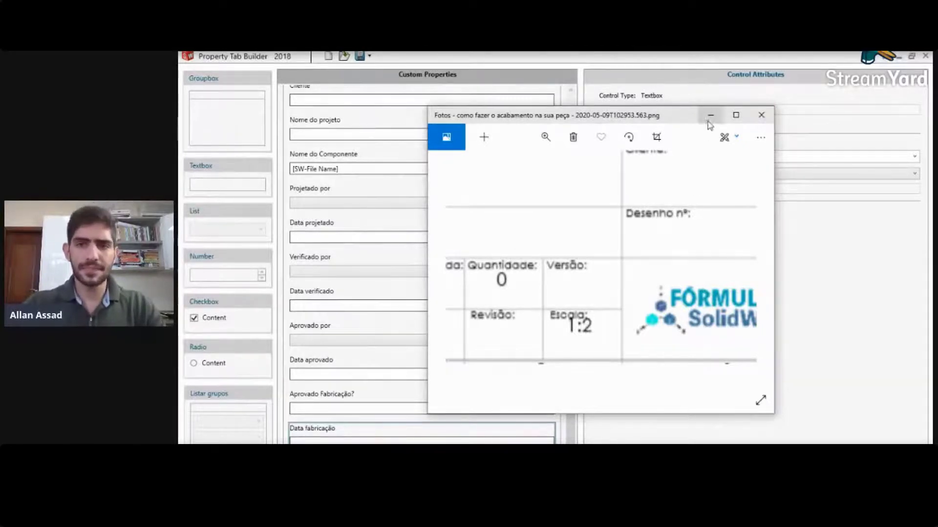
left_click_drag(555, 303, 665, 316)
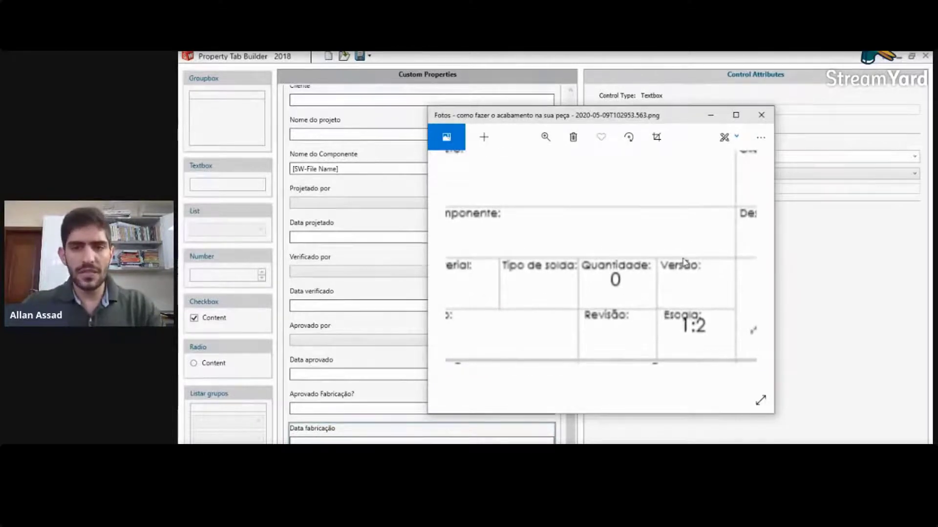
left_click(711, 115)
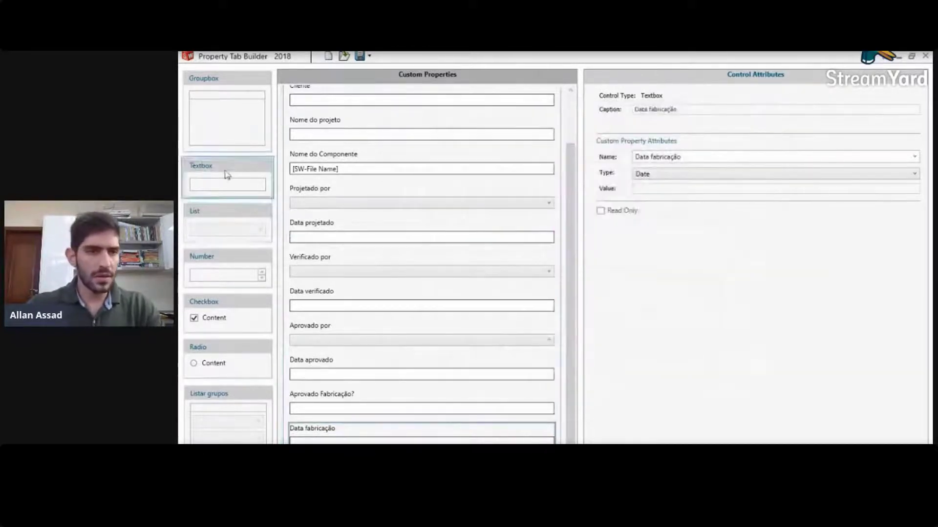
Step: Add a text box below Data fabricação with "Quantidade" as both its caption and property name
left_click_drag(225, 174, 312, 436)
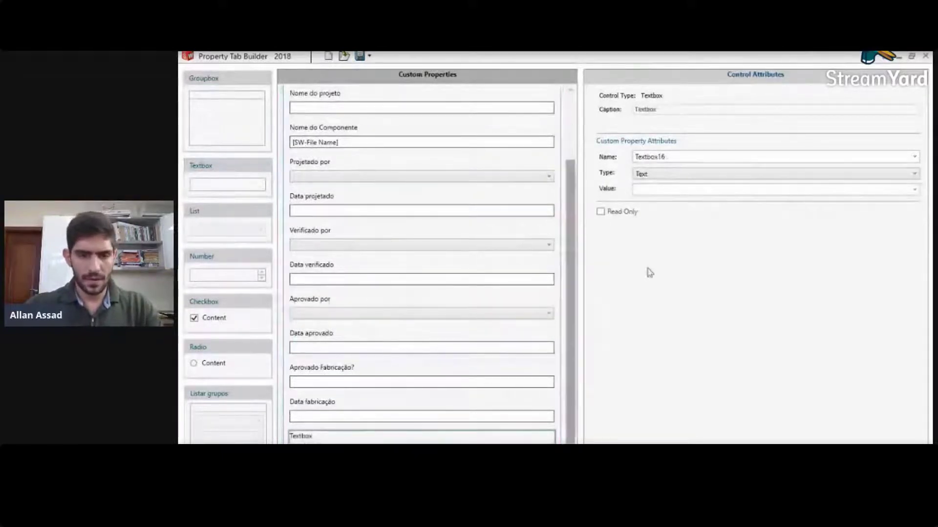
double_click(645, 110)
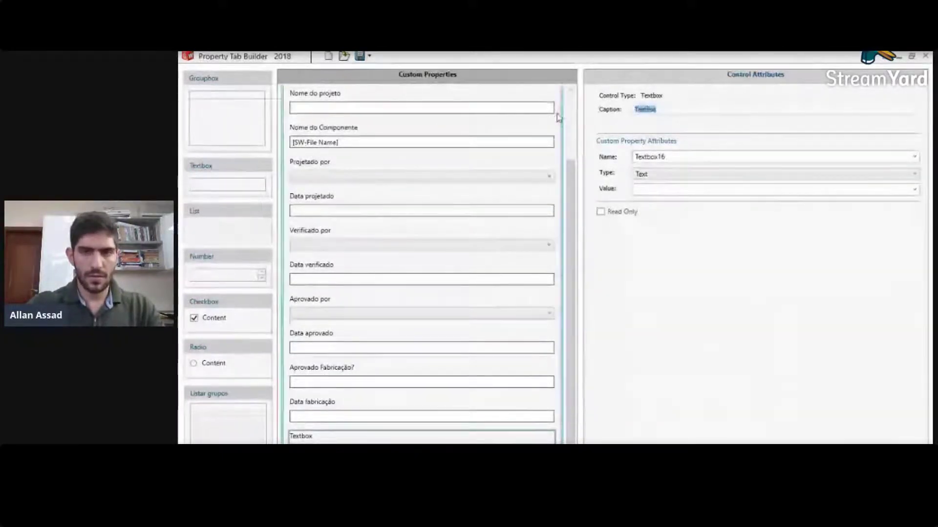
type("Quantidade")
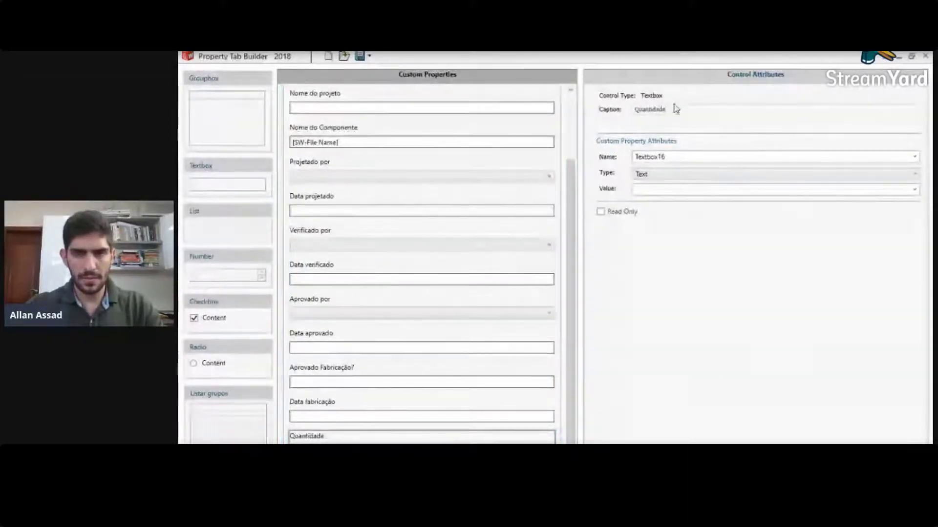
left_click_drag(672, 106, 614, 112)
key("ctrl+c")
double_click(652, 156)
key("ctrl+v")
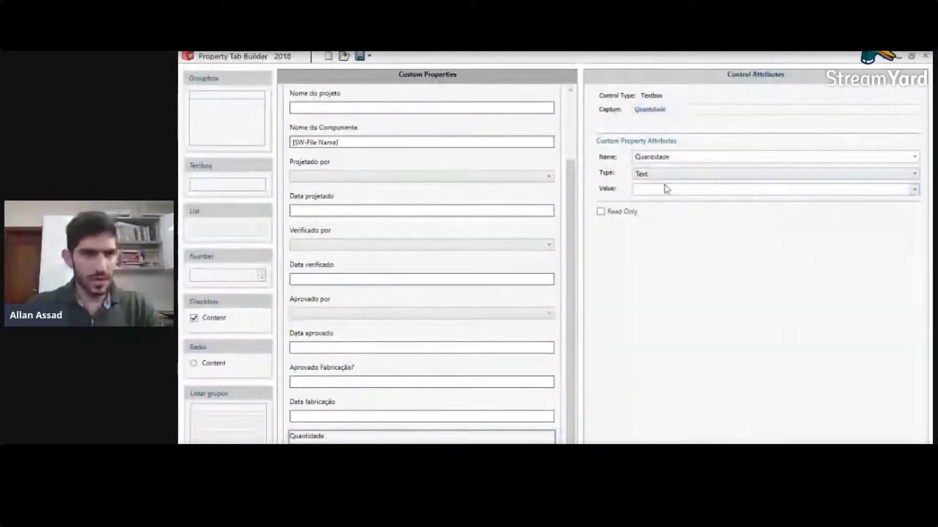
Step: Add a text box below Quantidade with "Versão" as both its caption and property name
left_click_drag(250, 170, 420, 434)
left_click_drag(672, 110, 582, 112)
type("Ma")
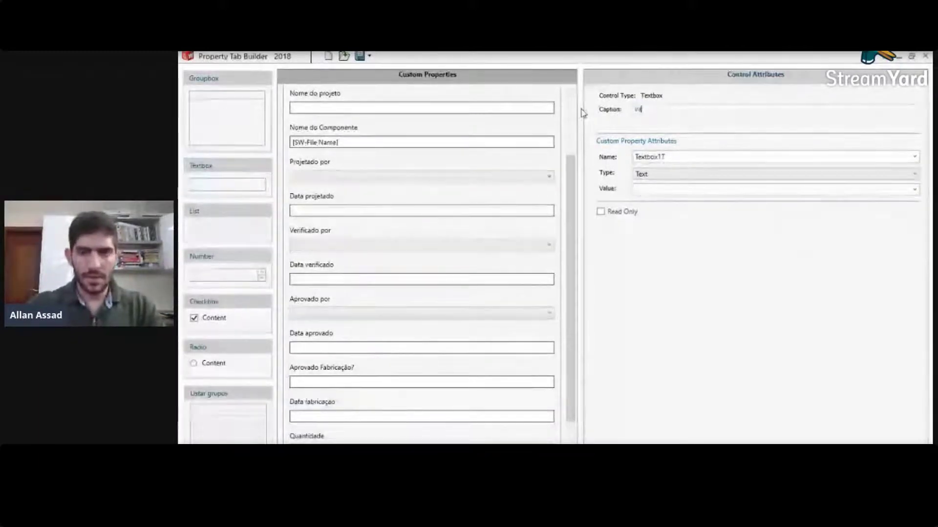
type("rificad")
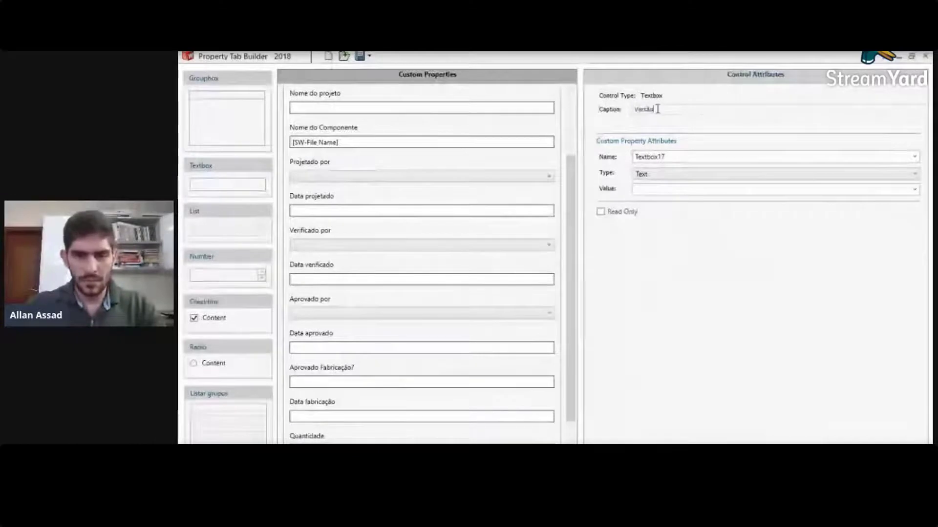
double_click(669, 156)
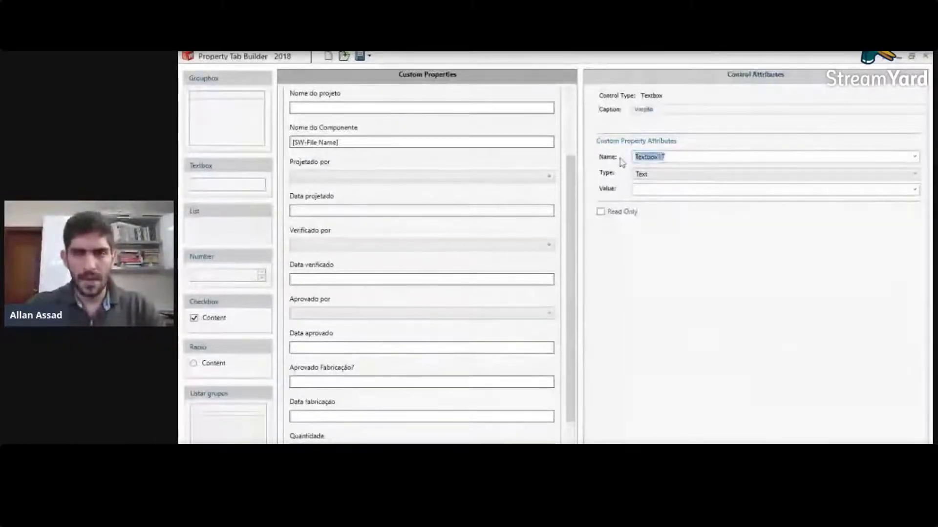
type("Versão")
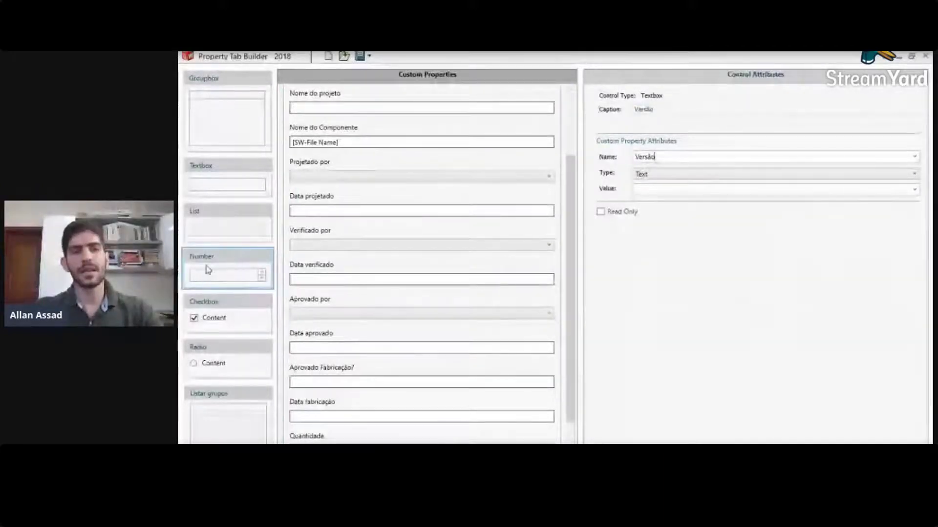
Step: Remove the Quantidade text box from the Dados projeto group, keeping the Versão text box
left_click_drag(223, 276, 348, 393)
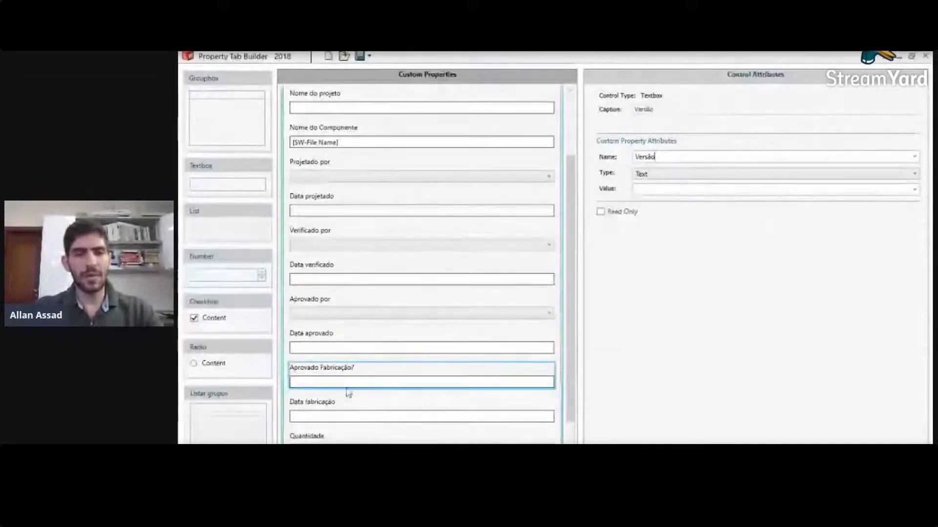
left_click(348, 439)
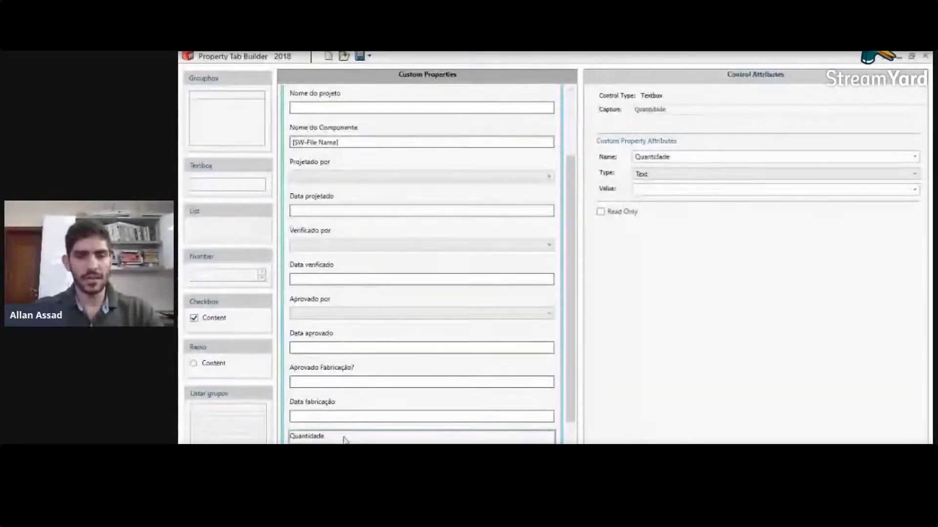
key("Delete")
left_click(345, 441)
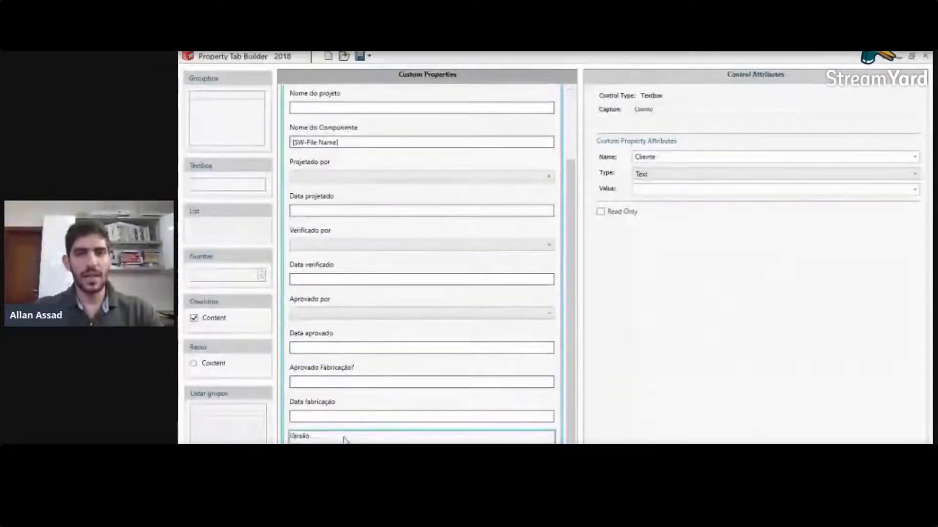
key("Delete")
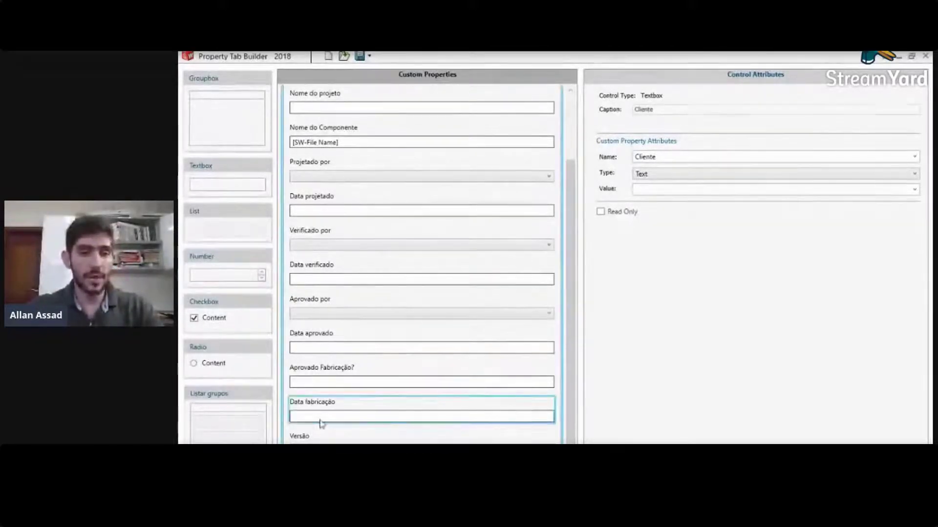
Step: Add a number control below Versão with "Quantidade" as both its caption and property name
left_click_drag(217, 258, 354, 416)
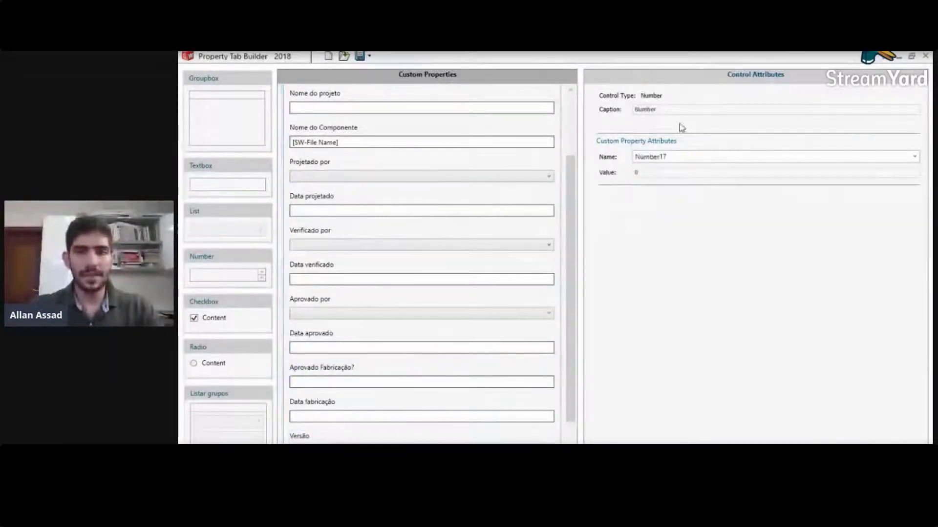
left_click_drag(678, 110, 613, 111)
type("Quantidade")
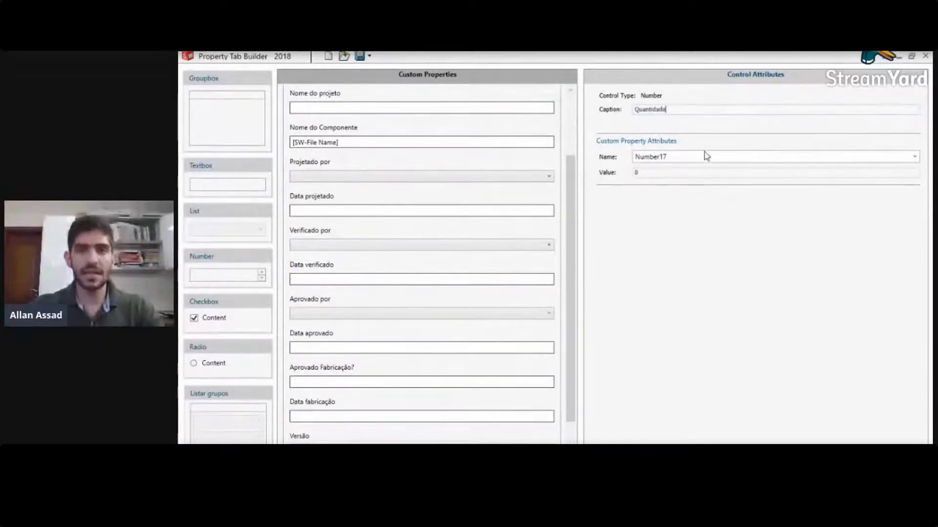
left_click_drag(706, 156, 613, 162)
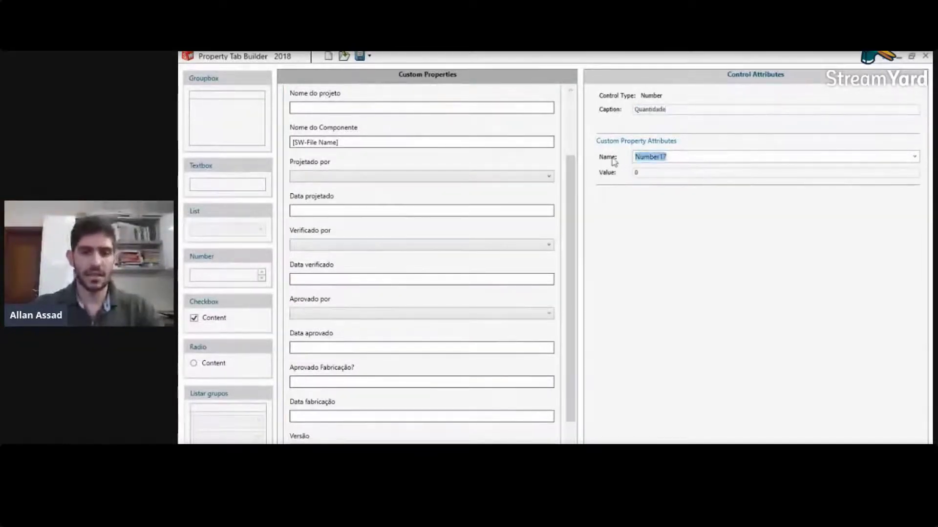
type("Quantidade")
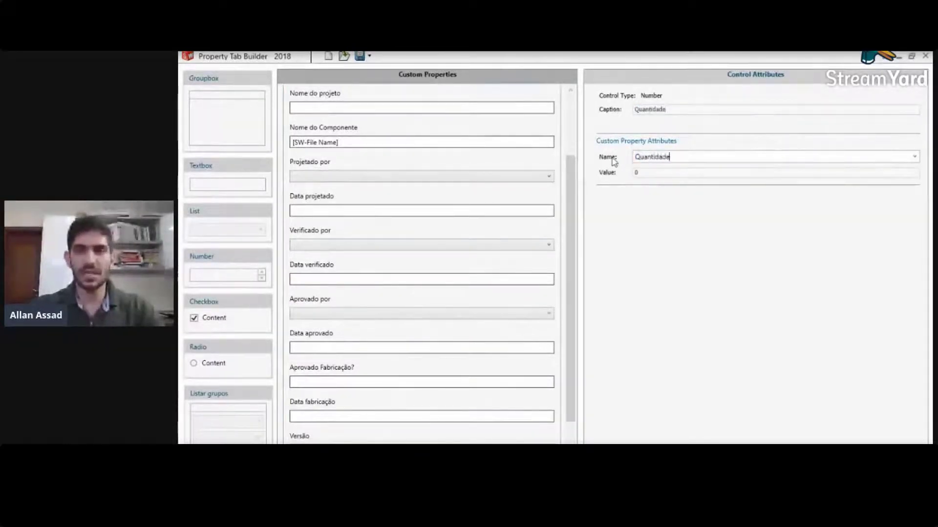
left_click(656, 176)
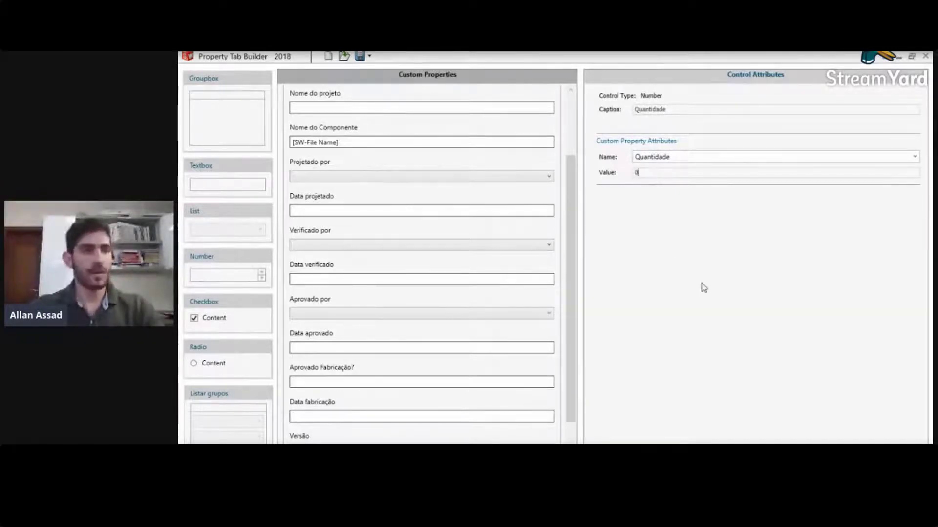
Step: Add a text box below Quantidade with "Revisão" as both its caption and property name
scroll(341, 366, "down", 1)
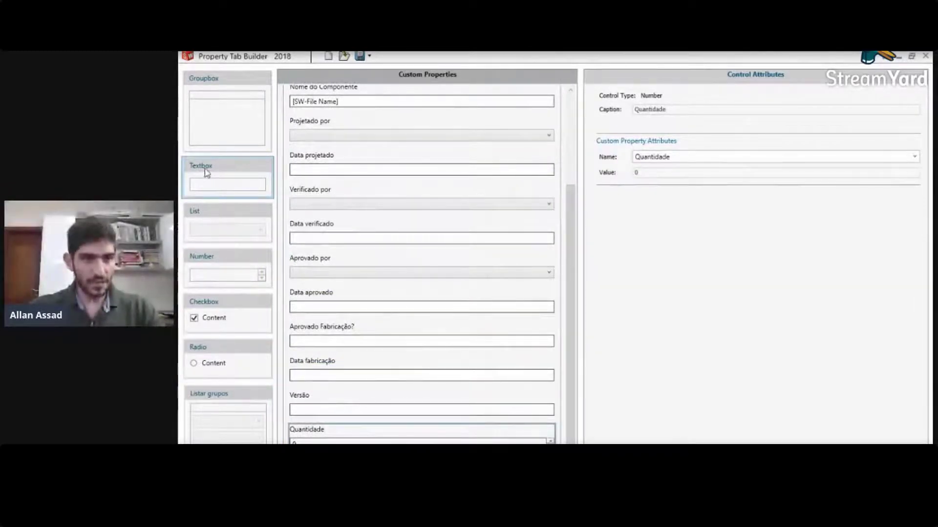
left_click_drag(205, 172, 298, 436)
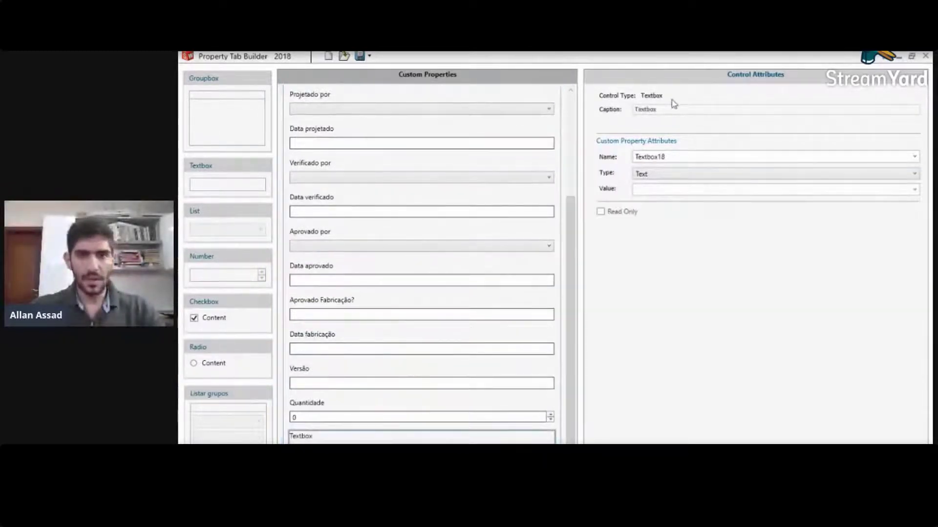
left_click_drag(671, 106, 595, 110)
type("Revisão")
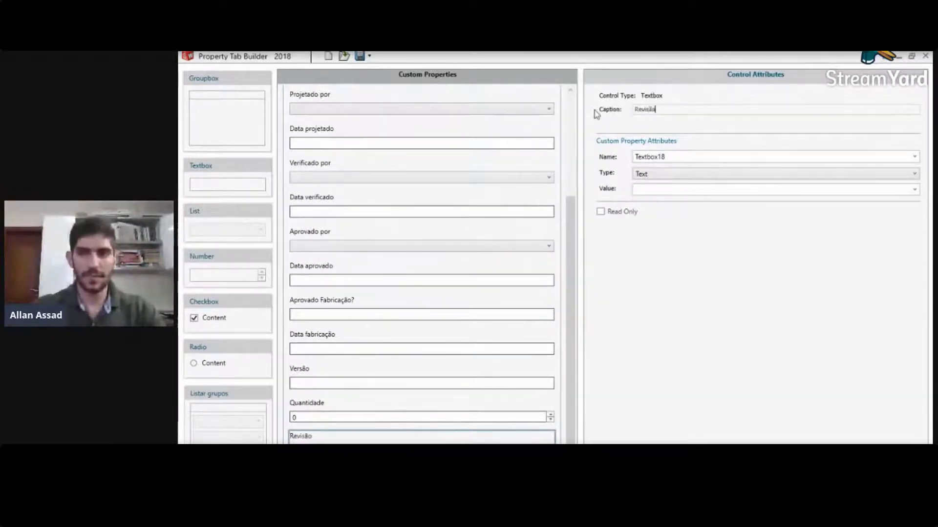
double_click(636, 111)
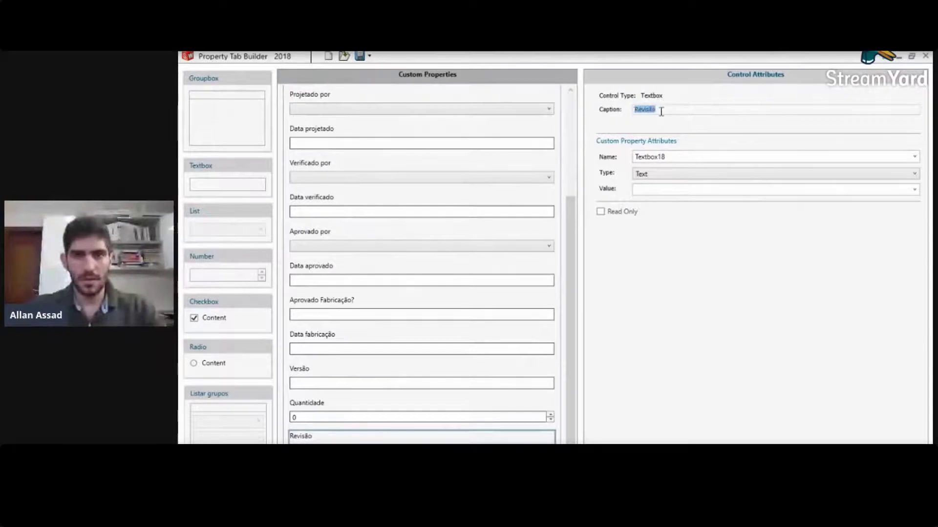
left_click_drag(667, 111, 617, 117)
key("ctrl+c")
double_click(674, 154)
key("ctrl+v")
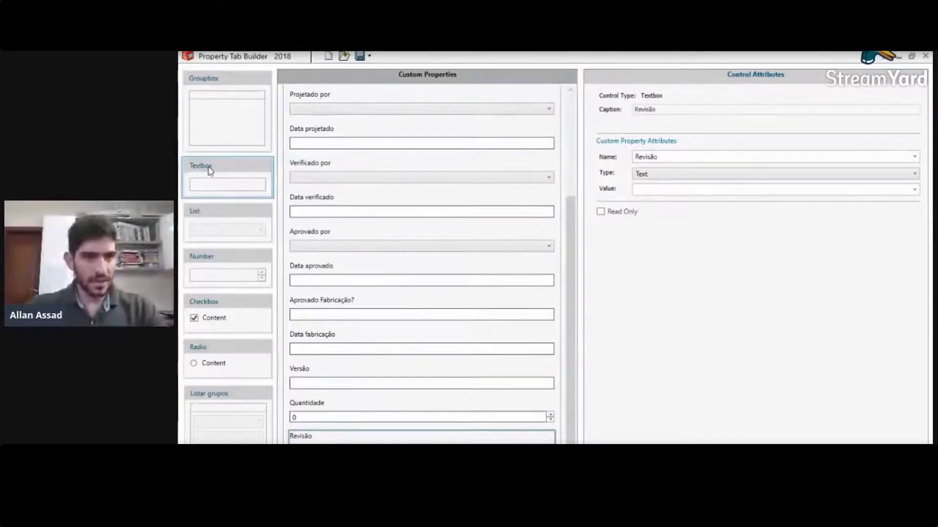
Step: Add a text box below Revisão with "numero Desenho" as both its caption and property name
left_click_drag(209, 170, 300, 436)
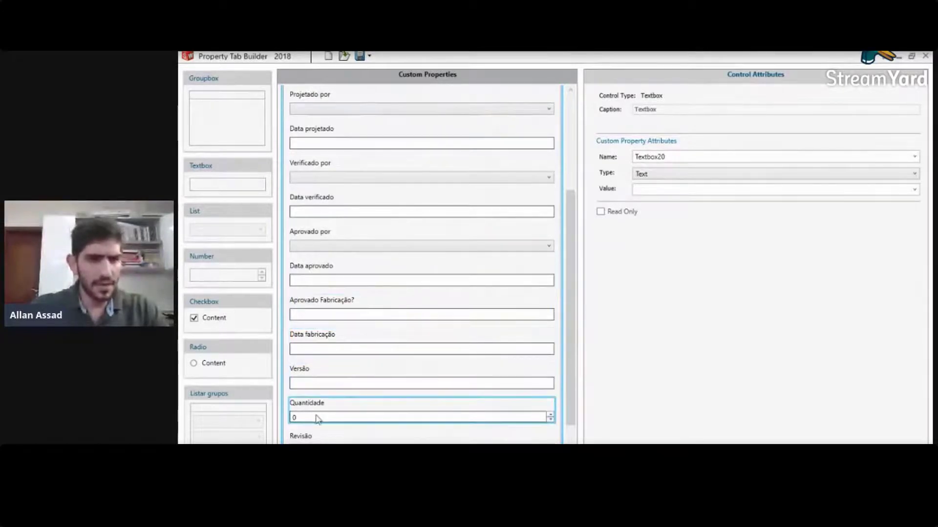
scroll(322, 396, "down", 1)
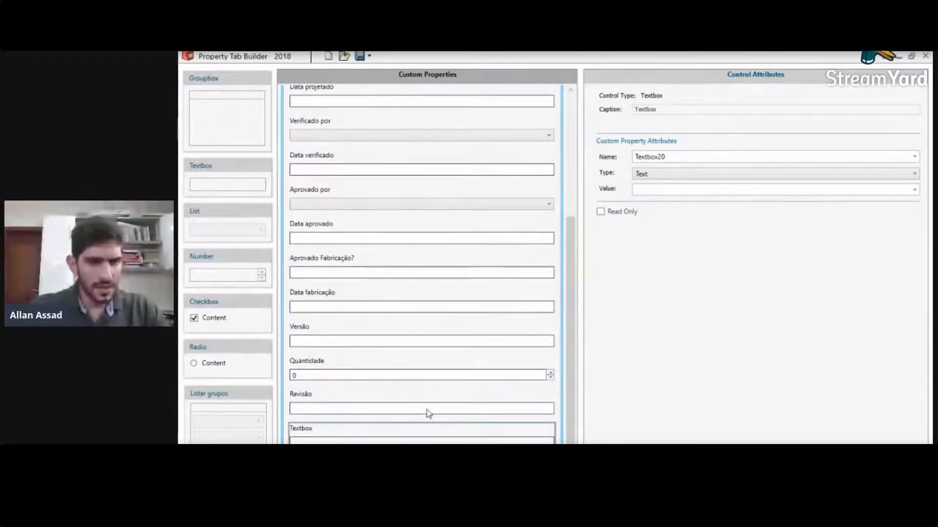
left_click_drag(674, 156, 592, 169)
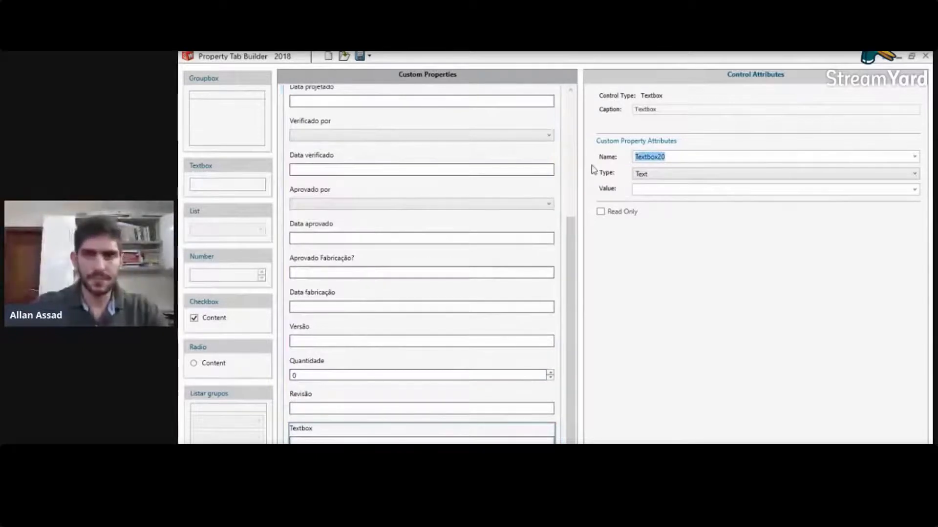
left_click_drag(665, 110, 592, 113)
type("N")
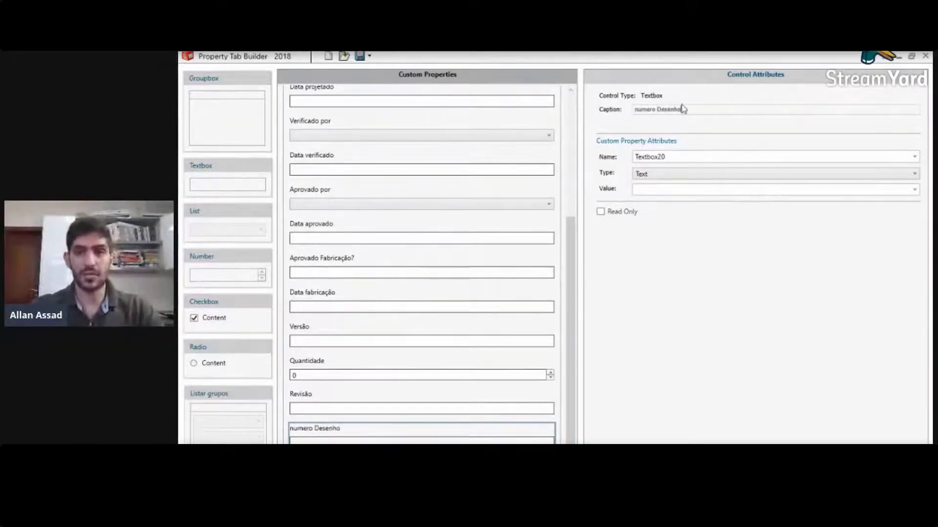
key("ctrl+a")
key("ctrl+c")
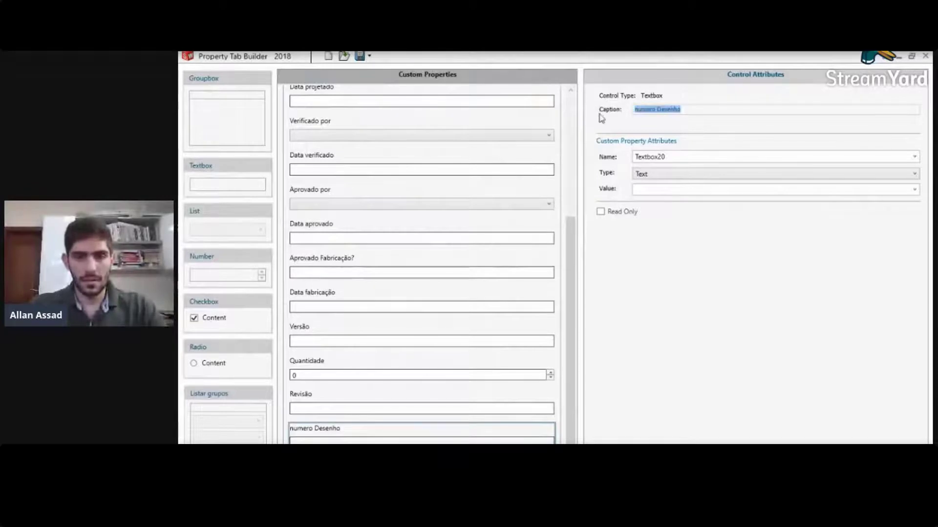
left_click_drag(677, 158, 617, 158)
key("ctrl+v")
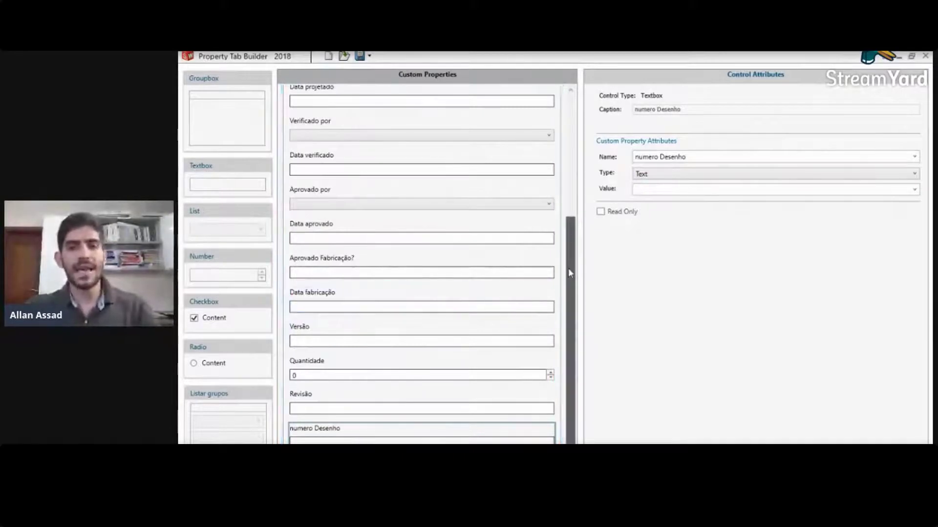
Step: Save the form as the drawing properties template "Propriedade aula 09" in the personalised templates folder and close the Property Tab Builder
left_click_drag(567, 268, 583, 342)
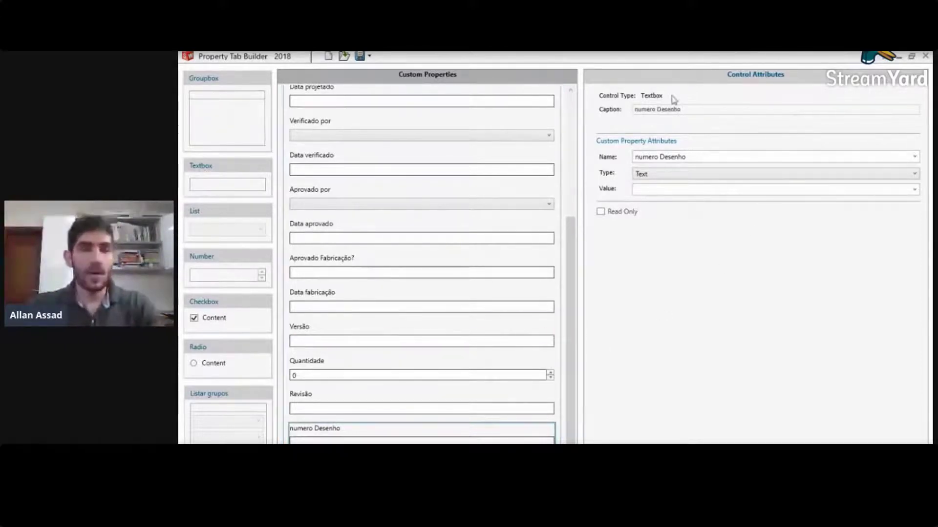
scroll(552, 264, "up", 5)
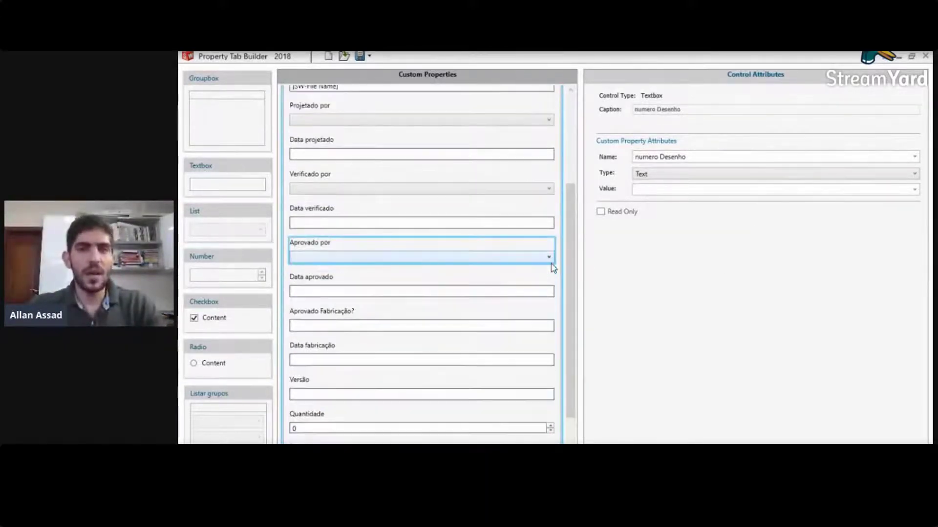
scroll(454, 242, "up", 1)
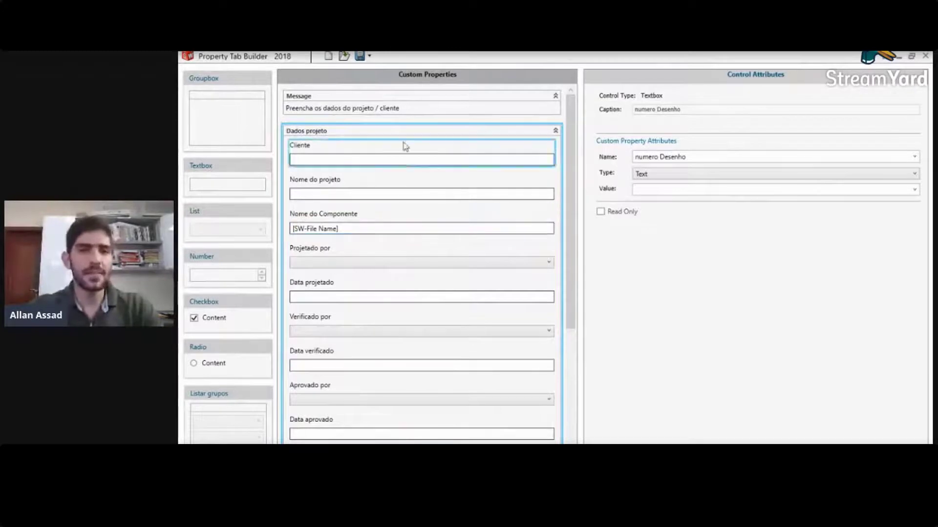
left_click(369, 56)
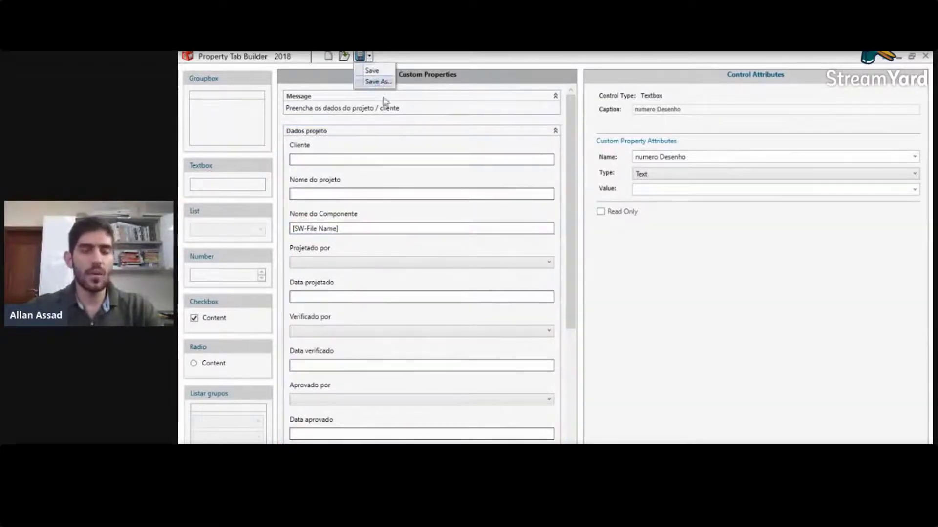
left_click(379, 81)
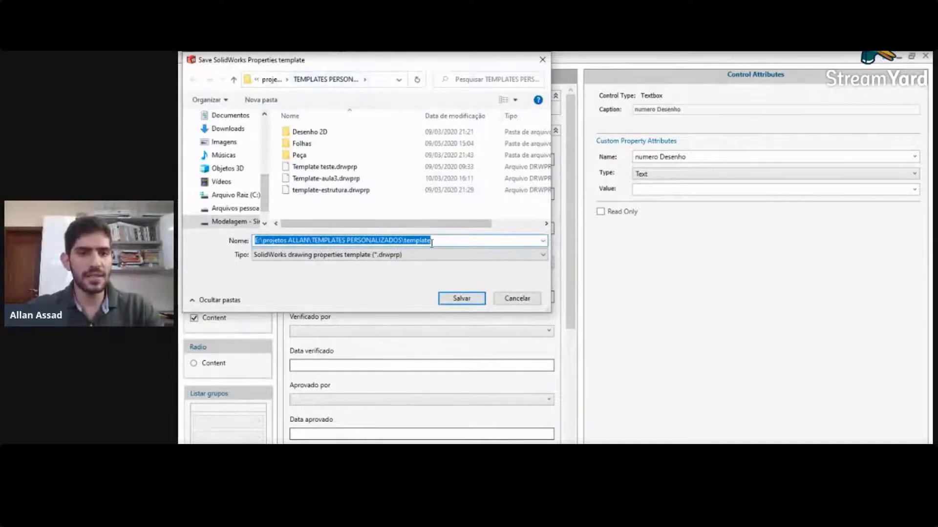
left_click(447, 240)
left_click_drag(446, 241, 184, 226)
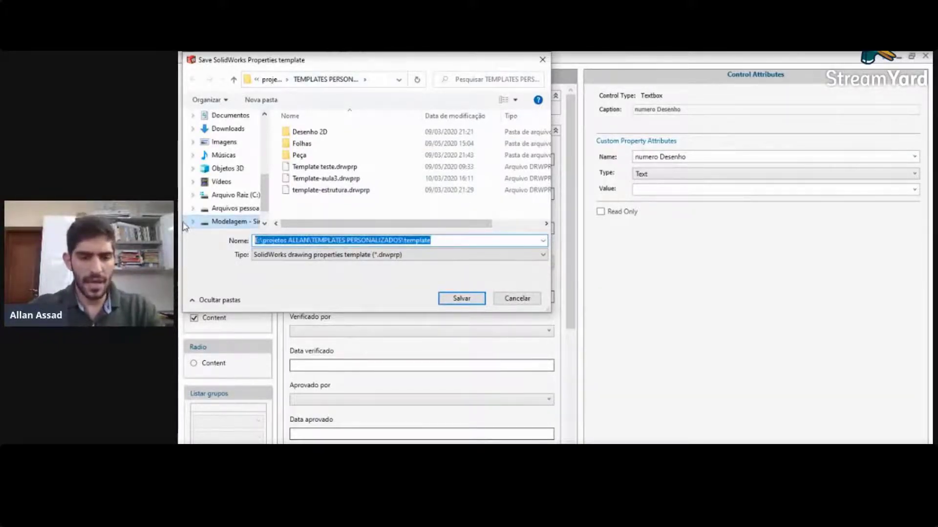
type("Propriedade aula 09")
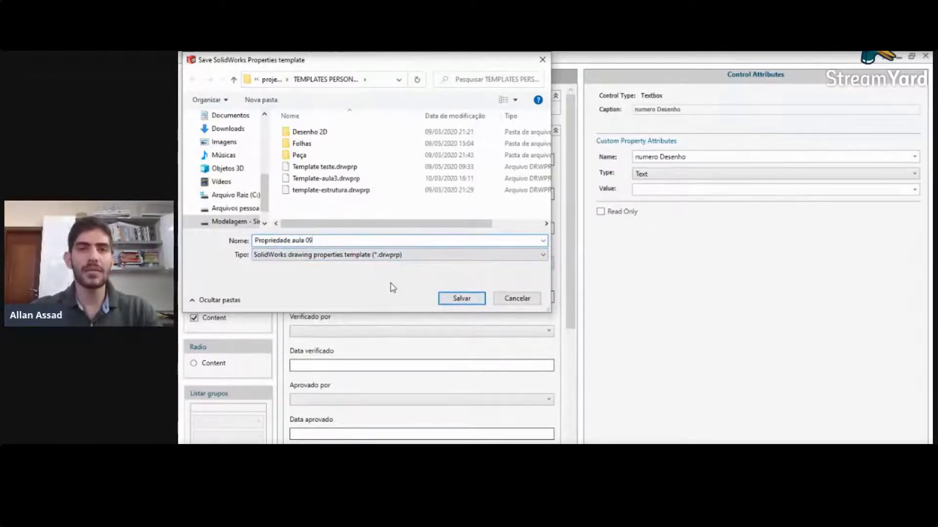
left_click(456, 299)
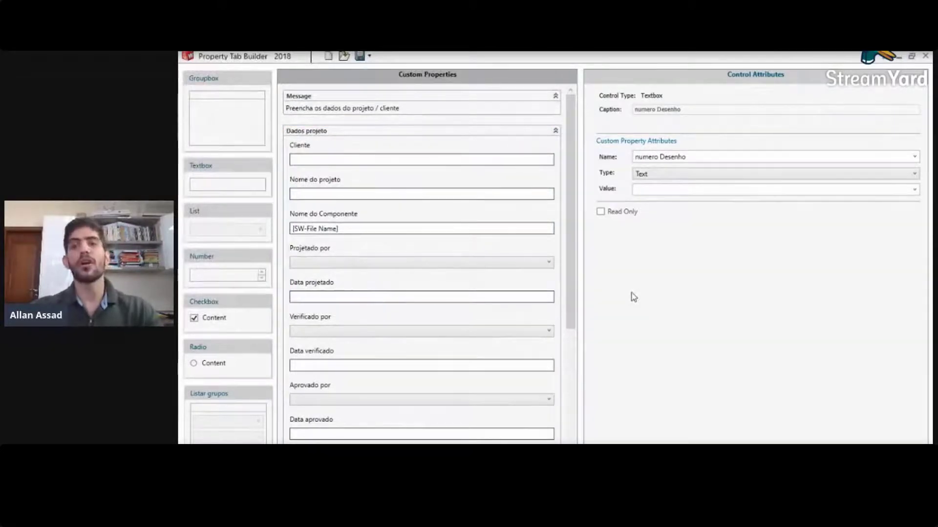
left_click(925, 56)
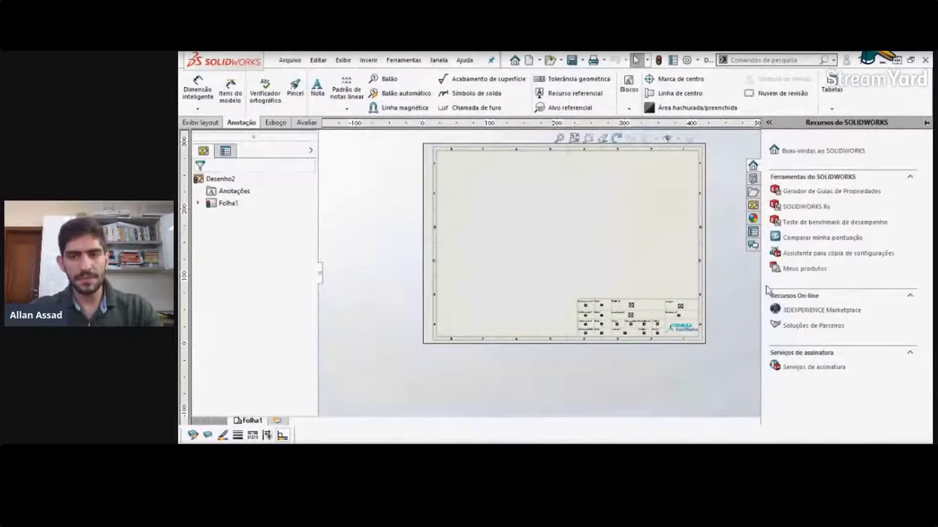
Step: Narrow the task pane and examine the title block's fields on the drawing sheet
left_click_drag(760, 283, 878, 271)
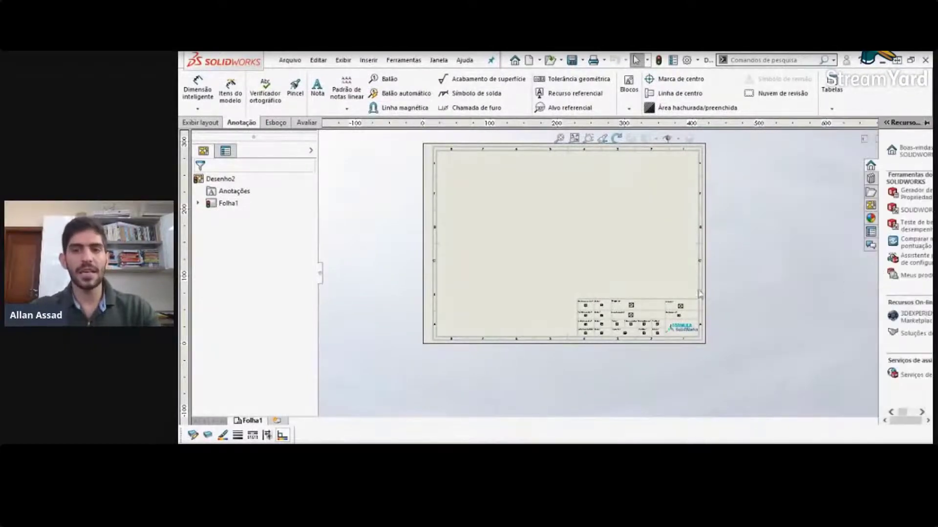
scroll(696, 290, "down", 2)
scroll(594, 286, "down", 2)
scroll(594, 286, "down", 1)
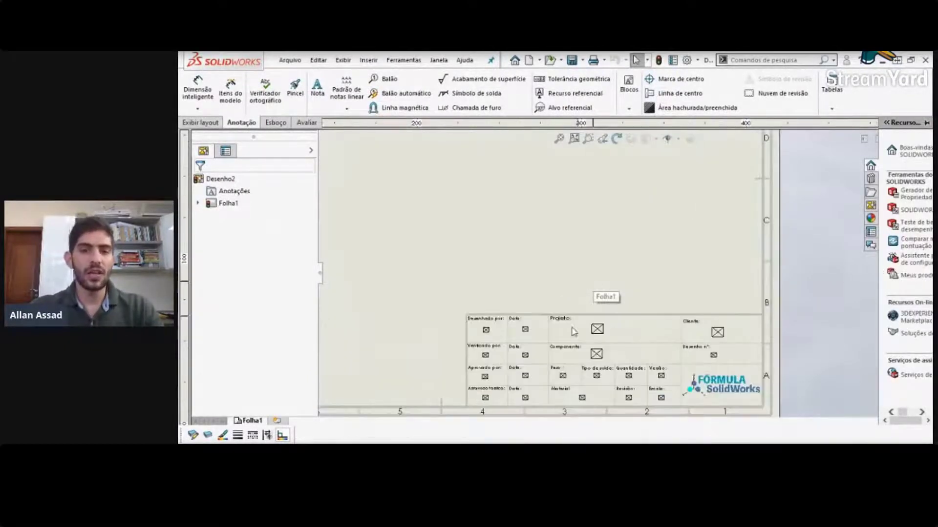
scroll(532, 353, "down", 3)
scroll(662, 269, "up", 4)
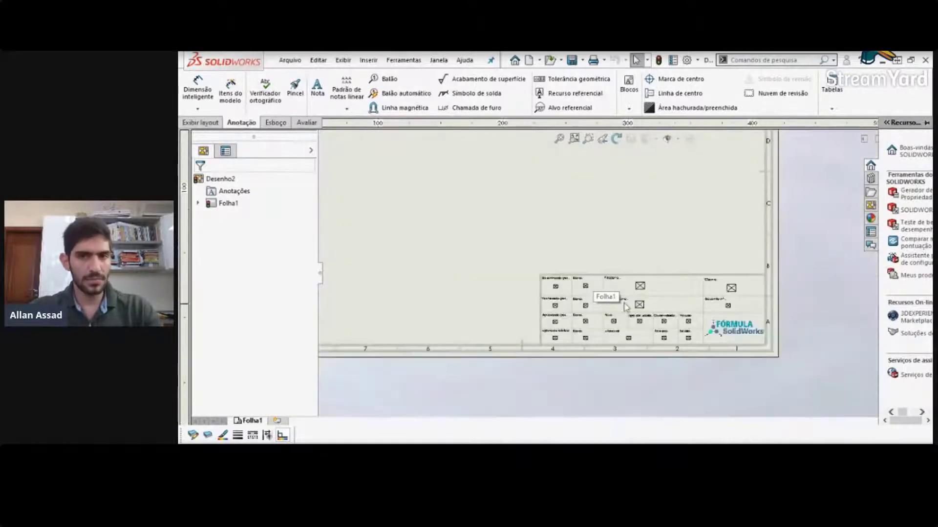
scroll(728, 306, "down", 1)
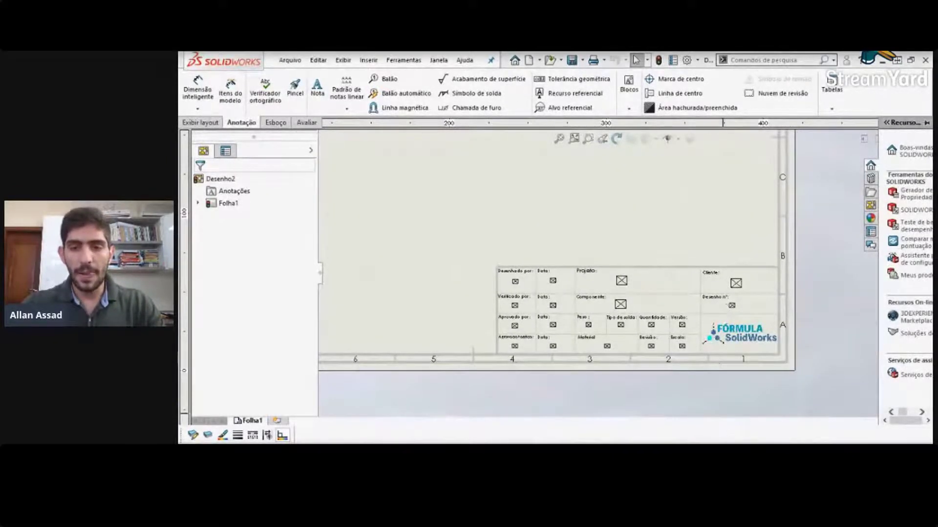
Step: Switch to the Suporte_maq part, widen the task pane and examine the part's custom properties form
left_click(684, 411)
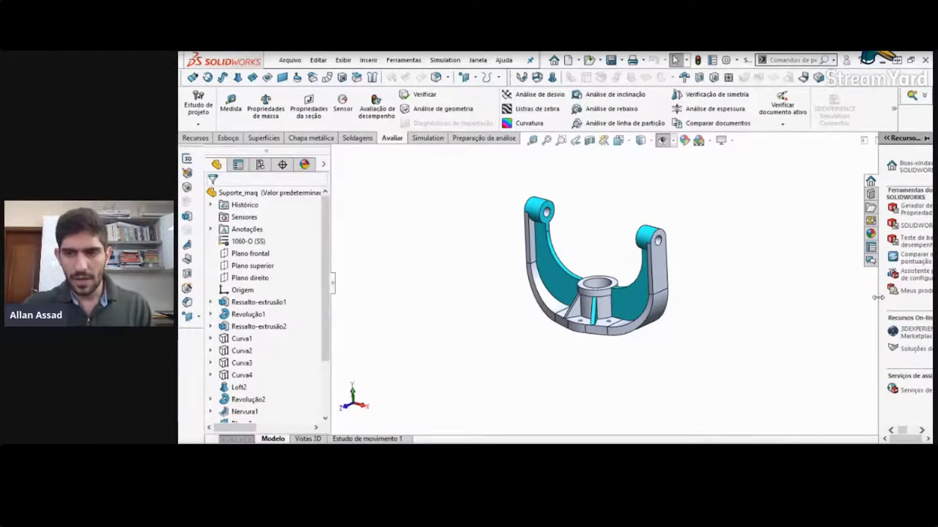
left_click_drag(877, 297, 777, 312)
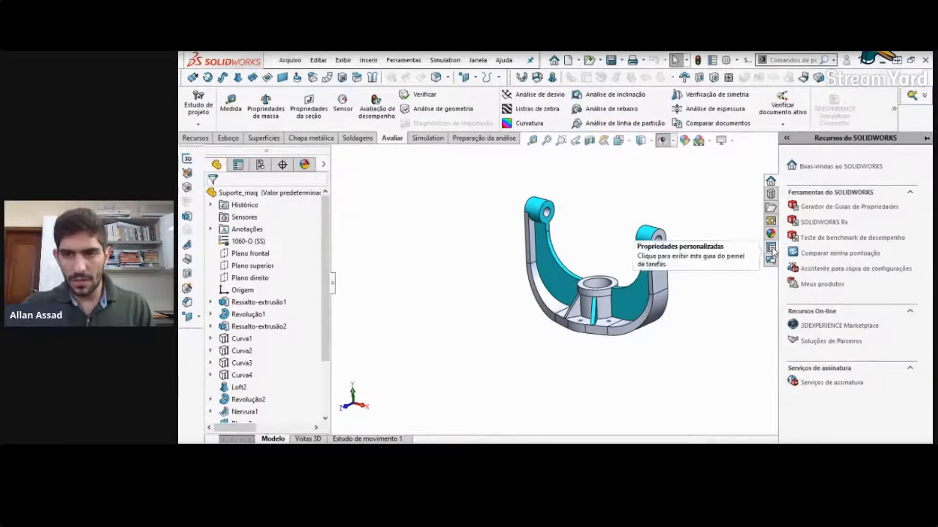
left_click(770, 248)
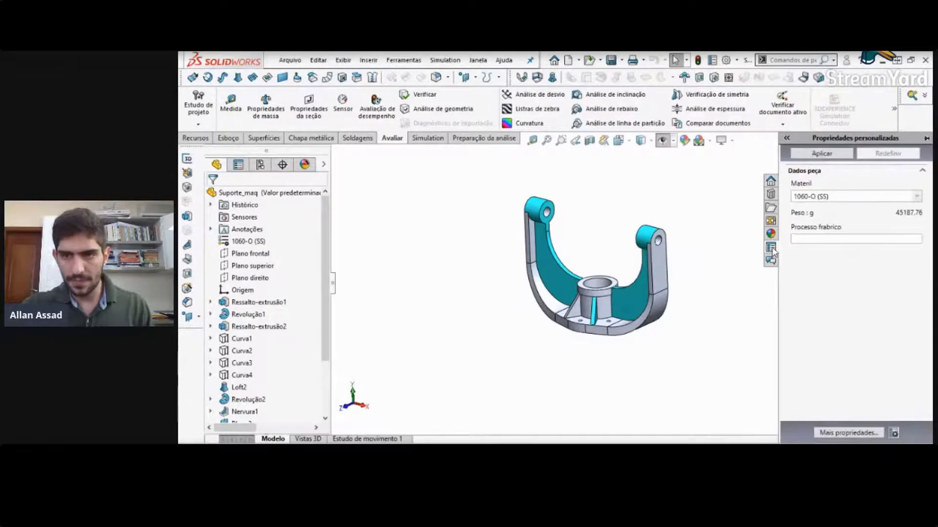
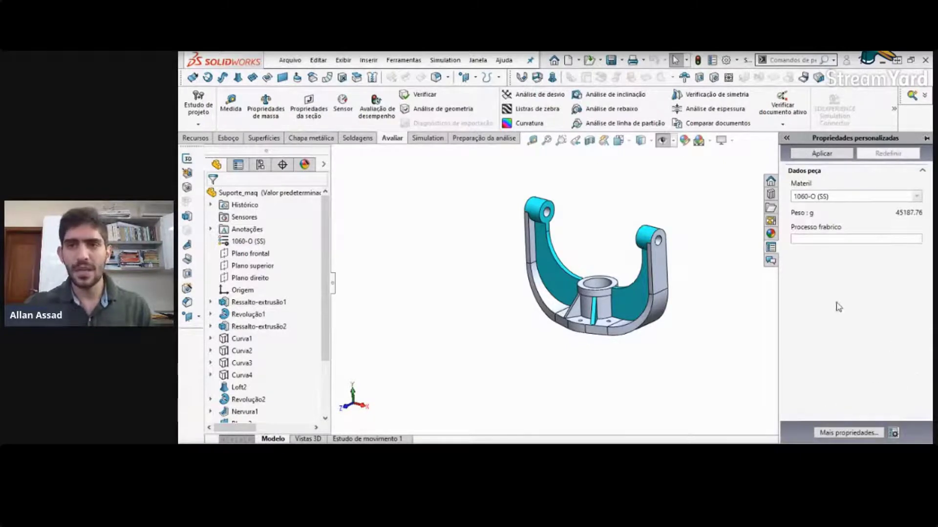
left_click(710, 206)
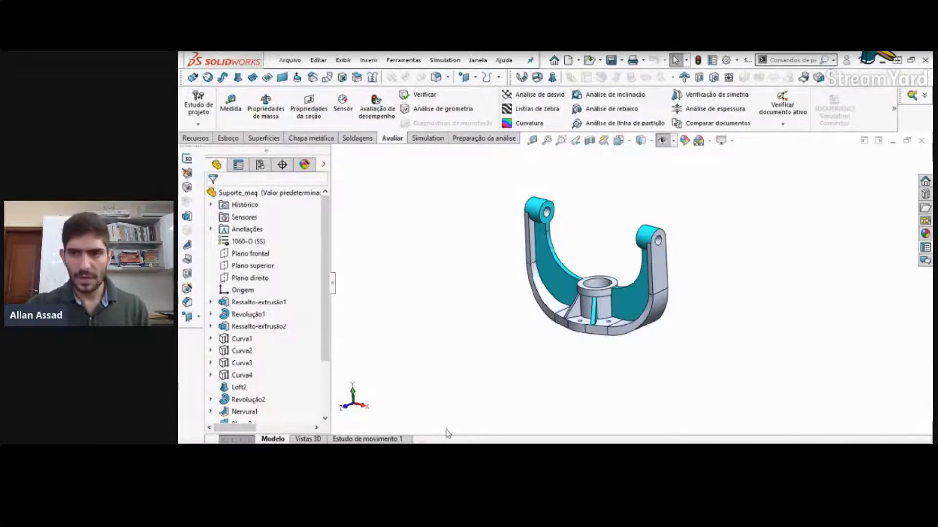
Step: Open the Property Tab Builder from the part, close the duplicate builder windows and maximise the remaining one
left_click(924, 181)
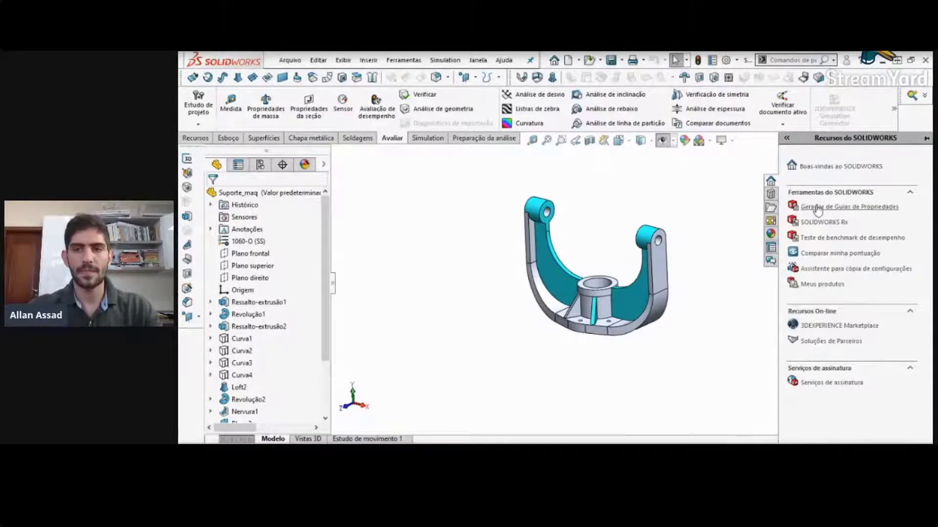
mouse_move(732, 443)
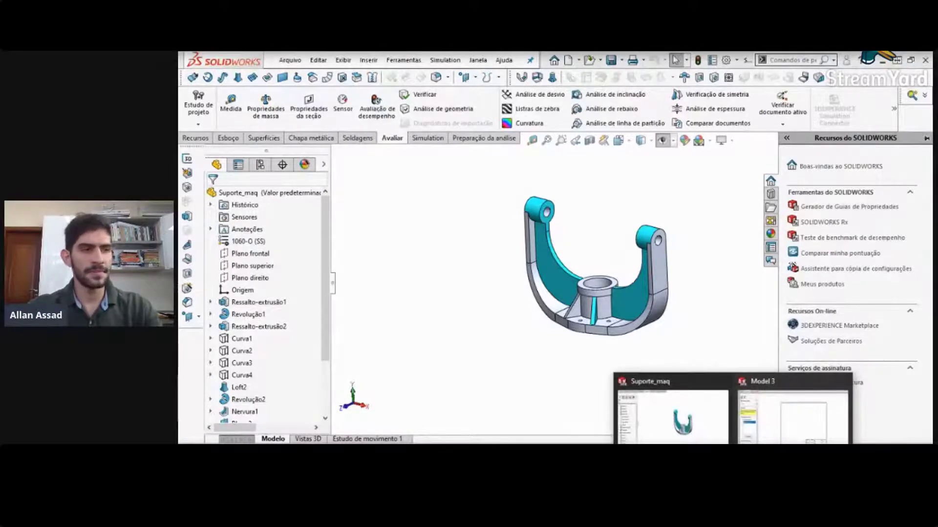
left_click(673, 417)
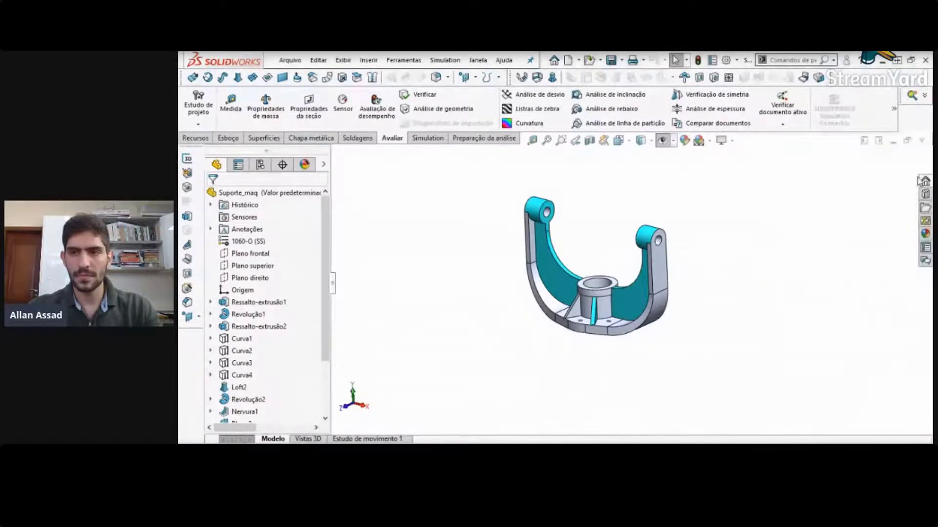
left_click(920, 181)
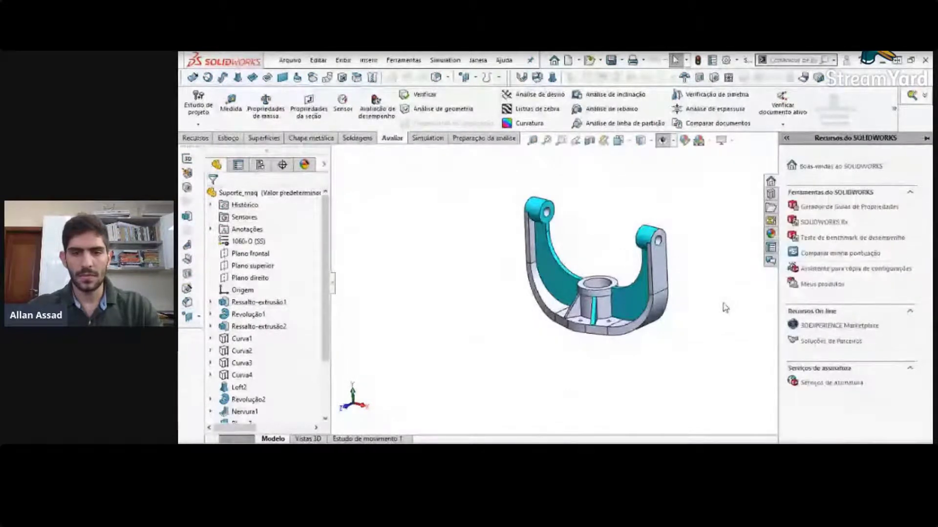
left_click(725, 308)
mouse_move(784, 443)
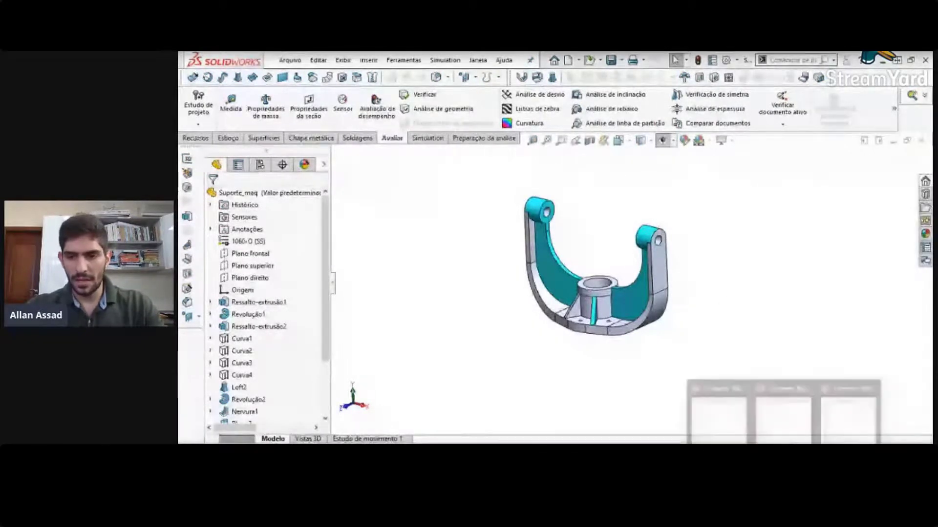
left_click(744, 383)
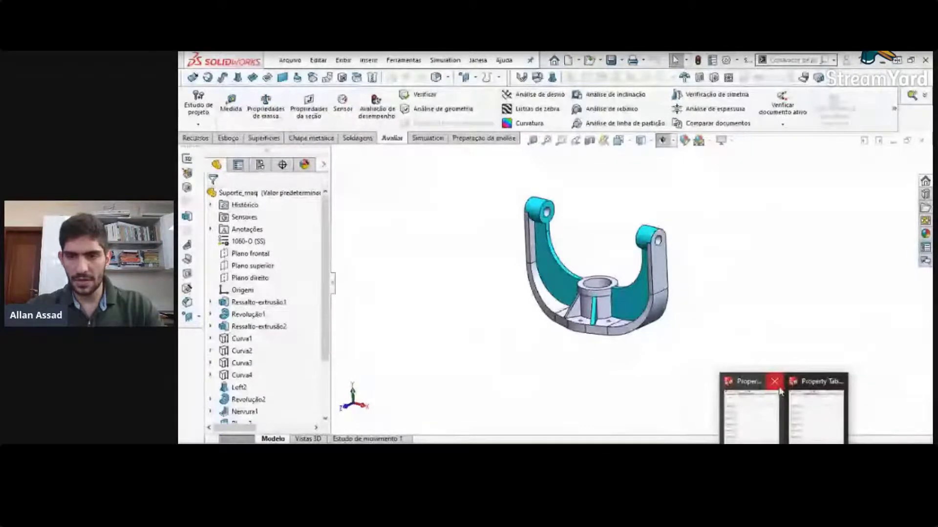
left_click(774, 382)
left_click(782, 405)
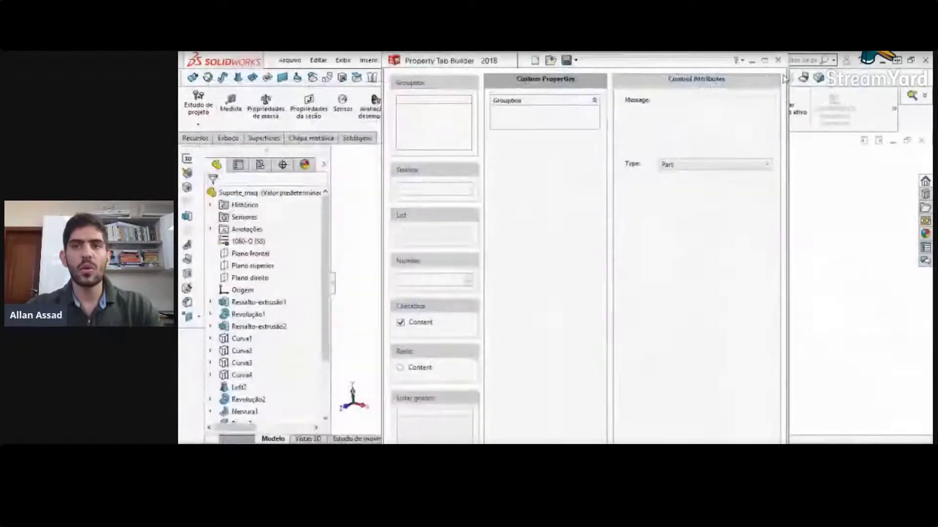
left_click(765, 60)
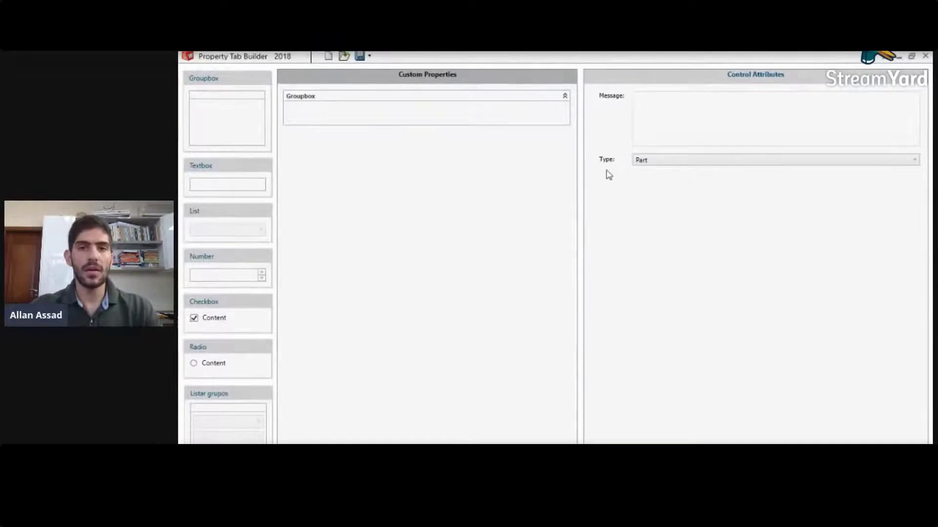
Step: Set the form's type to Part and its message to "Preencha as propriedades do material / preencha as informações do projeto"
left_click(644, 160)
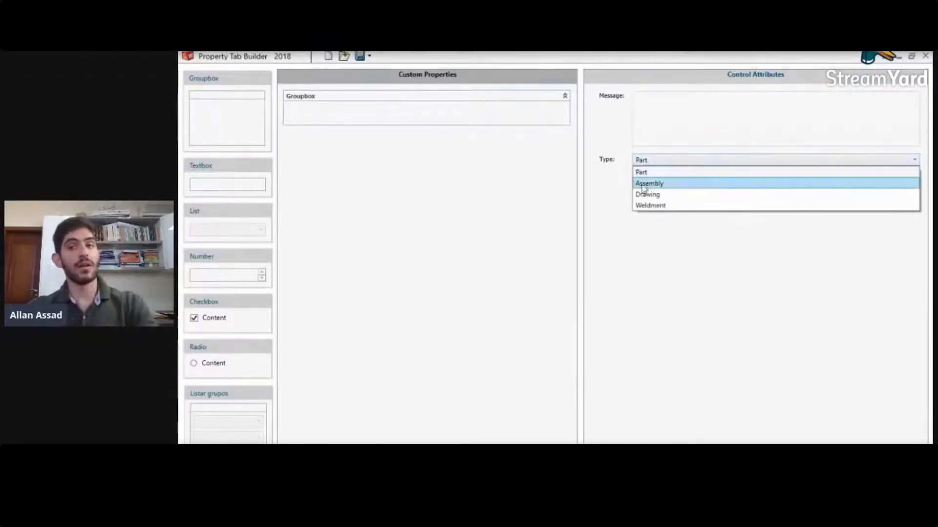
left_click(665, 173)
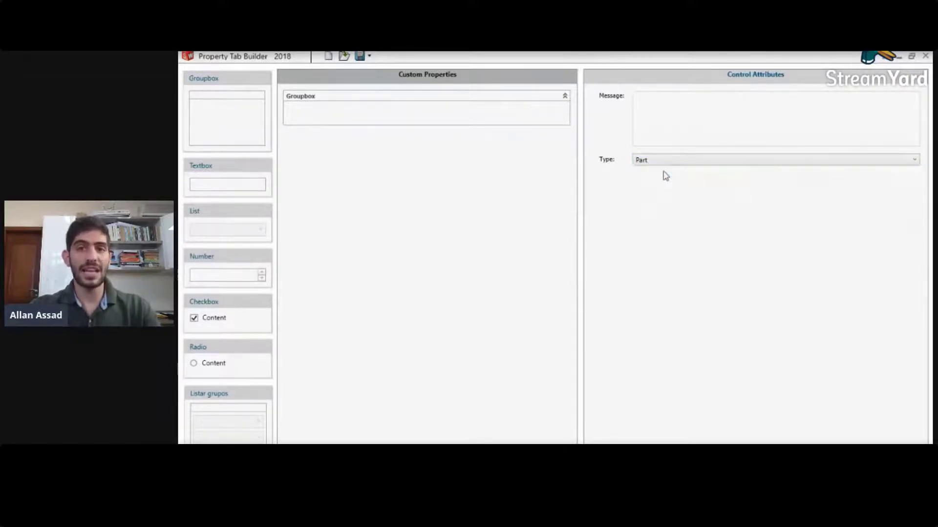
left_click(663, 113)
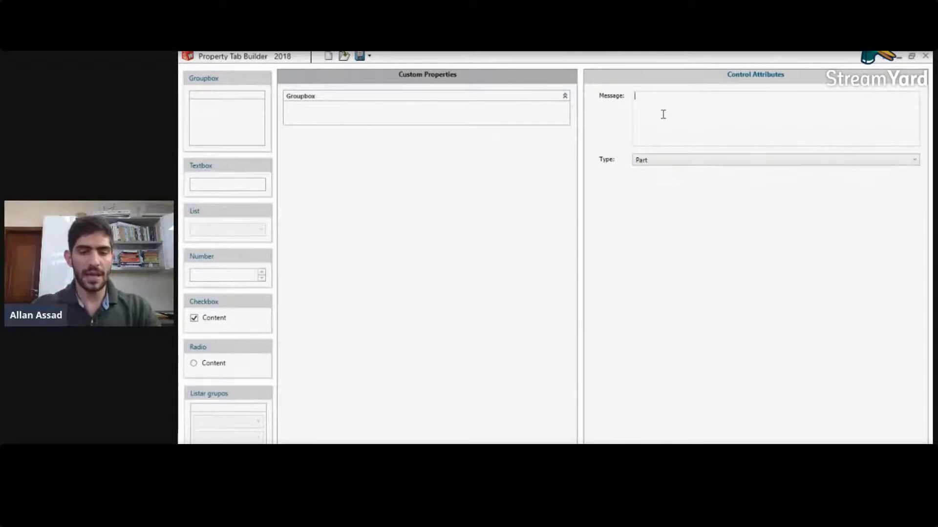
type("Preenchi")
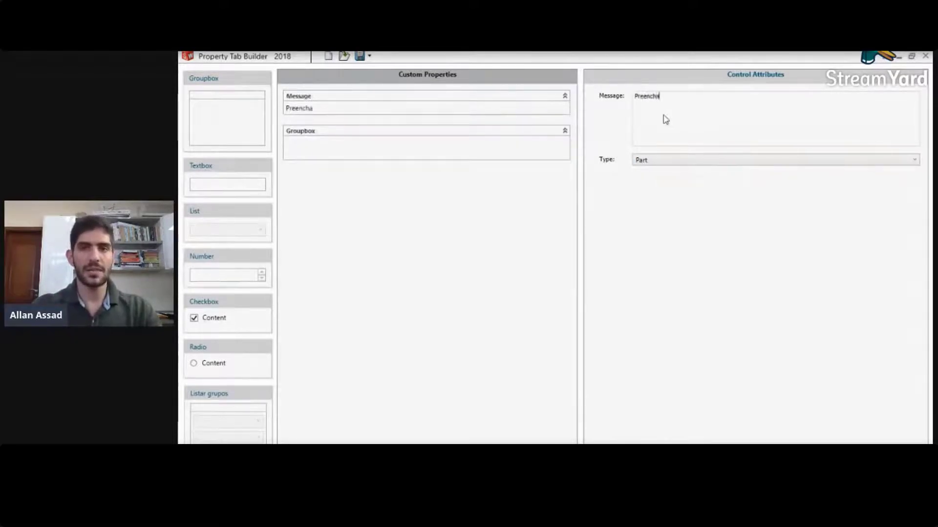
type(" as propri")
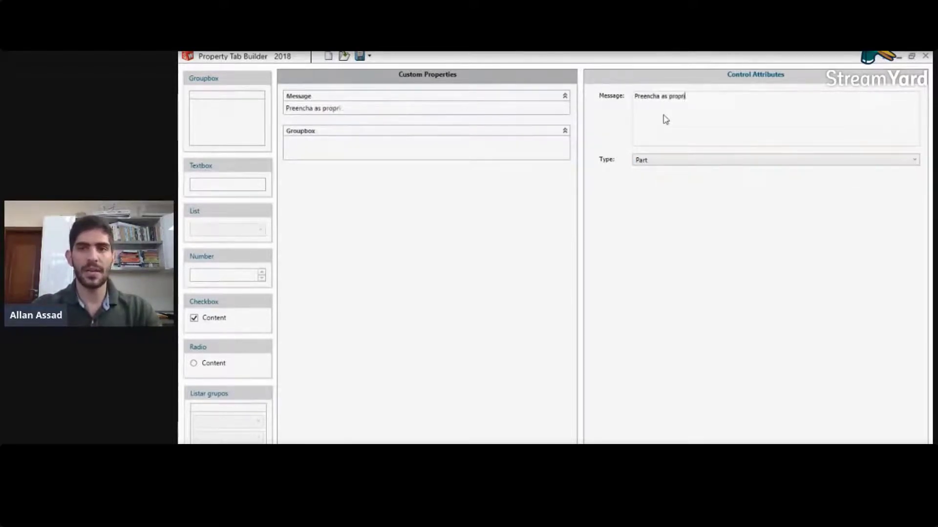
type("eddades")
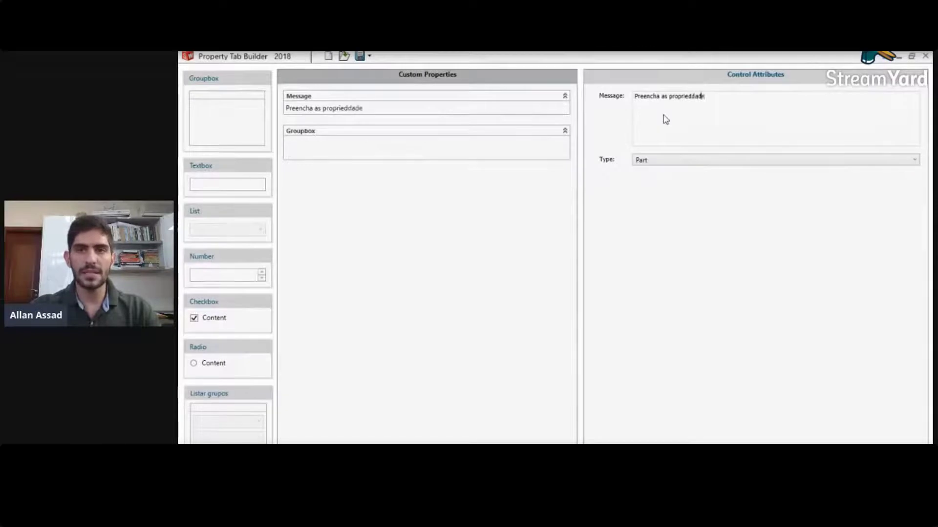
key("BackSpace")
key("BackSpace")
key("BackSpace")
key("BackSpace")
type("des do")
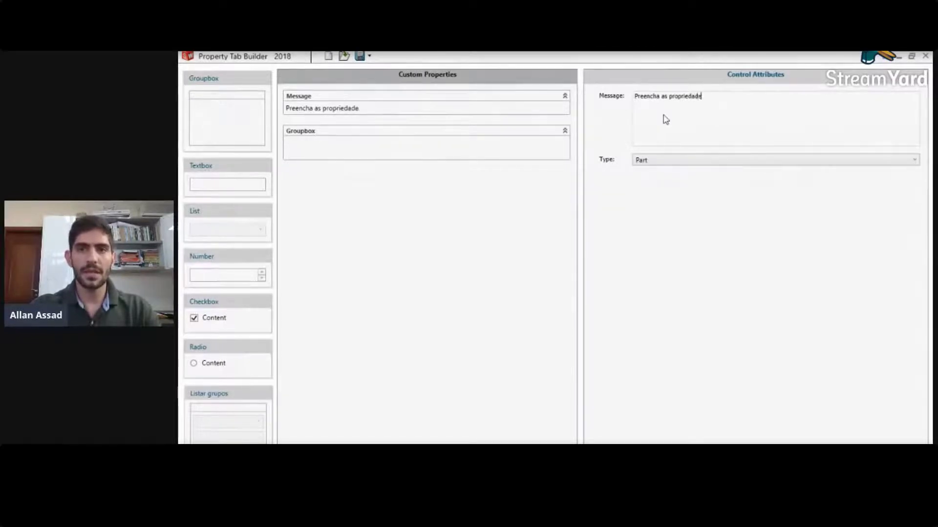
type(" material")
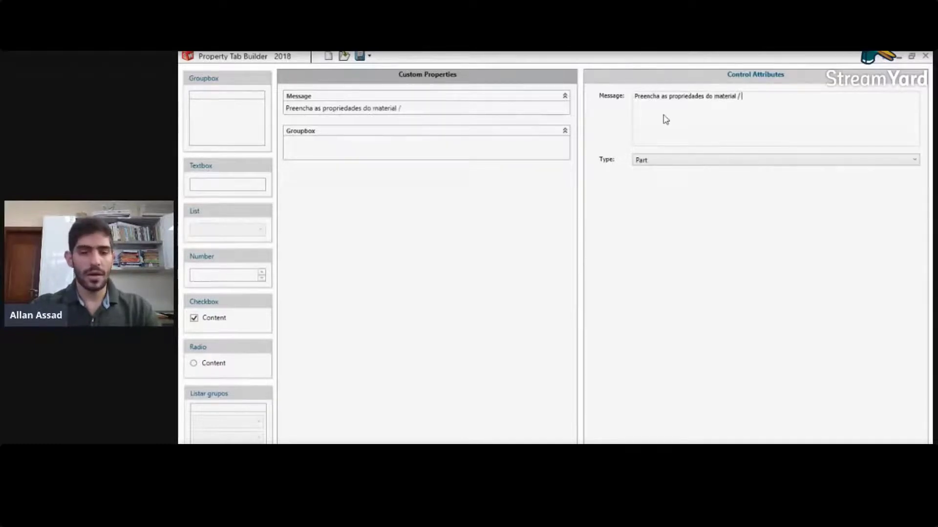
type(" / preencha")
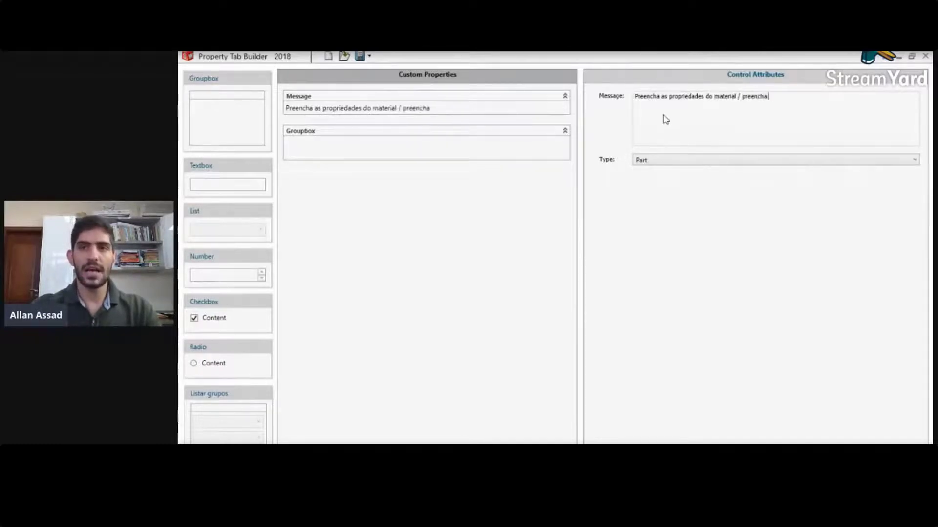
type(" as informaç")
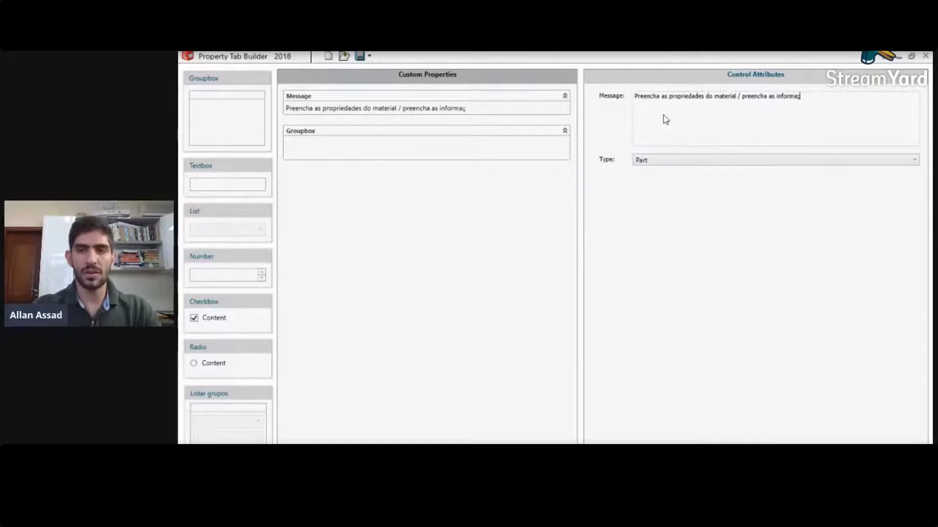
type("ões do pro")
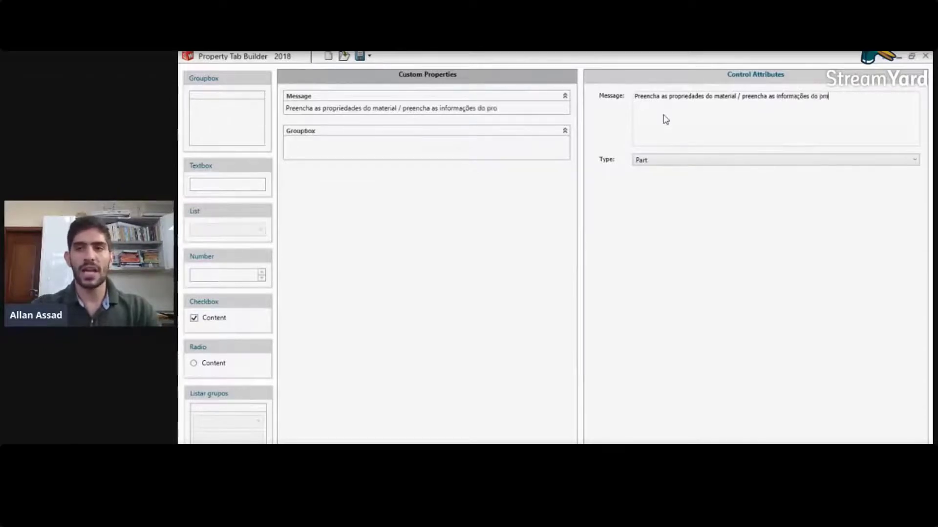
type("jeto / pro")
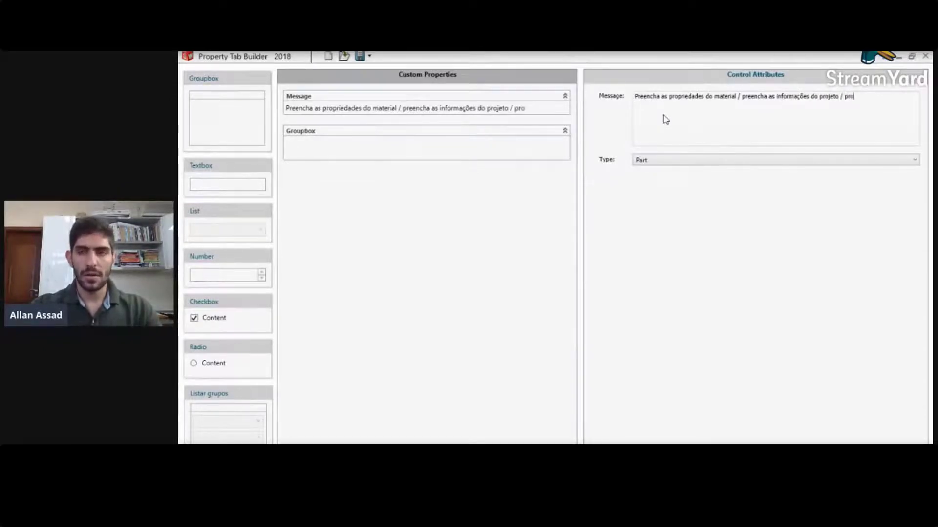
key("BackSpace")
key("BackSpace")
key("BackSpace")
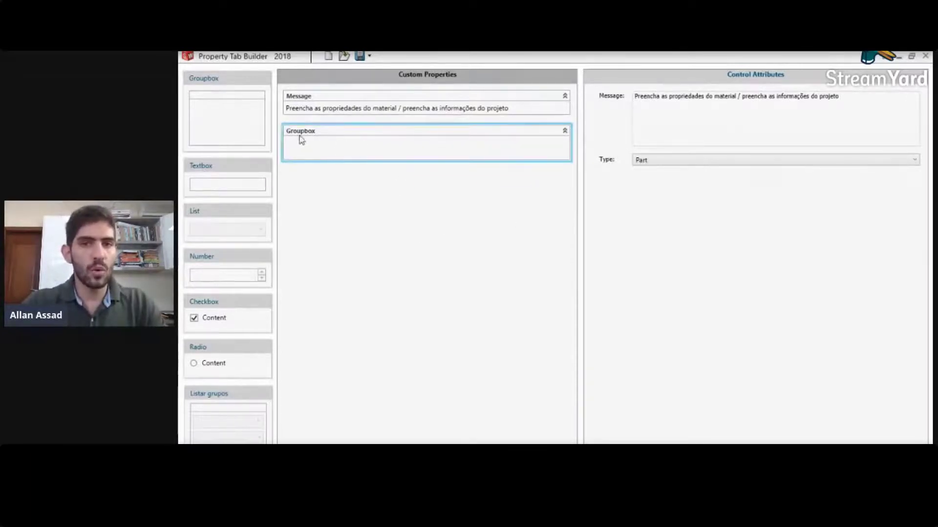
Step: Set the existing group box's caption to "Dados peça"
left_click(377, 142)
double_click(683, 107)
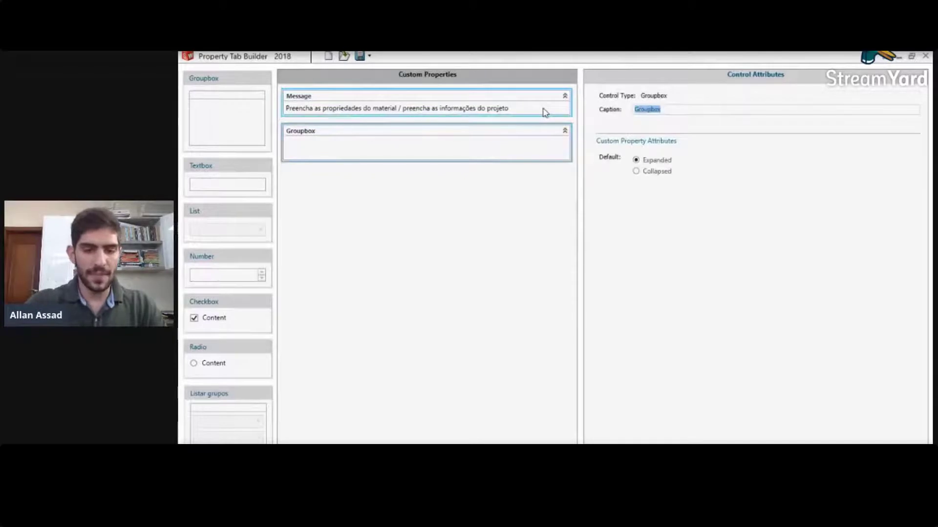
type("Inform")
key("BackSpace")
key("BackSpace")
key("BackSpace")
key("BackSpace")
key("BackSpace")
key("BackSpace")
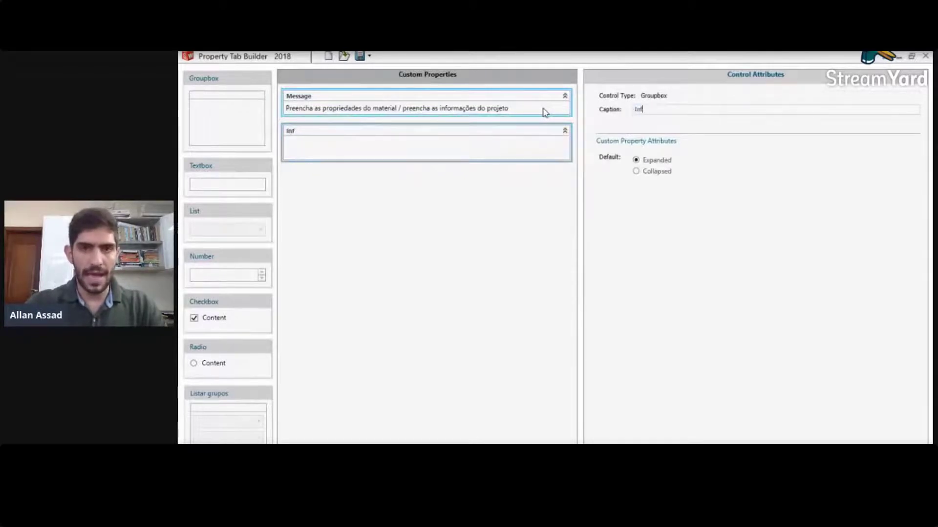
type("Dados")
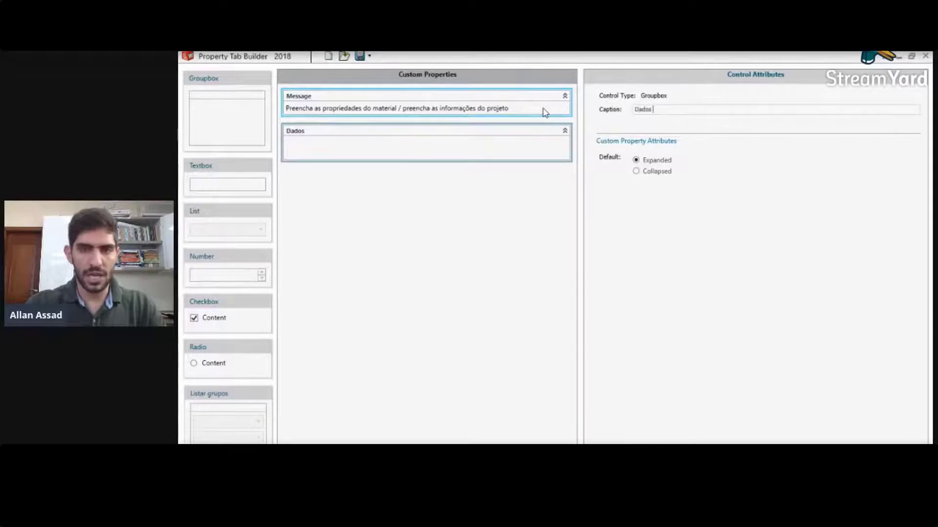
type(" proejto")
key("BackSpace")
key("BackSpace")
key("BackSpace")
key("BackSpace")
key("BackSpace")
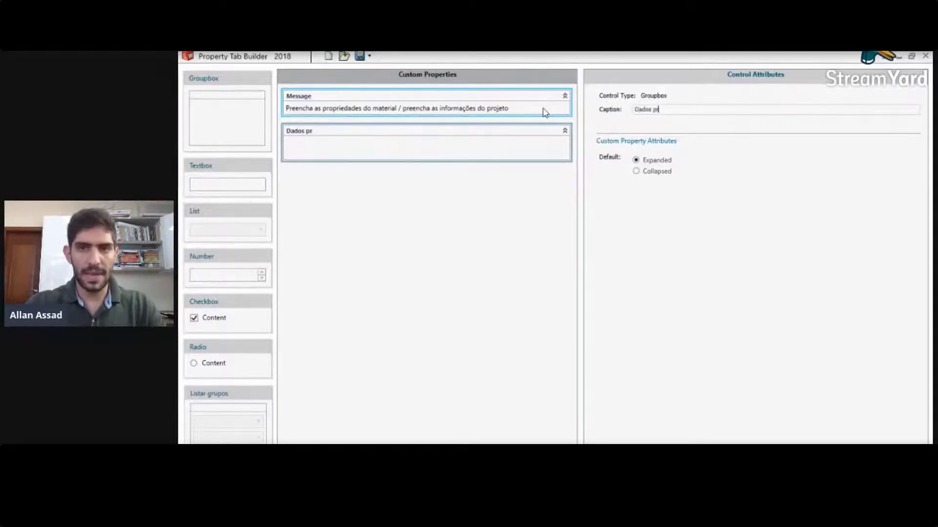
type("peça")
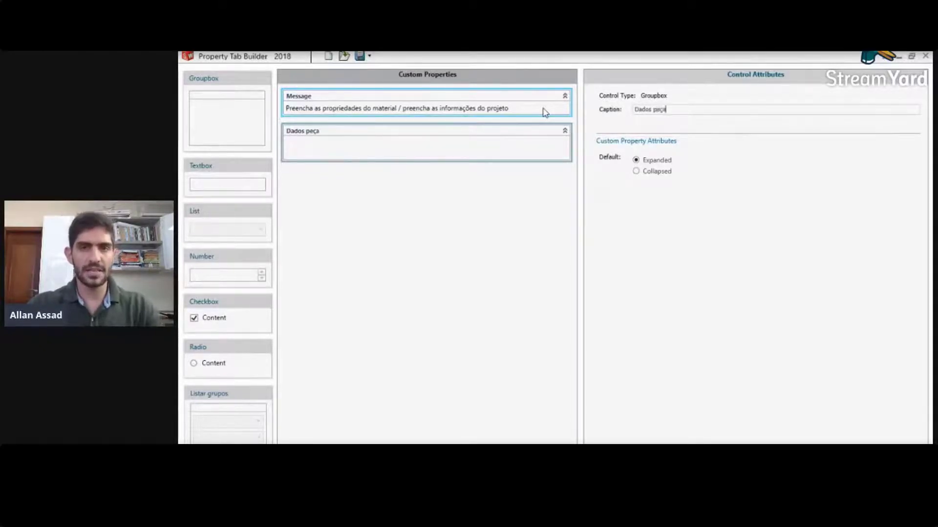
left_click(432, 257)
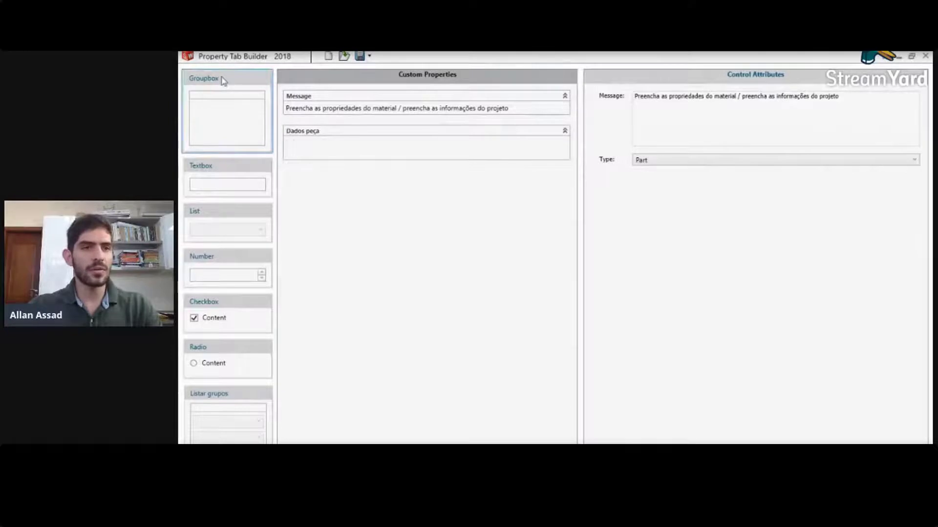
Step: Add a second group box below "Dados peça" in the form and set its caption to "Dados projetista"
left_click_drag(225, 82, 325, 192)
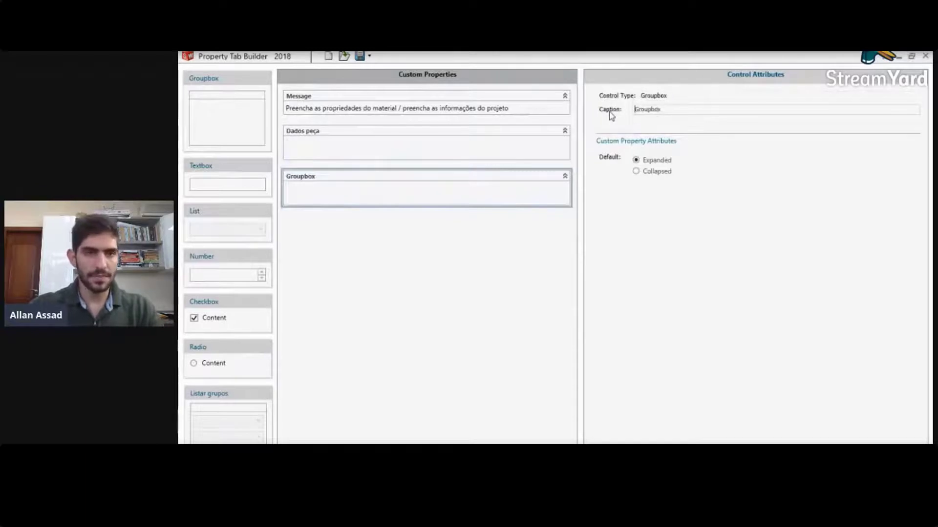
type("Di")
key("BackSpace")
key("BackSpace")
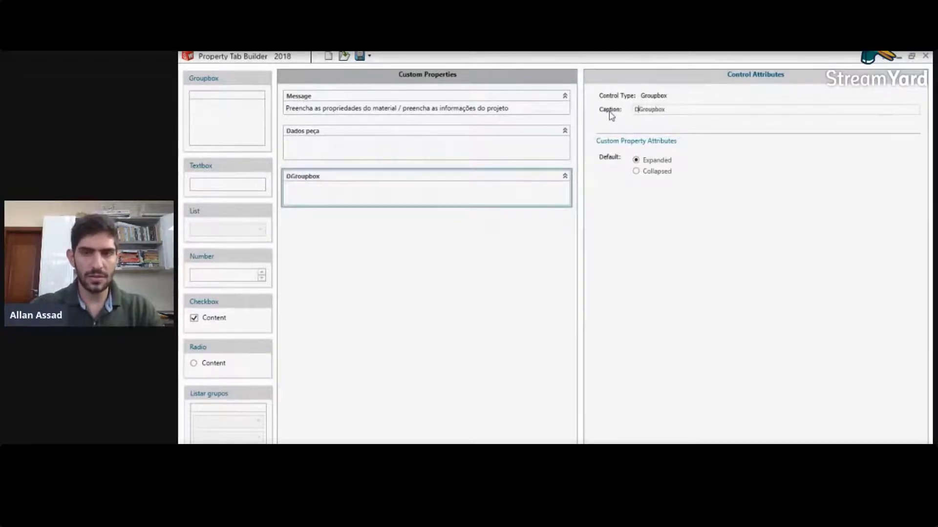
type("DA")
key("BackSpace")
key("BackSpace")
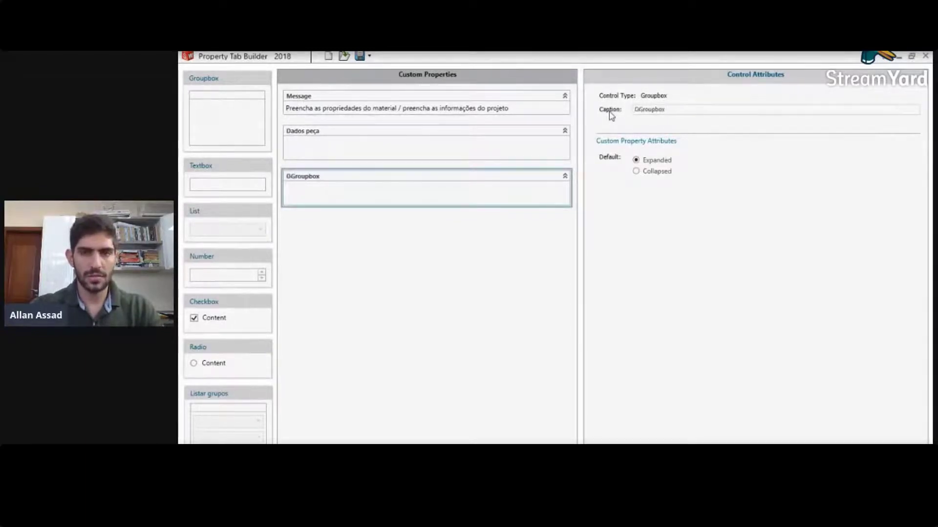
type("DA")
key("BackSpace")
key("BackSpace")
type("Dados ")
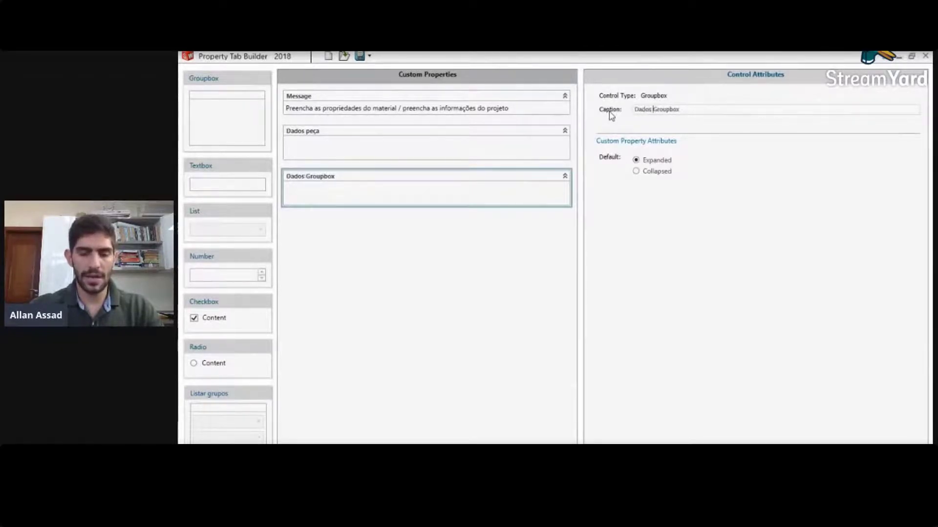
type("projetis")
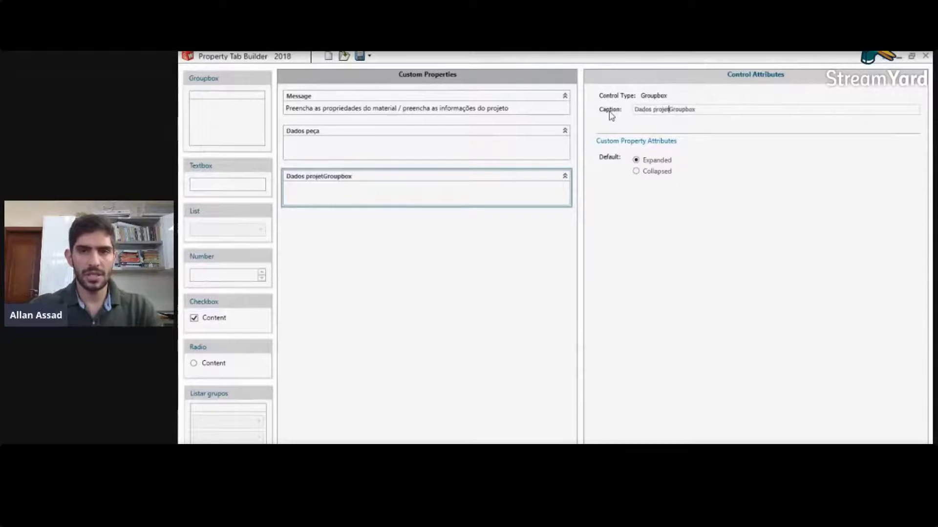
type("ta")
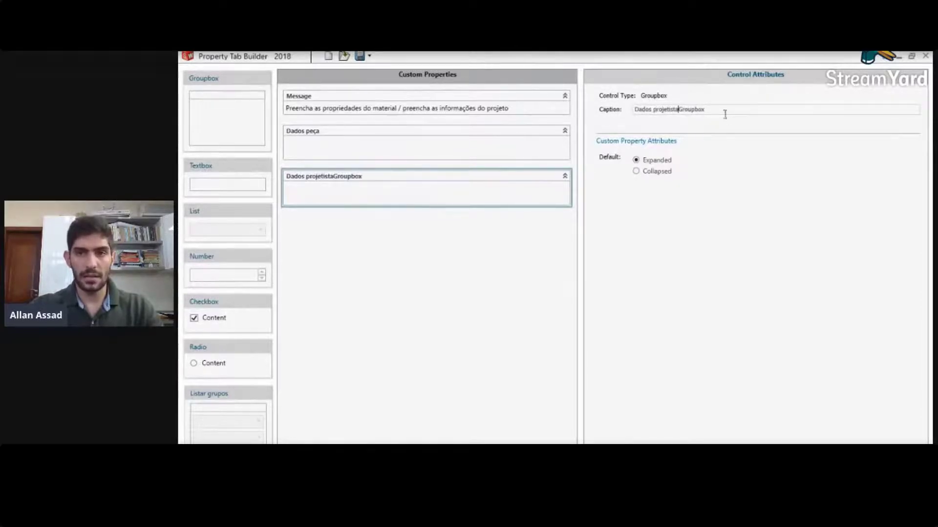
key("BackSpace")
key("BackSpace")
key("BackSpace")
key("BackSpace")
key("BackSpace")
key("BackSpace")
key("BackSpace")
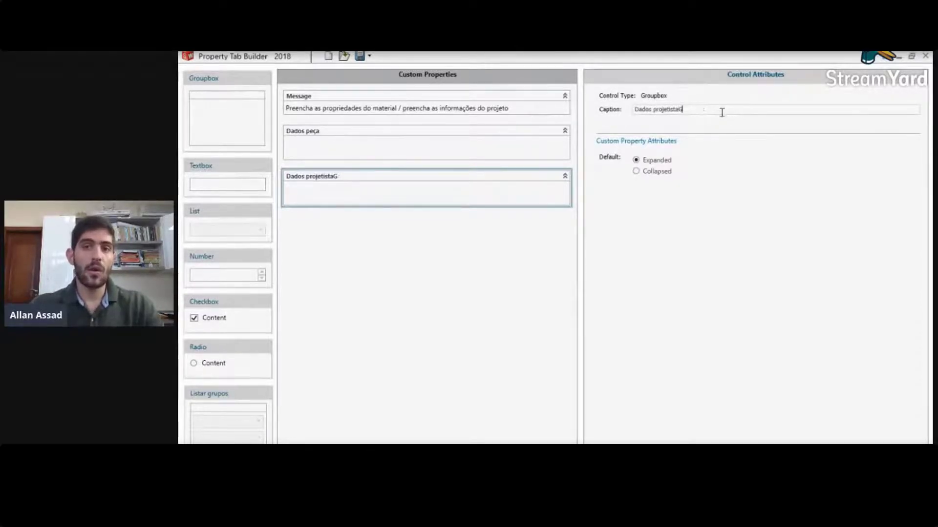
left_click(489, 326)
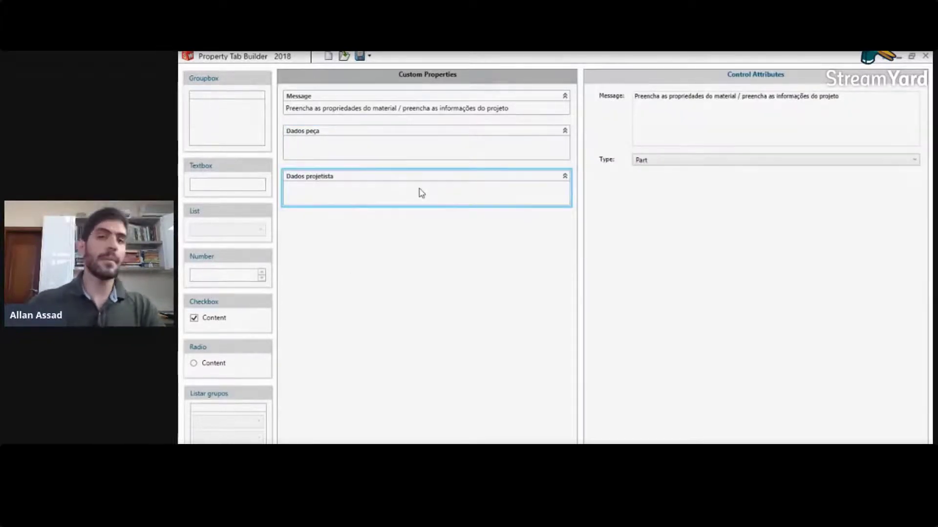
Step: Add a text box to the "Dados peça" group and set both its caption and property name to "Material"
left_click(388, 152)
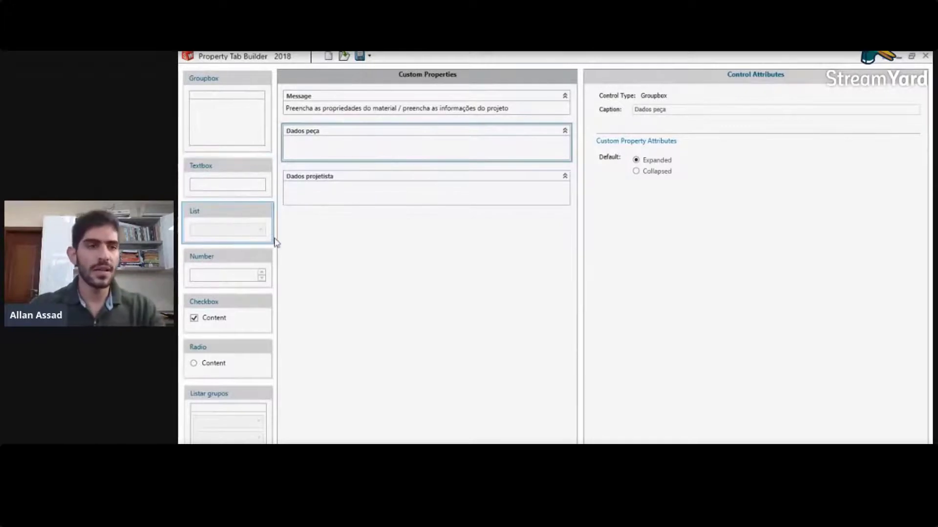
left_click(307, 283)
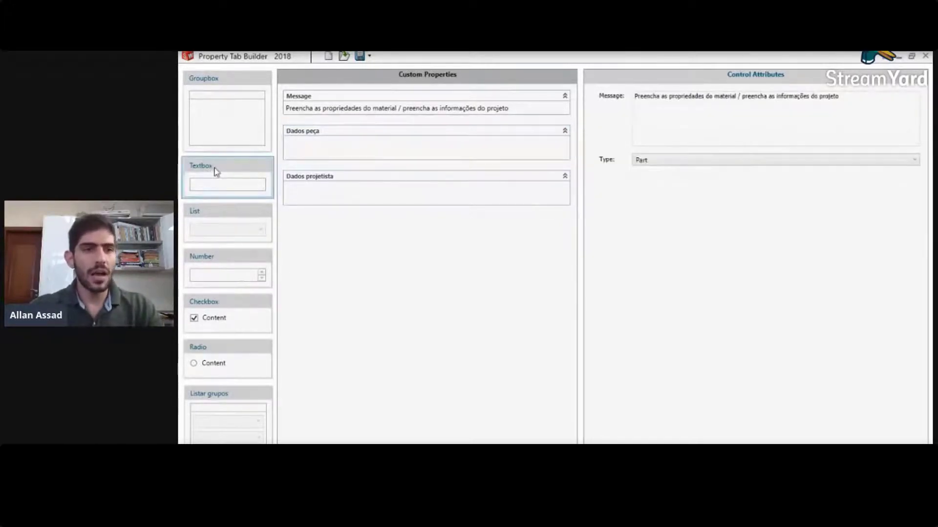
left_click_drag(215, 170, 310, 155)
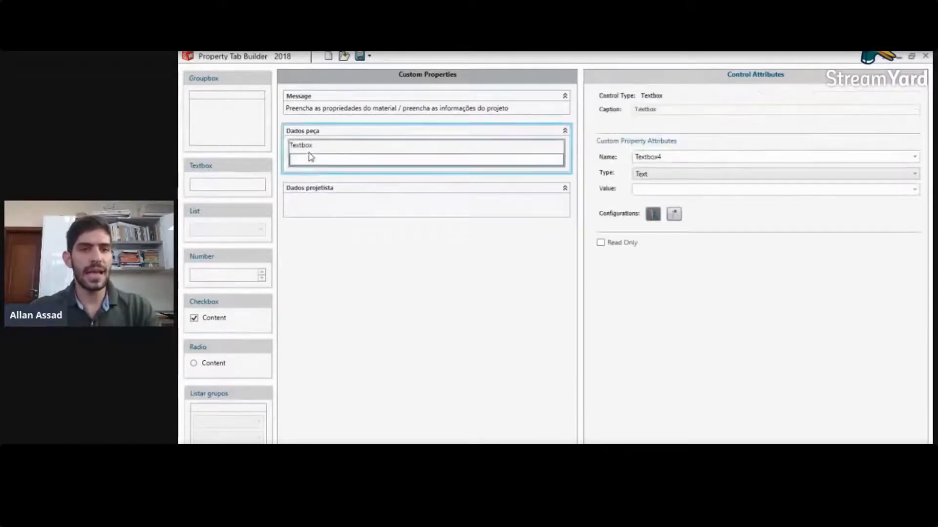
double_click(640, 106)
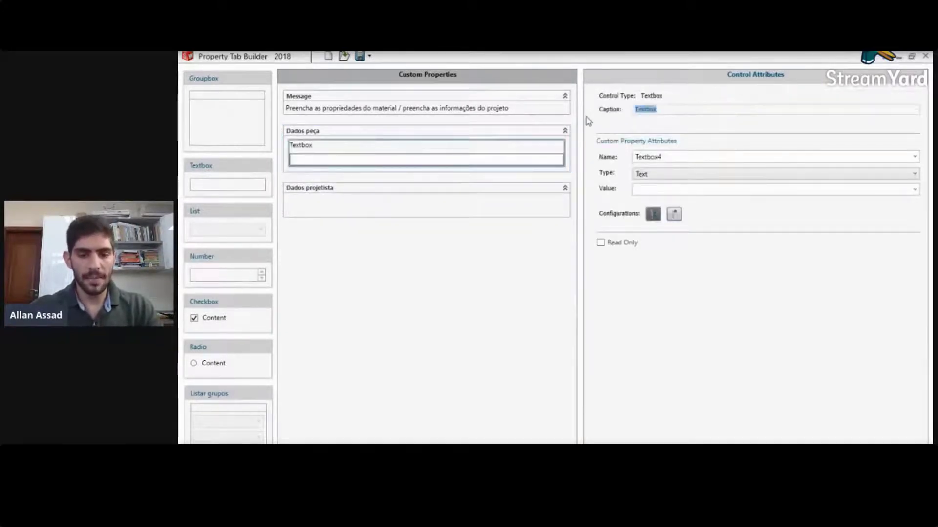
type("Material")
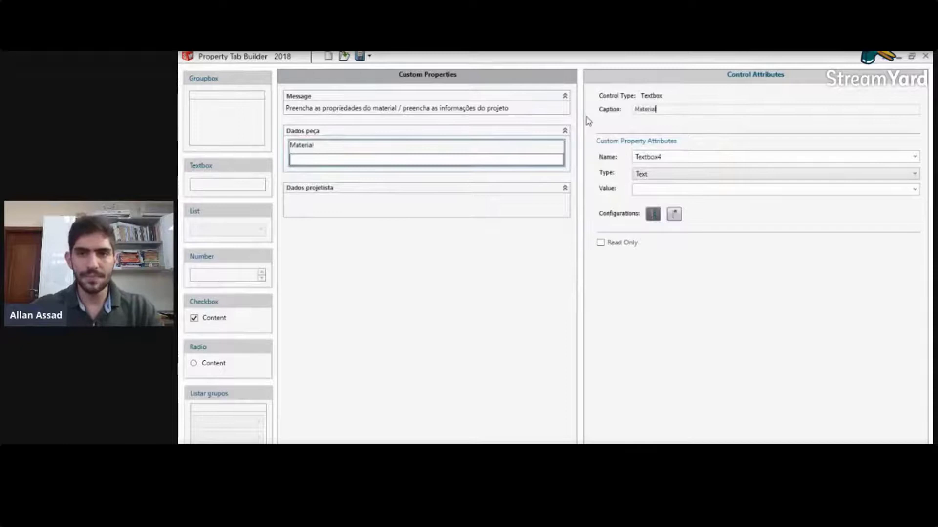
double_click(681, 153)
type("Materi")
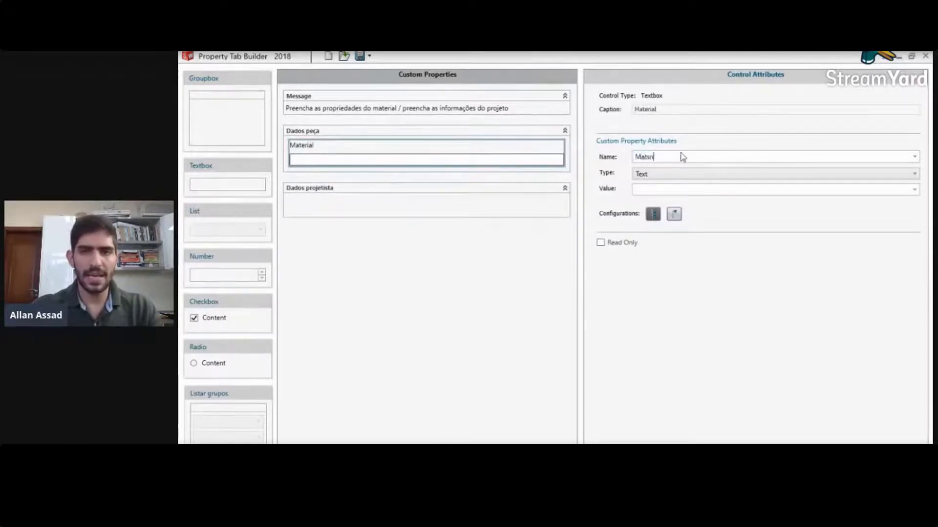
key("BackSpace")
key("BackSpace")
key("BackSpace")
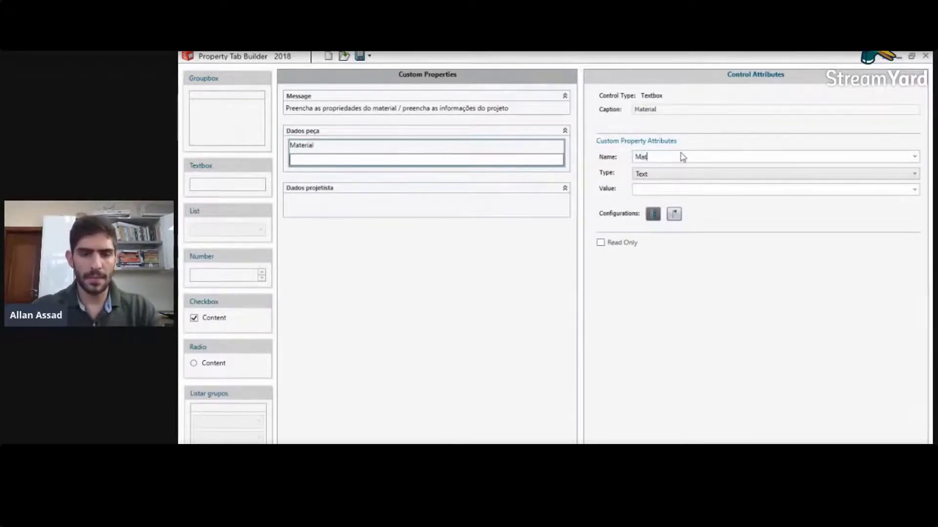
type("erial")
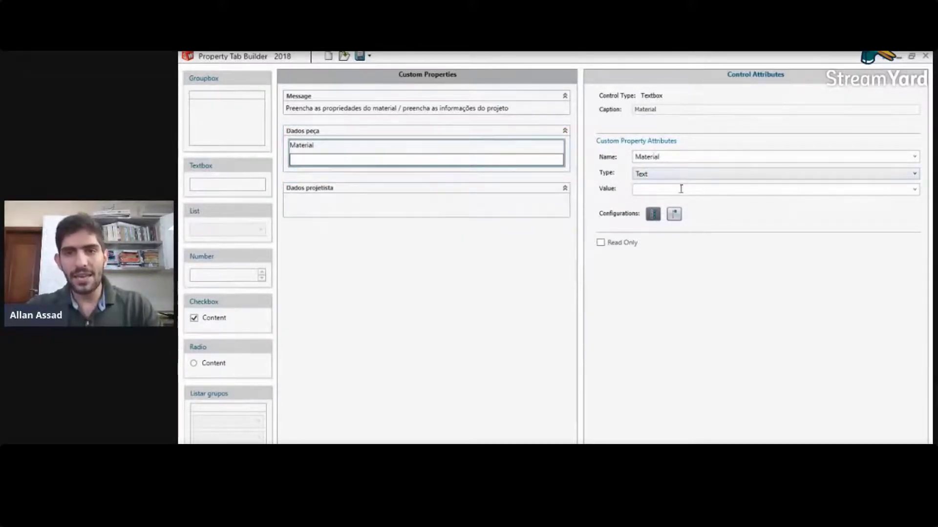
Step: Set the Material text box's default value to [SW-Material]
left_click(701, 190)
left_click(913, 189)
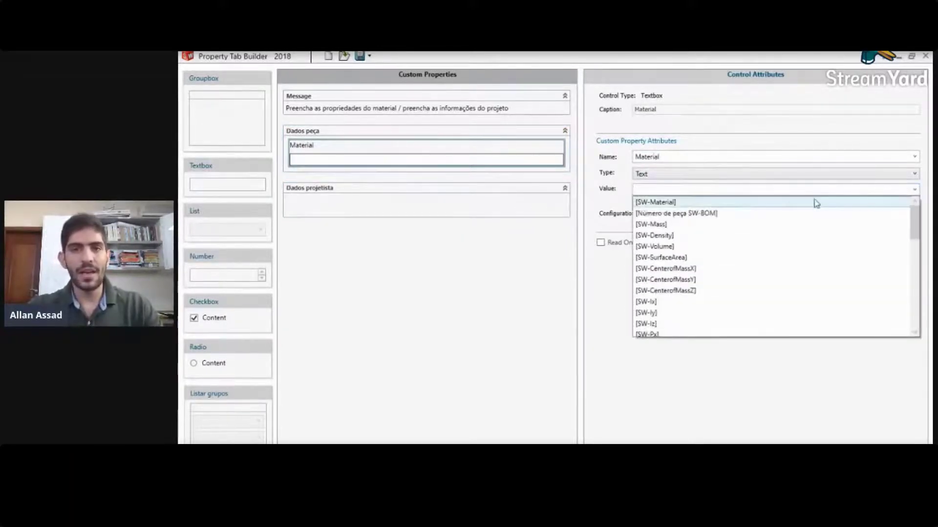
left_click(784, 202)
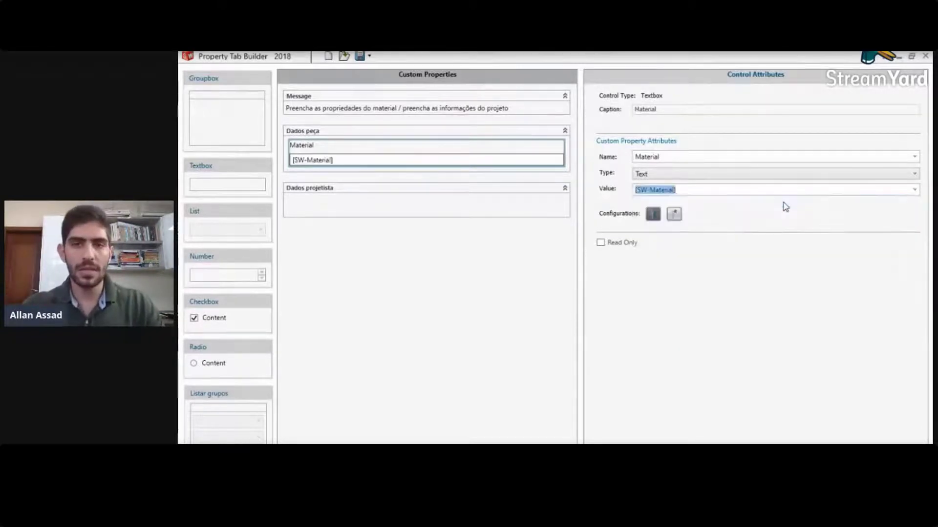
left_click(461, 260)
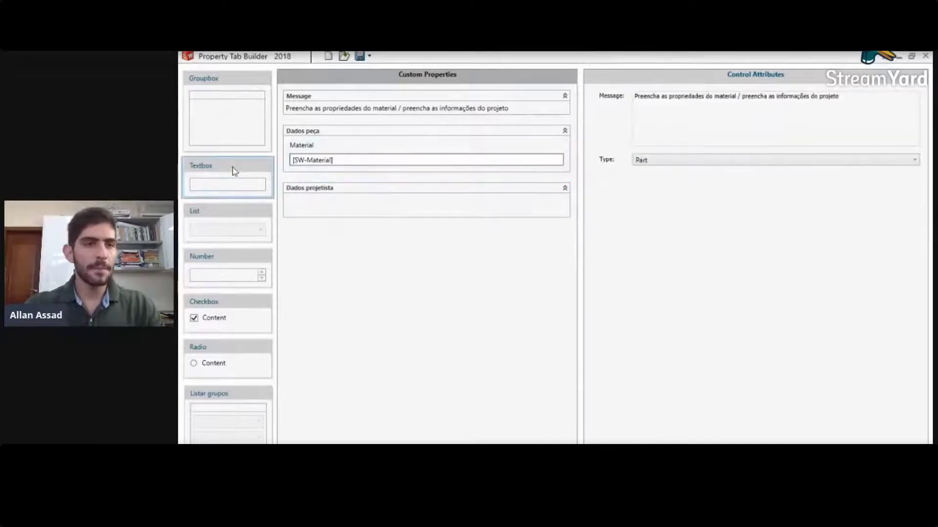
Step: Add a text box below Material in the "Dados peça" group, with "Peso" as both its caption and property name
left_click_drag(233, 170, 331, 171)
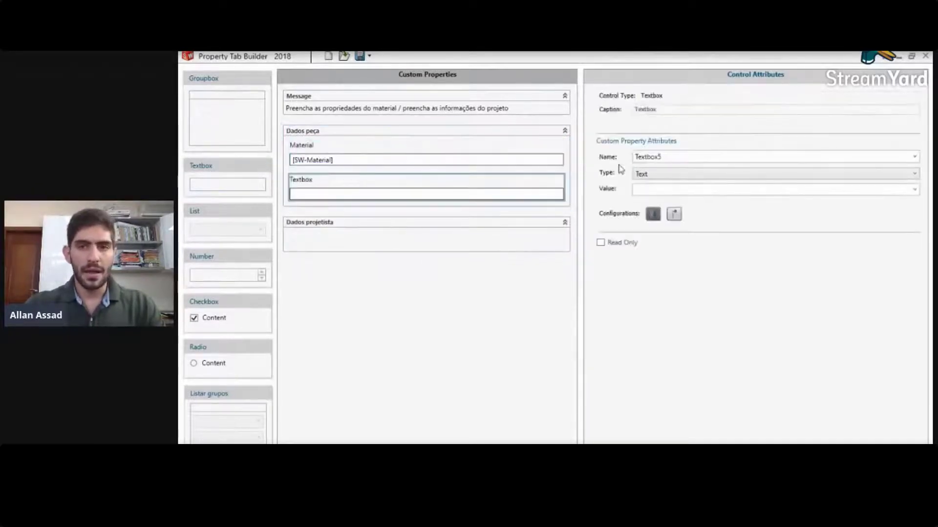
left_click_drag(679, 114, 602, 119)
type("Peso")
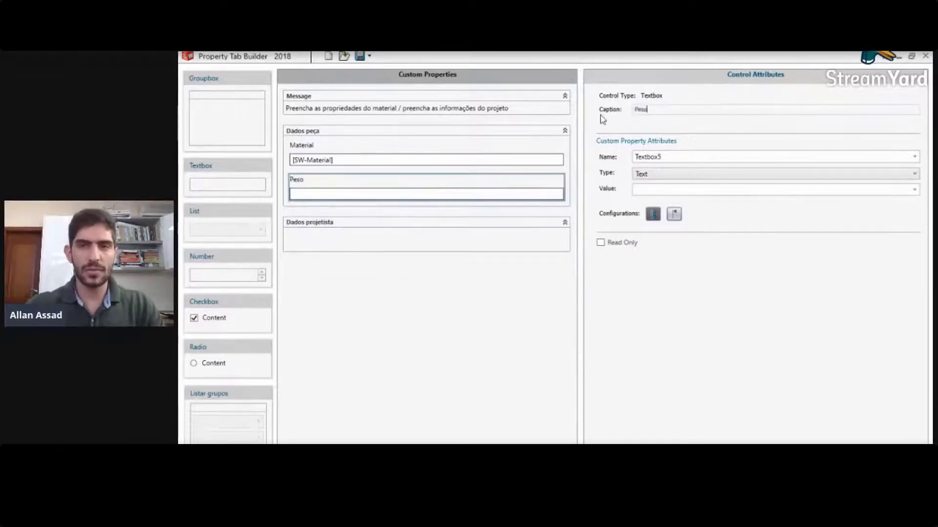
double_click(667, 157)
type("Pe")
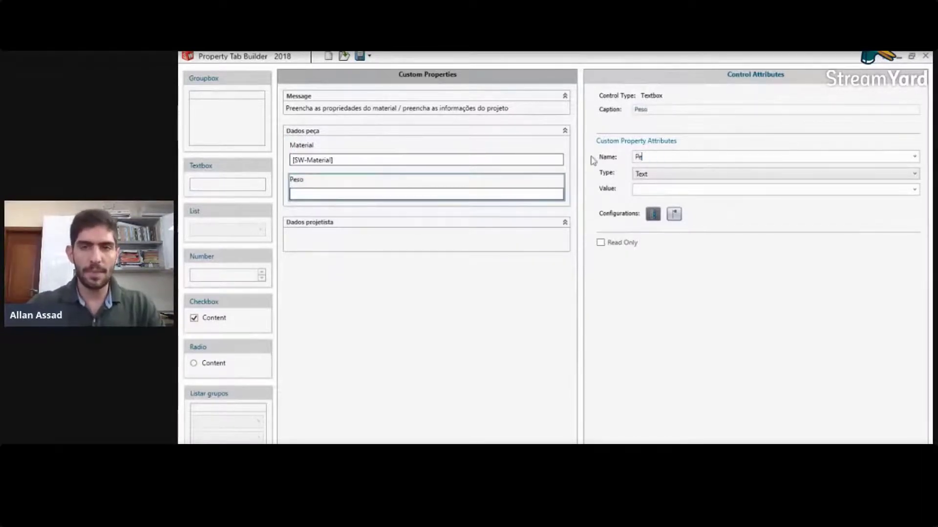
type("so")
Step: Link the Peso text box's value to [SW-Mass]
left_click(659, 191)
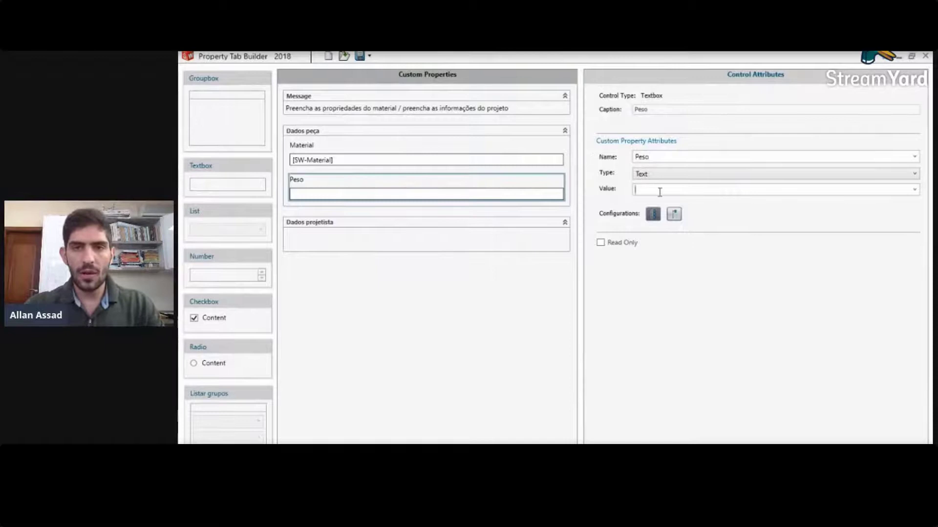
left_click(915, 190)
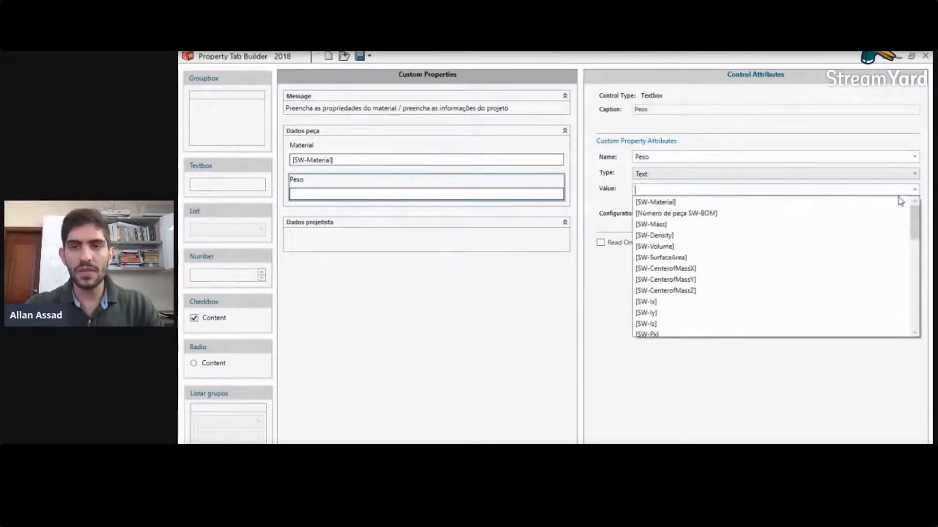
left_click(838, 224)
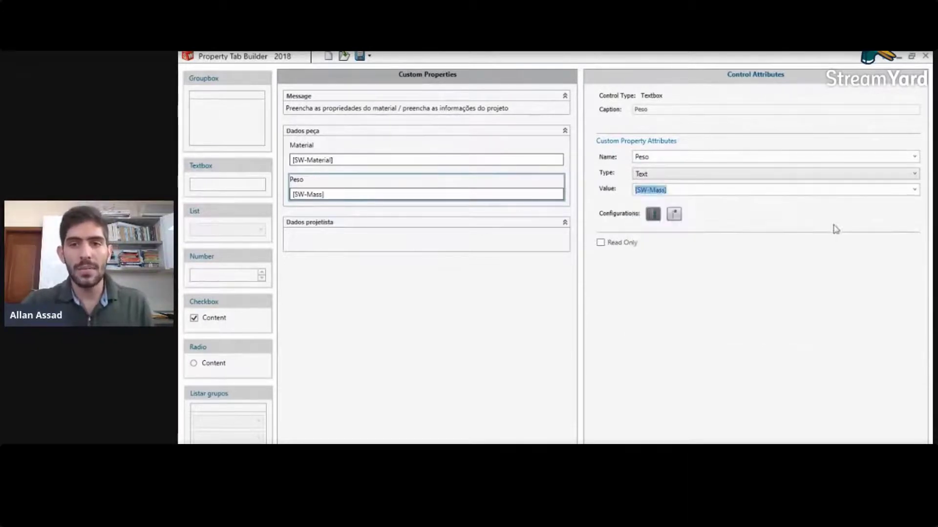
left_click(420, 347)
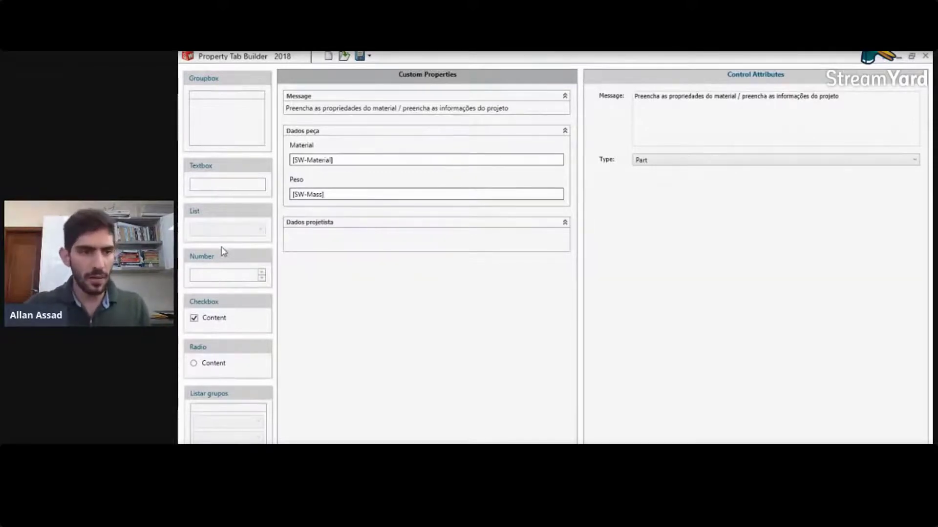
Step: Add a list control below Peso in the "Dados peça" group, with "Tipo de solda" as both its caption and property name
left_click_drag(222, 215, 325, 215)
left_click_drag(661, 109, 606, 102)
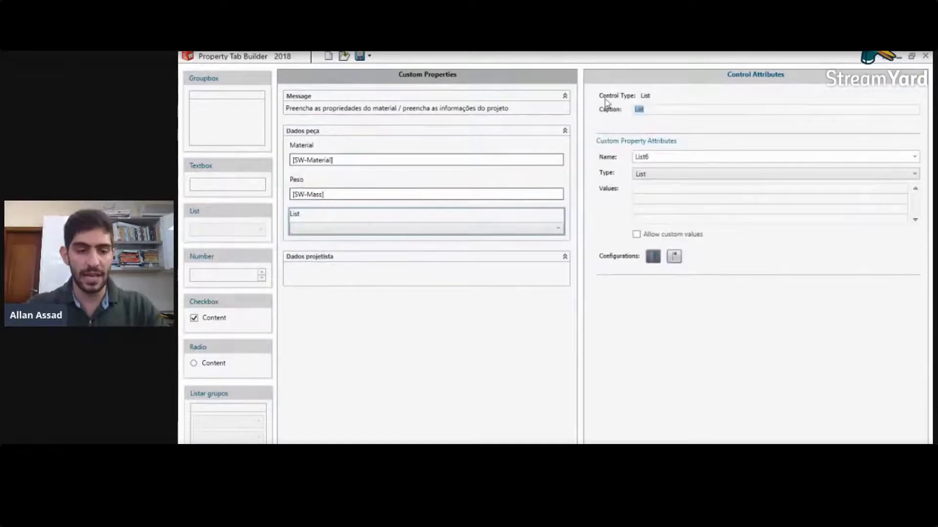
type("Trat")
key("BackSpace")
key("BackSpace")
key("BackSpace")
key("BackSpace")
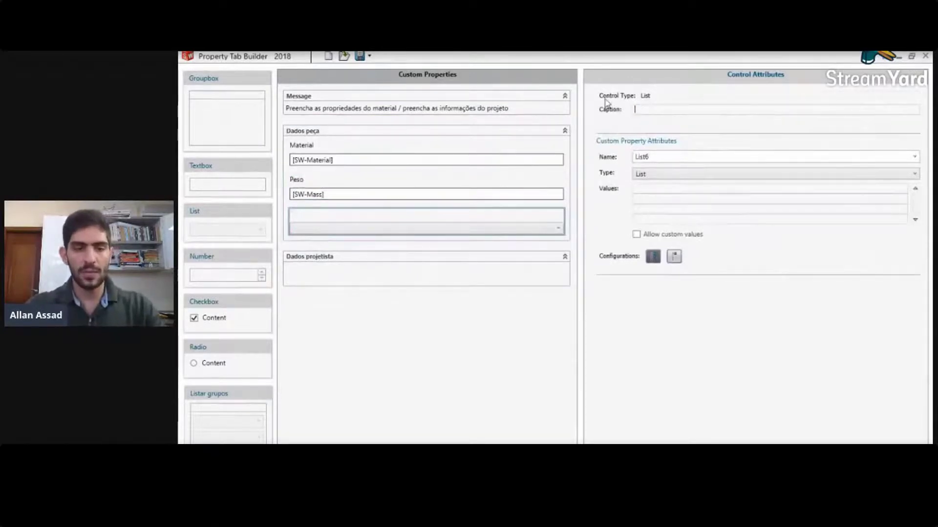
type("Tipo de solda")
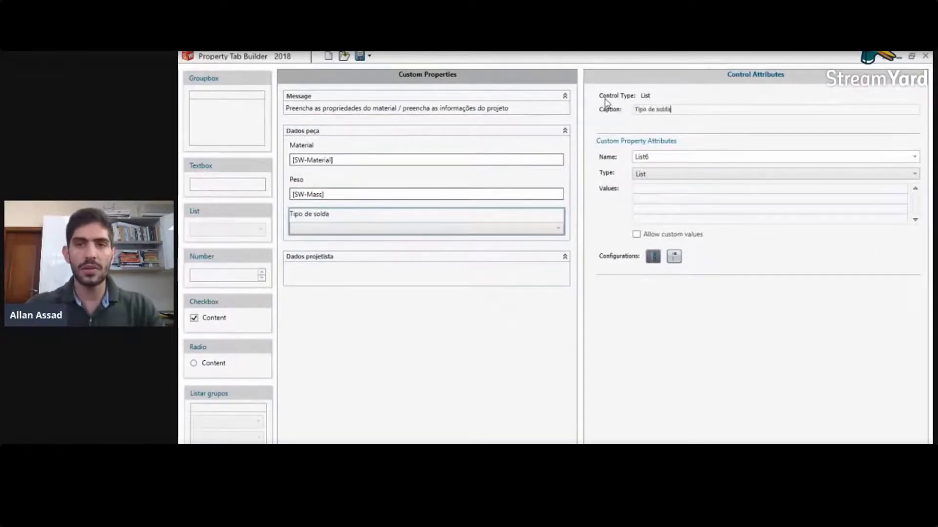
left_click_drag(655, 156, 593, 167)
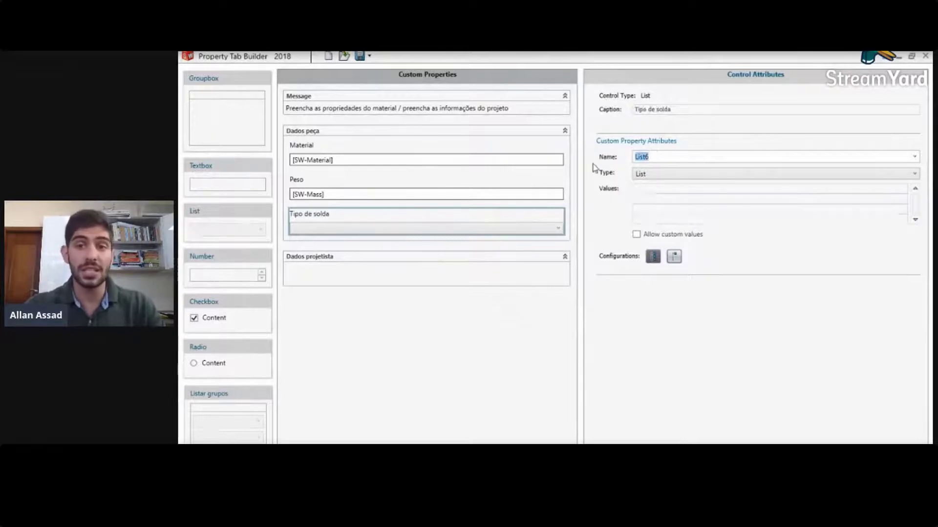
type("Tipo d")
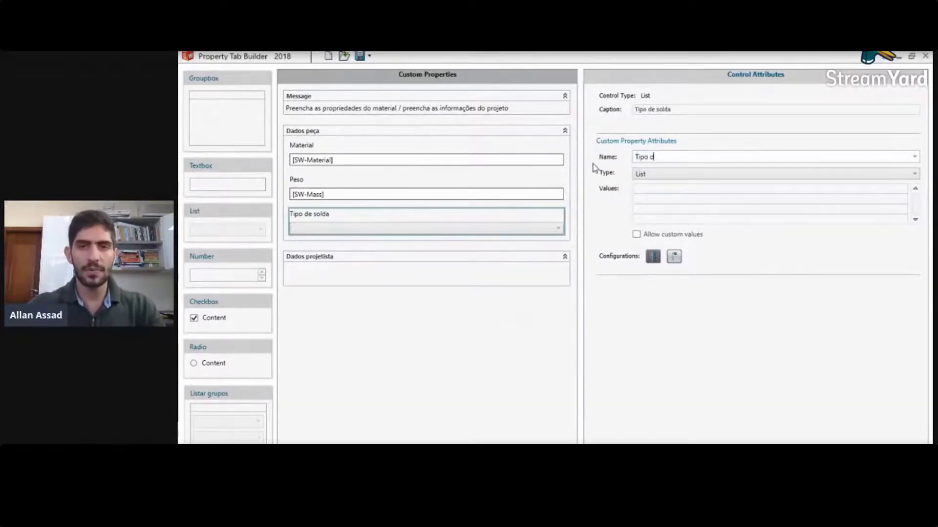
type("e sod")
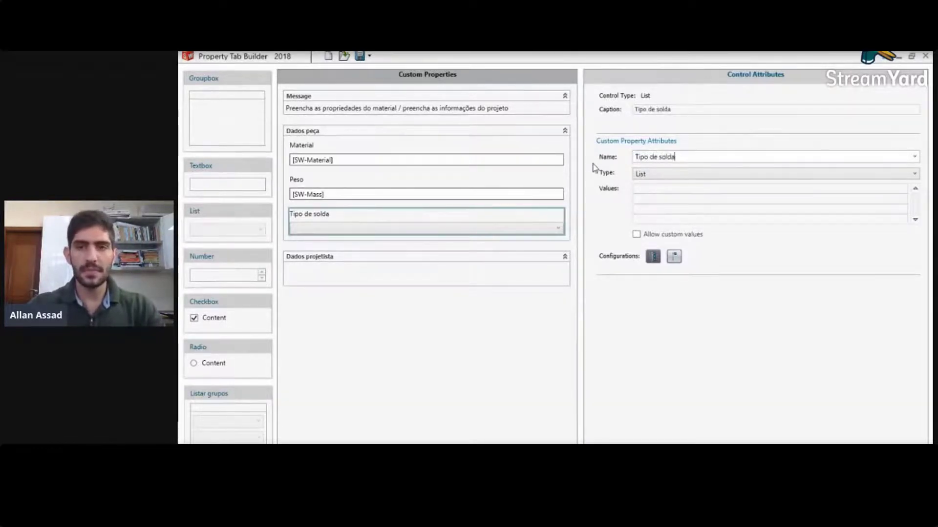
Step: Fill the Tipo de solda list's values with MIG/MAG, TIG and Eletrodo rev
left_click(642, 189)
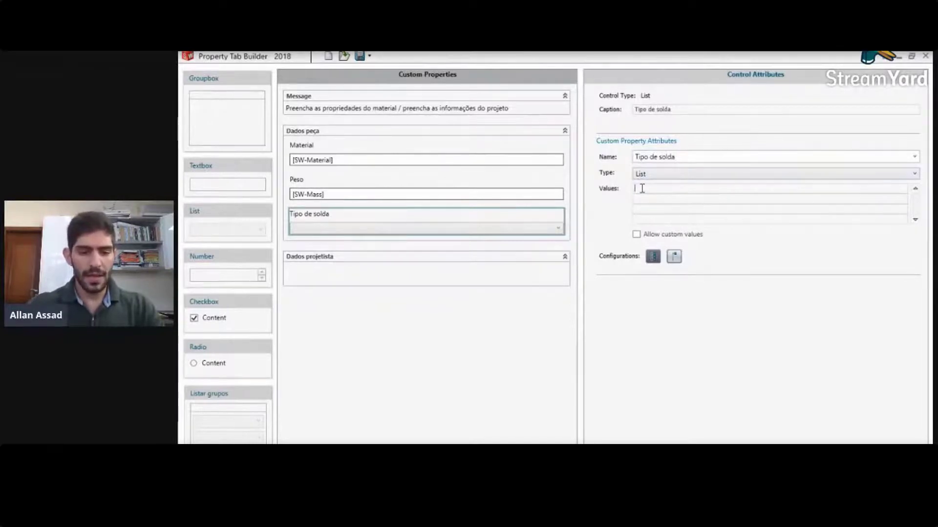
type("Solda")
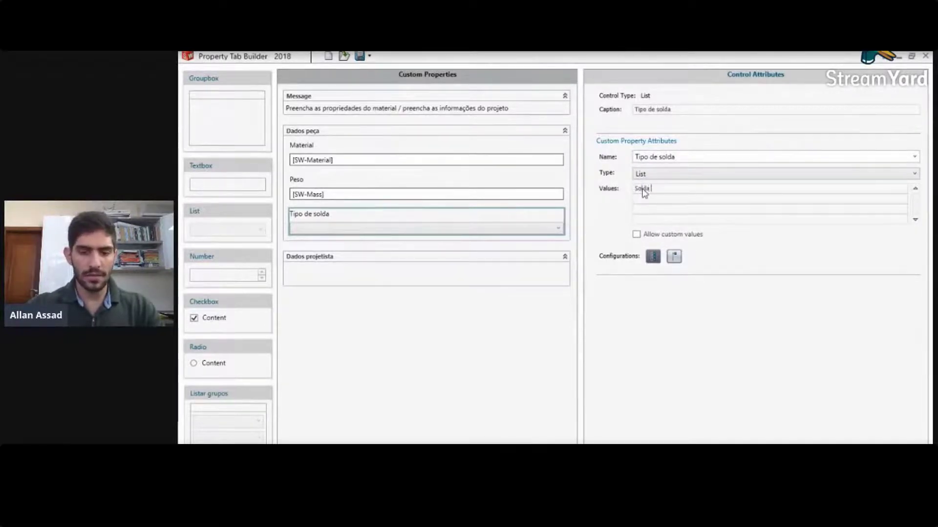
type(" MIG/MAG")
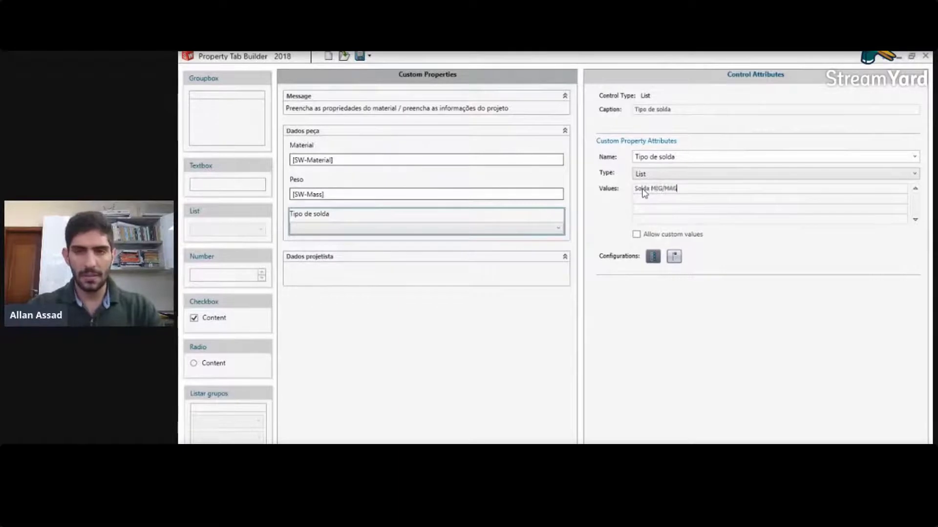
key("Return")
type("Solda")
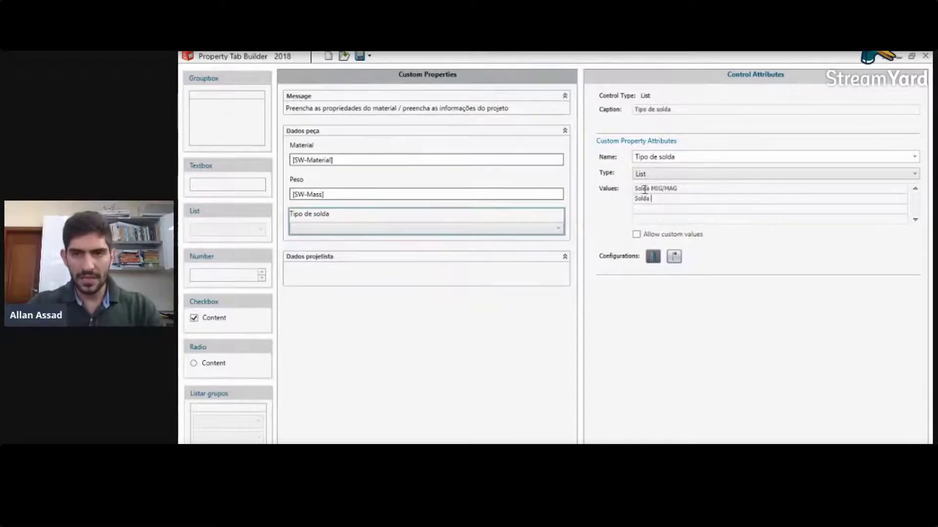
left_click_drag(651, 189, 620, 198)
key("BackSpace")
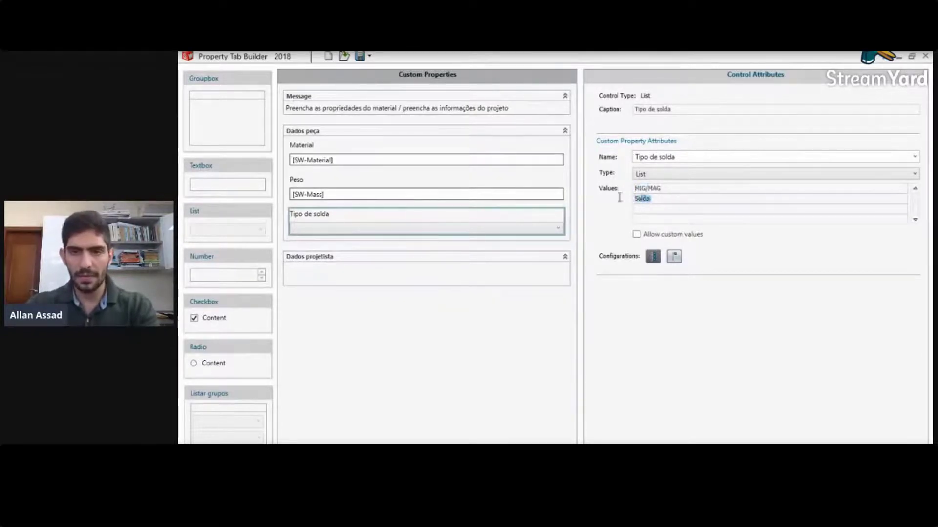
key("BackSpace")
type("TIG")
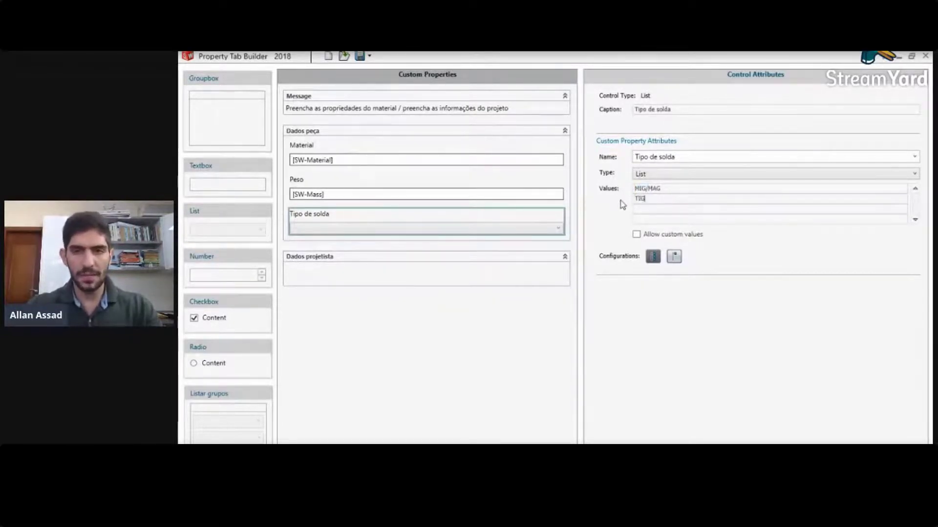
key("Return")
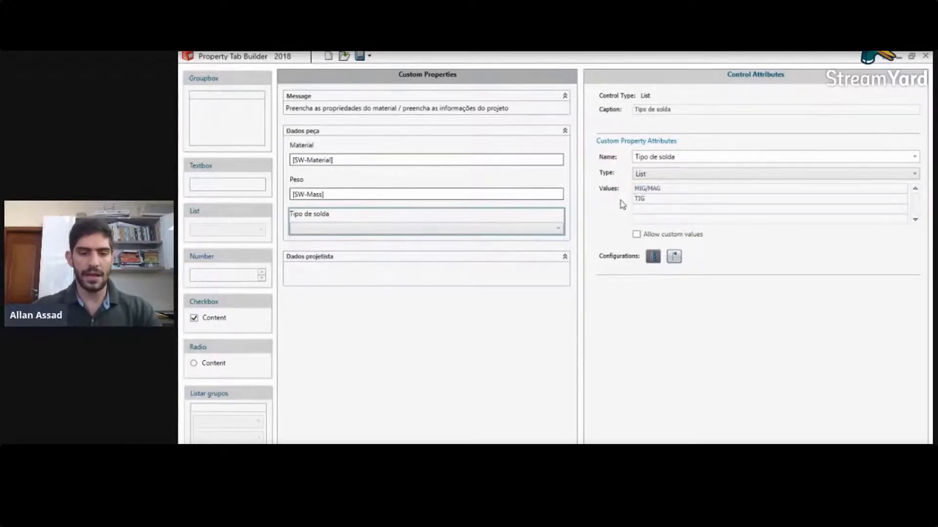
type("Eletrodo")
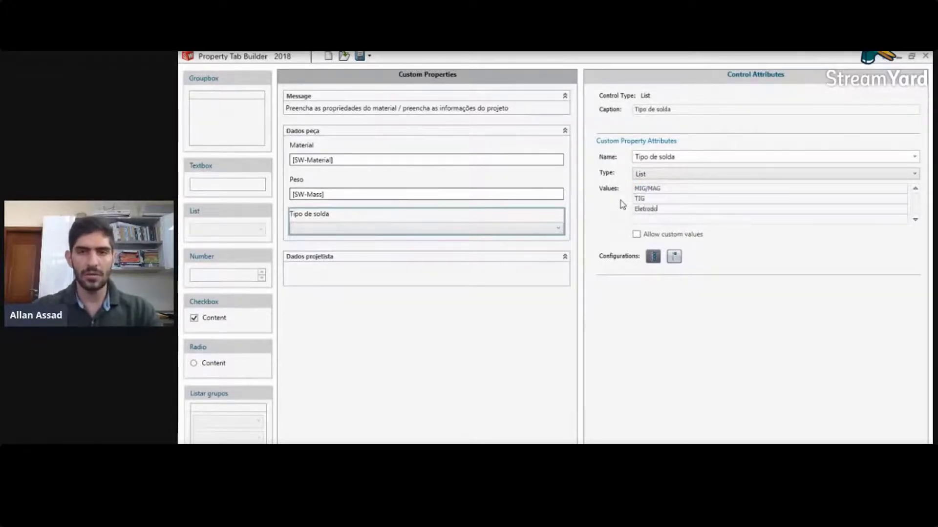
type(" rev.")
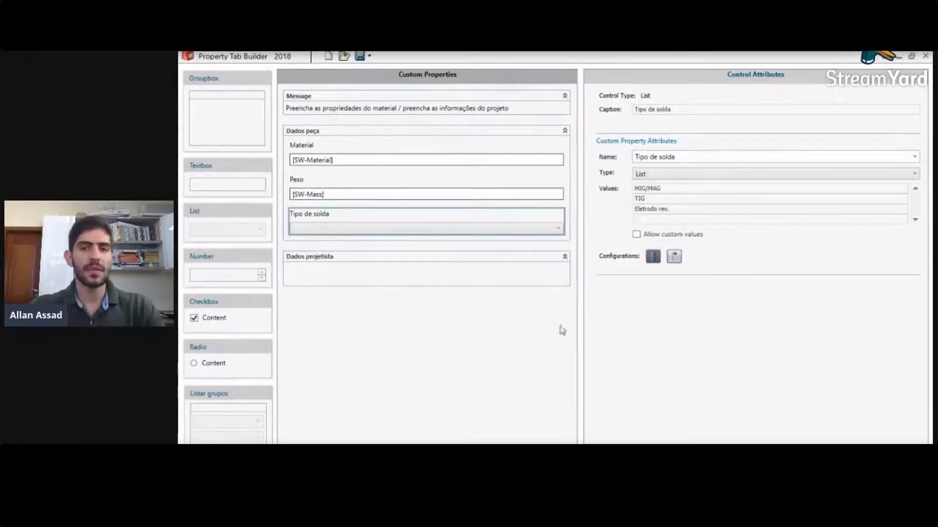
Step: Preview the options offered by the Tipo de solda list in the form
left_click(451, 338)
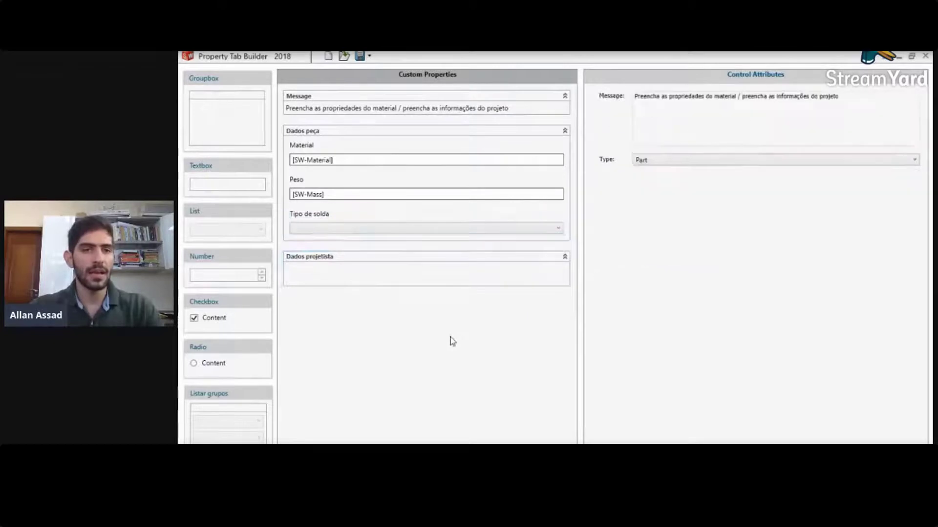
left_click(371, 233)
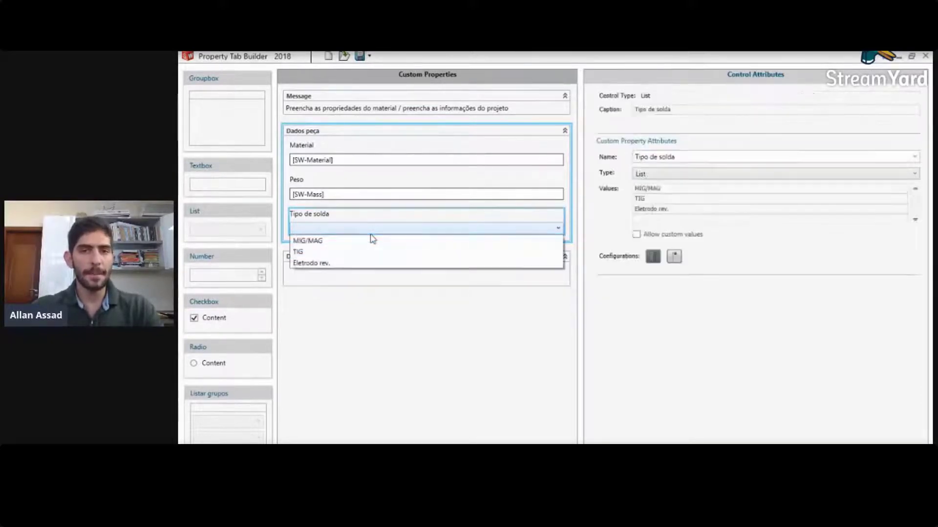
left_click(366, 312)
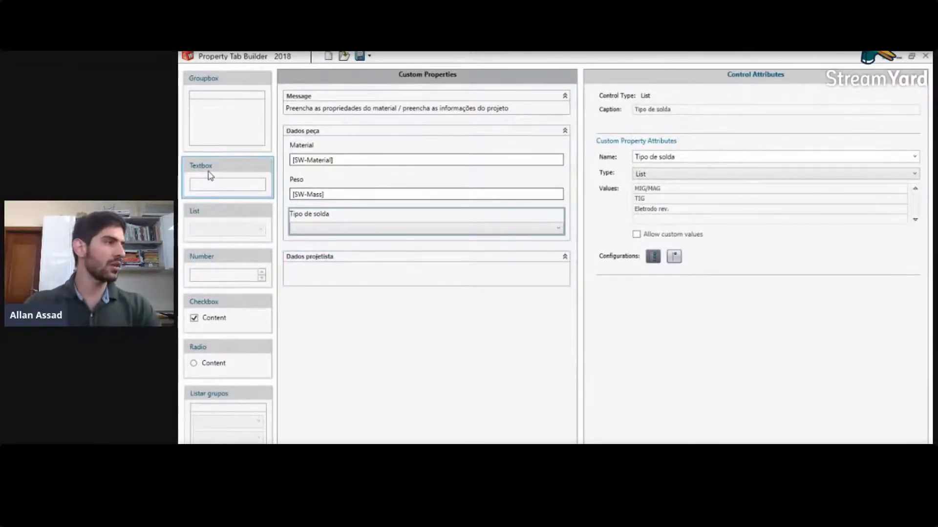
Step: Add a textbox to the Dados projetista group with caption and property name Projetista, leaving its value empty
left_click_drag(205, 173, 313, 276)
left_click_drag(669, 110, 517, 112)
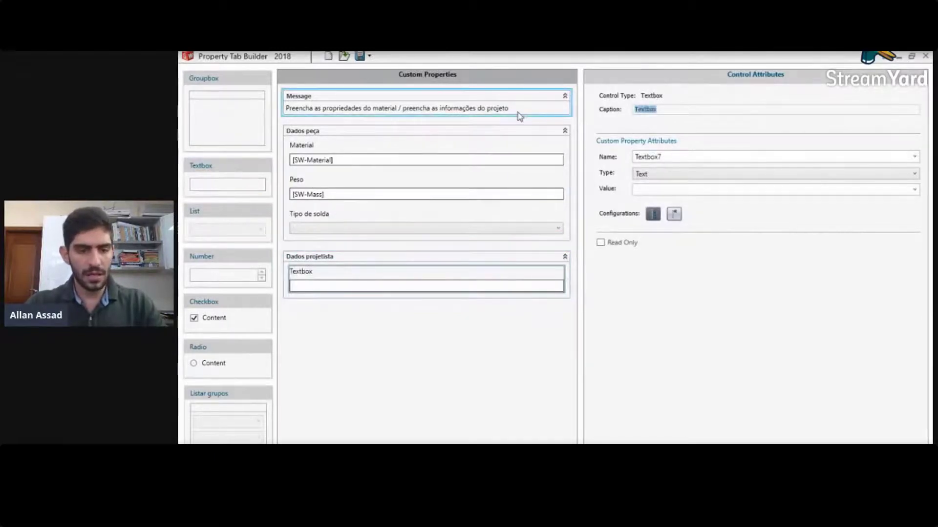
type("Pro")
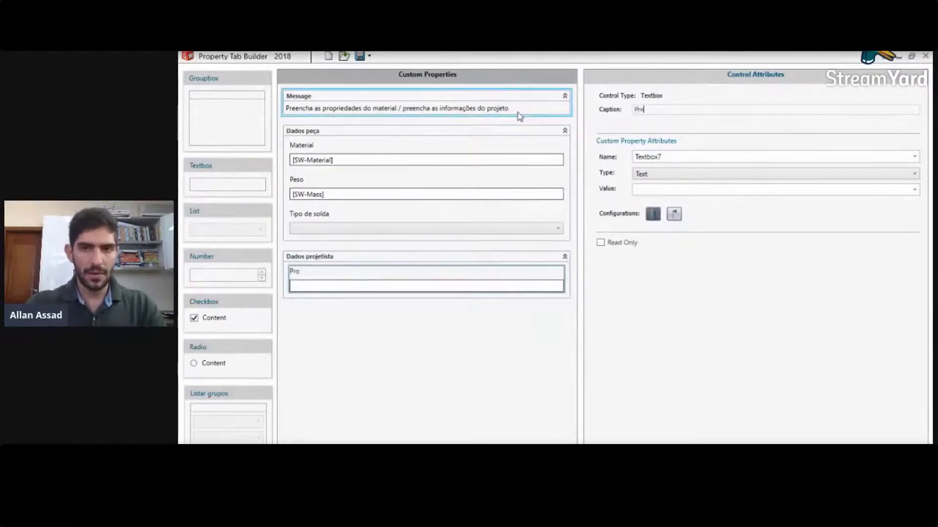
type("jetist")
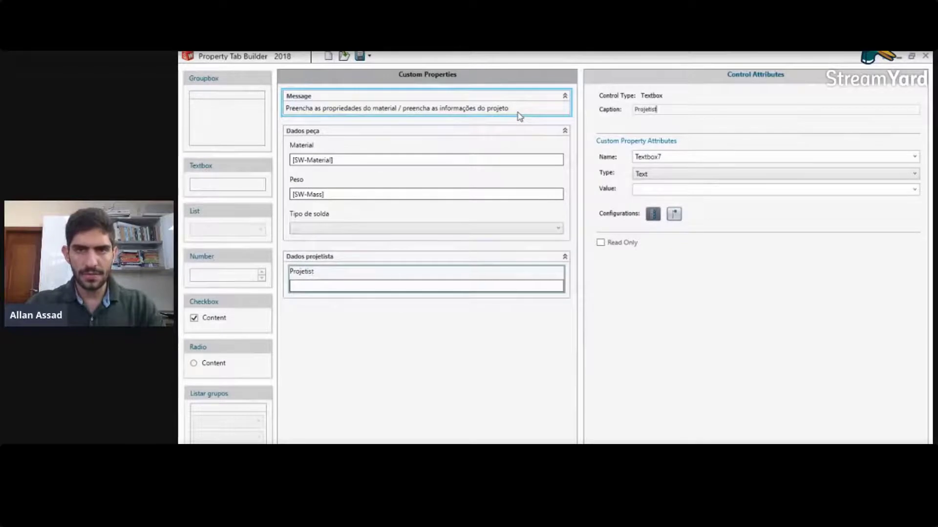
type("a")
double_click(648, 158)
type("P")
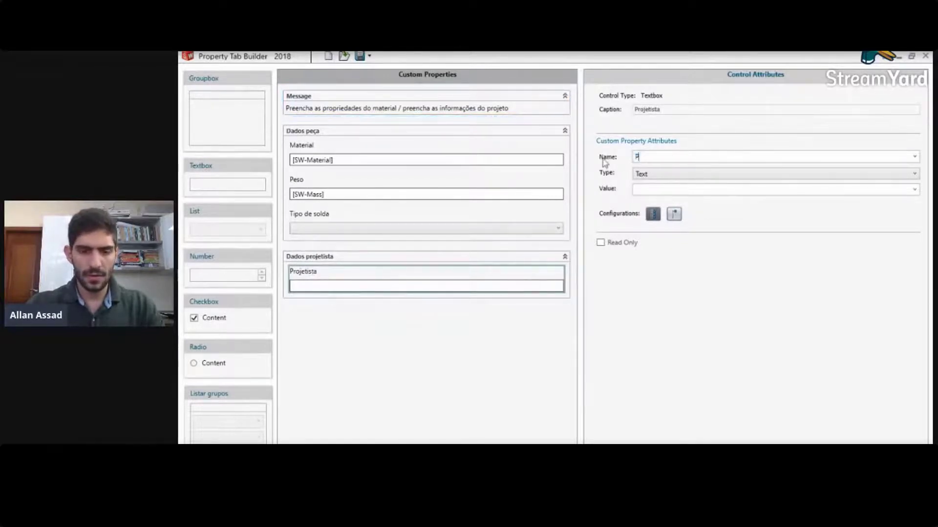
type("rojetista")
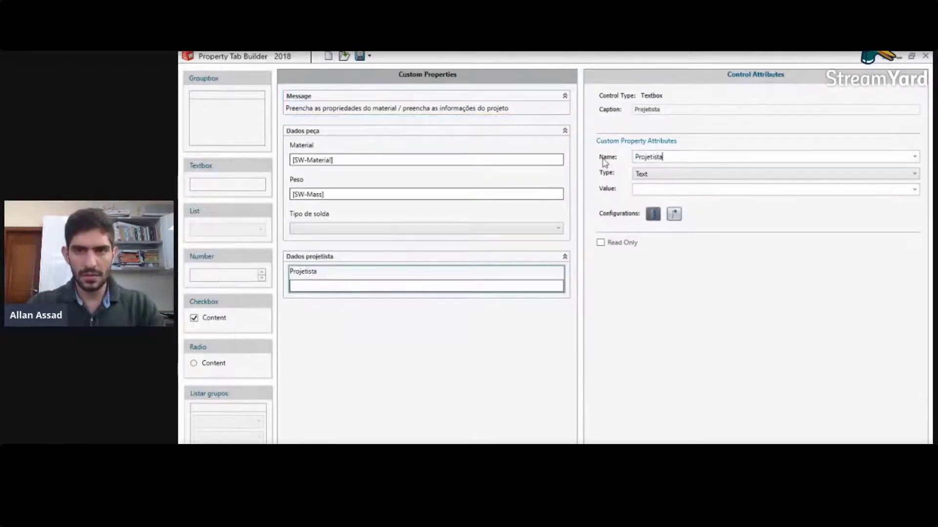
left_click(650, 189)
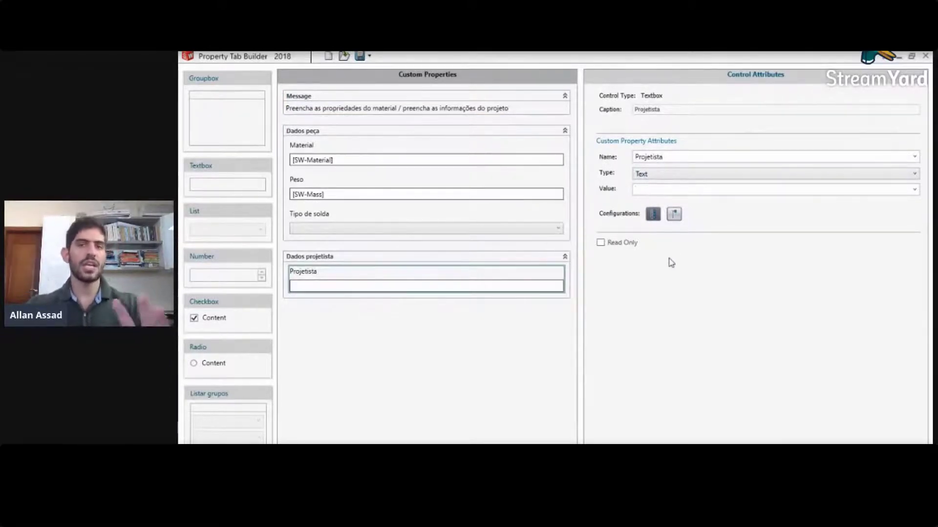
Step: Save the form as a part properties template named Aula 09 in the TEMPLATES PERSONALIZADOS folder
left_click(370, 57)
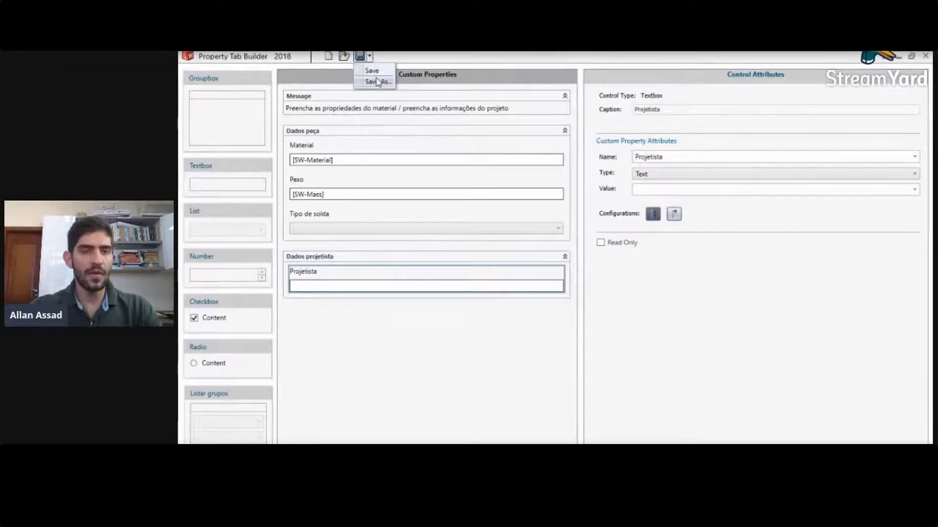
left_click(378, 81)
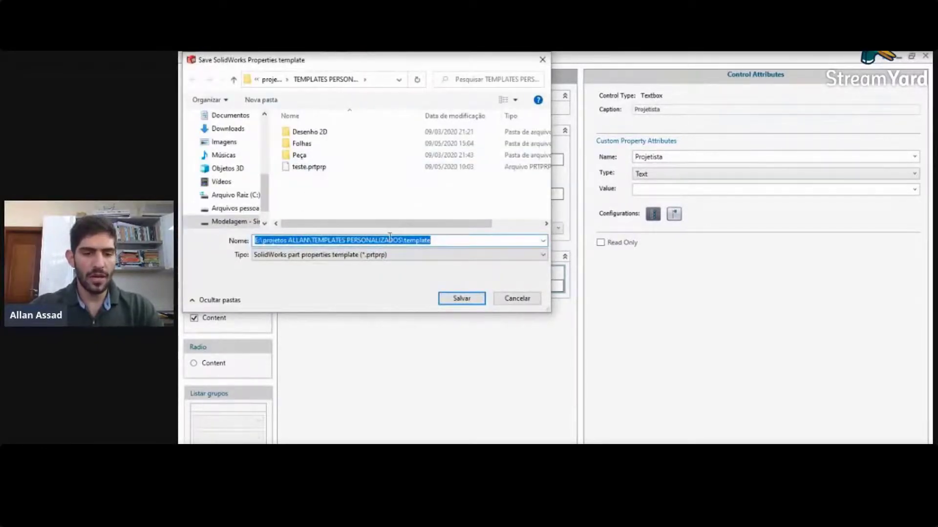
type("Aula ")
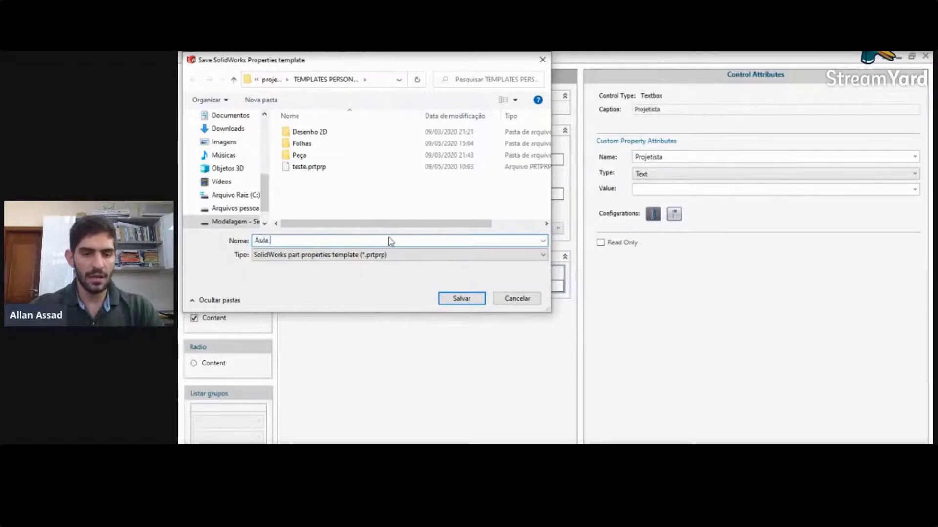
type("09")
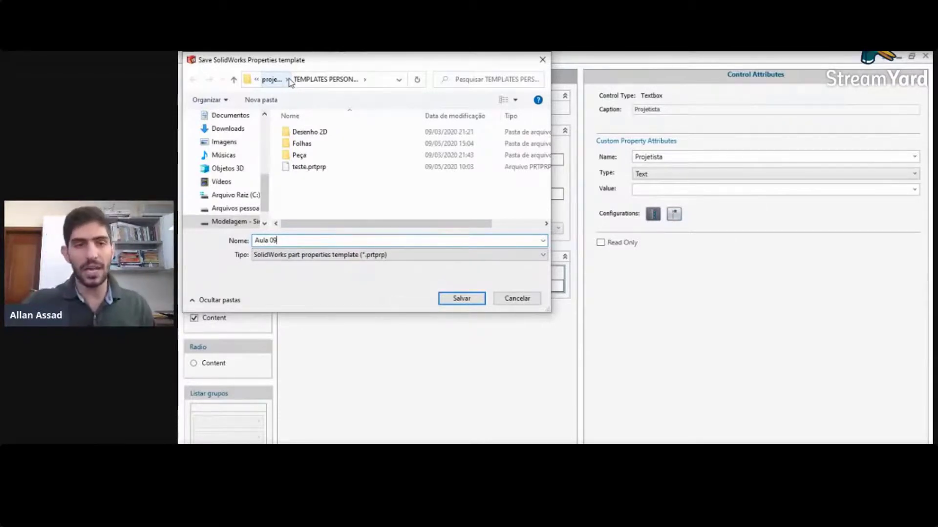
left_click(460, 298)
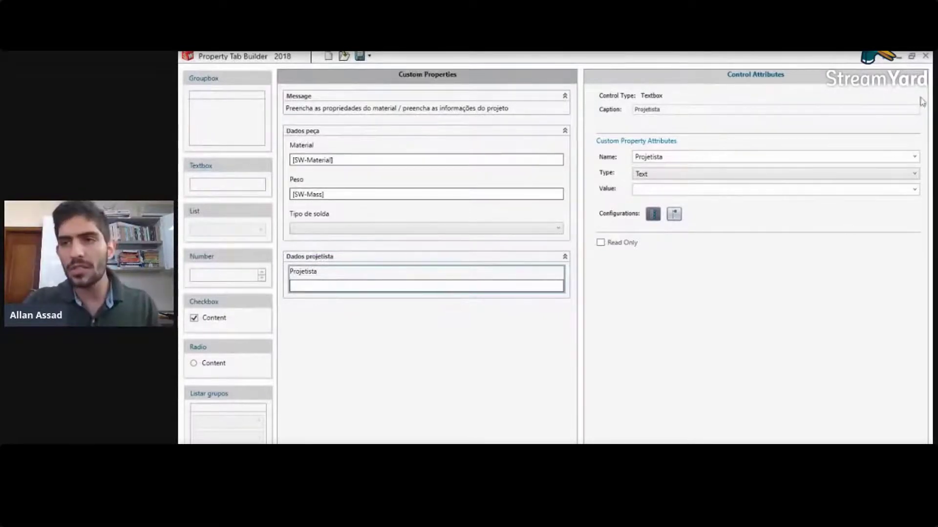
Step: Close the Property Tab Builder, and close the open Suporte_maq part and the drawing in SOLIDWORKS
left_click(923, 59)
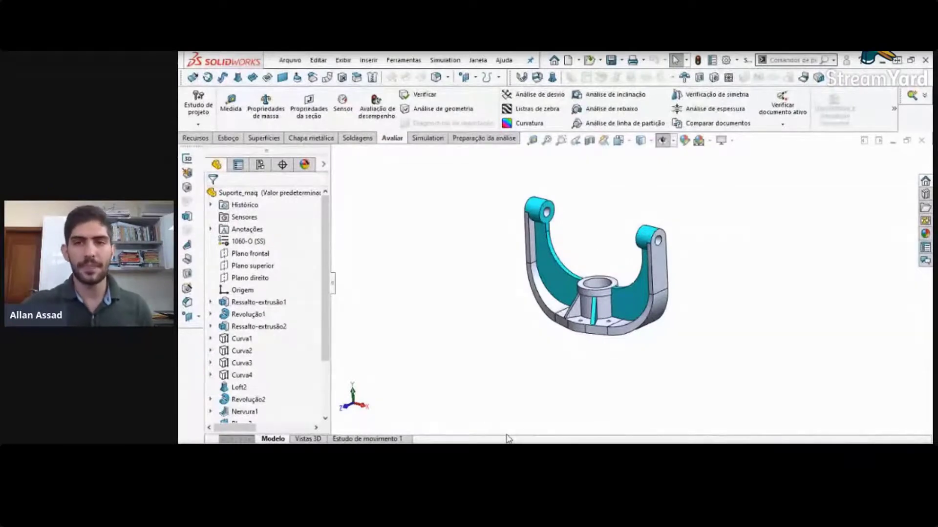
left_click(921, 141)
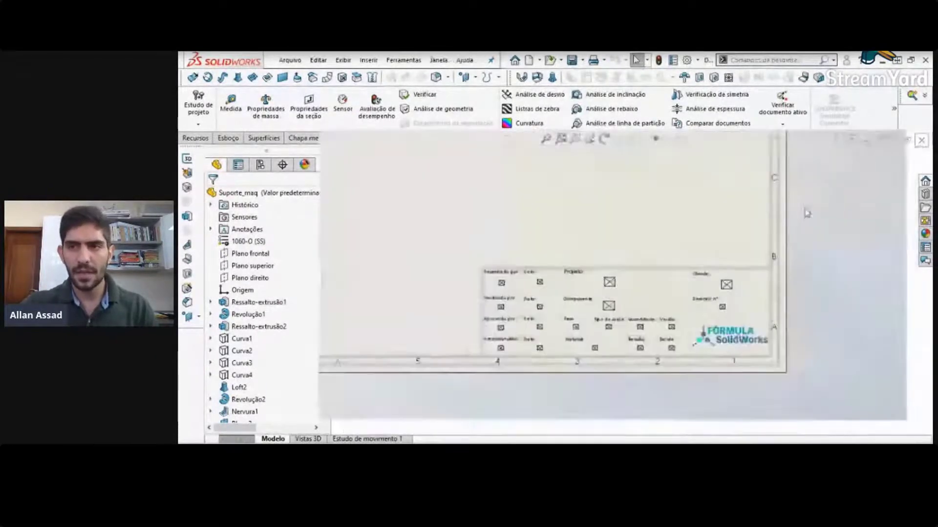
left_click(921, 141)
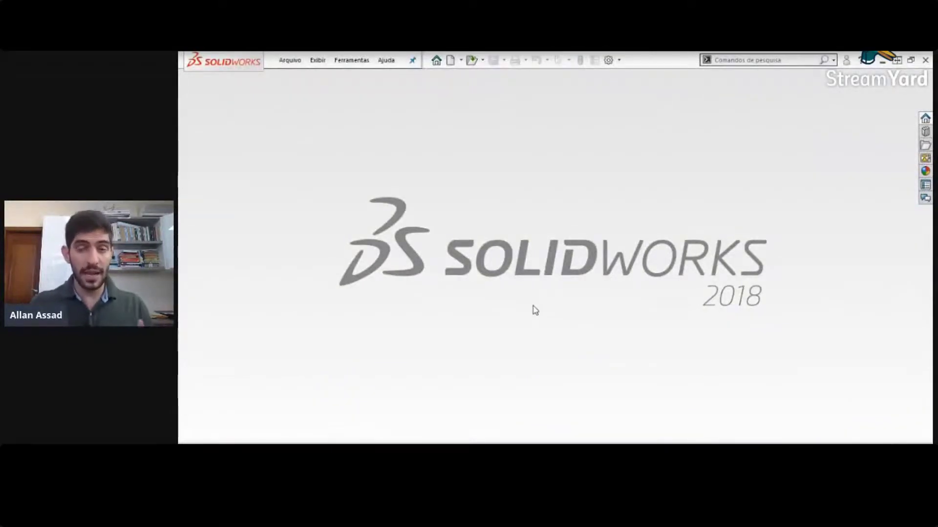
Step: Create a new part (Peça) document
left_click(292, 61)
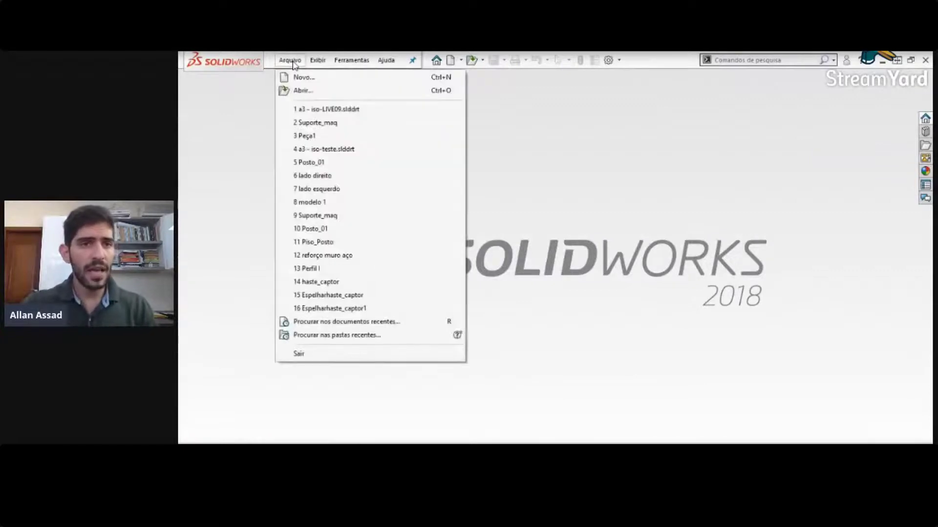
left_click(247, 104)
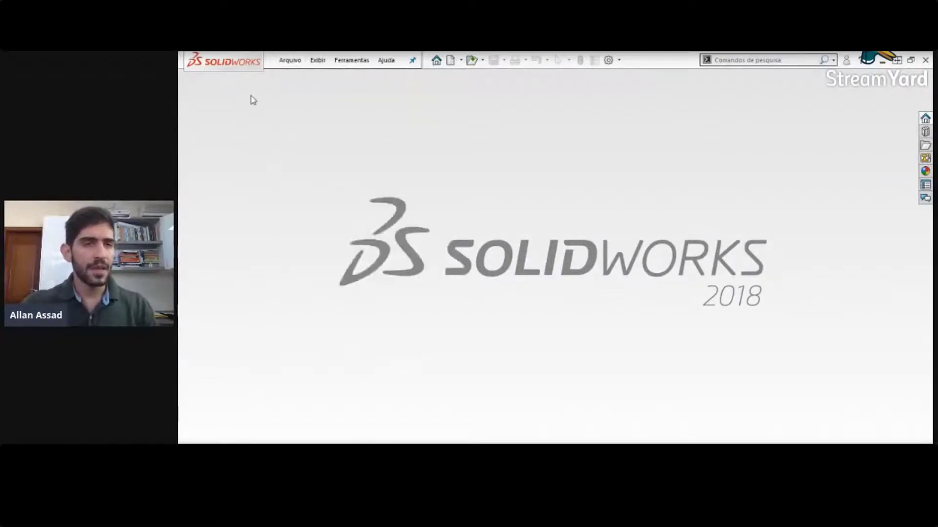
left_click(290, 61)
left_click(296, 77)
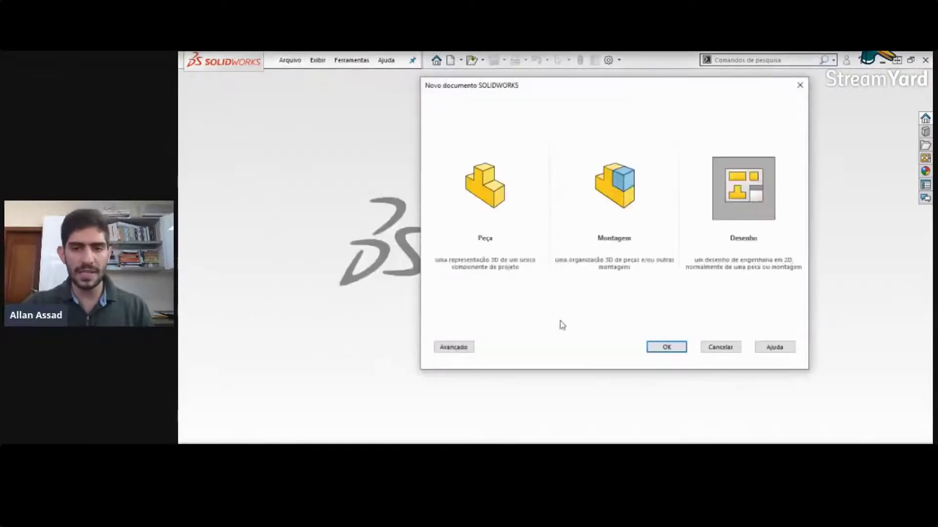
left_click(490, 195)
left_click(670, 348)
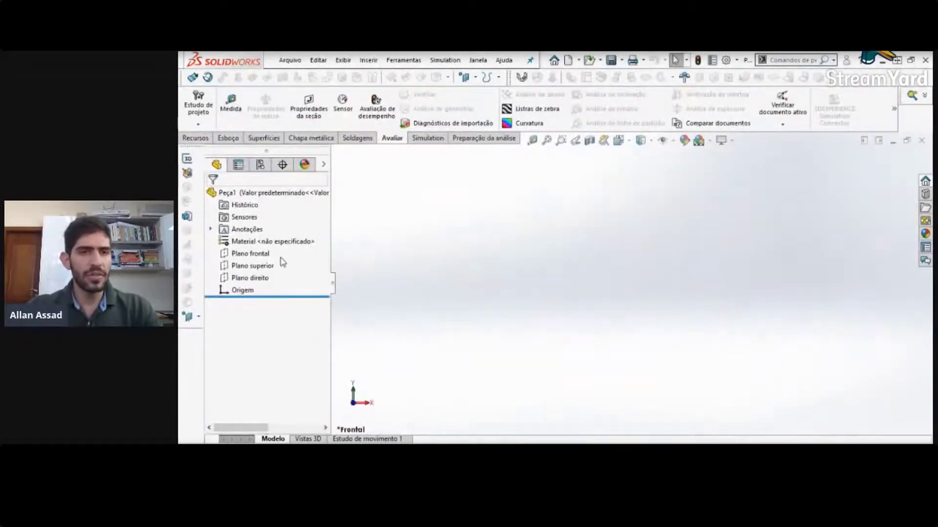
Step: Start a sketch on the front plane and draw a centerline from the origin toward the negative X side
left_click(258, 254)
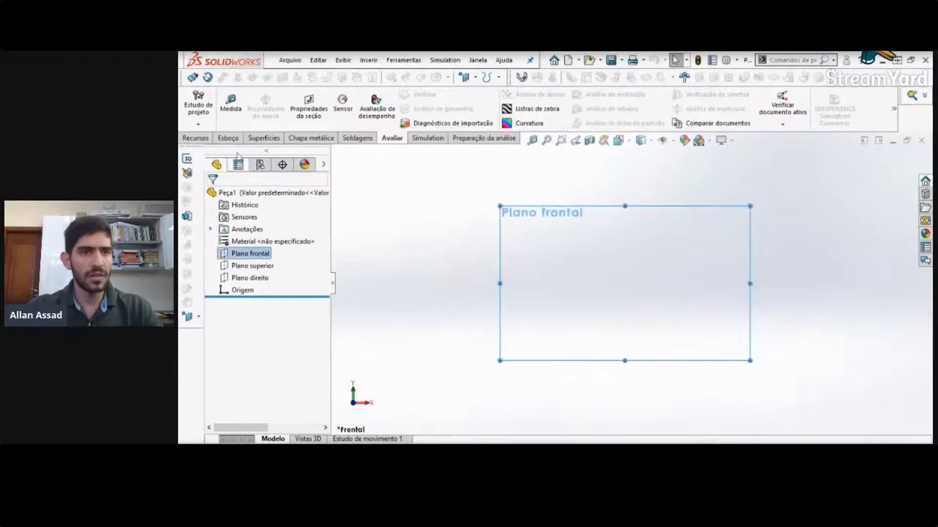
left_click(231, 139)
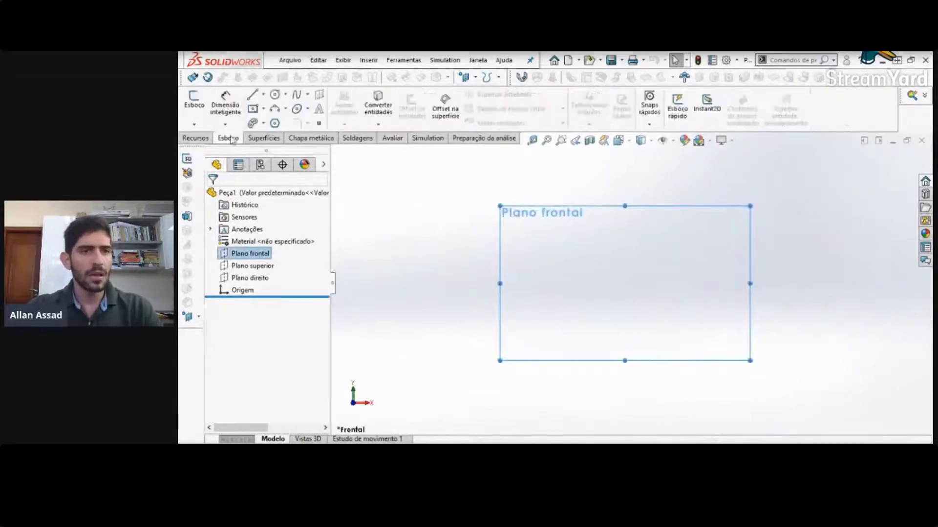
left_click(252, 95)
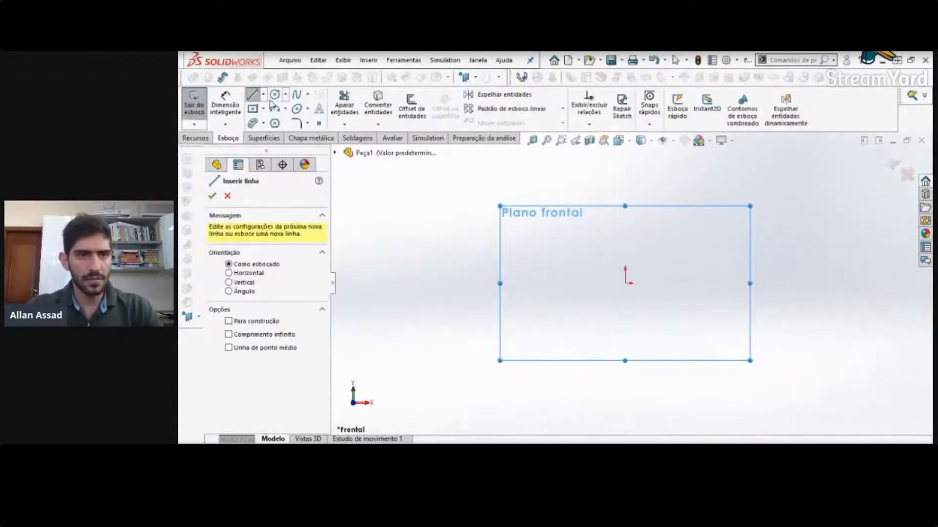
left_click(264, 95)
left_click(264, 94)
left_click(264, 95)
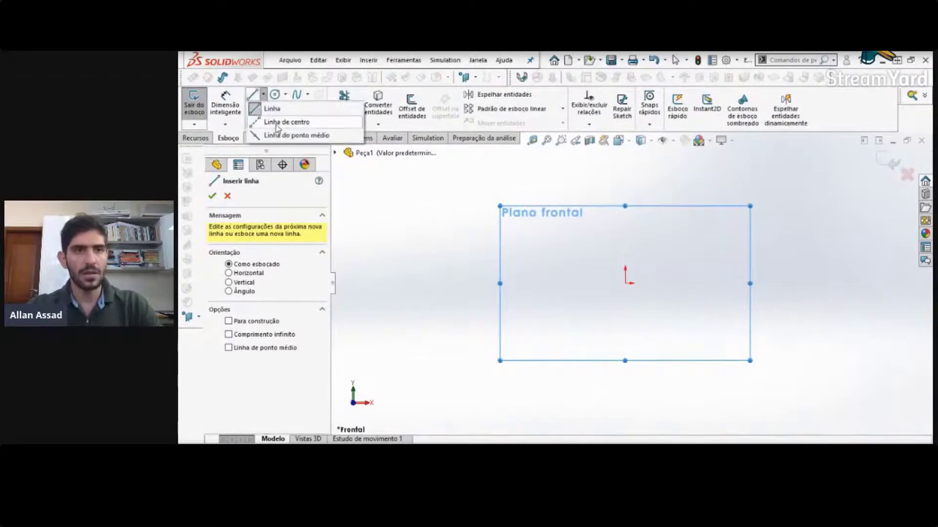
left_click(287, 122)
left_click(626, 284)
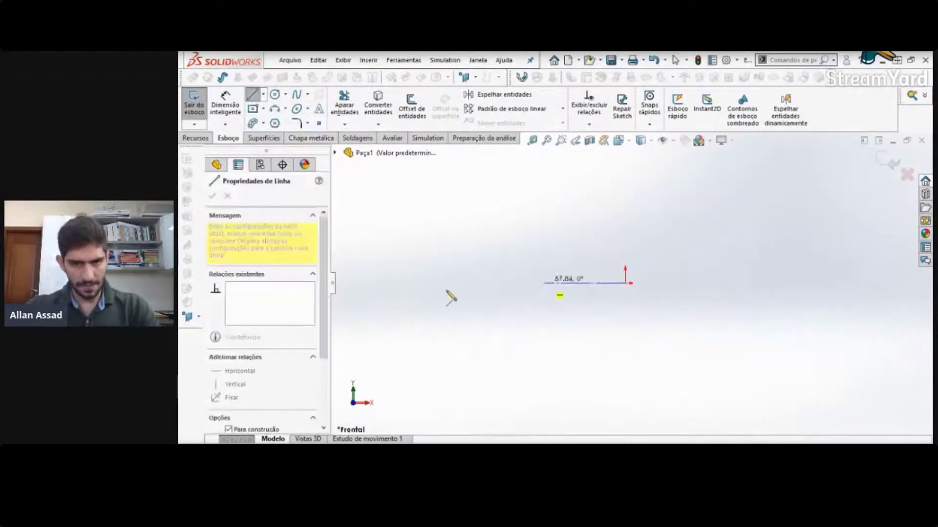
left_click(444, 289)
key("Escape")
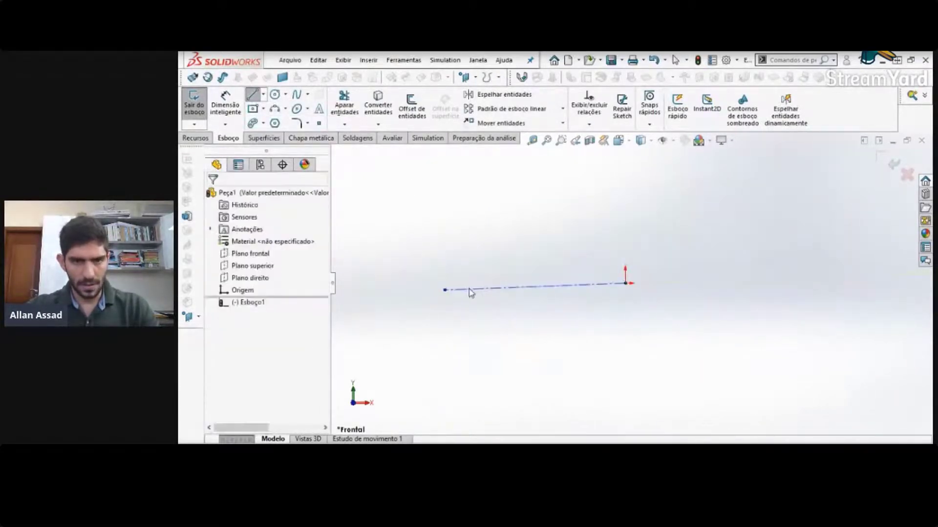
Step: Constrain the centerline to be horizontal and give it infinite length
left_click(481, 287)
left_click(498, 248)
left_click(462, 298)
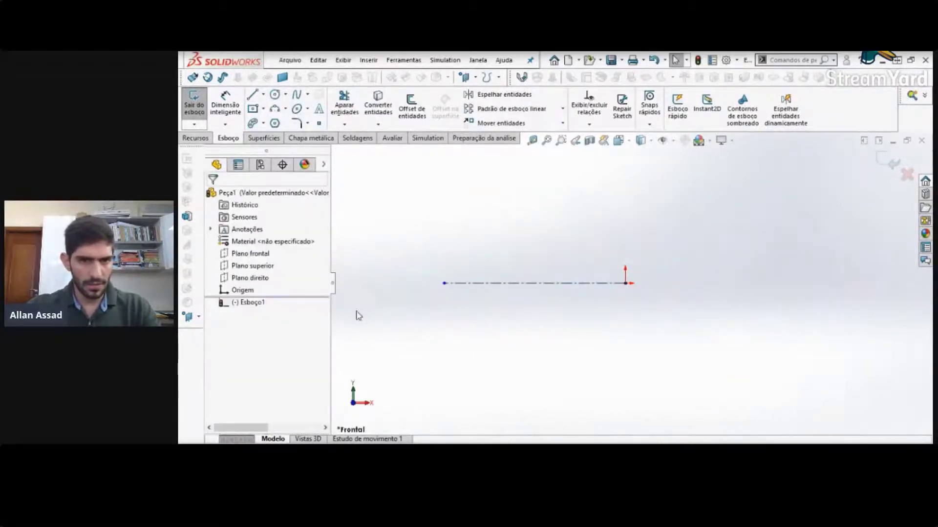
left_click(231, 384)
left_click(464, 244)
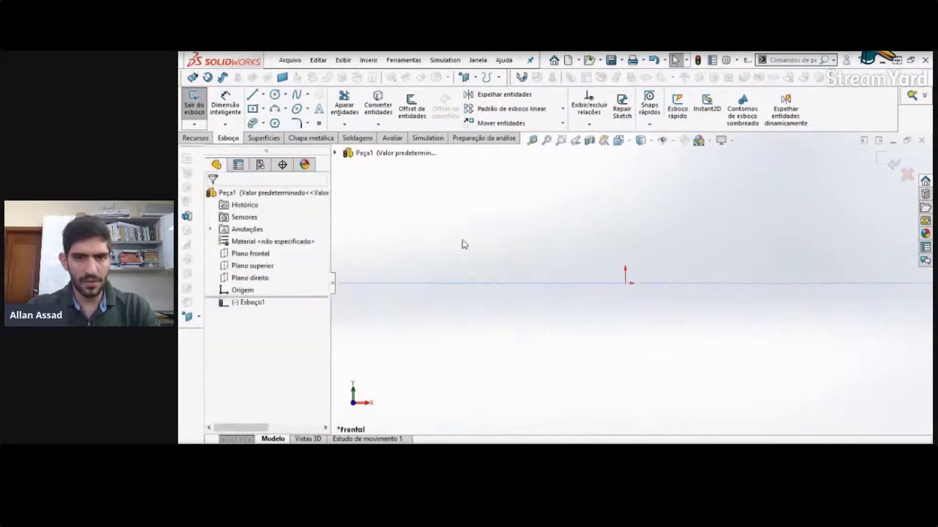
Step: Sketch a three-step shaft half-profile above the centerline from the origin, about 44 mm high with a tallest section about 176 mm long
key("s")
left_click(500, 315)
left_click(625, 283)
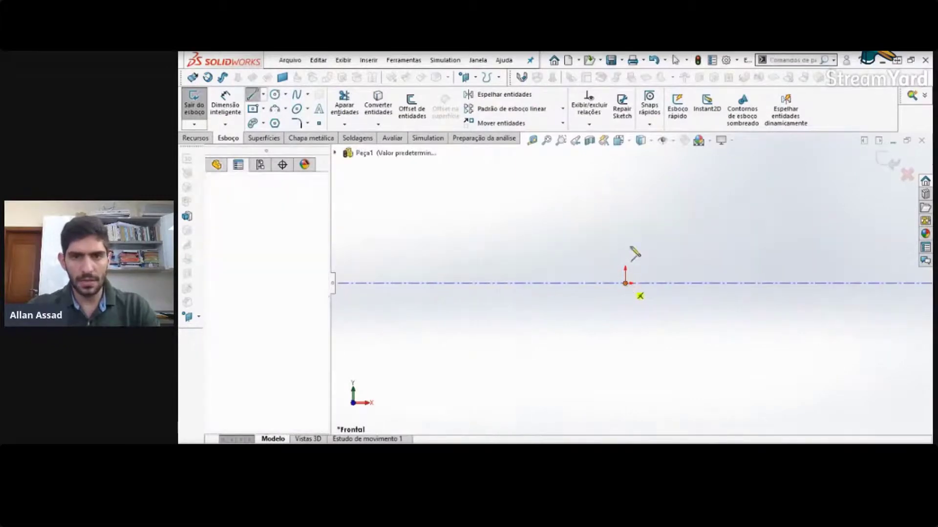
left_click(625, 222)
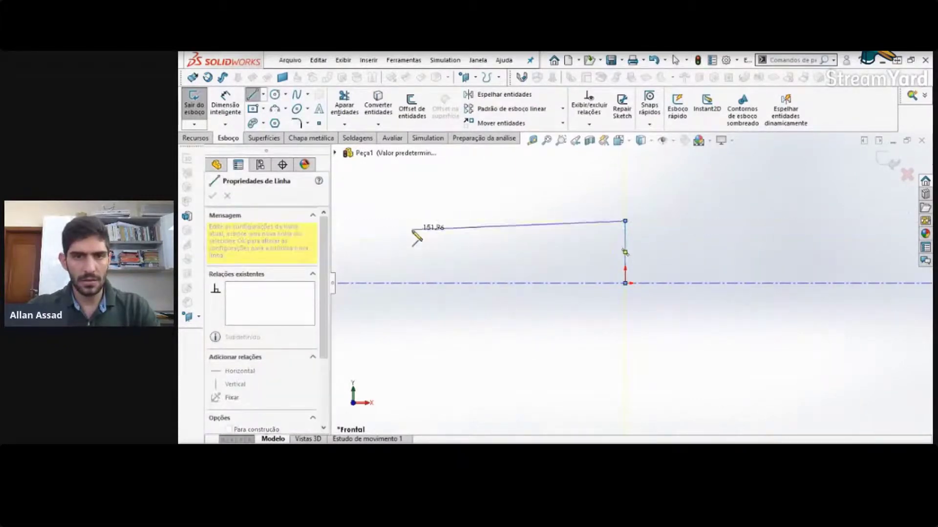
left_click(455, 239)
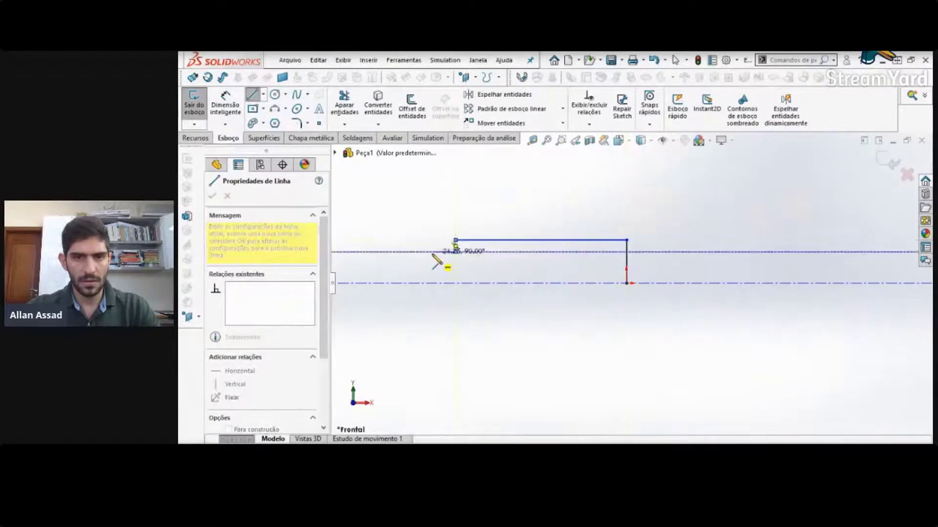
left_click(455, 251)
left_click(431, 252)
left_click(432, 262)
left_click(403, 262)
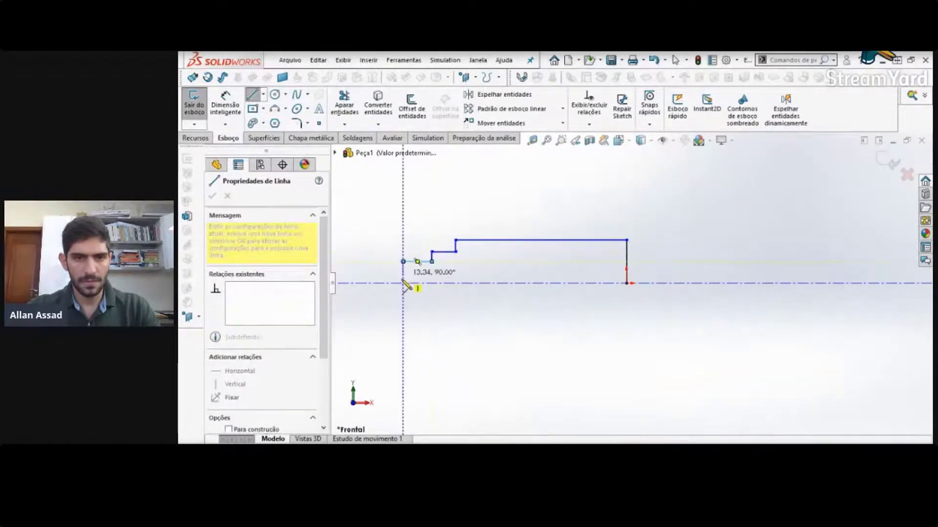
left_click(403, 284)
key("Escape")
Step: Dimension the tallest section's top line across the centerline as a diameter of 88 mm
key("s")
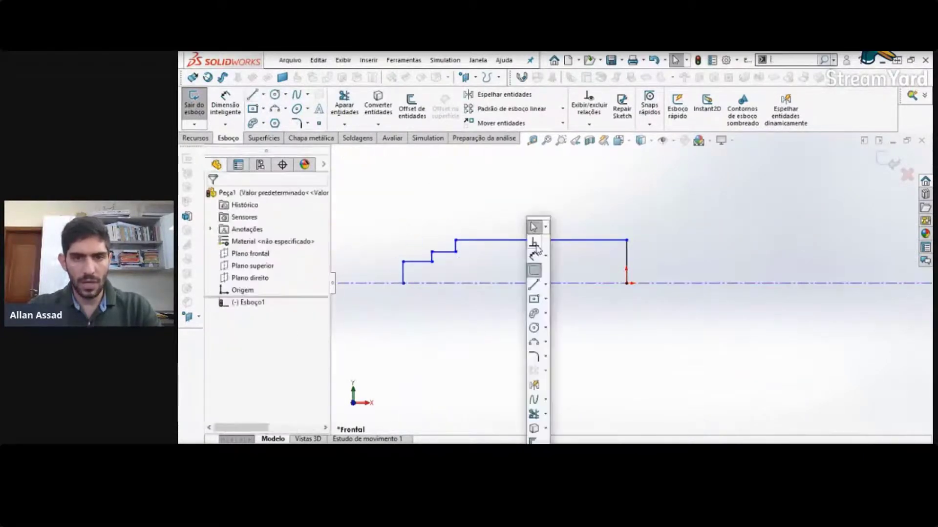
left_click(533, 243)
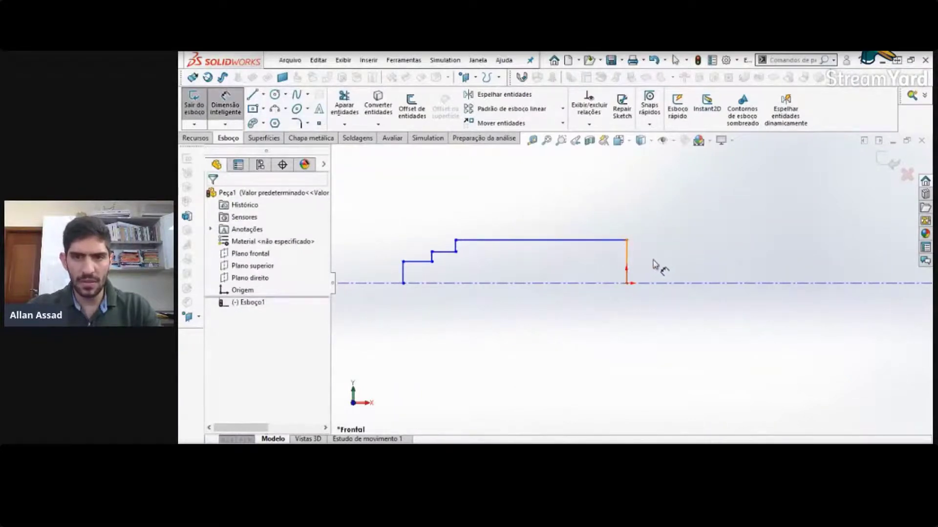
left_click(652, 262)
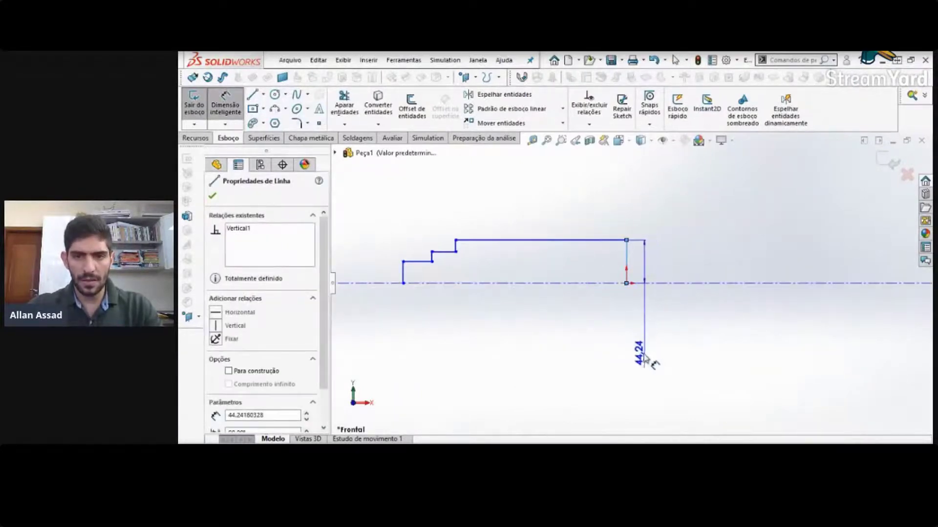
key("Escape")
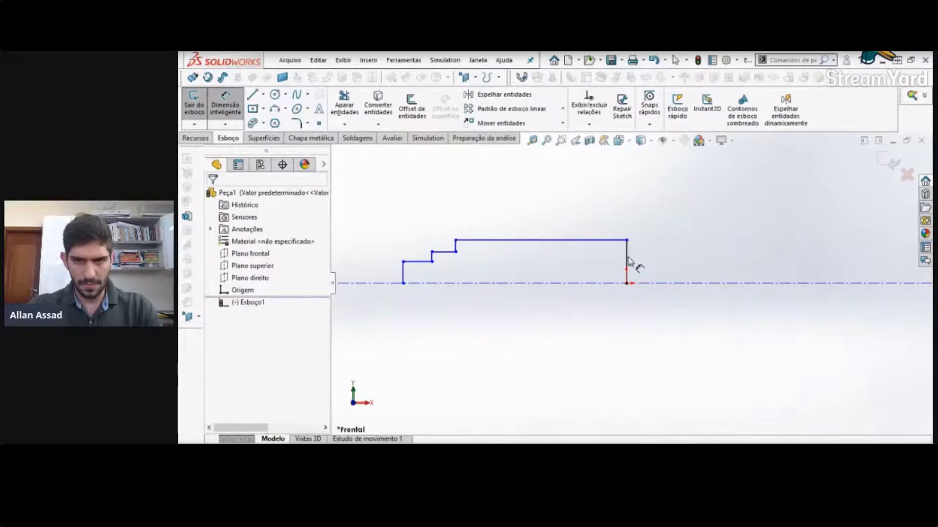
left_click(627, 258)
key("Escape")
left_click(617, 240)
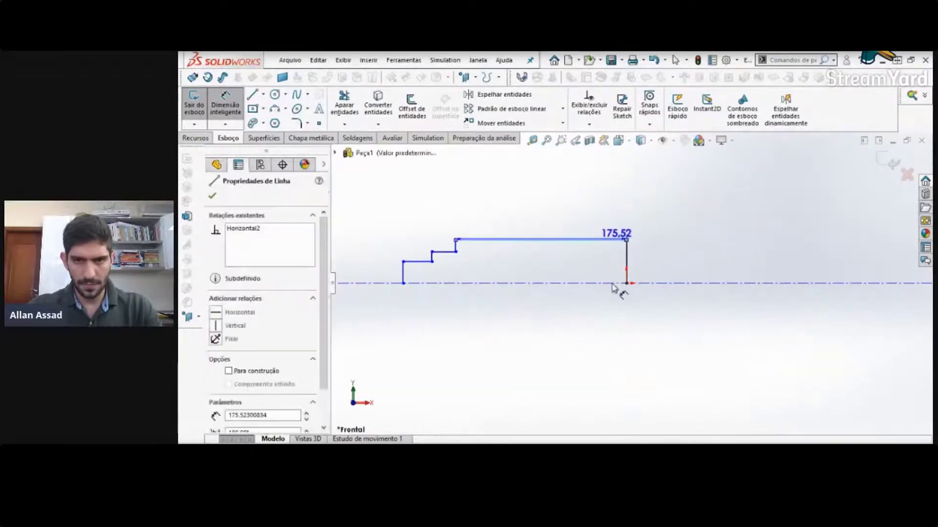
left_click(612, 284)
left_click(613, 315)
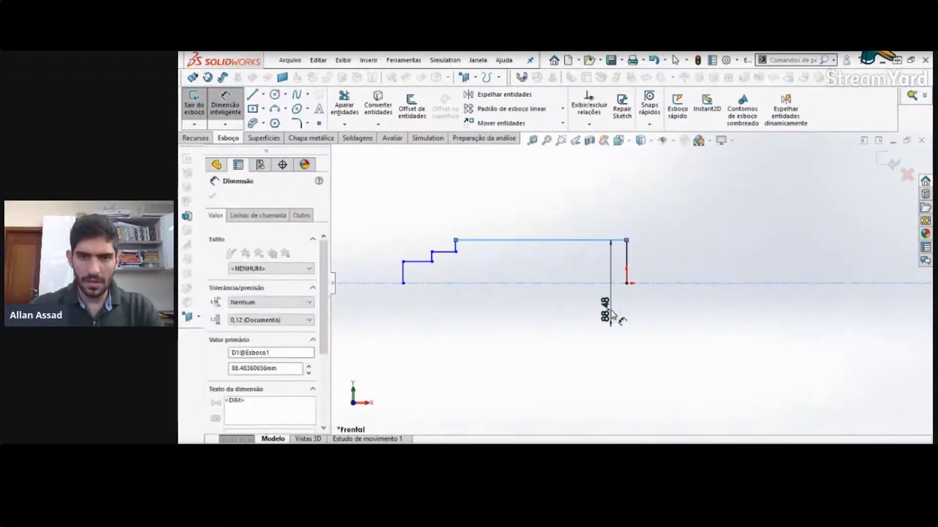
type("88")
left_click(559, 288)
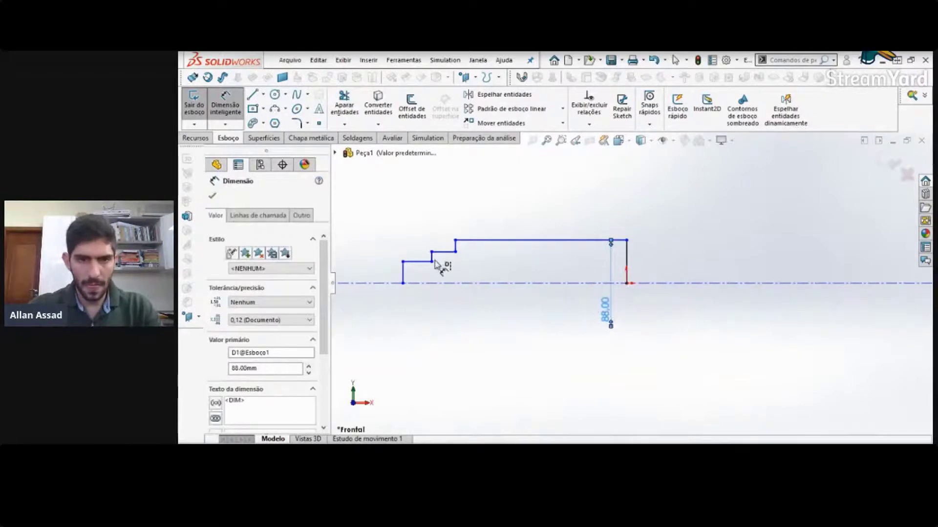
Step: Dimension the middle step's top line across the centerline as a diameter of 60 mm
scroll(434, 261, "down", 5)
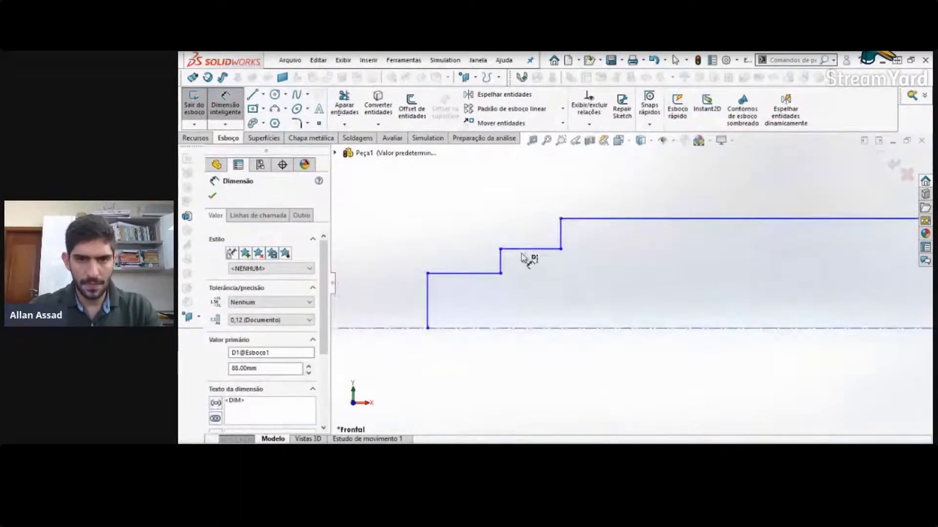
left_click(526, 254)
left_click(529, 250)
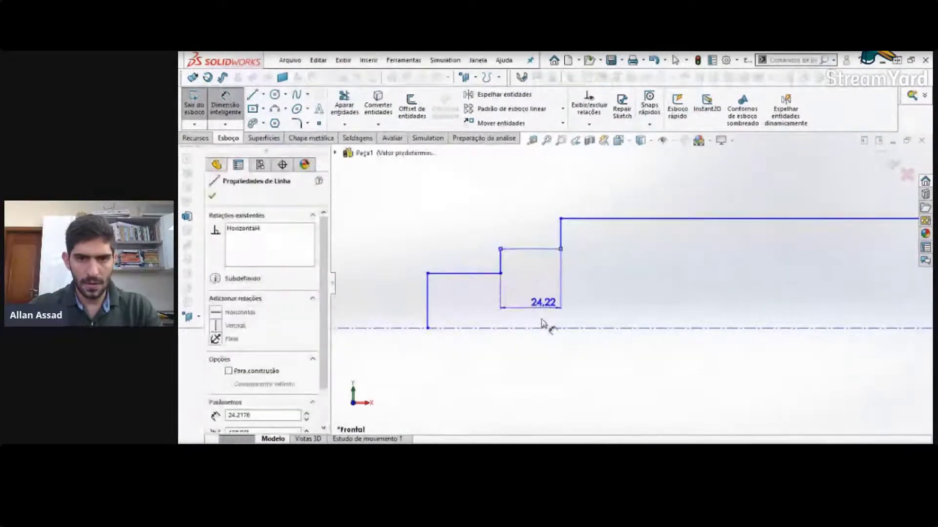
left_click(529, 373)
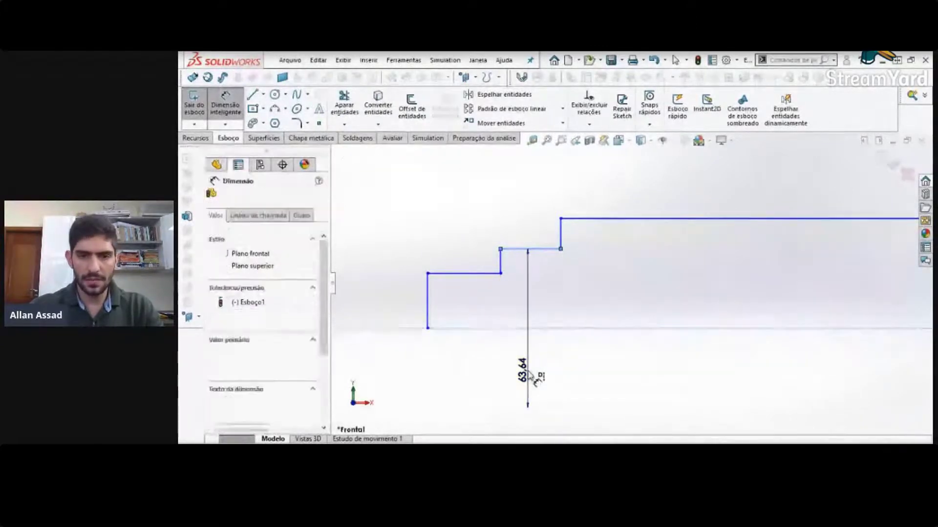
type("60")
key("Return")
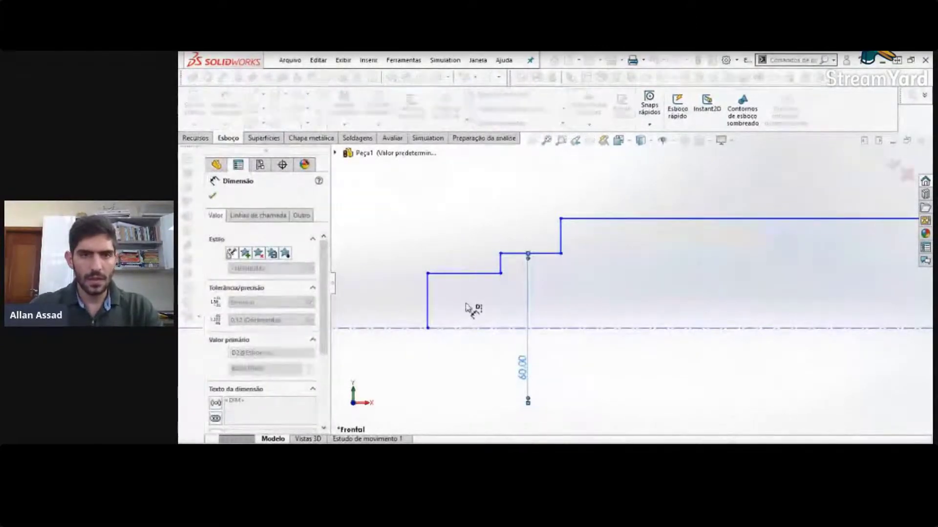
Step: Dimension the smallest step's top line across the centerline as a diameter of 44 mm
left_click(450, 274)
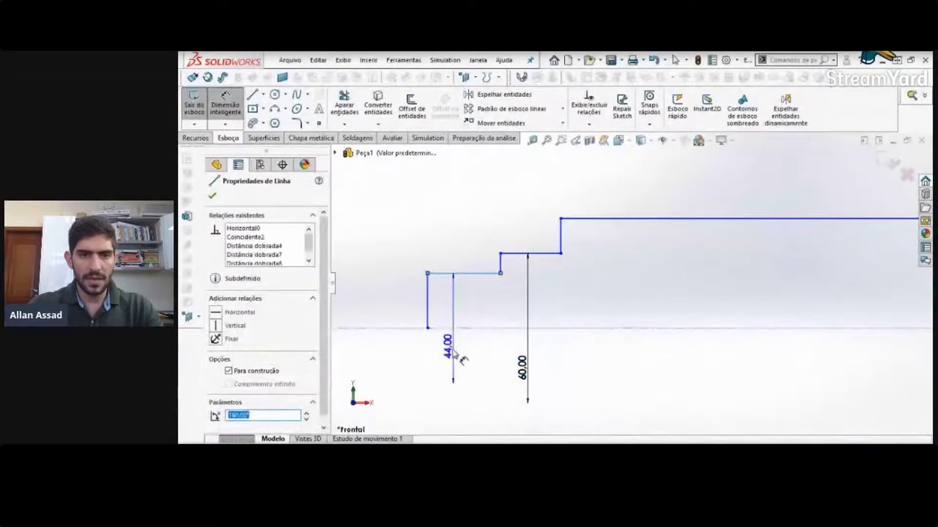
key("Escape")
left_click(454, 356)
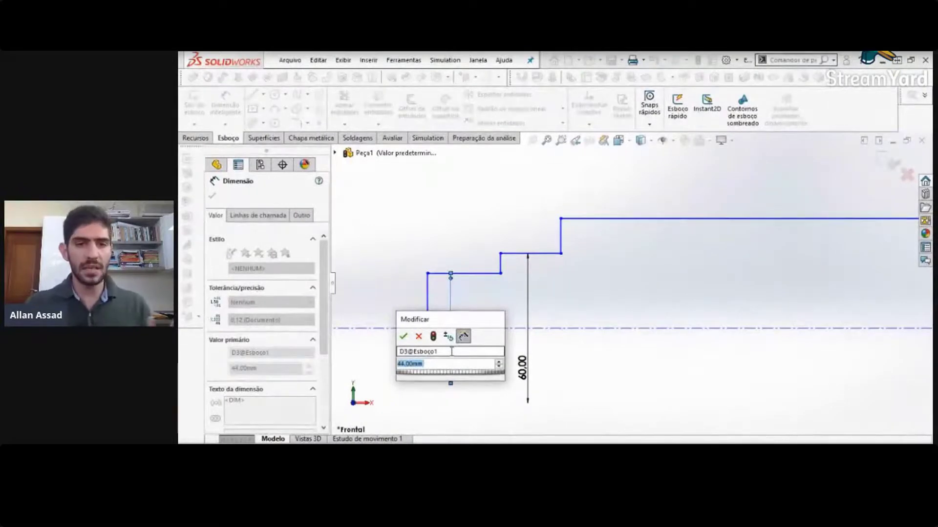
type("44")
key("Return")
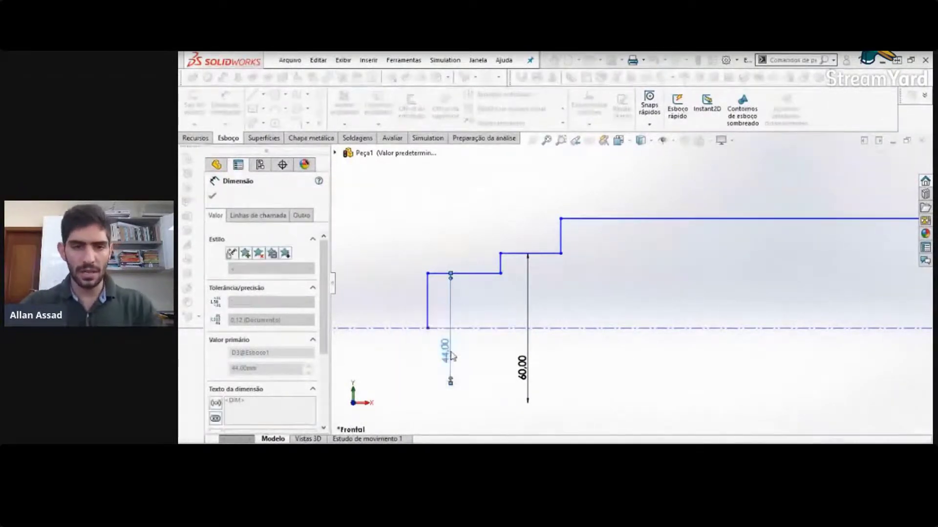
Step: Revolve the profile 360° around the centerline into a solid, letting the open sketch be closed automatically
scroll(458, 332, "up", 4)
scroll(542, 331, "up", 3)
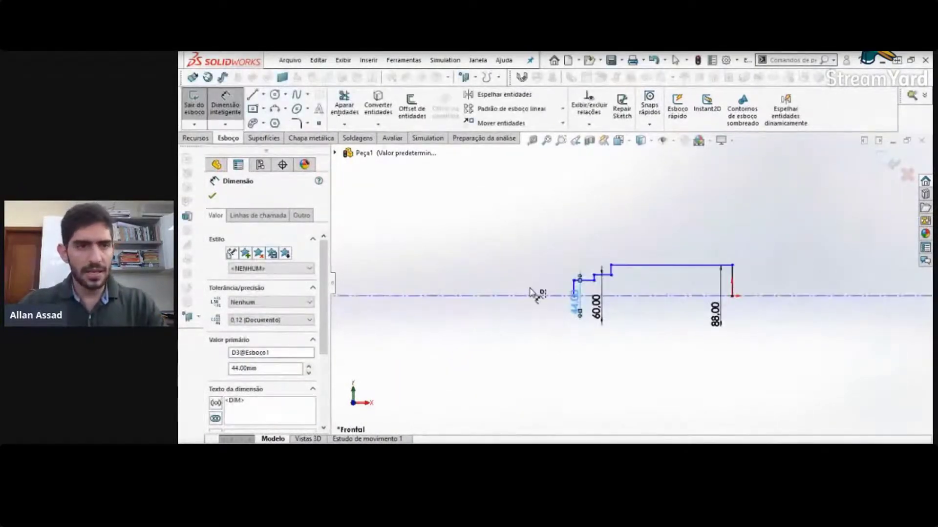
left_click(202, 139)
left_click(249, 103)
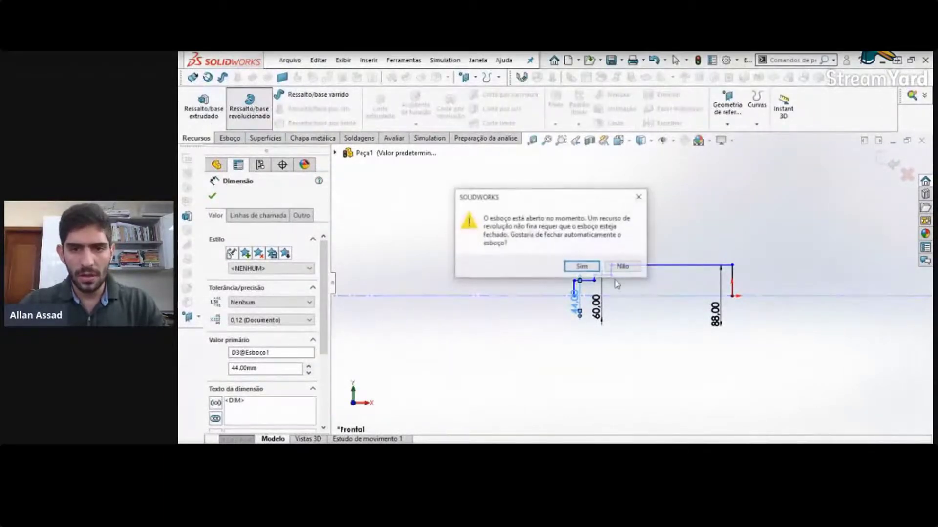
left_click(583, 267)
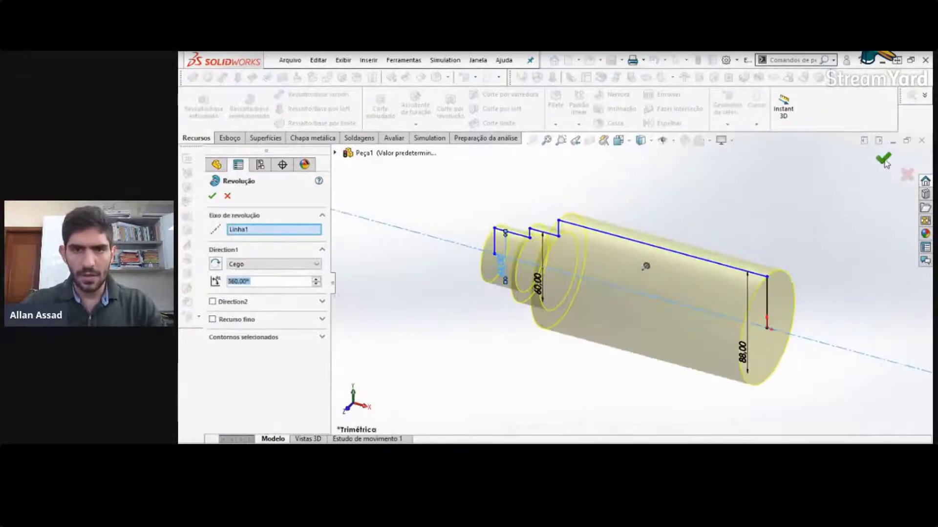
key("Return")
Step: Add constant-size 5 mm fillets to the two inner shoulder edges where the shaft's diameter steps down
scroll(743, 300, "up", 2)
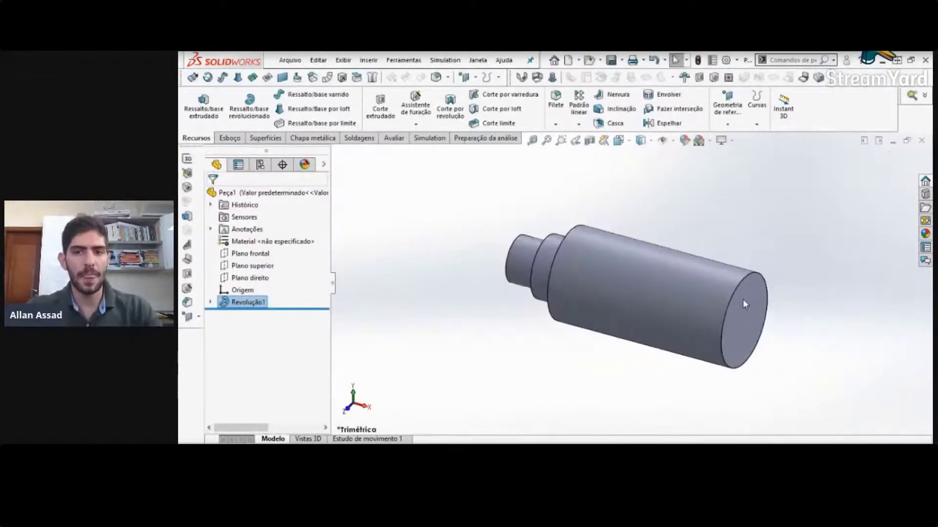
mouse_move(742, 300)
middle_mouse_down()
mouse_move(763, 275)
mouse_move(790, 307)
mouse_move(780, 325)
middle_mouse_up()
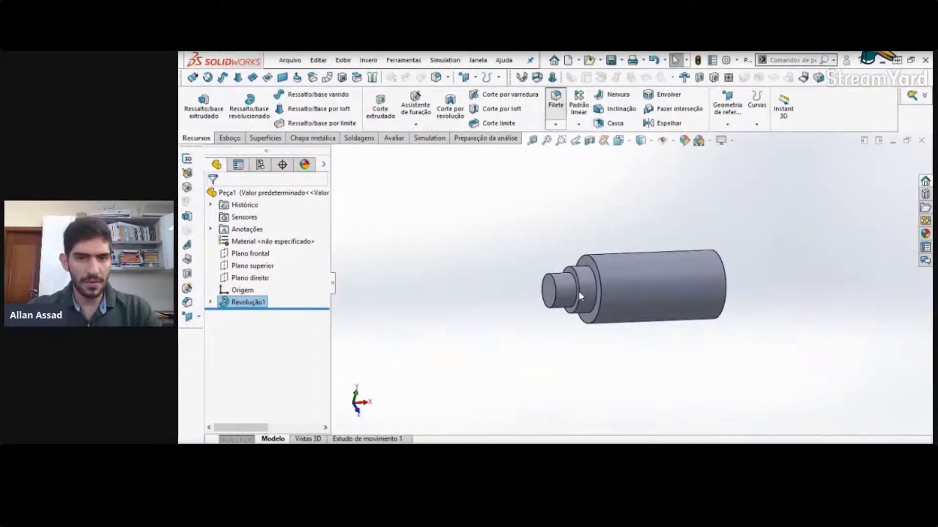
scroll(578, 293, "down", 3)
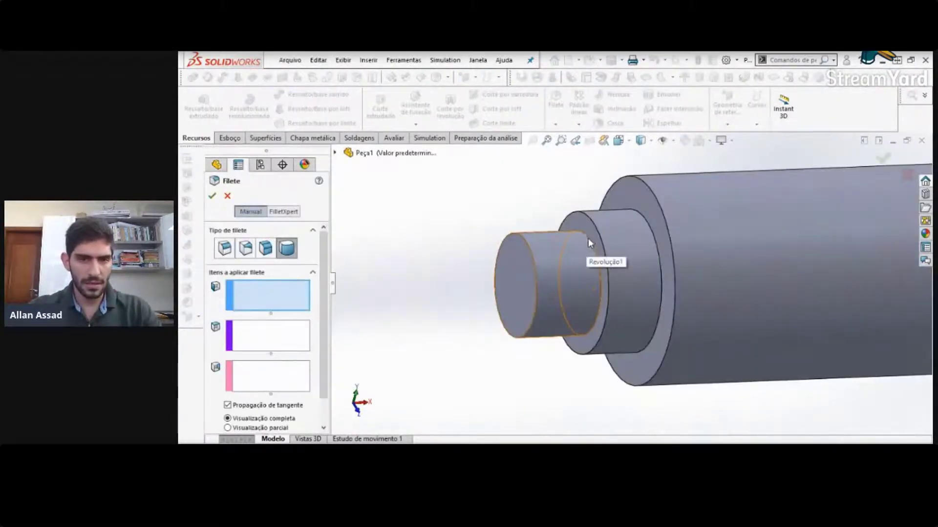
left_click(225, 250)
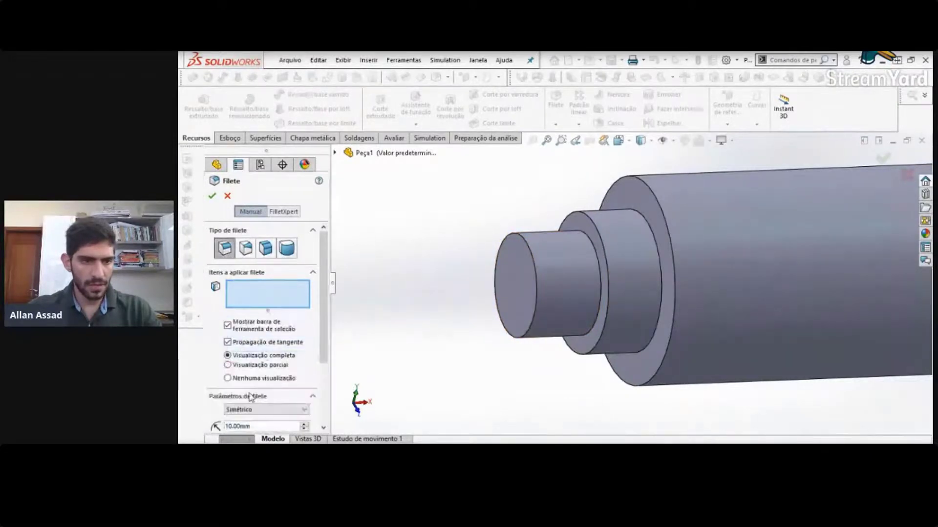
double_click(251, 427)
type("5")
key("Return")
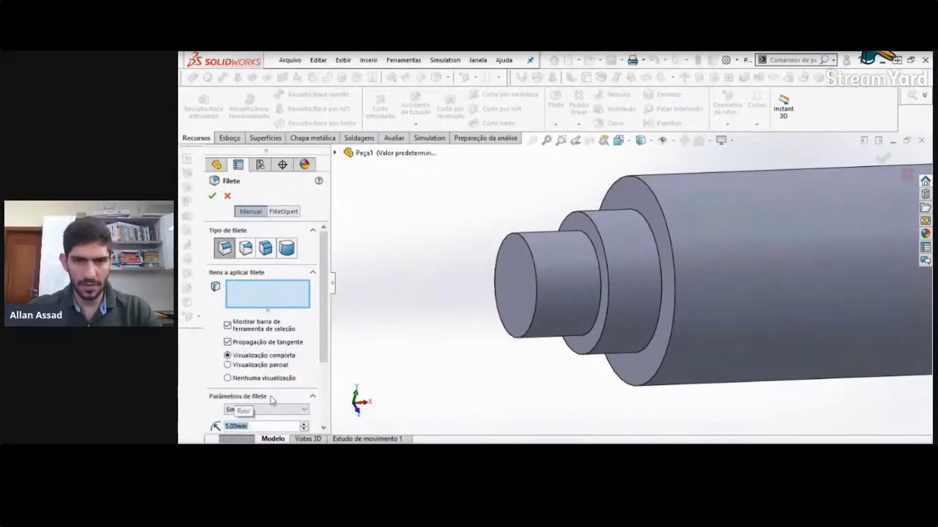
left_click(598, 268)
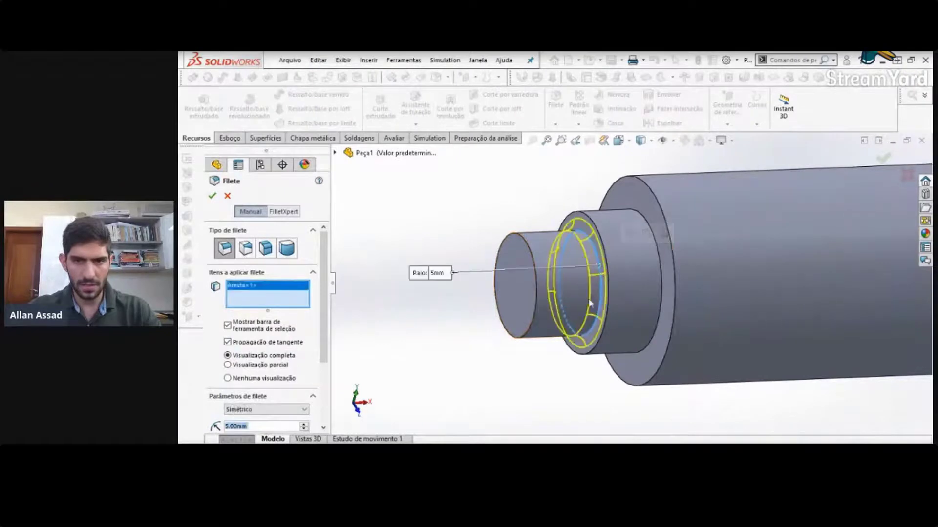
left_click(670, 305)
scroll(674, 317, "up", 3)
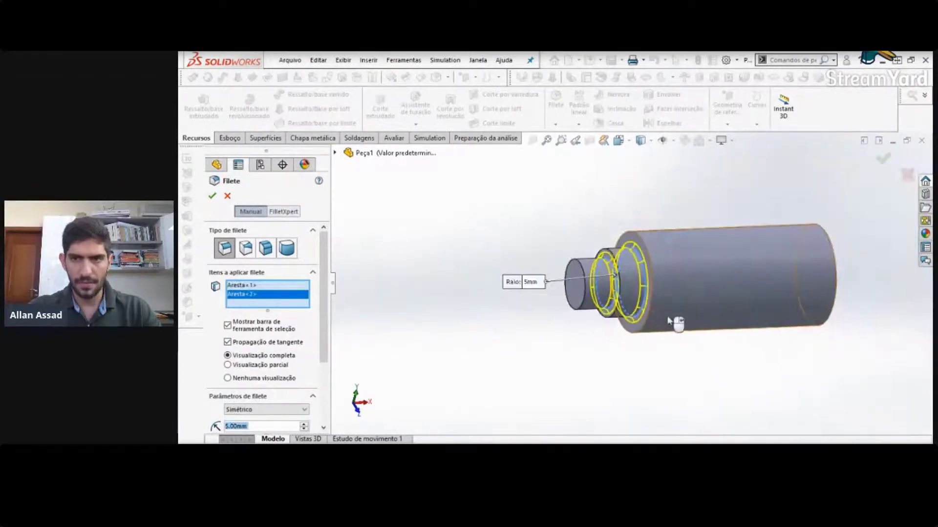
left_click(882, 159)
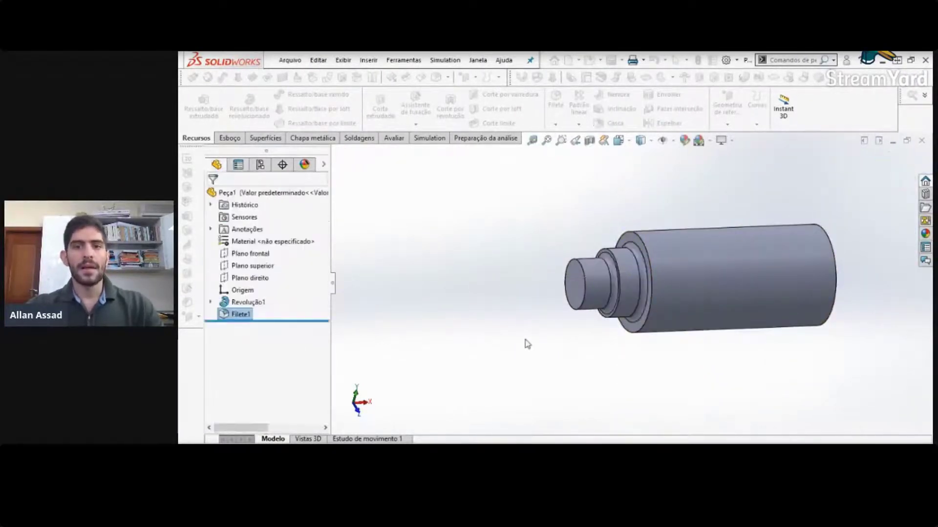
Step: Assign the material AISI 1045 Aço, trefilado to the shaft part
middle_click_drag(655, 265, 650, 309)
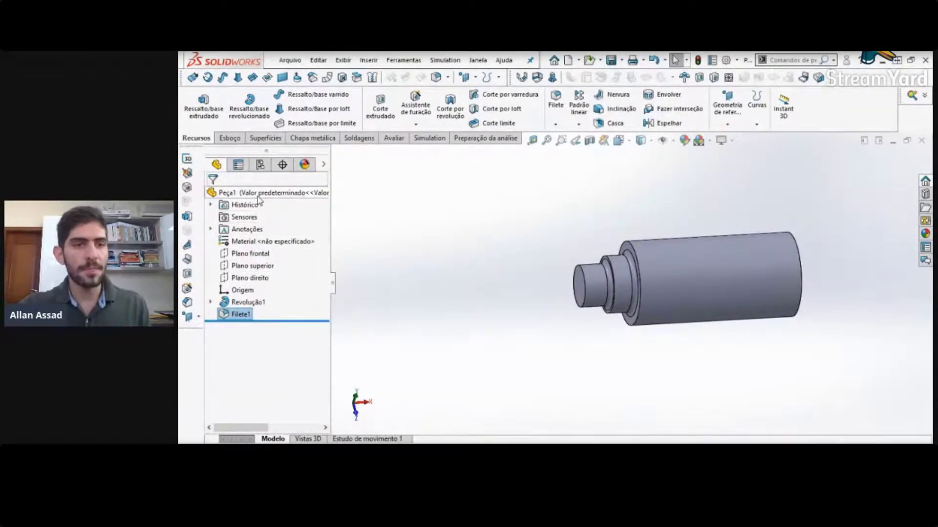
right_click(269, 244)
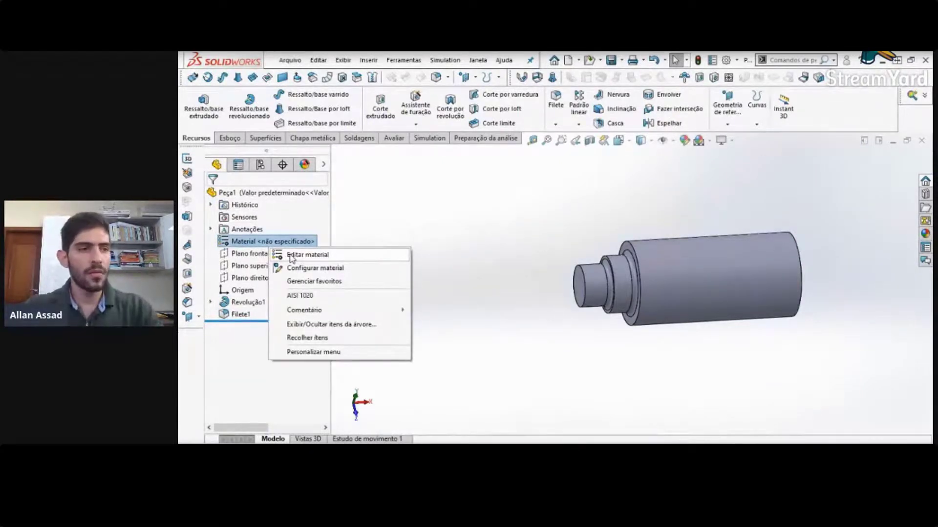
left_click(306, 254)
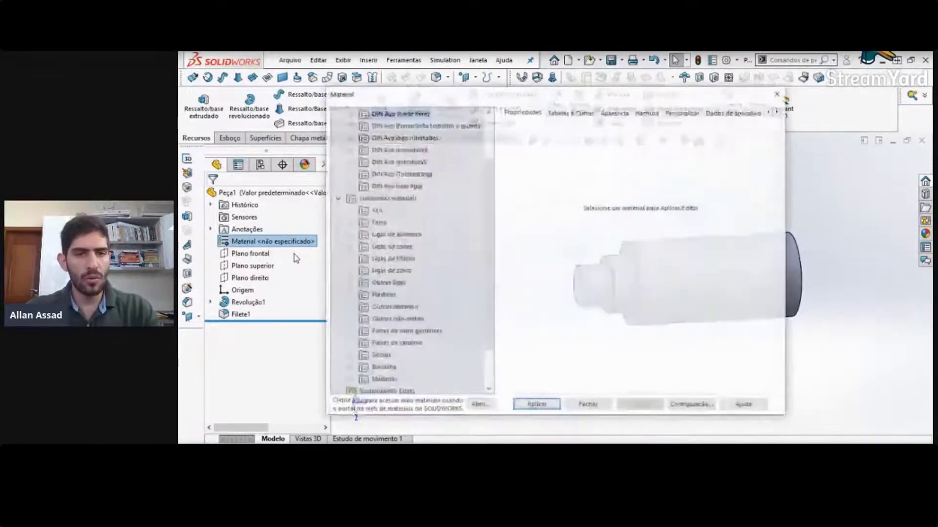
mouse_move(488, 213)
left_mouse_down()
mouse_move(487, 250)
mouse_move(494, 215)
left_mouse_up()
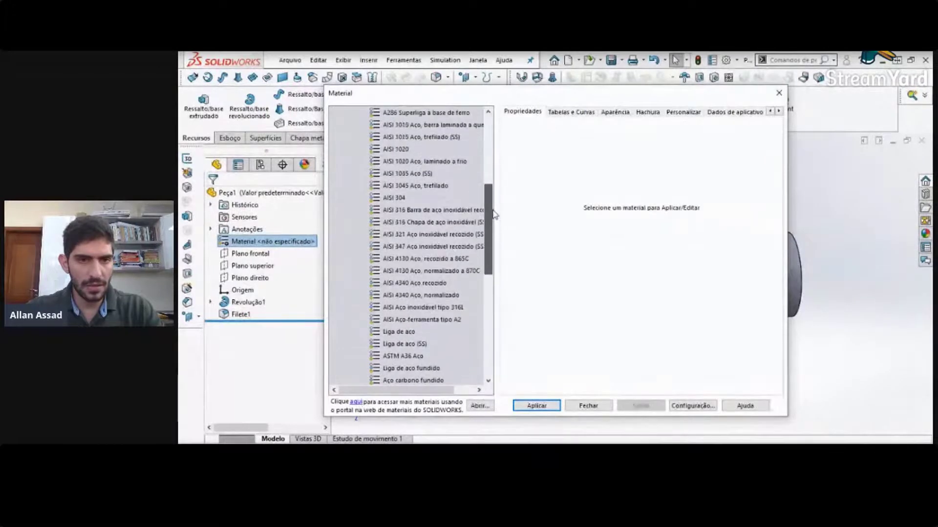
left_click(419, 186)
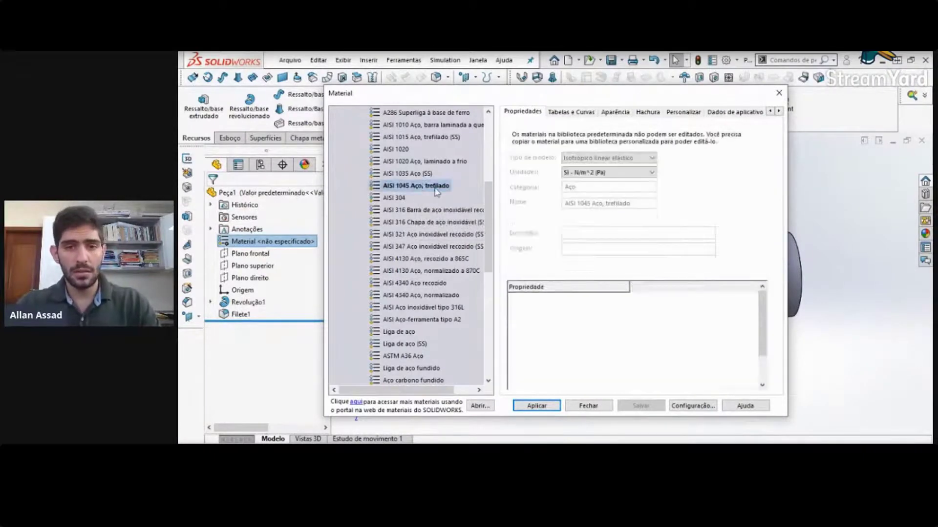
left_click(525, 406)
left_click(581, 406)
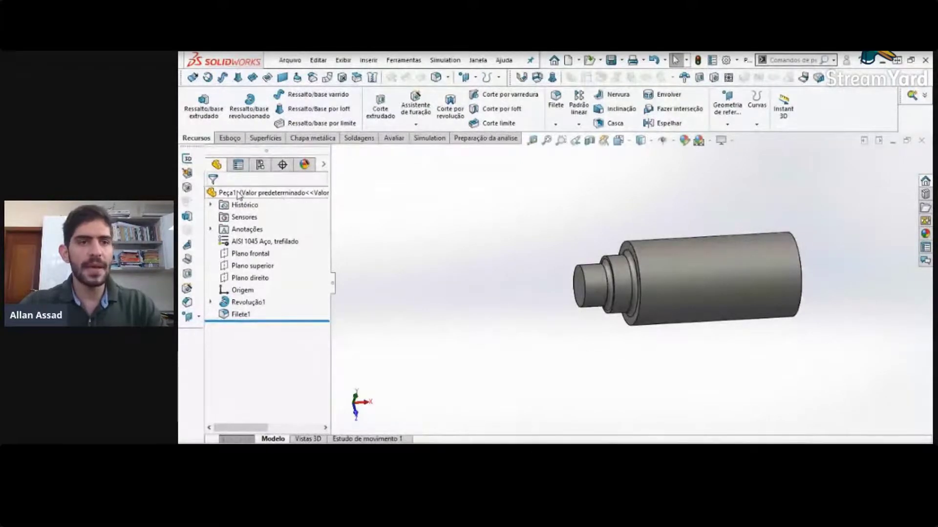
Step: Save the part on the desktop (Área de Trabalho) under the name aula 09
left_click(290, 60)
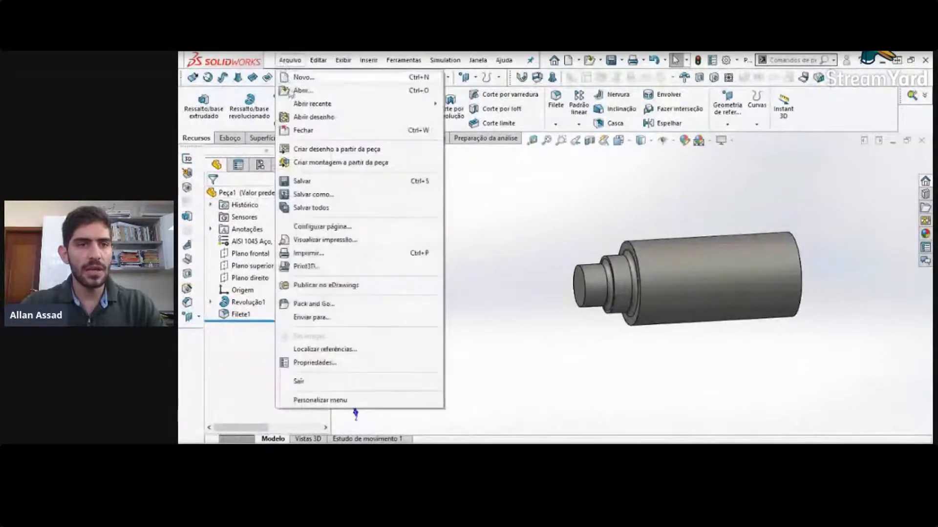
left_click(309, 194)
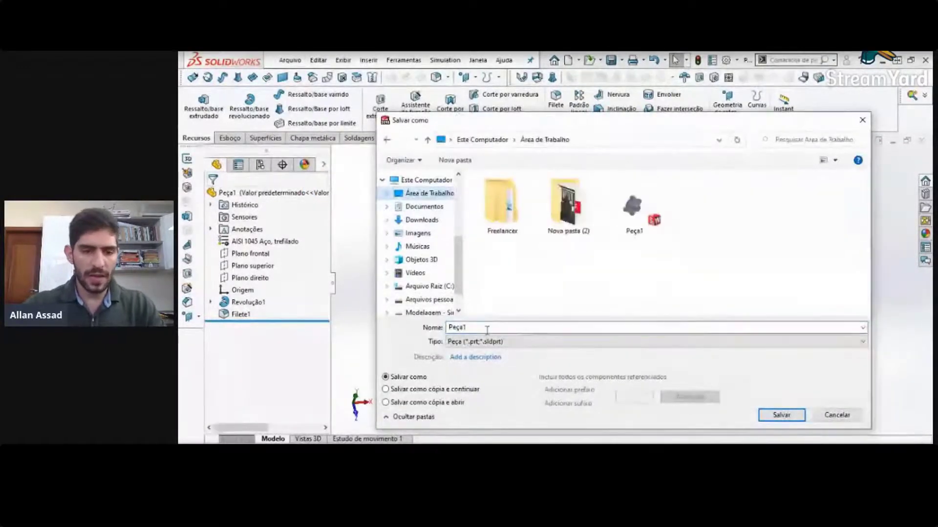
double_click(488, 327)
type("aula 09")
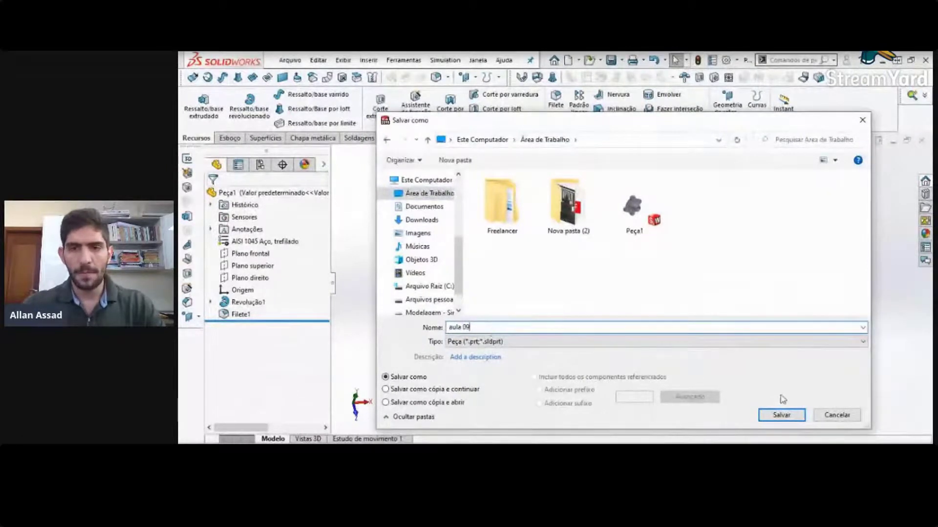
left_click(782, 415)
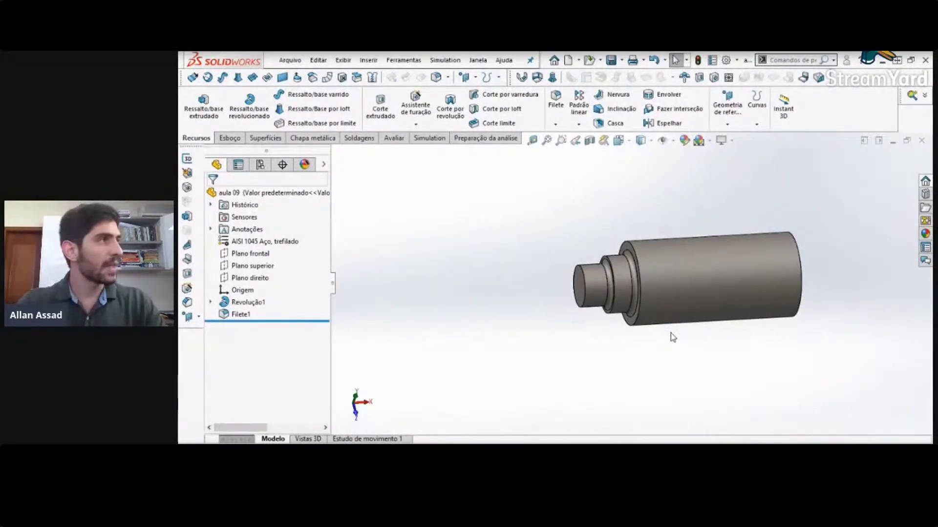
Step: Load the Aula 09.prtprp custom properties template for the part and set Tipo de solda to TIG
left_click(925, 248)
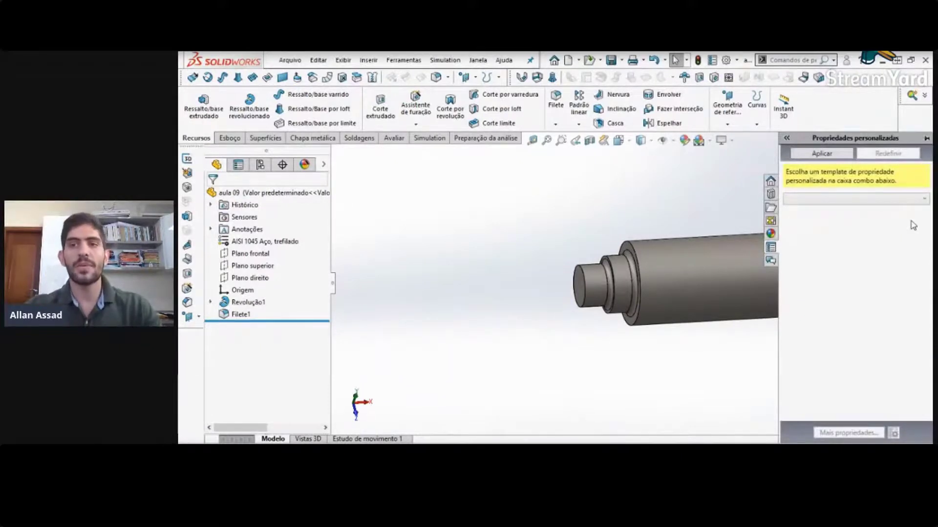
left_click(924, 199)
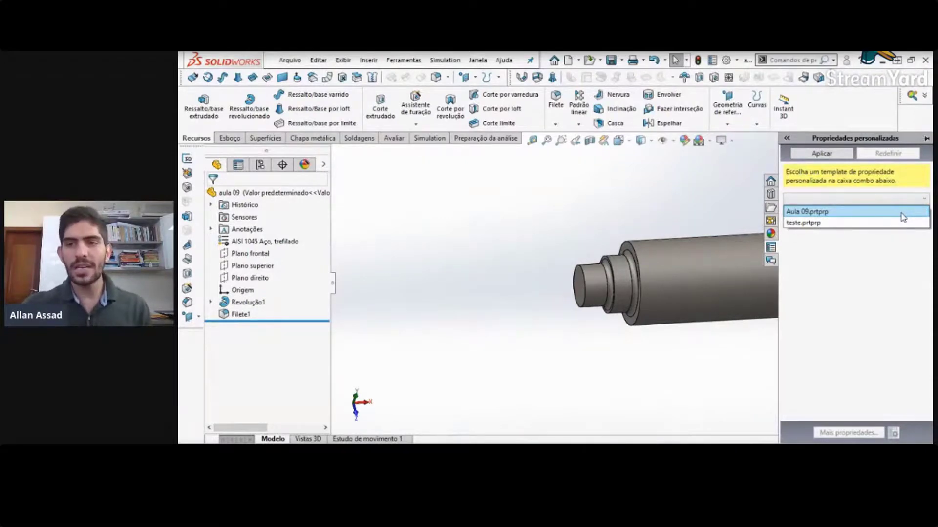
left_click(901, 214)
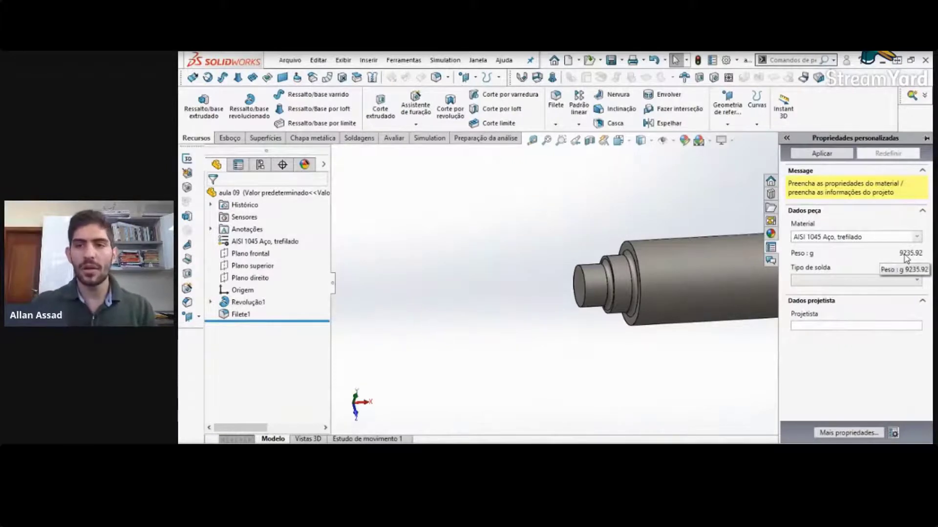
left_click(903, 281)
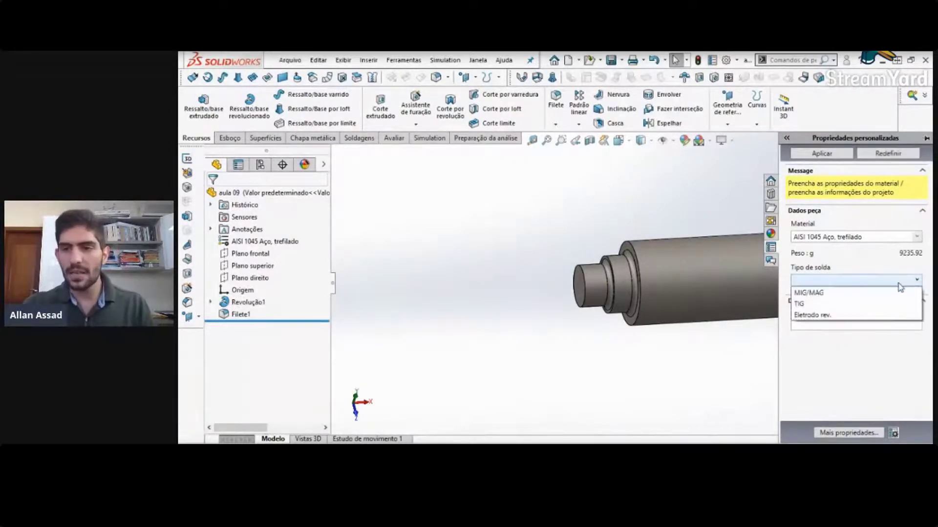
left_click(868, 307)
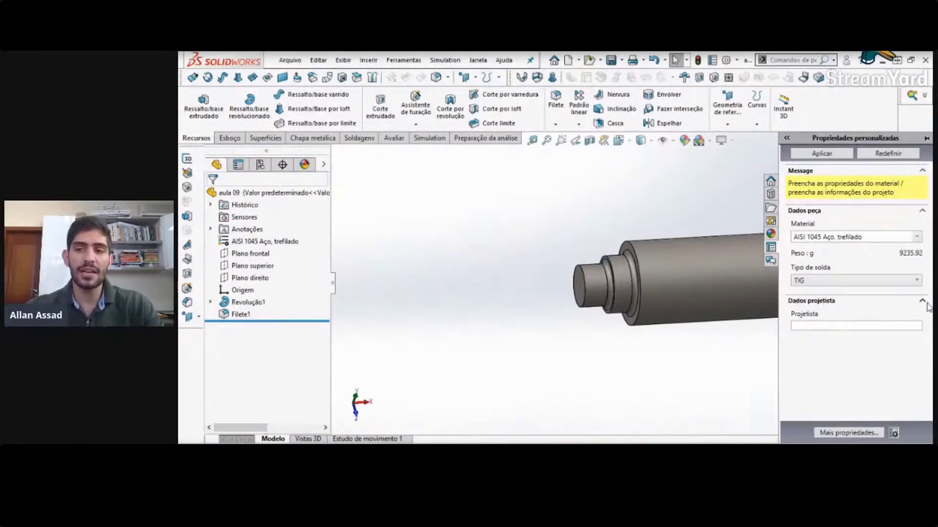
left_click(923, 212)
left_click(922, 228)
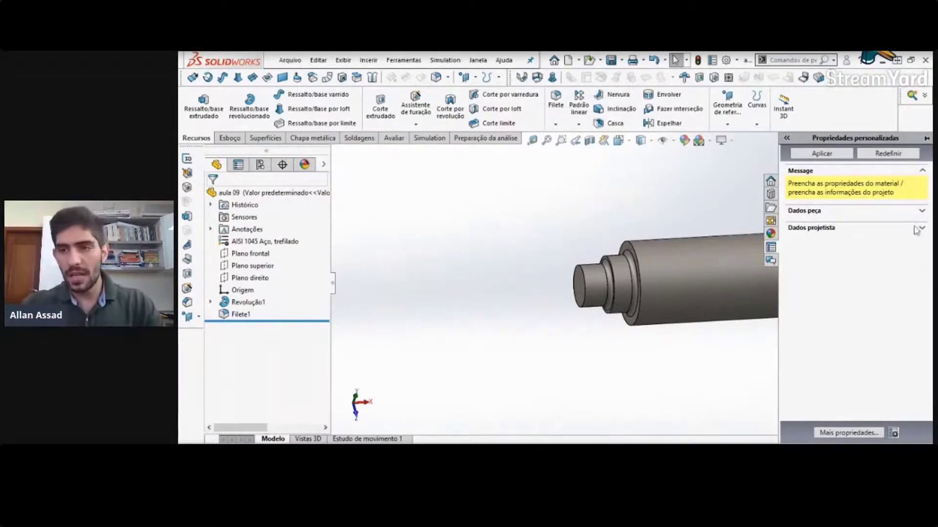
left_click(922, 211)
left_click(922, 301)
Step: Fill in Projetista with Eng. Mecânico and apply the custom properties to the part
left_click(854, 326)
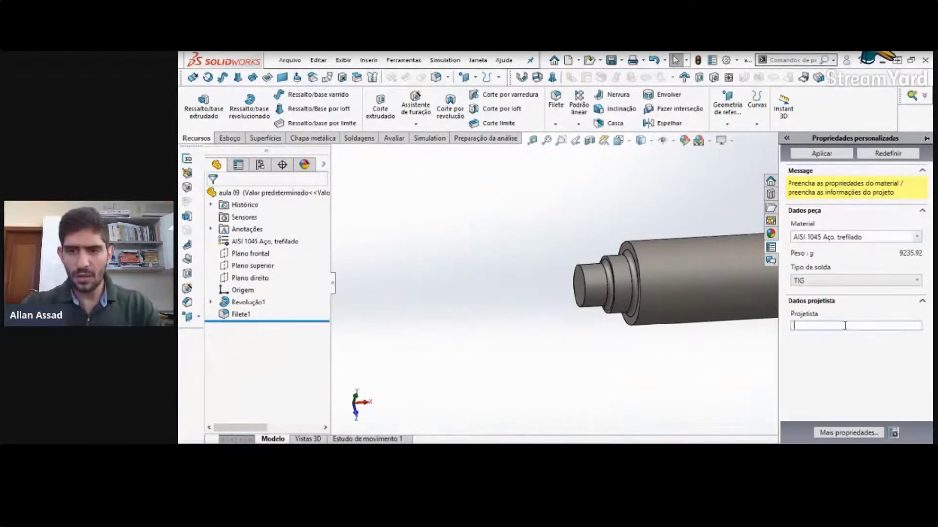
type("Eng")
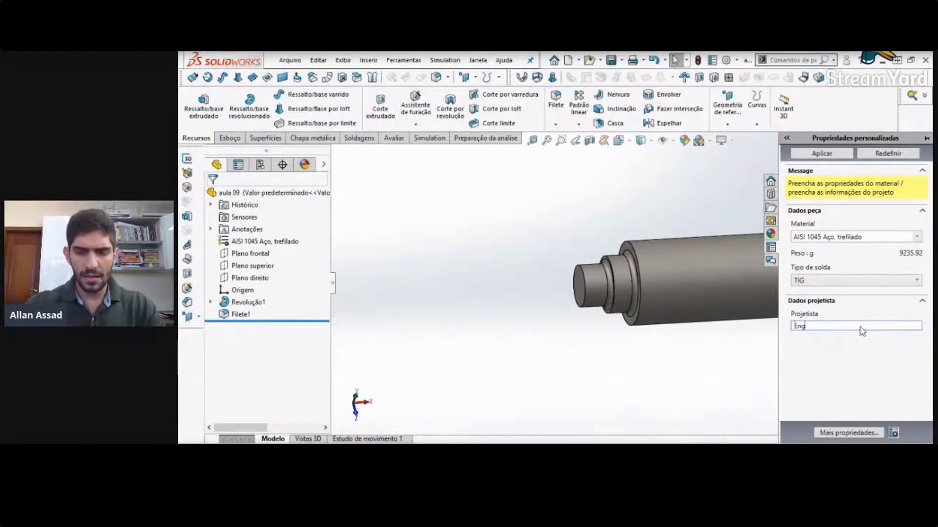
type(". Meca")
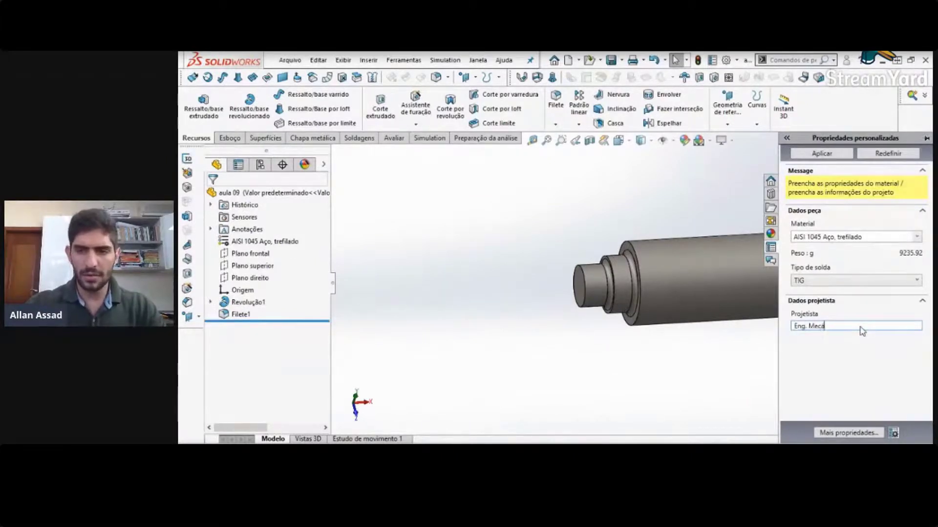
key("BackSpace")
type("ânico")
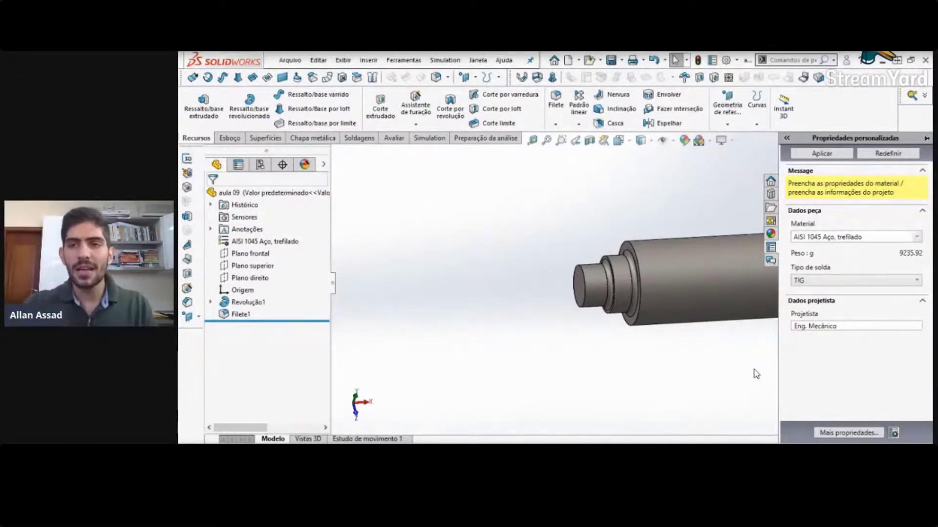
left_click(823, 155)
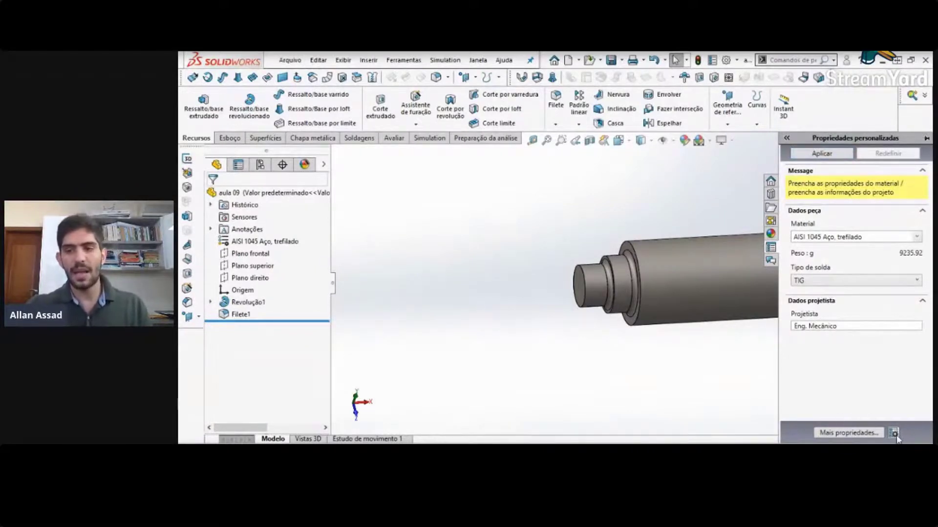
Step: Add a property named Processo fabricacao to the part's configuration-specific property list
left_click(844, 434)
left_click_drag(548, 172, 508, 72)
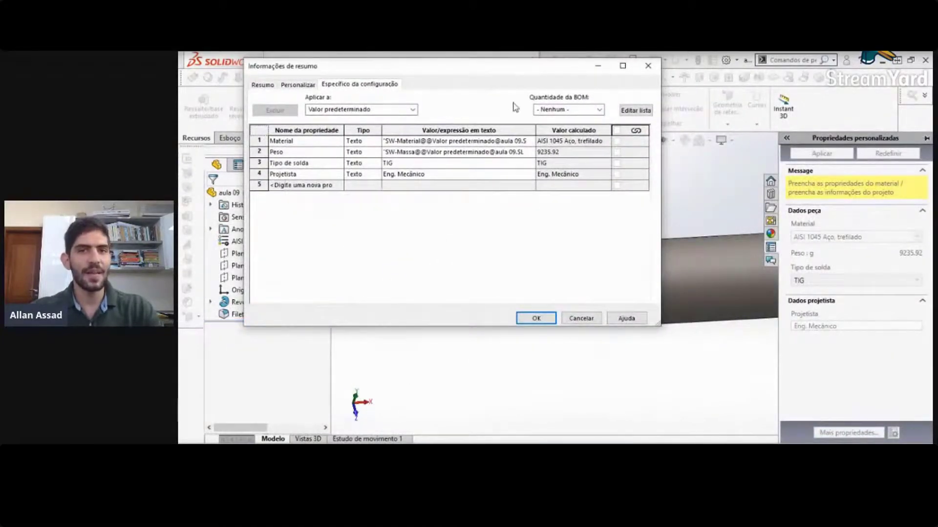
left_click(317, 186)
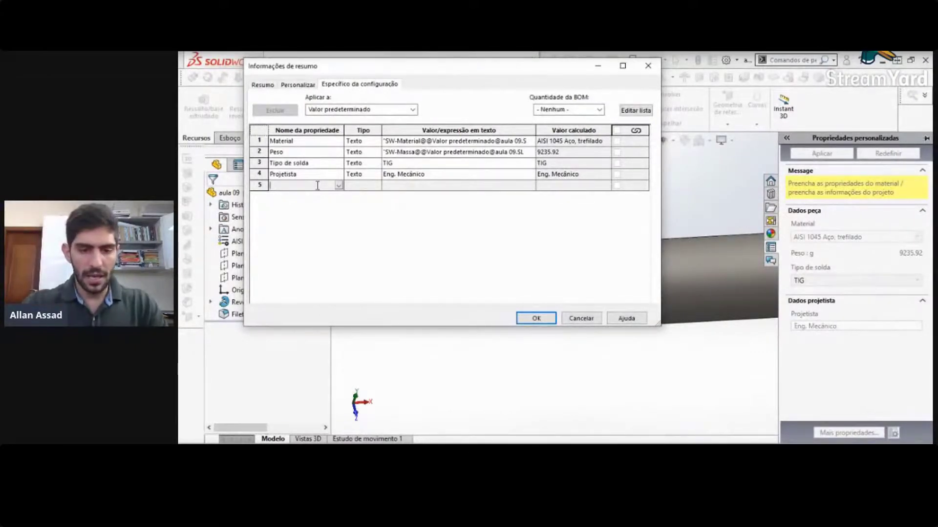
type("rocesso")
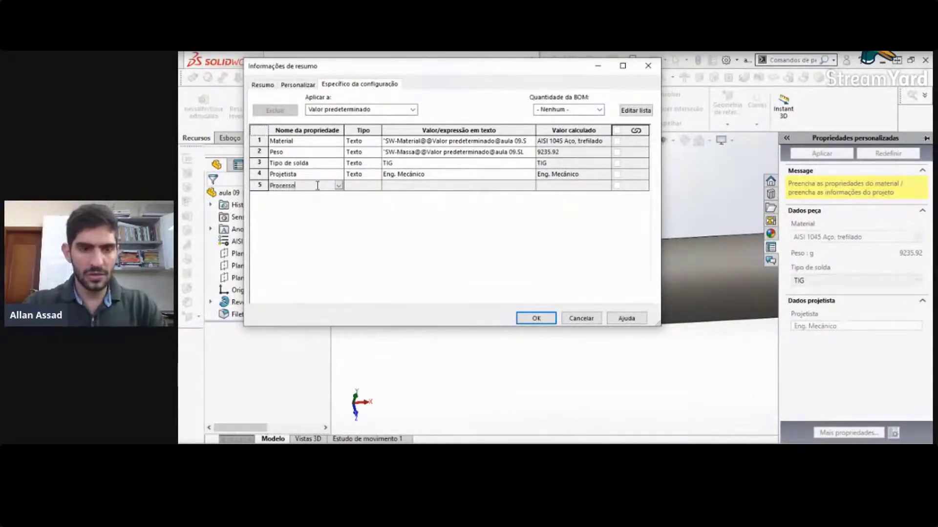
type(" fa")
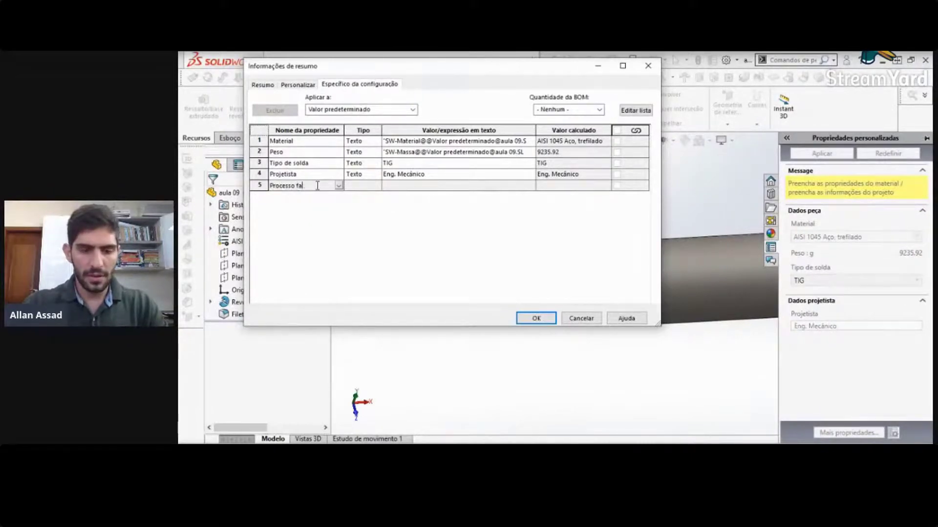
type("bricacao")
left_click(355, 190)
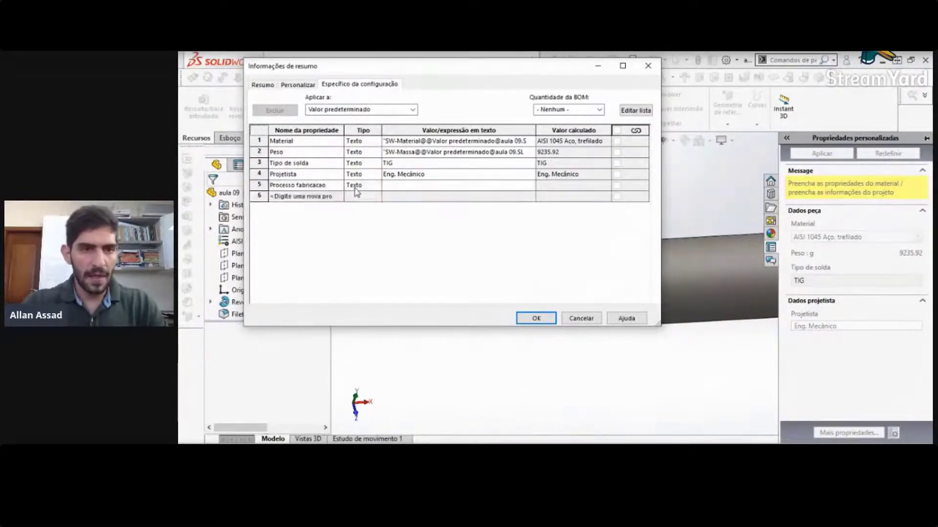
Step: Set the type of the Processo fabricacao property to Texto, leave its value empty and confirm the property list
left_click(371, 197)
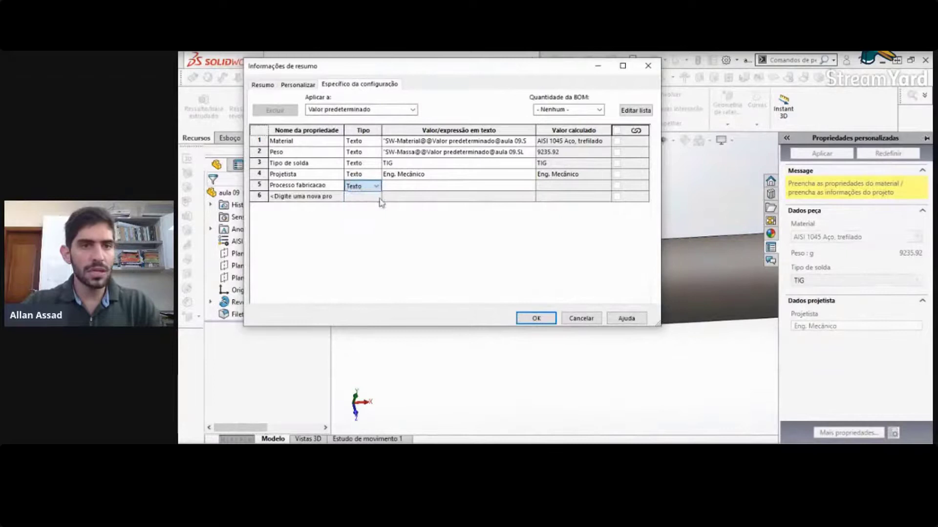
left_click(402, 188)
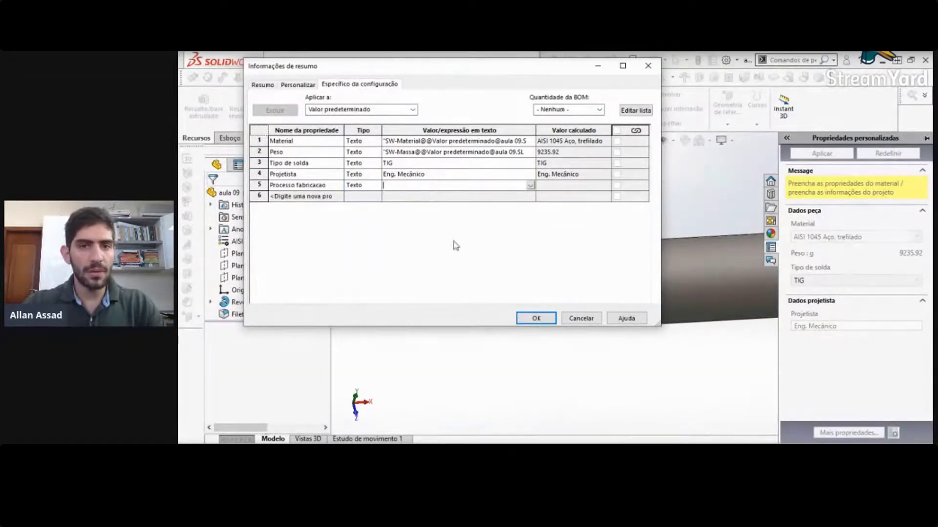
left_click(529, 186)
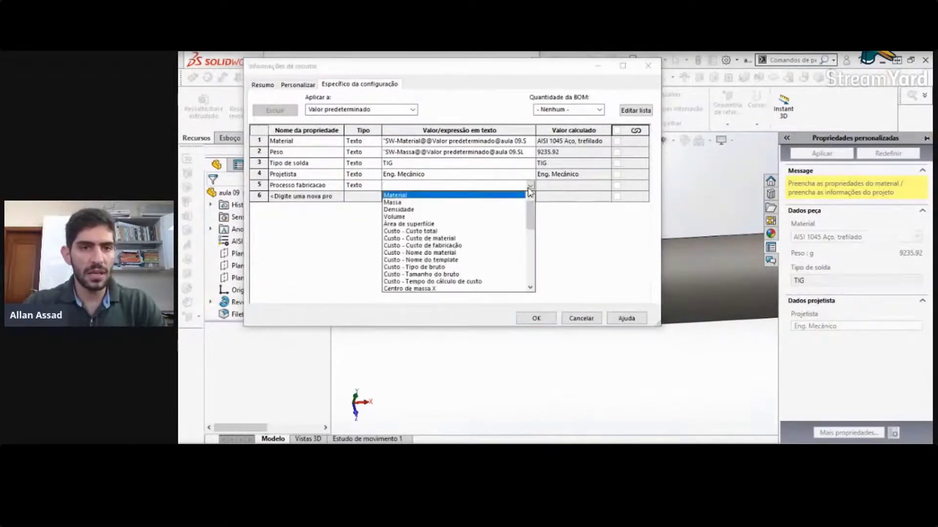
left_click(367, 186)
left_click(375, 187)
left_click(376, 186)
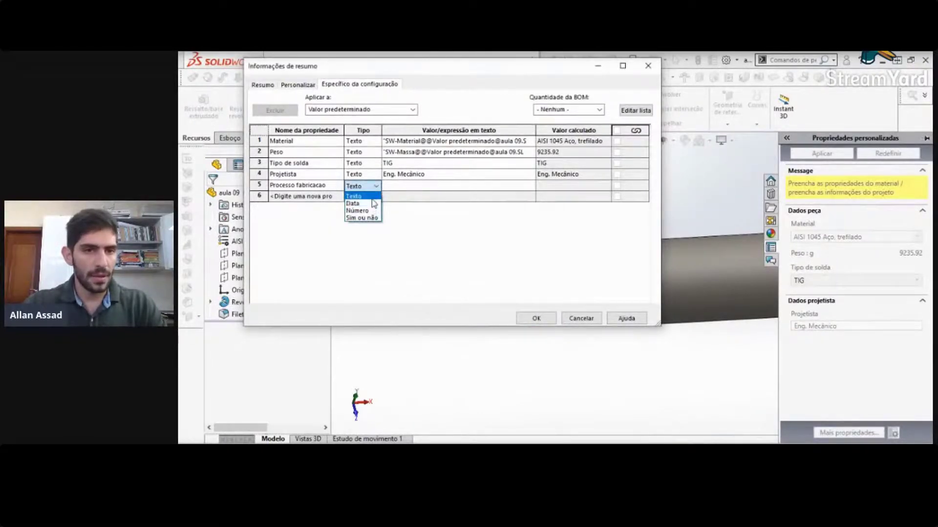
left_click(373, 197)
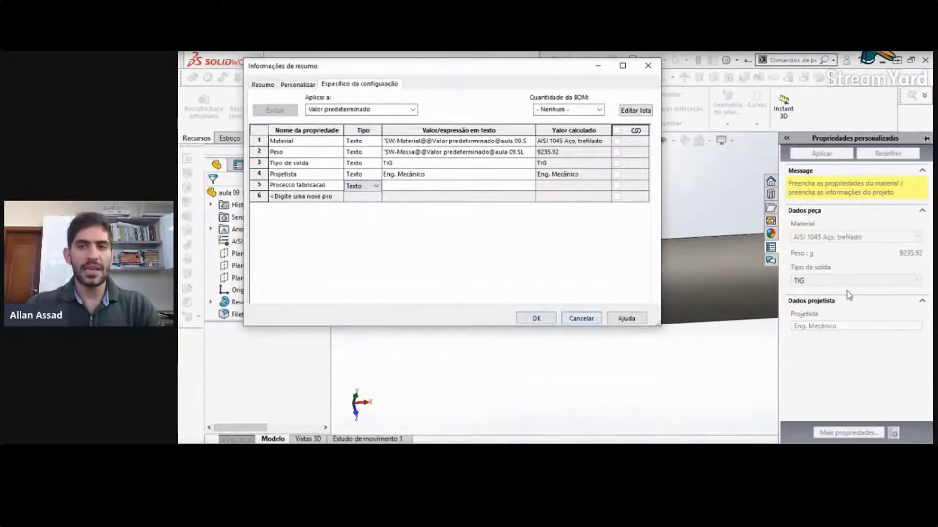
left_click(536, 319)
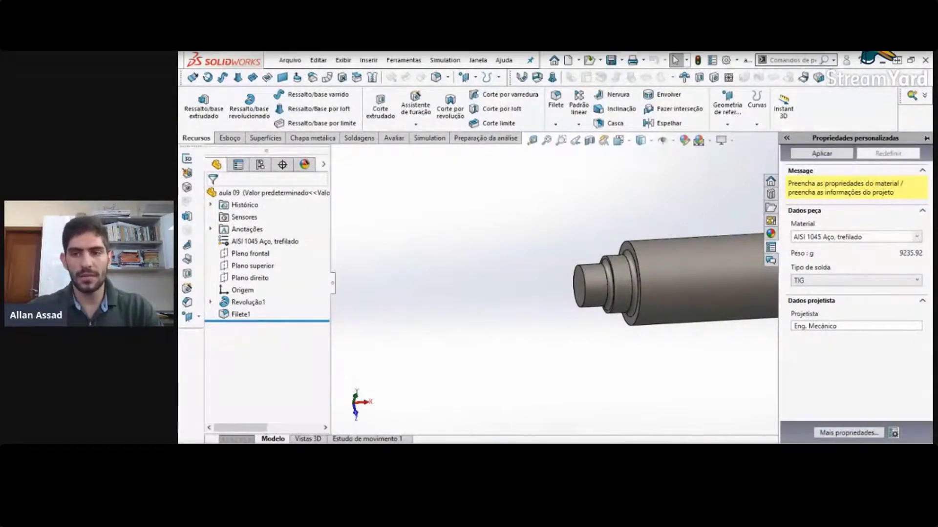
Step: Check the part's configuration-specific property list and apply the custom properties to the part
left_click(838, 432)
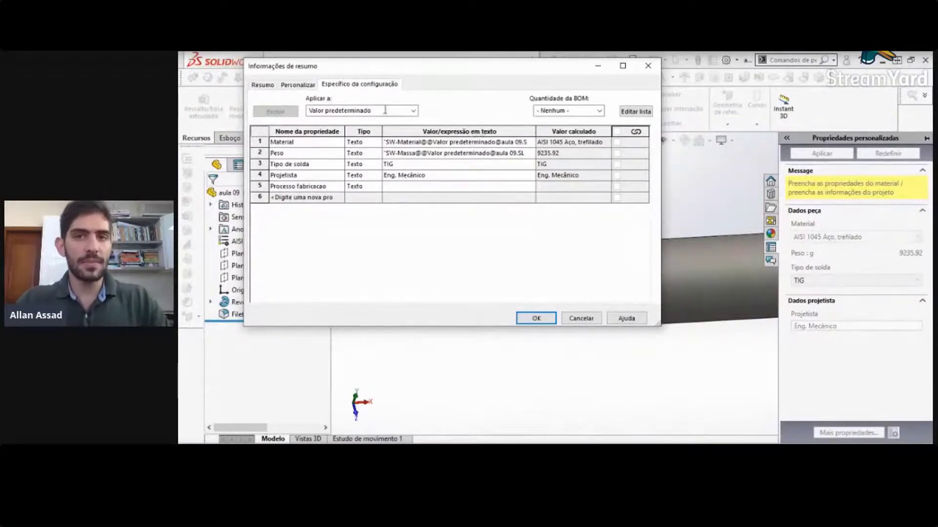
left_click(643, 66)
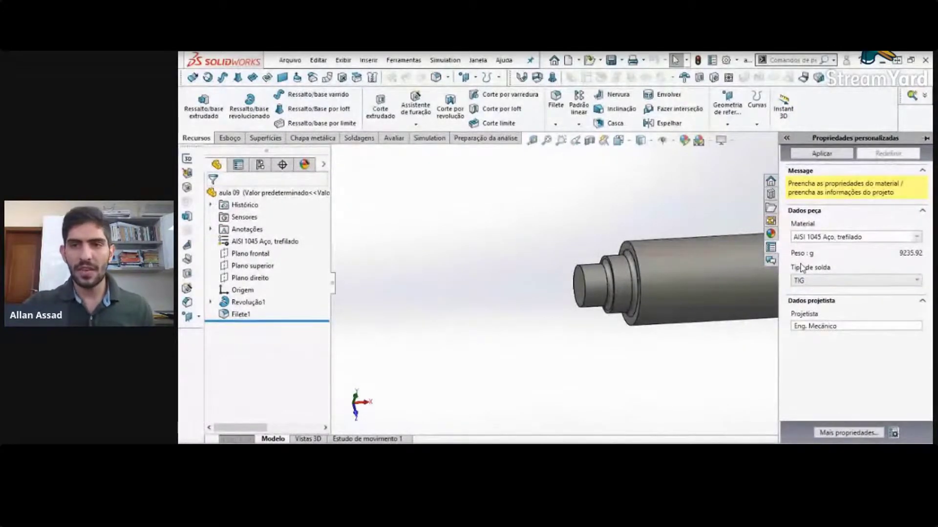
left_click(810, 154)
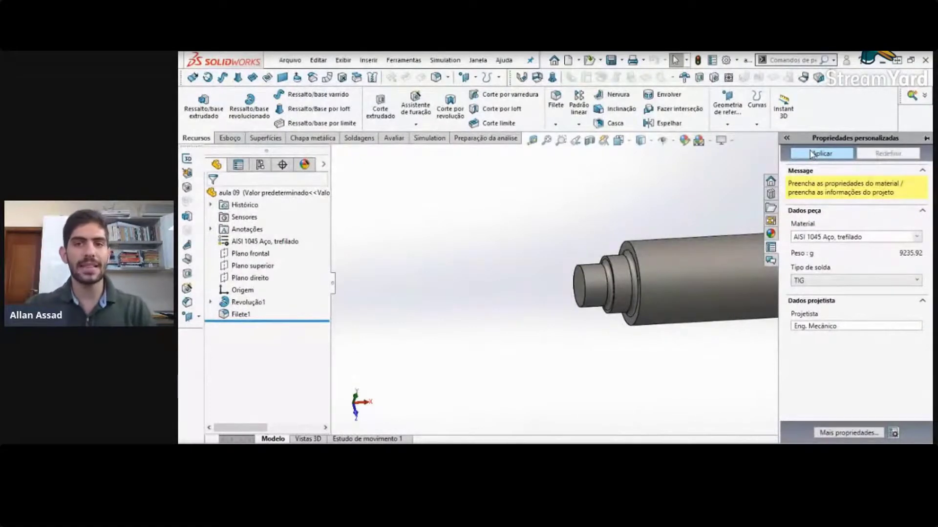
left_click(615, 194)
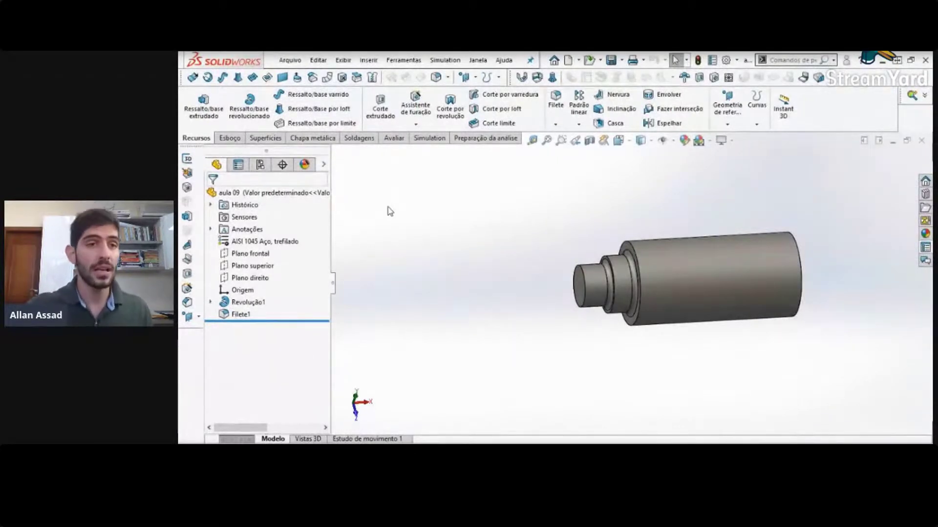
Step: Create a drawing from the shaft part using the sheet format a3 - iso-LIVE09.slddrt from the Folhas folder in TEMPLATES PERSONALIZADOS
left_click(288, 60)
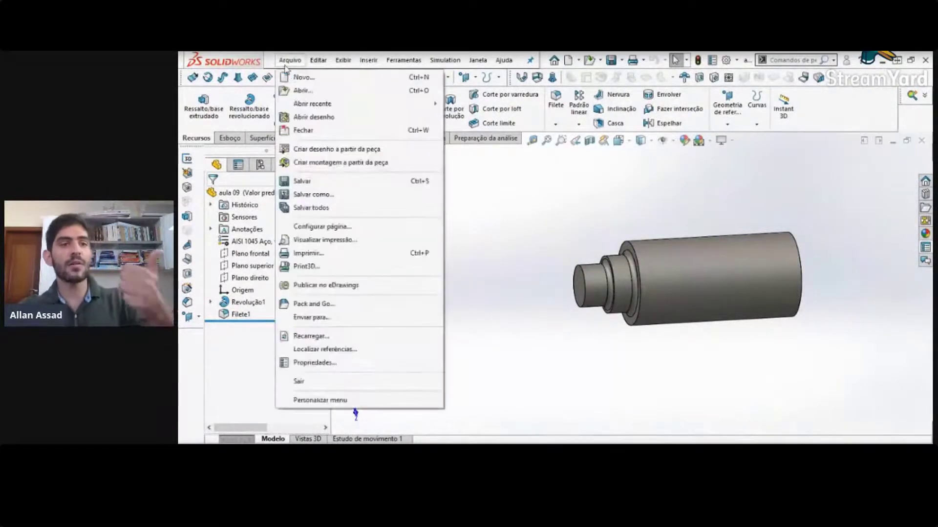
left_click(313, 150)
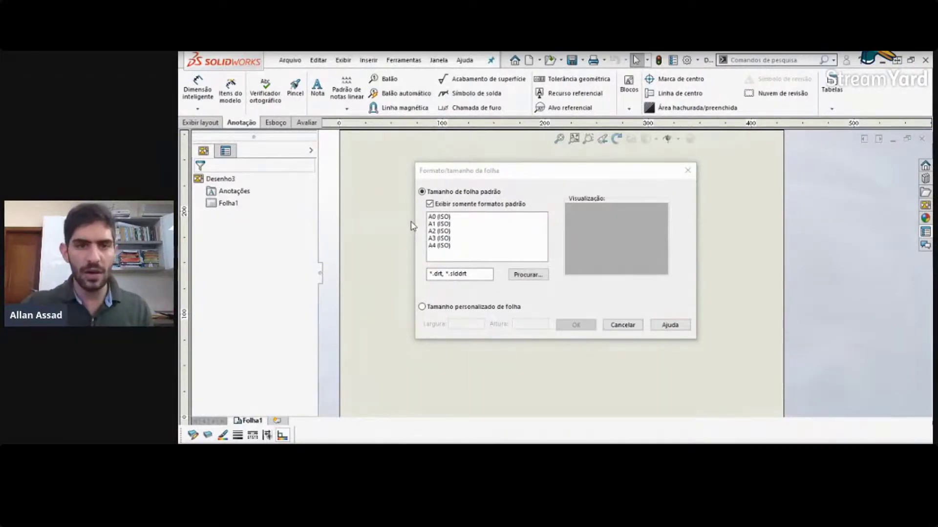
left_click(528, 275)
scroll(272, 323, "down", 1)
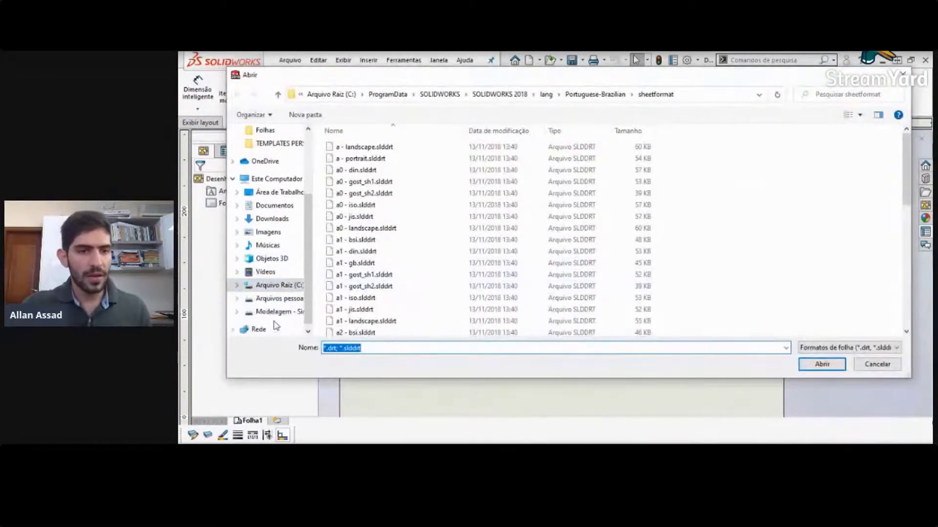
left_click(276, 315)
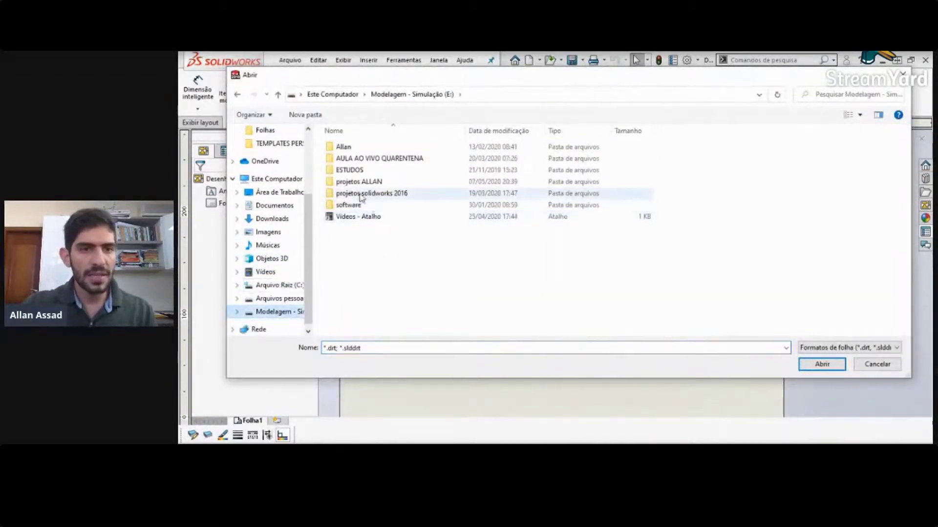
double_click(344, 183)
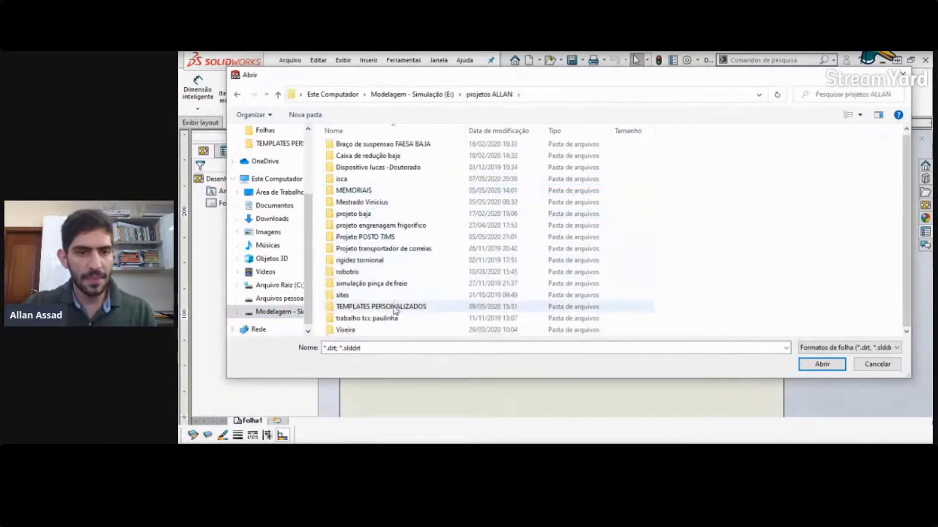
double_click(381, 306)
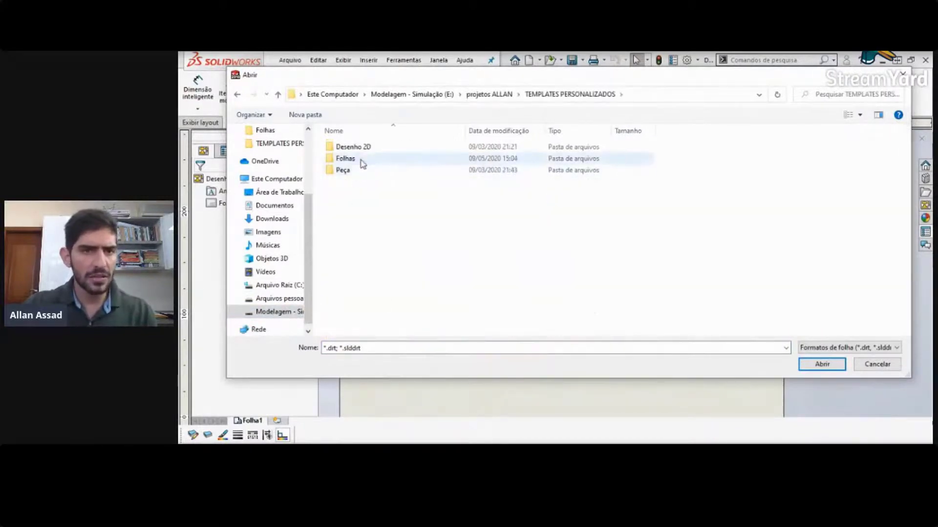
double_click(360, 159)
left_click(386, 159)
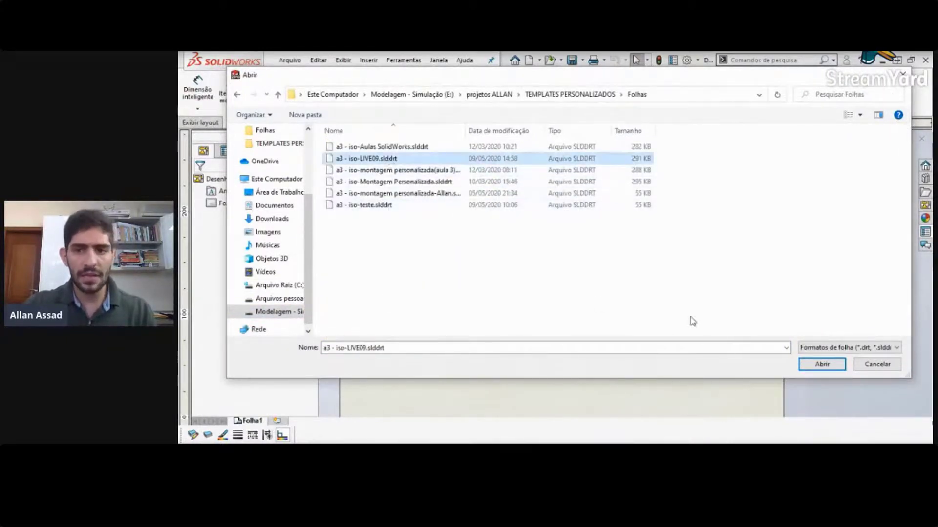
left_click(830, 366)
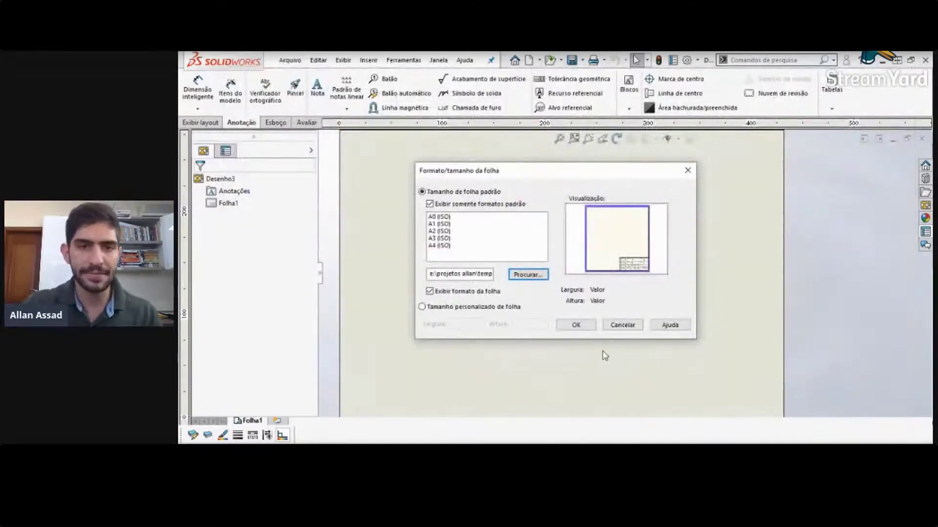
left_click(591, 328)
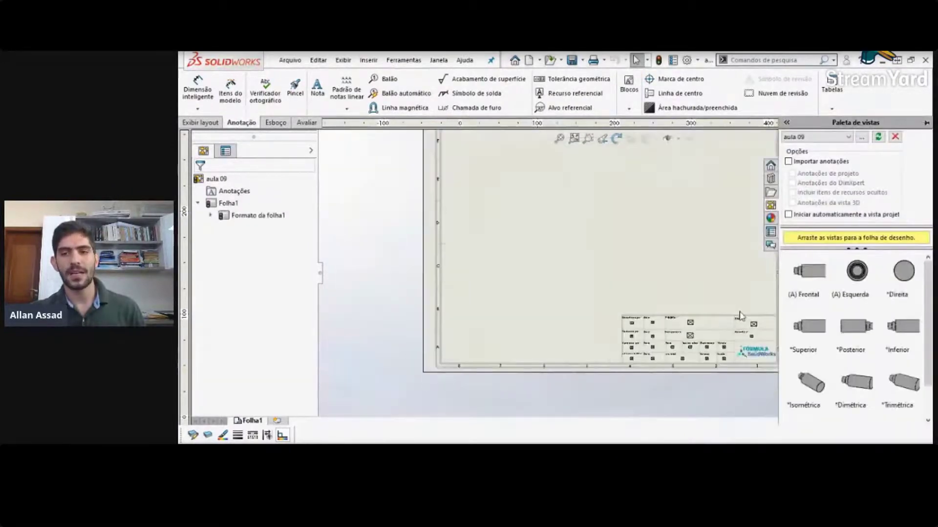
Step: Load the Propriedade aula 09.drwprp custom properties template for the drawing and apply it
scroll(740, 315, "down", 2)
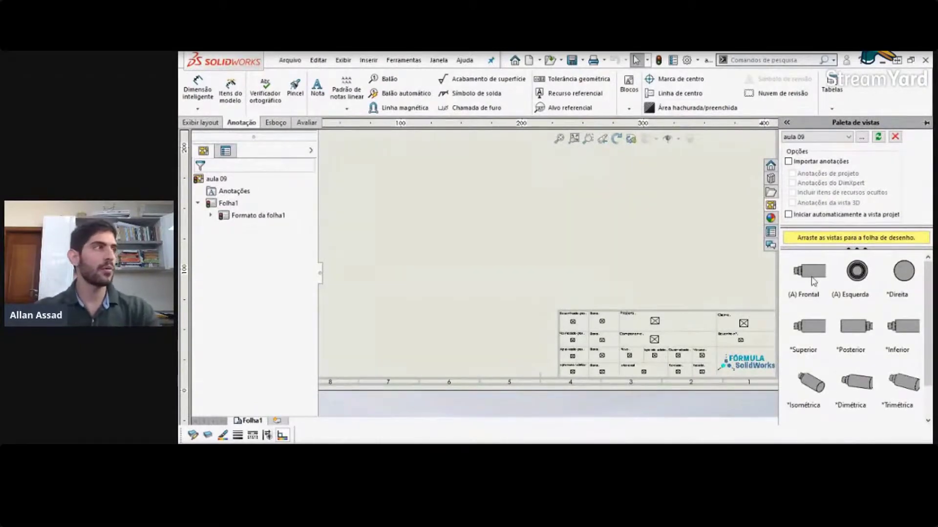
left_click(731, 225)
scroll(696, 293, "down", 3)
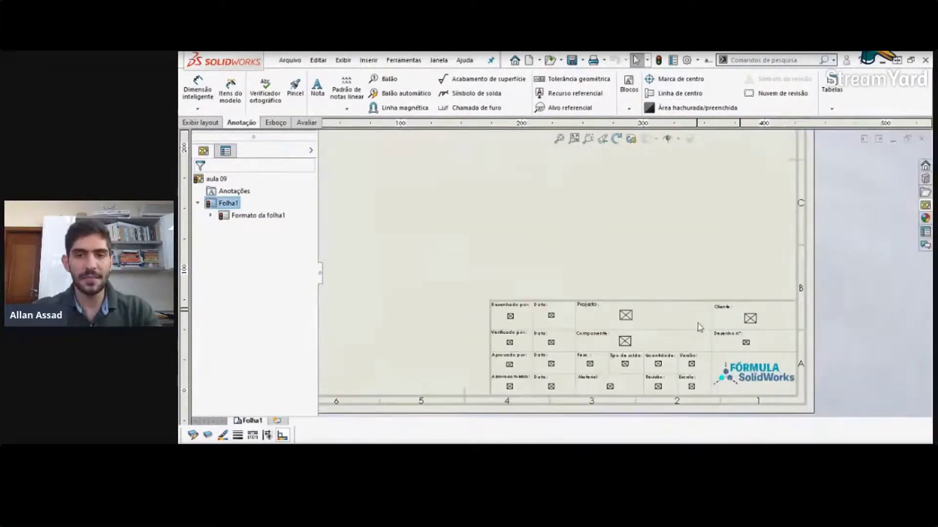
scroll(625, 374, "down", 1)
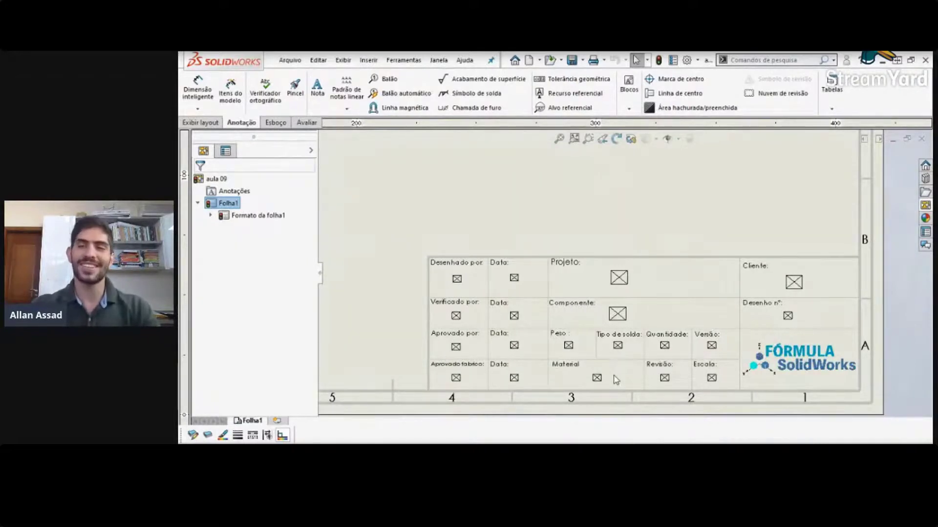
left_click(926, 232)
left_click(914, 185)
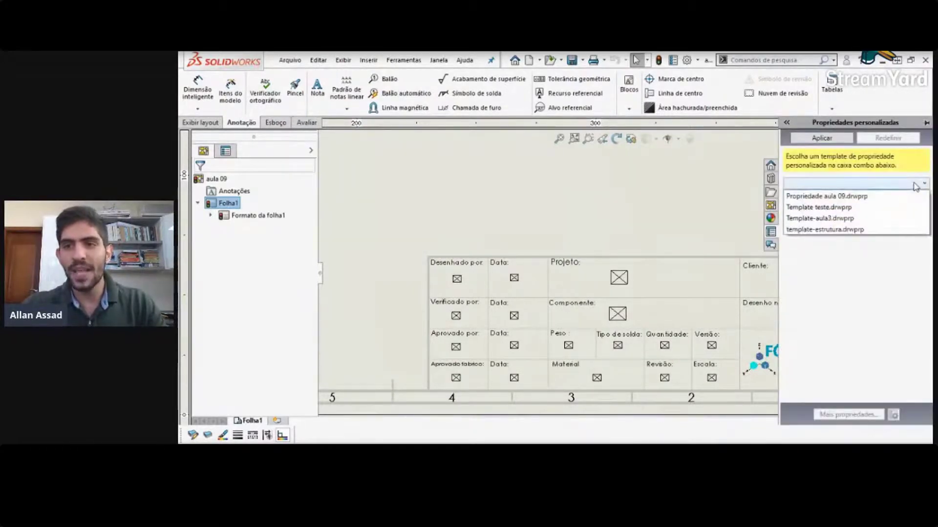
left_click(894, 201)
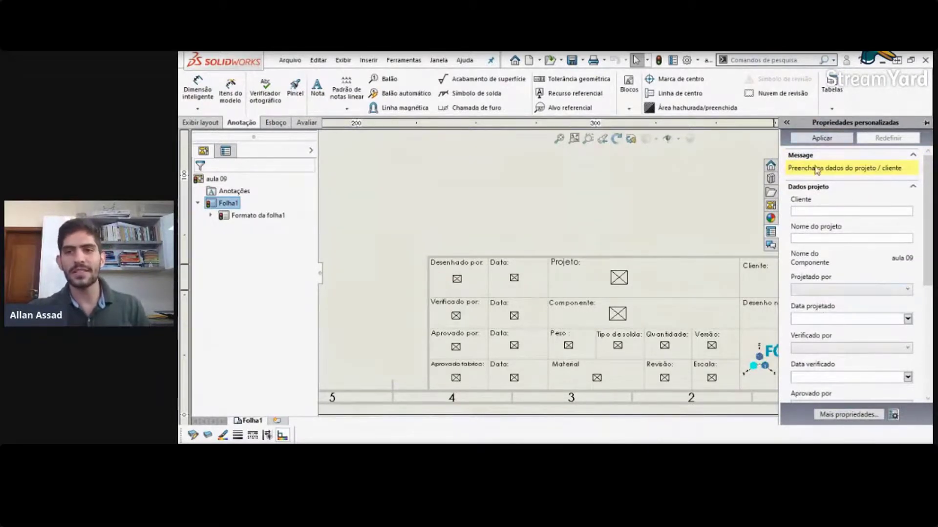
left_click(814, 140)
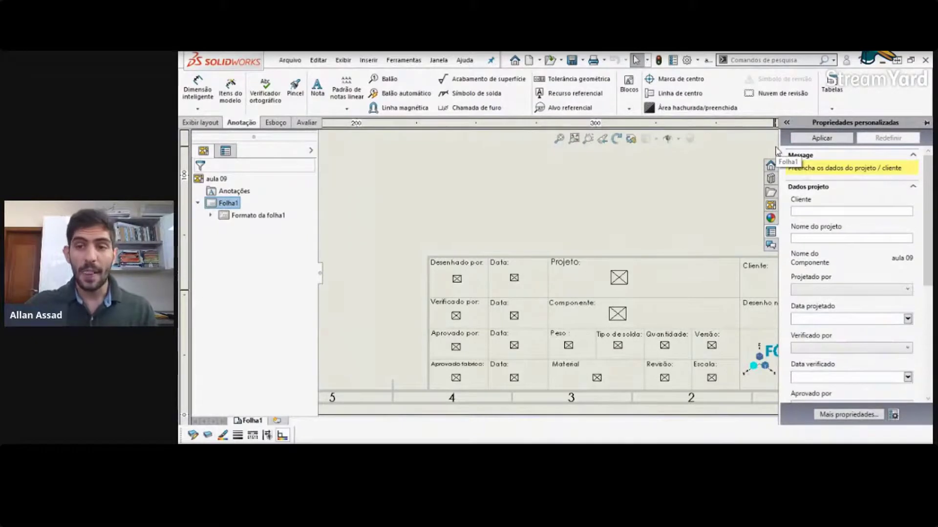
Step: Enter sheet format editing and link the note under Desenhado por to the current document's Projetado por property
right_click(705, 206)
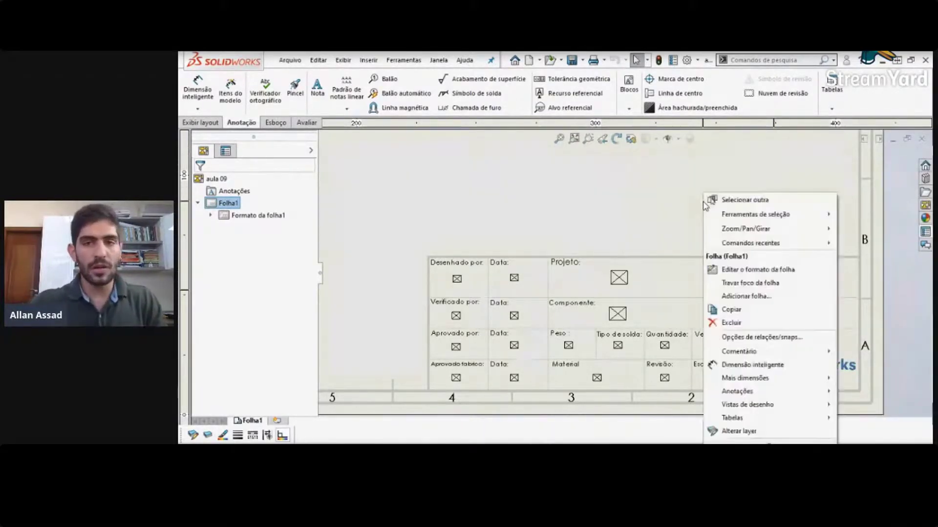
left_click(735, 270)
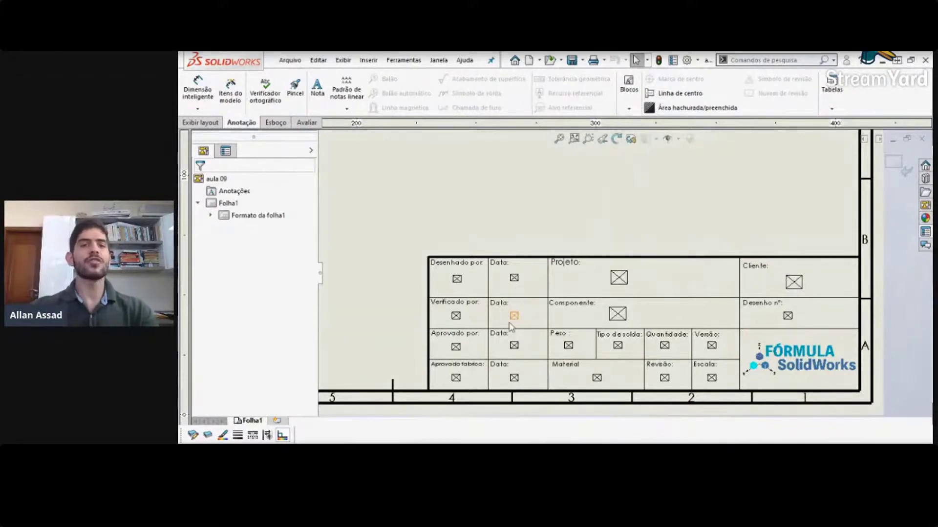
left_click(458, 281)
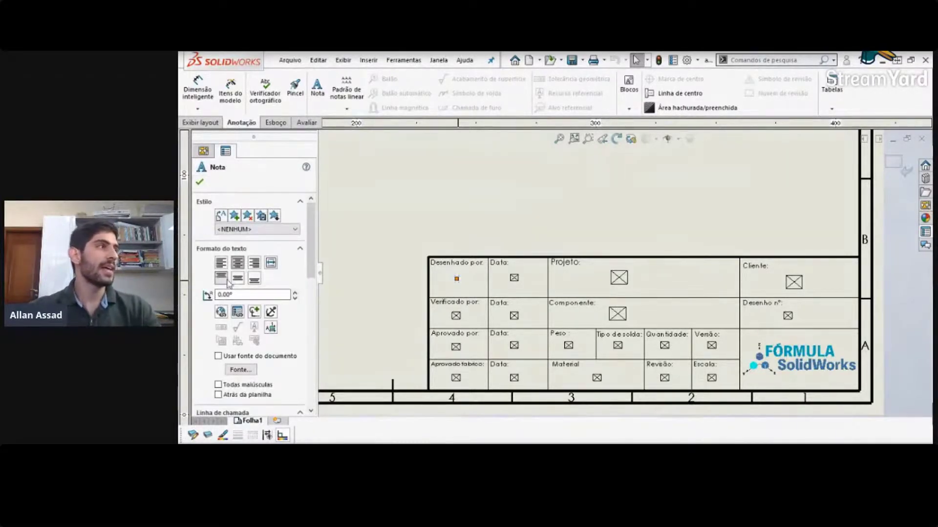
left_click(238, 315)
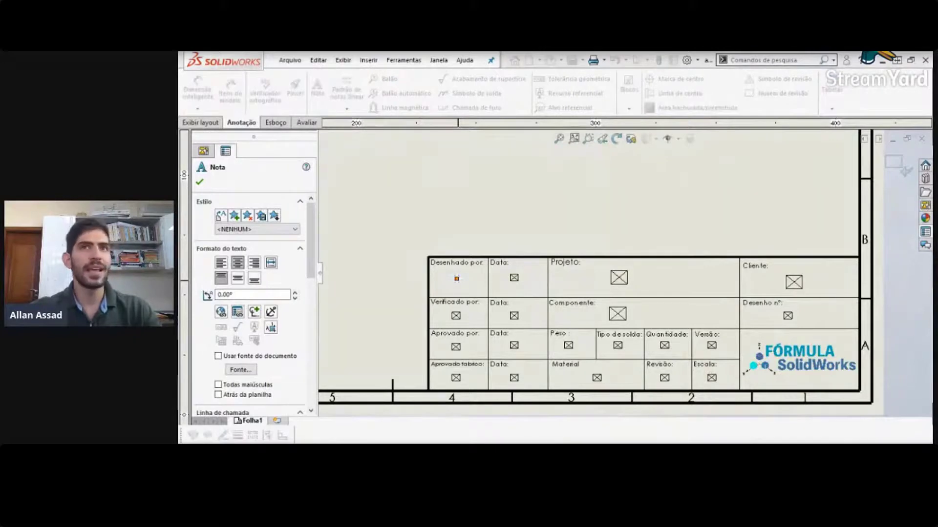
left_click_drag(179, 110, 389, 82)
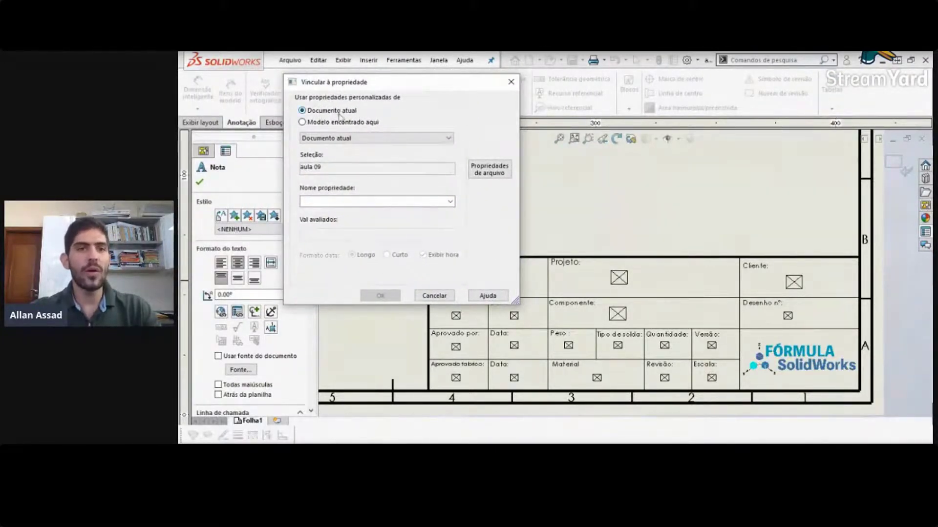
left_click(421, 202)
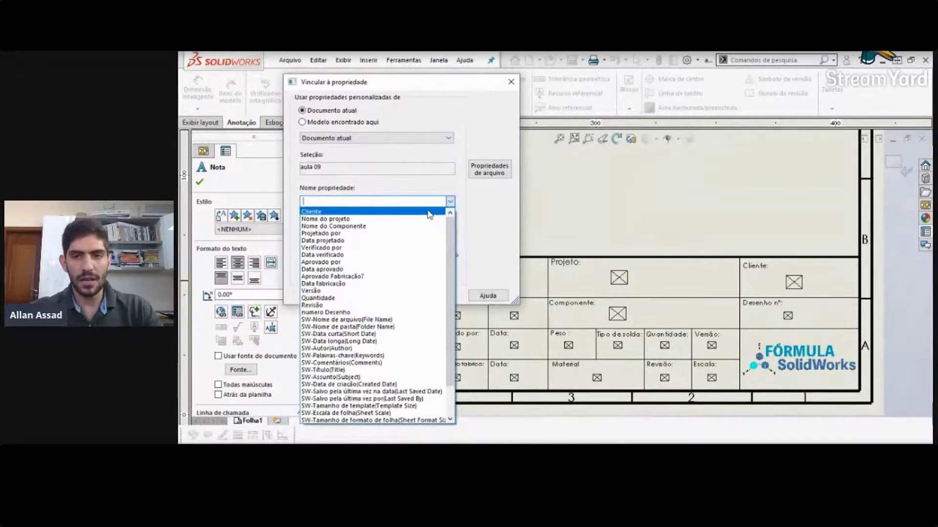
left_click(407, 233)
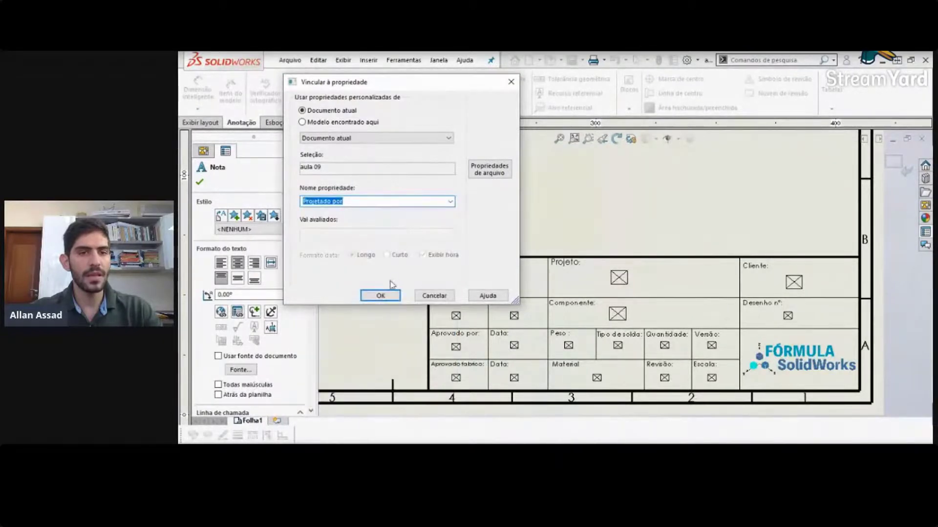
left_click(381, 295)
key("Escape")
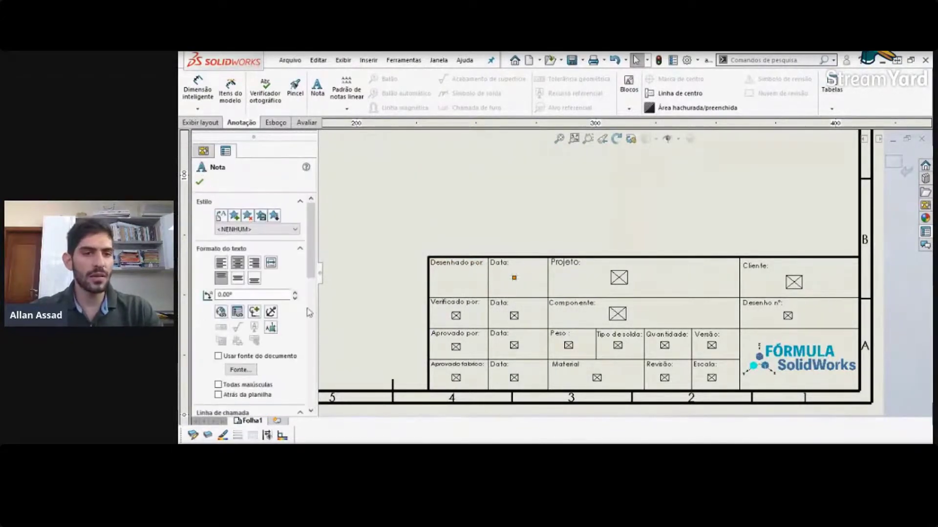
Step: Link the Data note beside Desenhado por to the current document's Data projetado property
left_click(237, 312)
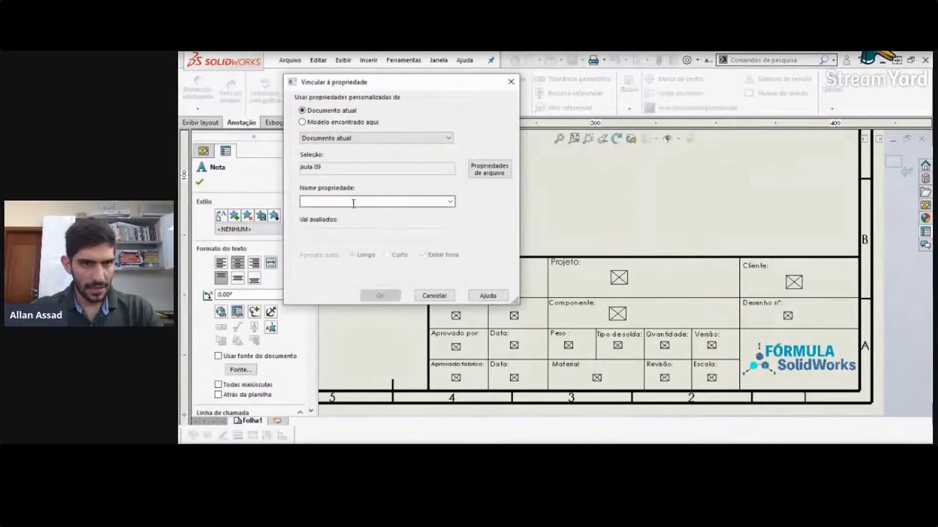
left_click(450, 201)
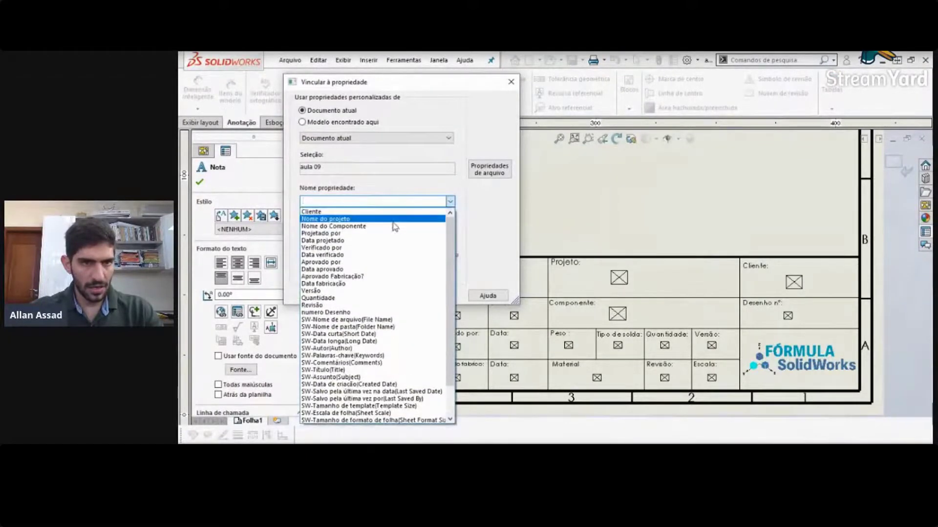
left_click(381, 241)
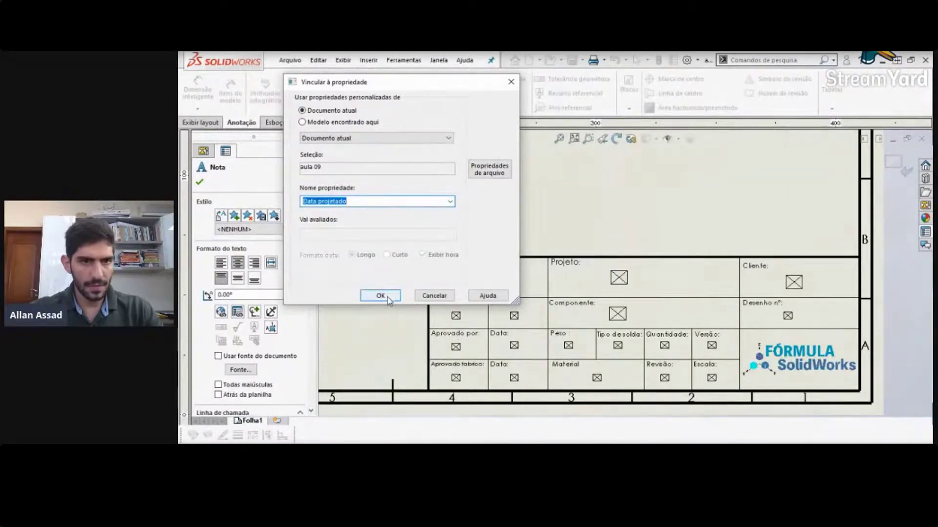
left_click(388, 296)
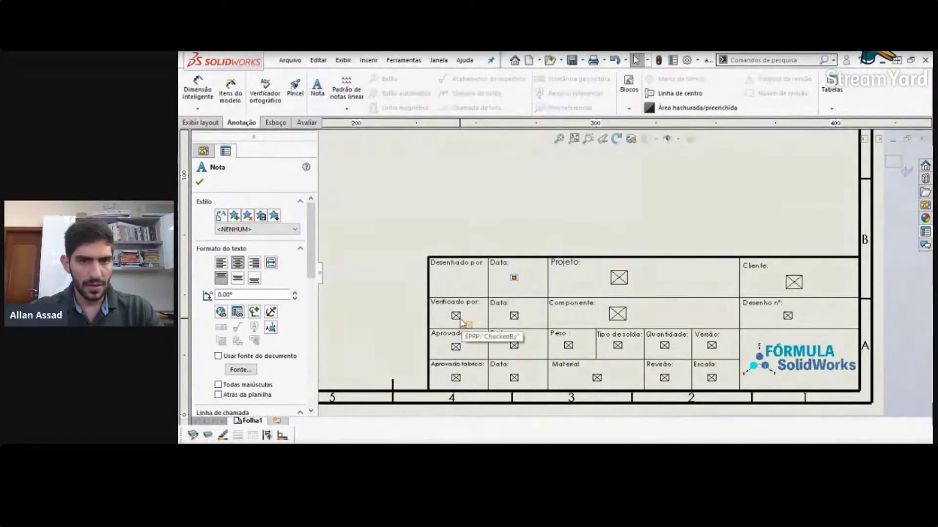
left_click(416, 245)
Step: Link the note under Verificado por in the title block to the Verificado por property of the current document
left_click(456, 320)
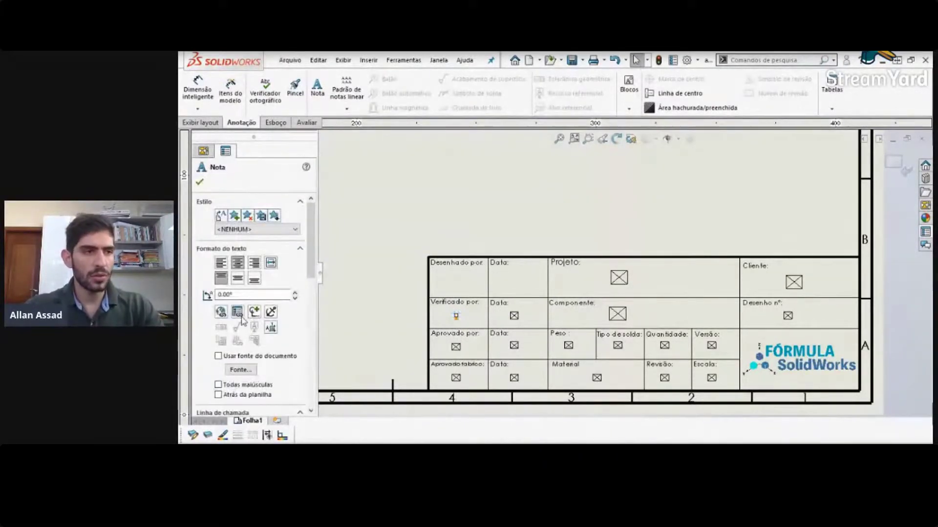
left_click(238, 315)
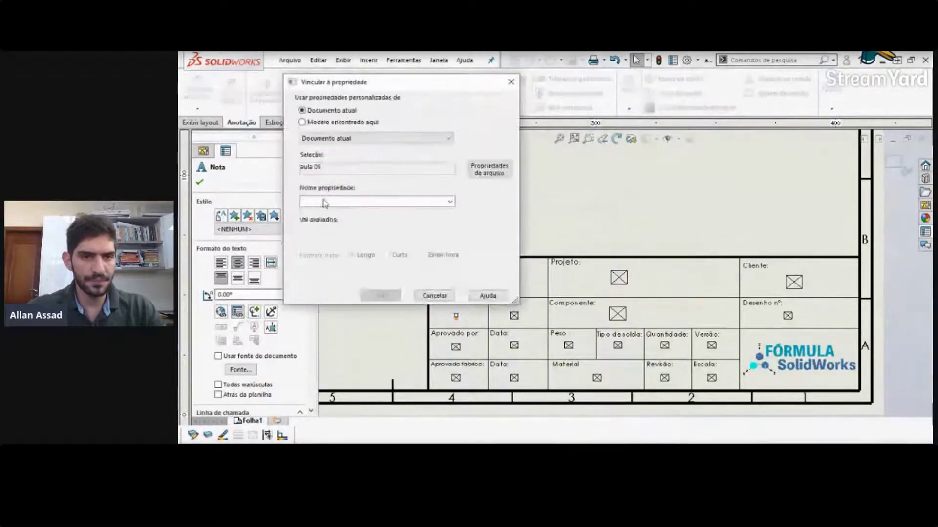
left_click(450, 201)
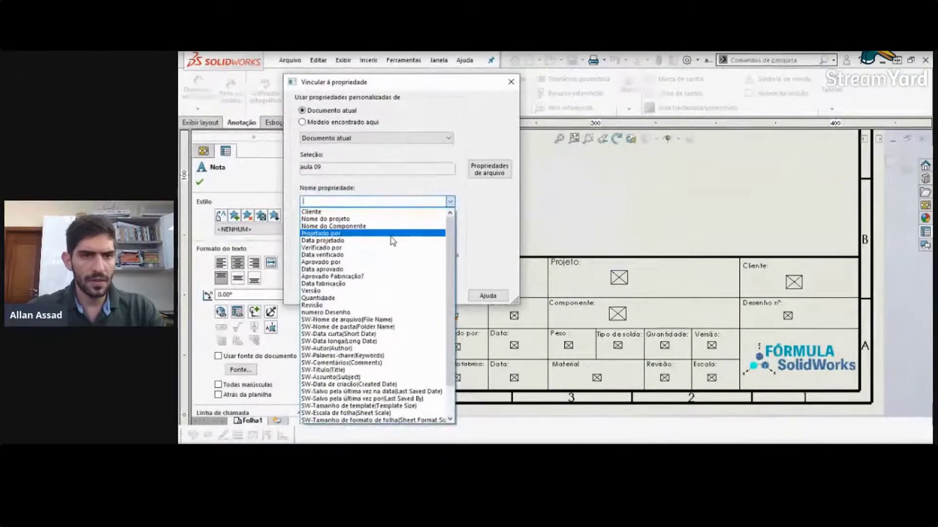
left_click(381, 248)
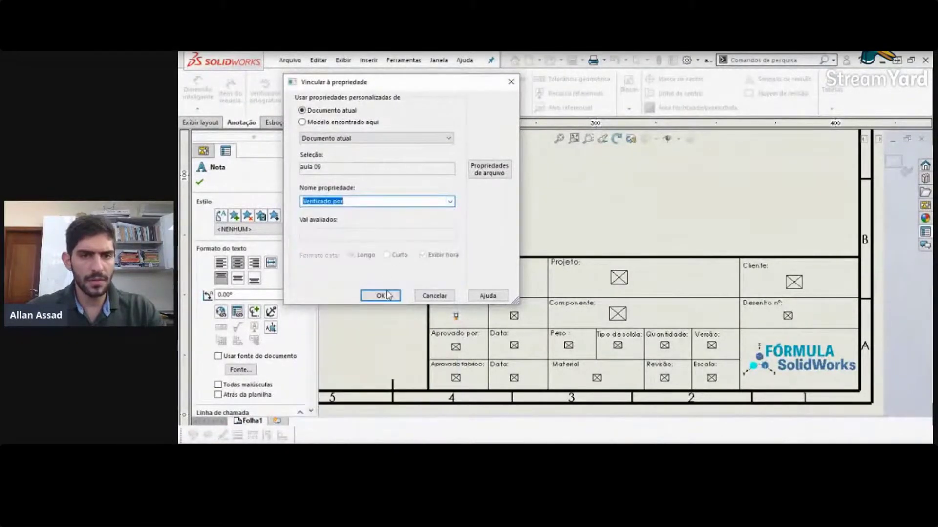
left_click(381, 296)
Step: Link the Data note beside Verificado por to the current document's Data verificado property
left_click(514, 316)
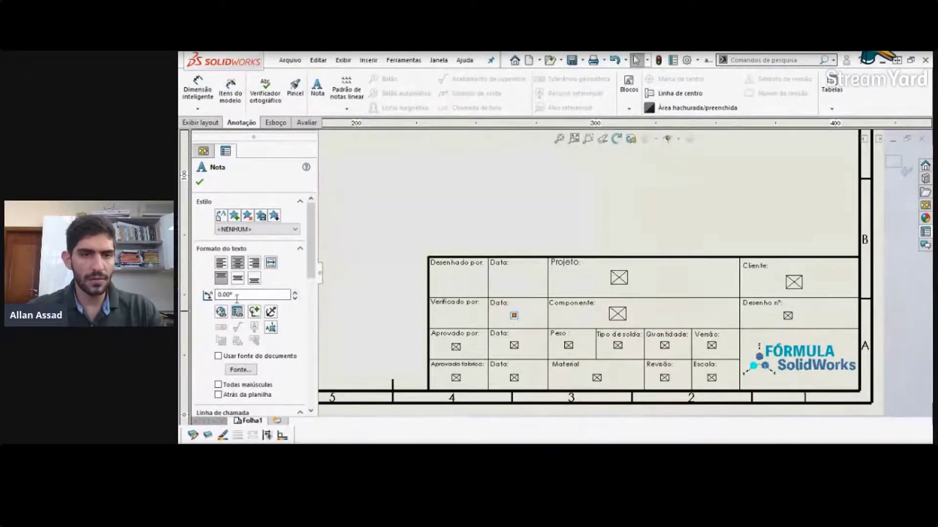
left_click(237, 311)
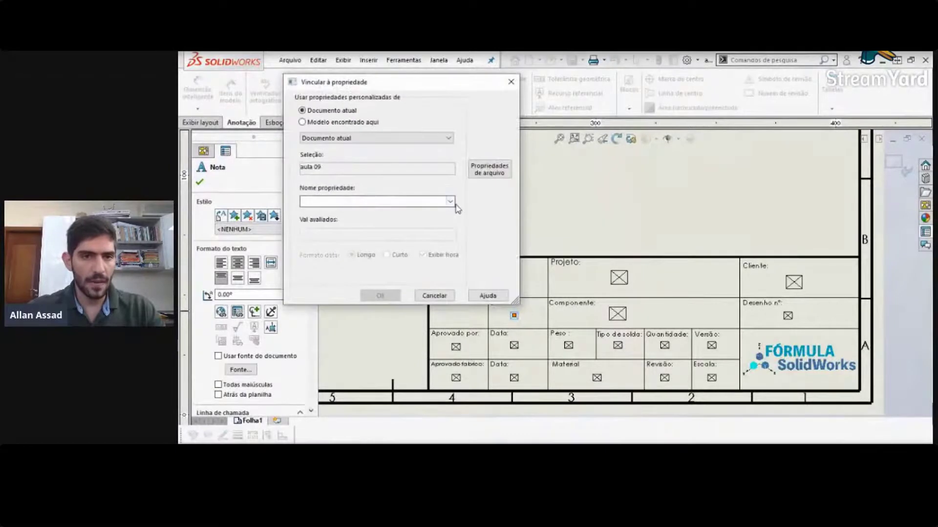
left_click(448, 201)
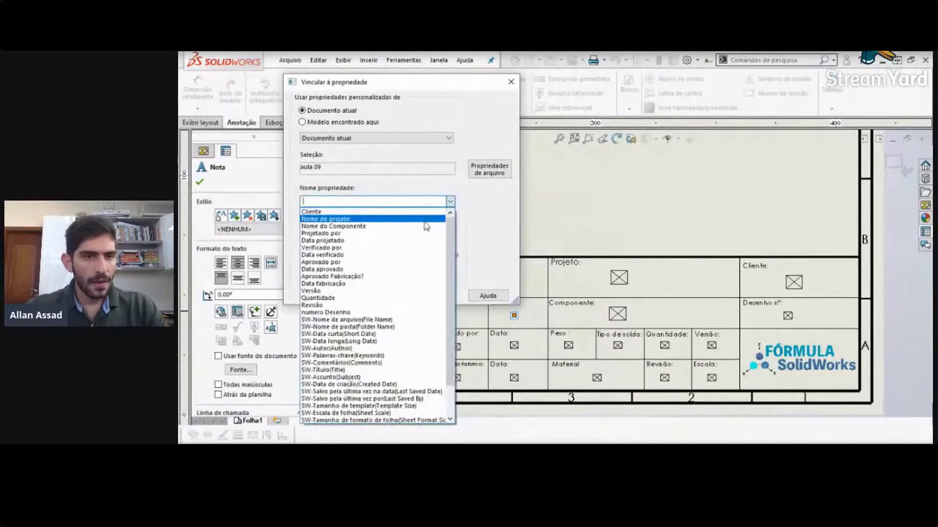
left_click(389, 255)
left_click(388, 295)
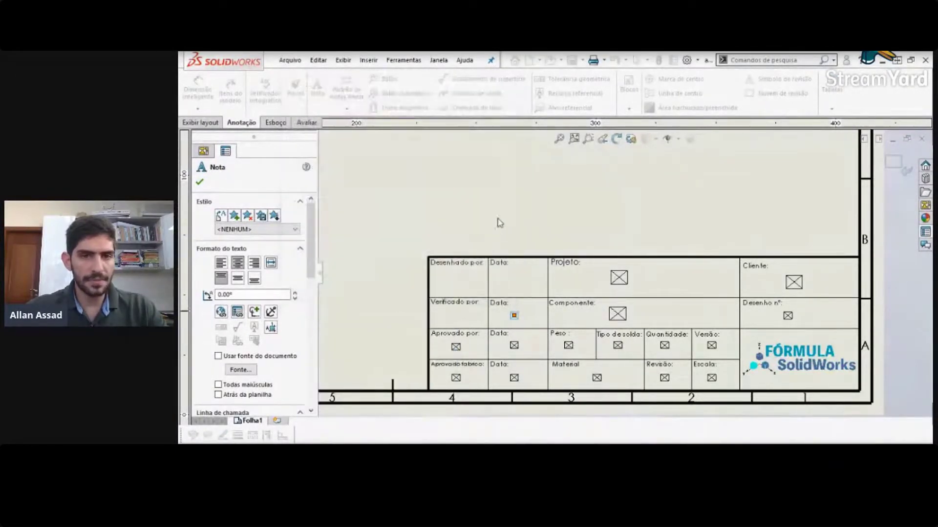
left_click(498, 217)
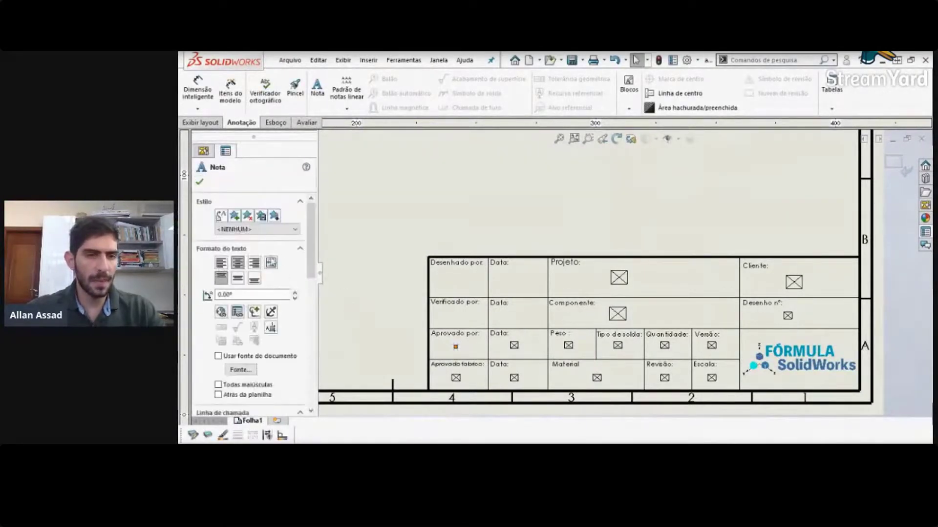
Step: Link the note under Aprovado por in the title block to the Aprovado por property of the current document
left_click(237, 314)
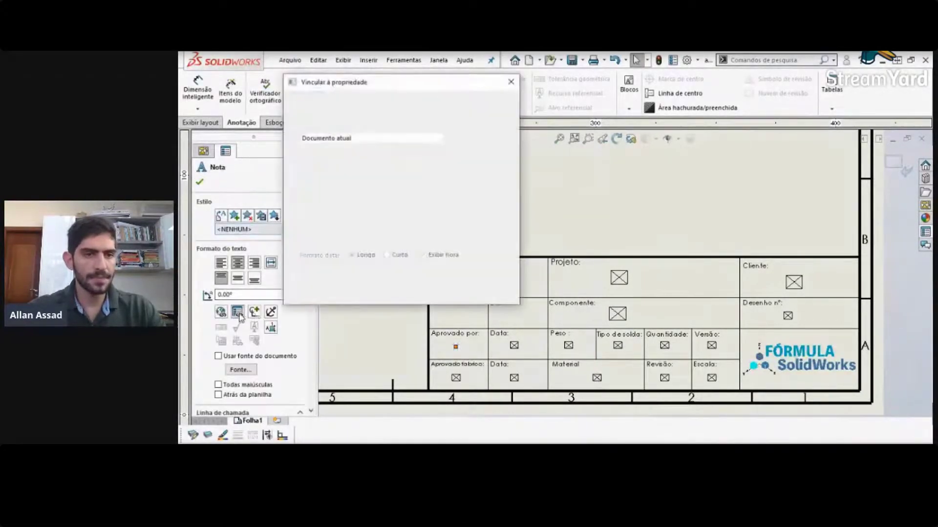
left_click(450, 202)
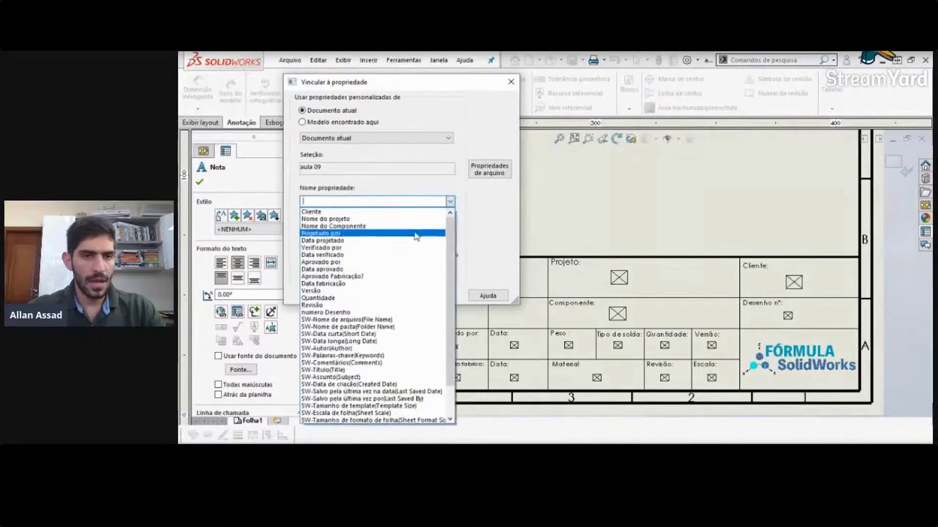
left_click(394, 263)
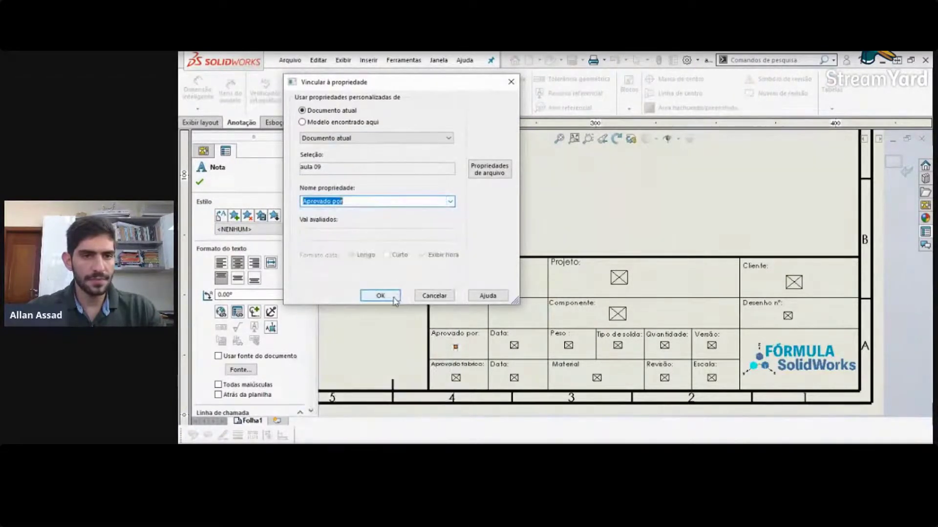
left_click(380, 295)
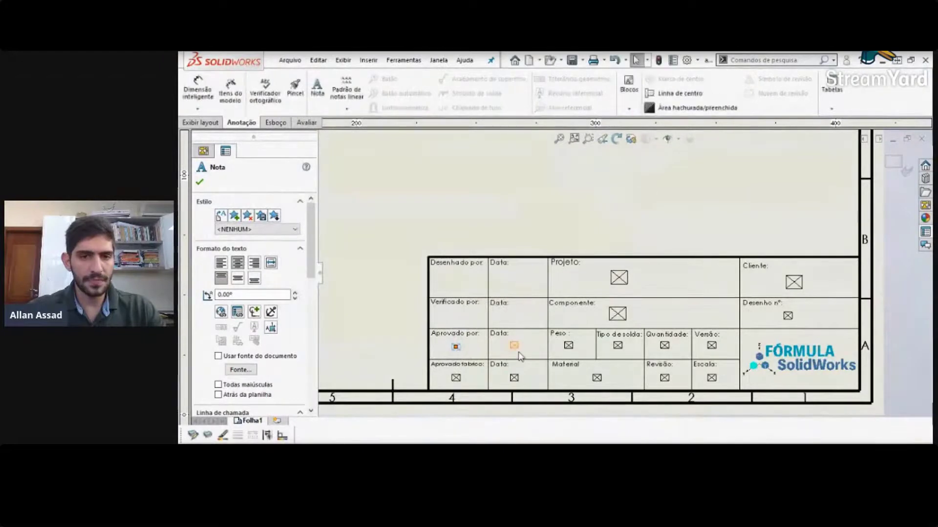
Step: Link the Data note beside Aprovado por to the current document's Data aprovado property
left_click(238, 311)
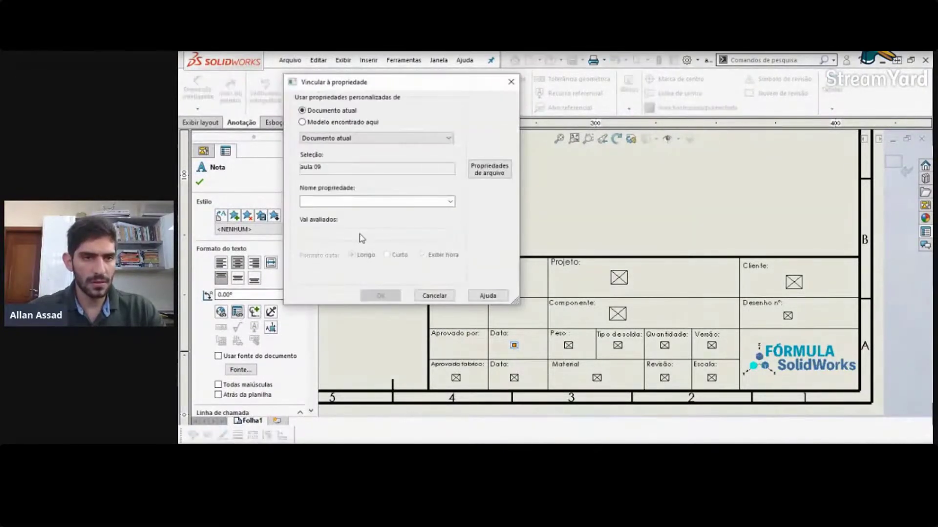
left_click(412, 202)
left_click(449, 202)
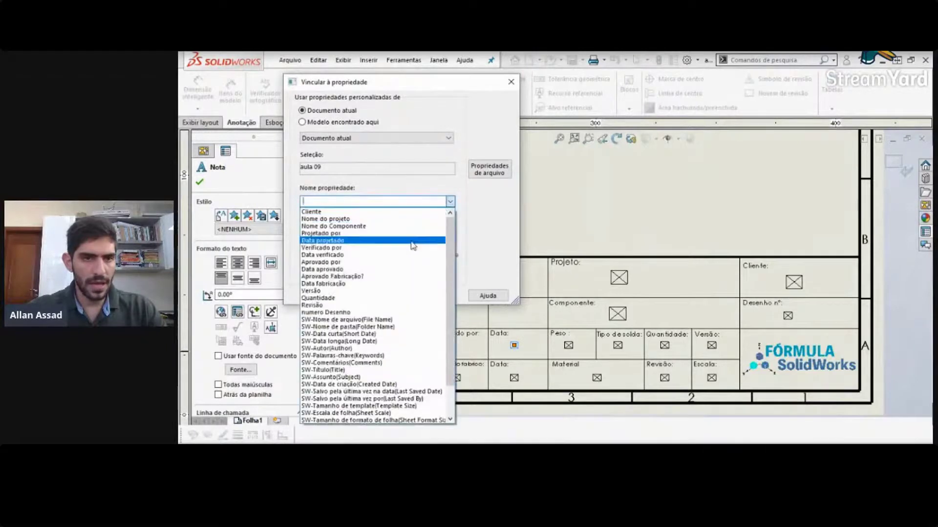
left_click(396, 265)
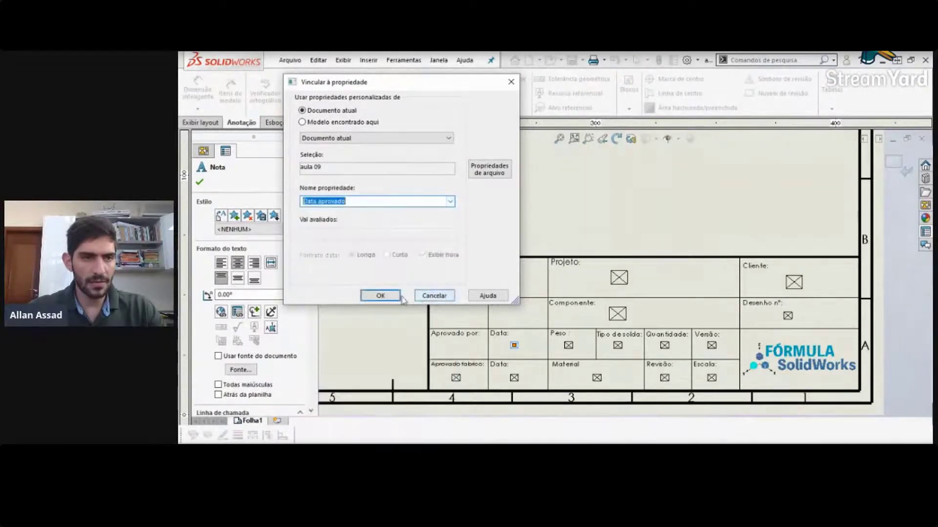
left_click(385, 297)
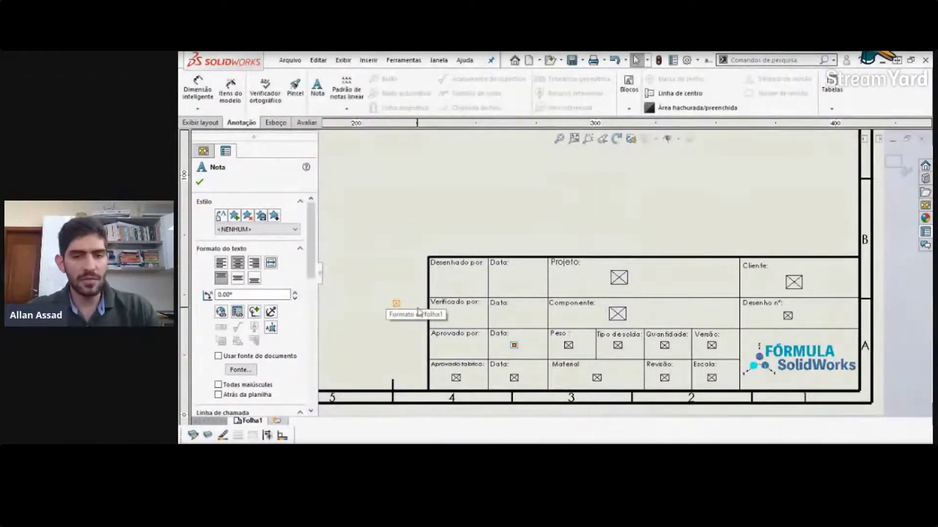
left_click(390, 304)
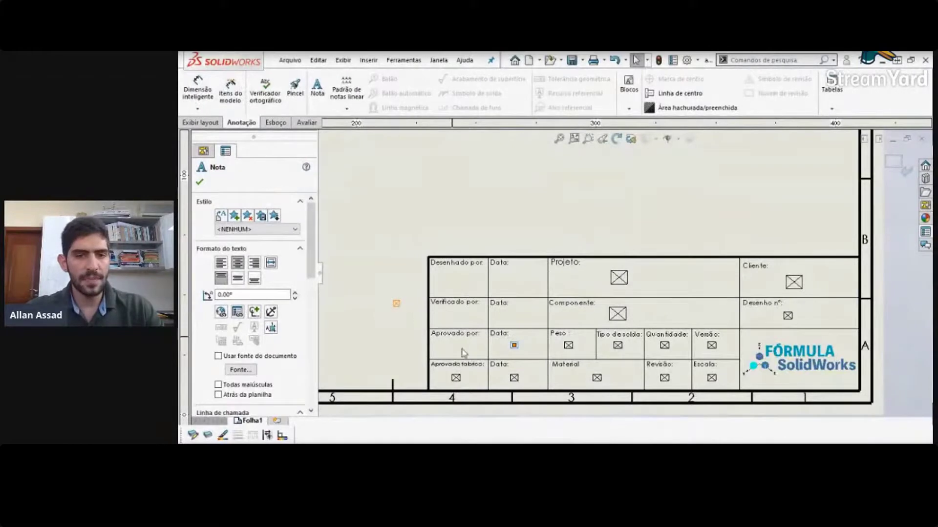
Step: Link the manufacturing approval note in the title block's lowest row to the current document's Aprovado Fabricação? property
left_click(459, 381)
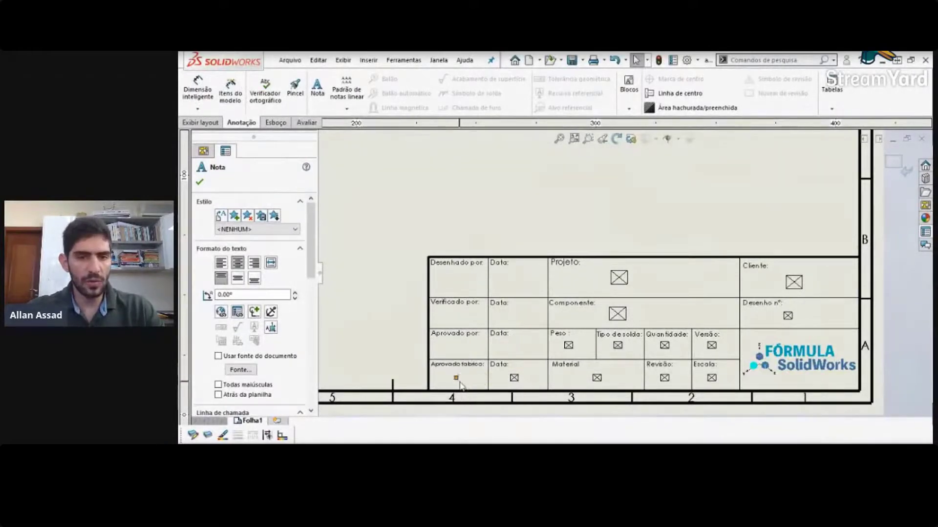
left_click(237, 312)
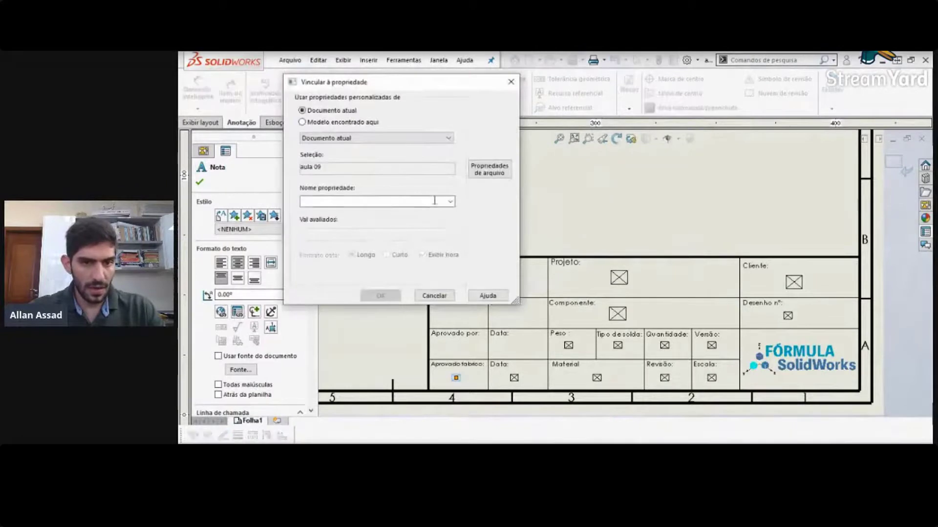
left_click(448, 202)
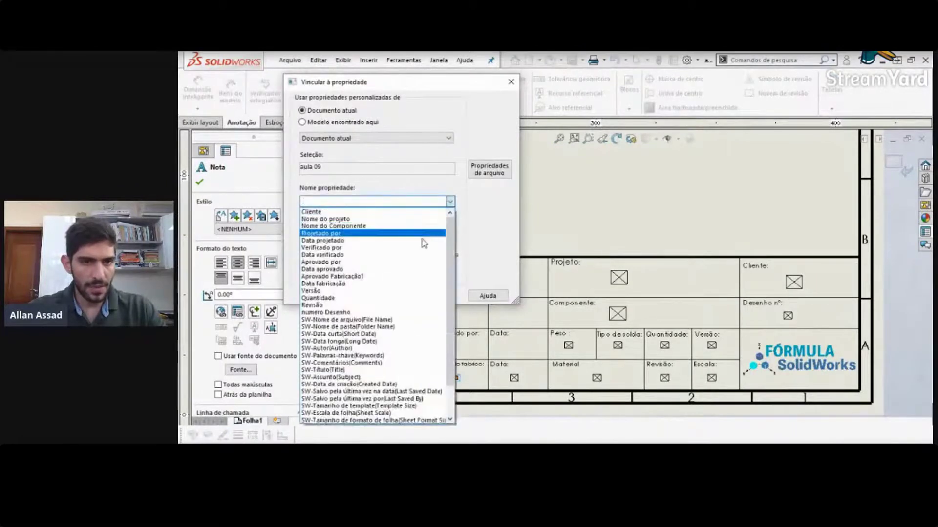
left_click(394, 276)
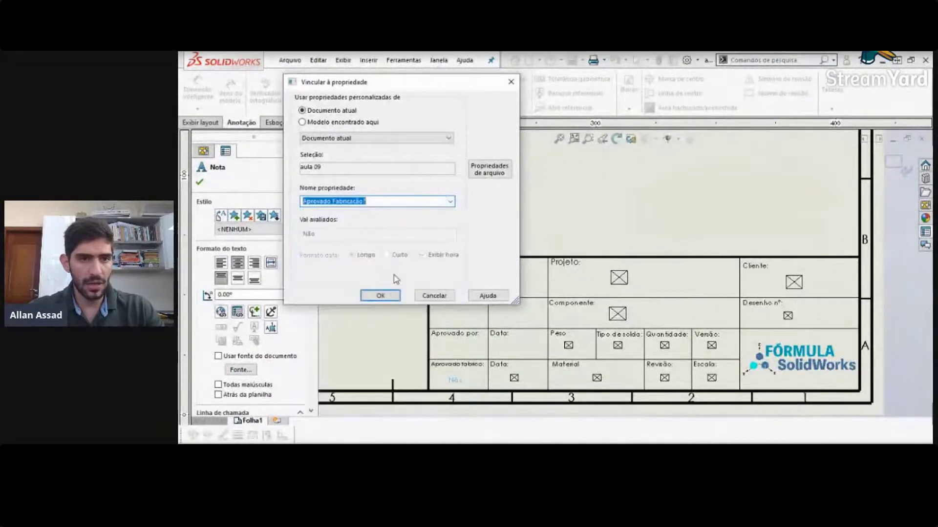
left_click(380, 296)
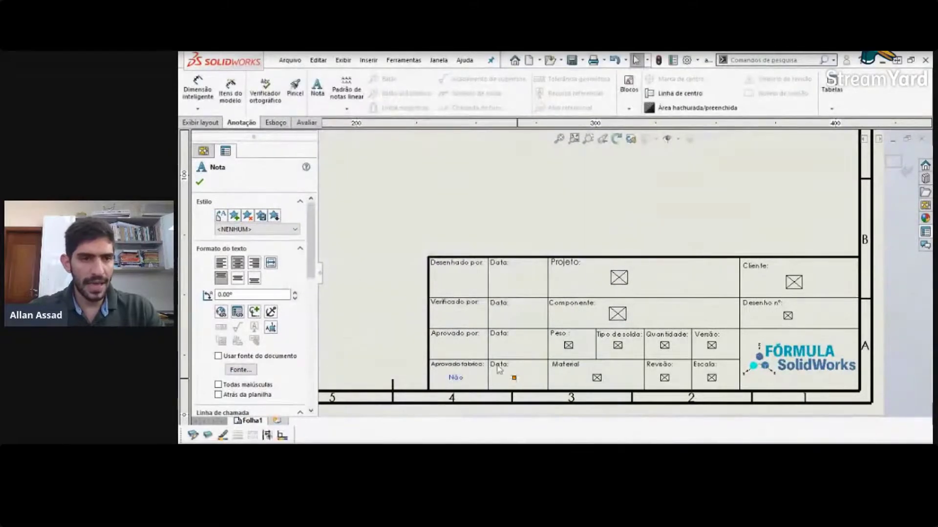
Step: Link the Data note beside the manufacturing approval cell to the current document's Data fabricação property
left_click(254, 312)
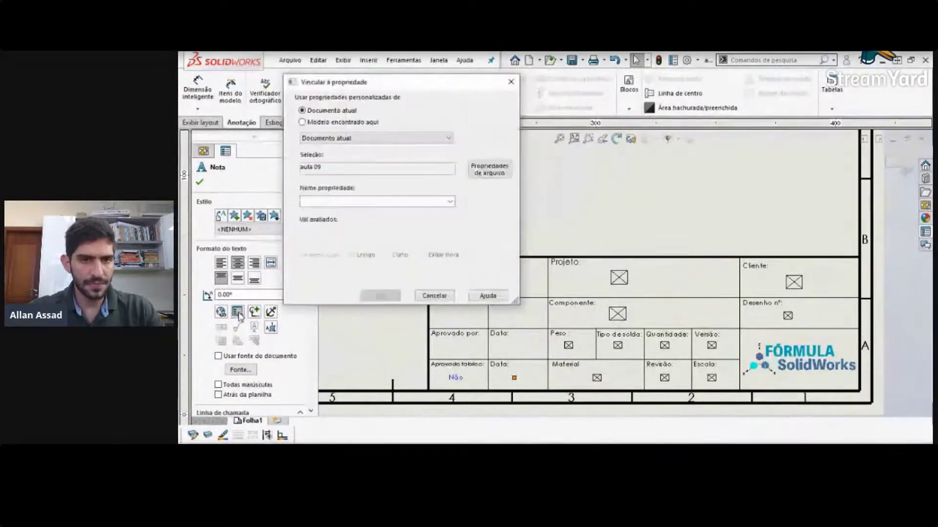
left_click(449, 201)
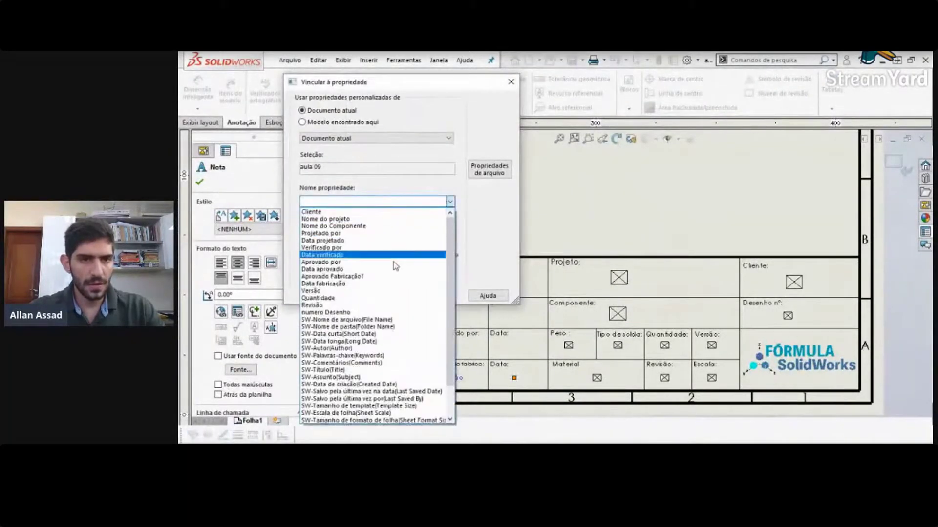
left_click(376, 278)
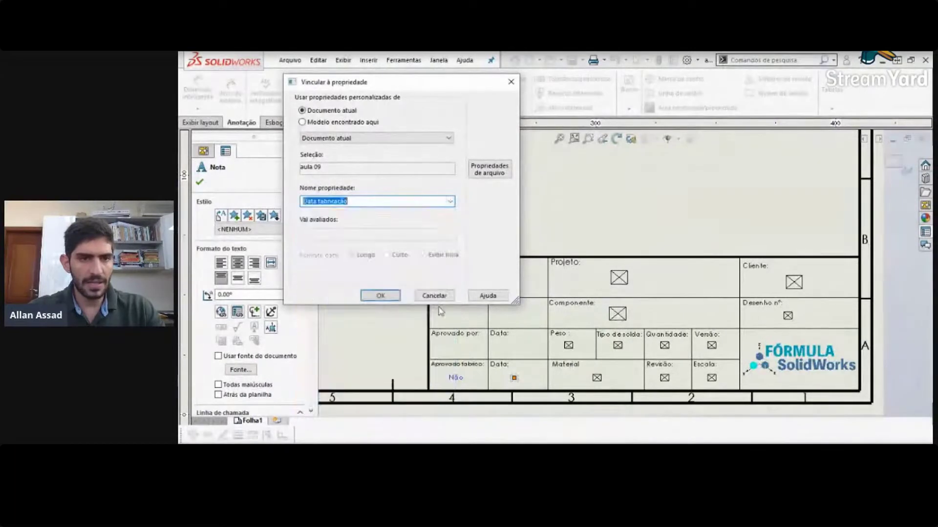
left_click(385, 296)
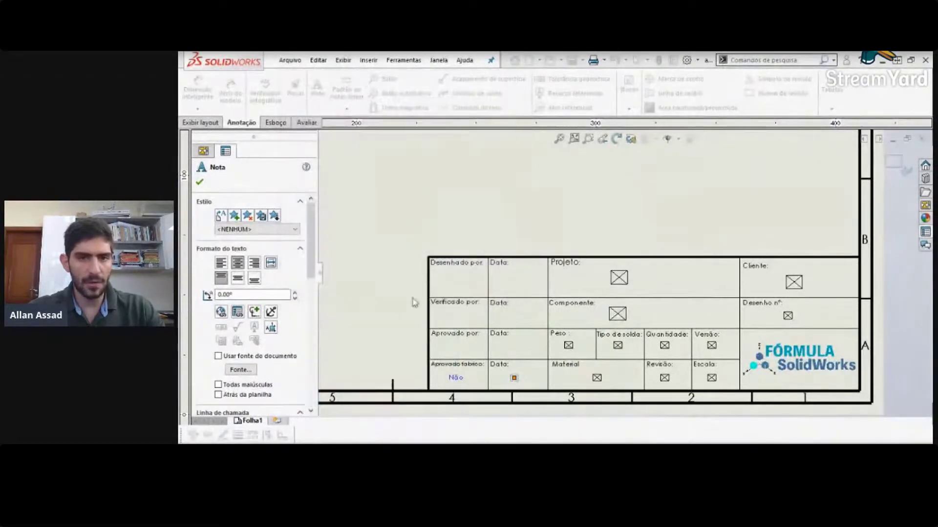
left_click(558, 207)
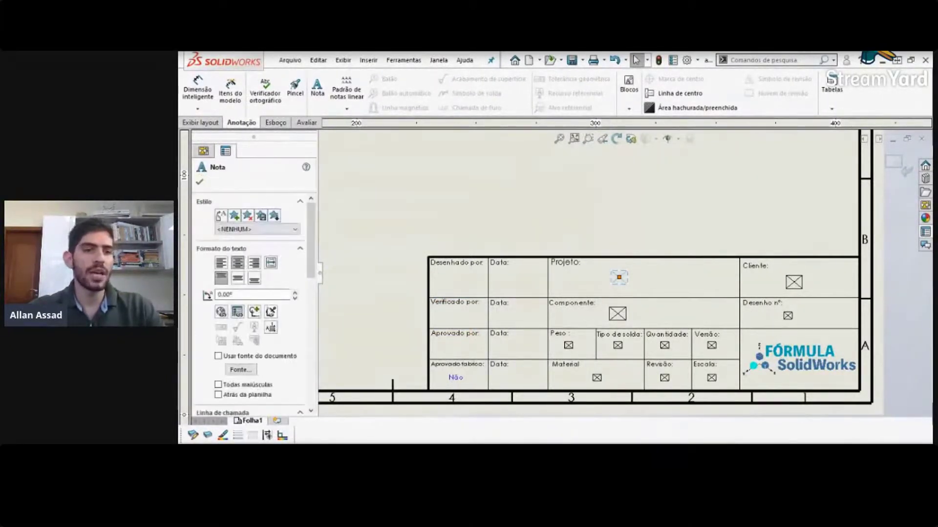
Step: Link the note under Projeto in the title block to the current document's Nome do projeto property
left_click(244, 313)
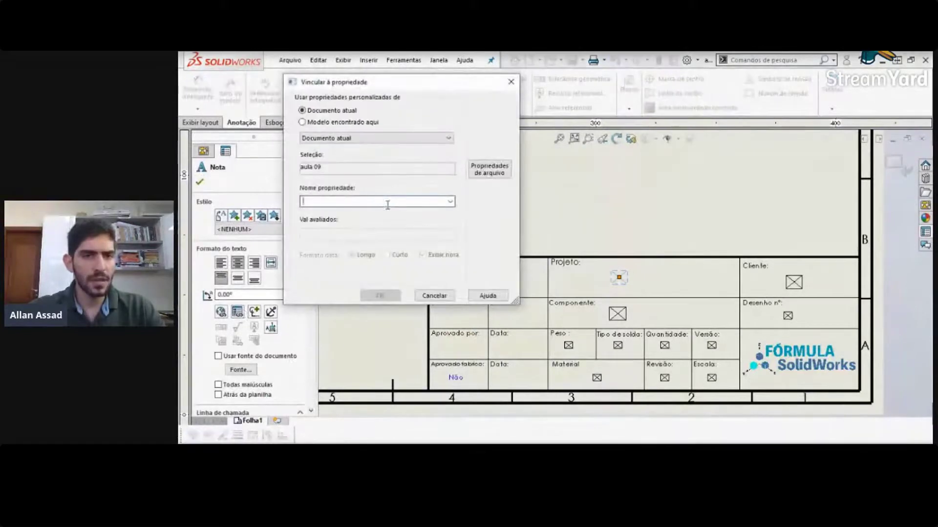
left_click(450, 201)
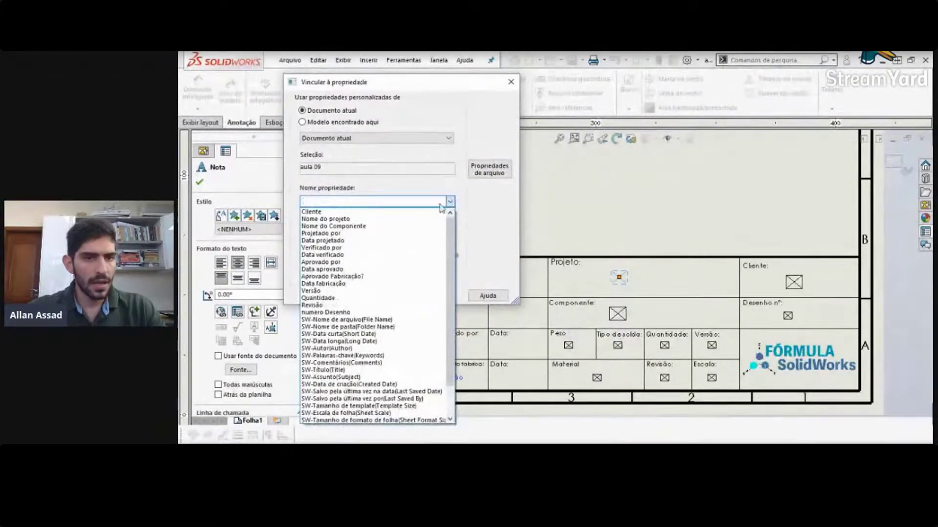
left_click(411, 220)
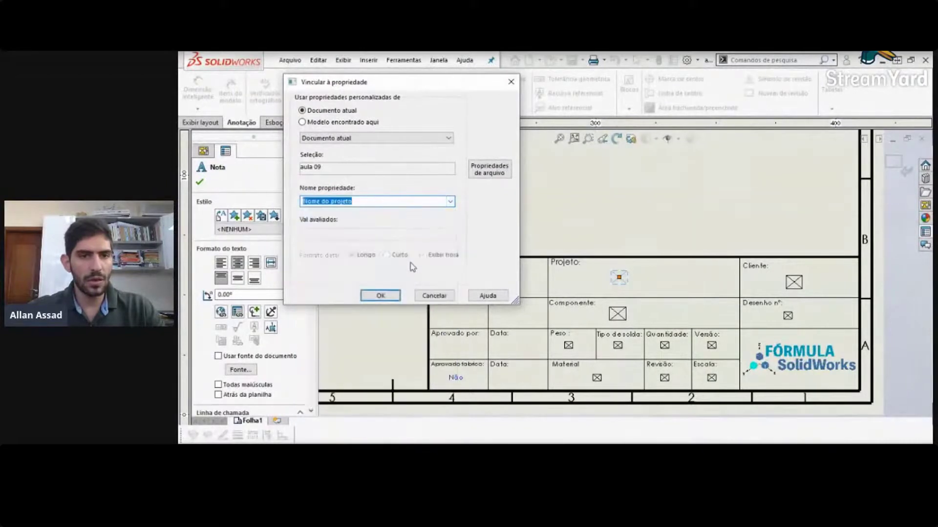
left_click(377, 295)
Step: Link the note under Componente to the Nome do Componente property of the current document
left_click(617, 314)
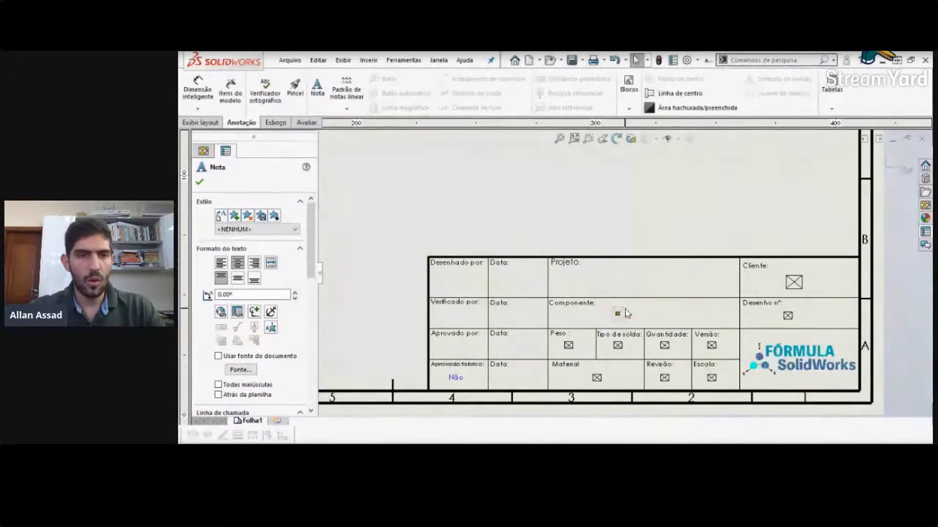
left_click(238, 313)
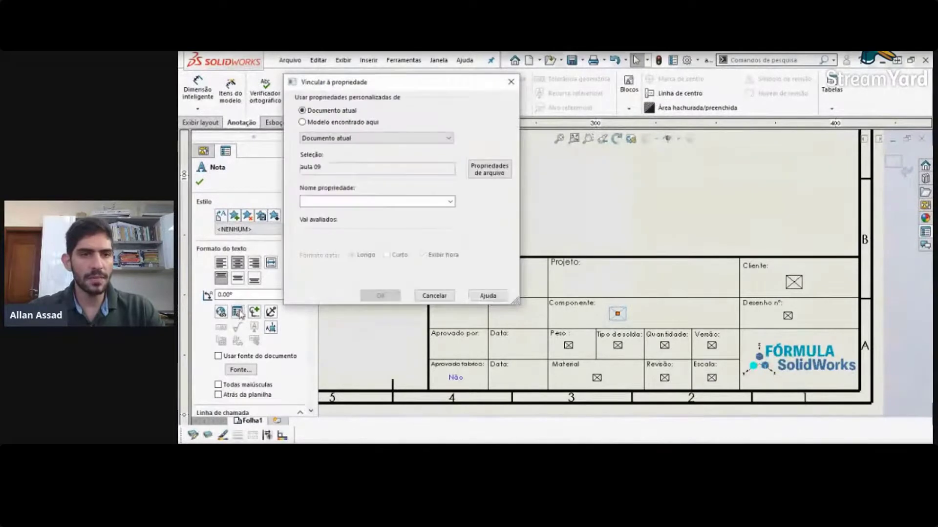
left_click(452, 203)
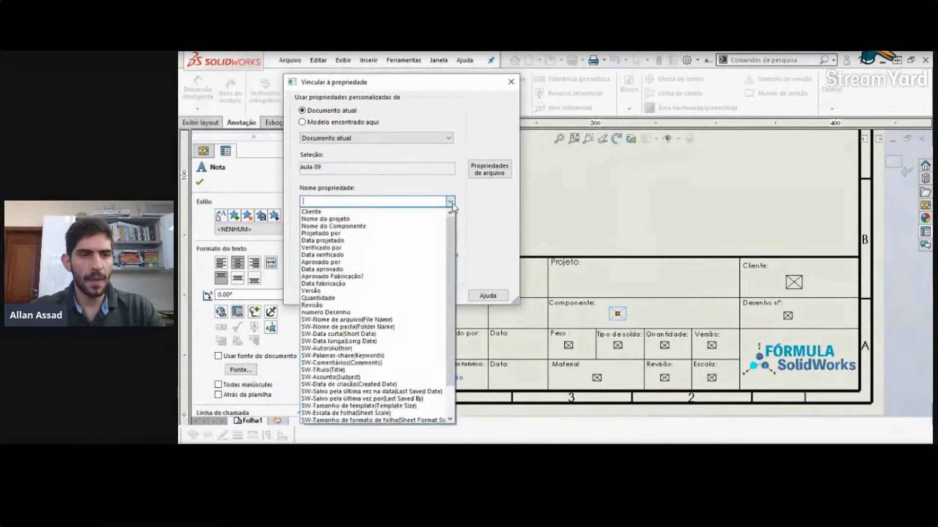
left_click(419, 227)
left_click(378, 295)
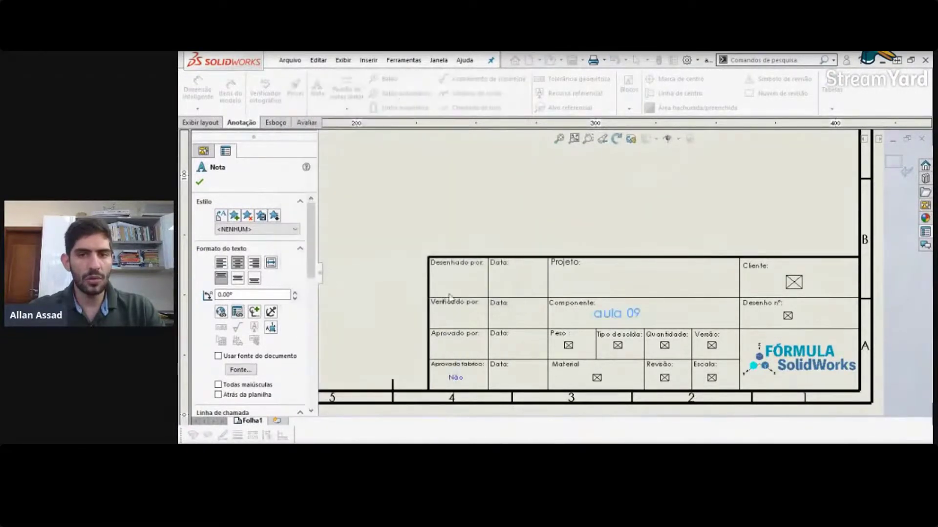
left_click(557, 196)
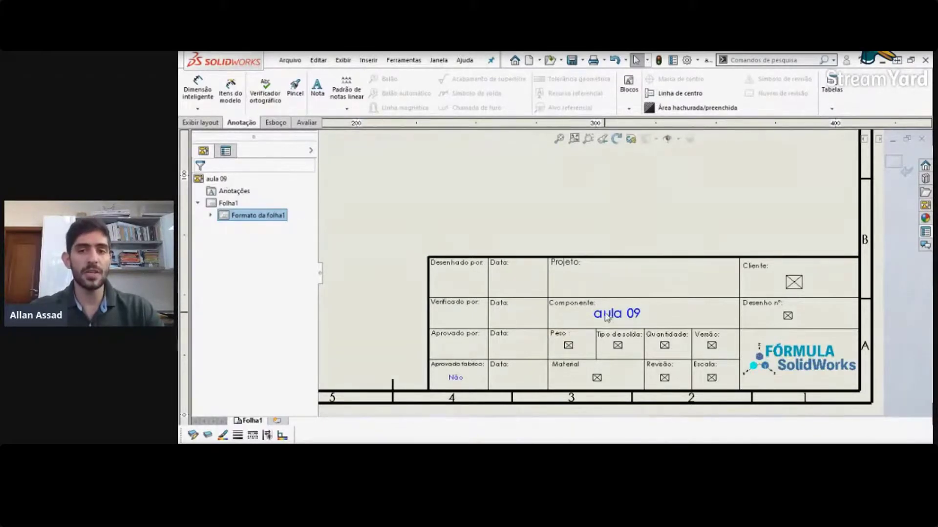
Step: Link the note under Cliente in the title block to the current document's Cliente property
mouse_move(619, 321)
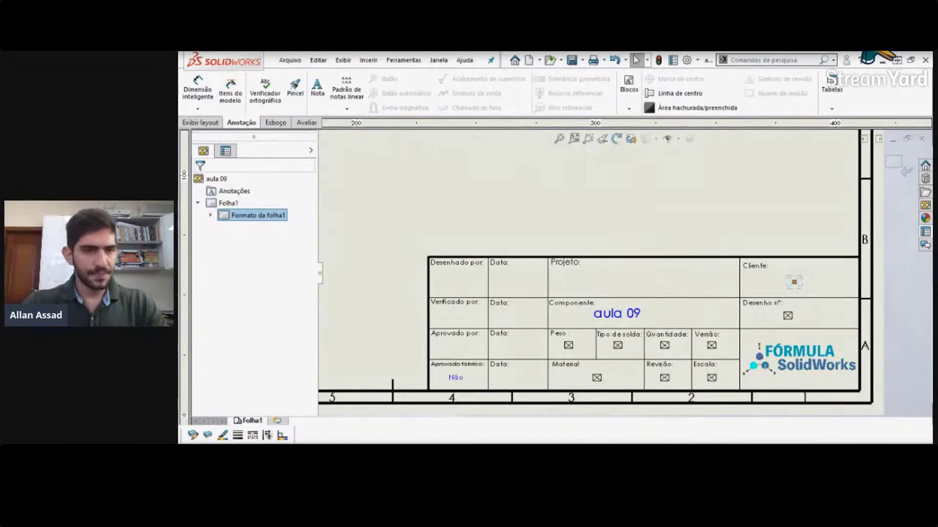
left_click(794, 282)
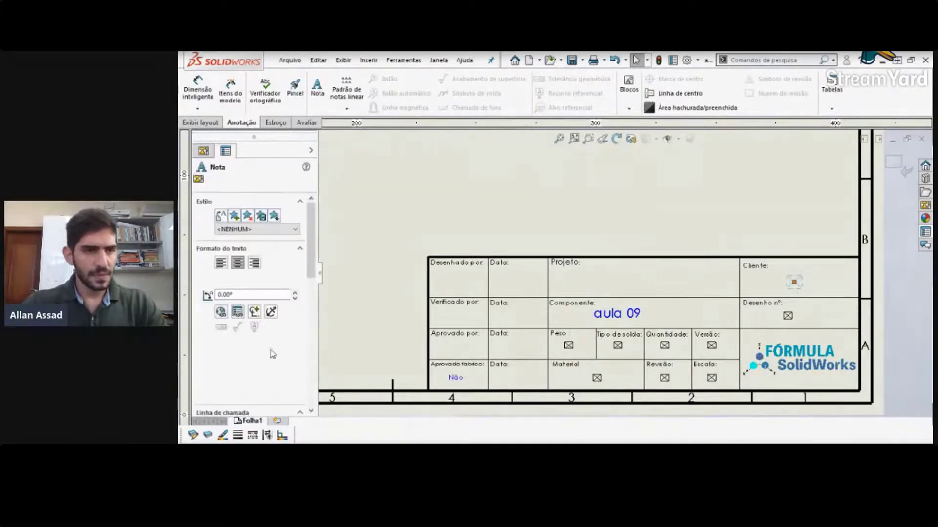
left_click(239, 313)
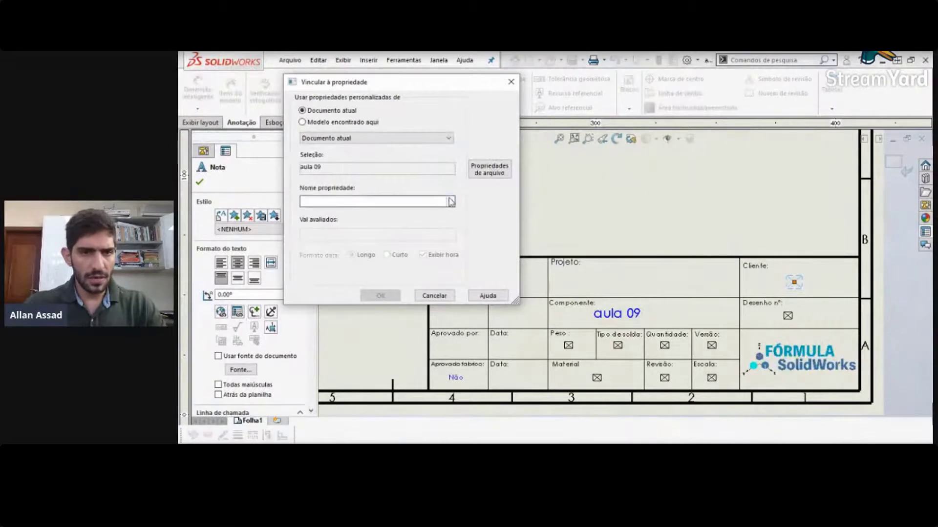
left_click(449, 201)
left_click(341, 215)
left_click(390, 296)
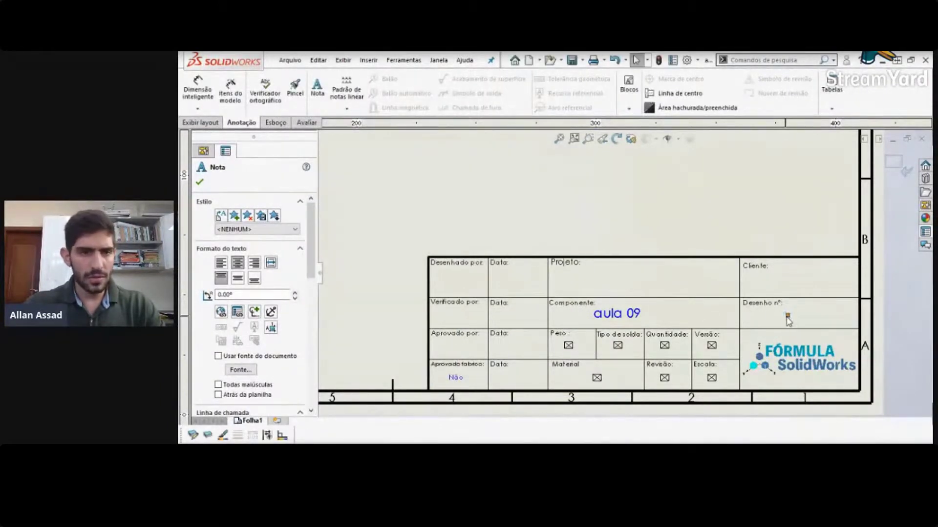
Step: Link the note under Desenho nº to the numero Desenho property of the current document
left_click(238, 313)
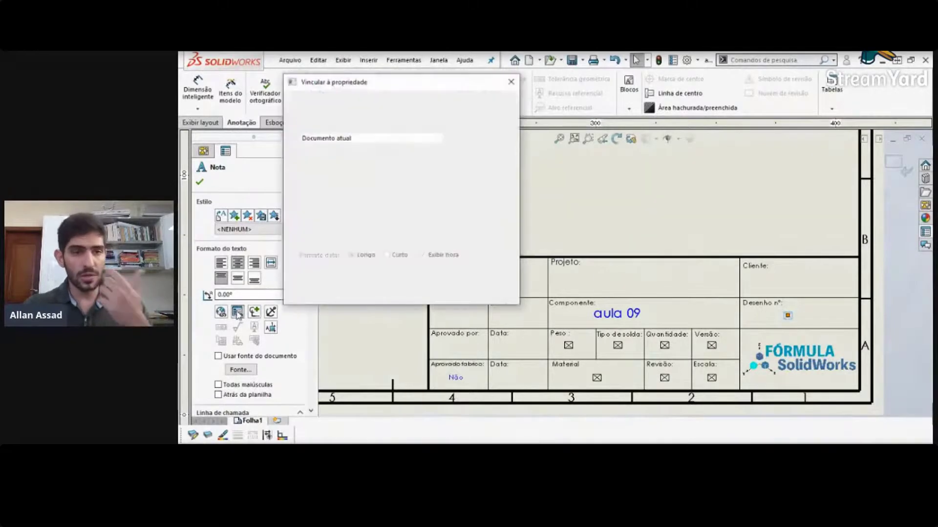
left_click(449, 201)
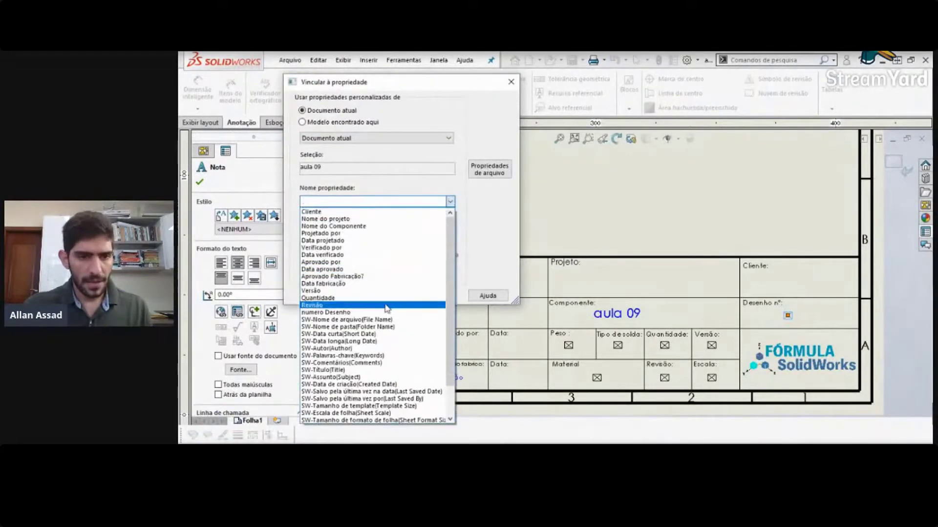
left_click(386, 312)
left_click(379, 295)
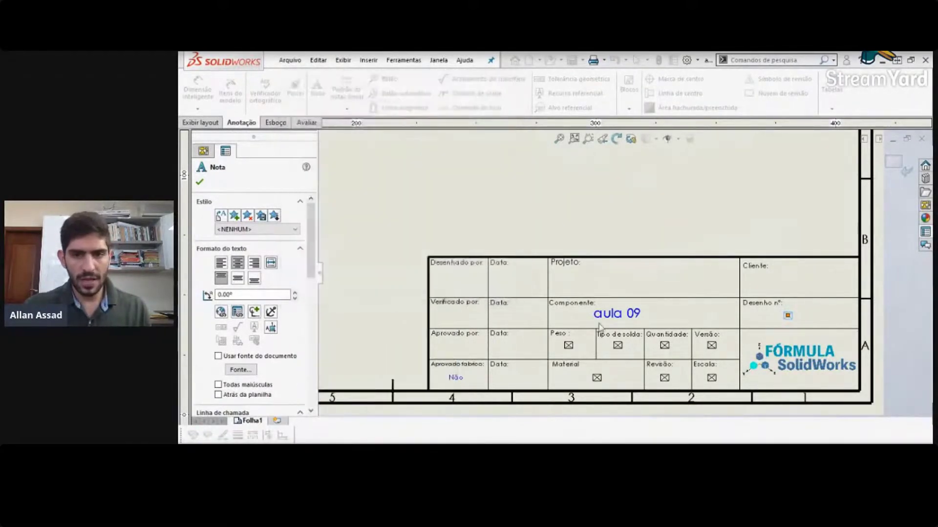
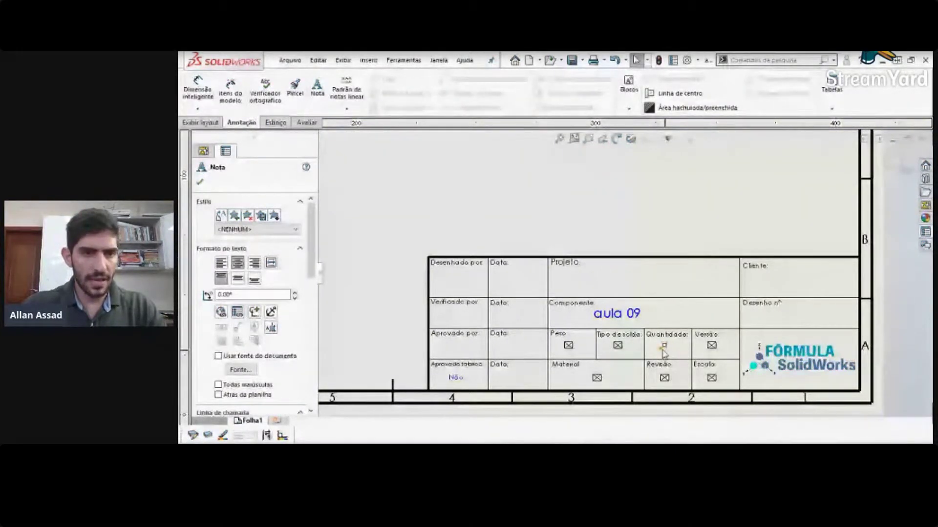
Step: Link the Quantidade and Versão notes in the title block to the current document's properties of the same names
left_click(663, 348)
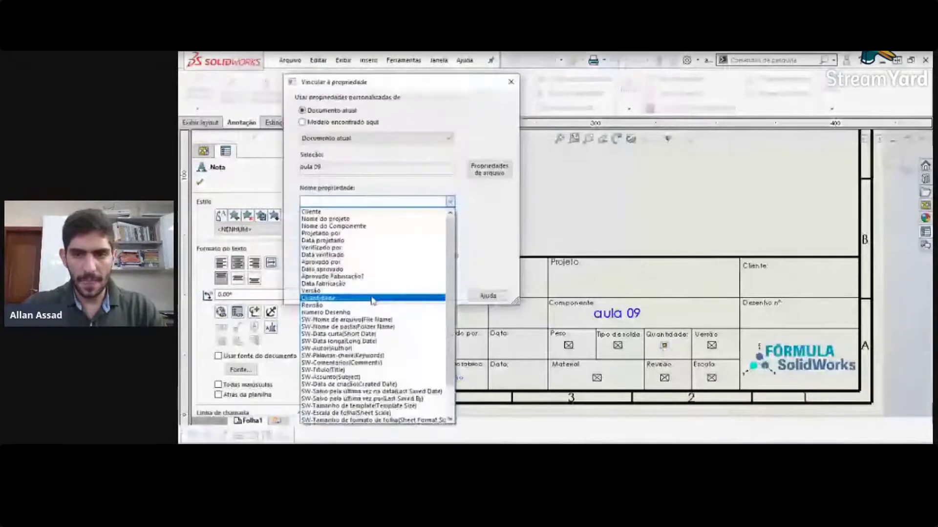
left_click(372, 299)
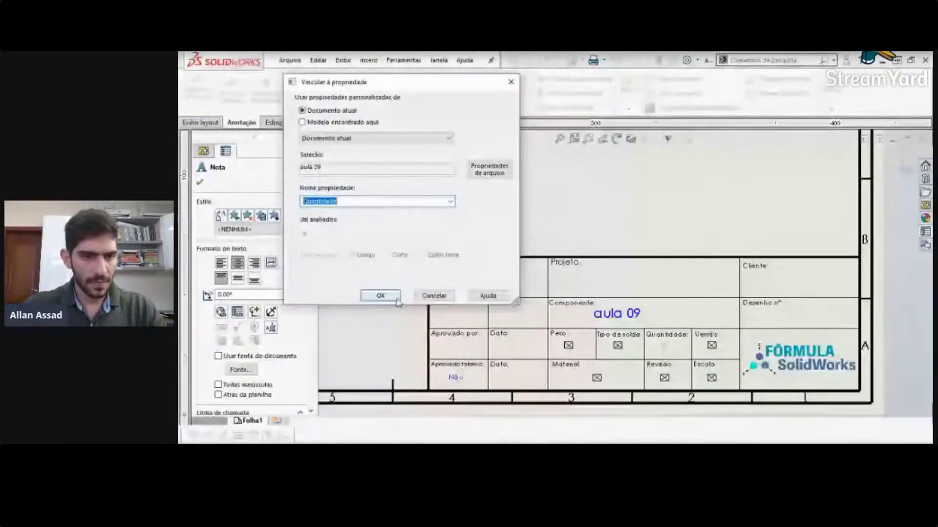
left_click(396, 299)
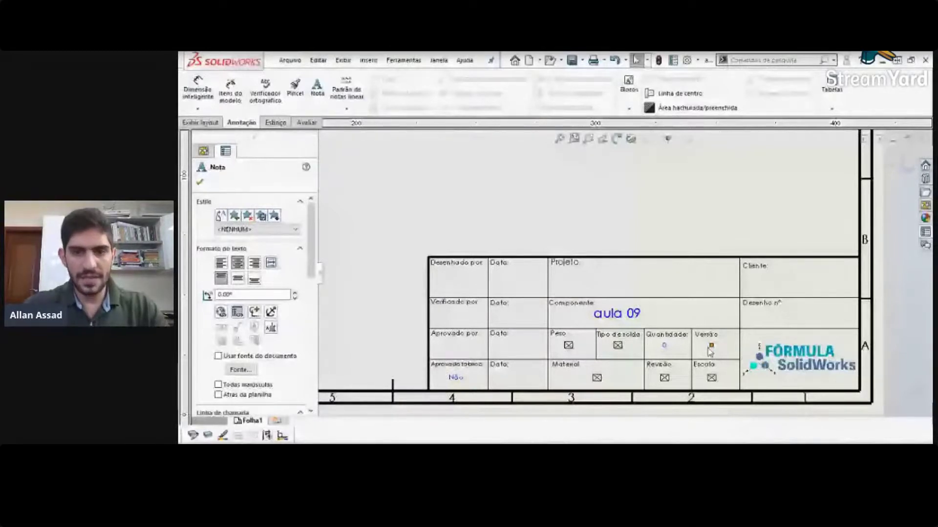
double_click(708, 348)
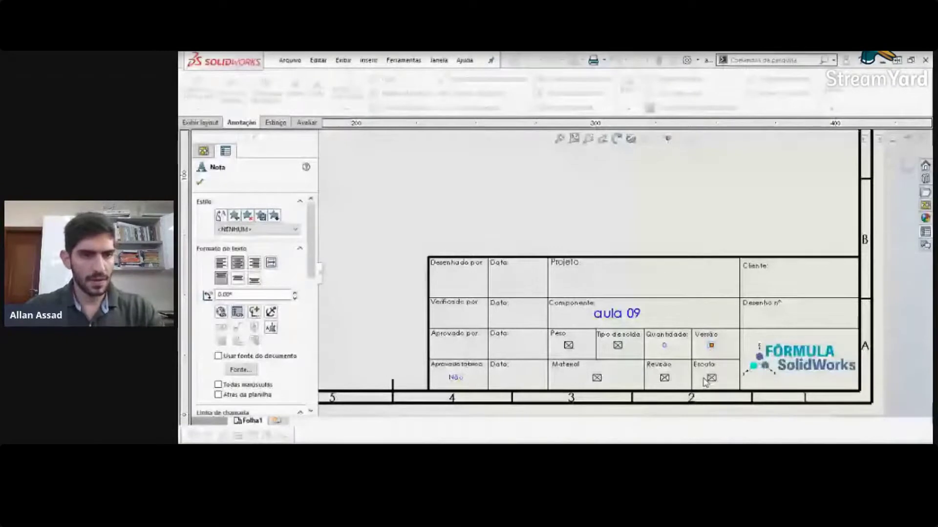
Step: Link the note under Revisão in the title block to the current document's Revisão property
left_click(664, 378)
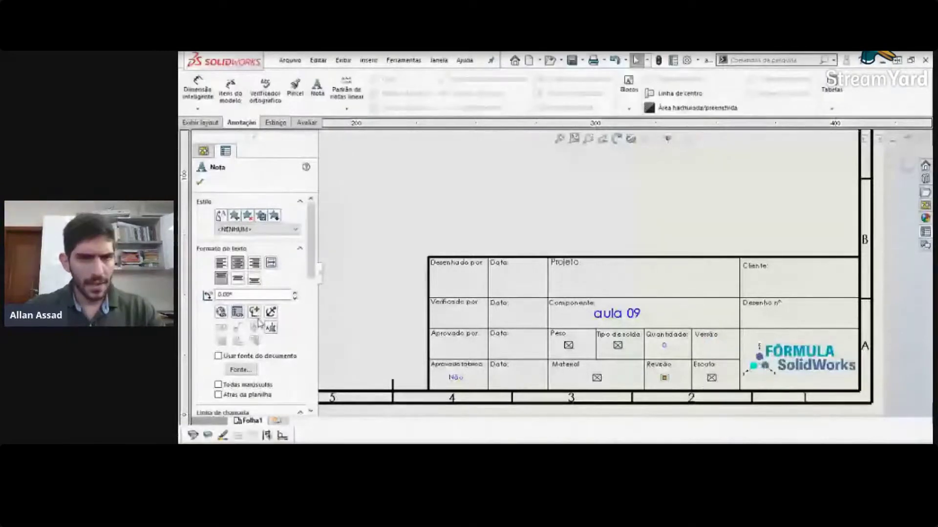
left_click(238, 312)
left_click(449, 201)
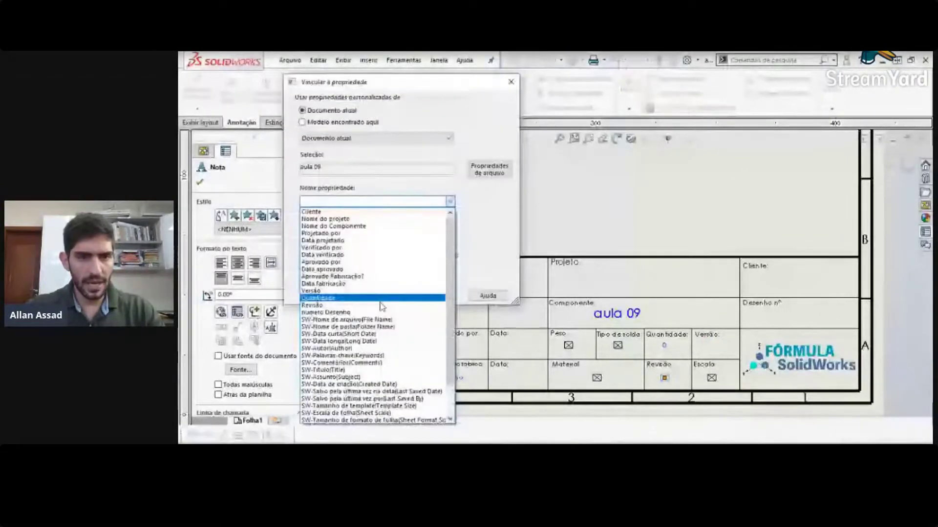
left_click(380, 304)
left_click(397, 296)
Step: Link the note under Escala to the current document's SW-Escala de folha(Sheet Scale) property
left_click(715, 380)
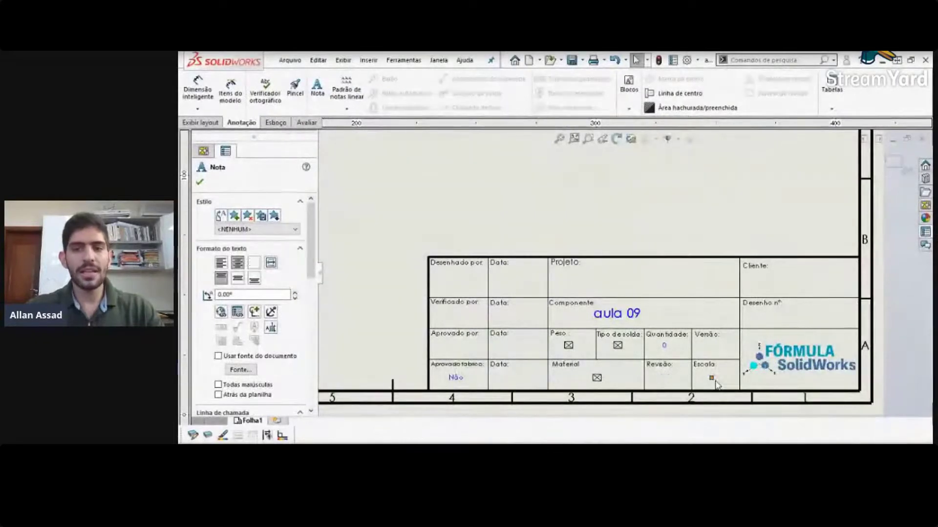
left_click(234, 317)
left_click(450, 201)
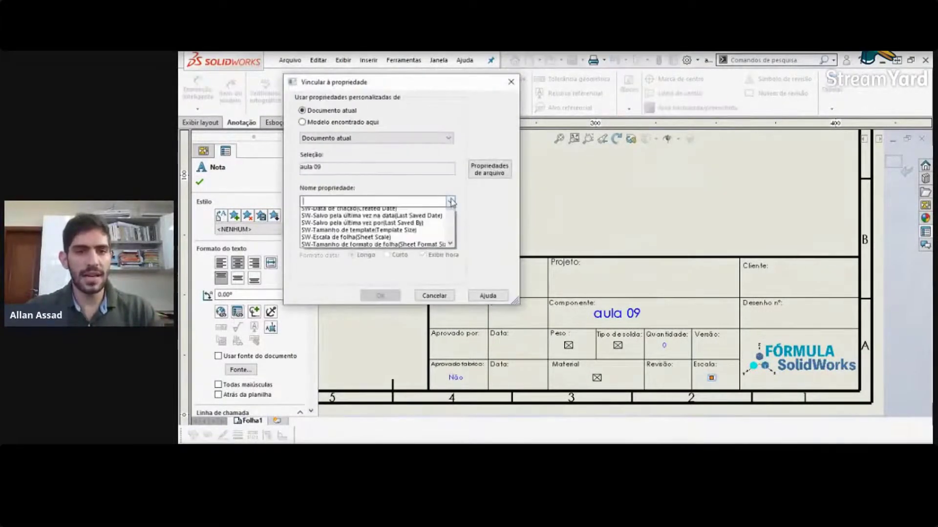
left_click_drag(455, 227, 446, 263)
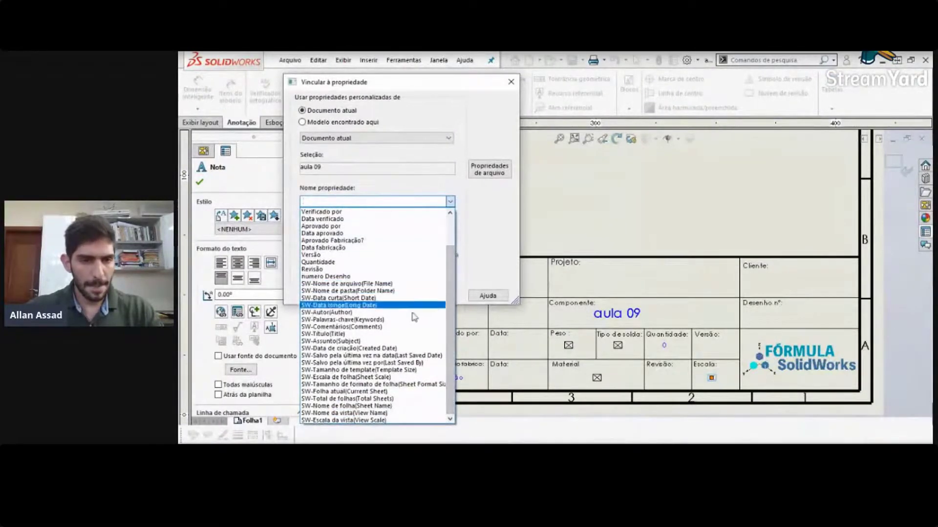
left_click(392, 377)
left_click(396, 296)
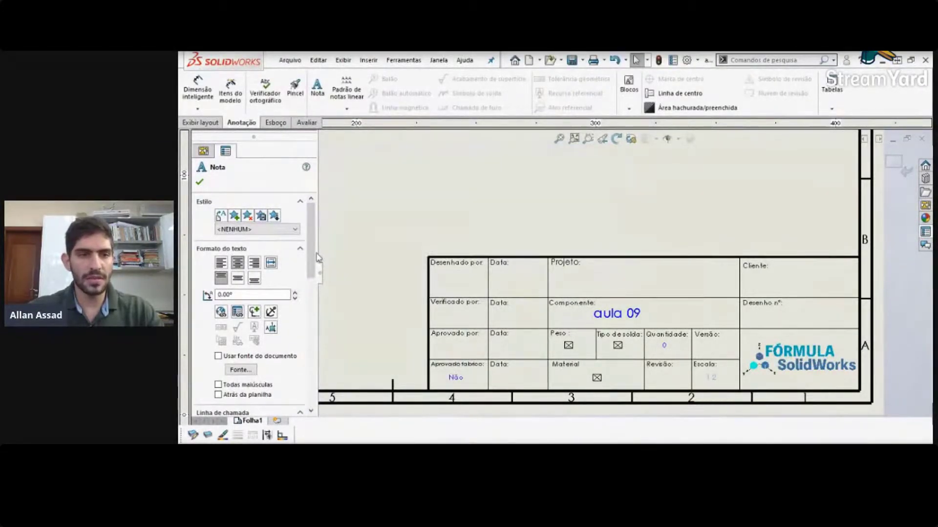
mouse_move(312, 241)
left_mouse_down()
mouse_move(318, 280)
mouse_move(324, 255)
left_mouse_up()
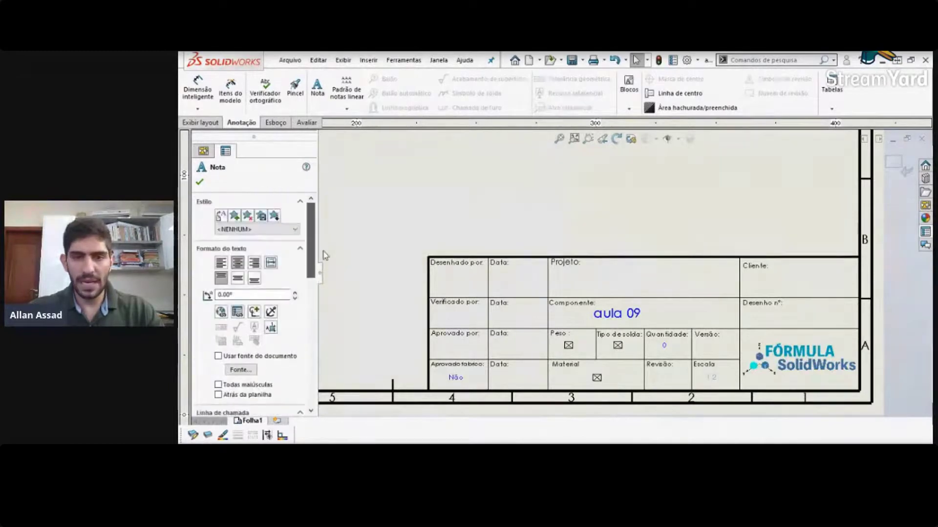
key("Escape")
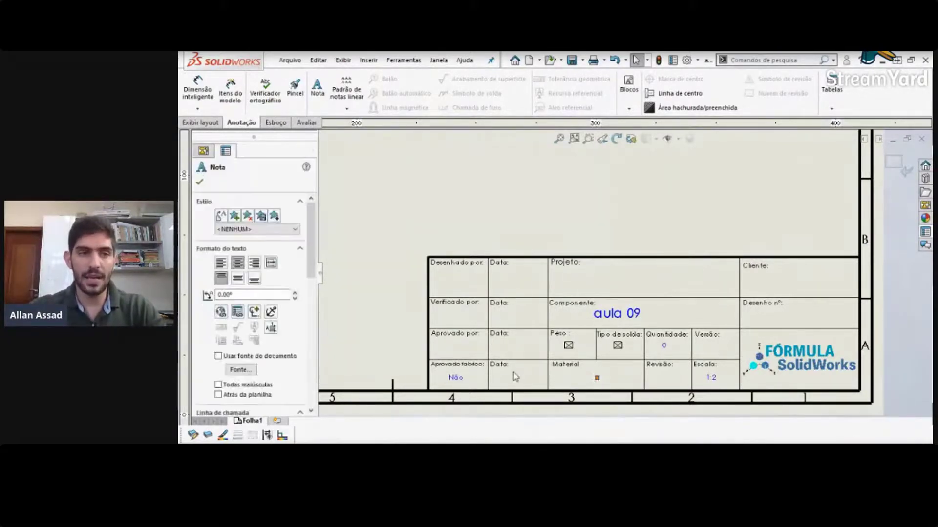
Step: Examine the linkable properties for the Material note from the model, using both the sheet-specified view and the selected component as source
left_click(237, 313)
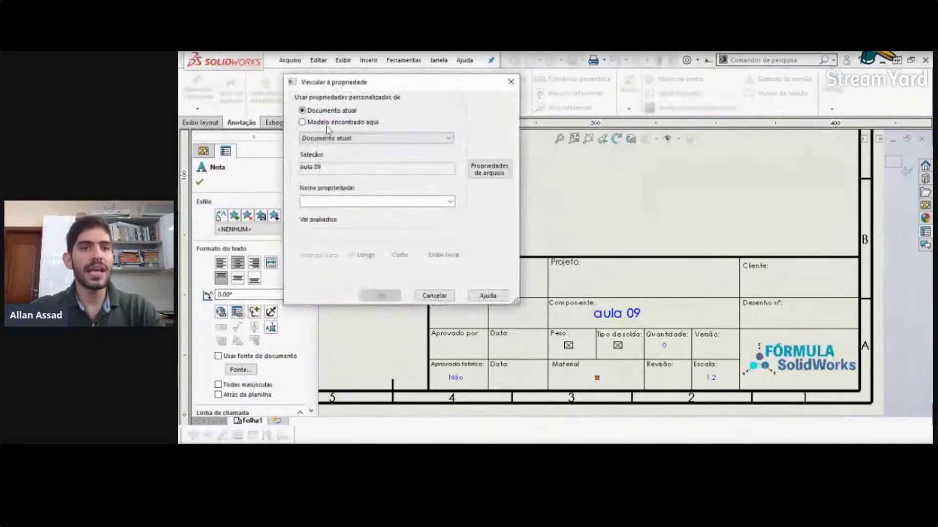
left_click(303, 122)
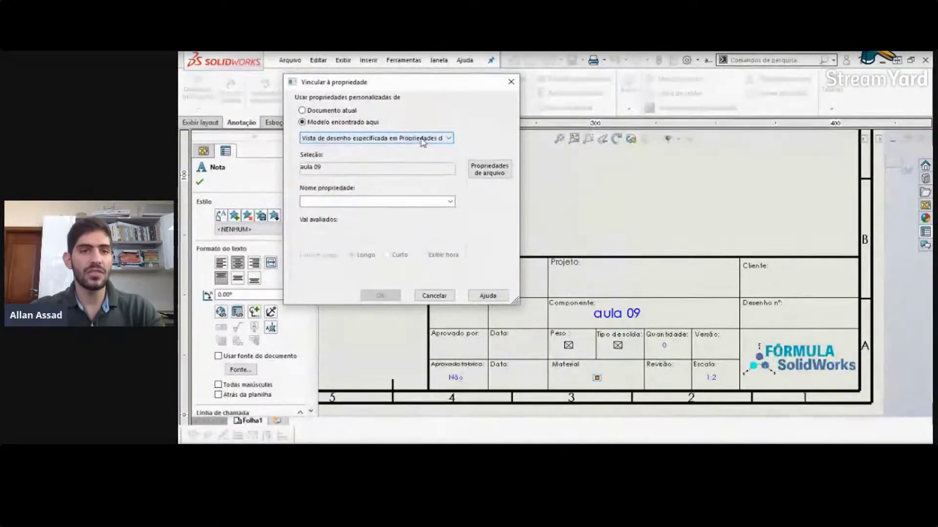
left_click(449, 203)
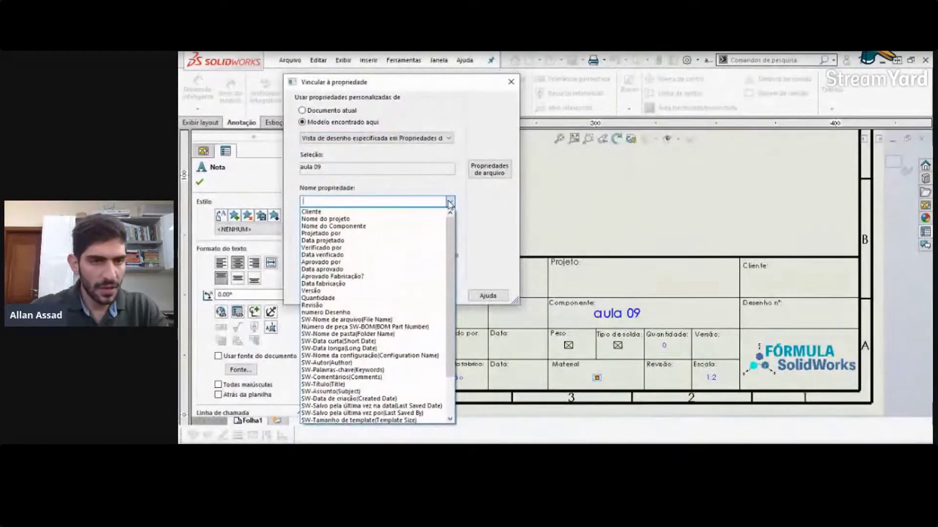
left_click(443, 140)
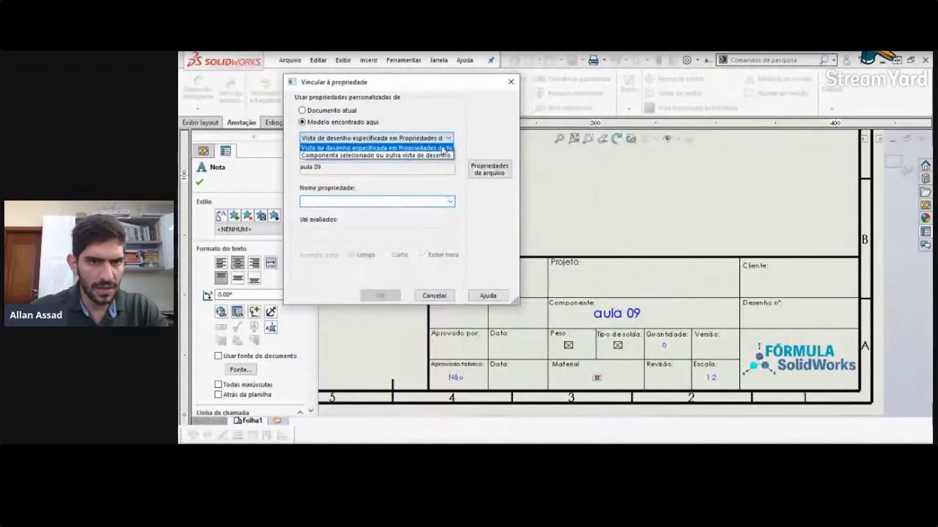
left_click(442, 154)
left_click(450, 202)
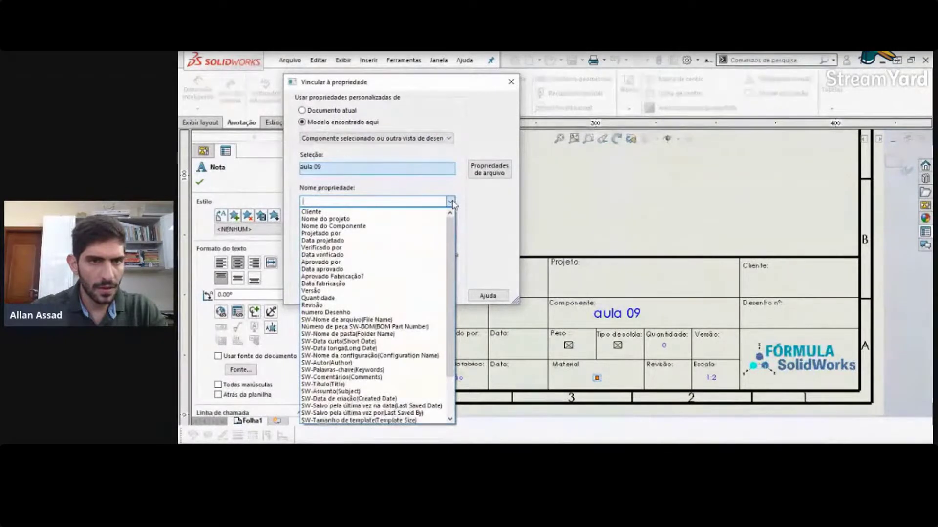
left_click(450, 202)
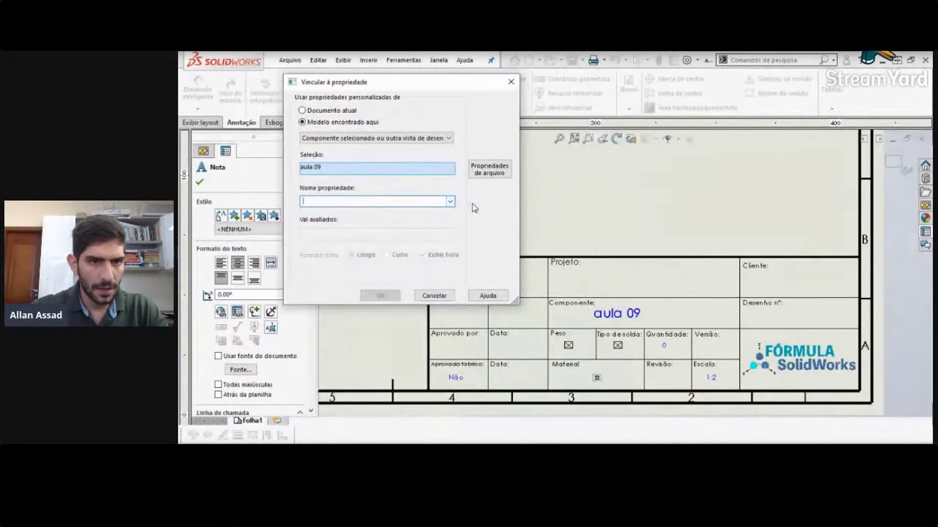
left_click(442, 295)
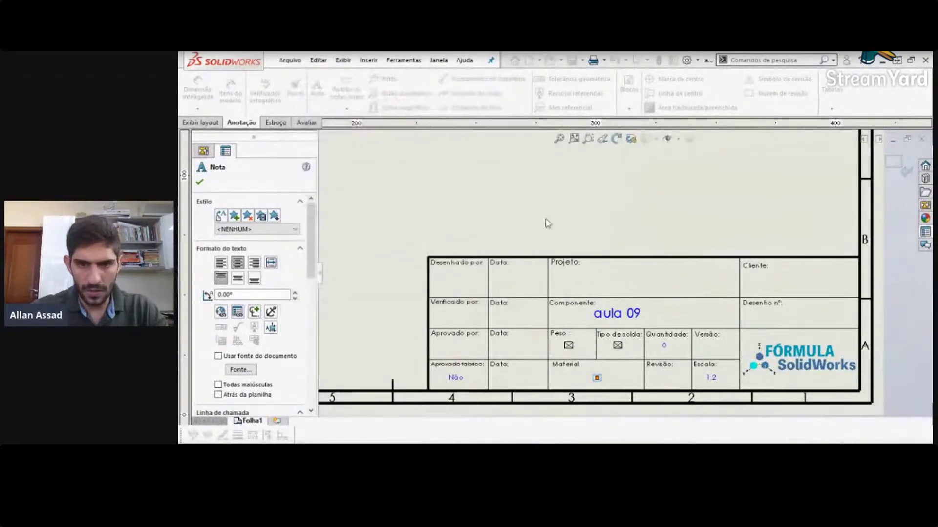
left_click(781, 206)
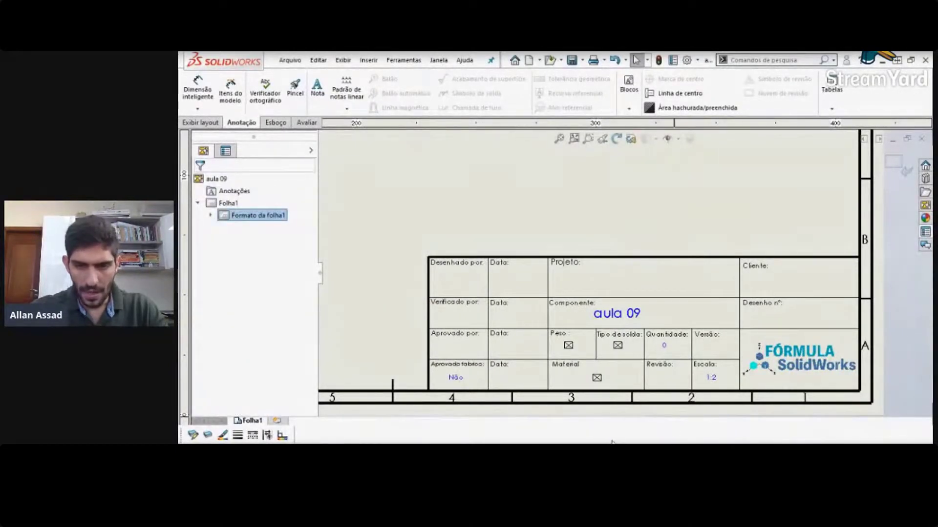
Step: Check the custom properties of the aula 09 shaft part in its own window and return to the drawing
left_click(688, 432)
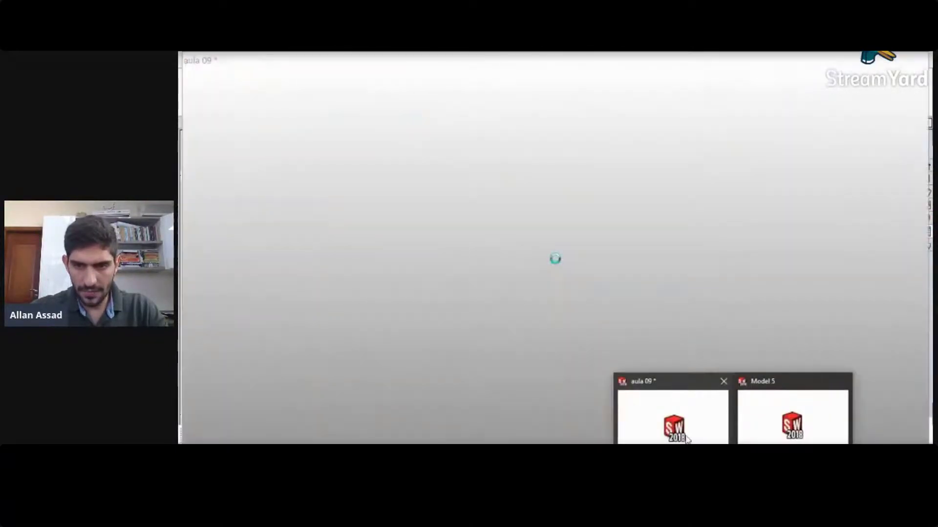
left_click(687, 433)
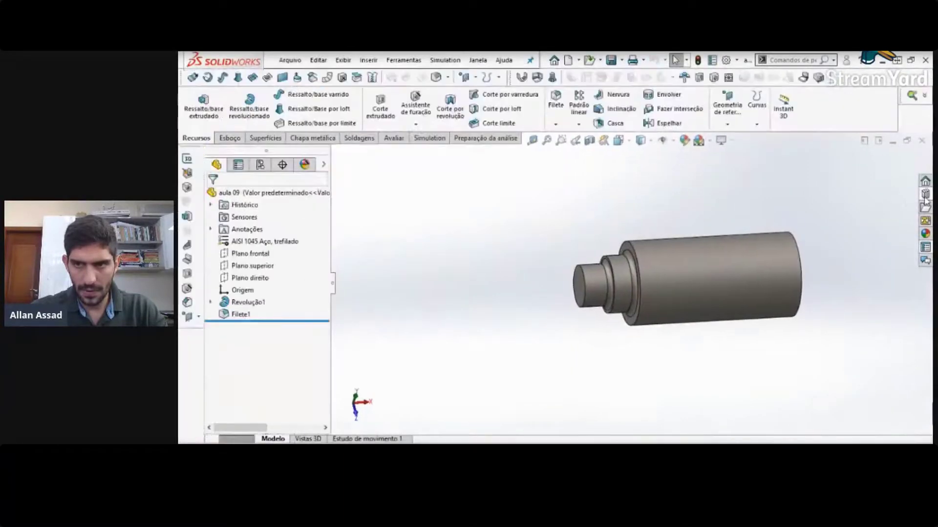
left_click(925, 247)
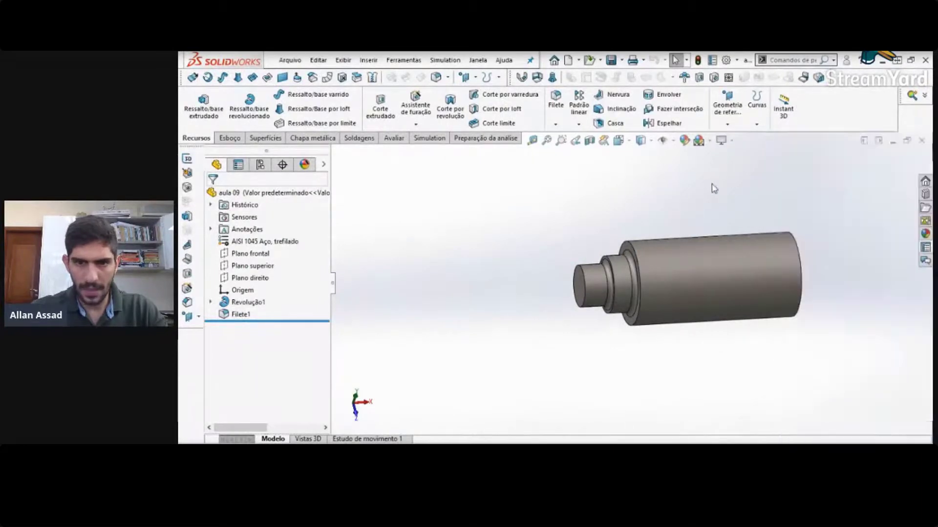
left_click(925, 247)
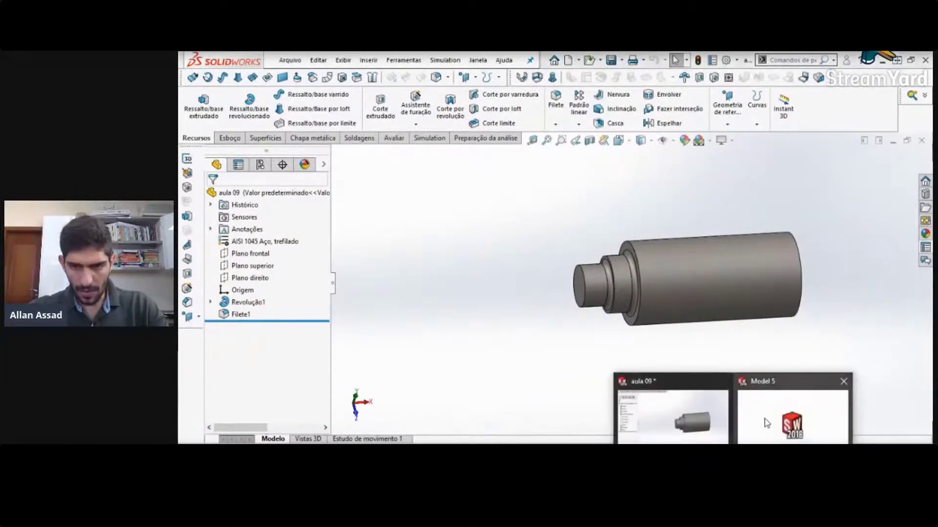
left_click(766, 422)
left_click(766, 423)
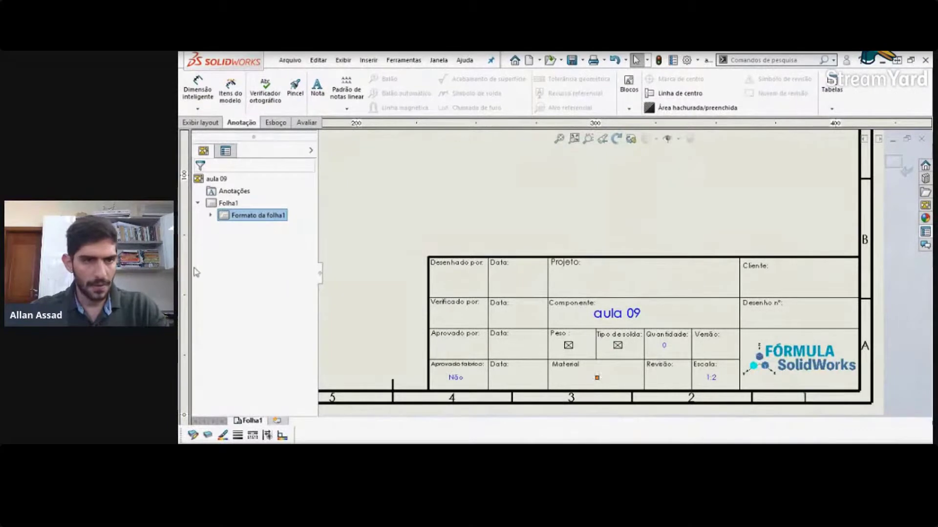
Step: Compare the property names available to the Material note from the current document and from the model in the sheet-specified view
left_click(238, 312)
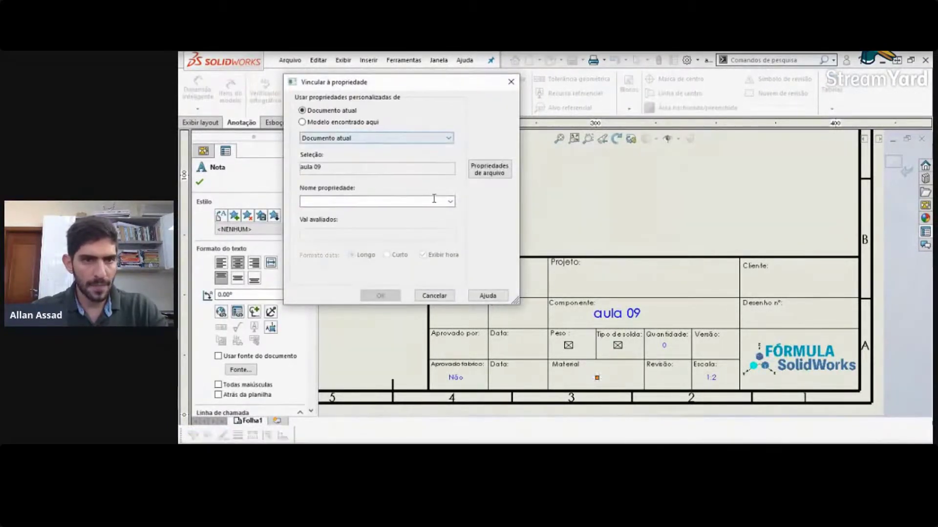
left_click(449, 201)
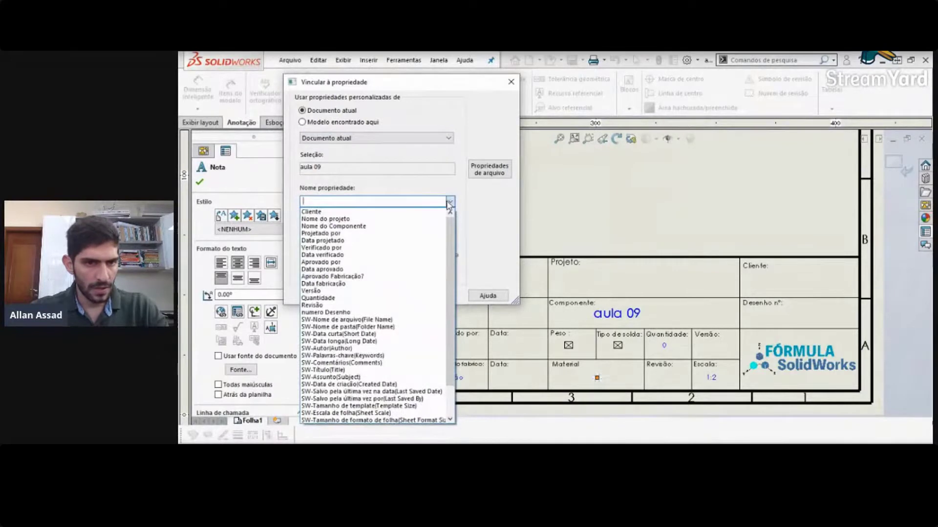
left_click(448, 201)
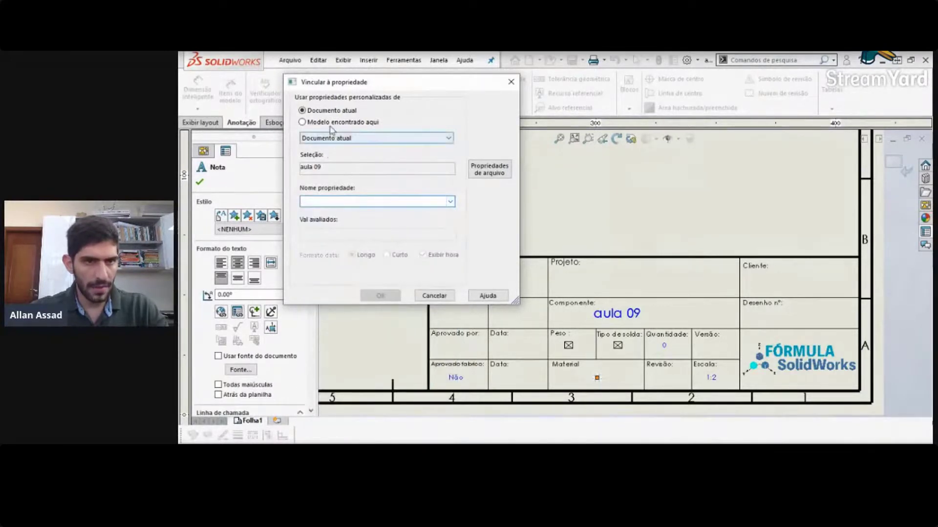
left_click(339, 124)
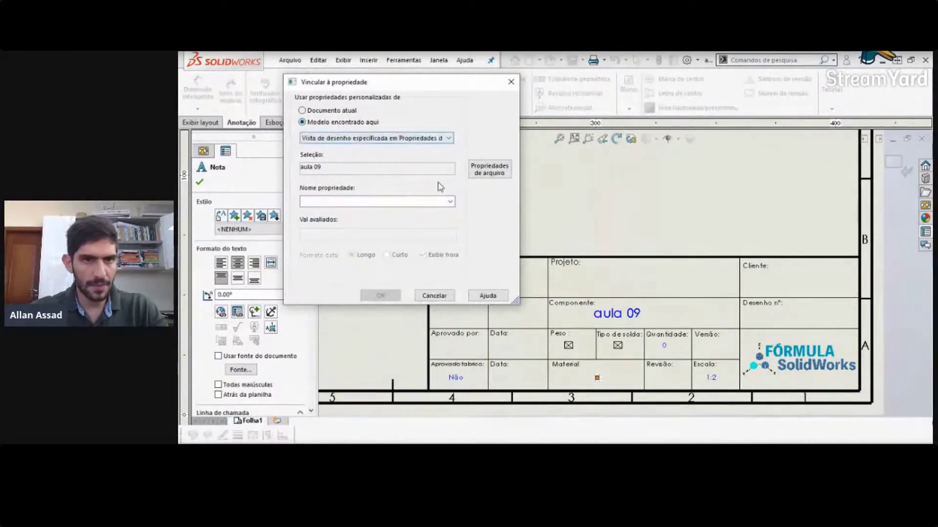
left_click(450, 202)
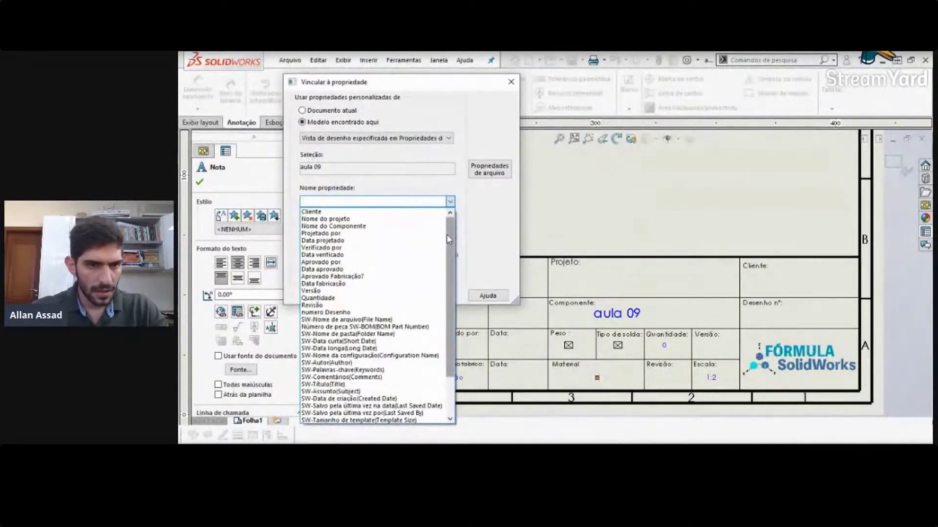
mouse_move(446, 233)
left_mouse_down()
mouse_move(448, 265)
mouse_move(449, 237)
left_mouse_up()
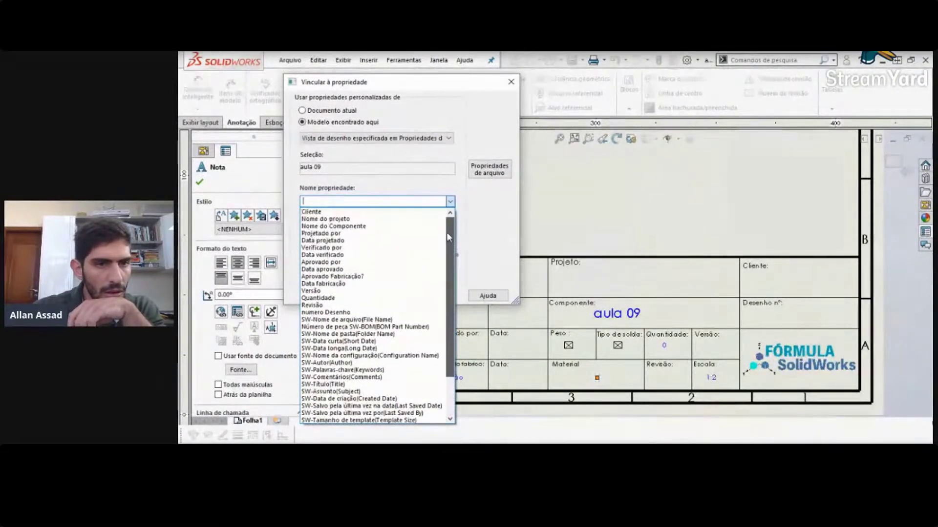
left_click(465, 191)
Step: Review the custom properties and BOM quantity options in the aula 09 file properties
left_click(488, 170)
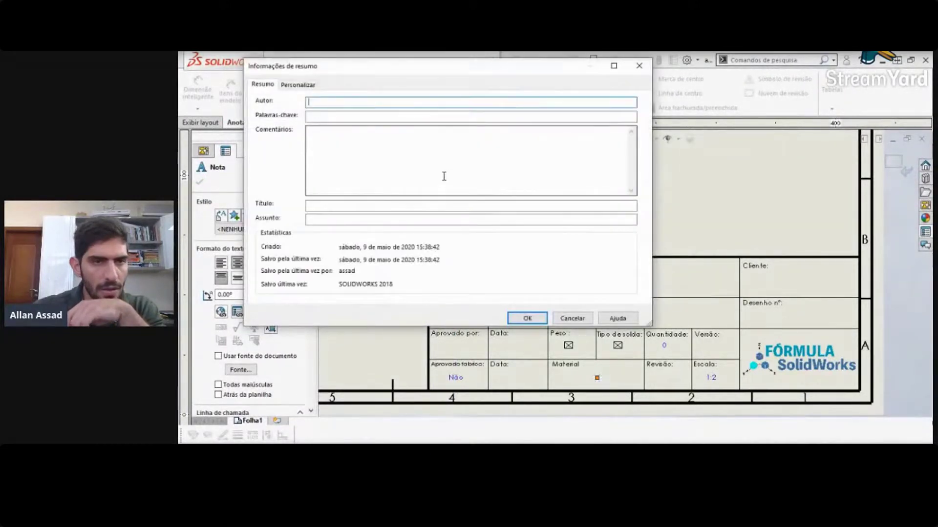
left_click(298, 85)
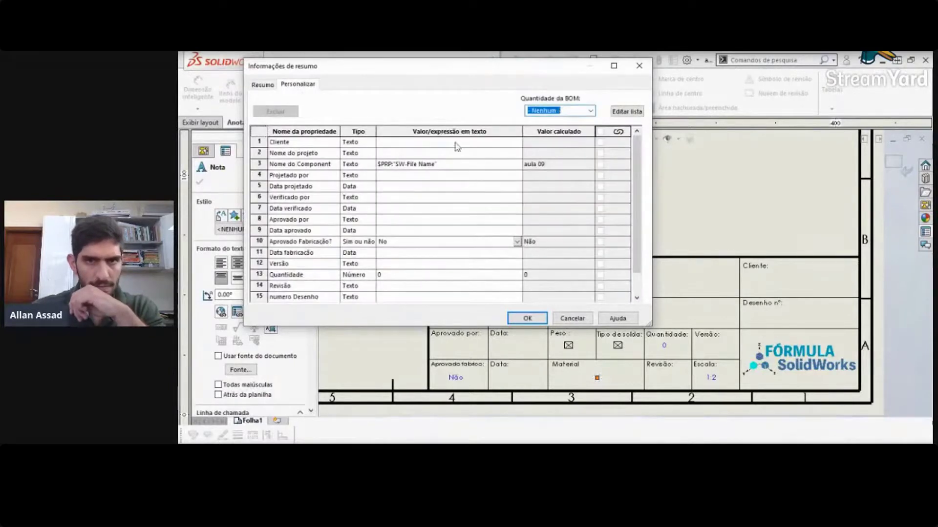
left_click(590, 111)
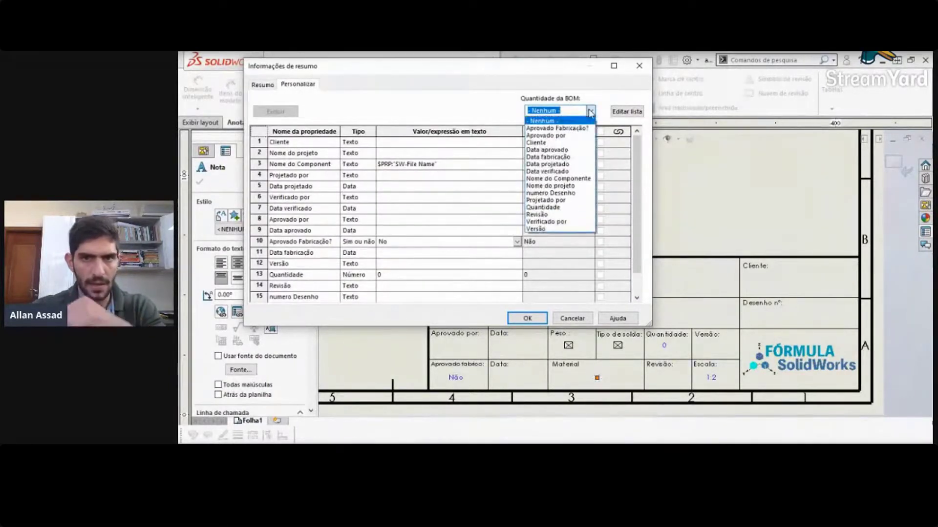
left_click(589, 111)
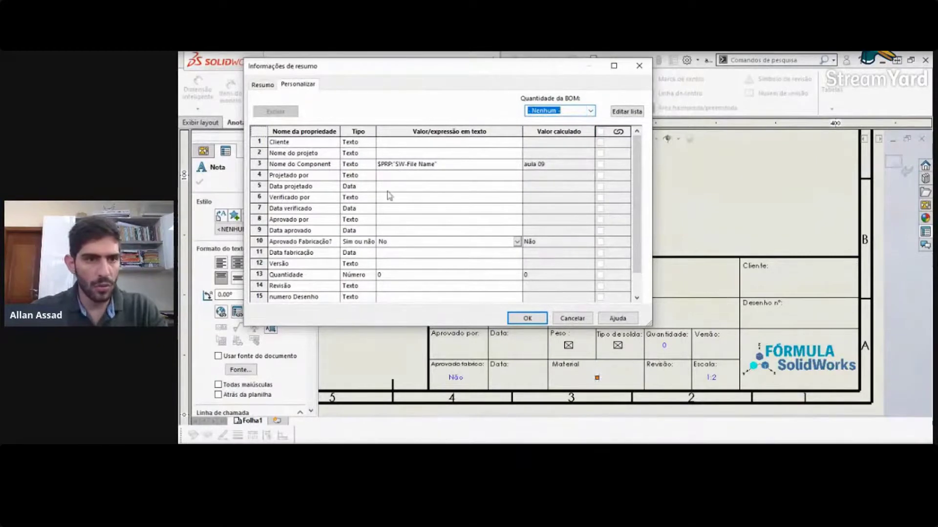
scroll(621, 253, "down", 1)
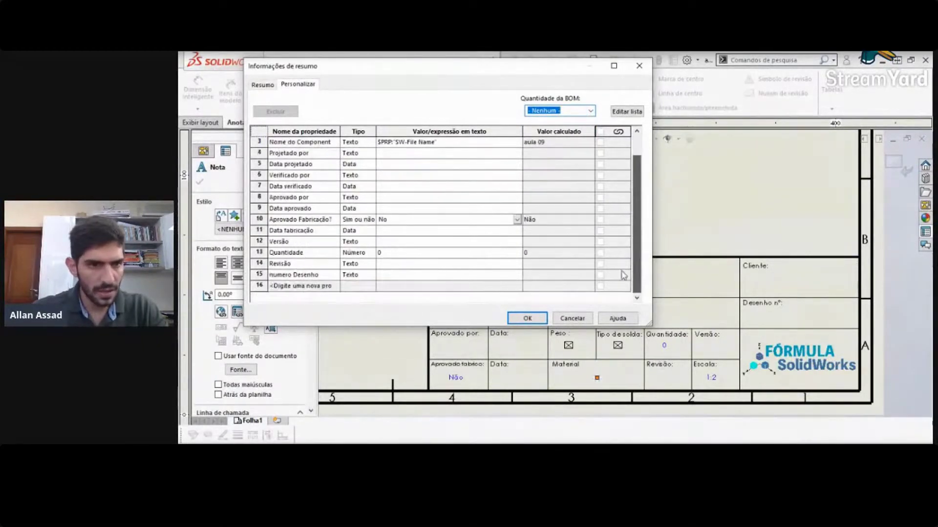
scroll(629, 247, "up", 1)
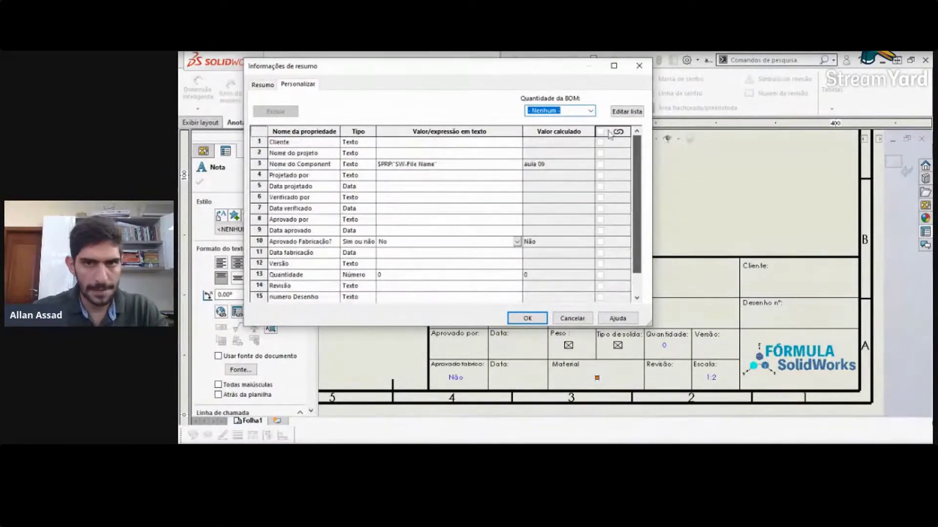
left_click(637, 70)
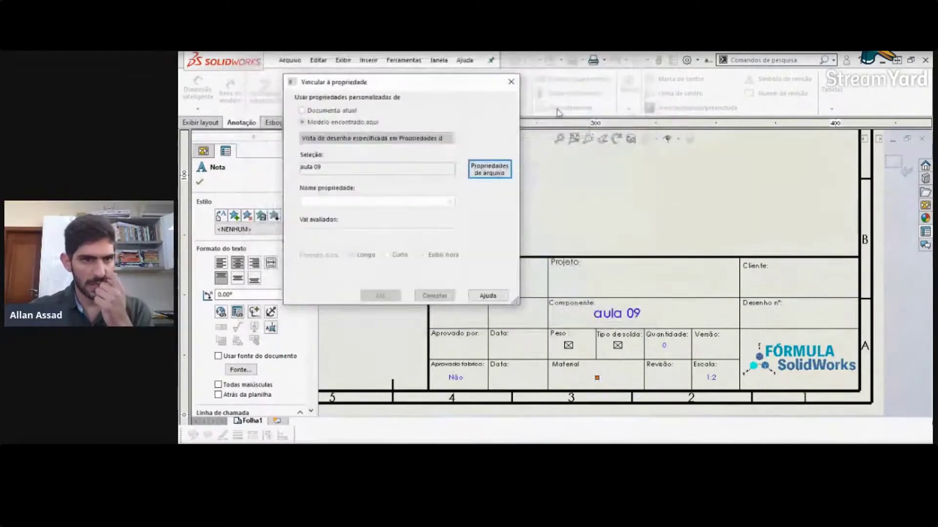
Step: Look for a material property under the selected component or other drawing view source, and close the Material note
left_click(430, 138)
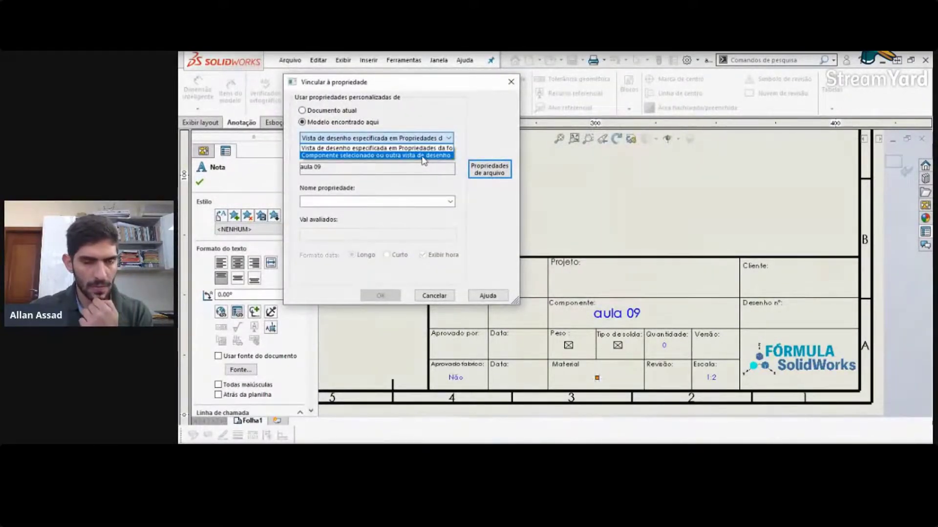
left_click(423, 155)
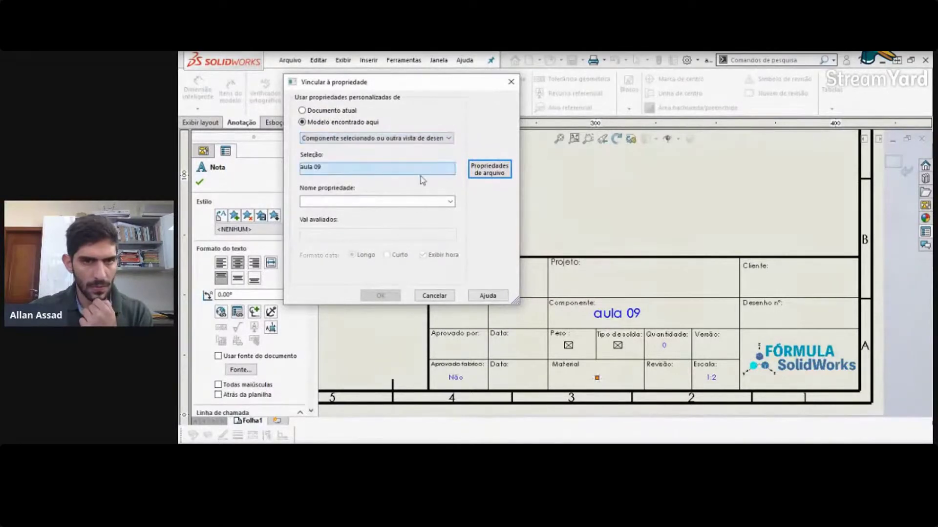
left_click(450, 202)
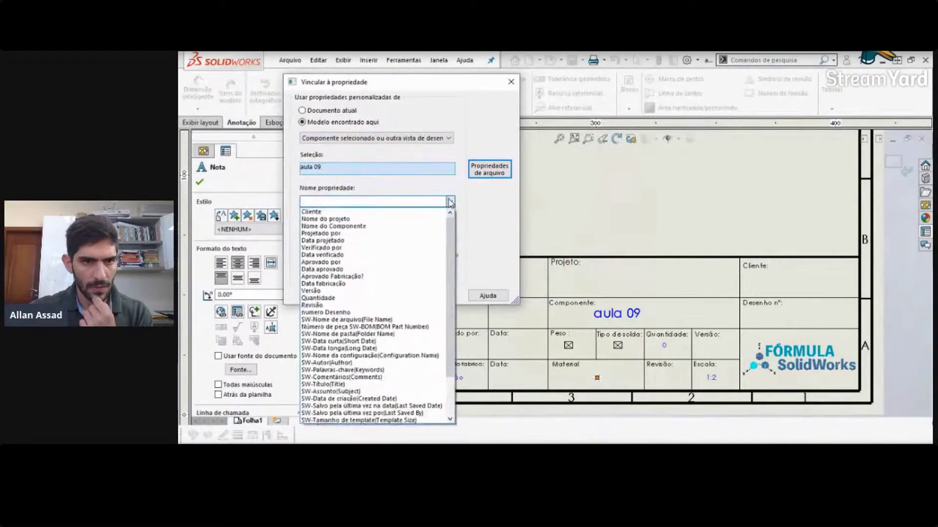
left_click(510, 83)
left_click(510, 83)
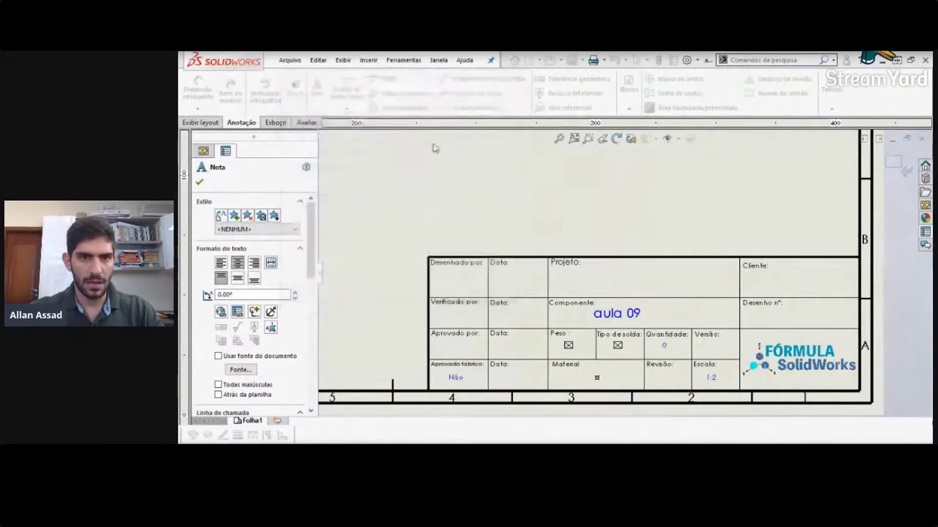
left_click(199, 182)
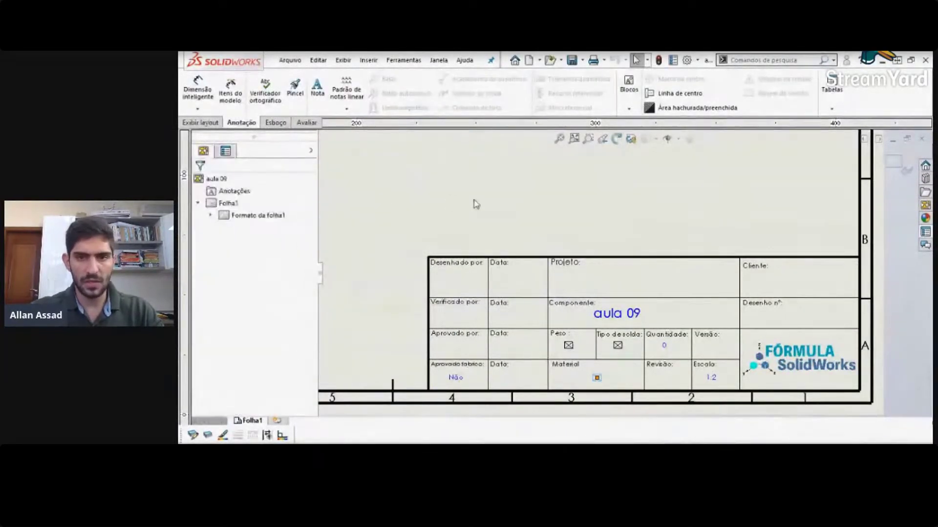
Step: Leave sheet format editing and place a model view of the aula 09 part above the title block
scroll(714, 218, "up", 3)
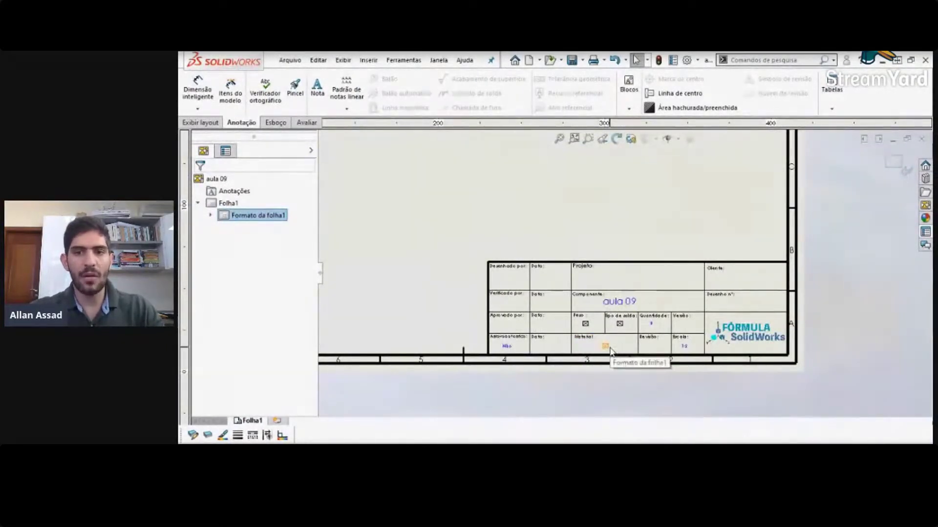
left_click(892, 166)
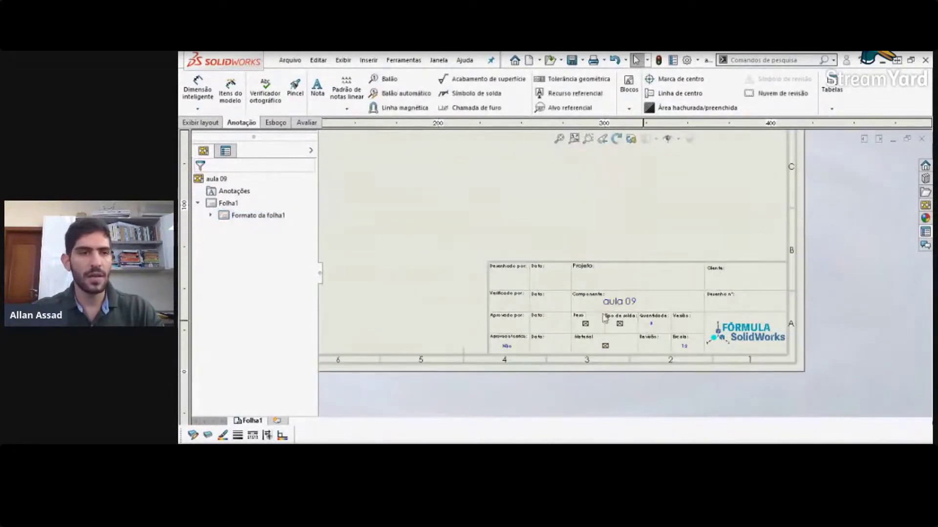
left_click(219, 123)
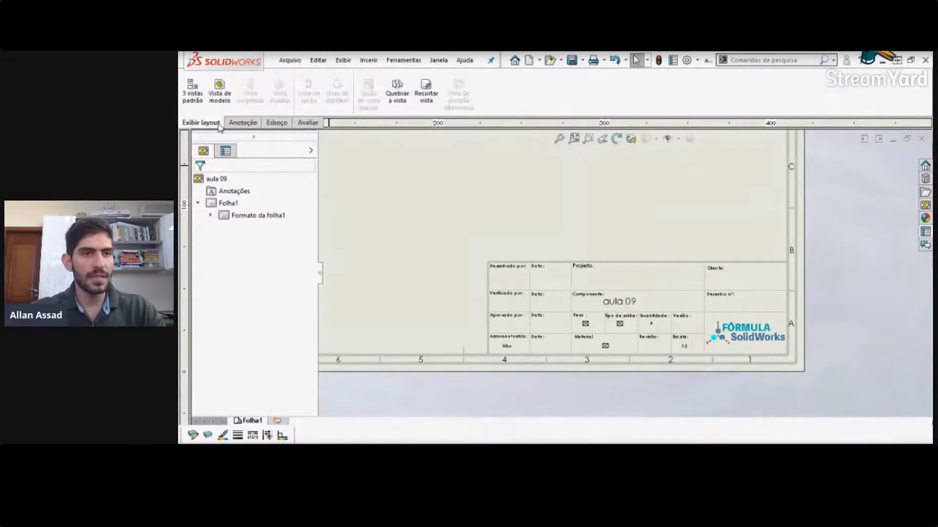
left_click(219, 91)
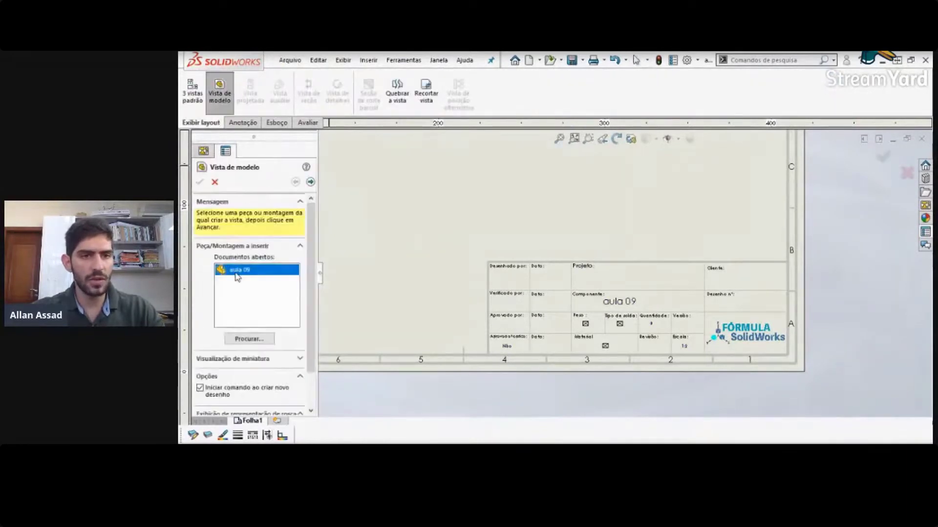
double_click(239, 271)
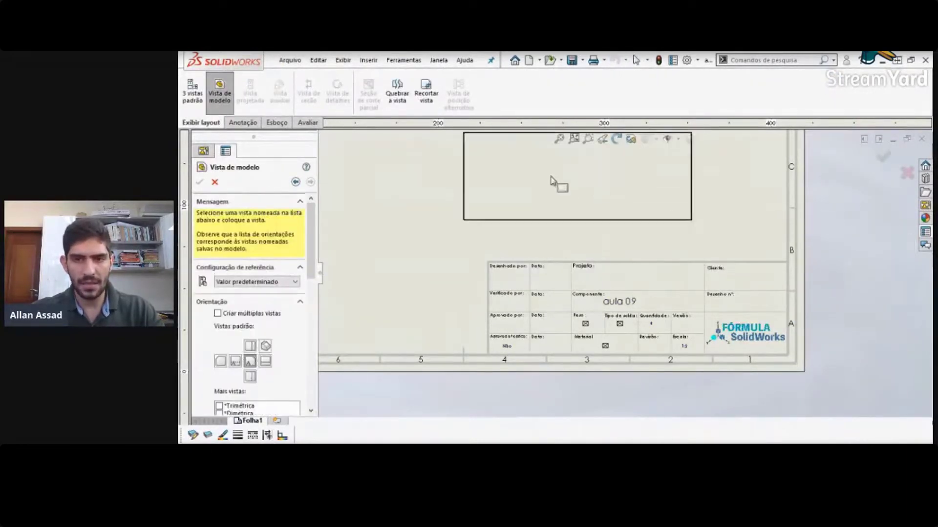
left_click(505, 188)
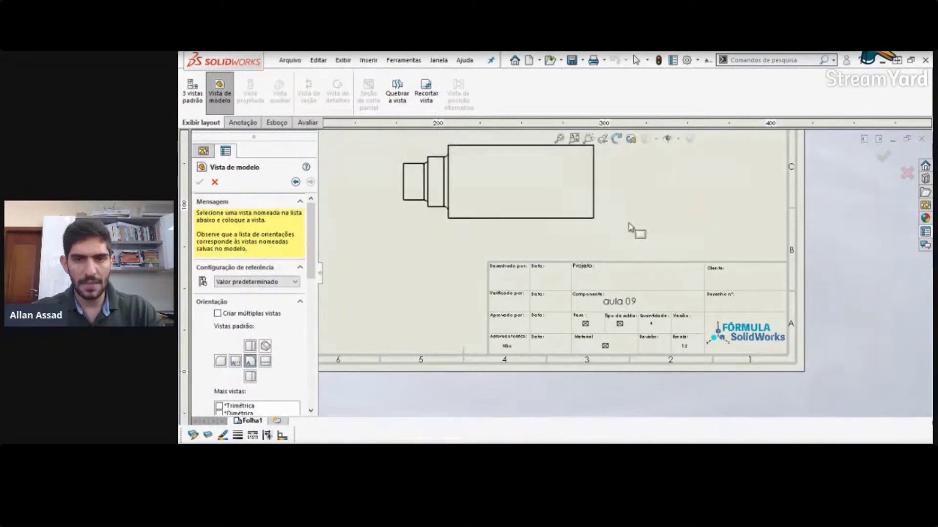
left_click(682, 212)
scroll(567, 256, "down", 3)
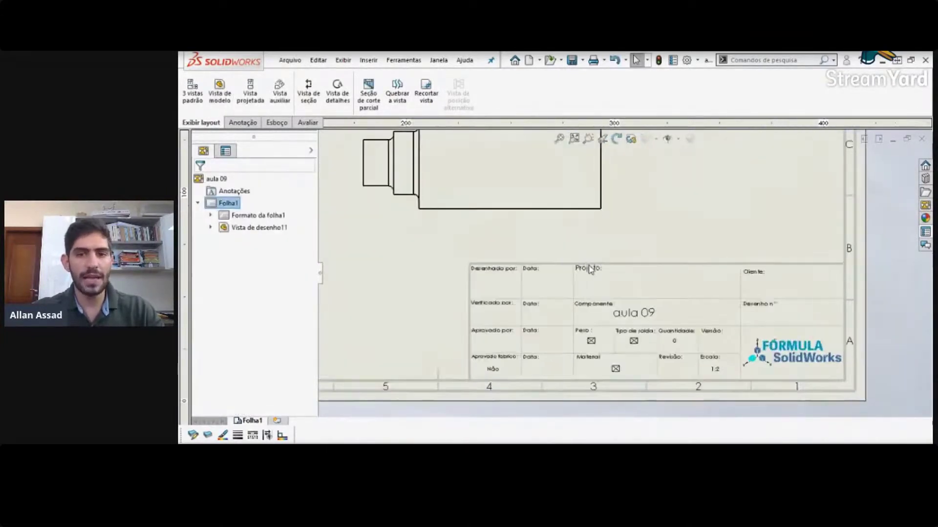
Step: Check the model property names available to the Material note in the sheet format, and return to the sheet without linking
scroll(680, 252, "up", 2)
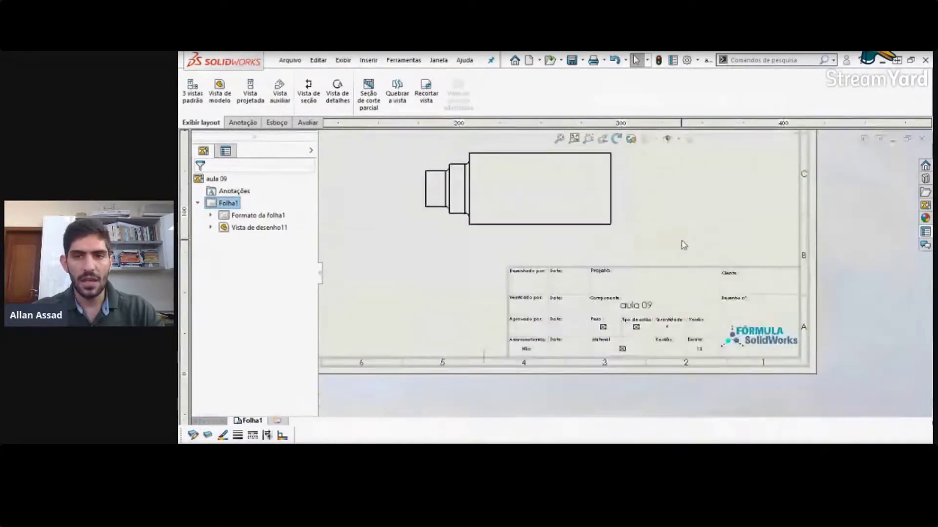
right_click(682, 244)
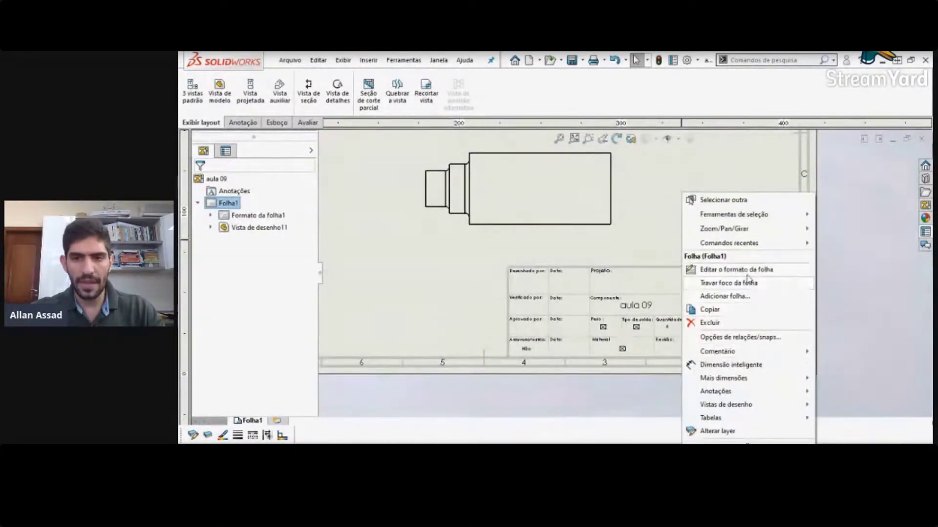
left_click(749, 271)
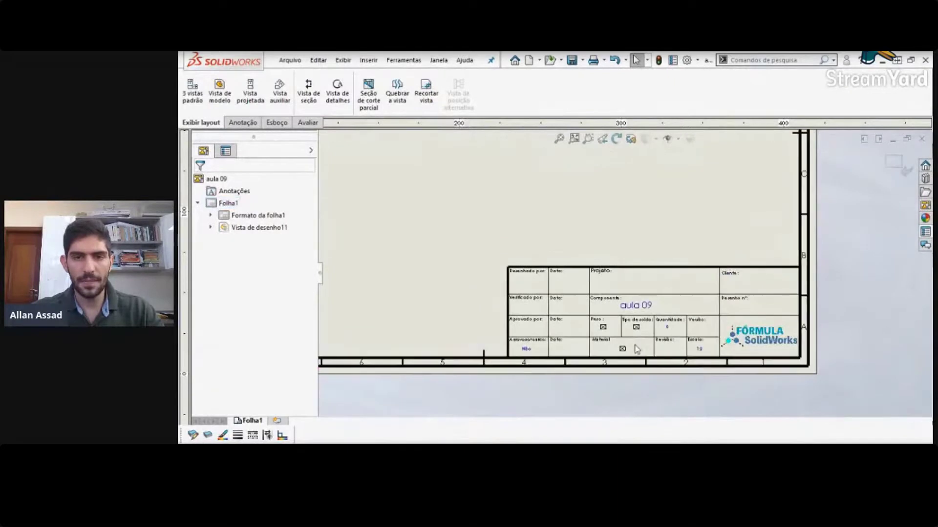
scroll(626, 346, "down", 4)
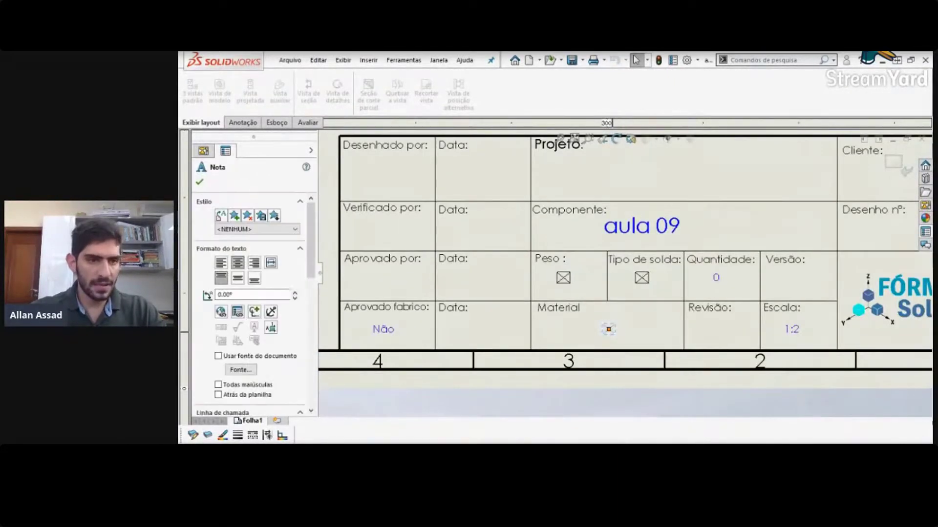
left_click(271, 312)
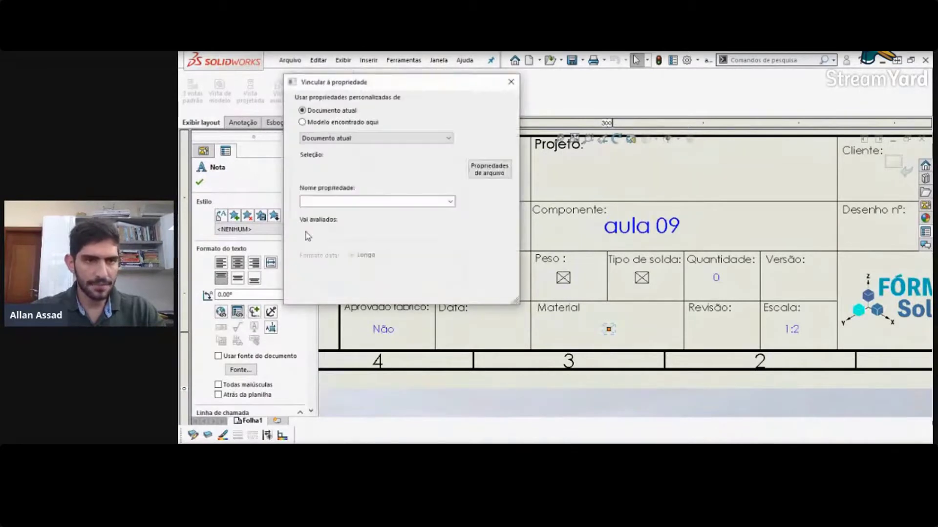
left_click(336, 123)
left_click(398, 141)
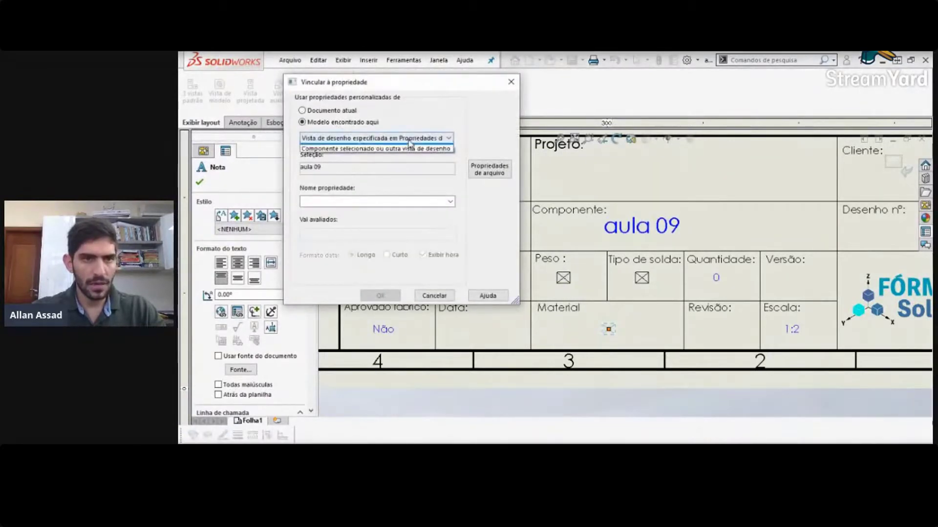
left_click(408, 141)
left_click(449, 202)
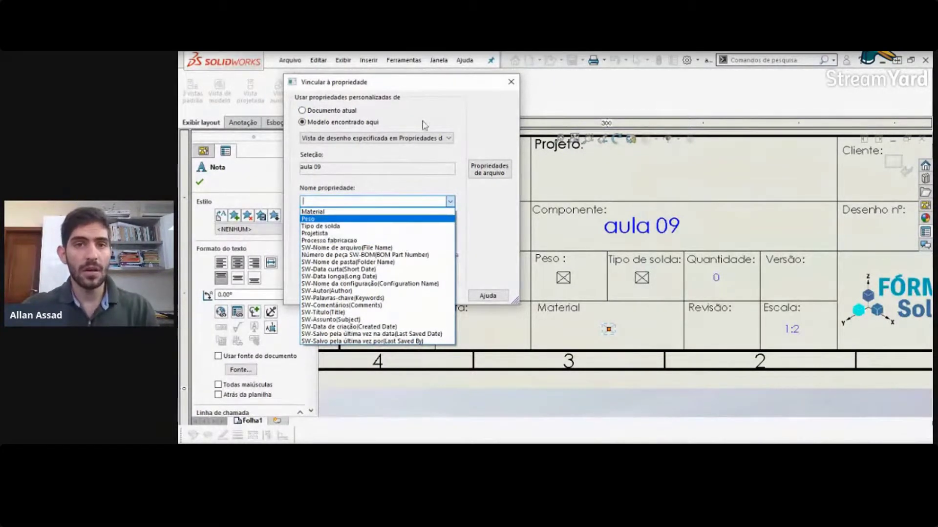
left_click(506, 86)
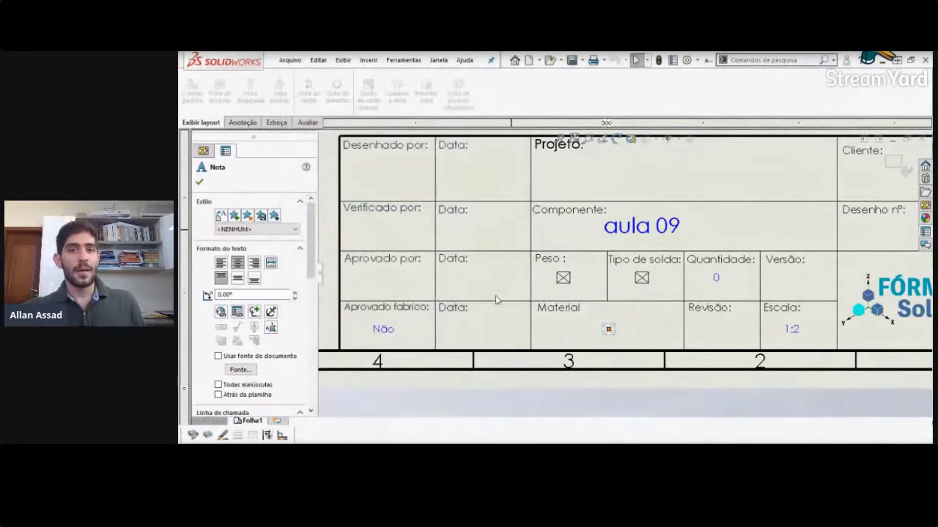
scroll(496, 300, "up", 5)
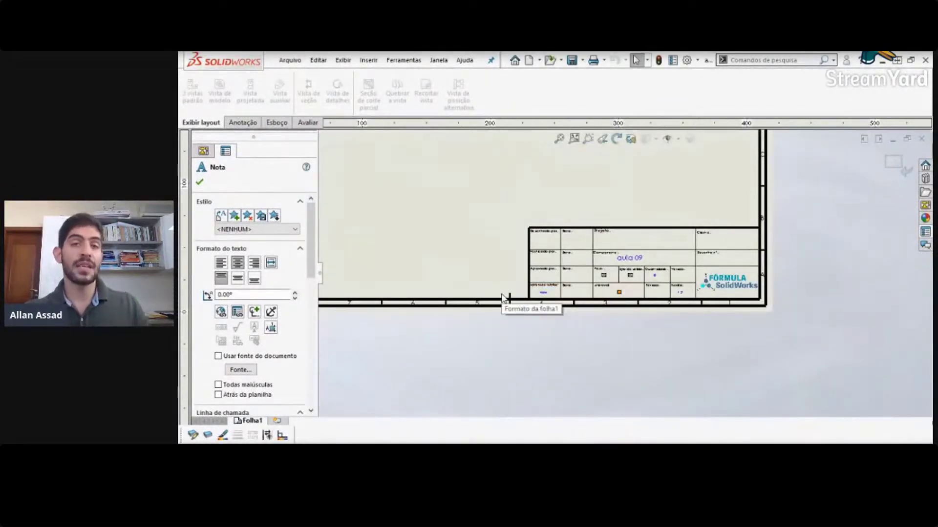
scroll(607, 289, "up", 2)
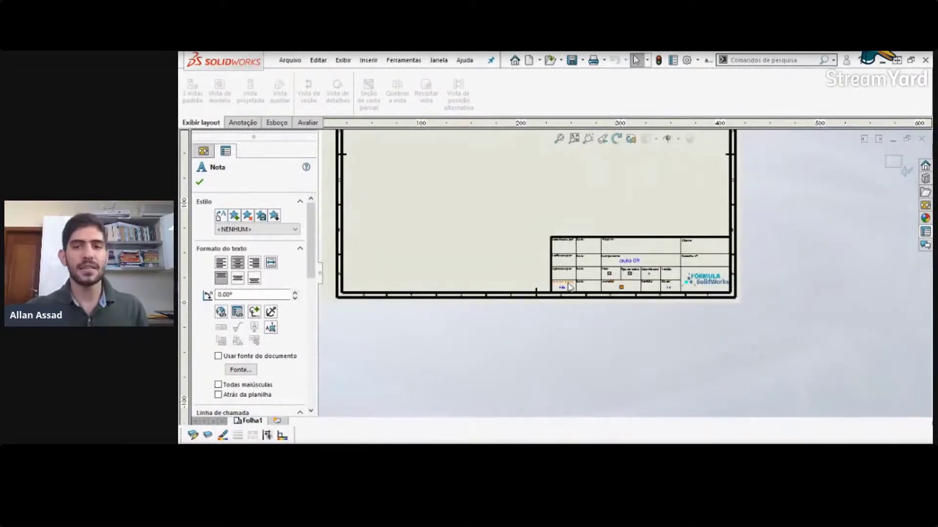
left_click(897, 163)
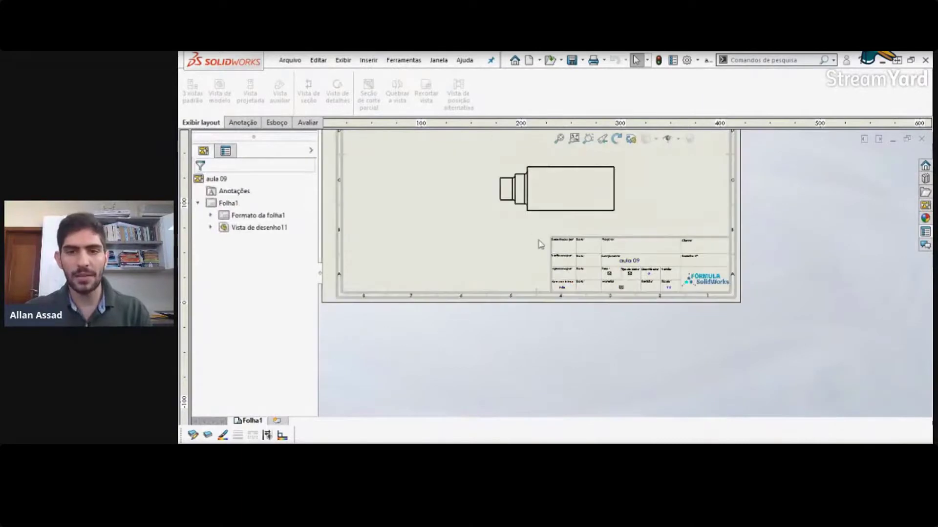
Step: Edit the sheet format and link the Material note to the Material property of the model in the sheet-specified view
scroll(523, 226, "up", 2)
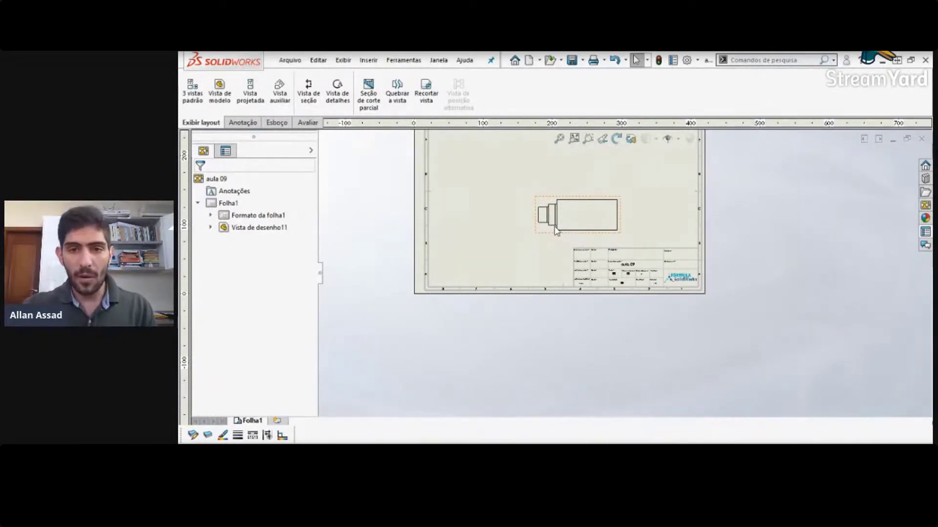
scroll(594, 286, "down", 5)
right_click(680, 191)
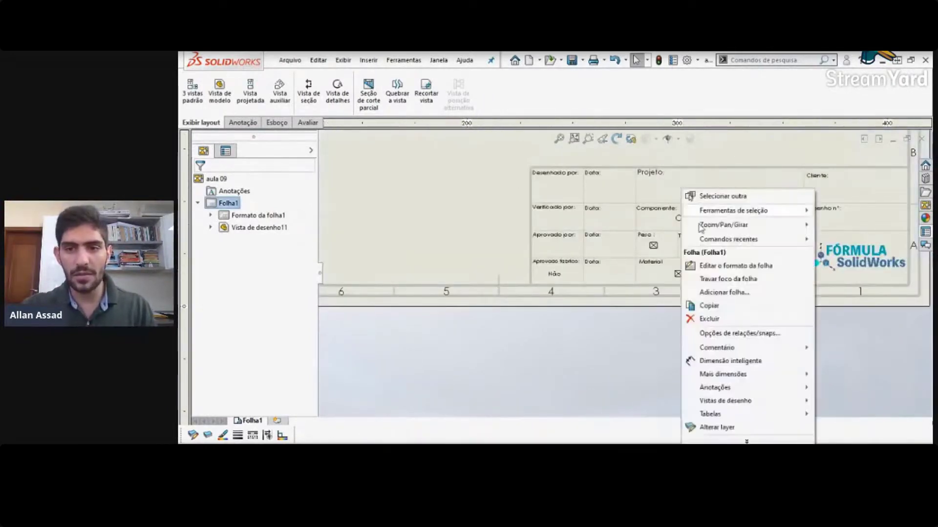
left_click(735, 266)
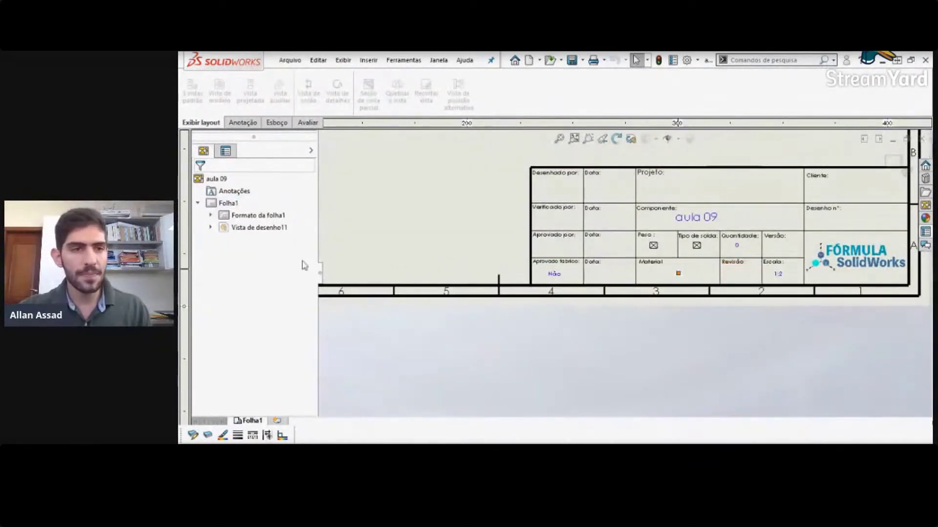
left_click(678, 273)
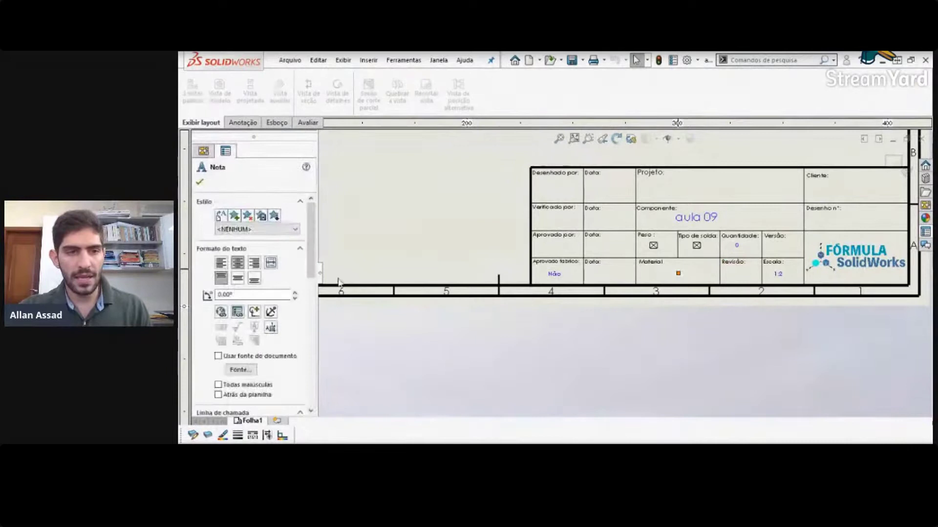
left_click(237, 312)
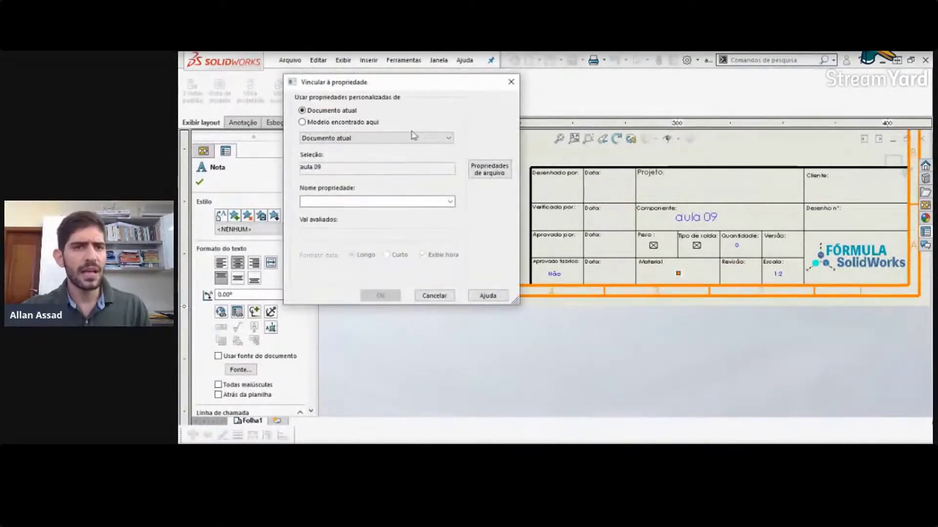
left_click(339, 124)
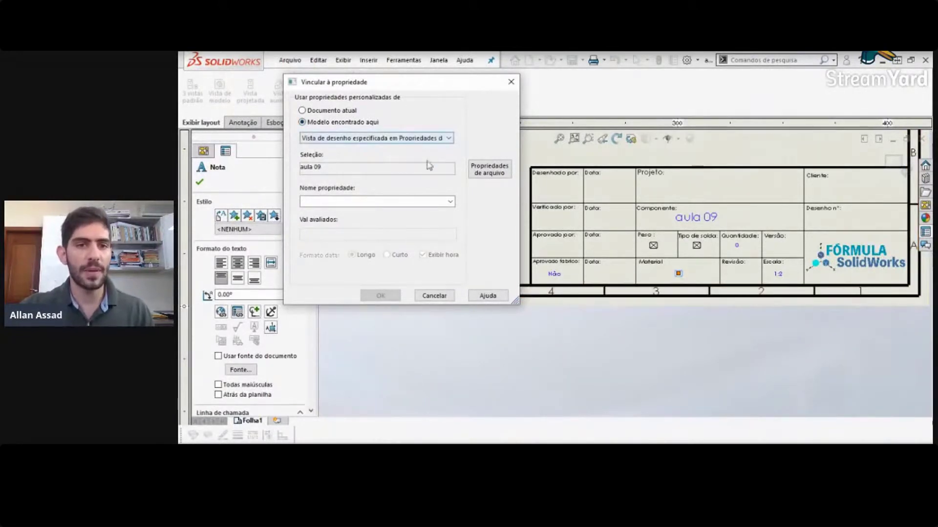
left_click(450, 201)
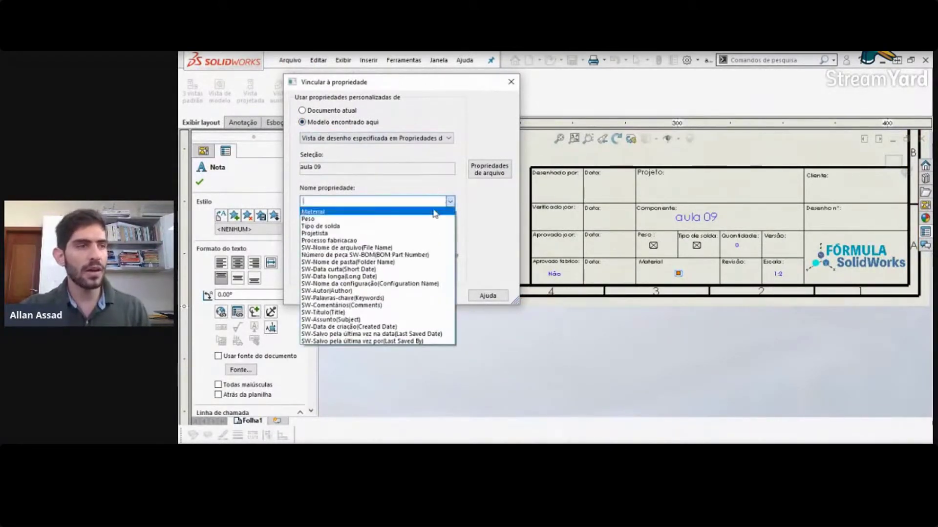
left_click(434, 212)
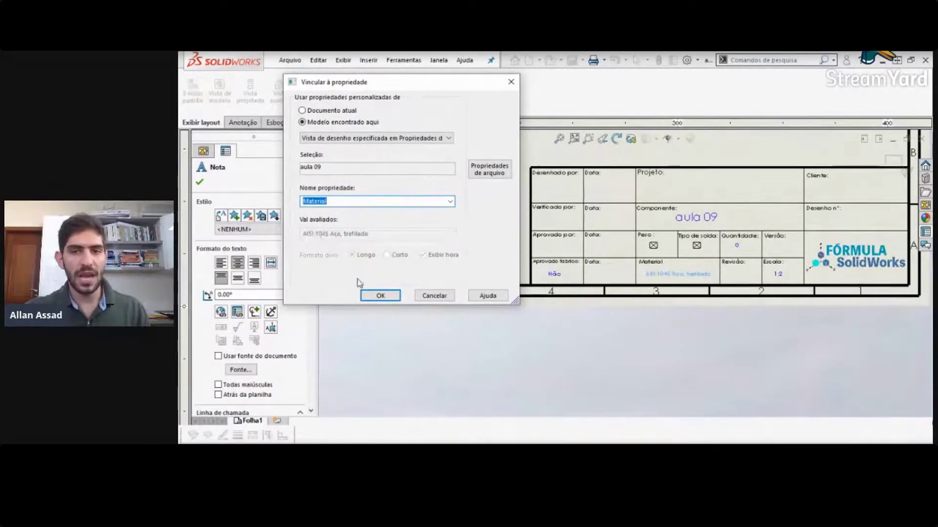
left_click(380, 295)
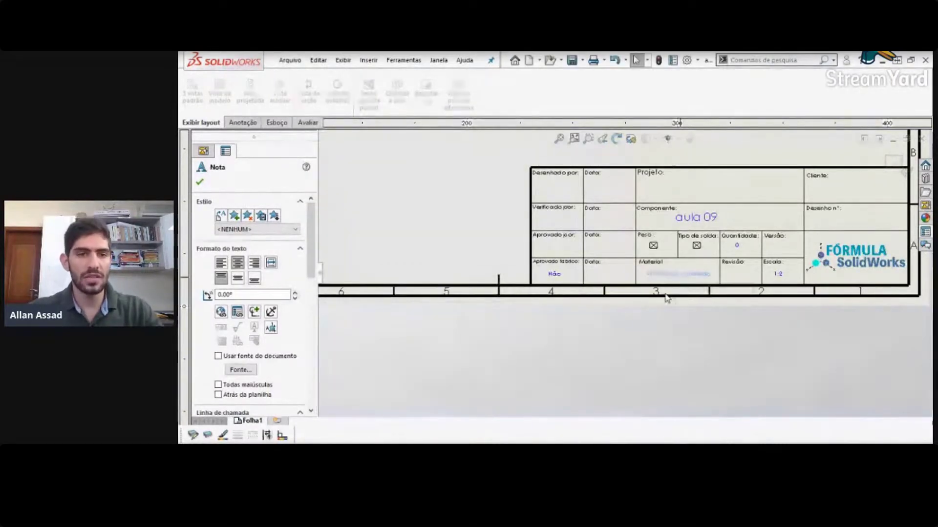
left_click(448, 253)
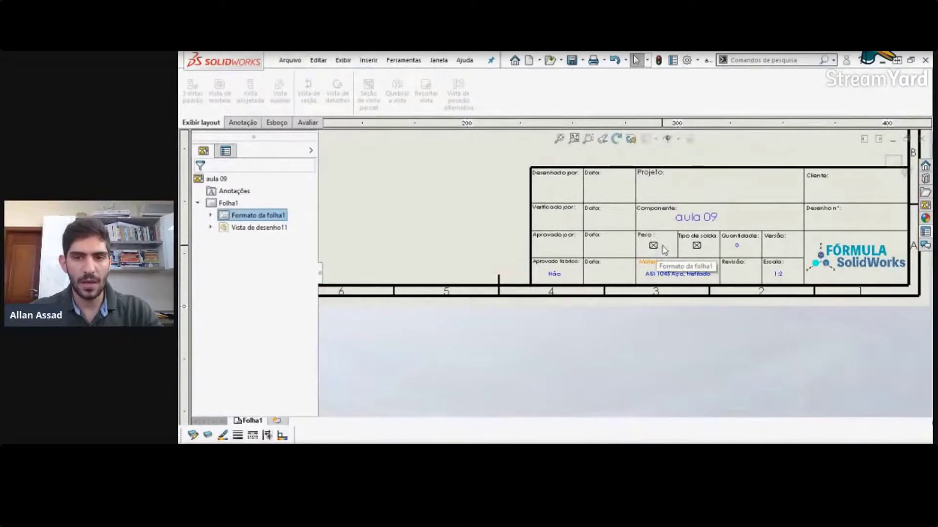
Step: Link the note under Peso to the Peso property of the model in the sheet-specified view
scroll(657, 248, "down", 5)
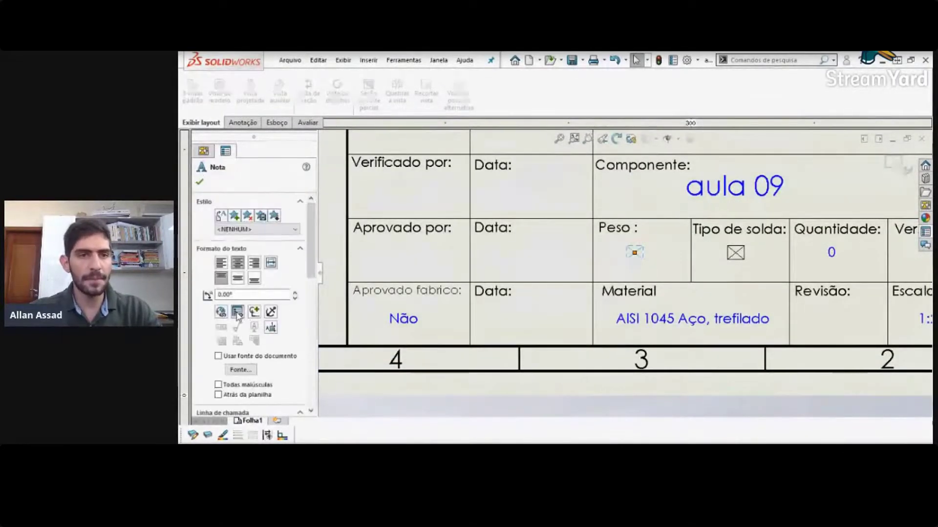
left_click(237, 312)
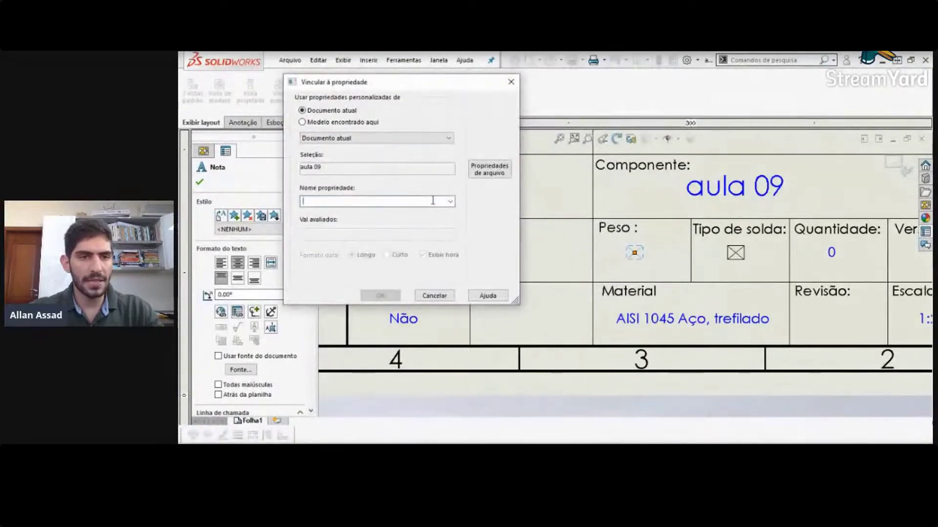
left_click(450, 202)
left_click(439, 200)
left_click(342, 122)
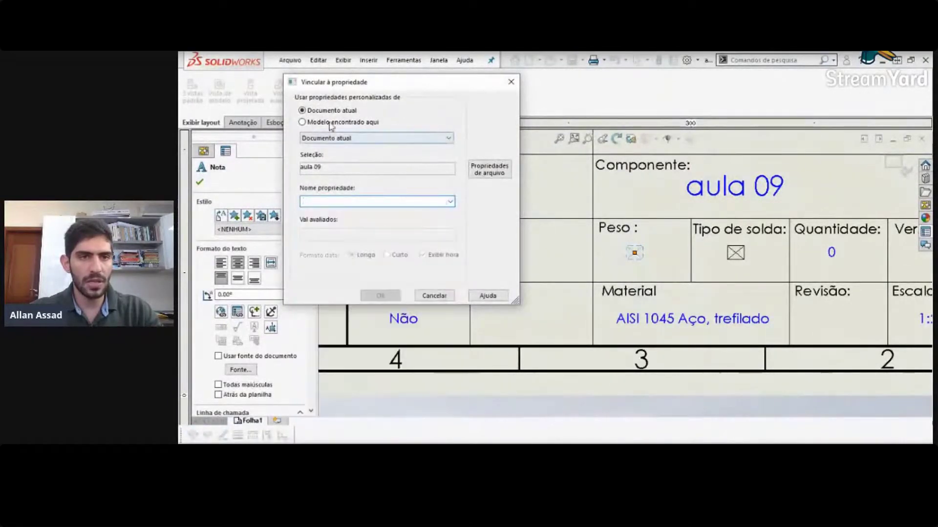
left_click(449, 202)
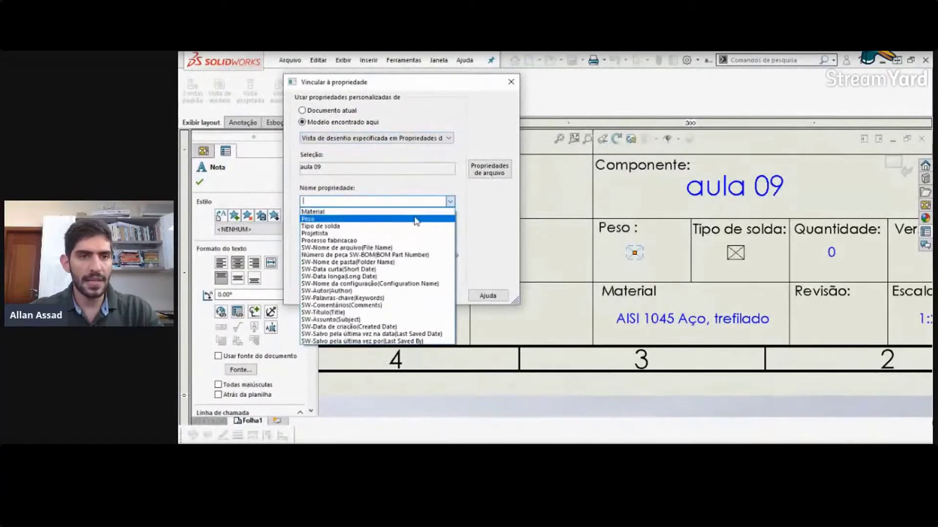
left_click(416, 220)
left_click(380, 296)
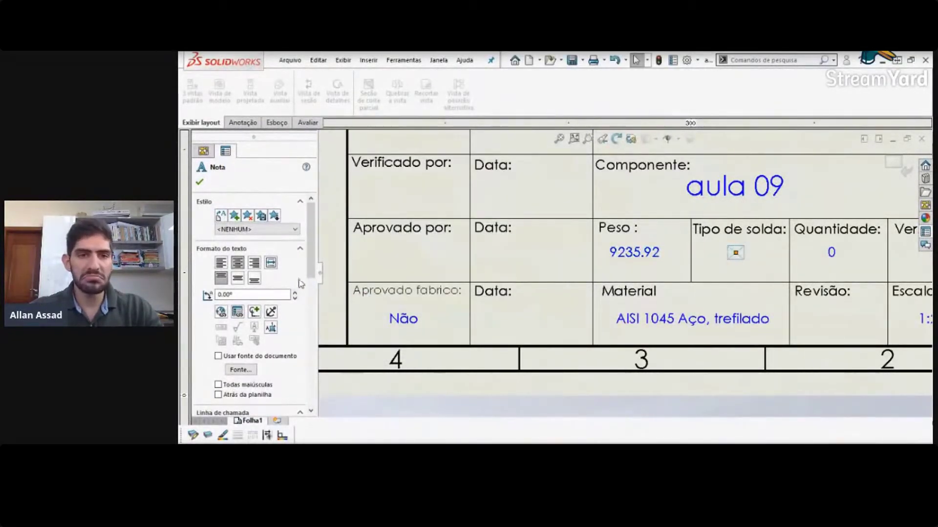
Step: Link the note under Tipo de solda to the model's Tipo de solda property from the sheet-specified view, and leave sheet format editing
left_click(237, 311)
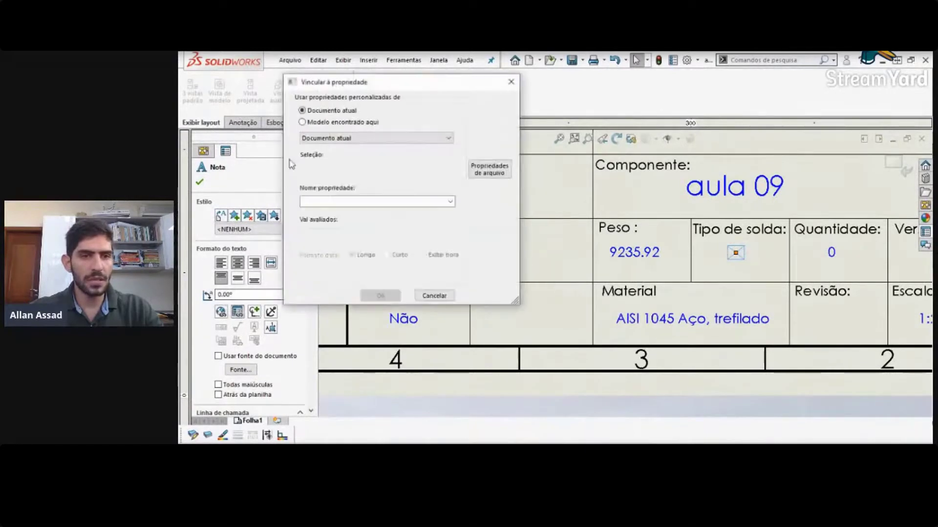
left_click(450, 201)
left_click(415, 222)
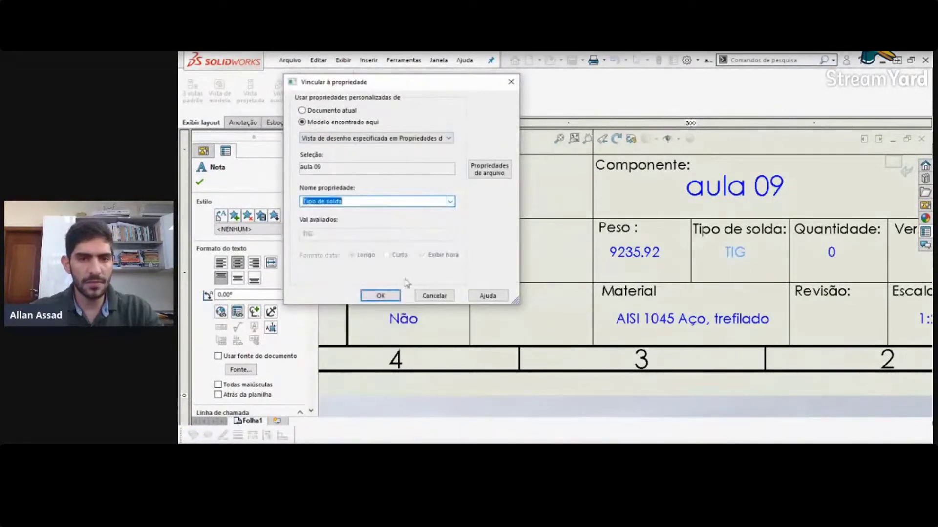
left_click(380, 295)
scroll(674, 318, "up", 3)
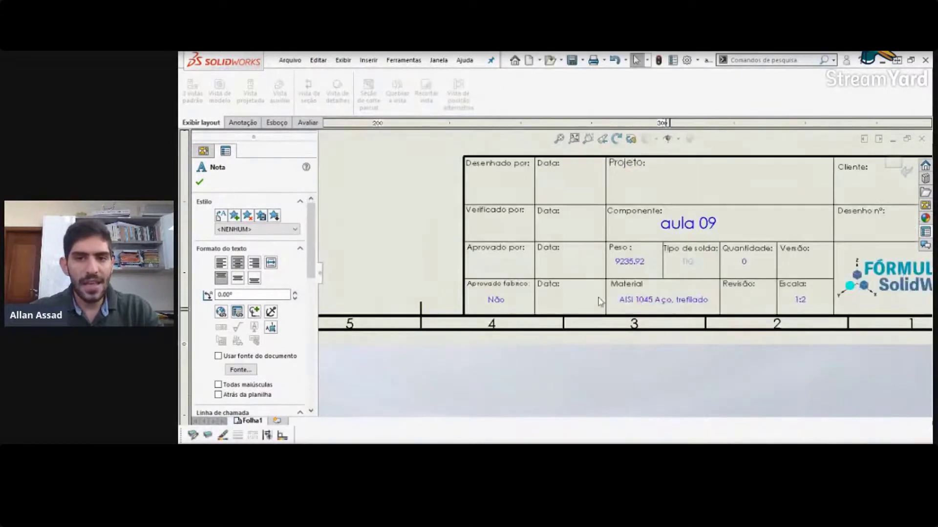
scroll(622, 273, "up", 2)
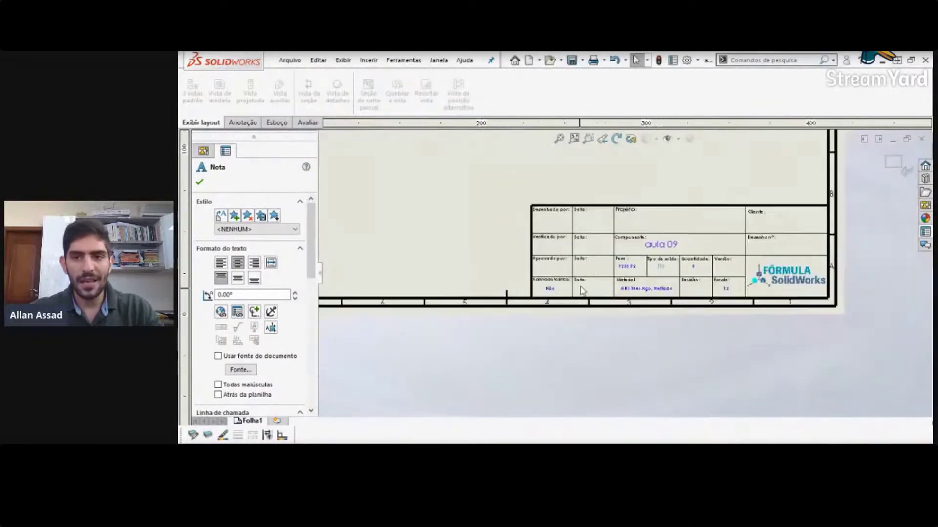
left_click(891, 164)
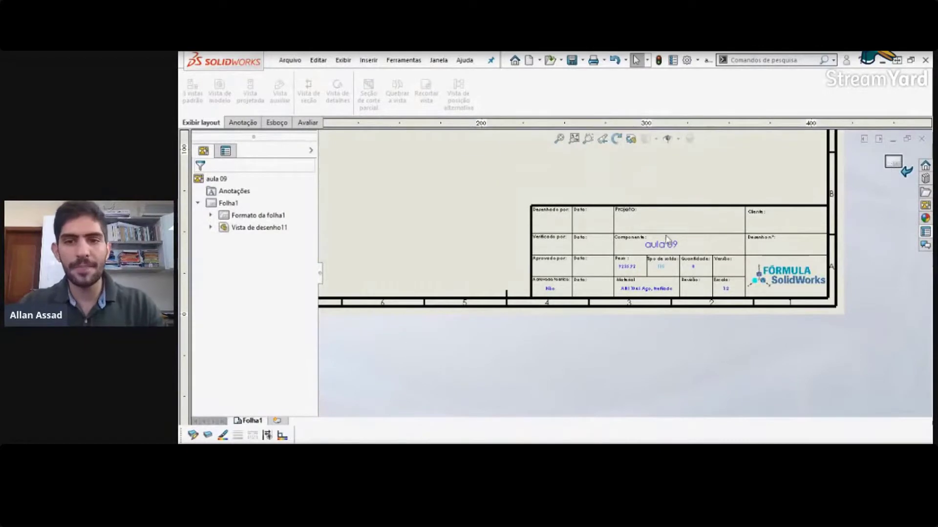
scroll(664, 240, "up", 3)
scroll(615, 205, "up", 1)
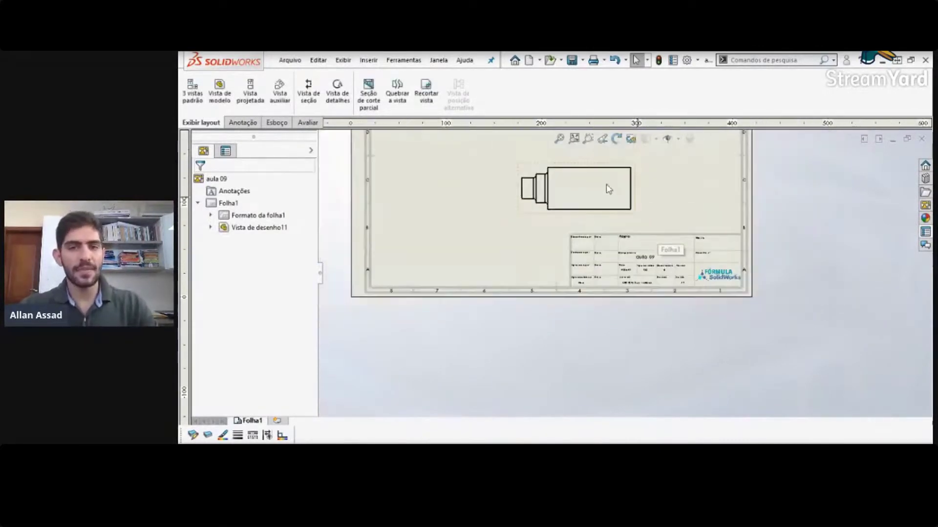
scroll(610, 189, "down", 1)
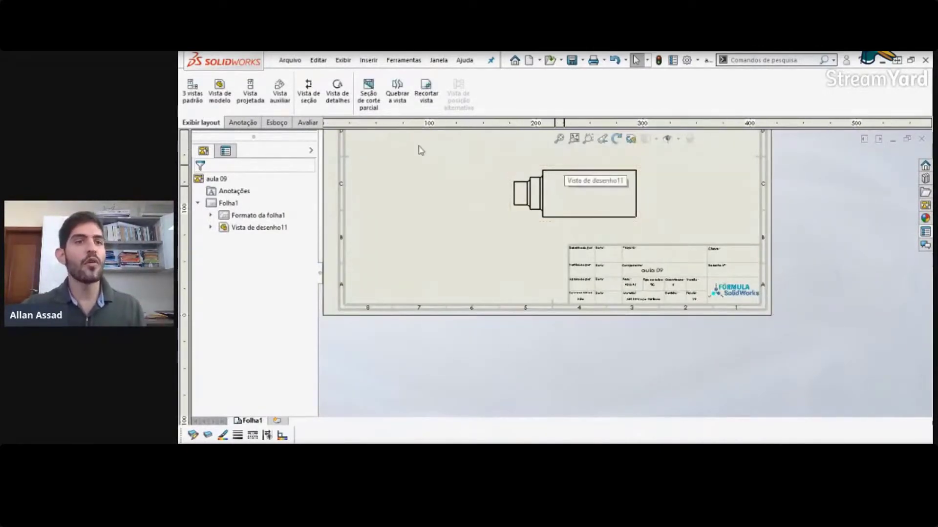
Step: Save the sheet format as a3 - iso-LIVE09.slddrt in the Folhas folder, replacing the existing file
left_click(290, 60)
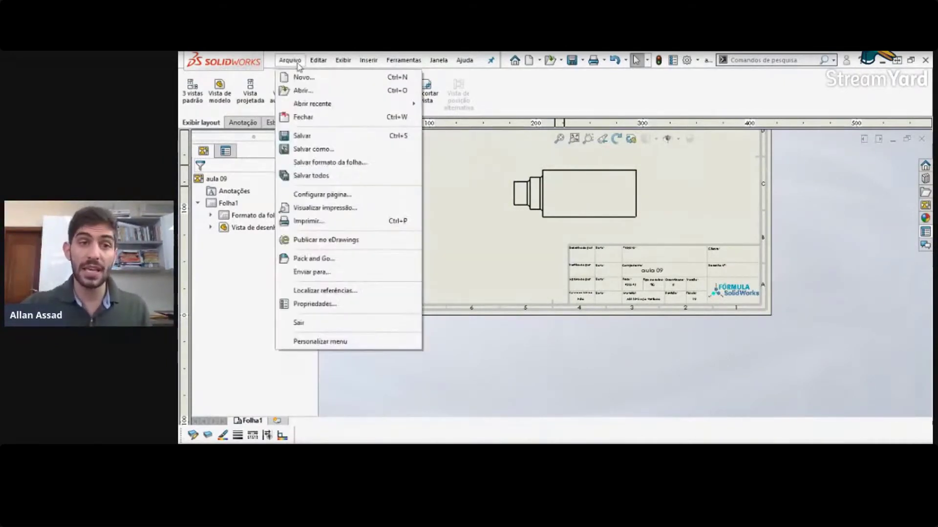
left_click(317, 163)
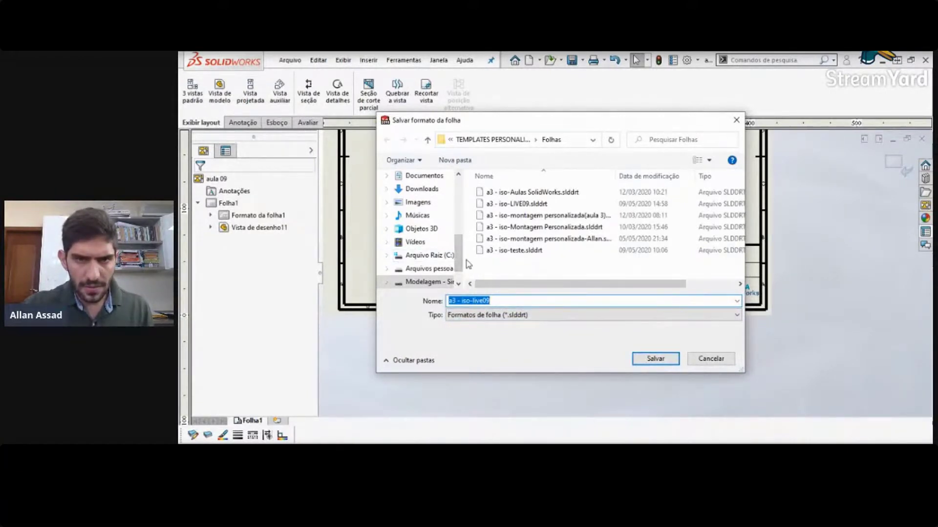
left_click(486, 302)
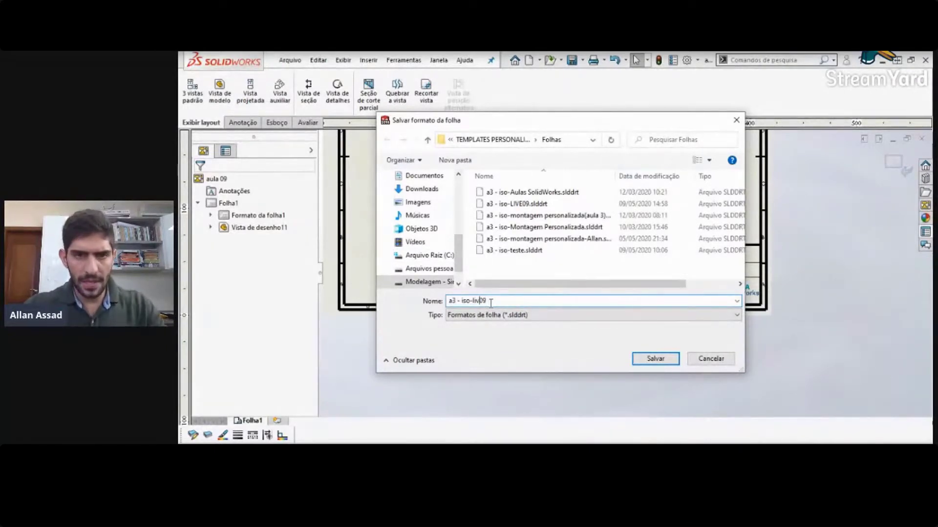
type("LI")
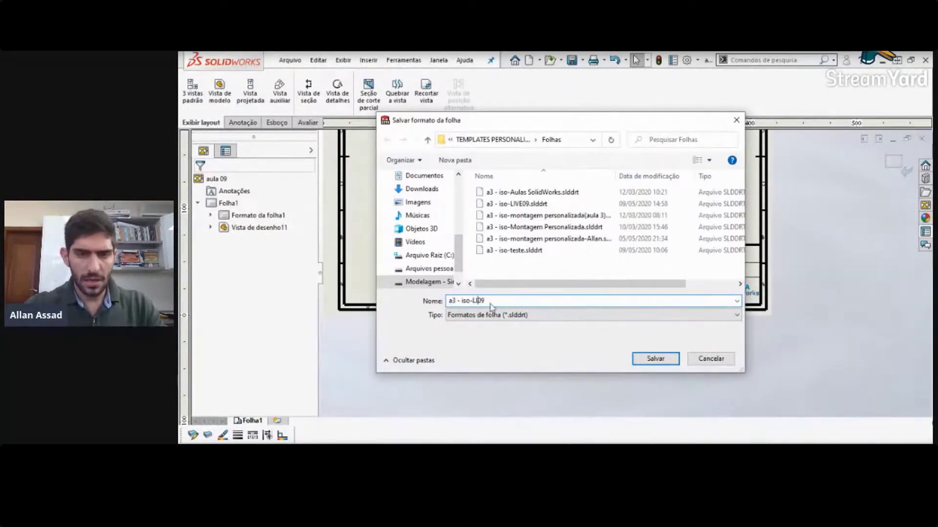
type("VE")
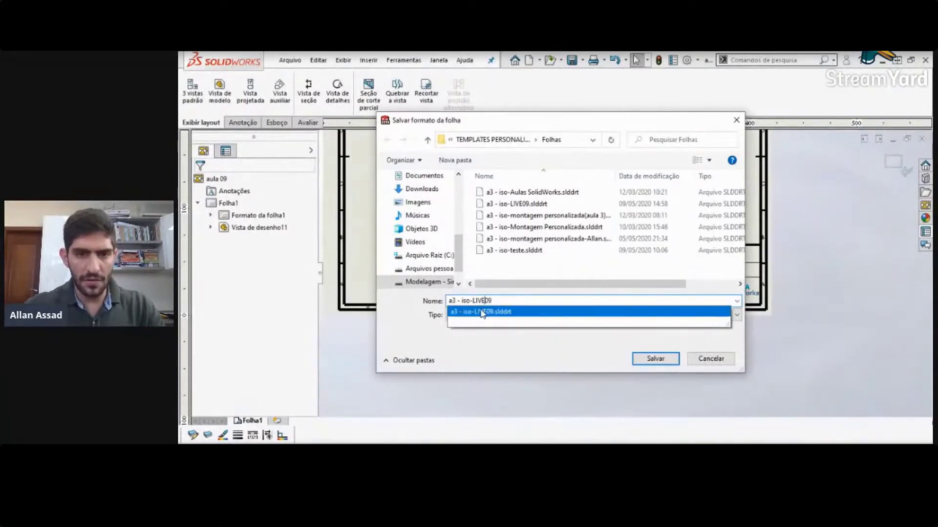
left_click(484, 312)
left_click(485, 315)
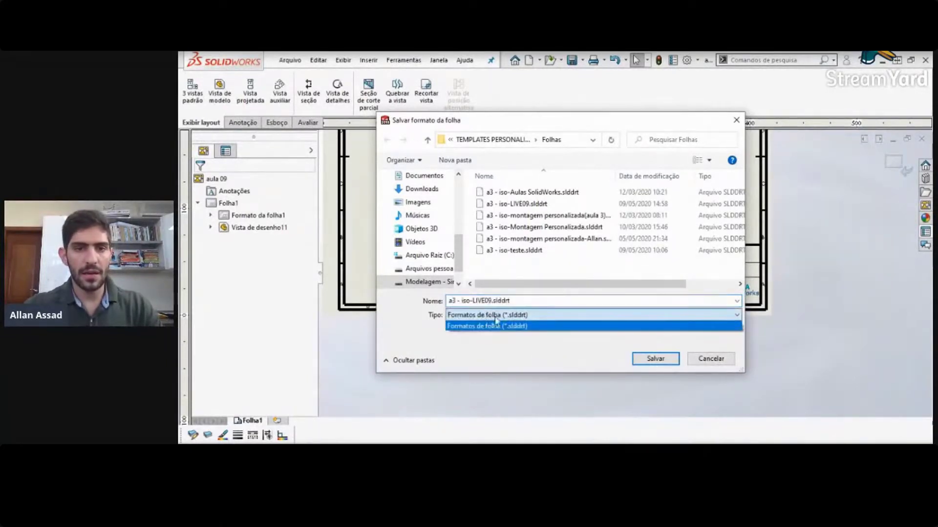
left_click(496, 322)
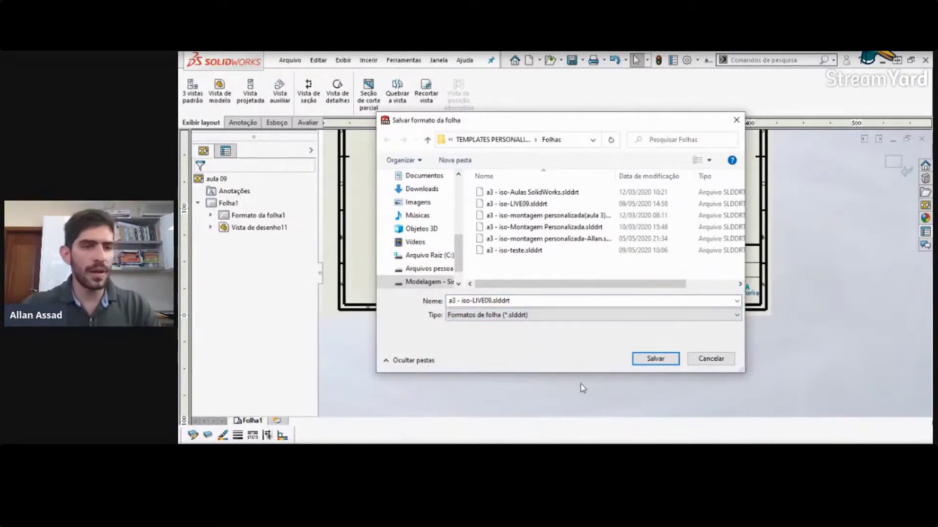
left_click(656, 359)
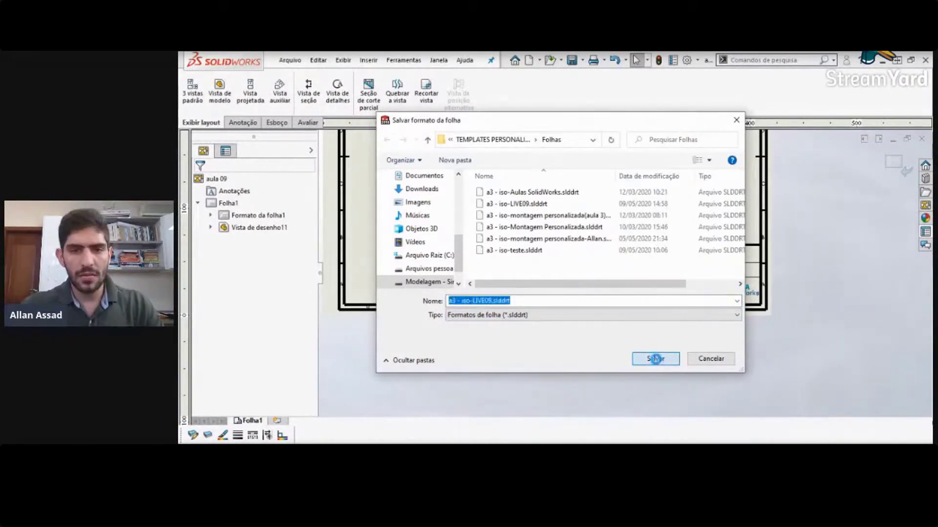
left_click(582, 258)
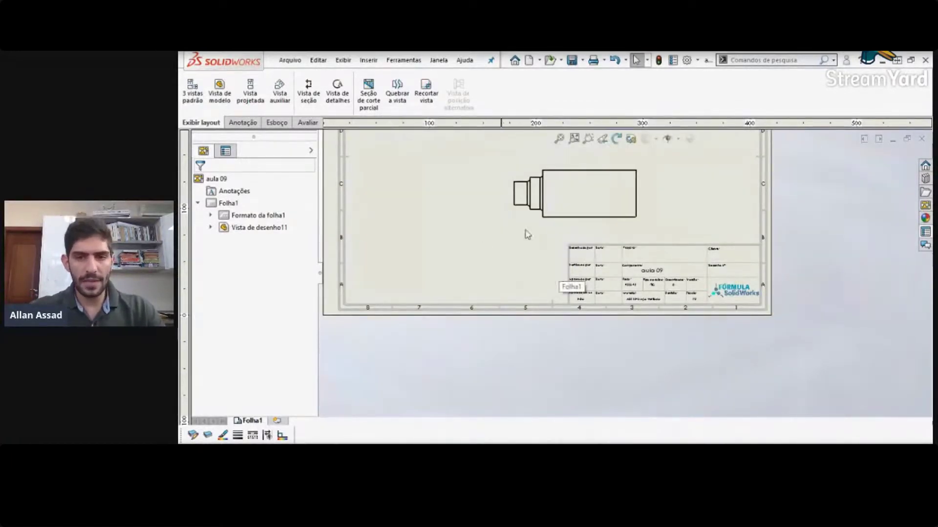
Step: Switch to the aula 09 part and change its material to the favourite AISI 1020
scroll(525, 235, "up", 3)
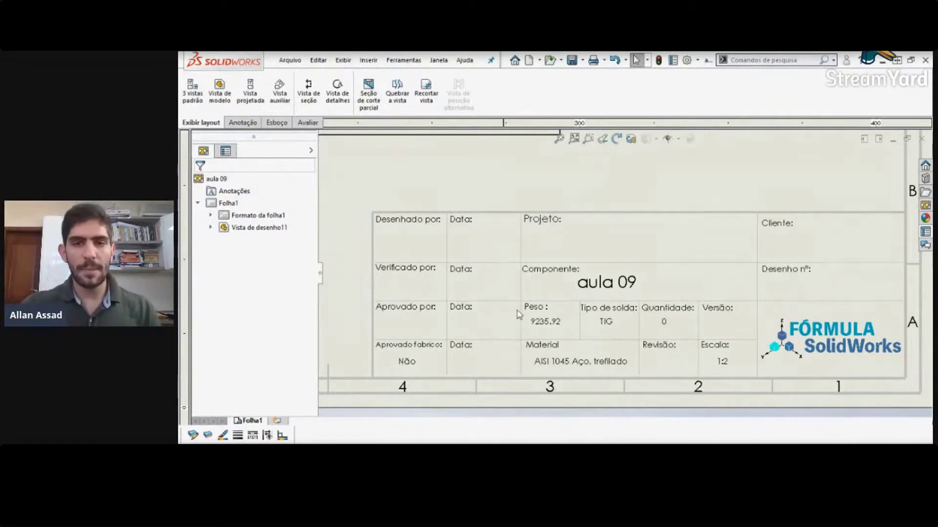
scroll(572, 277, "up", 2)
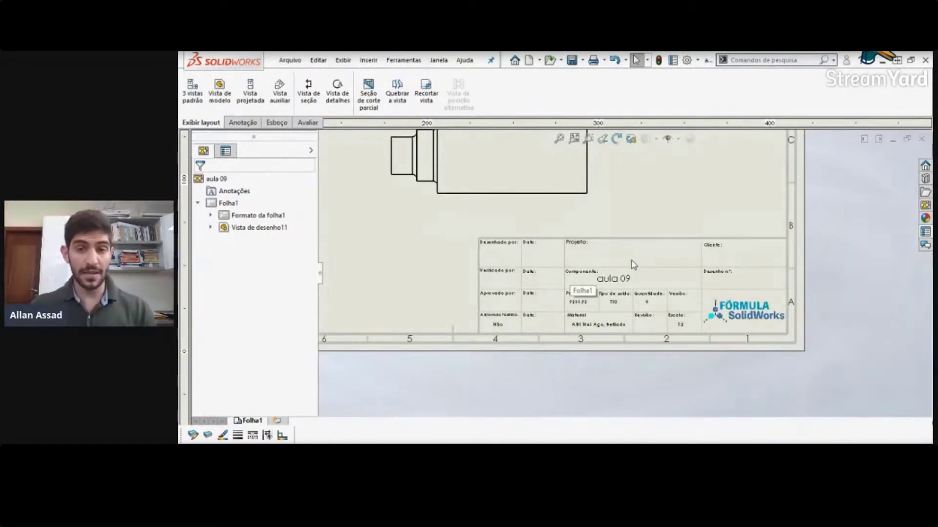
scroll(633, 264, "up", 3)
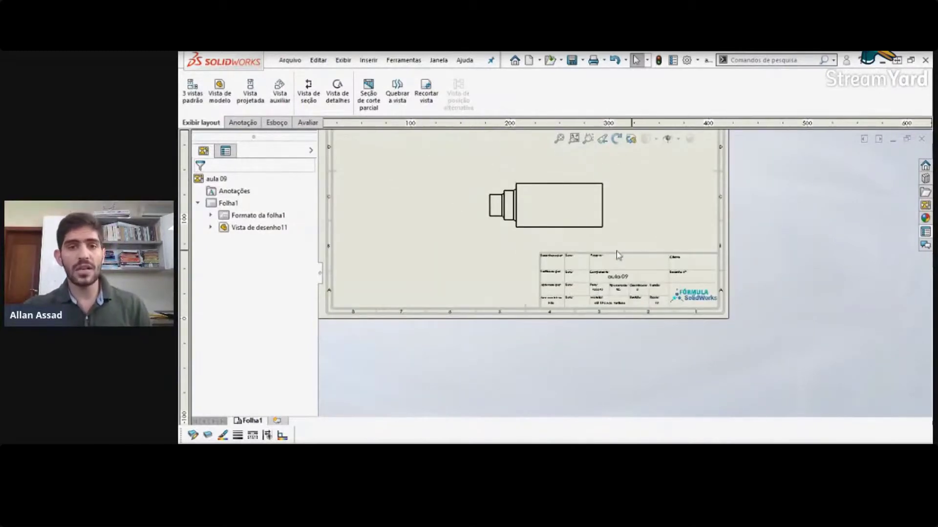
scroll(632, 269, "down", 1)
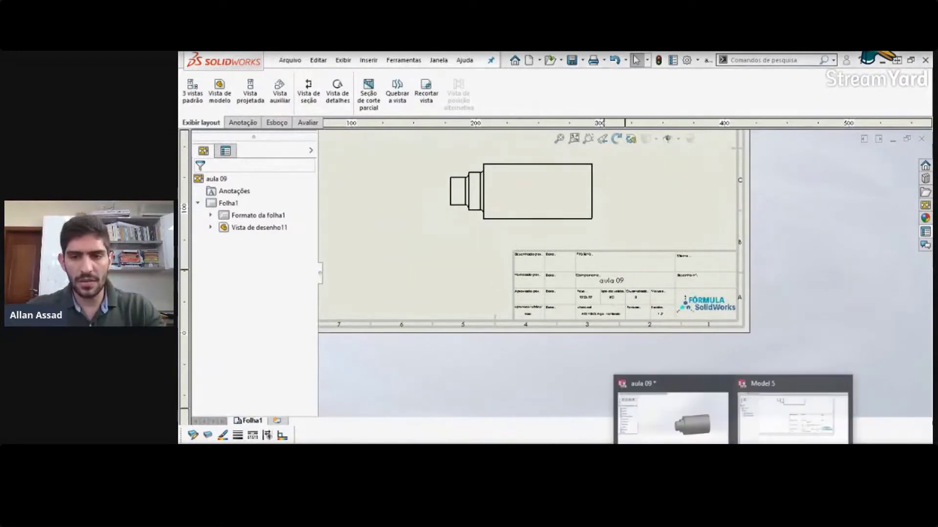
left_click(704, 426)
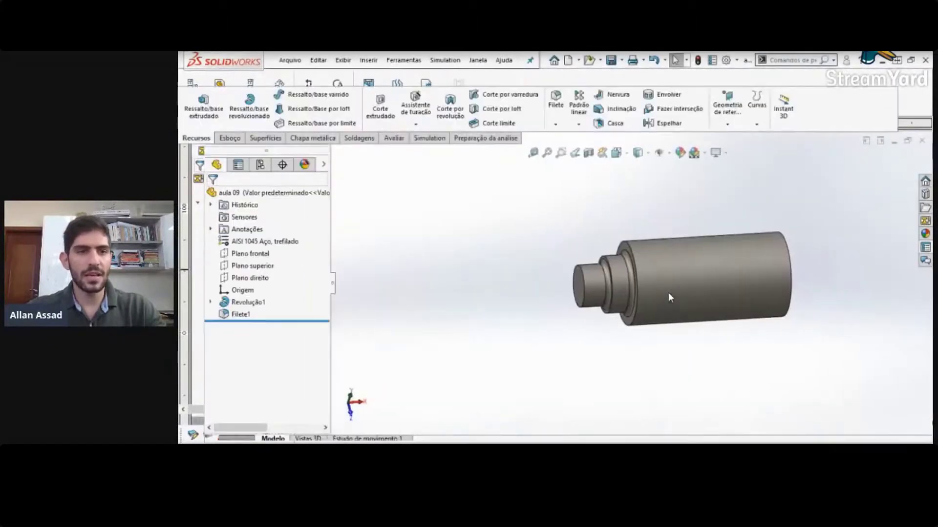
right_click(258, 242)
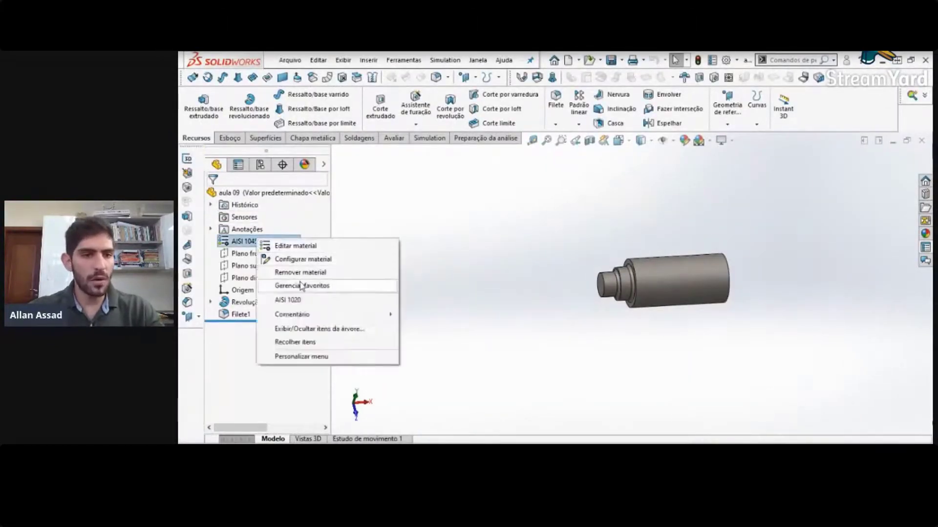
left_click(297, 301)
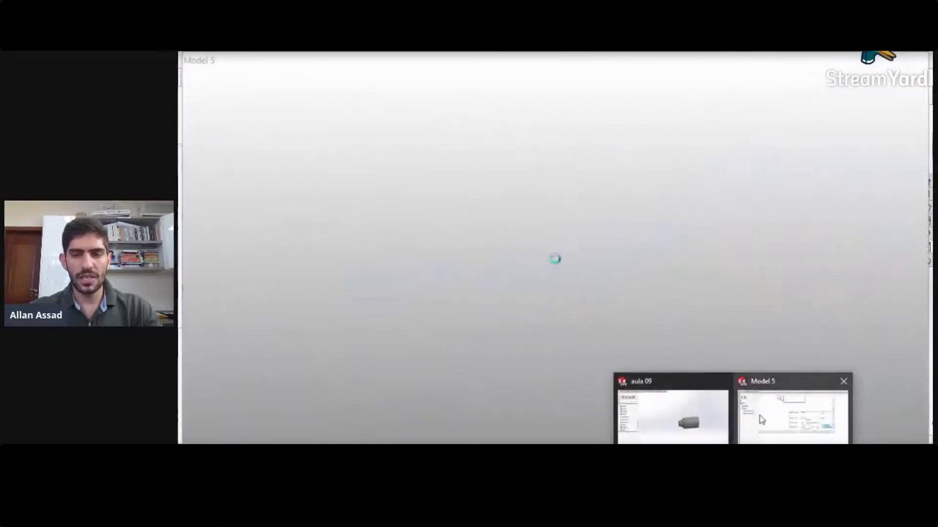
Step: Return to the drawing and check the Peso and Material fields in the title block
left_click(760, 419)
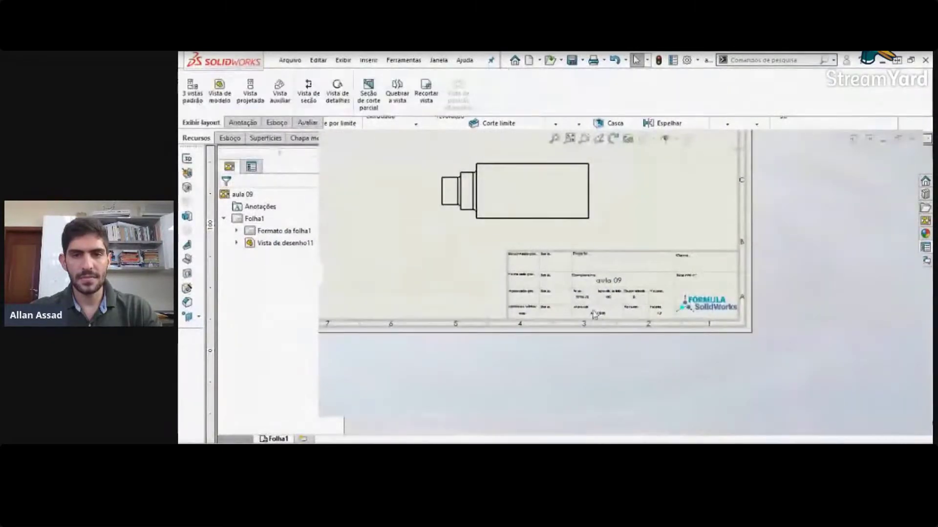
scroll(597, 321, "down", 4)
scroll(589, 289, "down", 6)
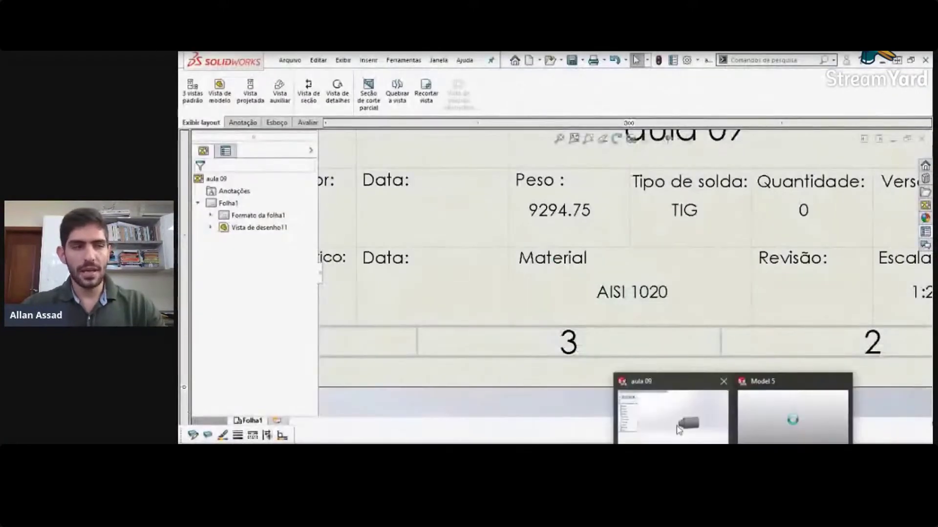
Step: In the aula 09 part's custom properties, set Tipo de solda to MIG/MAG and apply the change
left_click(677, 429)
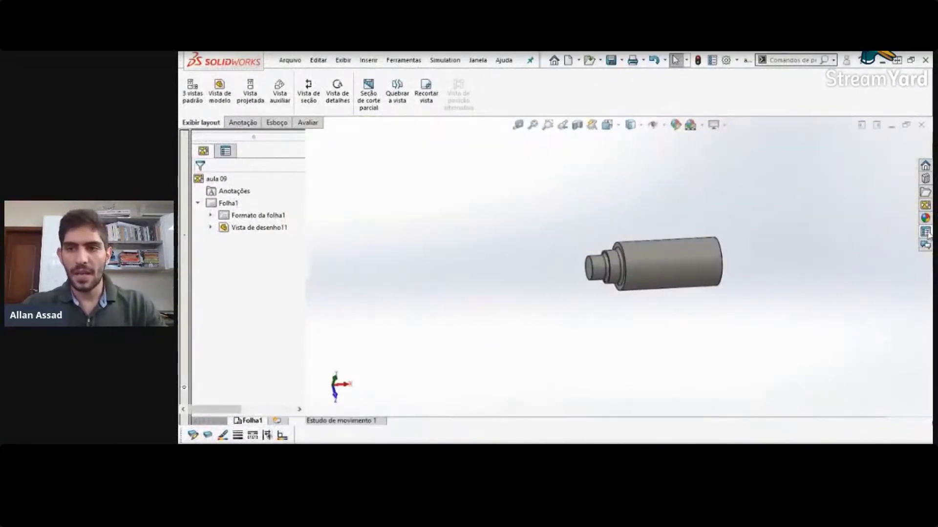
left_click(925, 232)
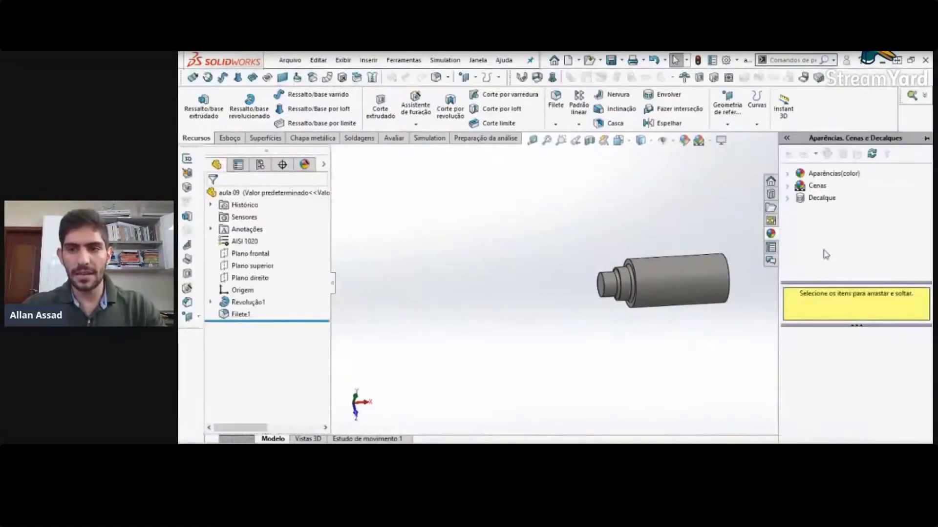
left_click(770, 248)
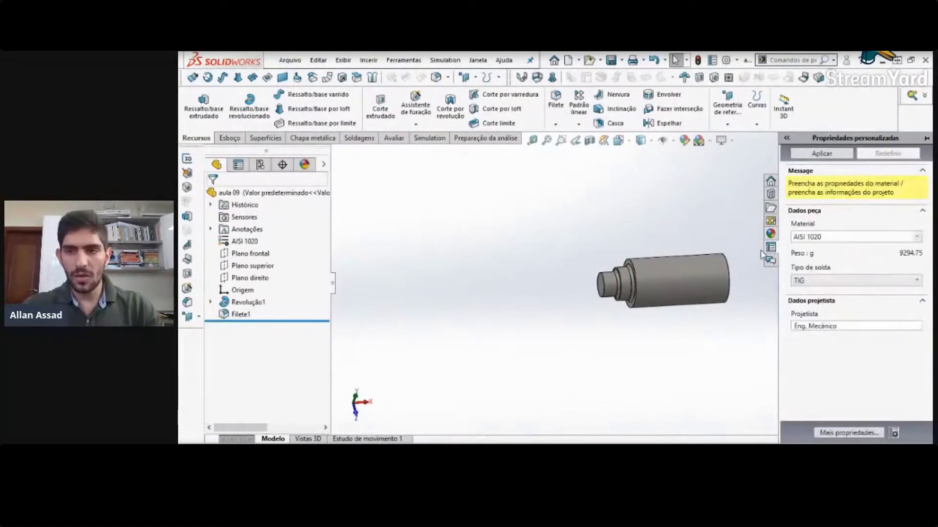
left_click(835, 281)
left_click(827, 291)
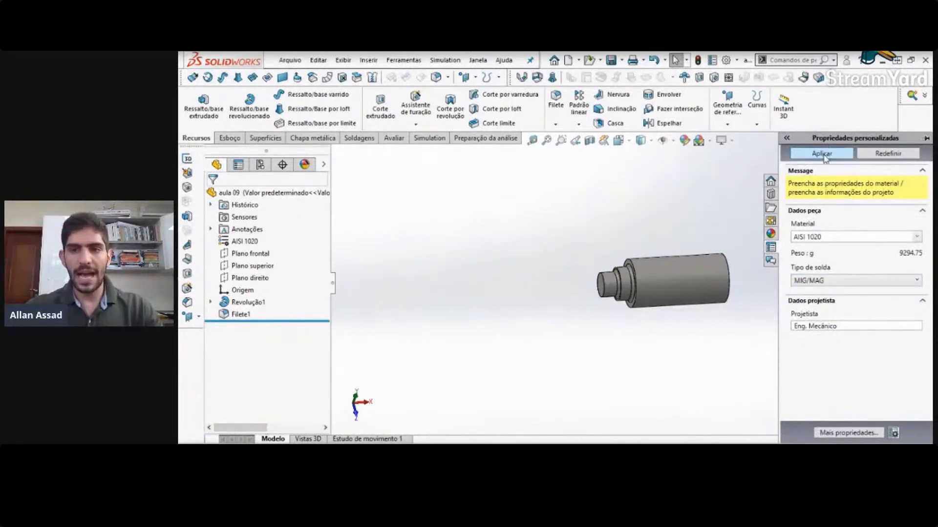
left_click(690, 220)
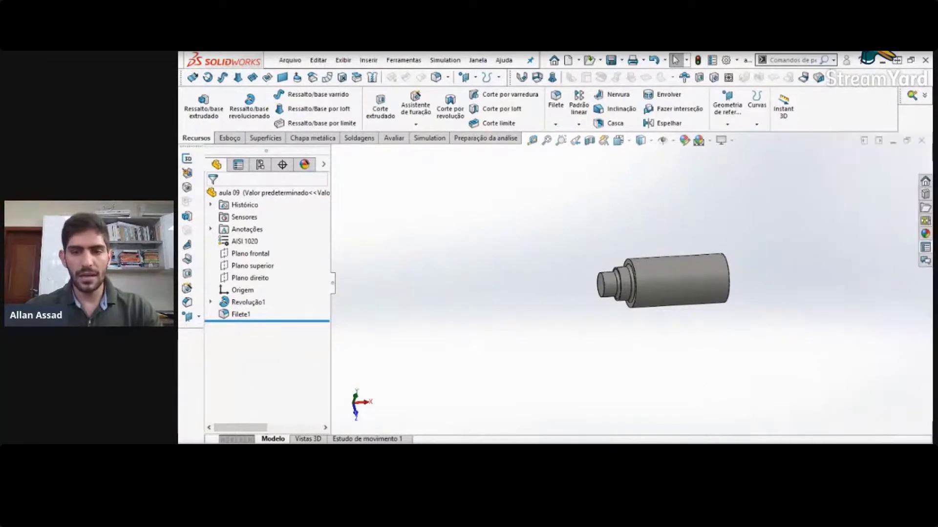
Step: Return to the drawing and rebuild it to update the title block's Tipo de solda field
left_click(766, 430)
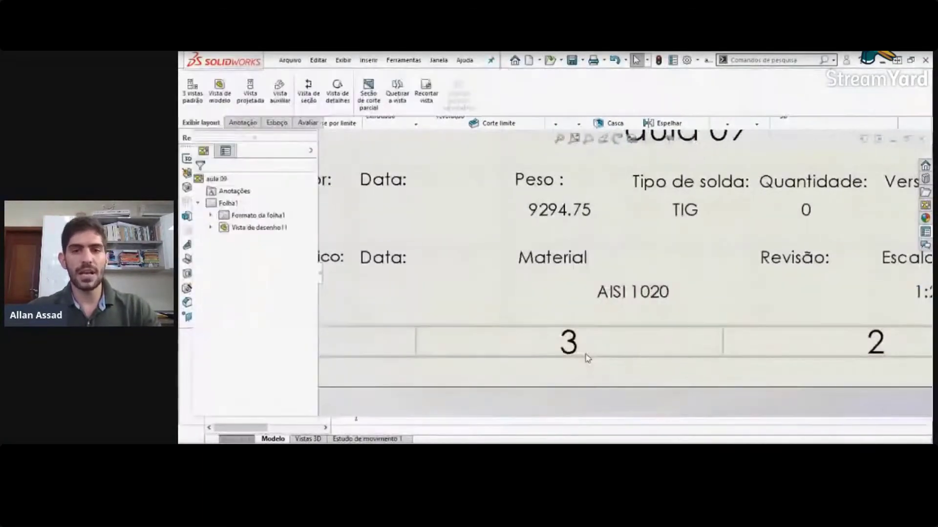
scroll(689, 246, "up", 3)
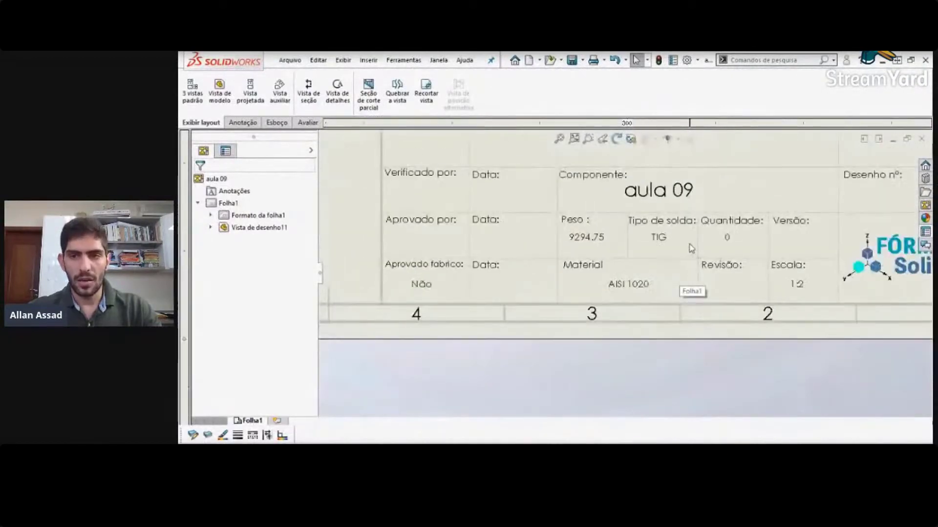
scroll(691, 248, "up", 3)
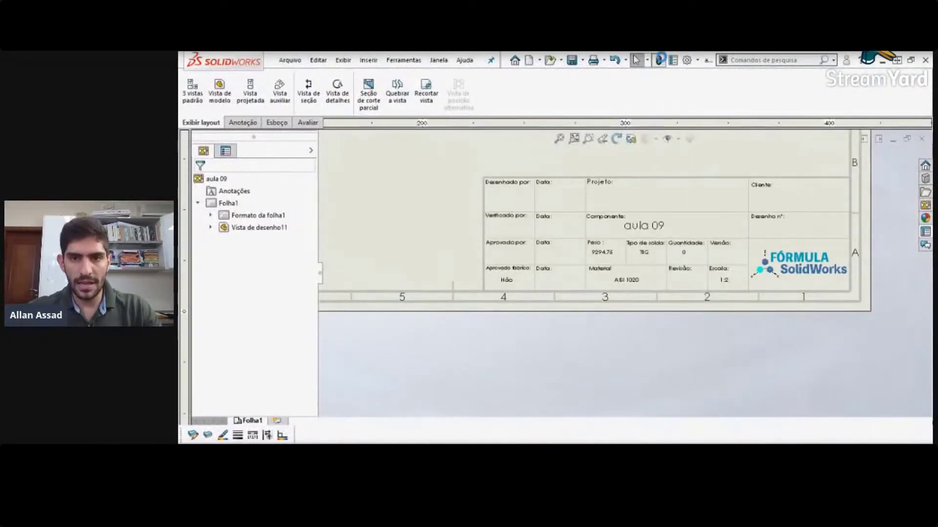
left_click(659, 60)
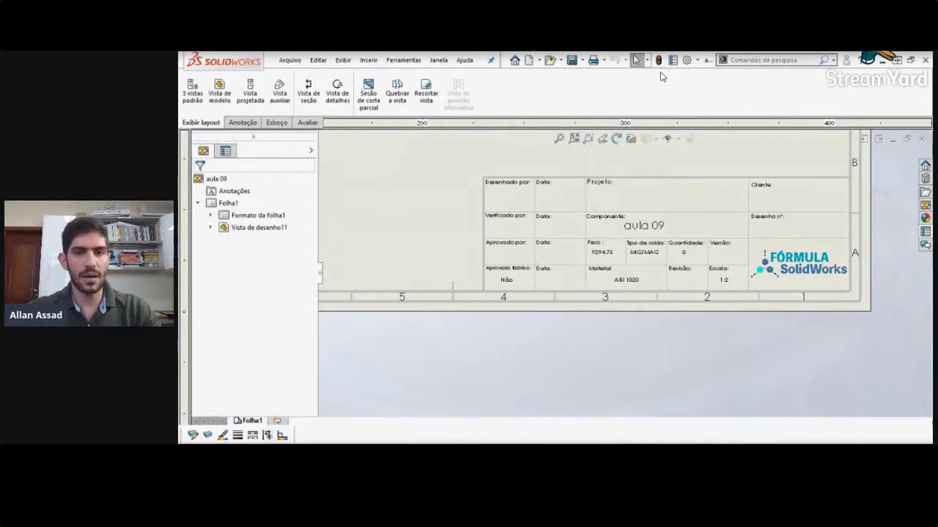
scroll(664, 249, "down", 3)
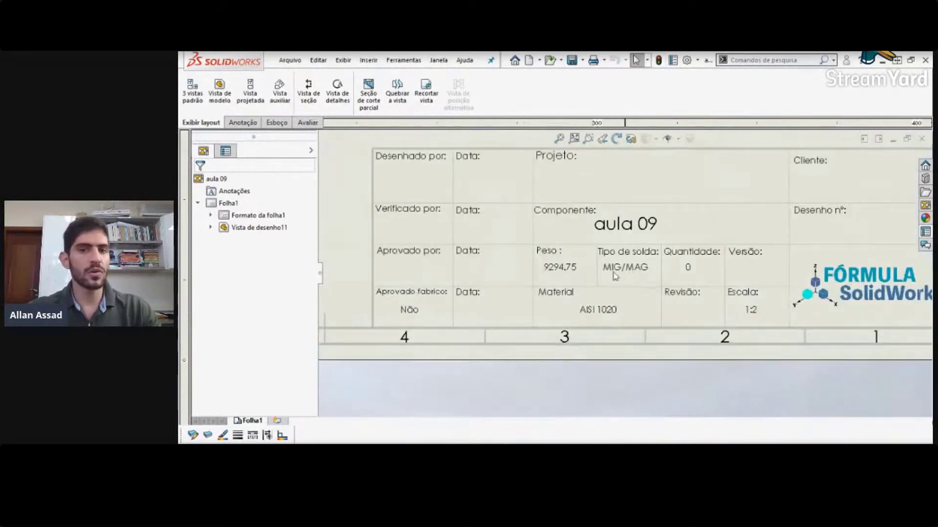
Step: In the drawing's custom properties, set Cliente to Fórmula SolidWorks and Nome do projeto to Motor
scroll(618, 276, "up", 1)
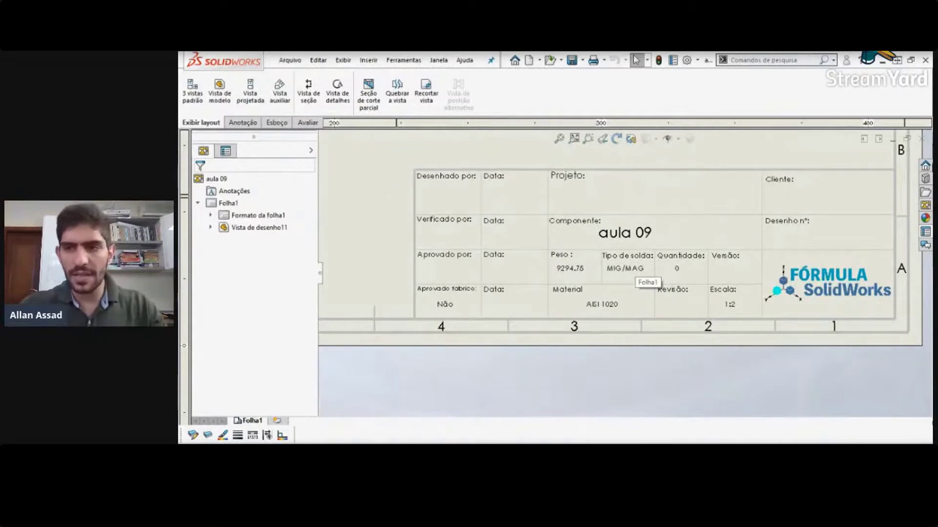
left_click(926, 232)
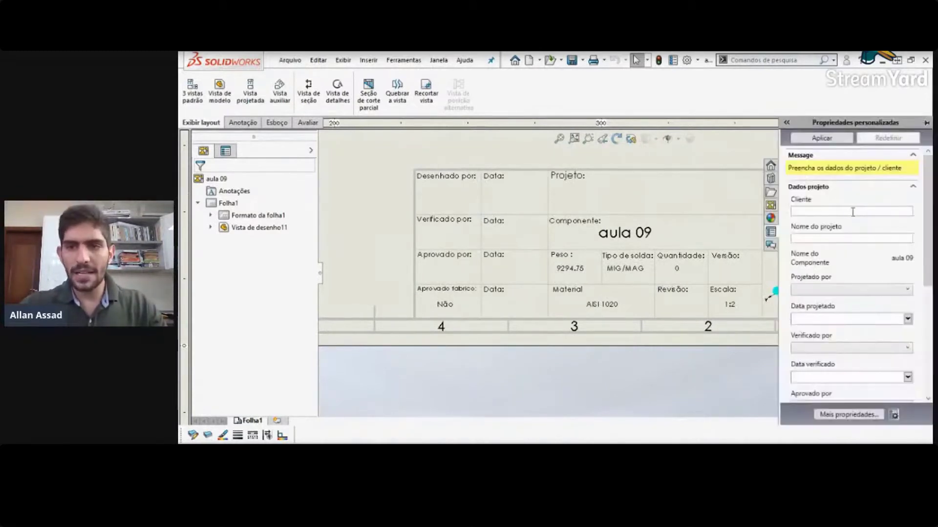
left_click(847, 213)
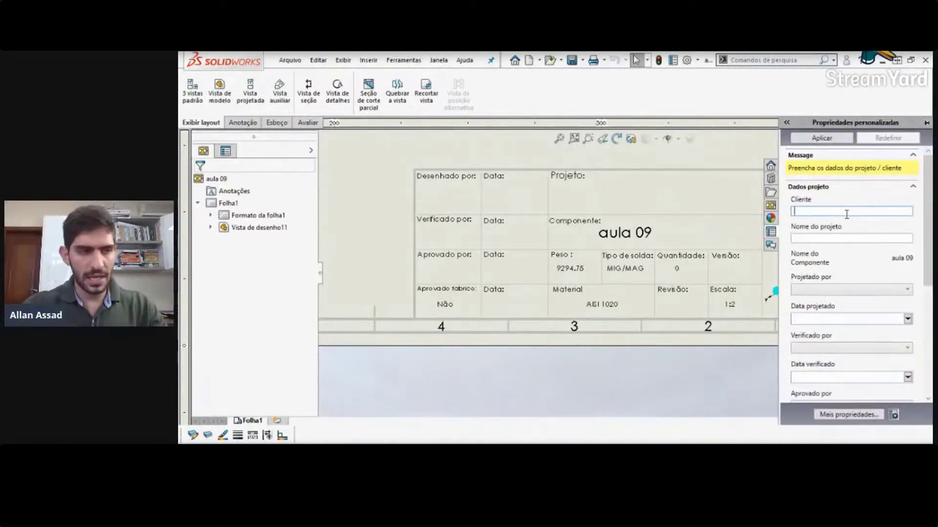
type("F")
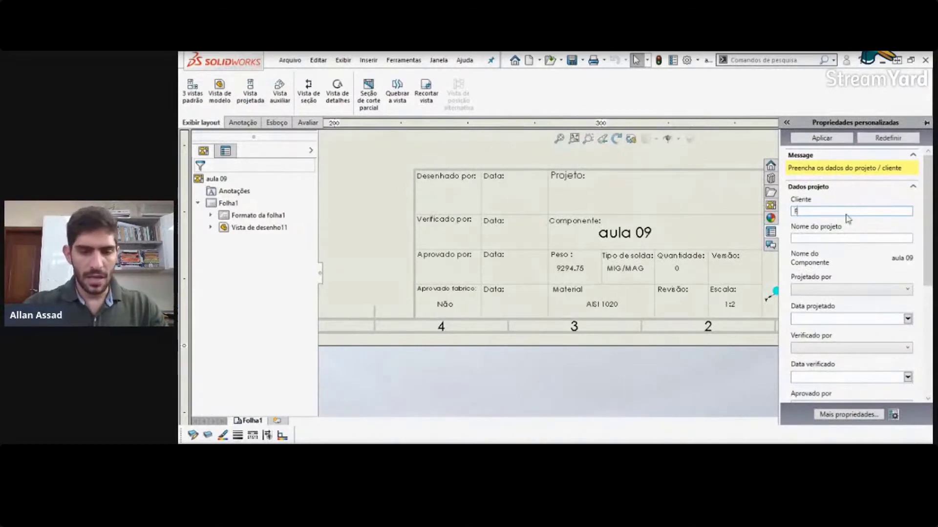
type("órmula SolidWorks")
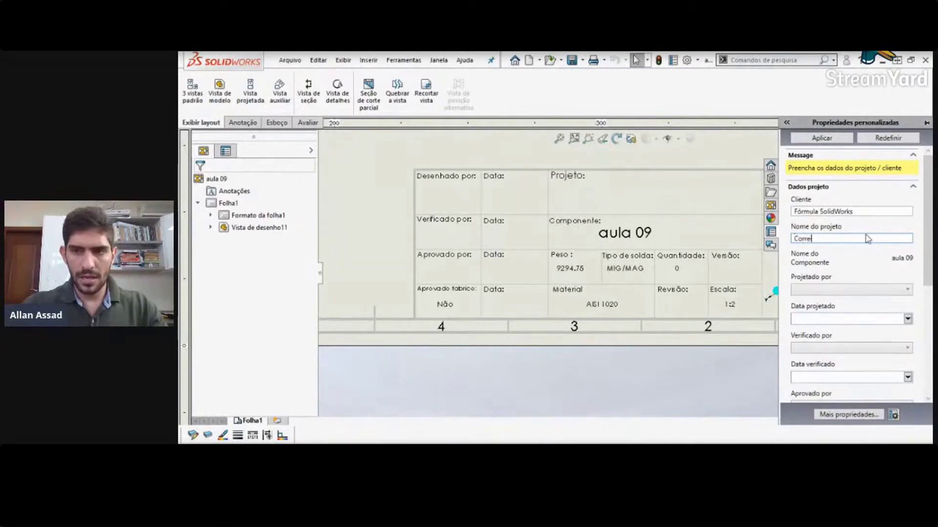
key("BackSpace")
type("nsport")
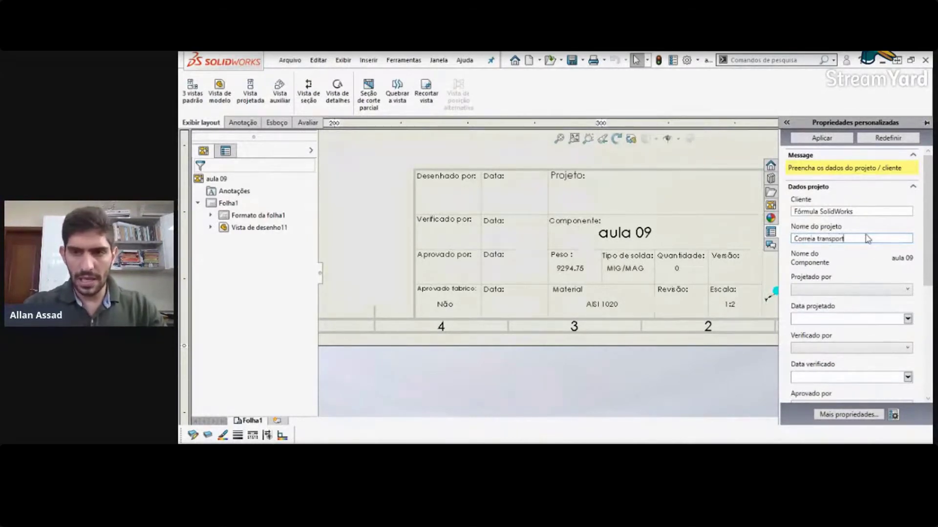
key("BackSpace")
key("BackSpace")
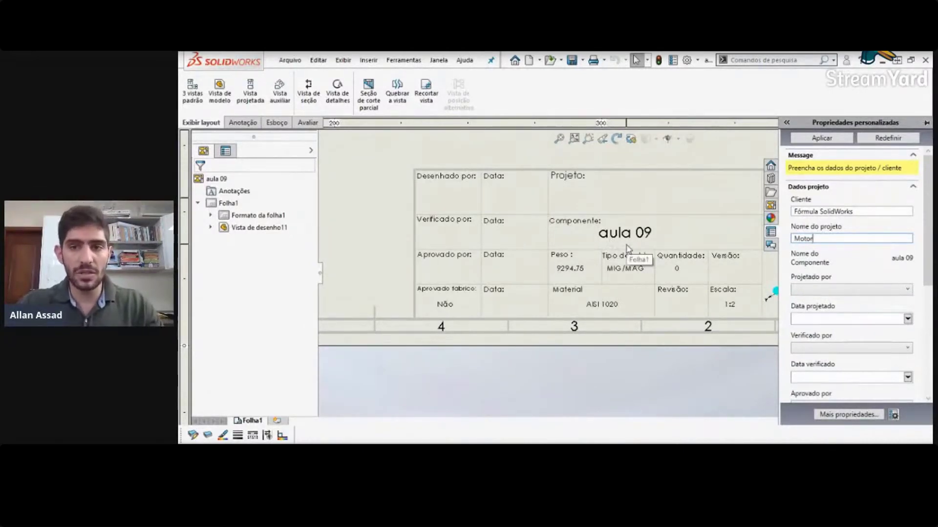
Step: Choose the first listed engineer for Projetado por and set Data projetado to 09/05/2020
left_click(822, 292)
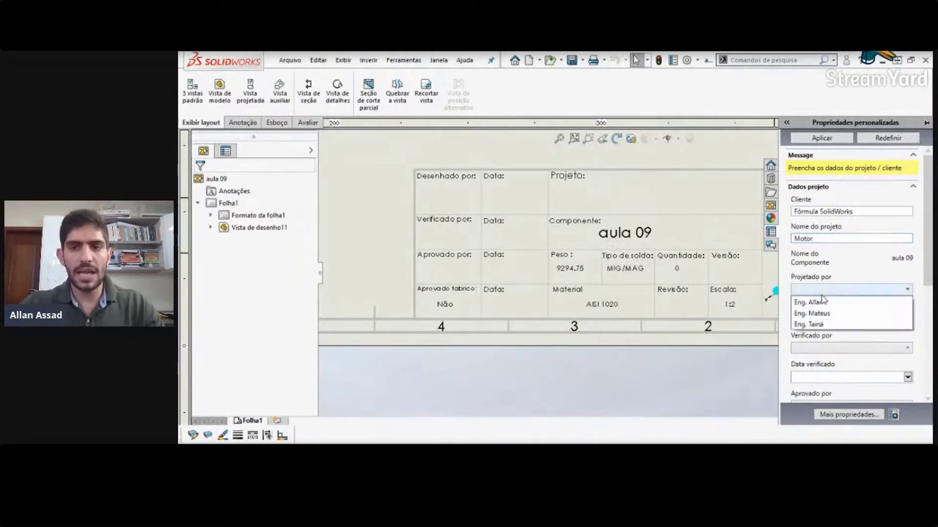
left_click(822, 302)
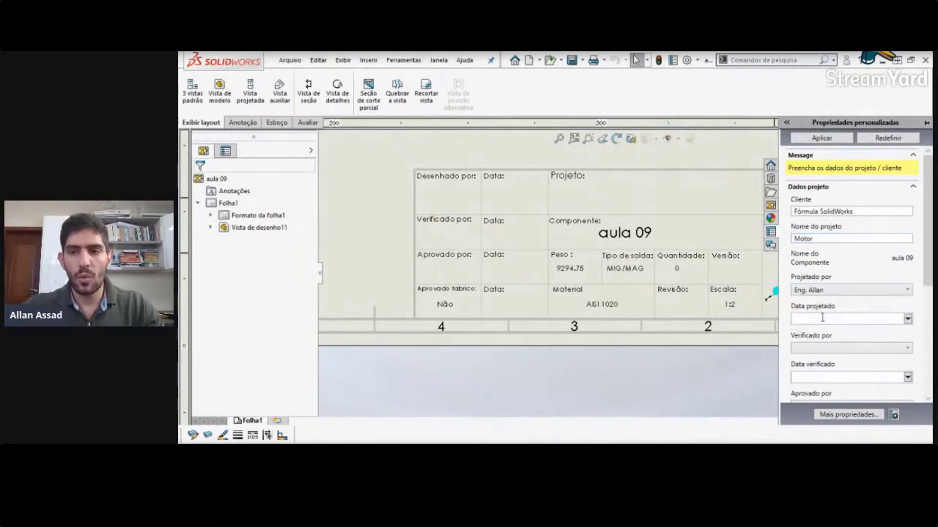
left_click(907, 319)
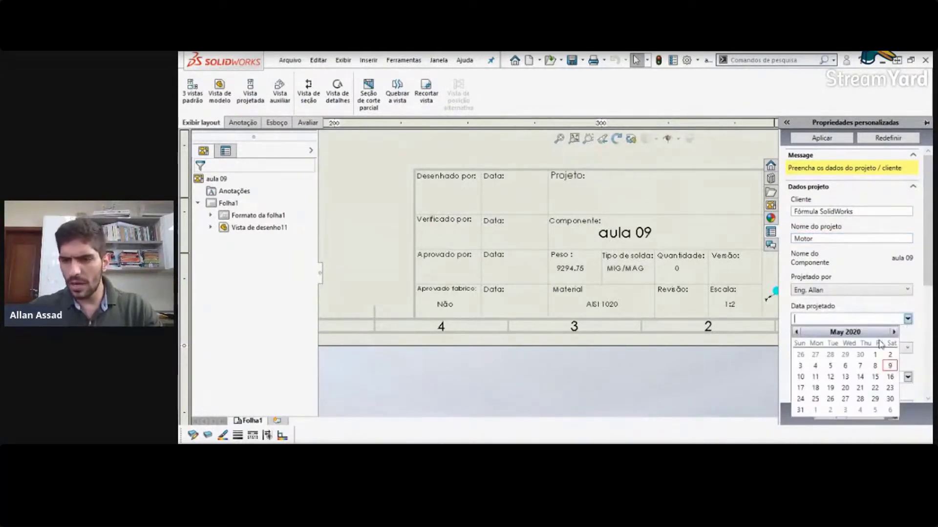
left_click(890, 367)
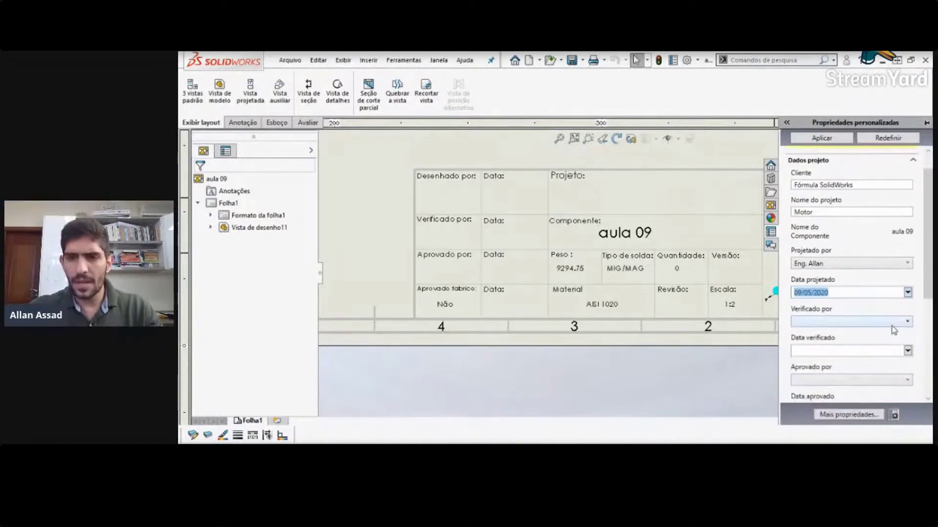
Step: Choose the second listed engineer for Verificado por and set Data verificado to 10/05/2020
left_click(893, 323)
left_click(836, 342)
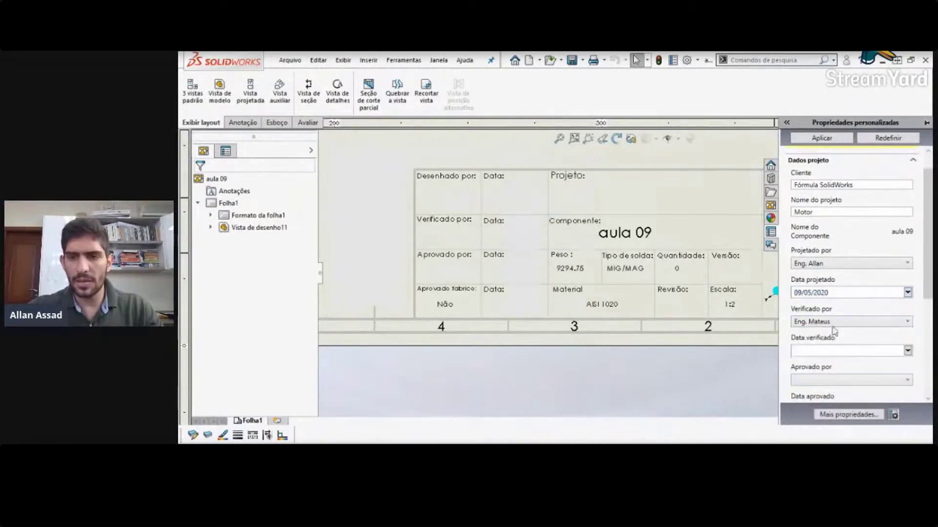
scroll(870, 332, "down", 1)
left_click(907, 324)
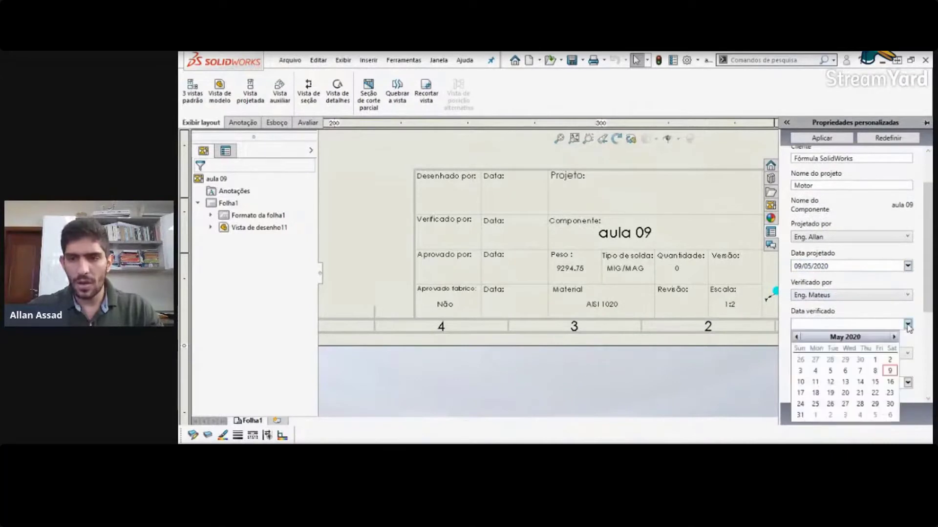
left_click(815, 384)
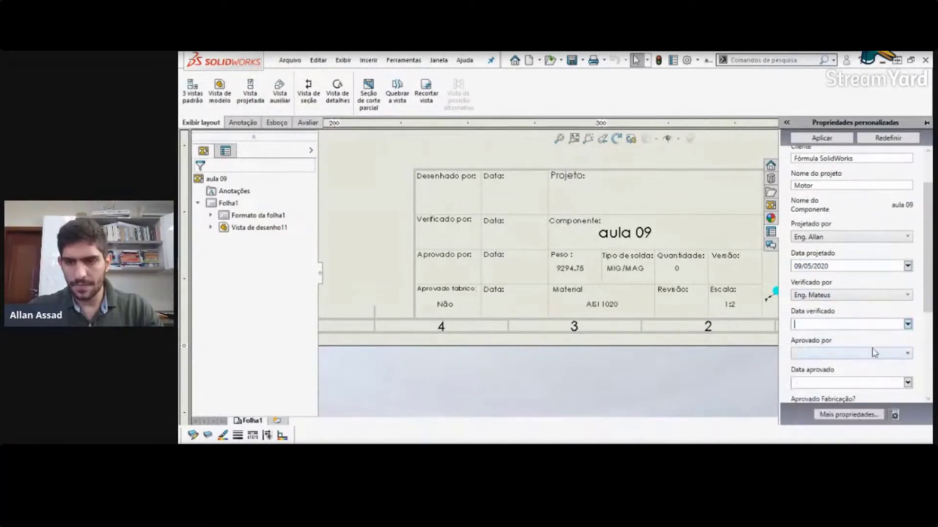
left_click(907, 325)
left_click(801, 381)
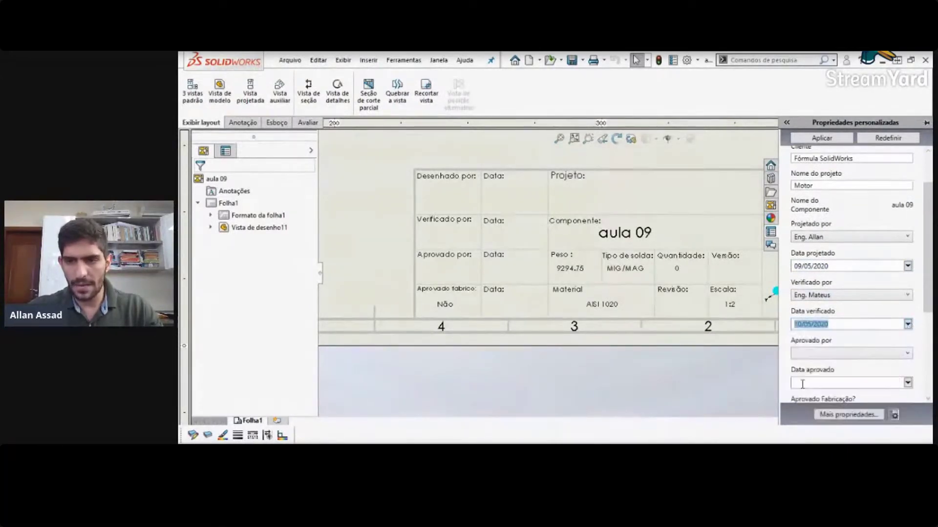
Step: Choose the third listed engineer for Aprovado por and set Data aprovado to 11/05/2020
left_click(838, 353)
left_click(841, 384)
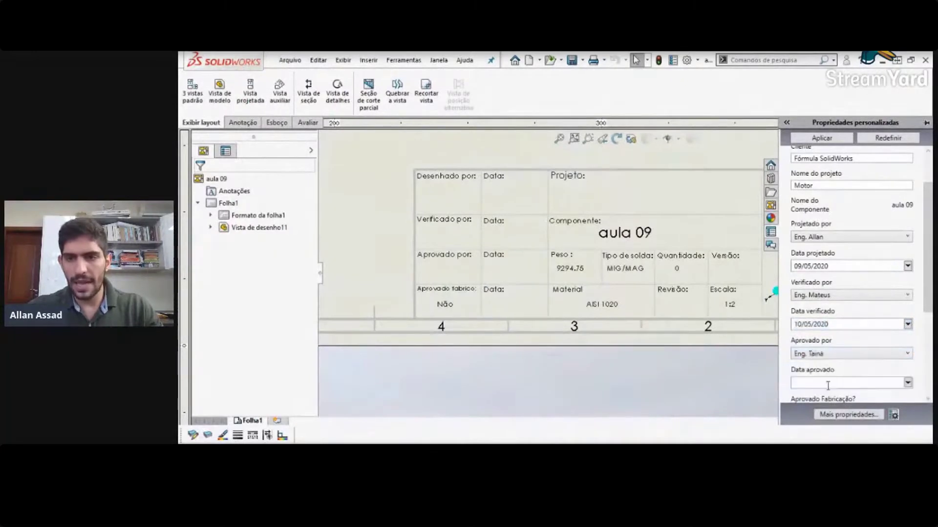
scroll(847, 367, "down", 1)
left_click(906, 356)
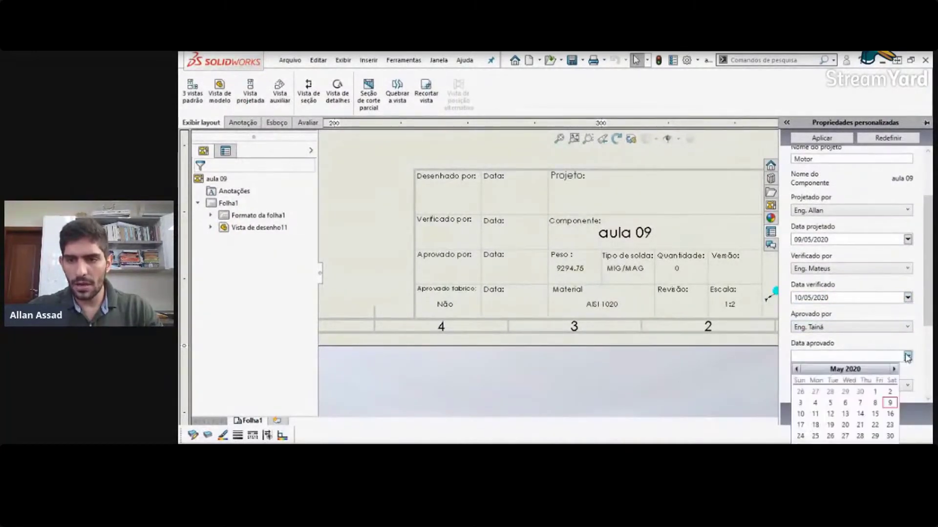
left_click(815, 414)
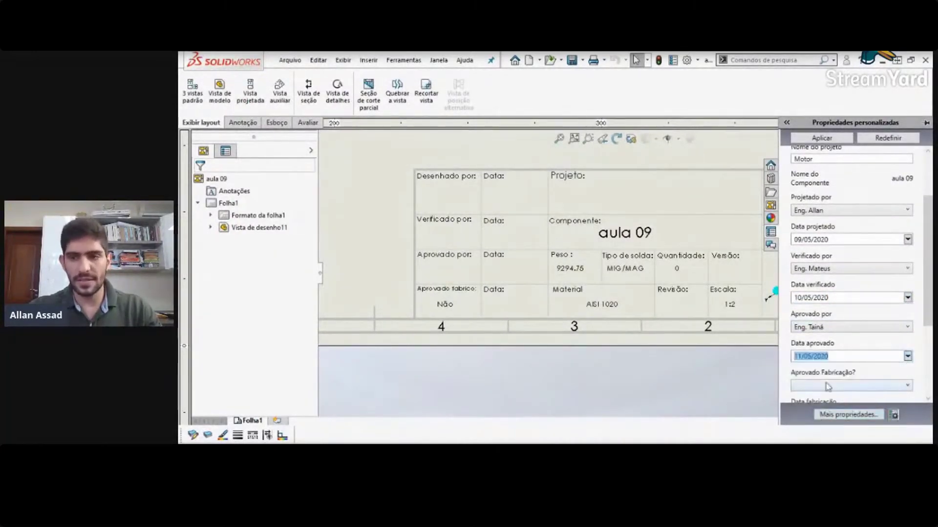
Step: Set Aprovado Fabricação? to Yes and Data fabricação to 13/05/2020
scroll(923, 328, "down", 3)
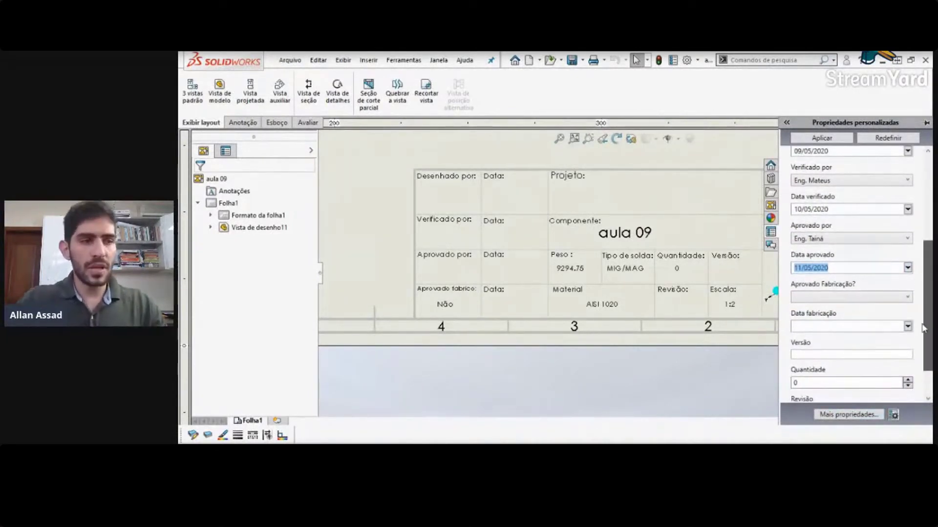
left_click(860, 298)
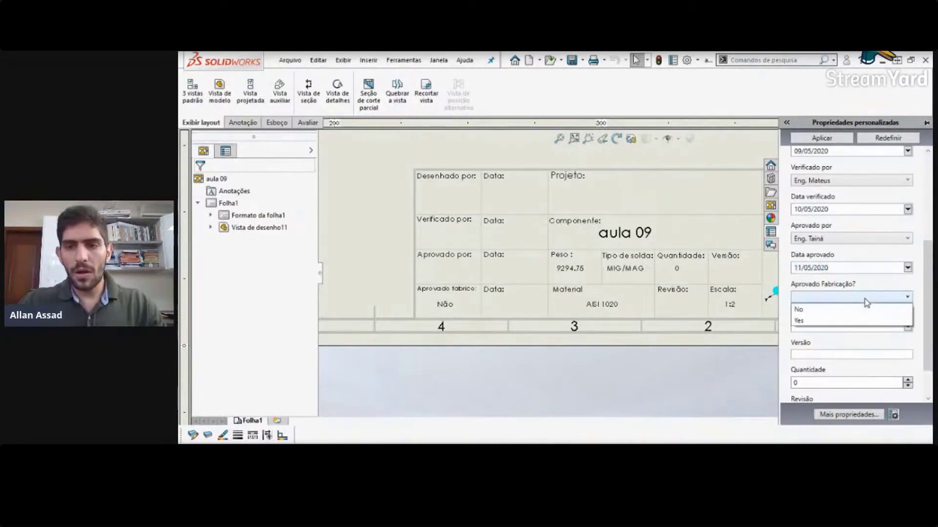
left_click(849, 321)
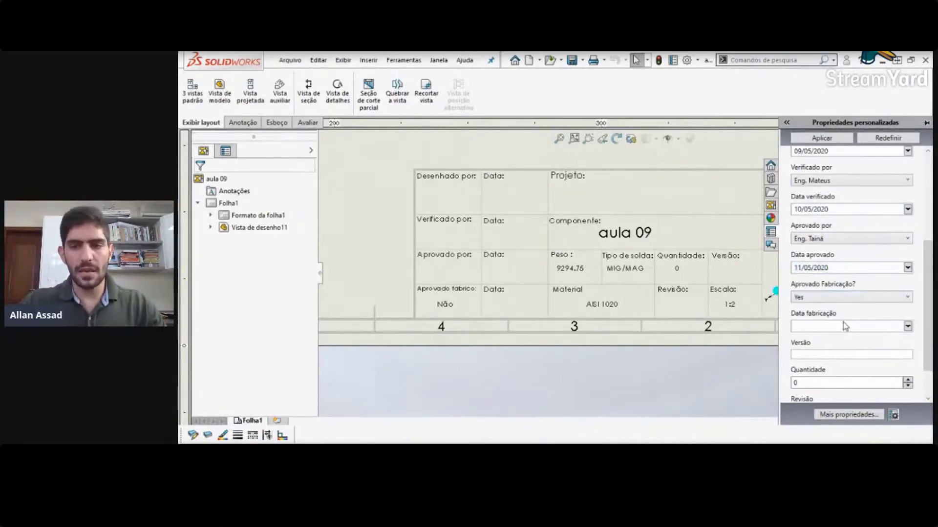
left_click(907, 326)
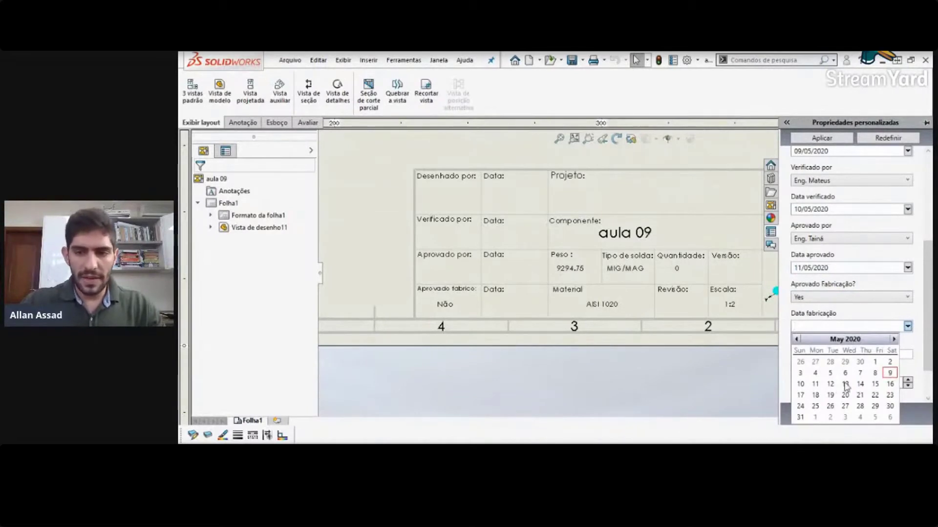
left_click(875, 384)
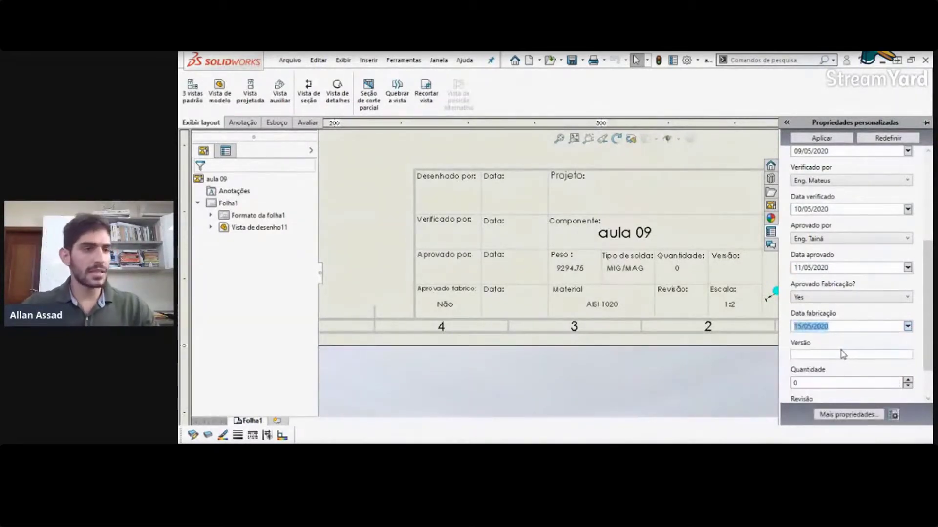
left_click(907, 326)
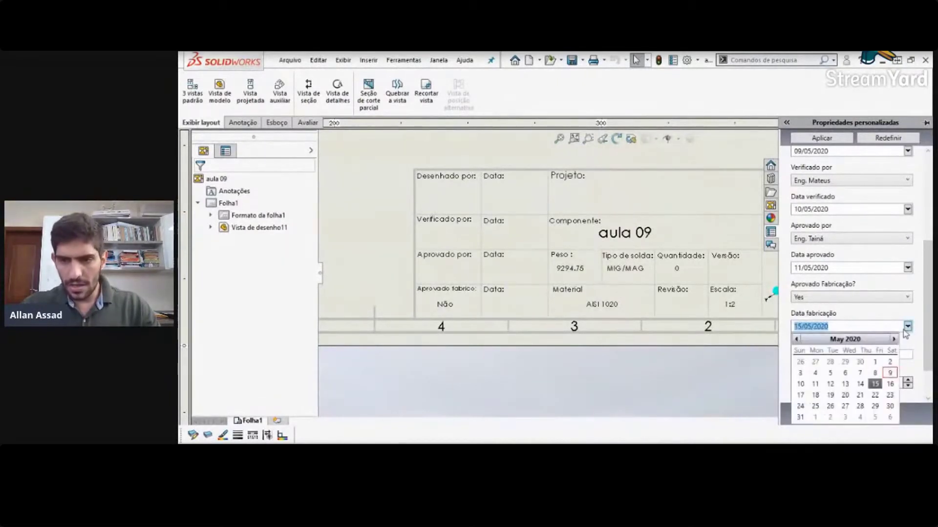
left_click(844, 384)
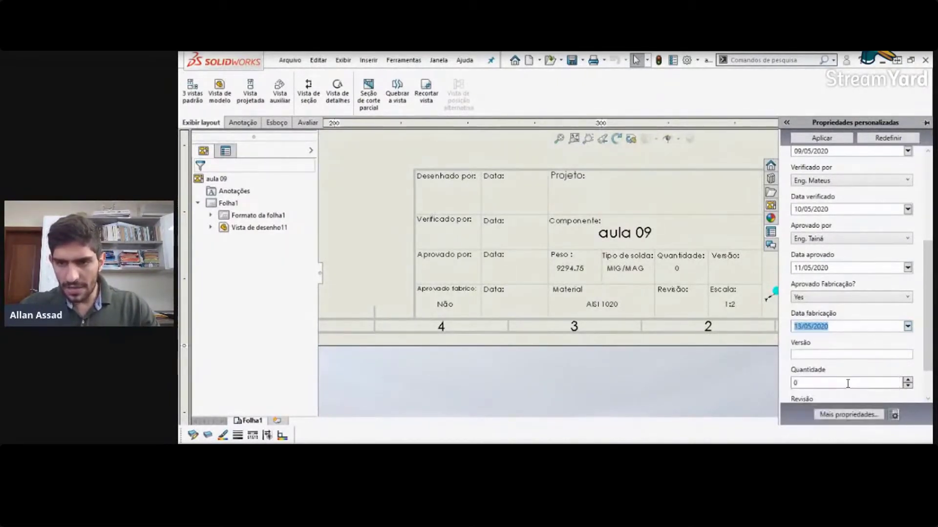
Step: Enter 001 as the Versão and set Quantidade to 2
left_click(835, 354)
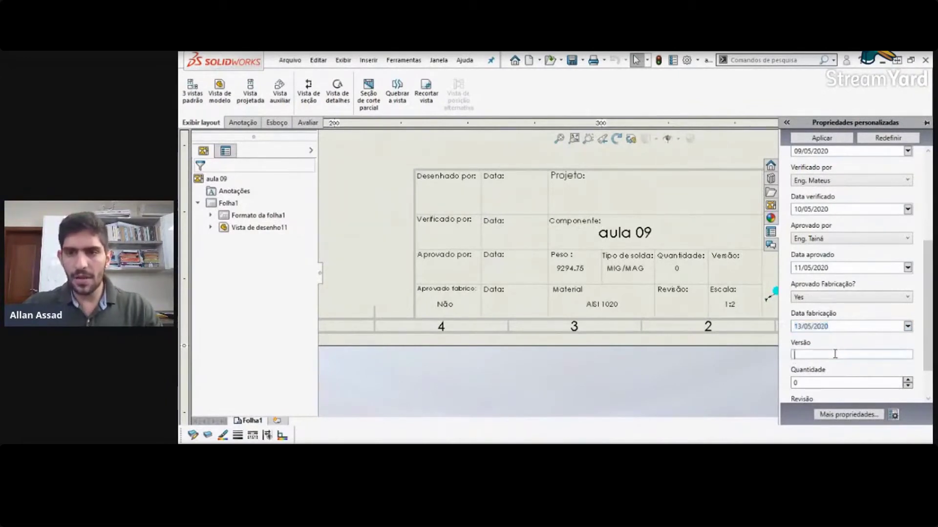
type("001")
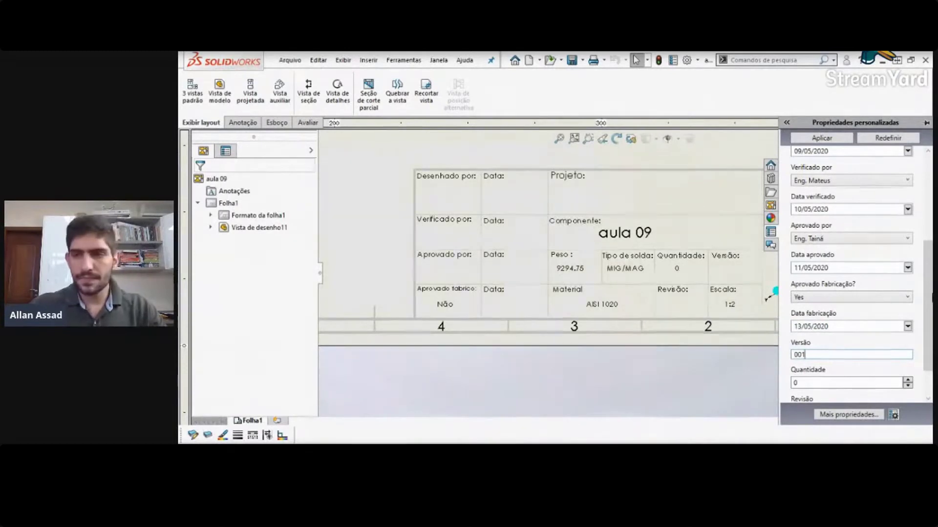
scroll(918, 329, "down", 2)
left_click(907, 335)
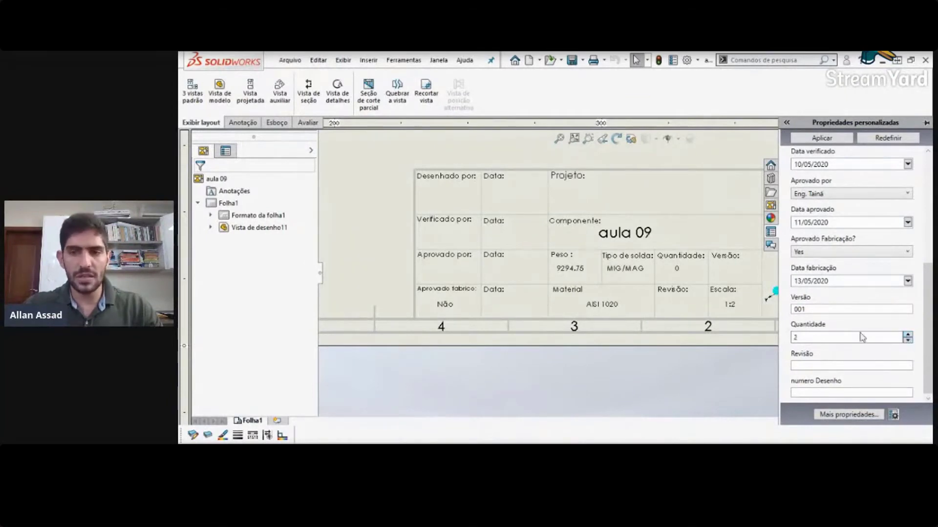
Step: Enter 00 for Revisão and 00001 for numero Desenho, and apply the custom properties to the drawing
left_click(887, 364)
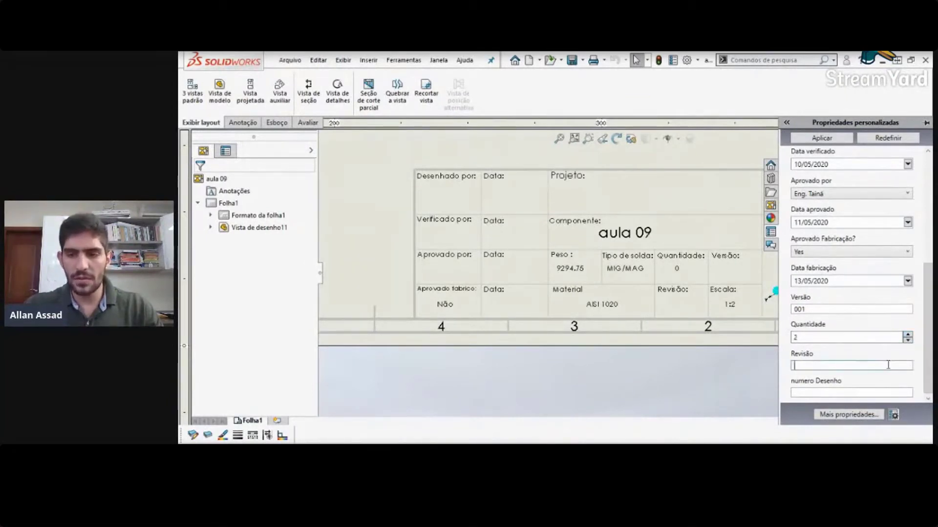
type("00")
left_click(852, 393)
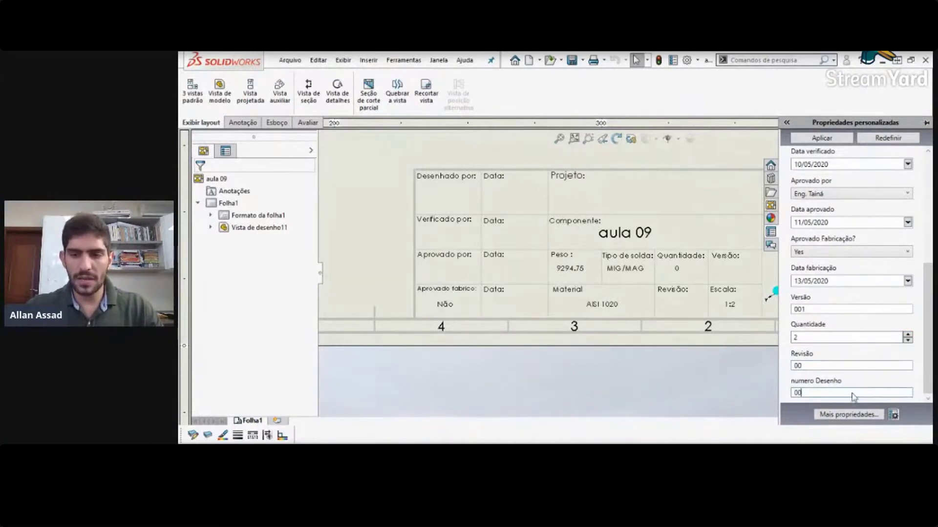
type("00001")
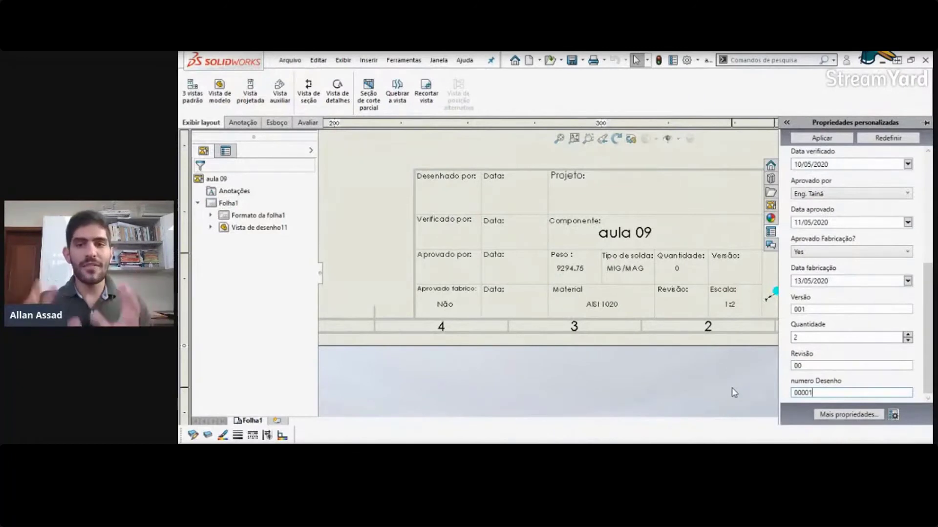
left_click(822, 138)
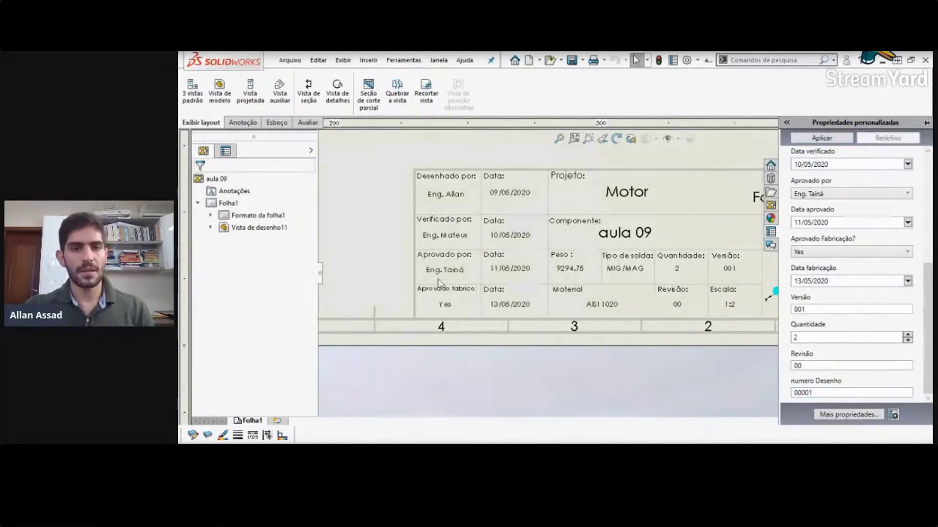
Step: Enter sheet format editing and open the Fórmula SolidWorks client note for text editing
left_click(381, 255)
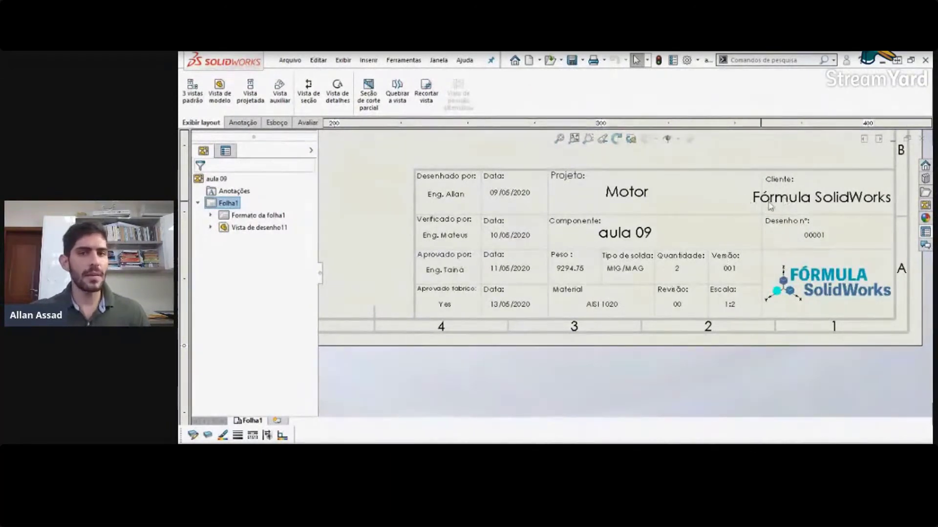
right_click(755, 203)
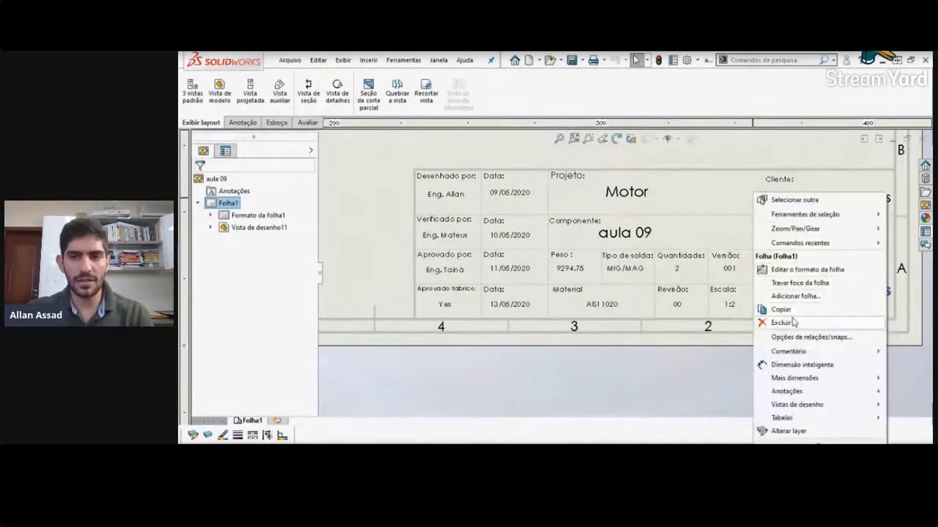
left_click(822, 270)
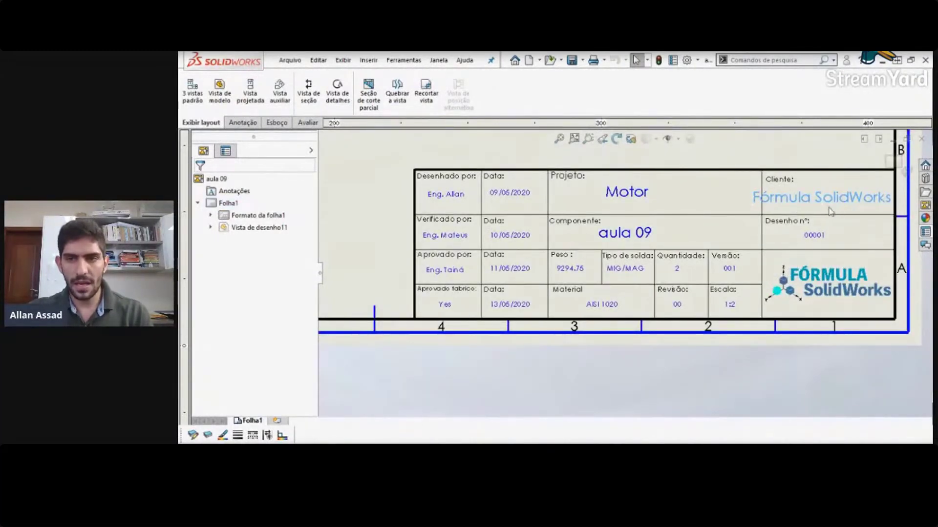
left_click(803, 204)
double_click(803, 204)
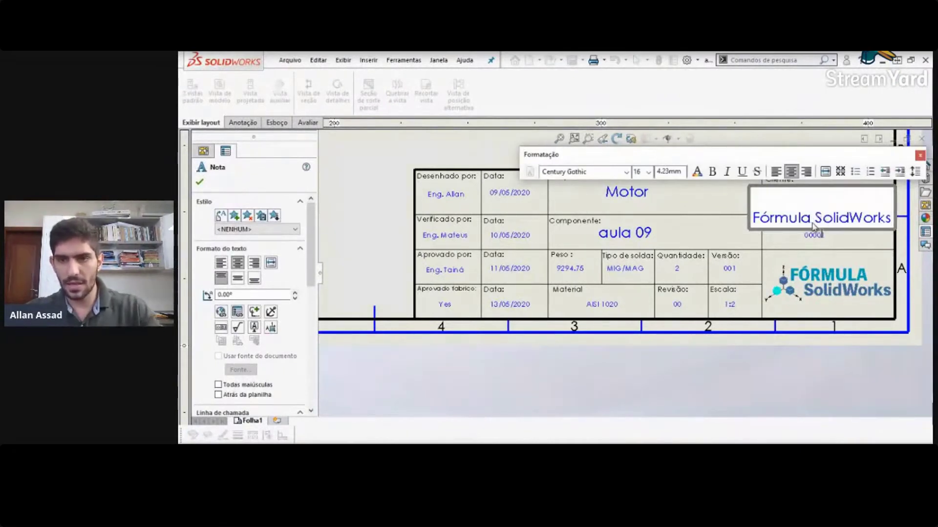
key("Return")
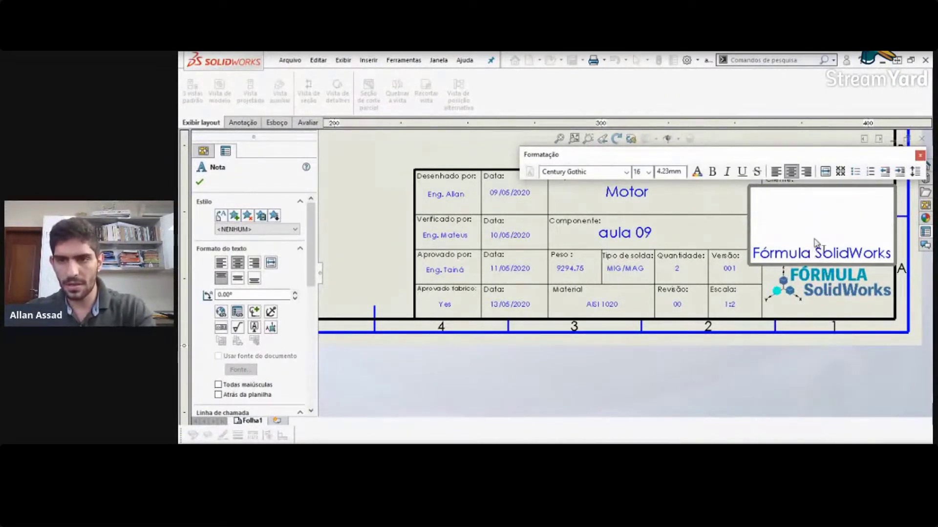
key("Return")
key("BackSpace")
key("BackSpace")
key("BackSpace")
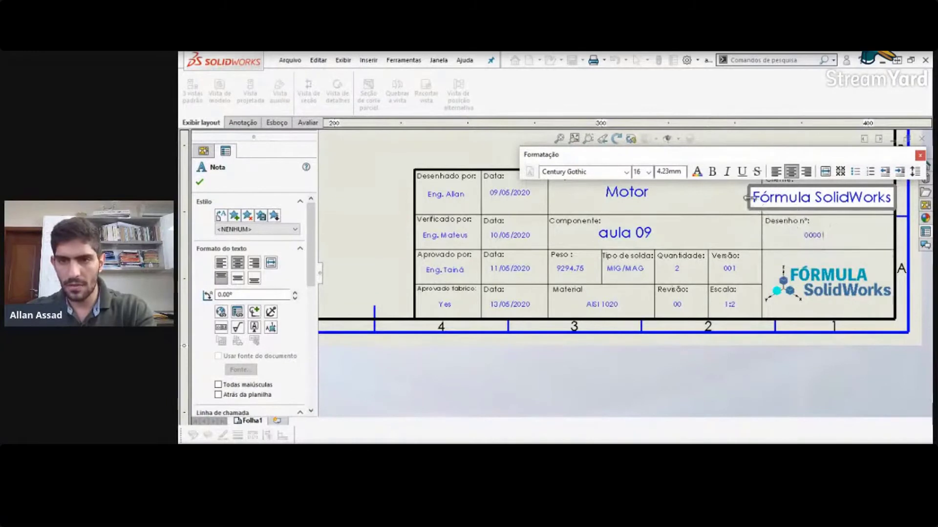
Step: Narrow the client note so it wraps onto two lines, position it inside the Cliente cell, and exit sheet format editing
left_click_drag(749, 198, 783, 222)
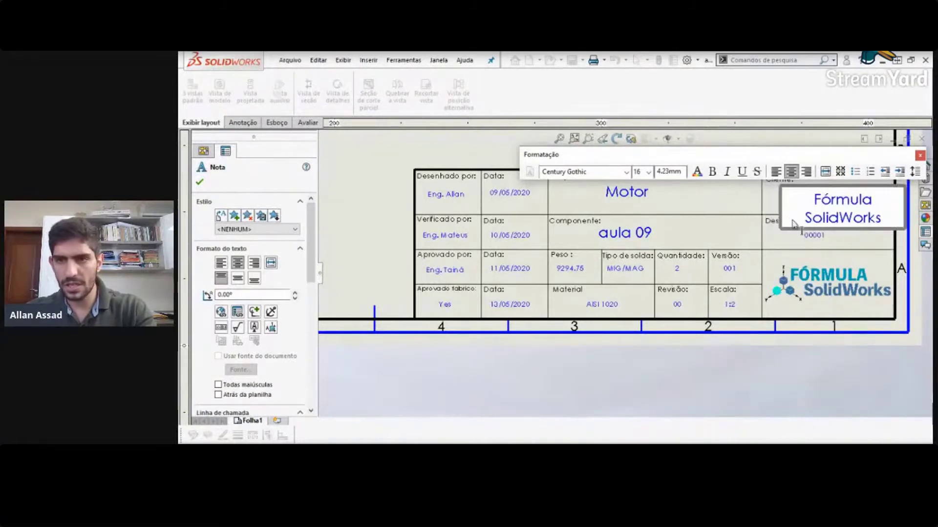
left_click(754, 201)
left_click_drag(841, 214, 832, 198)
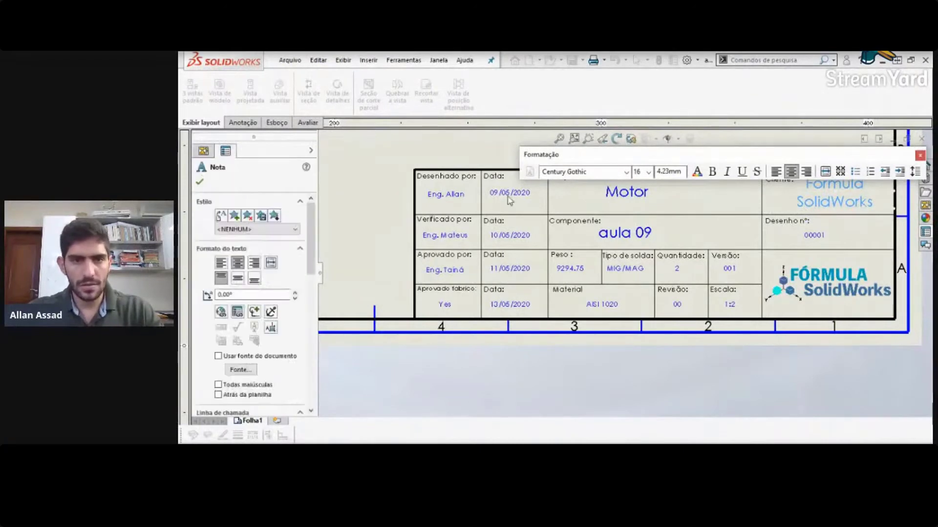
left_click(382, 205)
left_click(889, 162)
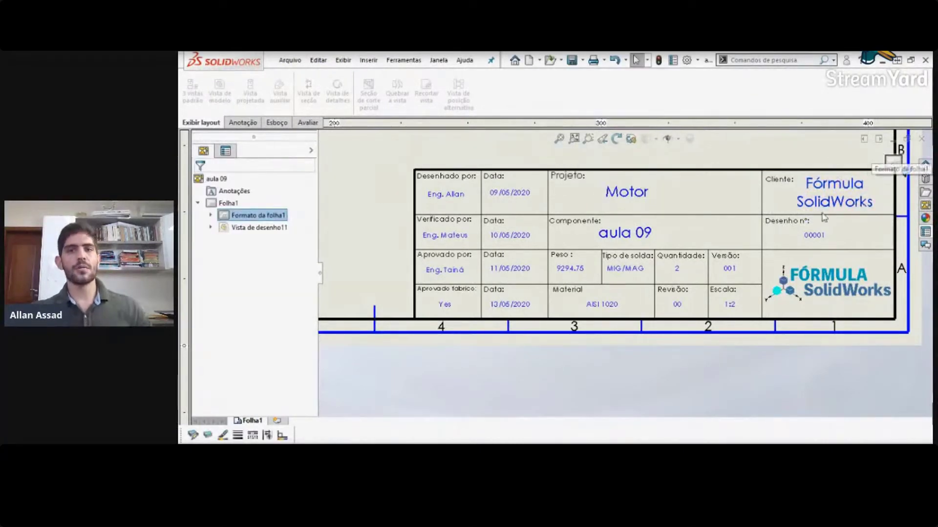
Step: Examine the title block's linked fields, including the names, dates, weight, material and client, and its overall appearance on the sheet
scroll(699, 244, "up", 3)
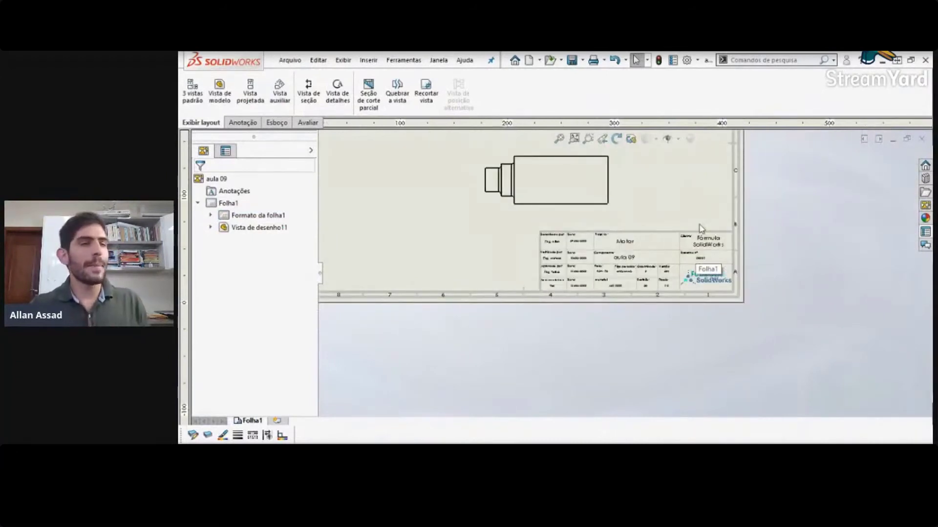
scroll(643, 253, "down", 4)
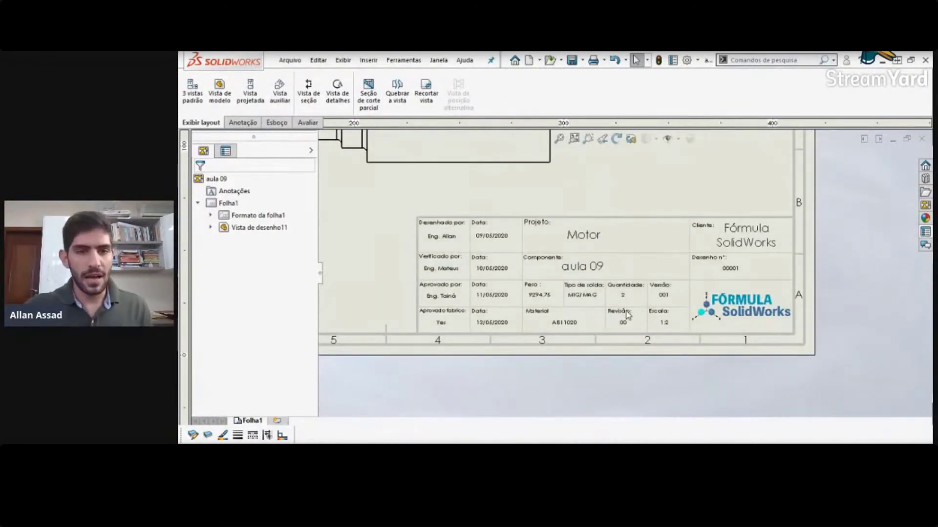
scroll(473, 239, "down", 2)
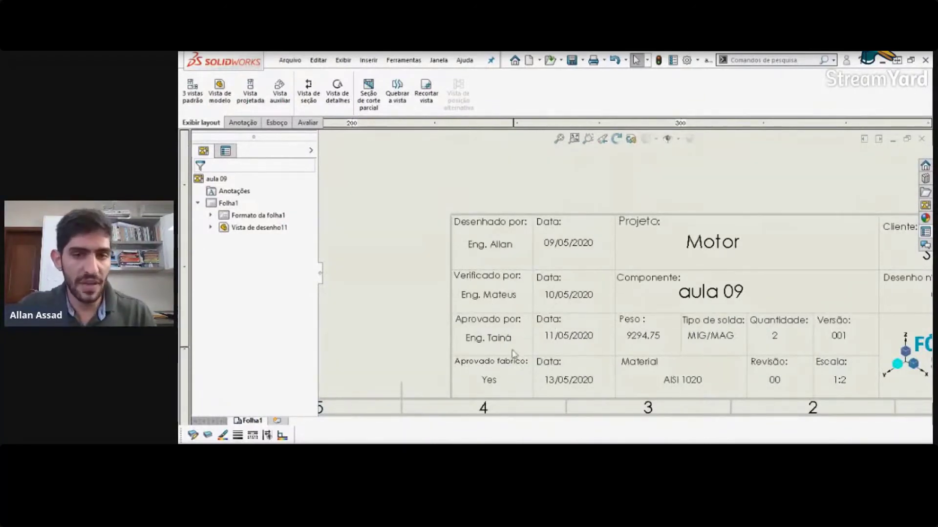
scroll(532, 377, "down", 3)
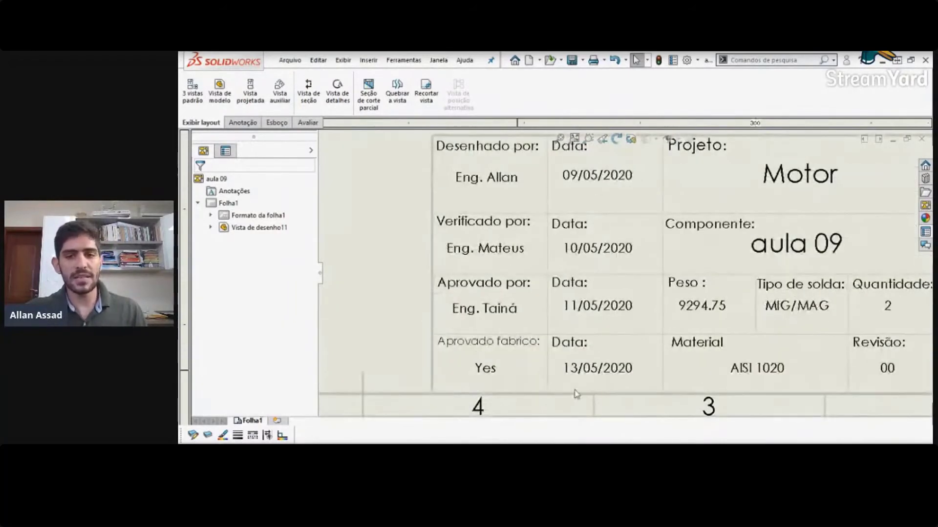
scroll(605, 358, "up", 3)
scroll(620, 352, "up", 2)
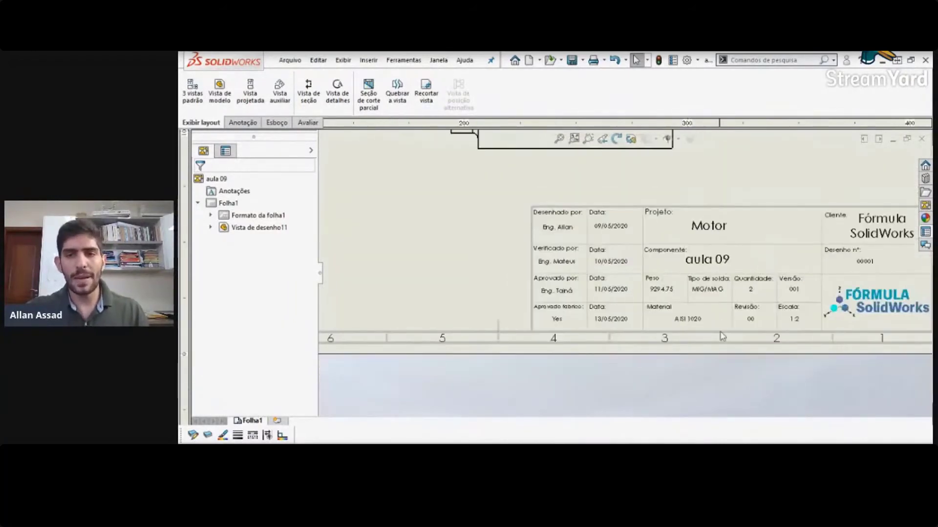
scroll(749, 299, "down", 1)
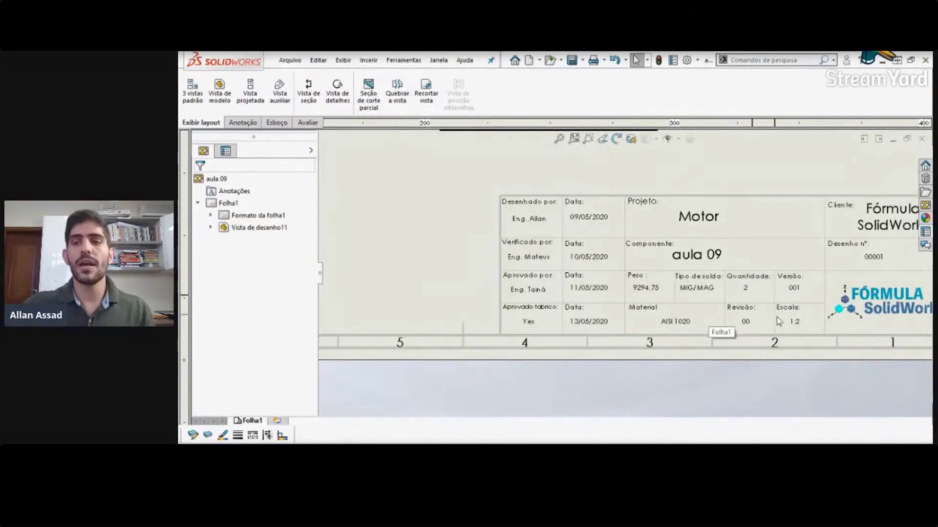
scroll(793, 313, "up", 2)
scroll(768, 225, "down", 2)
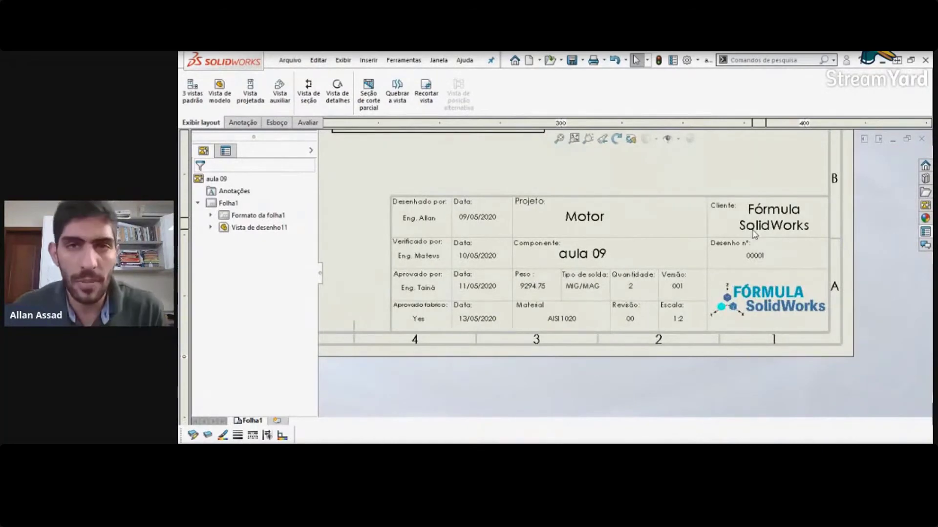
scroll(621, 271, "up", 1)
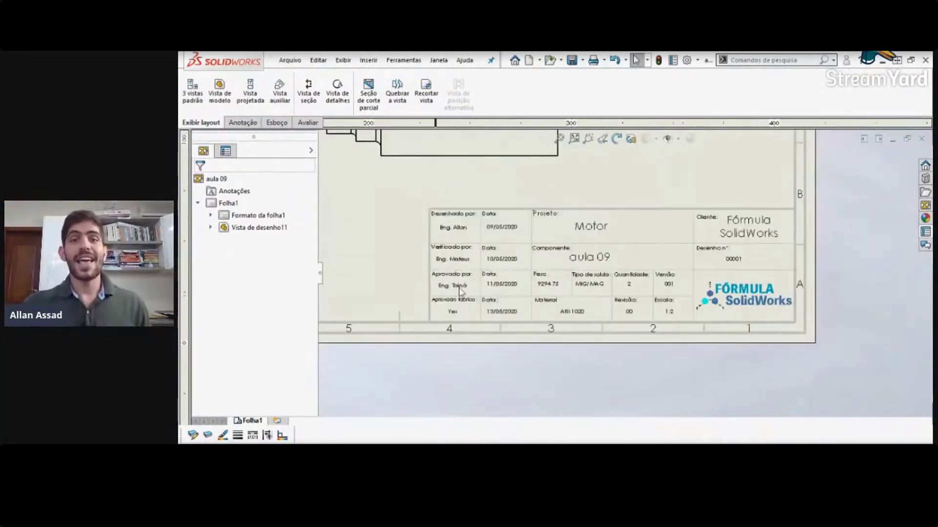
scroll(603, 383, "up", 3)
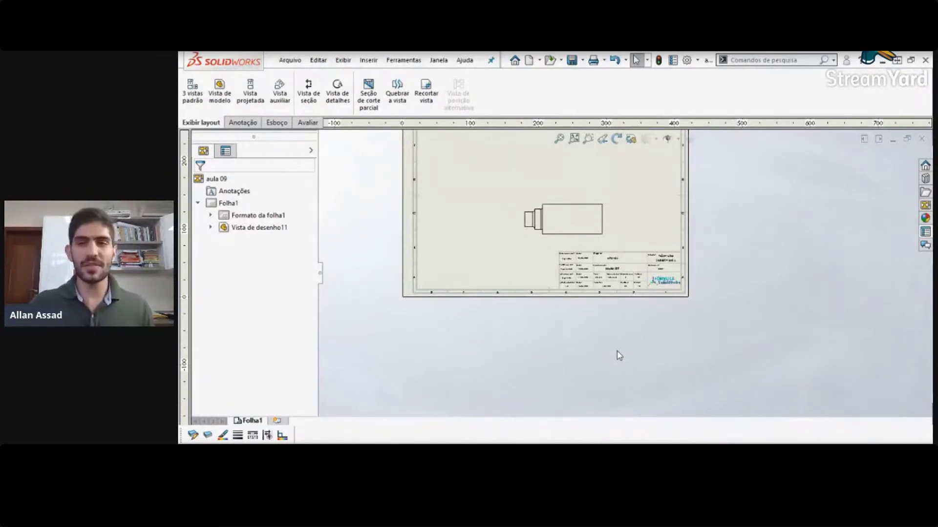
scroll(618, 355, "down", 5)
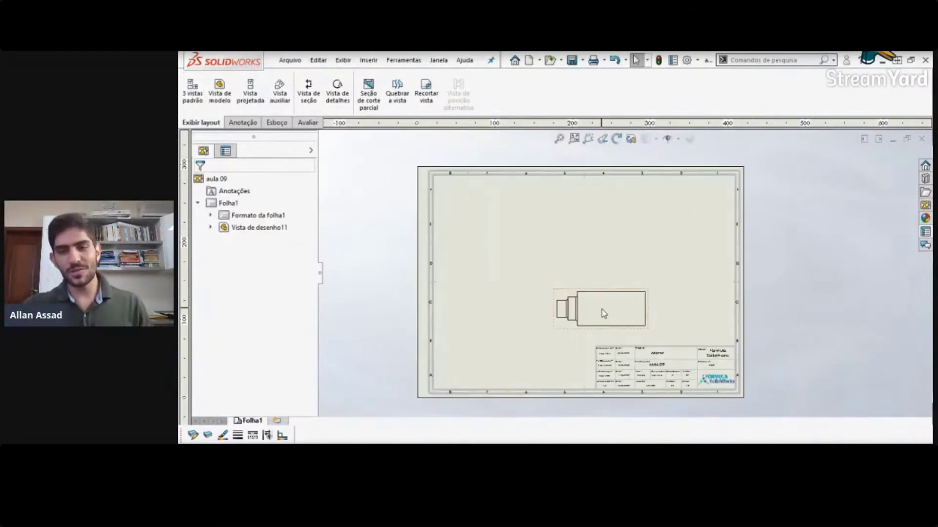
left_click(532, 339)
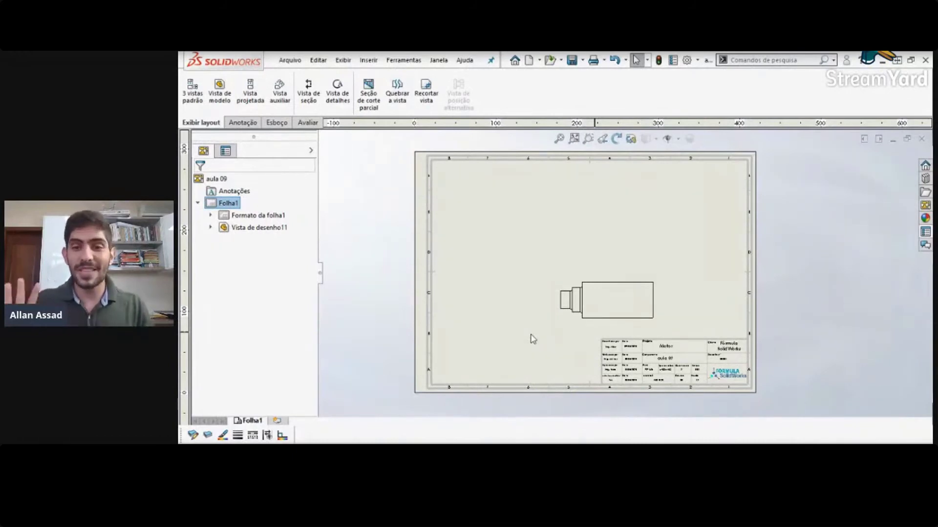
scroll(649, 362, "down", 5)
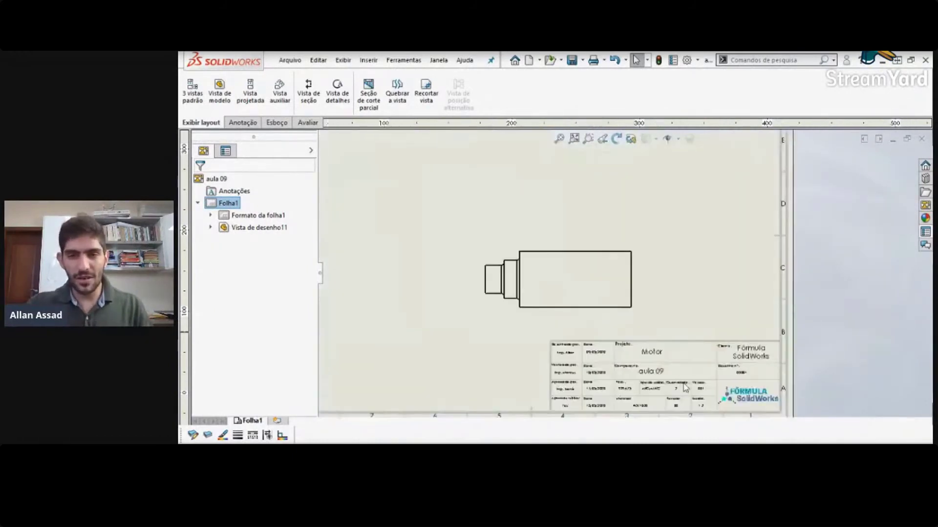
scroll(643, 376, "down", 4)
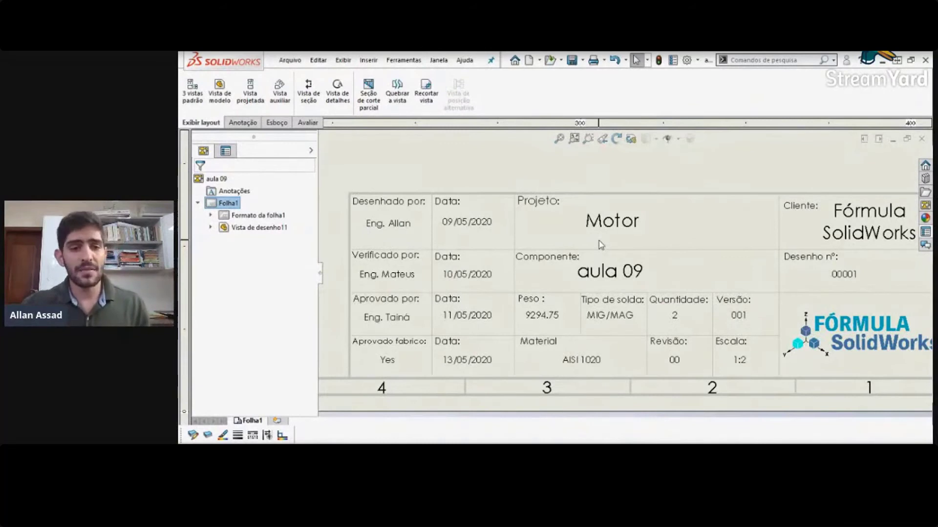
scroll(599, 241, "up", 8)
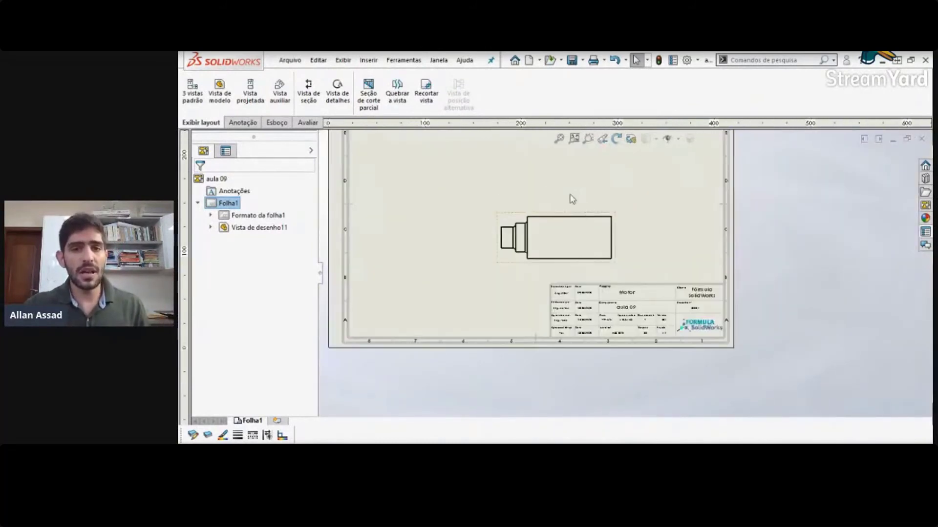
Step: Move the drawing view up and away from the title block and dimension the part's overall length below the view
left_click_drag(566, 222, 519, 180)
scroll(471, 226, "down", 1)
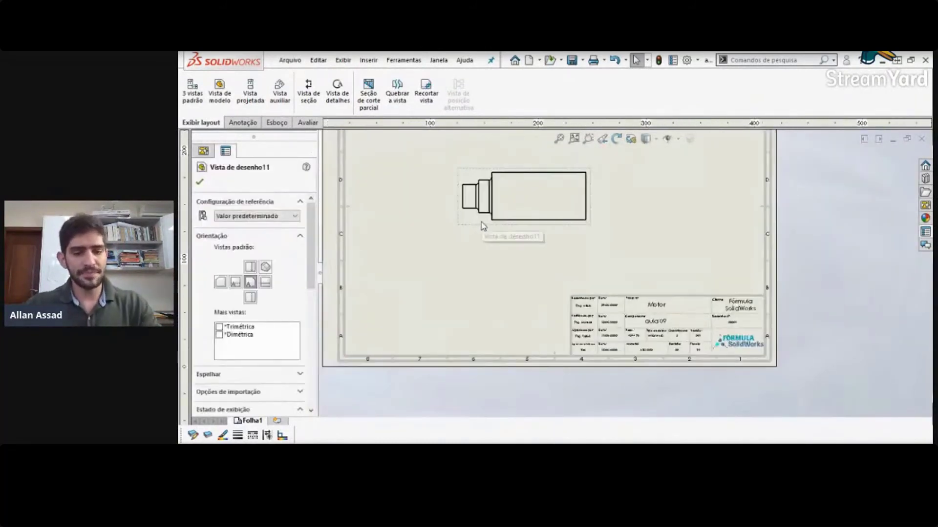
left_click(476, 220)
left_click(492, 246)
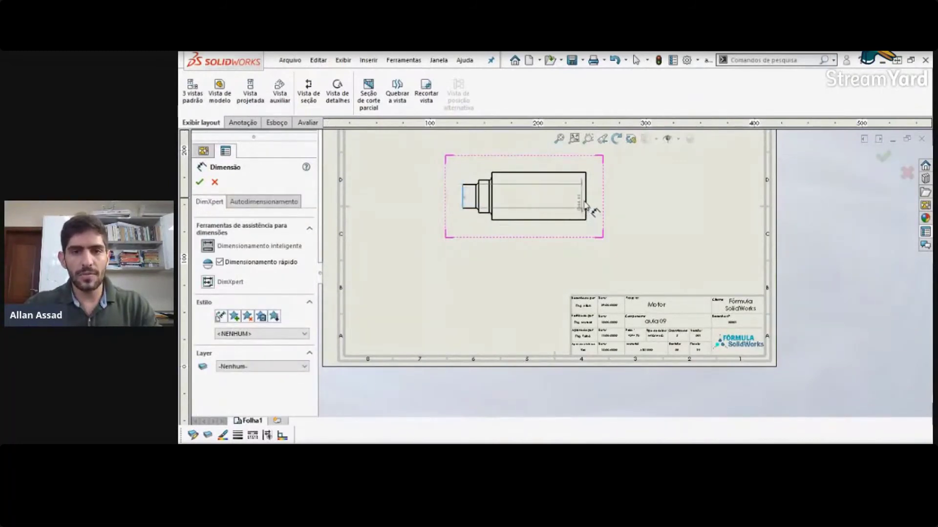
left_click(586, 202)
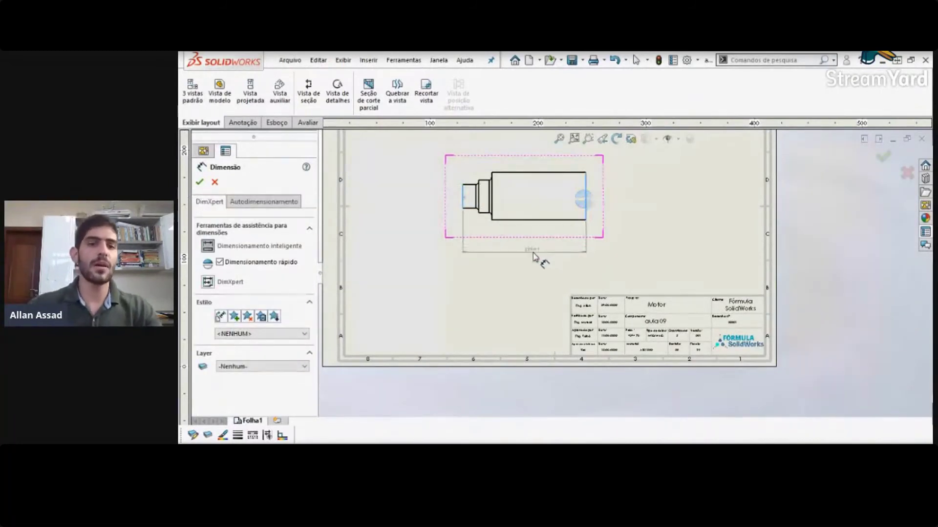
left_click(535, 258)
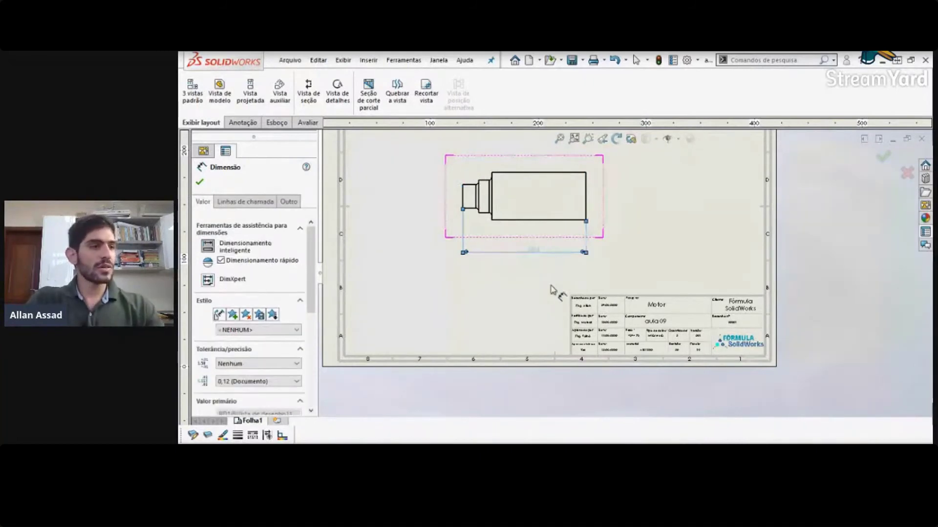
key("Escape")
scroll(549, 281, "down", 3)
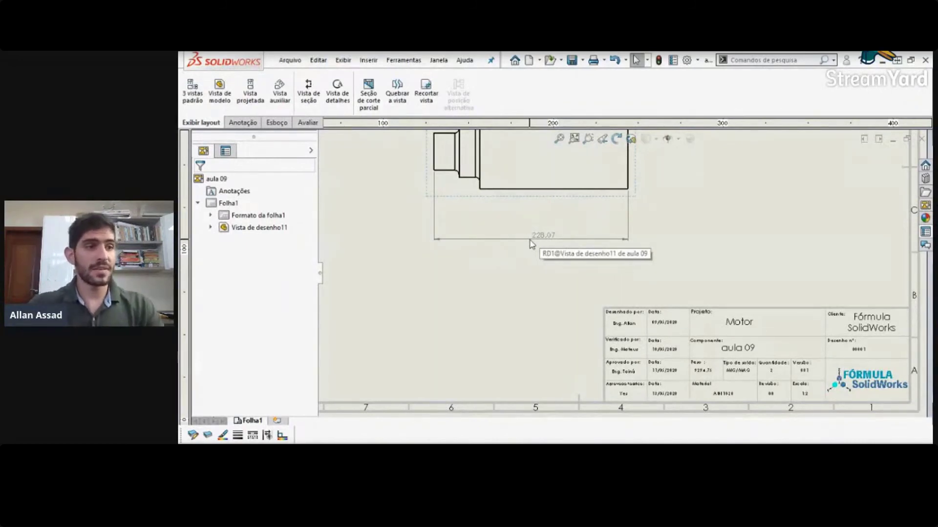
Step: Look up Formato de linha in the list of available toolbars and view the line colour palette without choosing a colour
left_click(342, 61)
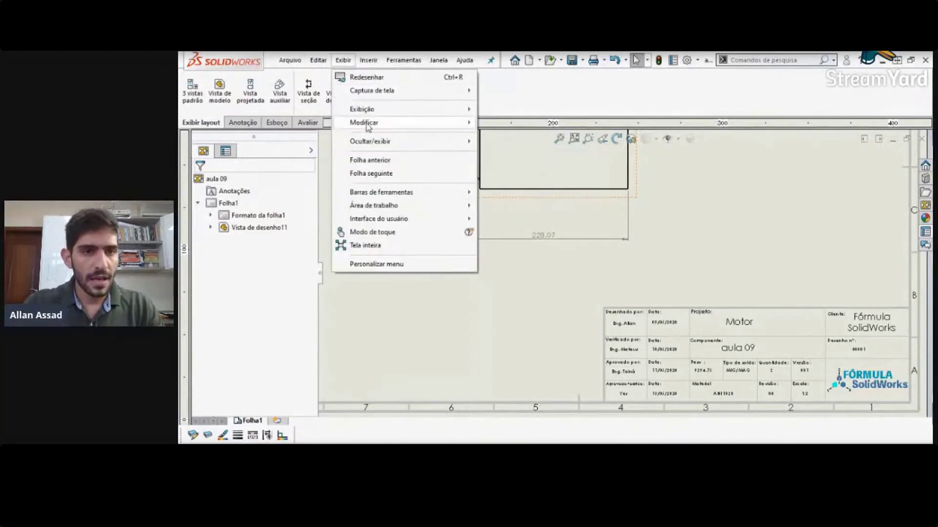
mouse_move(382, 197)
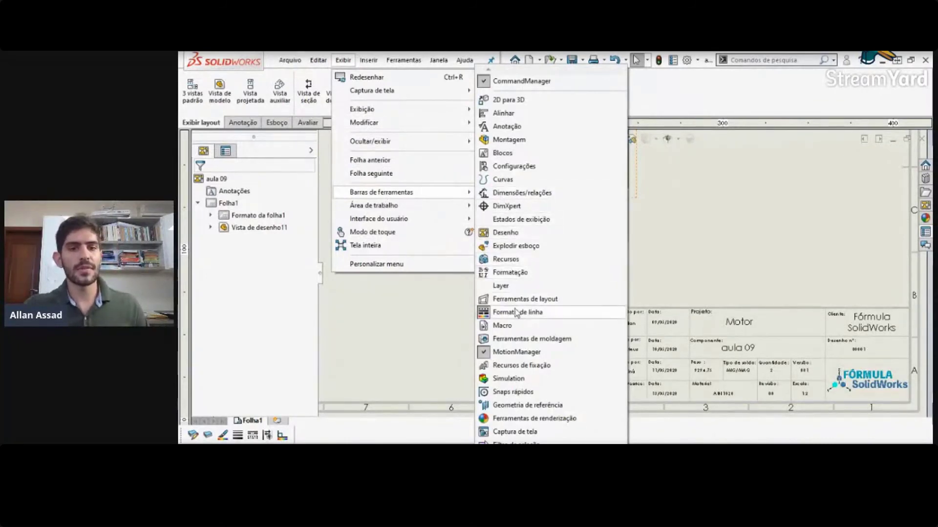
left_click(438, 339)
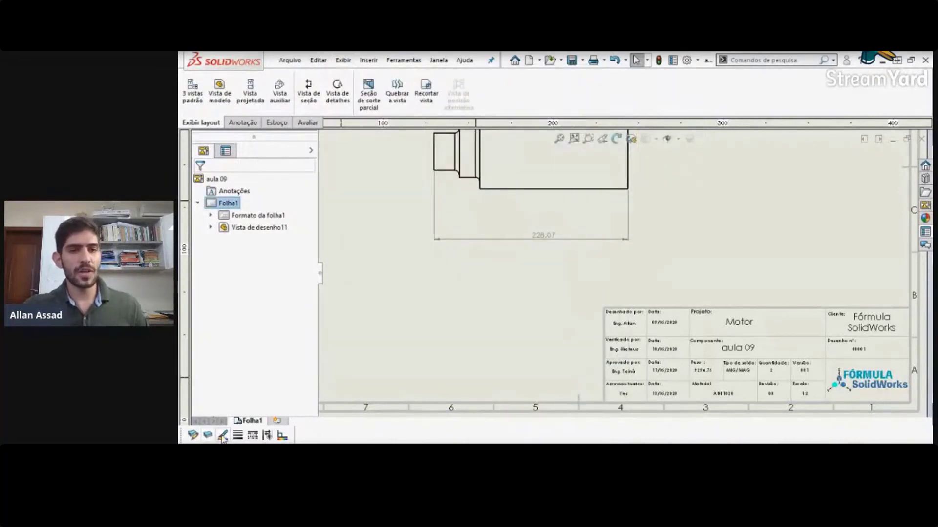
left_click(223, 436)
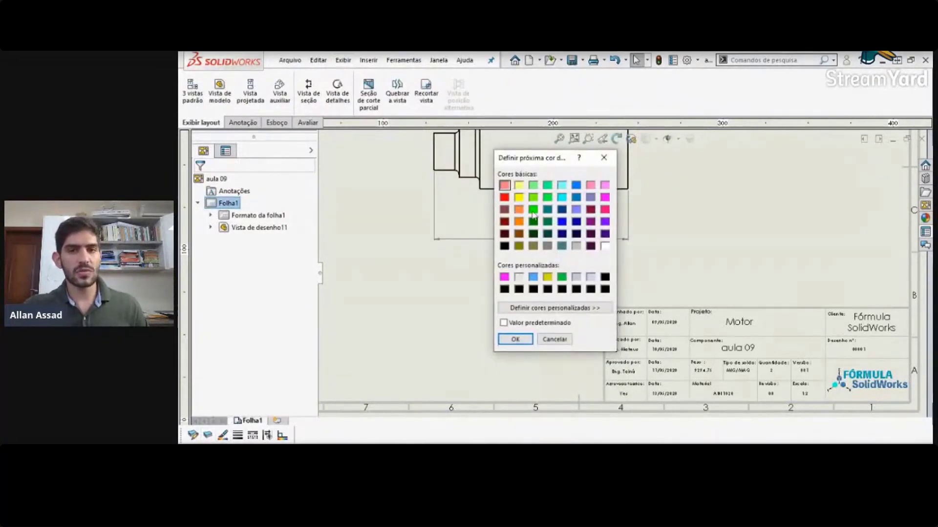
left_click(604, 157)
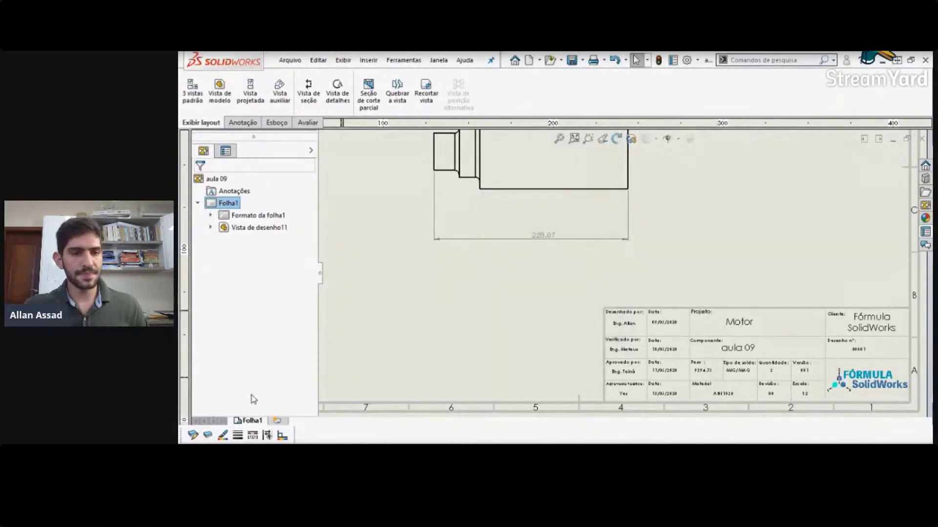
Step: View the drawing's layer settings and layer properties, then close the layer list without creating or changing a layer
left_click(192, 436)
left_click(208, 436)
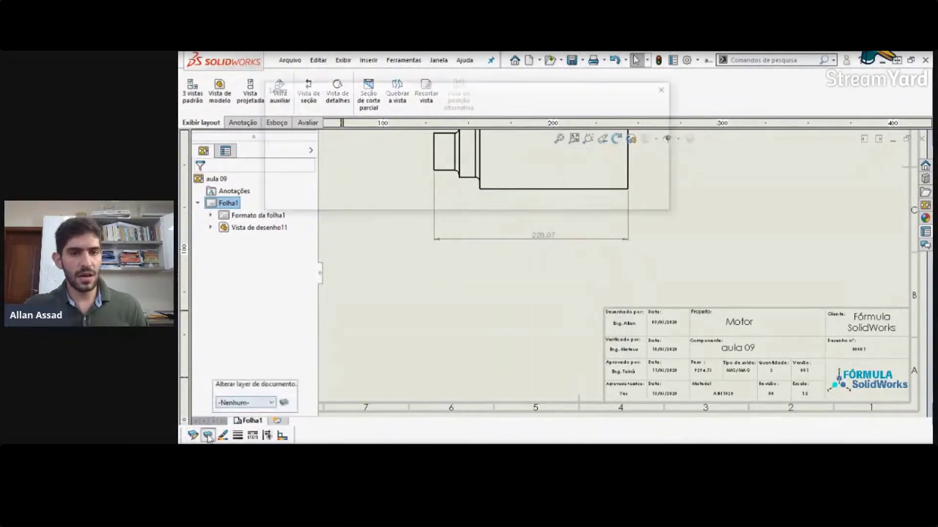
left_click_drag(483, 90, 473, 147)
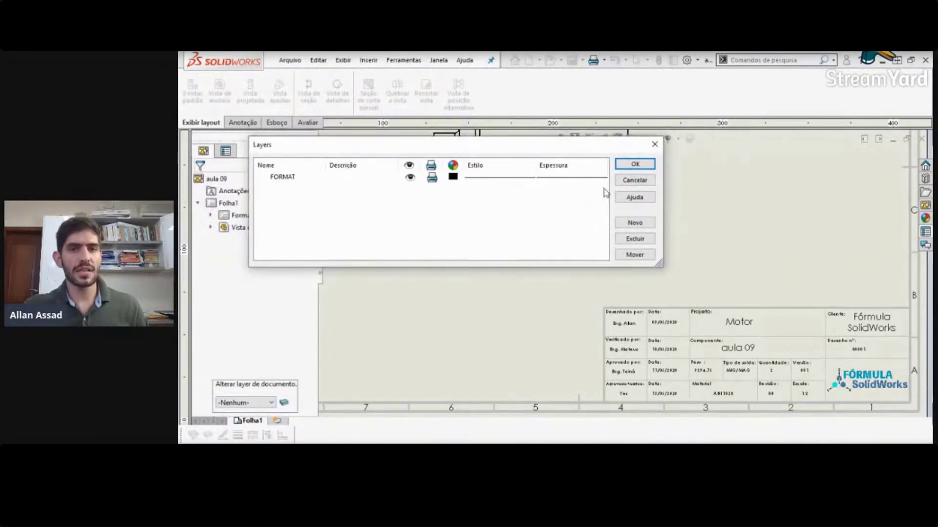
left_click(654, 144)
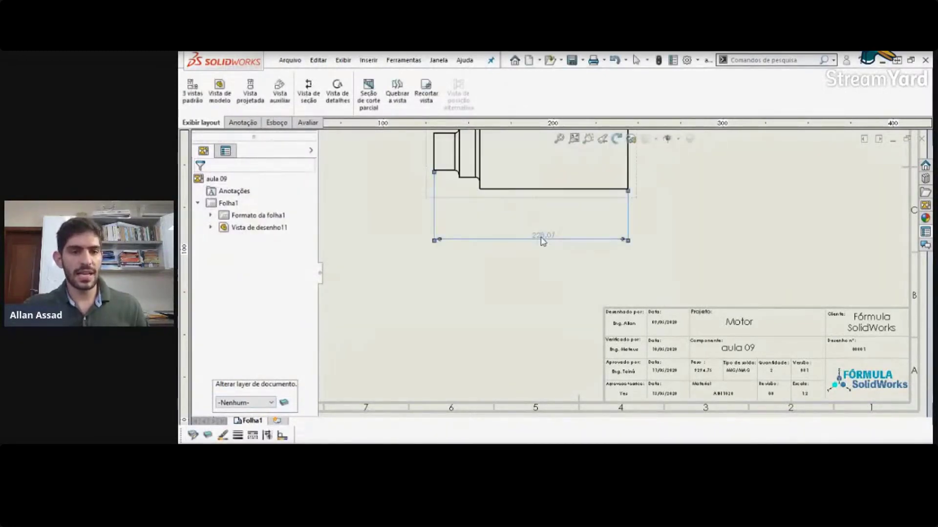
Step: Change the line colour of the part's overall length dimension to the basic red
left_click(542, 240)
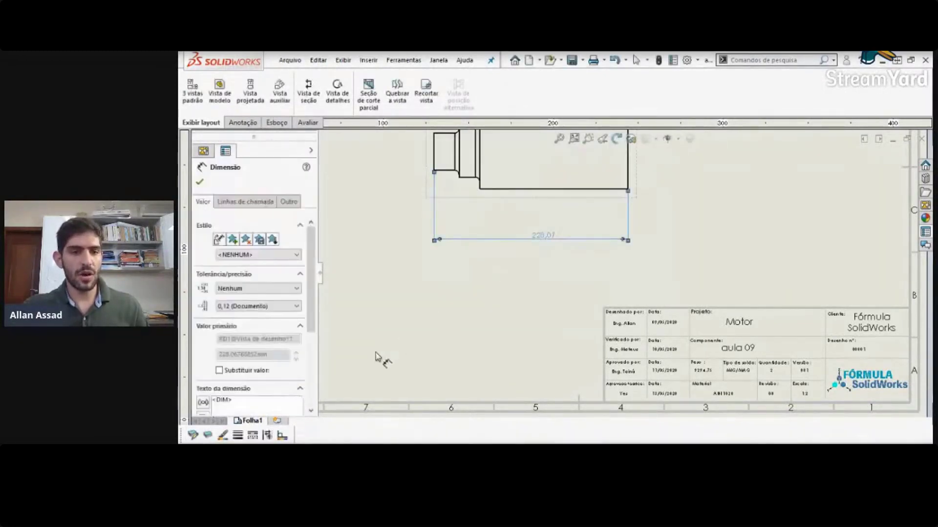
left_click(223, 435)
left_click(504, 197)
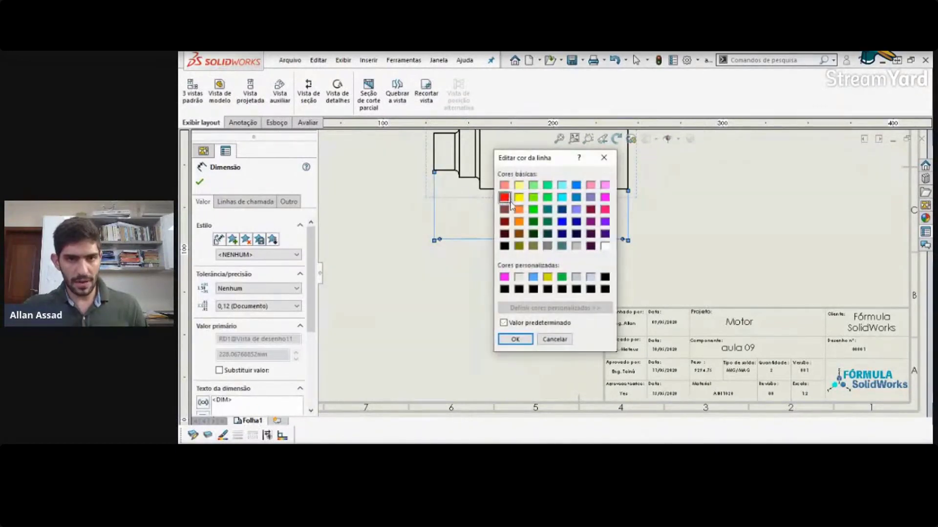
left_click(513, 339)
left_click(496, 307)
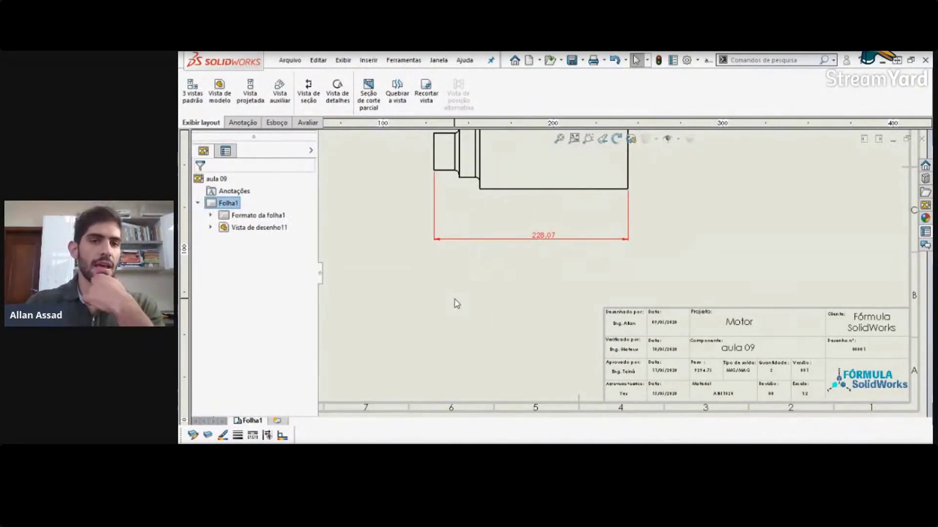
Step: Move the red overall length dimension closer to the underside of the drawing view and deselect it
key("f")
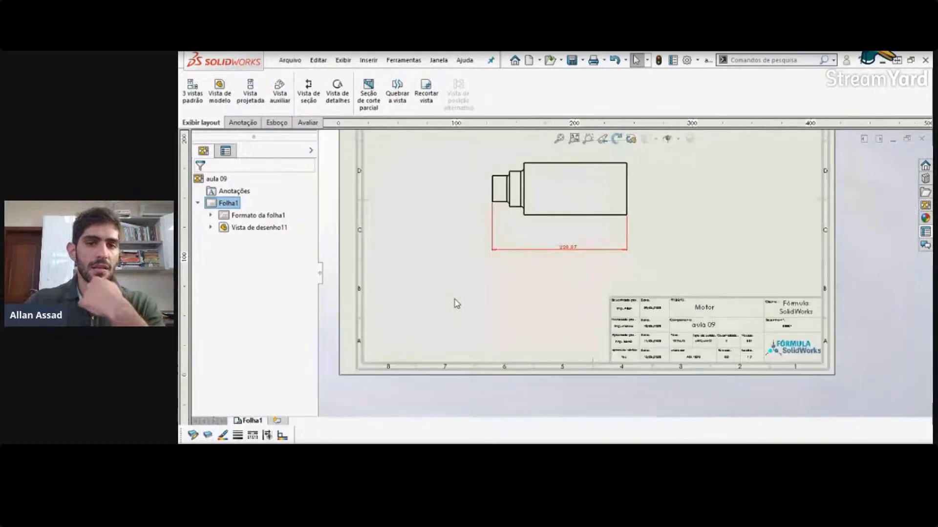
mouse_move(568, 248)
left_mouse_down()
mouse_move(572, 239)
mouse_move(552, 243)
left_mouse_up()
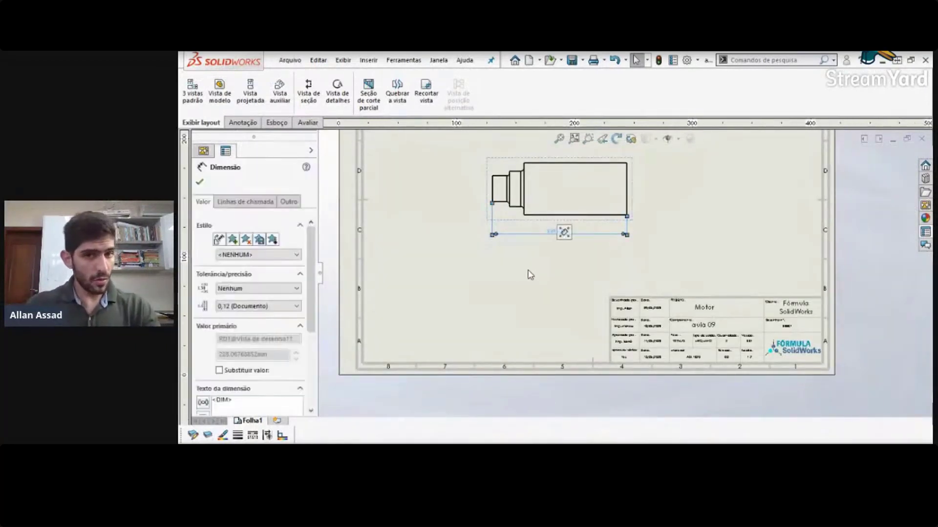
left_click(512, 281)
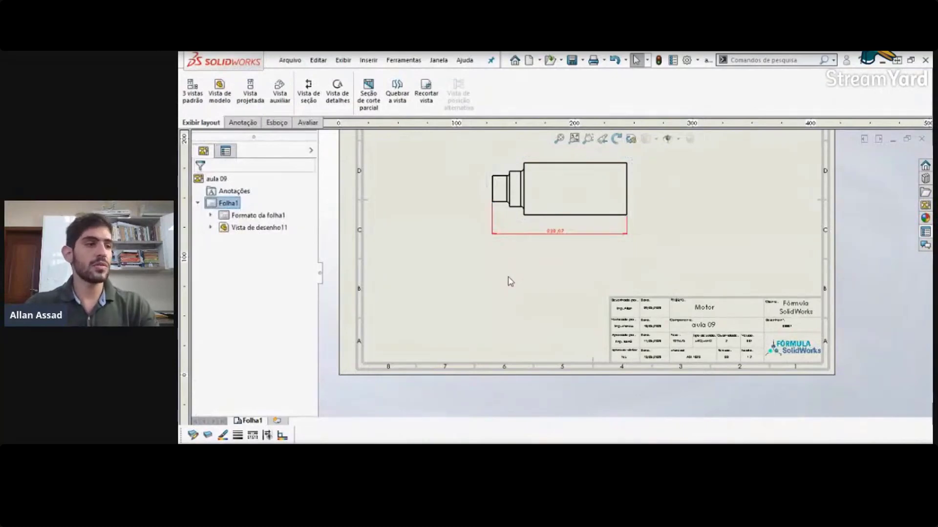